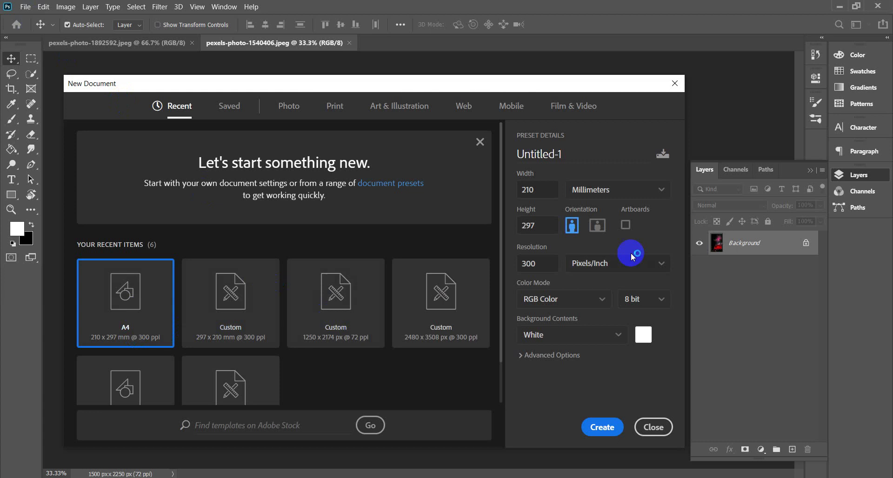
# - Create a new white portrait RGB document of 2480 x 3508 pixels at 300 pixels/inch
pyautogui.click(623, 190)
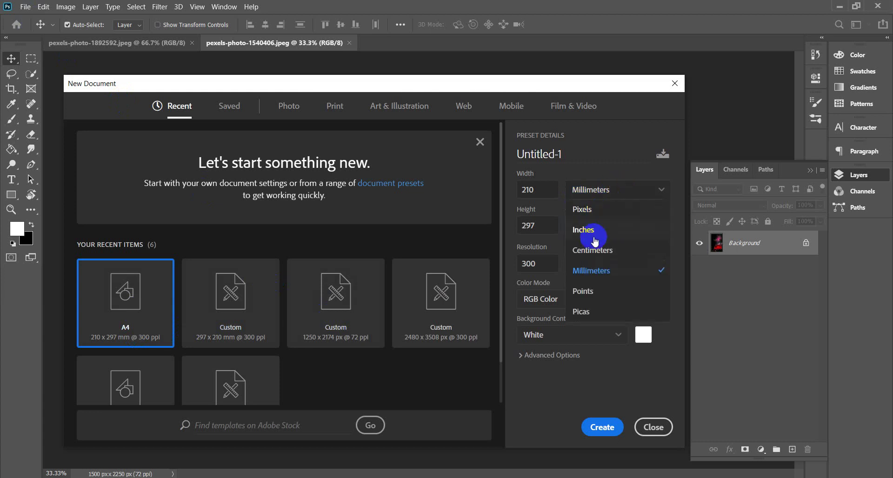
pyautogui.click(589, 210)
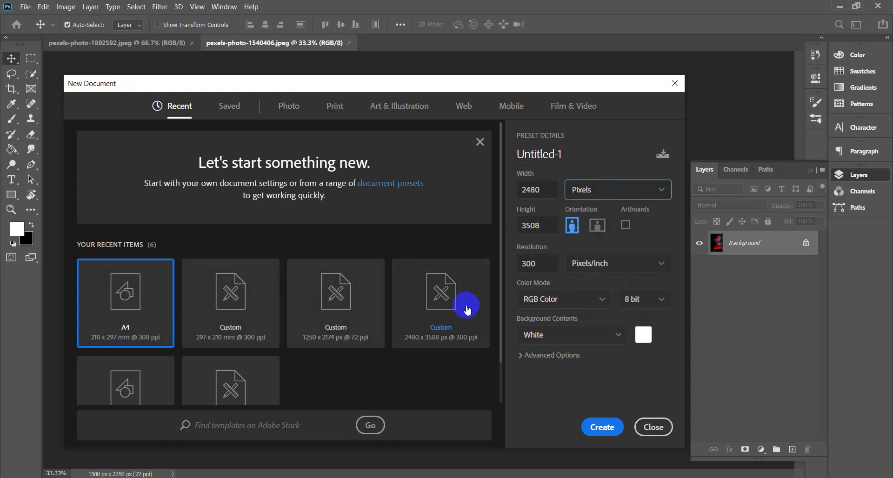
pyautogui.click(604, 427)
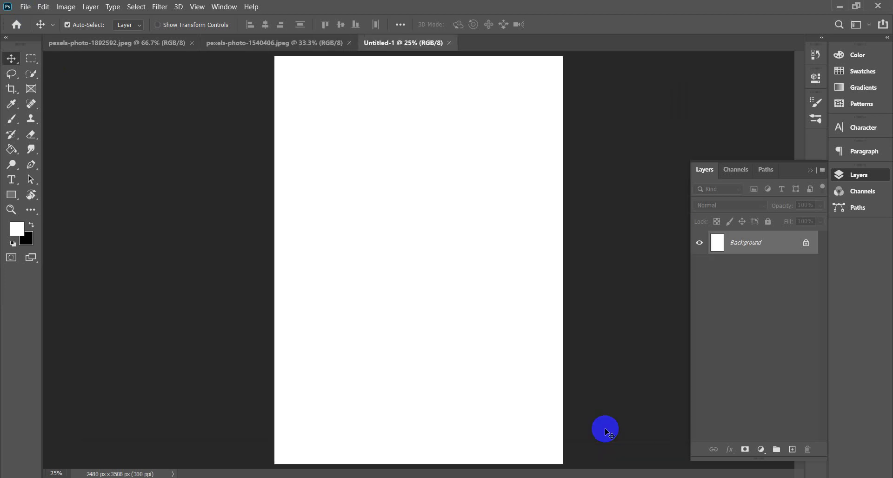
pyautogui.click(557, 88)
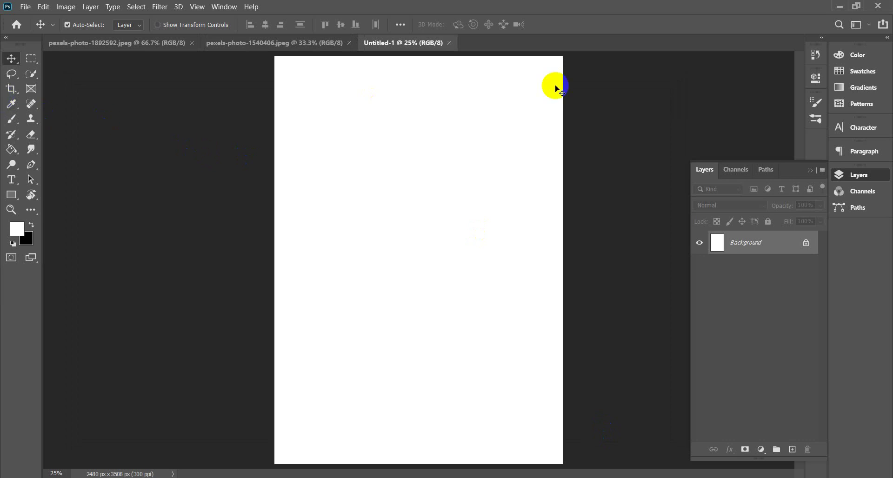
pyautogui.click(596, 155)
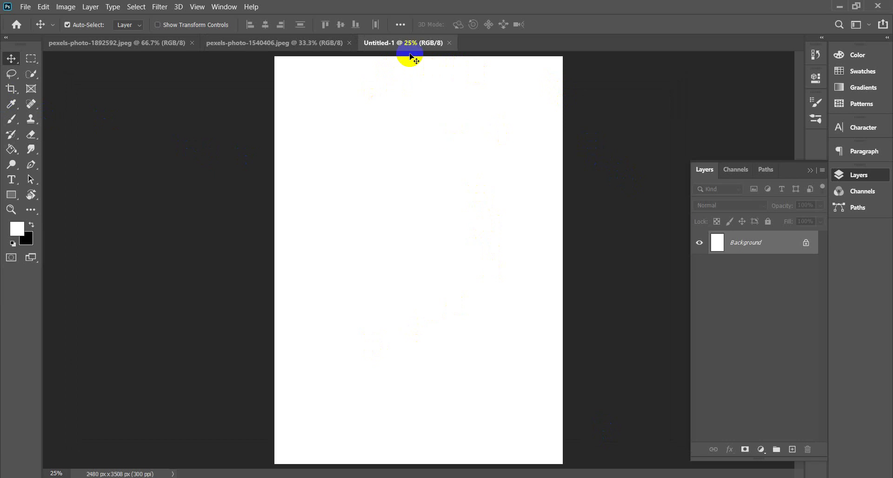
# - Unlock the background layer of the fireworks photo pexels-photo-1540406.jpeg and copy it into the Untitled-1 document
pyautogui.click(224, 43)
pyautogui.click(142, 43)
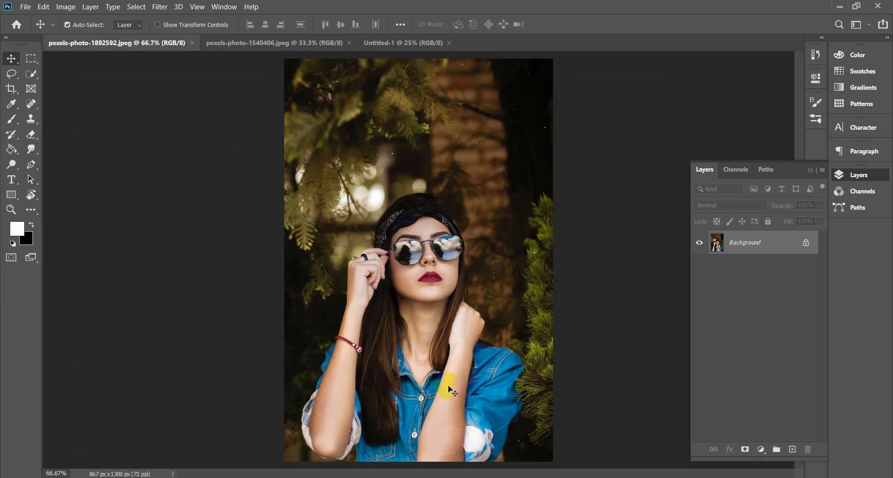
pyautogui.click(303, 43)
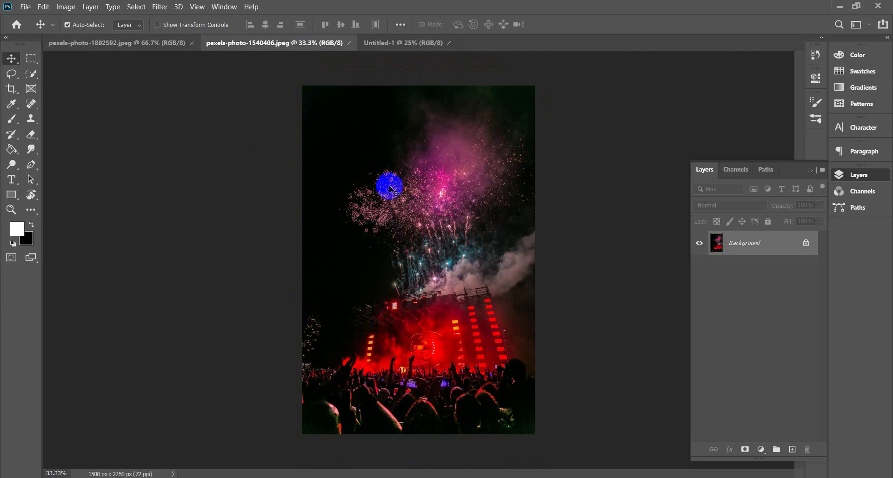
pyautogui.click(807, 243)
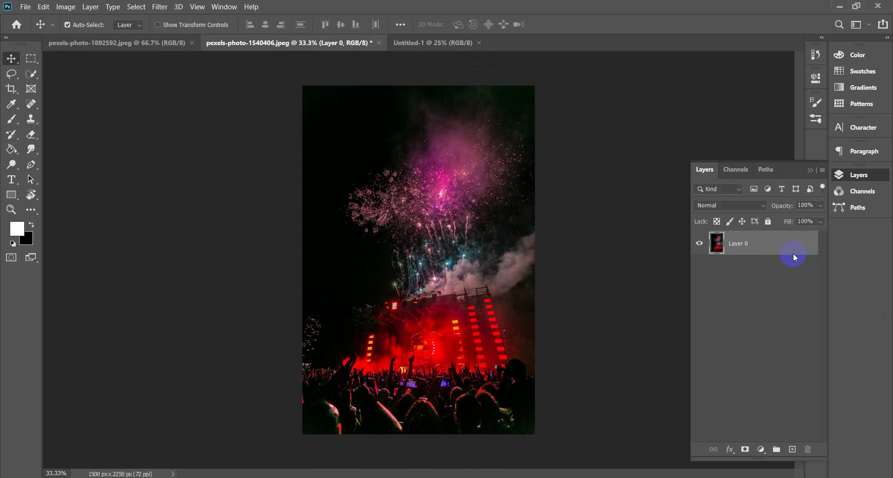
pyautogui.moveTo(437, 315); pyautogui.dragTo(417, 282)
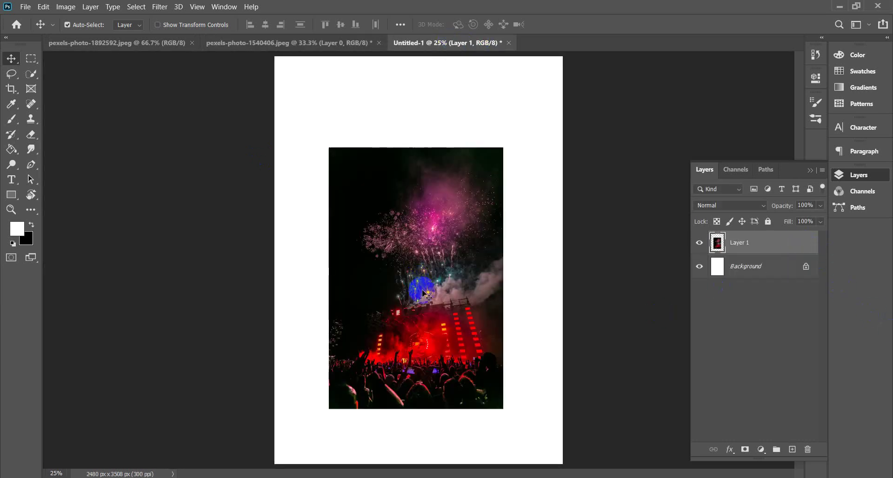
# - Scale the fireworks photo proportionally to about 175% so it covers the whole canvas
pyautogui.hotkey('ctrl', 't')
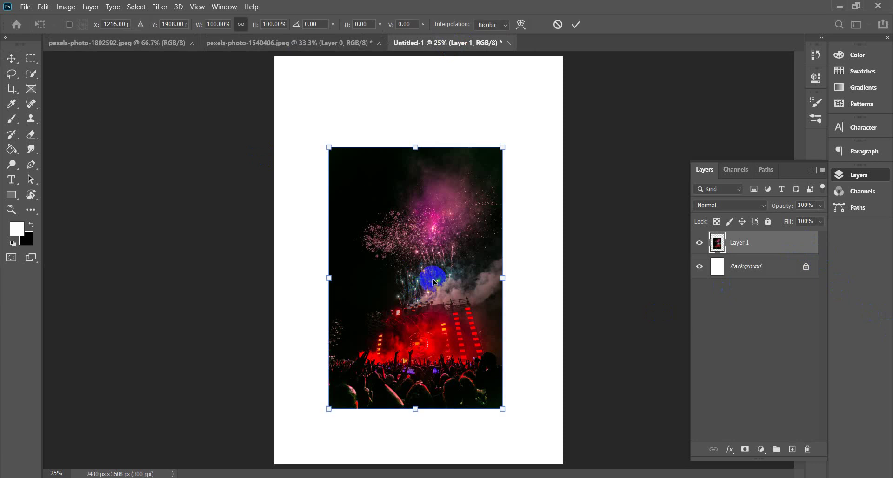
pyautogui.moveTo(416, 146); pyautogui.dragTo(421, 57)
pyautogui.moveTo(416, 409); pyautogui.dragTo(417, 463)
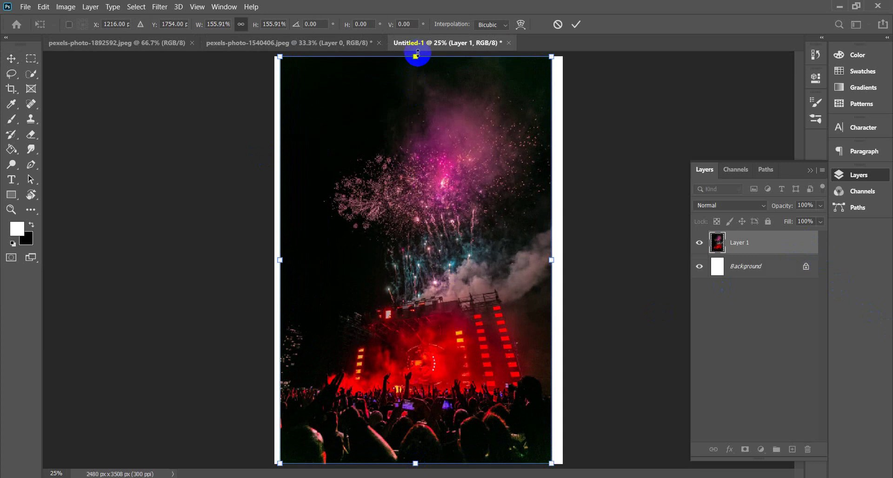
pyautogui.moveTo(416, 57); pyautogui.dragTo(416, 33)
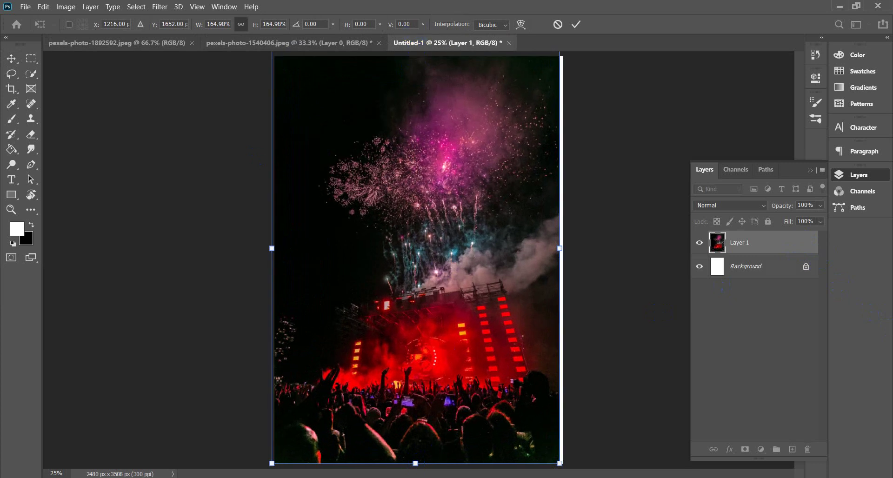
pyautogui.moveTo(416, 472); pyautogui.dragTo(416, 477)
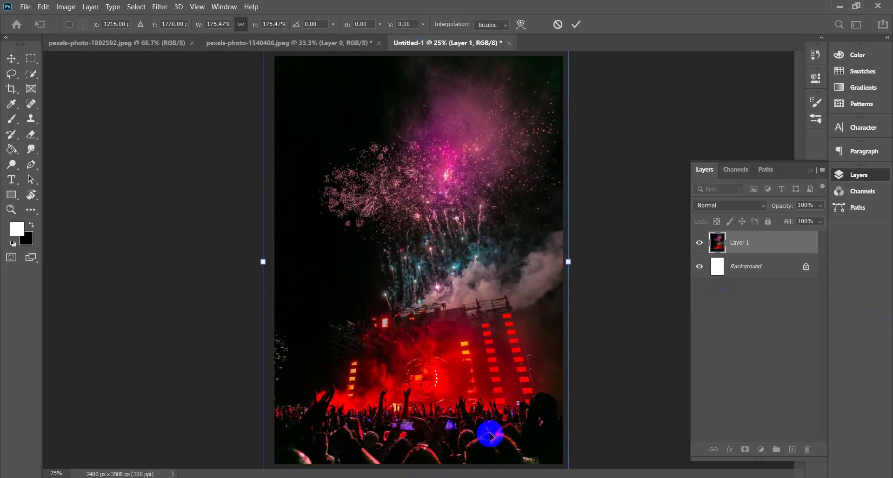
pyautogui.press('Return')
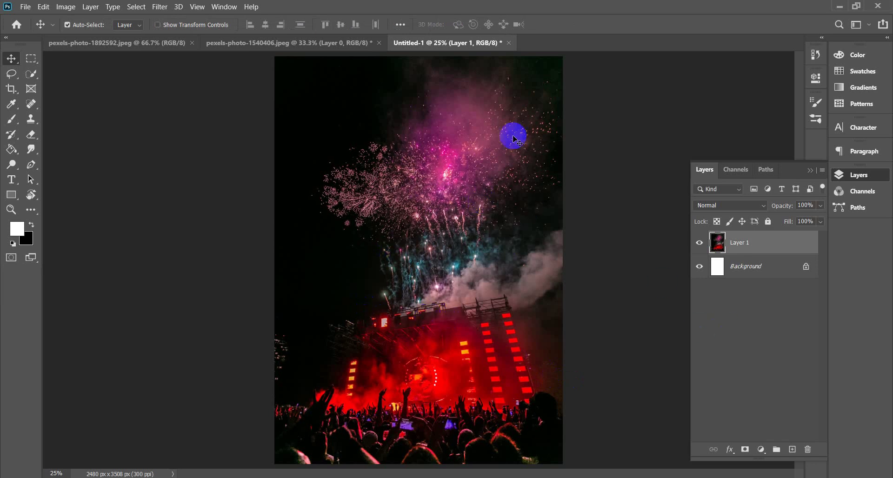
# - Close the source fireworks photo pexels-photo-1540406.jpeg without saving its changes
pyautogui.click(339, 41)
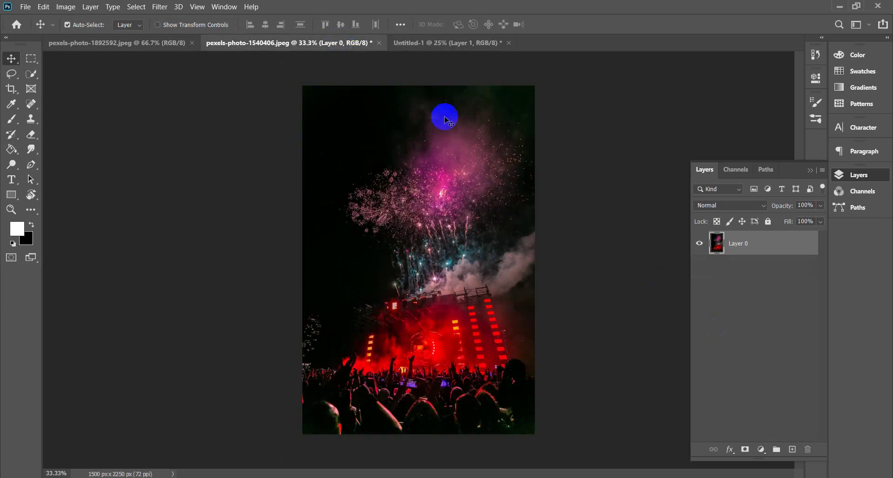
pyautogui.click(378, 44)
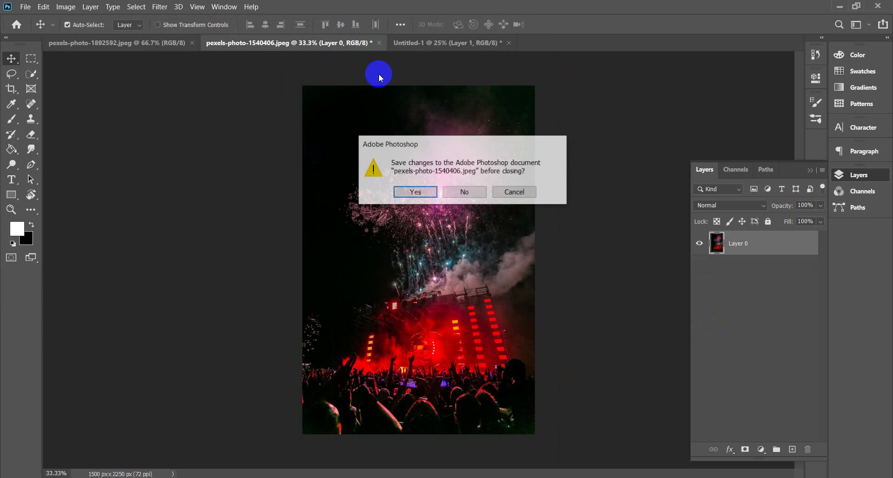
pyautogui.click(471, 192)
# - Select the woman in pexels-photo-1892592.jpeg with the Quick Selection tool
pyautogui.click(152, 43)
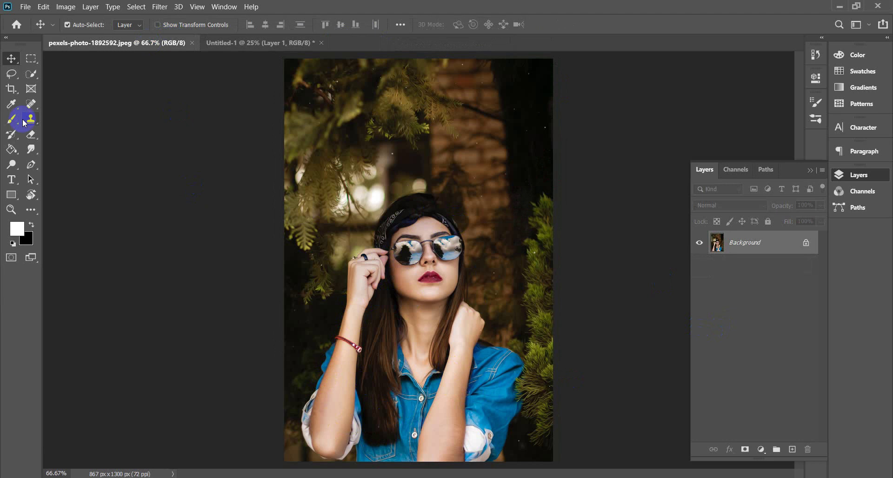
pyautogui.click(31, 74)
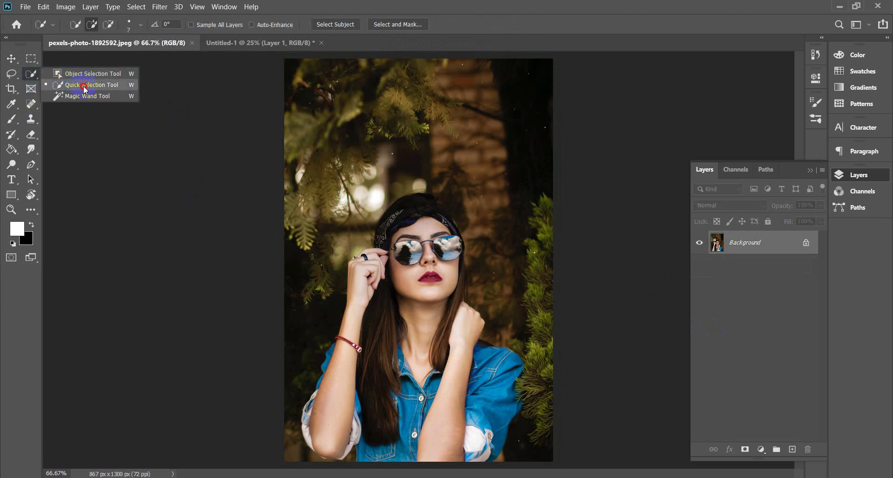
pyautogui.click(83, 85)
pyautogui.moveTo(423, 235)
pyautogui.mouseDown()
pyautogui.moveTo(406, 213)
pyautogui.moveTo(405, 249)
pyautogui.moveTo(411, 210)
pyautogui.moveTo(426, 208)
pyautogui.moveTo(455, 233)
pyautogui.moveTo(439, 216)
pyautogui.moveTo(454, 223)
pyautogui.moveTo(393, 361)
pyautogui.moveTo(398, 286)
pyautogui.moveTo(362, 280)
pyautogui.moveTo(349, 345)
pyautogui.moveTo(304, 406)
pyautogui.moveTo(338, 337)
pyautogui.moveTo(394, 360)
pyautogui.moveTo(463, 409)
pyautogui.moveTo(479, 433)
pyautogui.moveTo(510, 430)
pyautogui.moveTo(517, 400)
pyautogui.moveTo(479, 360)
pyautogui.moveTo(456, 355)
pyautogui.moveTo(443, 317)
pyautogui.mouseUp()
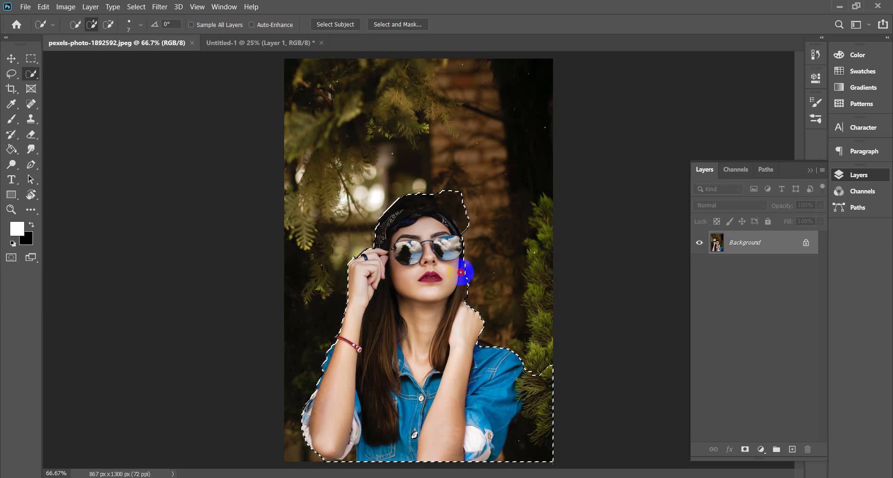
pyautogui.moveTo(454, 312); pyautogui.dragTo(412, 352)
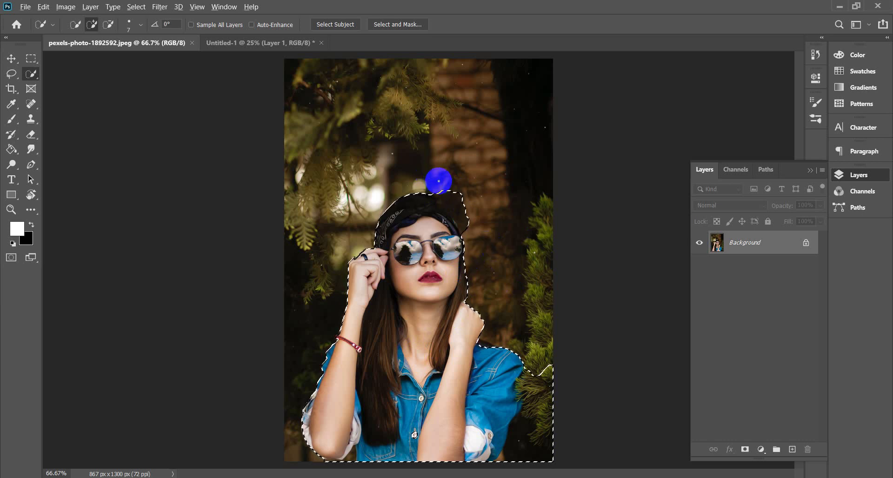
# - Subtract the background beside the headband, the foliage next to the denim sleeve and the area under the elbow from the woman's selection
pyautogui.press('alt')
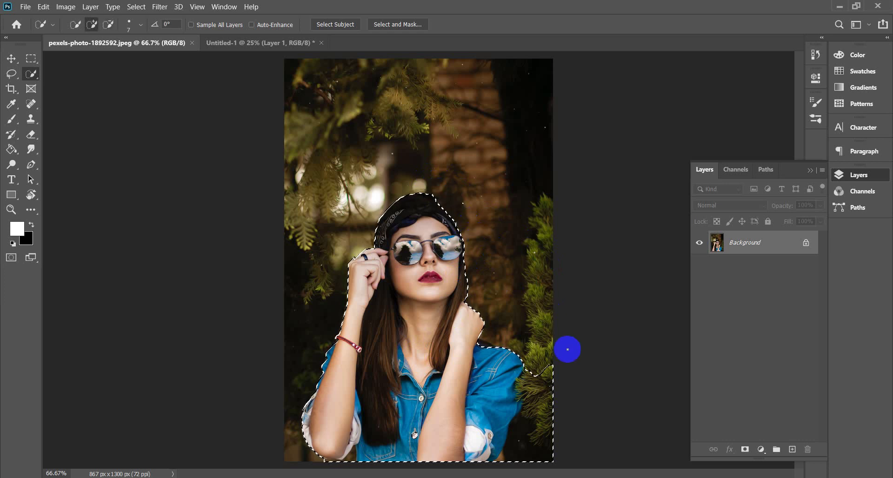
pyautogui.moveTo(541, 397)
pyautogui.mouseDown()
pyautogui.moveTo(539, 446)
pyautogui.moveTo(505, 450)
pyautogui.mouseUp()
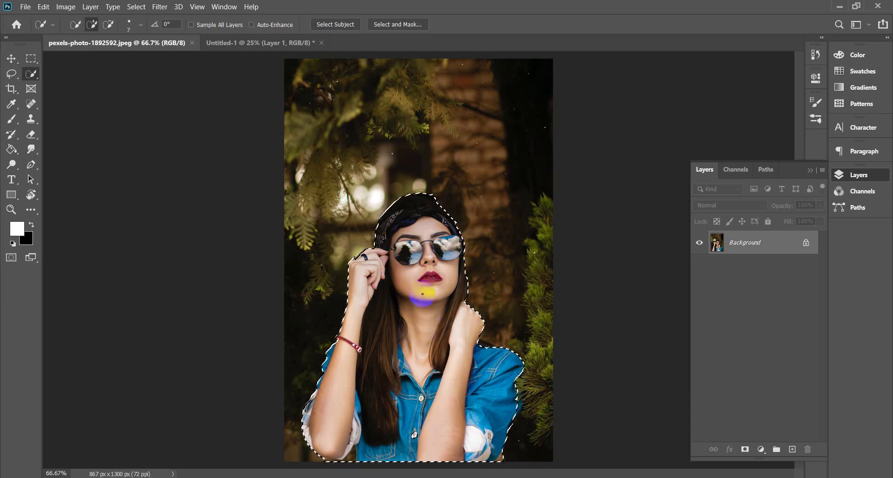
pyautogui.click(353, 461)
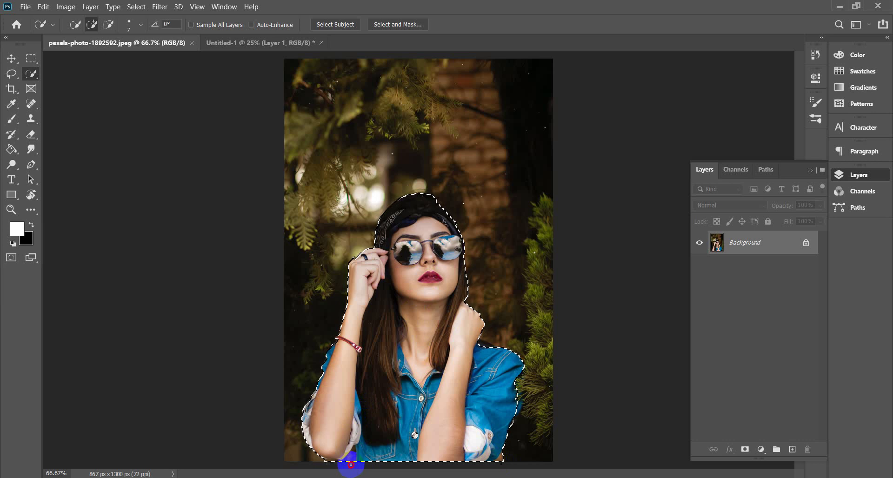
pyautogui.moveTo(352, 458); pyautogui.dragTo(292, 472)
pyautogui.moveTo(580, 391); pyautogui.dragTo(563, 386)
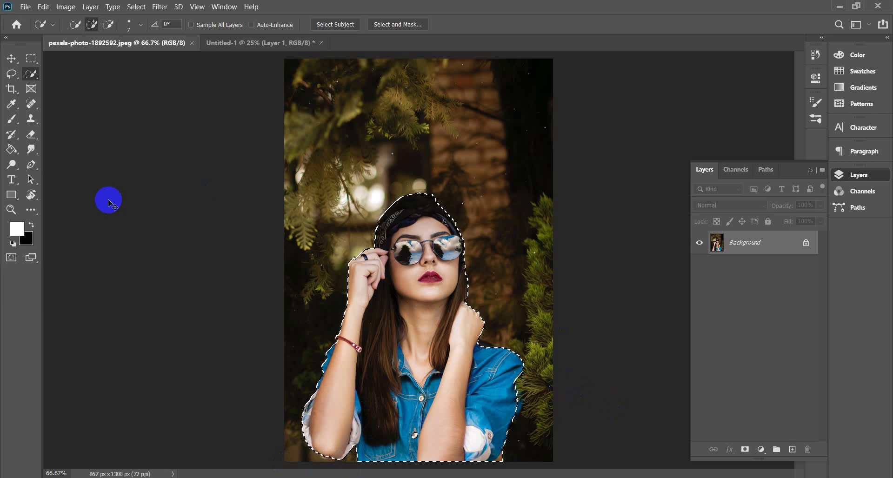
# - Paste the copied woman cutout into Untitled-1 above the fireworks photo
pyautogui.click(279, 45)
pyautogui.hotkey('ctrl', 'v')
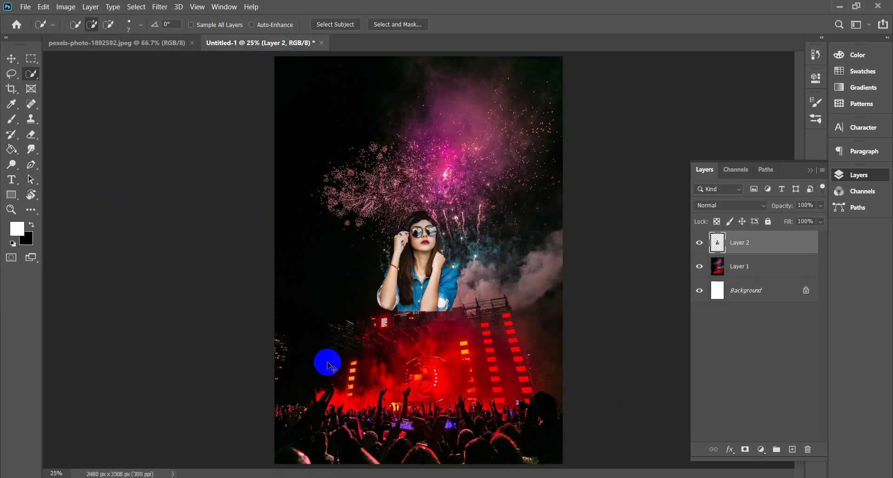
pyautogui.click(12, 58)
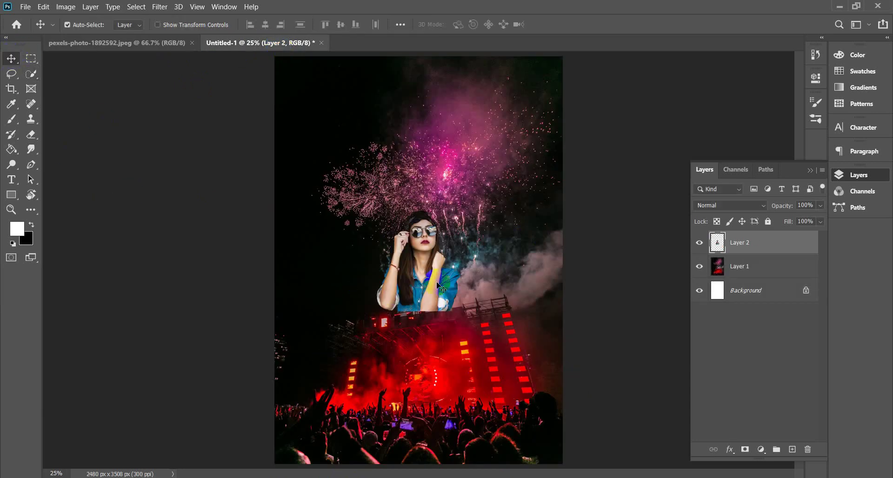
# - Scale the woman cutout to about 199% and place it at the canvas's lower edge, near the horizontal centre
pyautogui.moveTo(433, 316); pyautogui.dragTo(417, 426)
pyautogui.hotkey('ctrl', 't')
pyautogui.moveTo(424, 294); pyautogui.dragTo(417, 347)
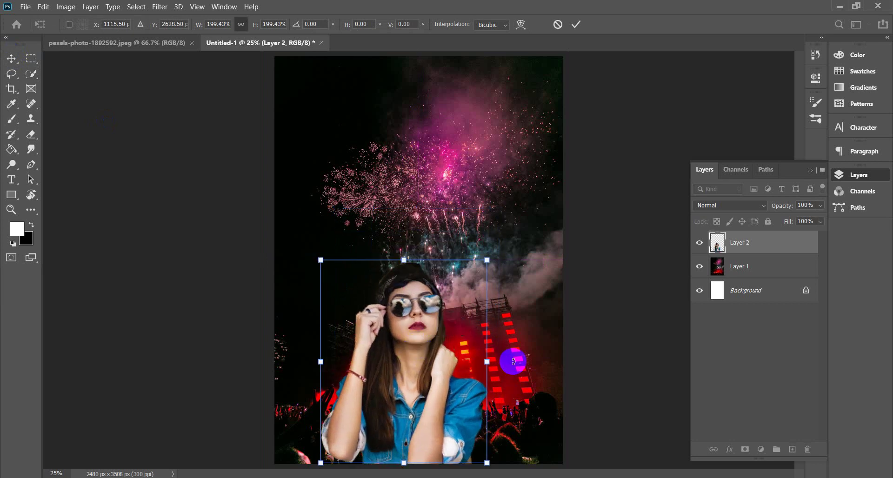
pyautogui.press('Return')
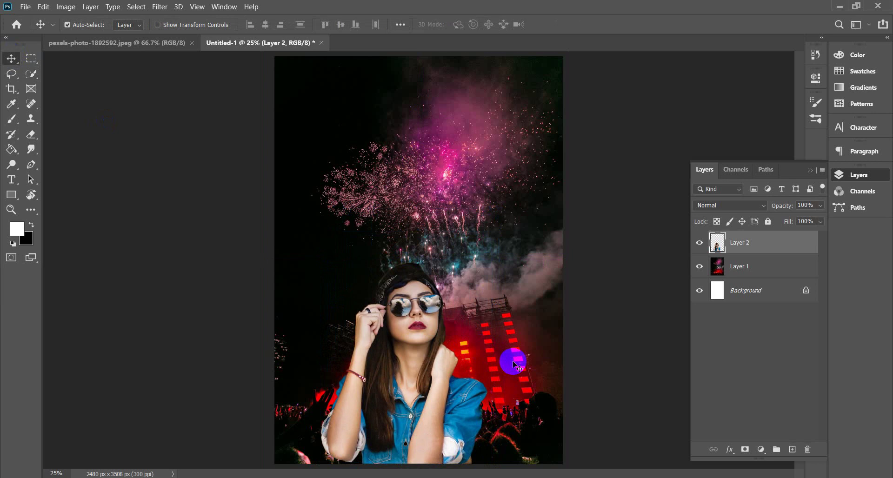
pyautogui.moveTo(427, 406)
pyautogui.mouseDown()
pyautogui.moveTo(510, 300)
pyautogui.moveTo(566, 305)
pyautogui.moveTo(505, 326)
pyautogui.moveTo(524, 420)
pyautogui.moveTo(421, 417)
pyautogui.moveTo(422, 408)
pyautogui.moveTo(420, 421)
pyautogui.moveTo(423, 408)
pyautogui.moveTo(435, 410)
pyautogui.mouseUp()
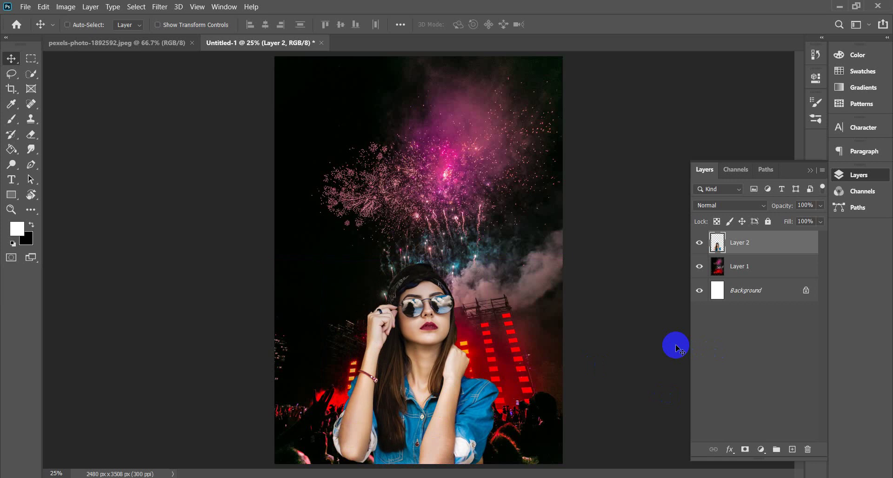
# - Close the source portrait photo pexels-photo-1892592.jpeg
pyautogui.hotkey('ctrl', '-')
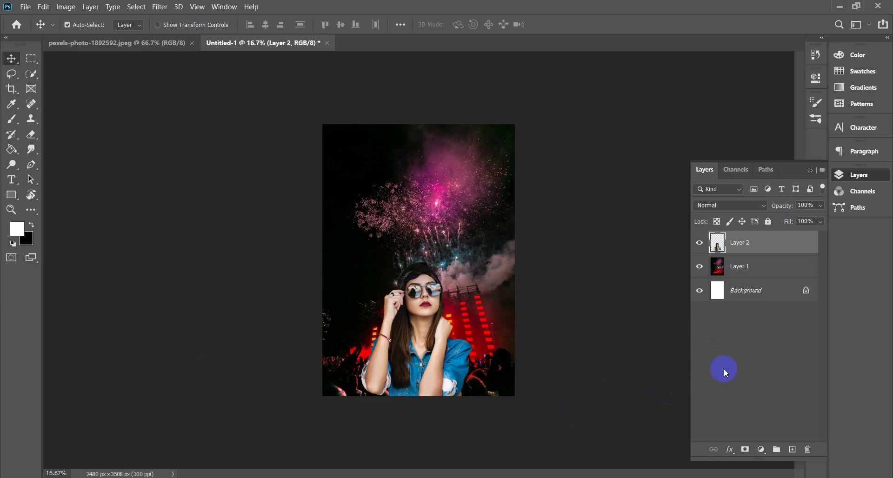
pyautogui.click(158, 43)
pyautogui.click(192, 43)
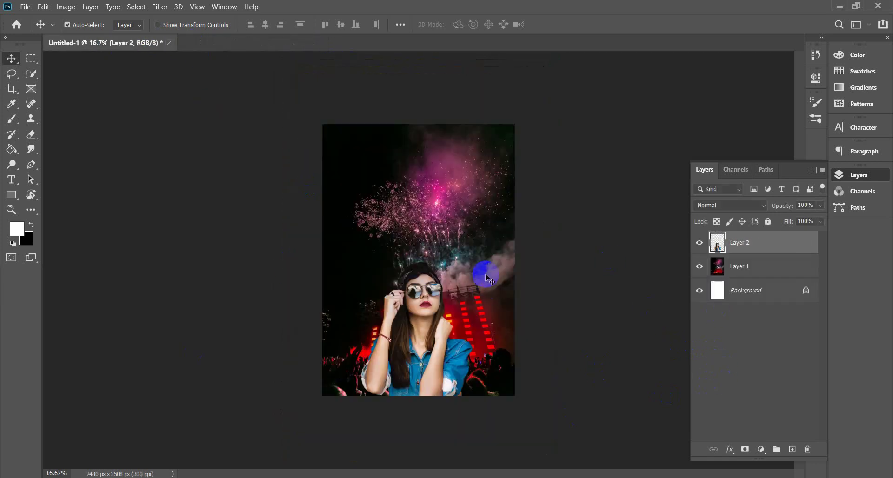
# - Add a new empty layer between the fireworks photo and the woman cutout
pyautogui.hotkey('ctrl', '+')
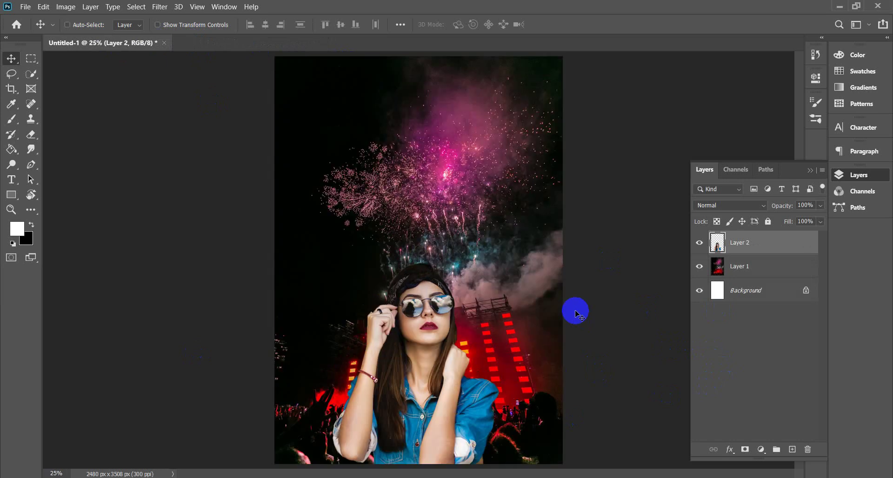
pyautogui.hotkey('ctrl', '-')
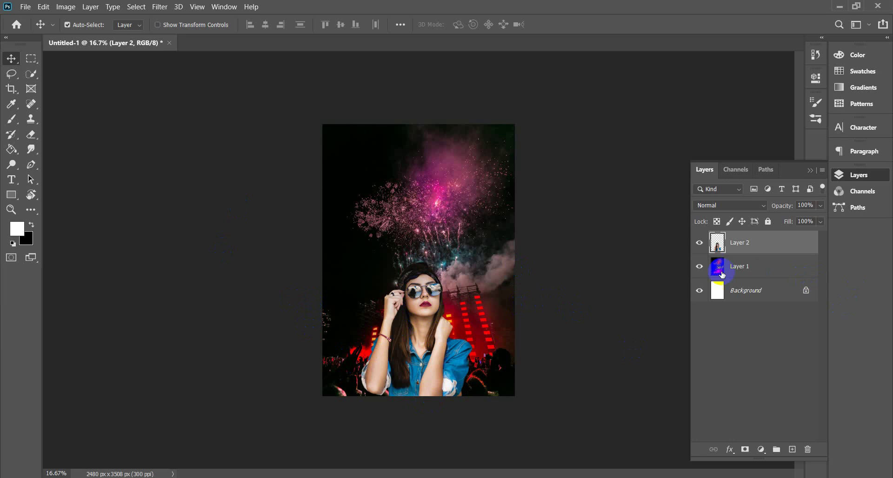
pyautogui.click(742, 270)
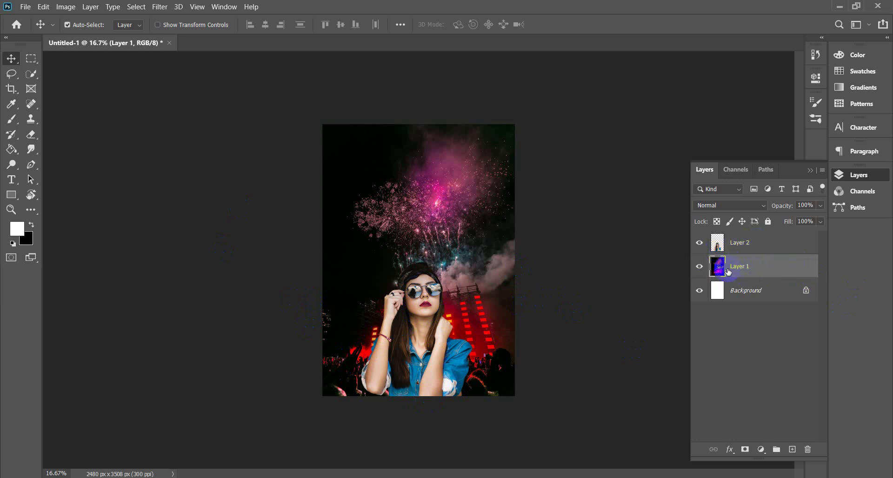
pyautogui.click(792, 450)
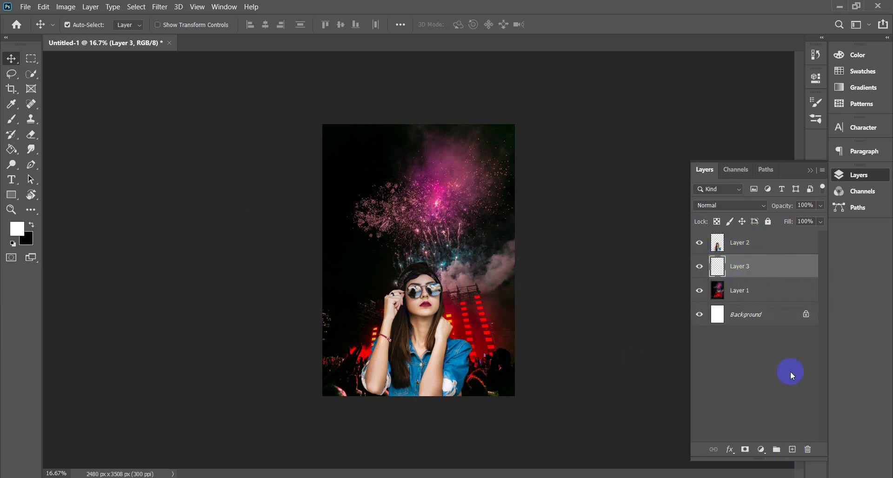
# - Draw a rectangle shape of about 3269 x 4203 px covering the whole canvas behind the woman cutout
pyautogui.click(11, 194)
pyautogui.click(56, 194)
pyautogui.moveTo(298, 105); pyautogui.dragTo(552, 431)
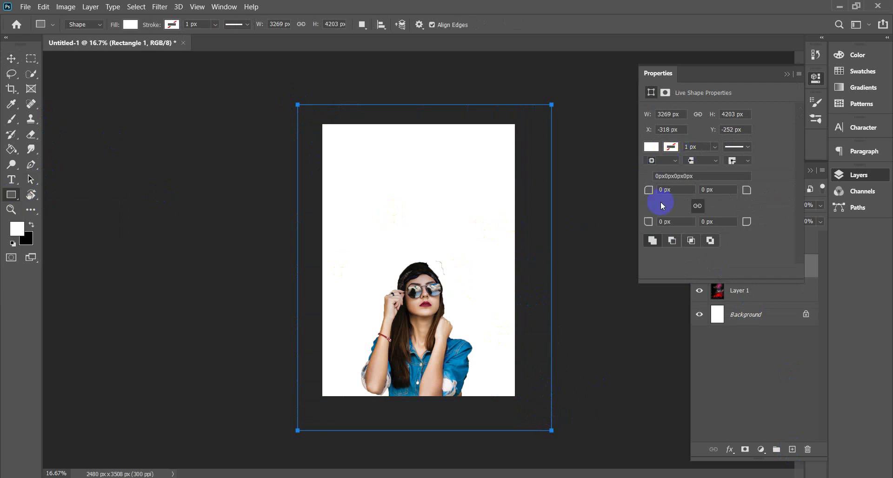
# - Fill the rectangle with the magenta-to-purple linear gradient from the recent gradients
pyautogui.click(651, 147)
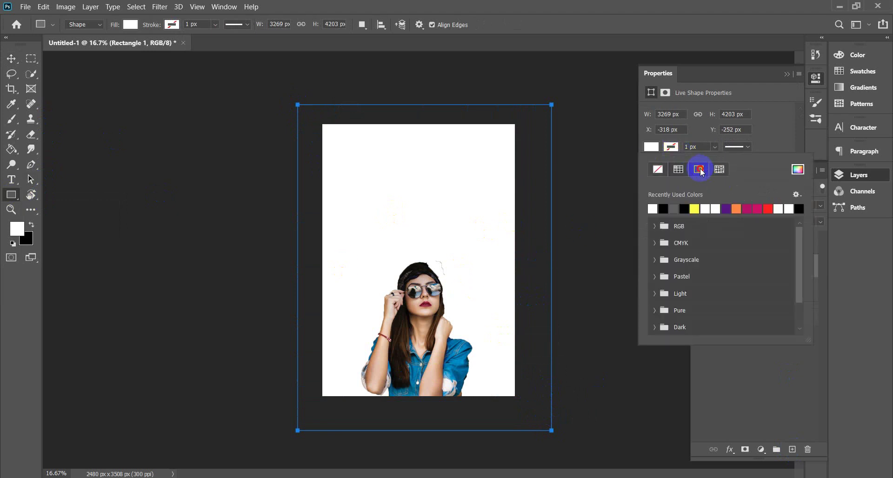
pyautogui.click(699, 170)
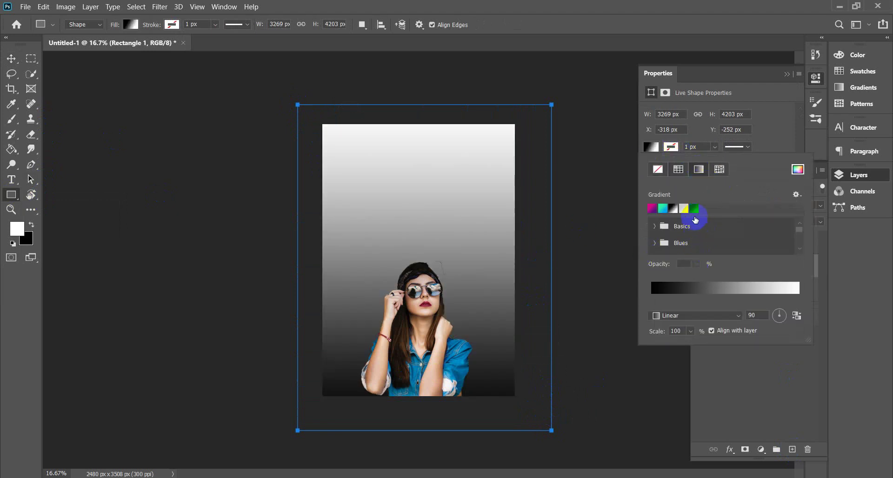
pyautogui.click(694, 208)
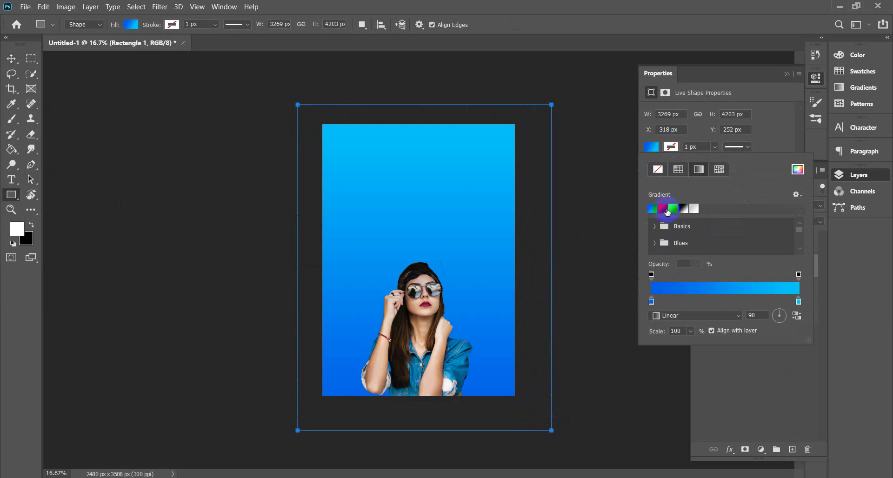
pyautogui.click(663, 208)
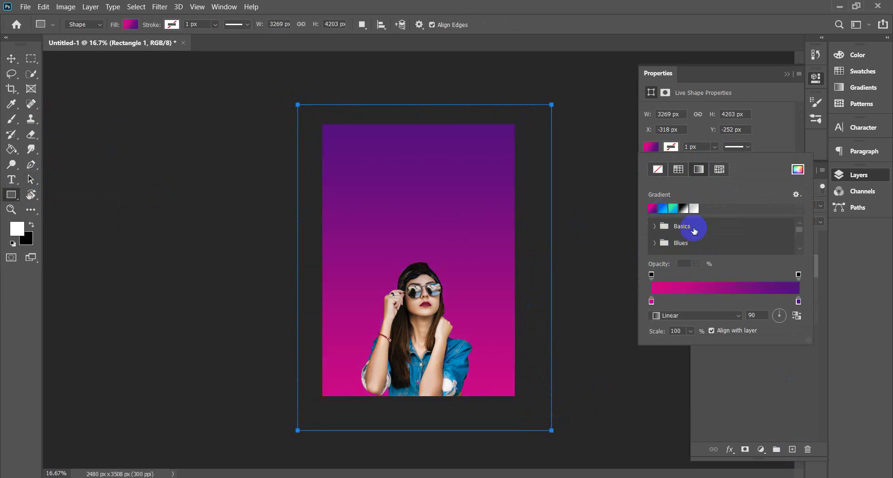
# - Browse the gradient presets in the Neutrals, Pastels, Iridescent, Cloud and Grays groups
pyautogui.scroll(-3, 703, 235)
pyautogui.scroll(-5, 703, 240)
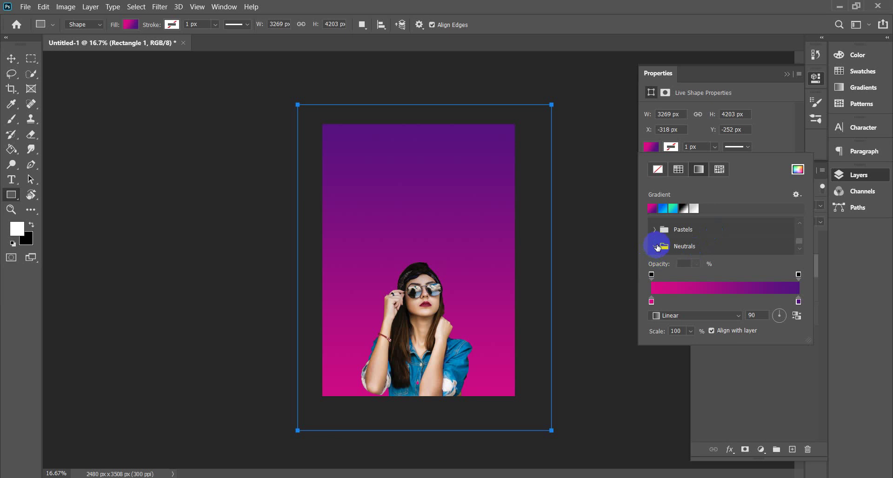
pyautogui.click(656, 246)
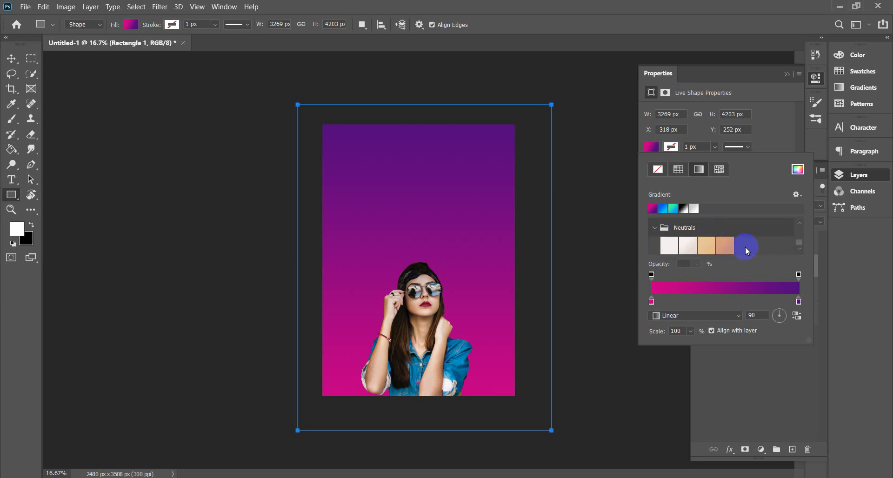
pyautogui.click(655, 228)
pyautogui.click(653, 230)
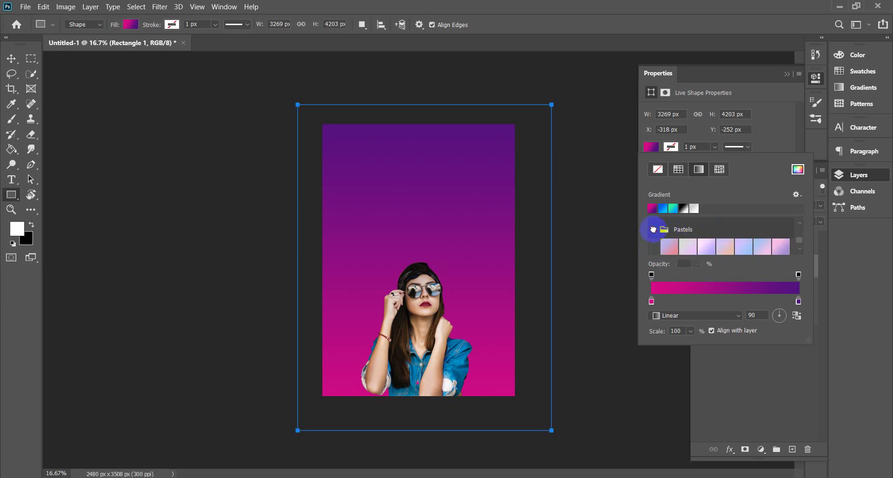
pyautogui.scroll(2, 711, 238)
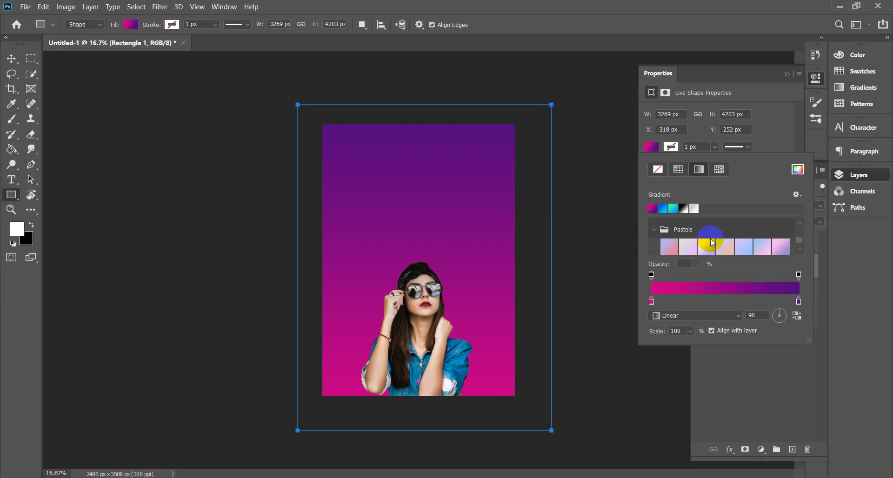
pyautogui.click(655, 233)
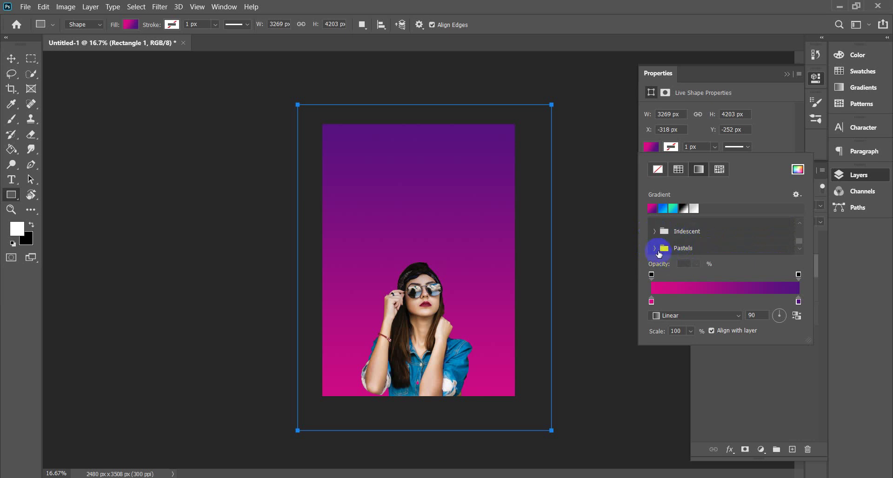
pyautogui.click(658, 236)
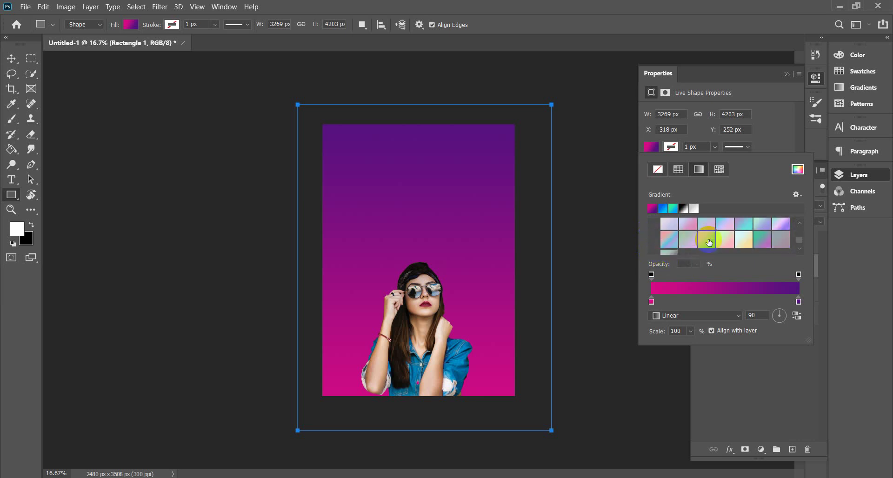
pyautogui.scroll(1, 670, 237)
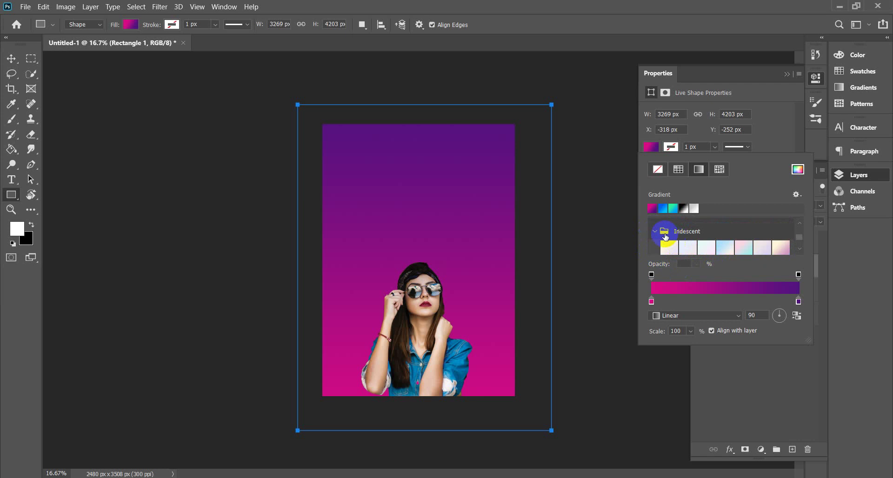
pyautogui.click(655, 232)
pyautogui.click(655, 236)
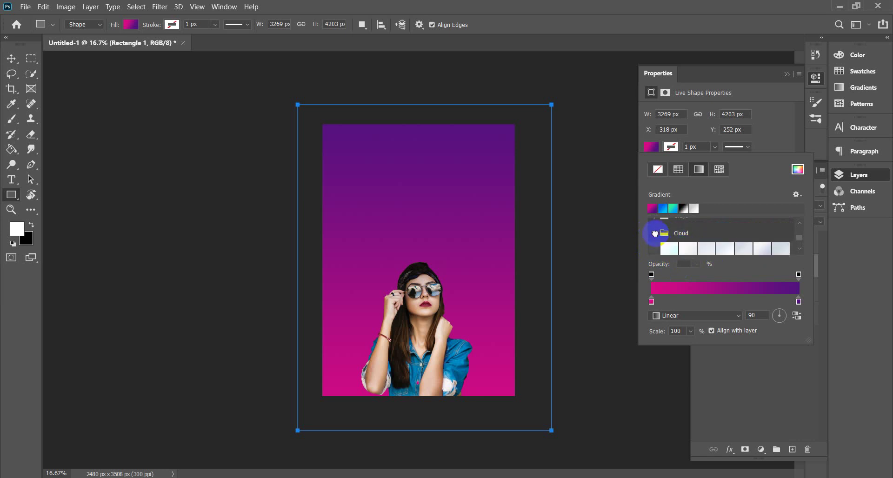
pyautogui.scroll(-1, 689, 240)
pyautogui.scroll(-1, 703, 242)
pyautogui.scroll(2, 703, 241)
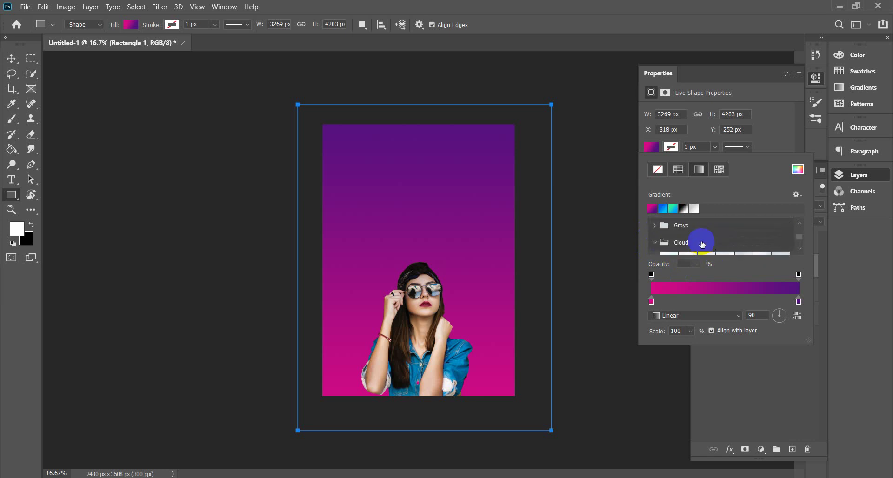
pyautogui.click(655, 243)
pyautogui.click(656, 225)
pyautogui.scroll(-2, 703, 241)
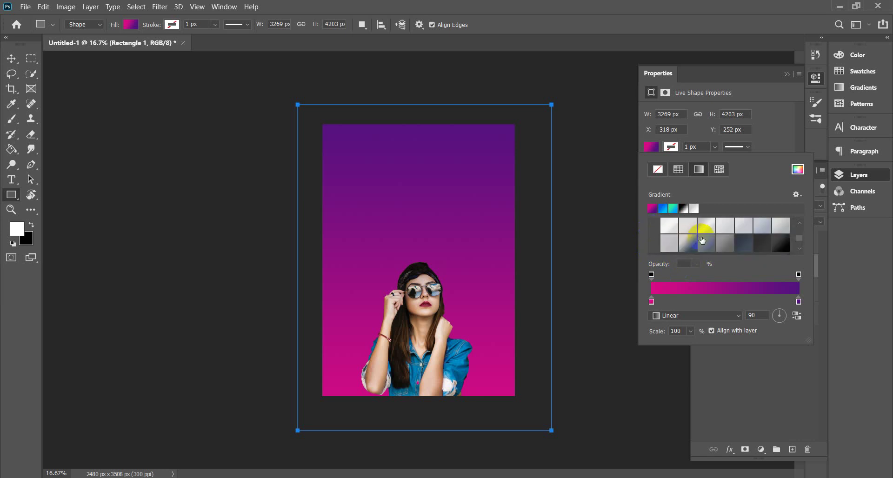
pyautogui.scroll(1, 703, 241)
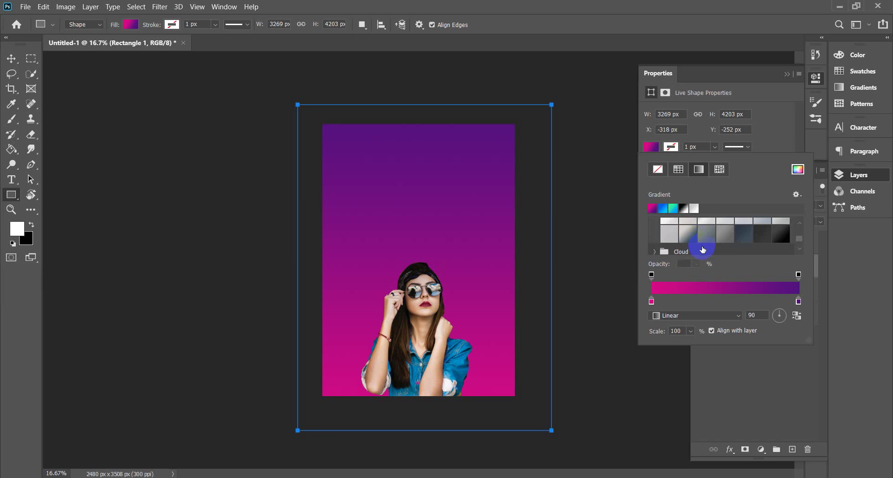
pyautogui.scroll(2, 704, 246)
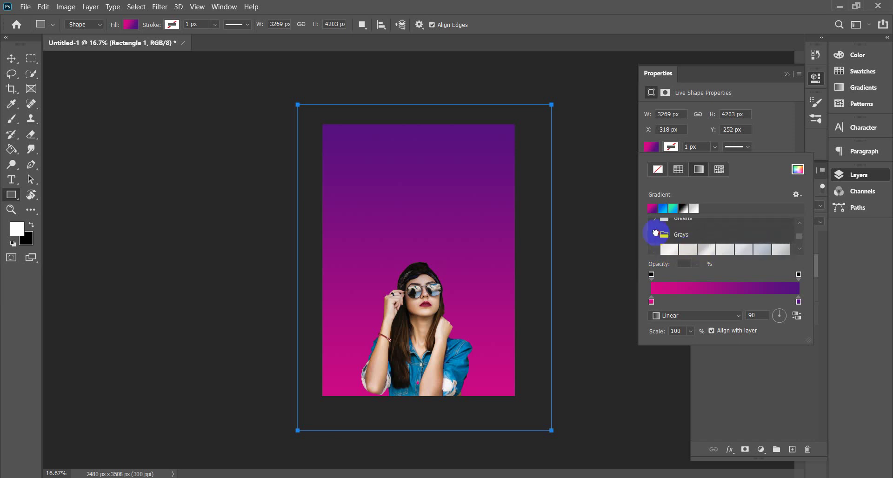
pyautogui.click(655, 234)
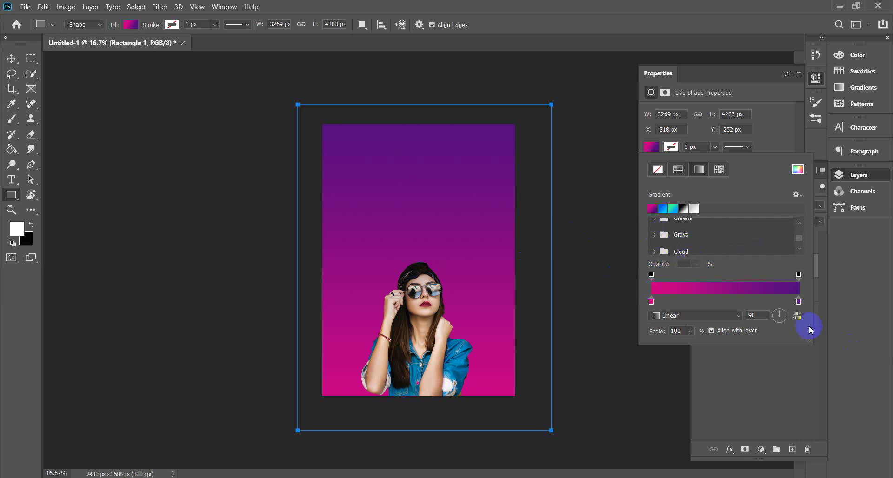
# - Change the gradient's purple color stop to dark purple 2d004e
pyautogui.doubleClick(800, 303)
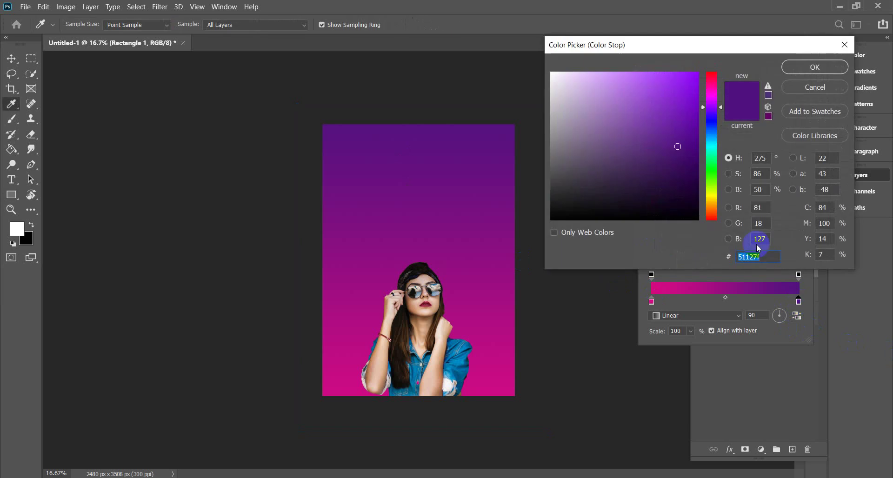
pyautogui.click(697, 175)
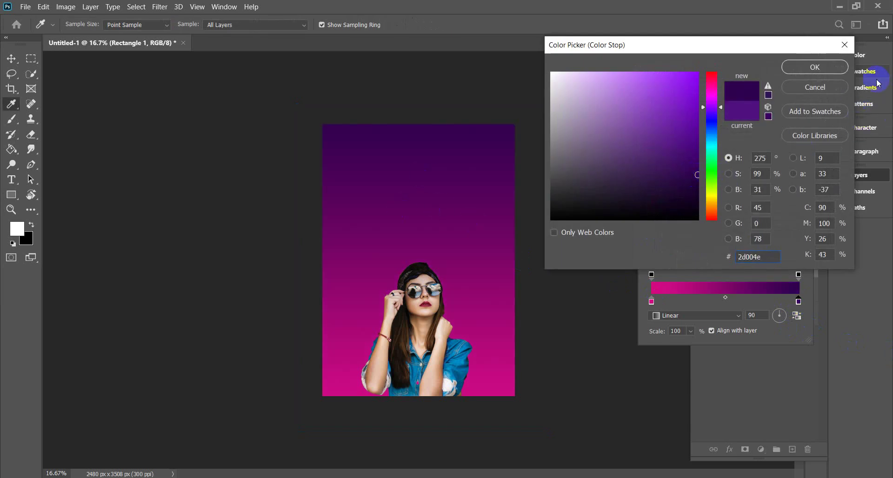
pyautogui.click(832, 68)
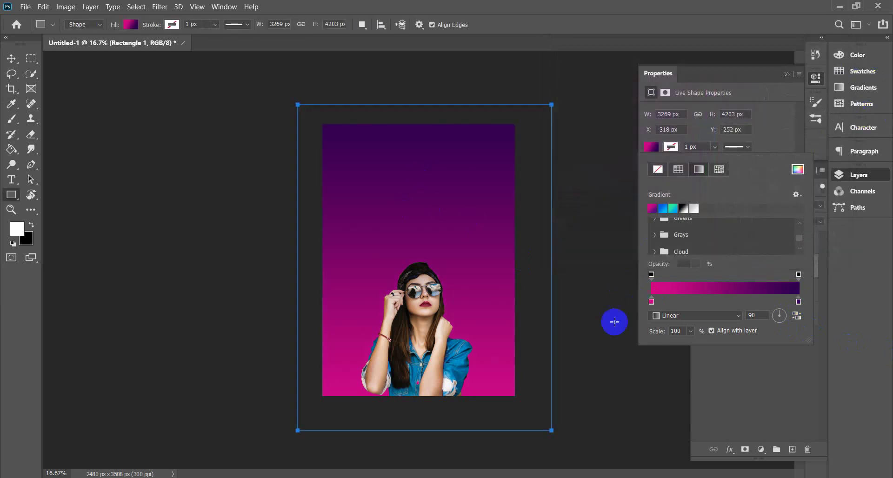
# - Change the gradient's magenta color stop to dark red b80000 and close the shape properties
pyautogui.doubleClick(652, 303)
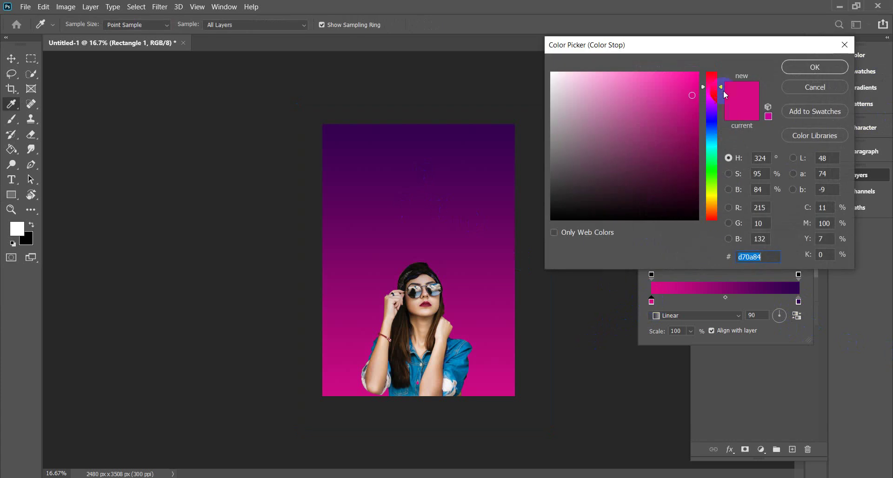
pyautogui.moveTo(724, 87); pyautogui.dragTo(722, 65)
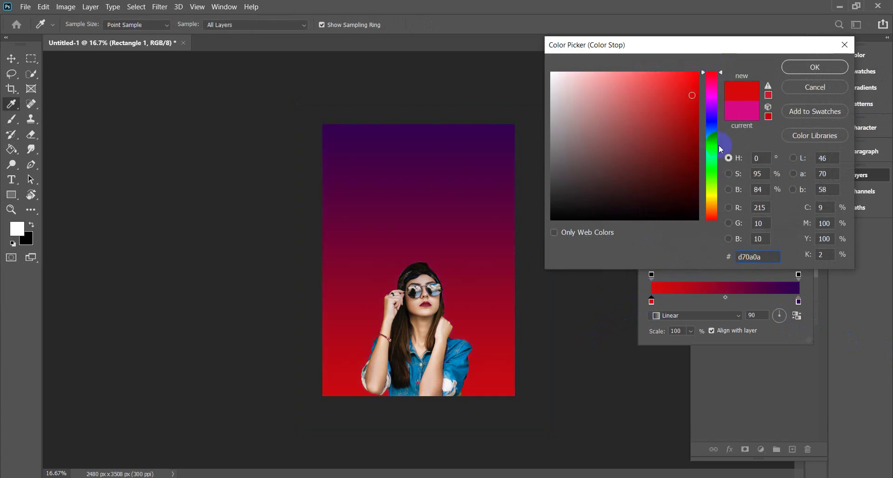
pyautogui.moveTo(693, 112); pyautogui.dragTo(700, 113)
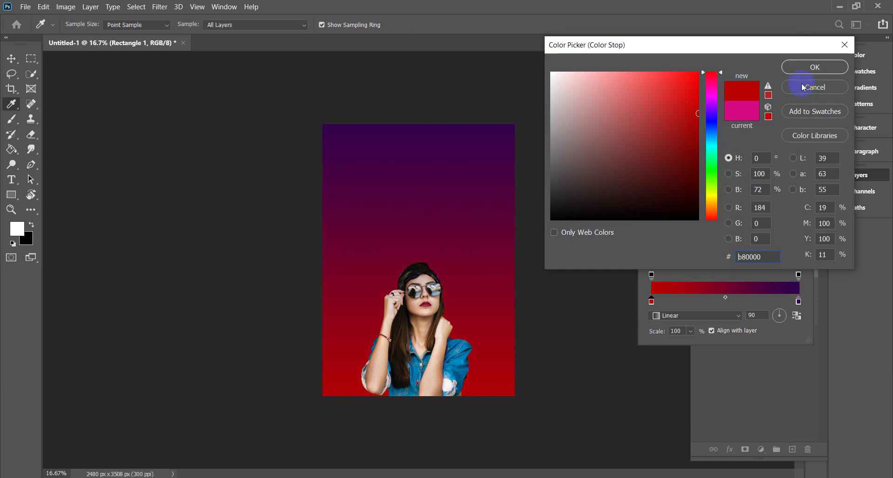
pyautogui.click(807, 66)
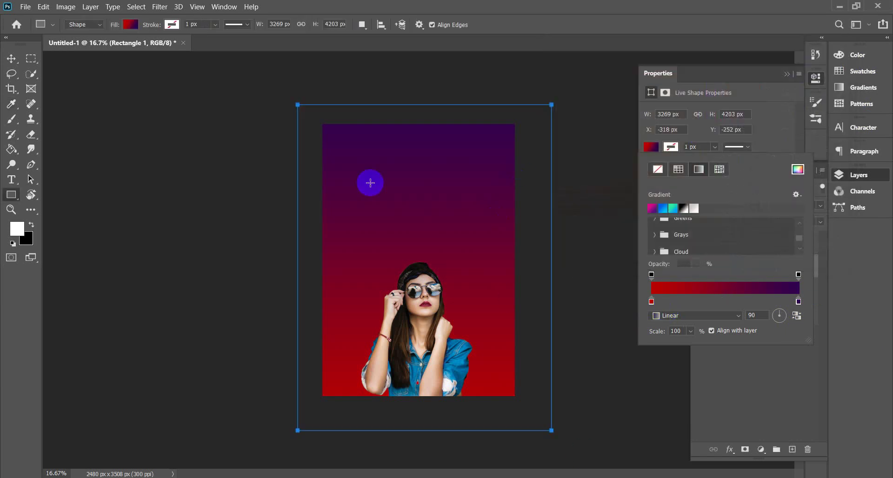
pyautogui.click(785, 75)
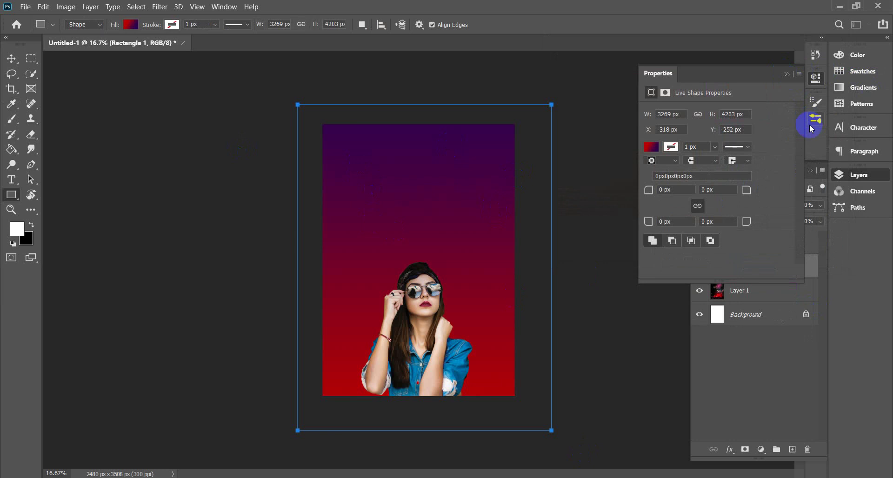
pyautogui.click(786, 75)
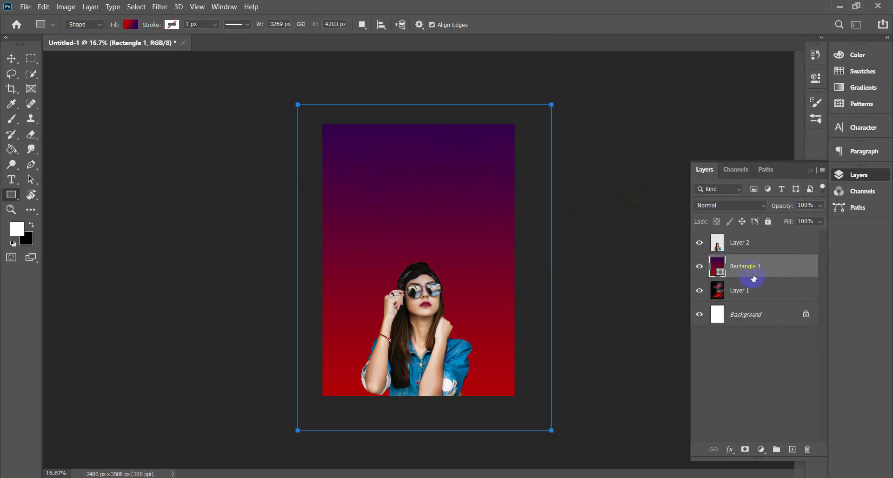
# - Set the gradient rectangle layer's blend mode to Multiply and check the composite up close
pyautogui.click(768, 205)
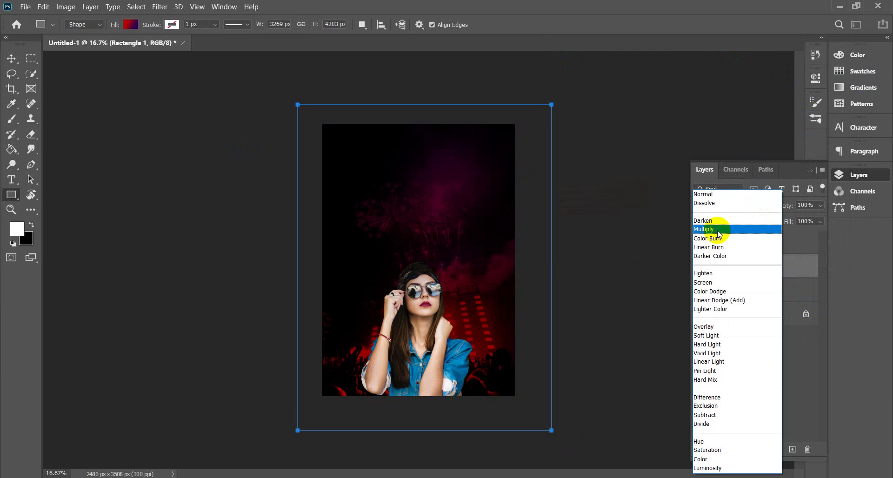
pyautogui.click(718, 229)
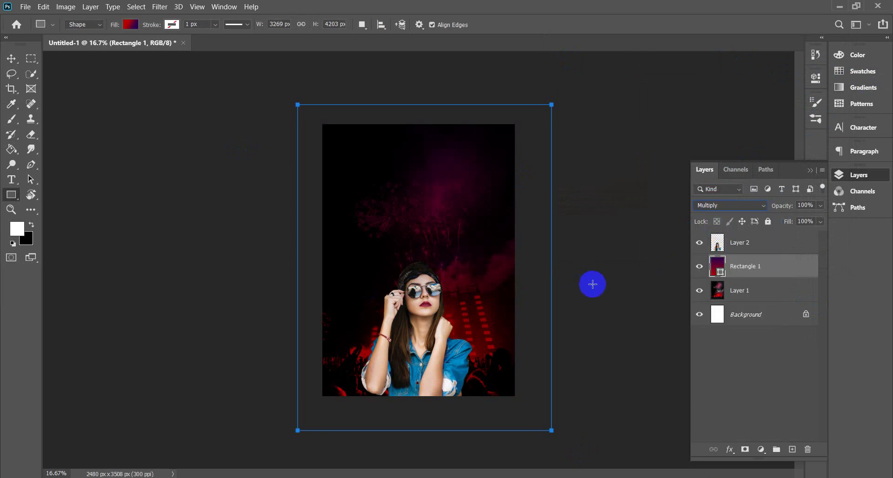
pyautogui.hotkey('ctrl', '+')
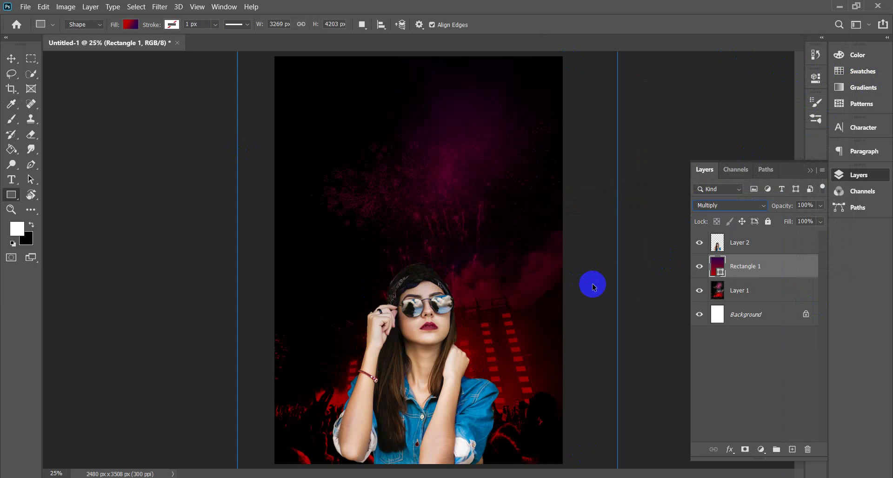
pyautogui.hotkey('ctrl', '-')
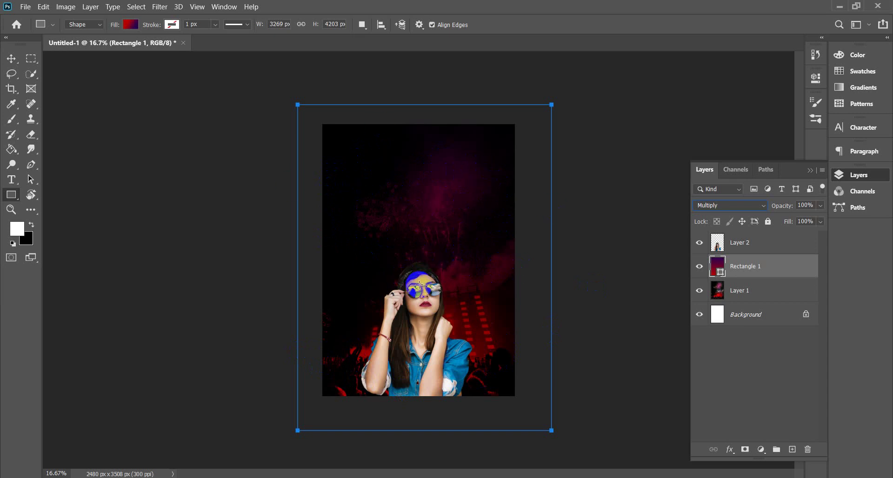
# - Rasterize the gradient rectangle layer Rectangle 1
pyautogui.click(11, 59)
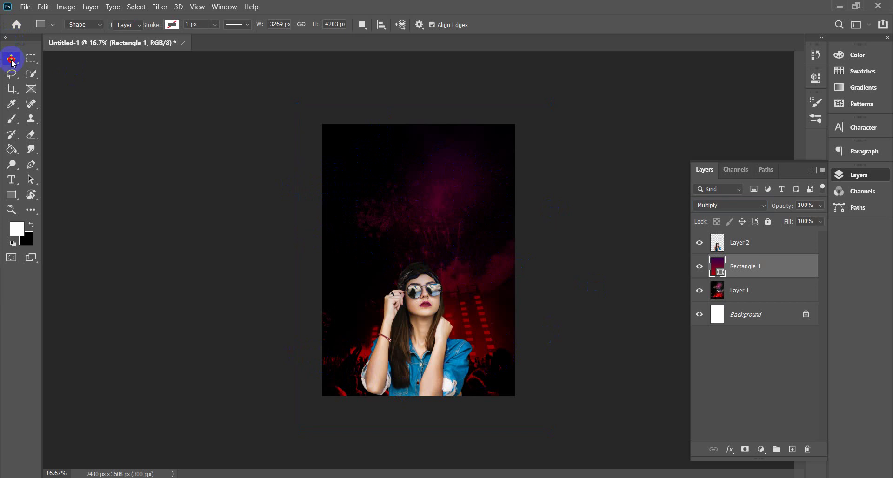
pyautogui.rightClick(753, 269)
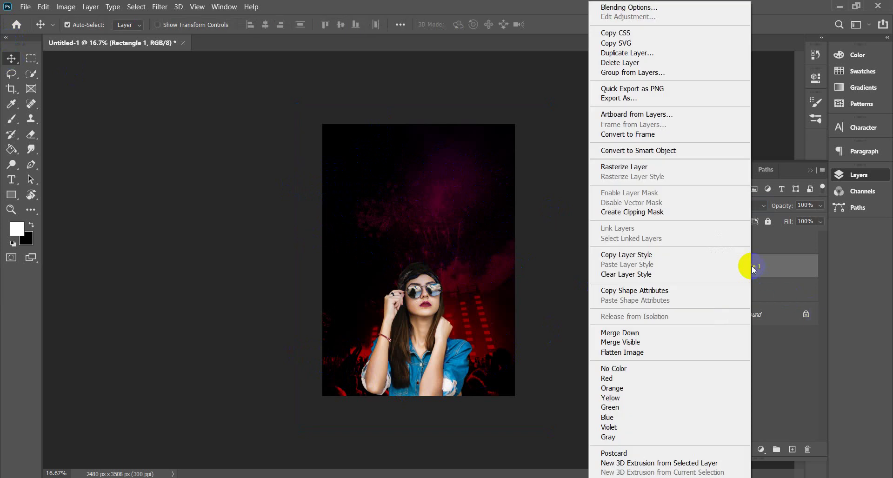
pyautogui.click(624, 168)
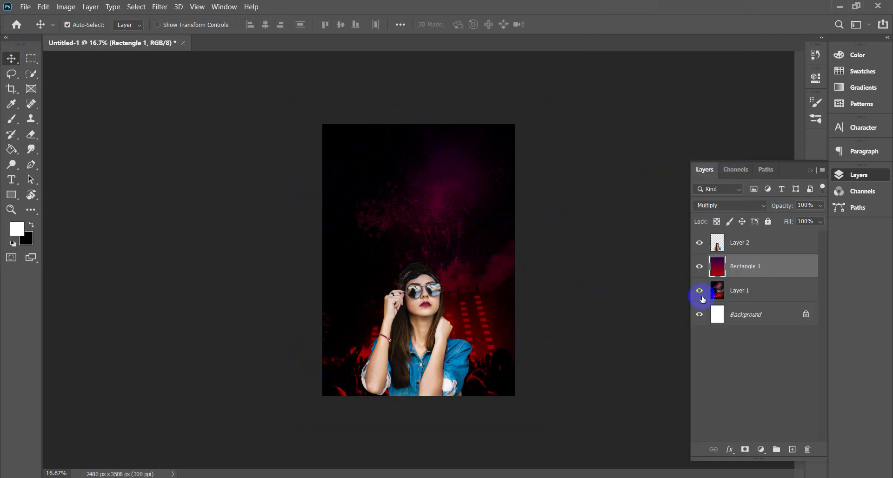
pyautogui.moveTo(167, 470)
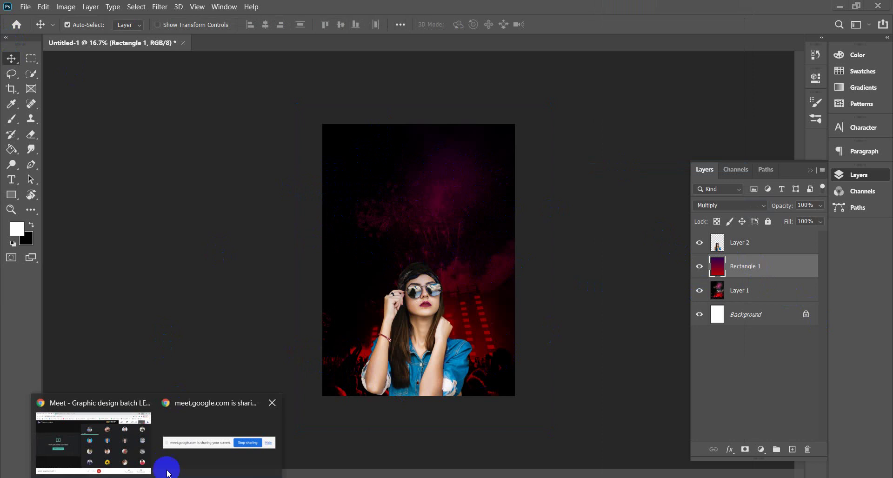
pyautogui.click(127, 424)
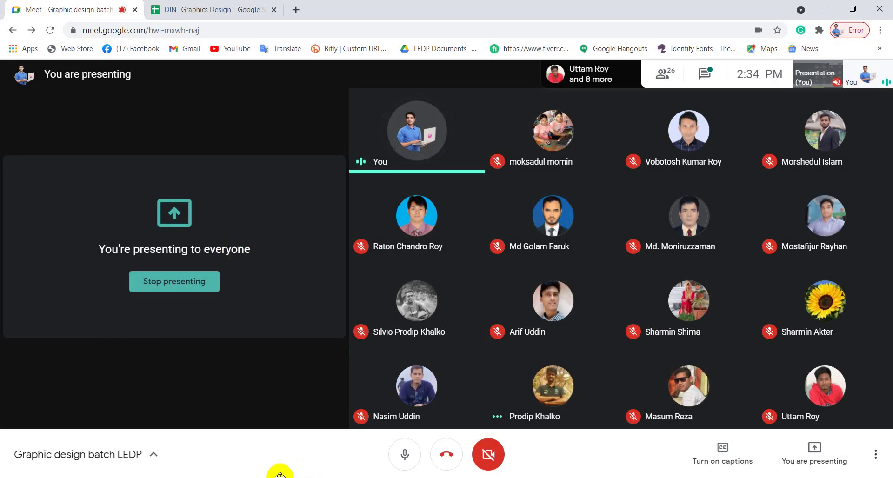
pyautogui.click(280, 470)
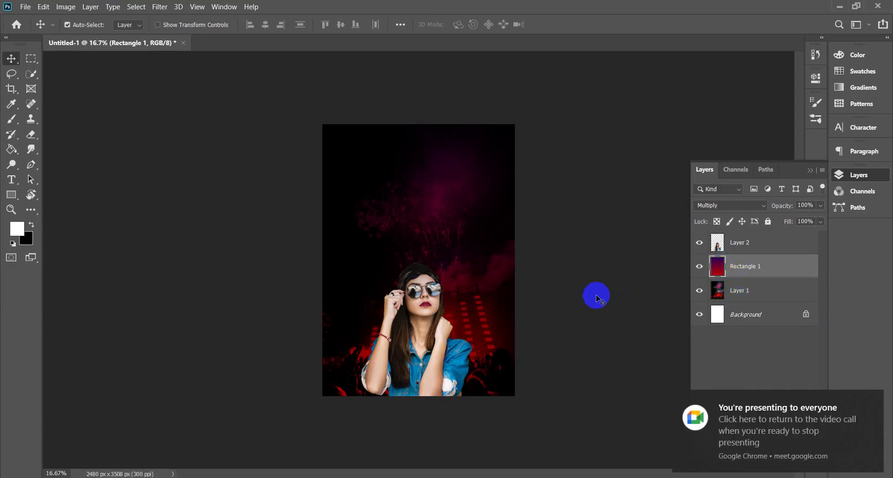
# - Erase the Rectangle 1 gradient behind and around the woman with the Eraser tool at a brush size of 800
pyautogui.click(30, 135)
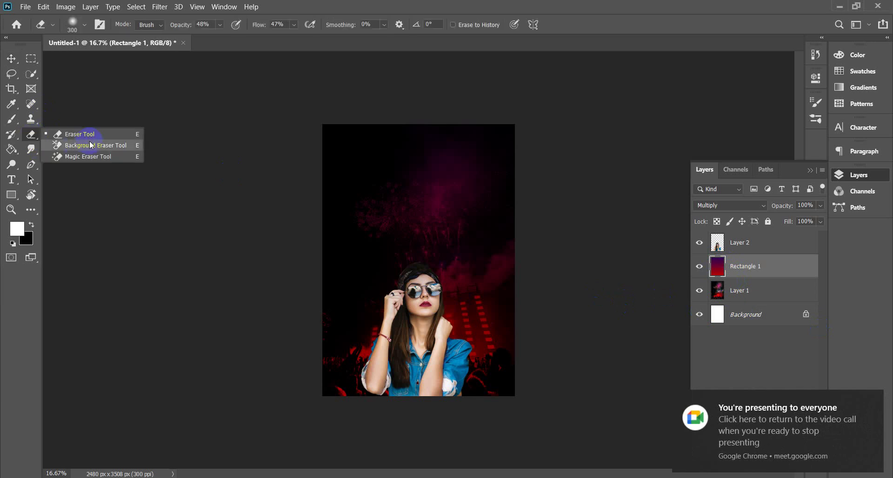
pyautogui.click(87, 136)
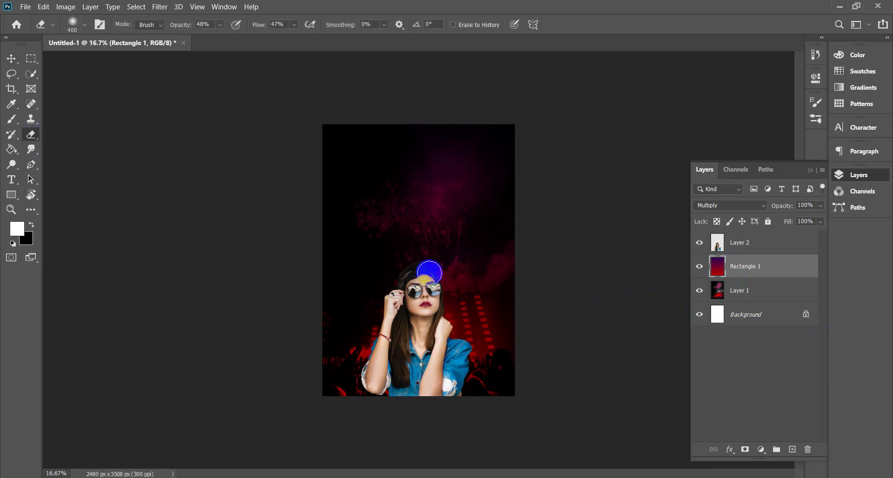
pyautogui.press(']')
pyautogui.press(']')
pyautogui.press(']')
pyautogui.press(']')
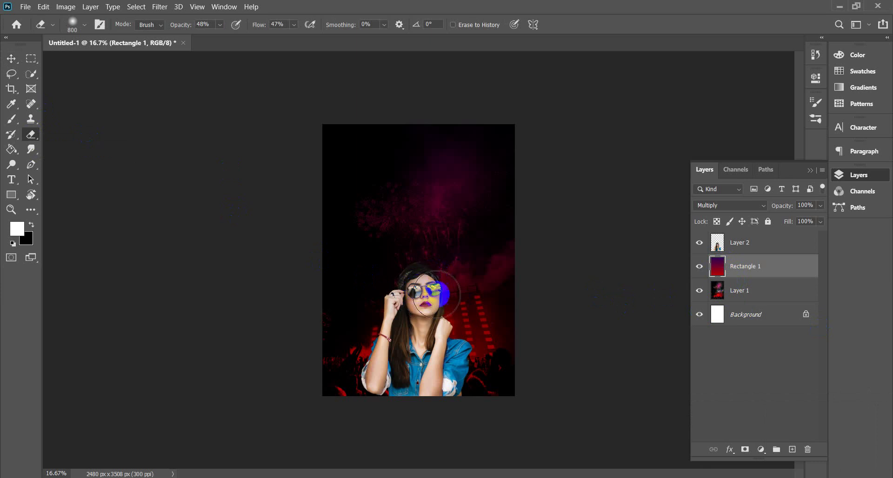
pyautogui.moveTo(419, 287)
pyautogui.mouseDown()
pyautogui.moveTo(431, 346)
pyautogui.moveTo(435, 331)
pyautogui.moveTo(459, 392)
pyautogui.moveTo(447, 388)
pyautogui.moveTo(423, 406)
pyautogui.moveTo(421, 292)
pyautogui.moveTo(410, 294)
pyautogui.moveTo(419, 266)
pyautogui.moveTo(412, 321)
pyautogui.moveTo(397, 334)
pyautogui.moveTo(408, 306)
pyautogui.moveTo(379, 410)
pyautogui.moveTo(391, 395)
pyautogui.moveTo(459, 386)
pyautogui.moveTo(432, 342)
pyautogui.moveTo(326, 424)
pyautogui.mouseUp()
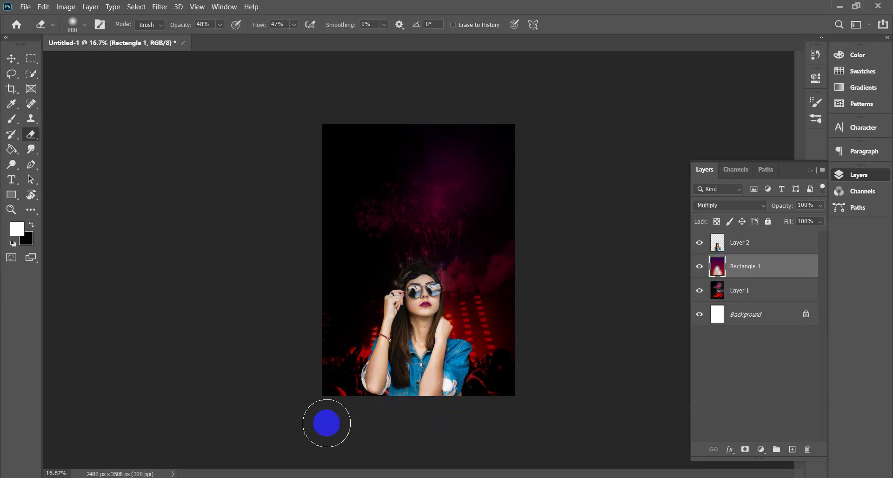
pyautogui.click(11, 58)
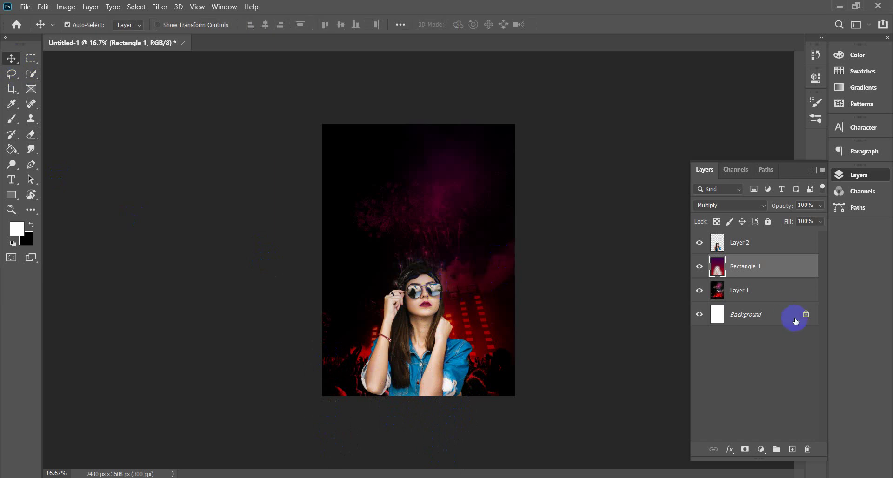
# - Toggle the visibility of Layer 1 and Rectangle 1 to examine the erased area around the woman
pyautogui.click(700, 291)
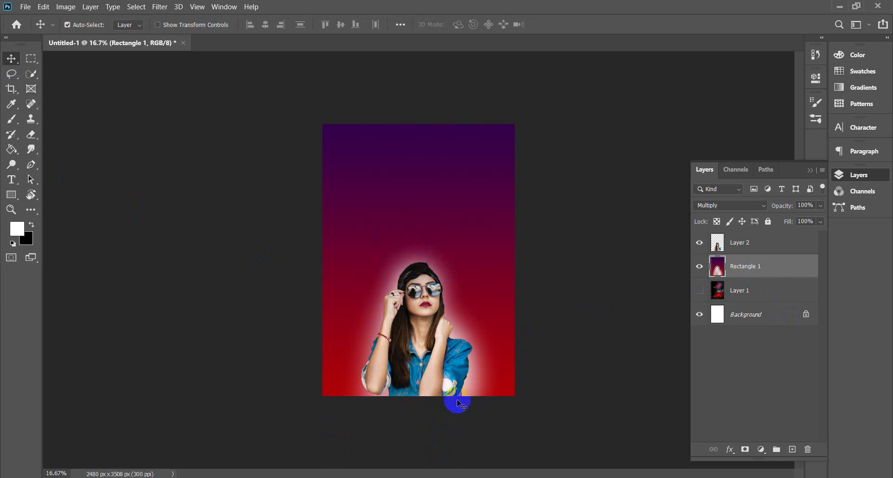
pyautogui.click(699, 267)
pyautogui.click(700, 266)
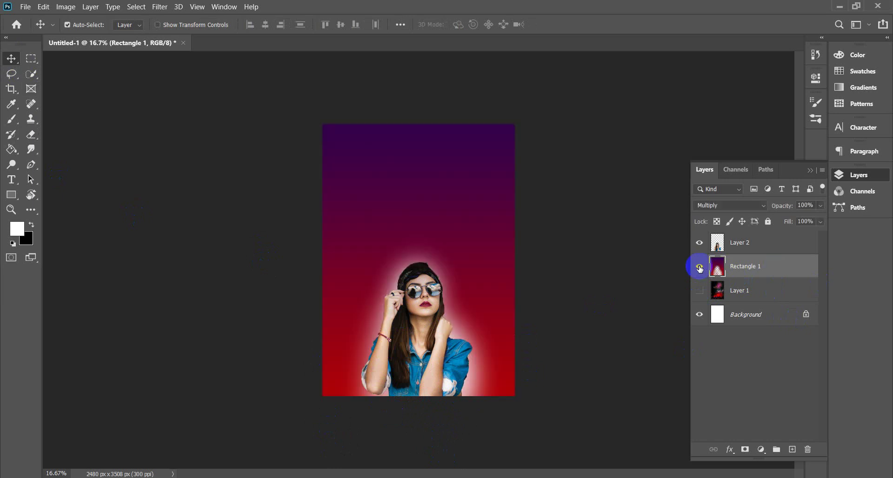
pyautogui.click(700, 290)
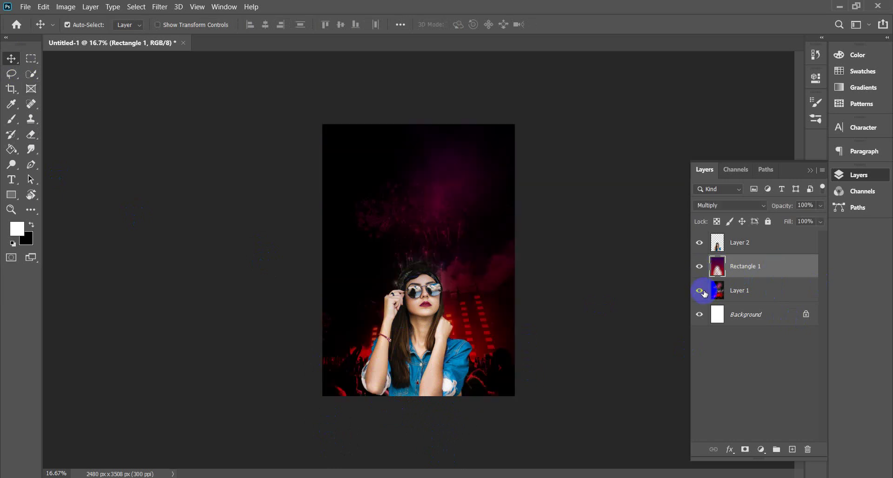
pyautogui.click(700, 291)
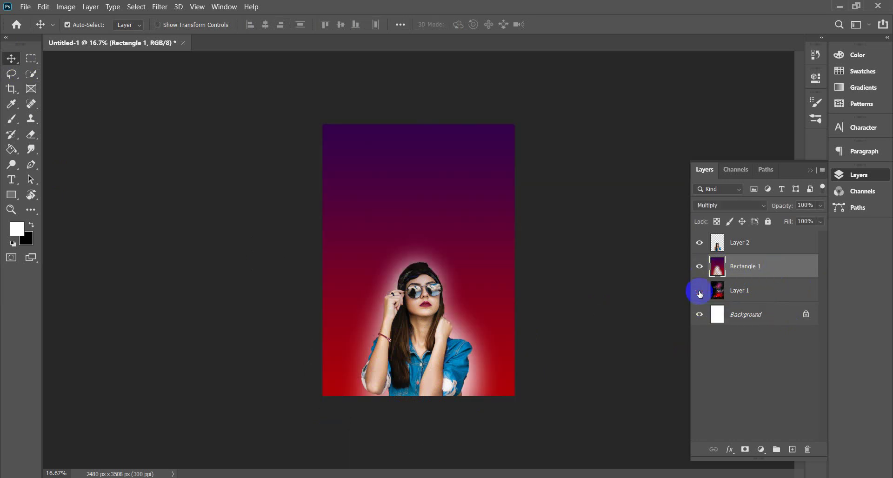
pyautogui.click(700, 292)
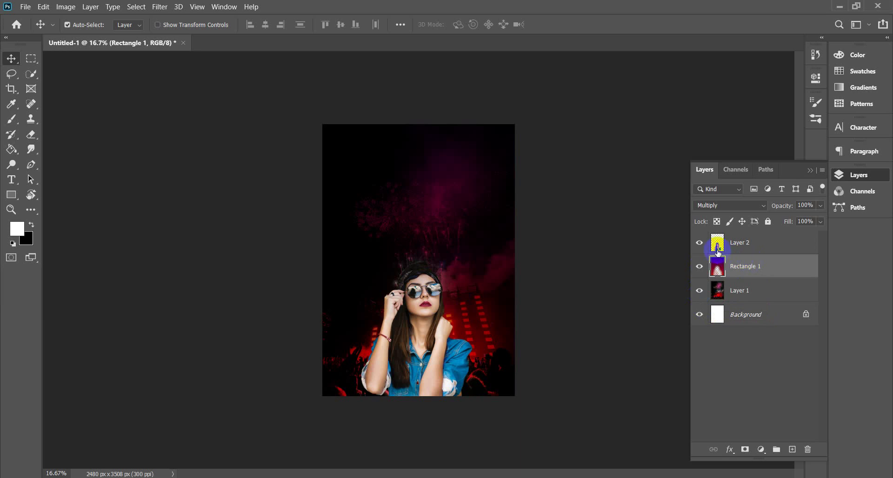
# - Add a new layer above the woman's Layer 2 and choose the Soft Round brush from the General Brushes
pyautogui.moveTo(718, 253); pyautogui.dragTo(739, 244)
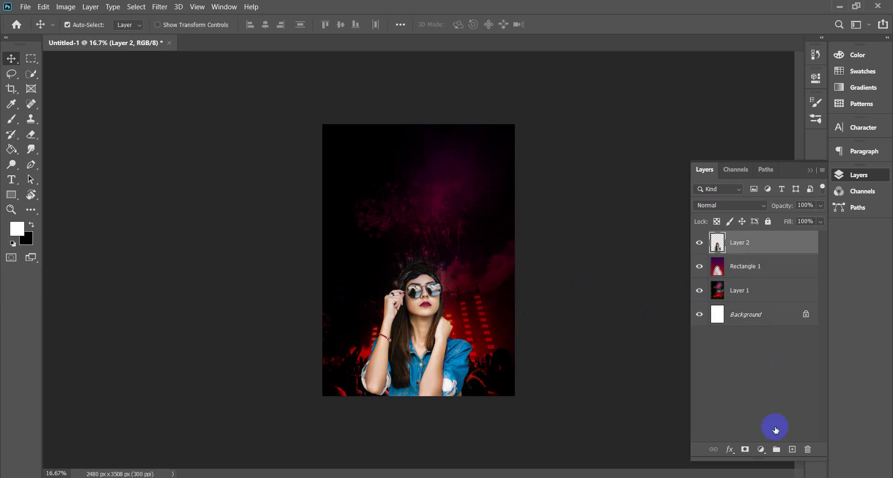
pyautogui.click(793, 449)
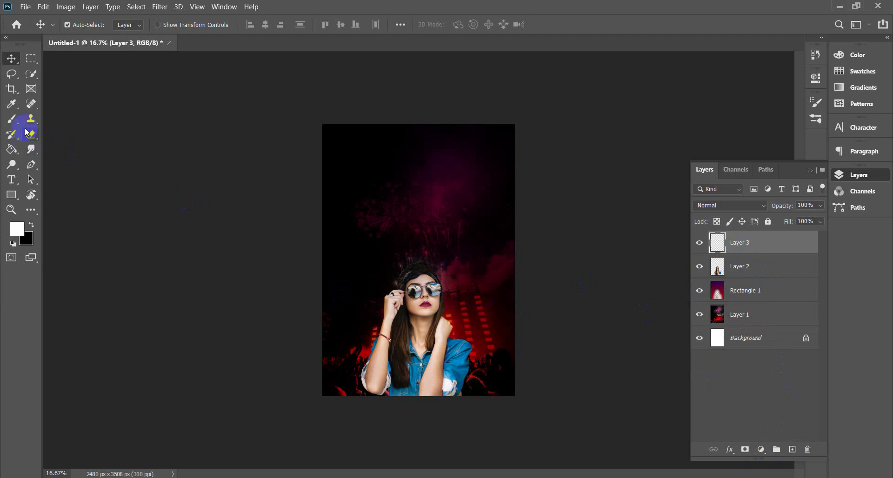
pyautogui.click(12, 119)
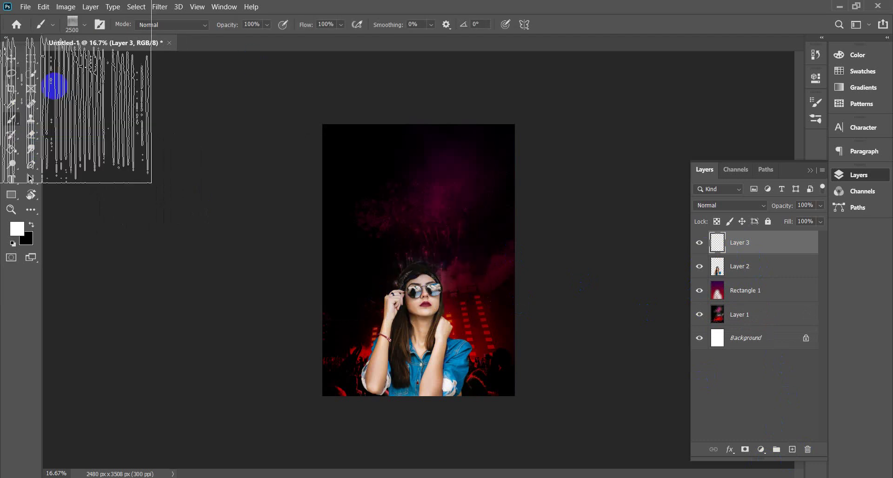
pyautogui.click(84, 27)
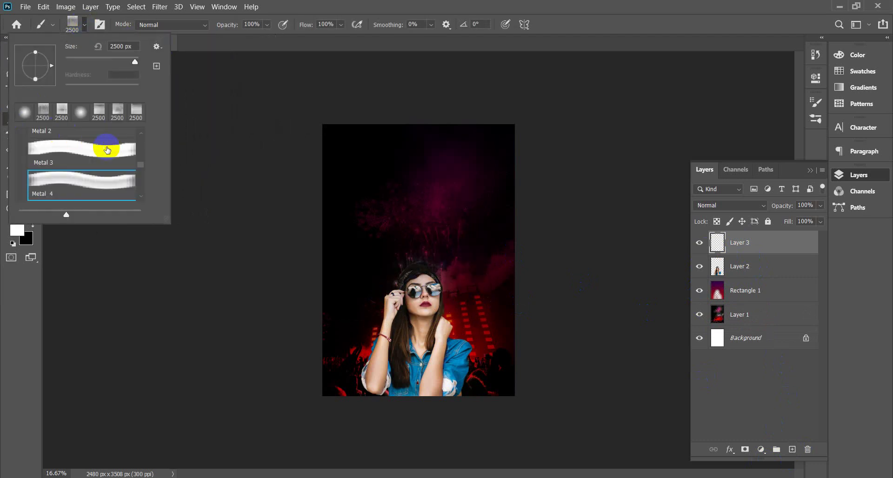
pyautogui.moveTo(138, 170); pyautogui.dragTo(140, 124)
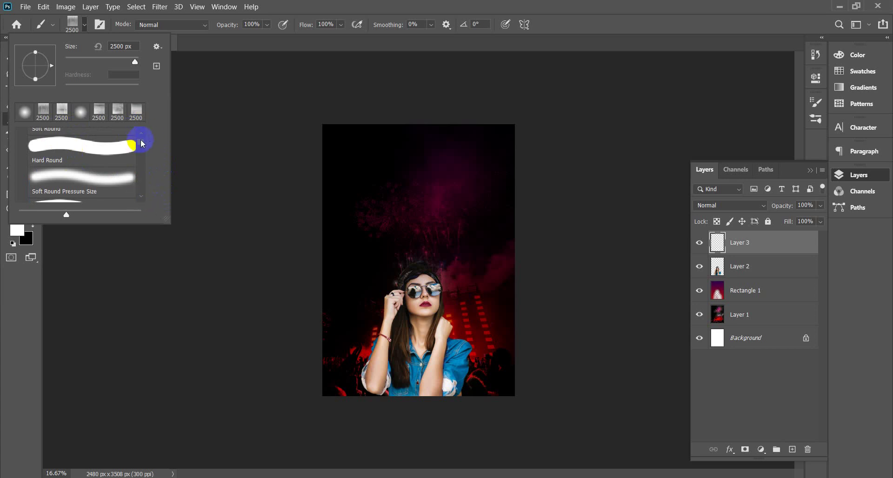
pyautogui.moveTo(143, 141); pyautogui.dragTo(140, 132)
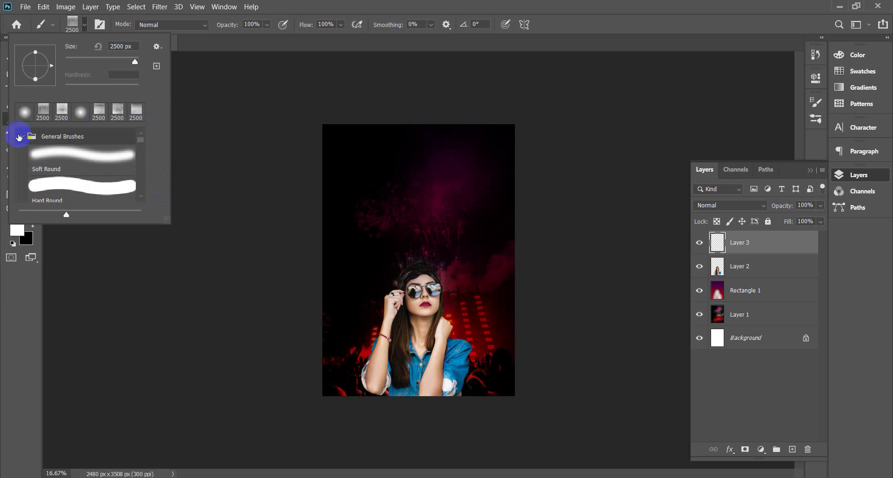
pyautogui.click(65, 155)
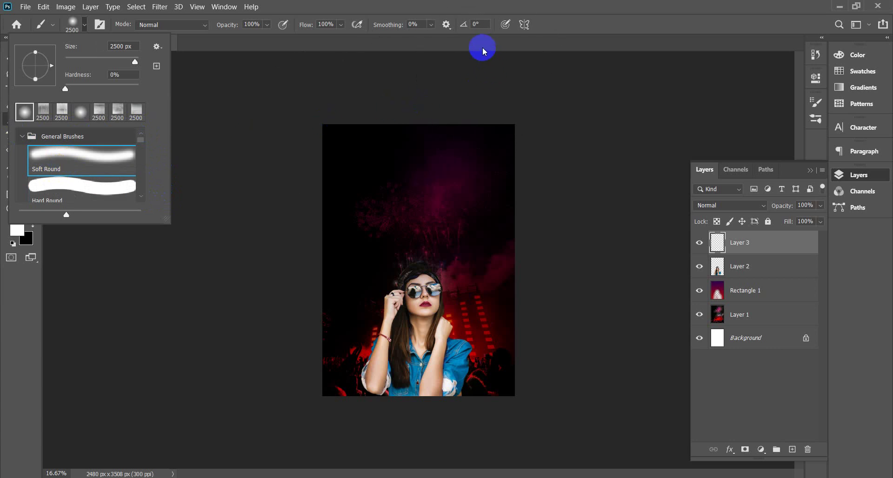
pyautogui.click(413, 64)
pyautogui.click(86, 25)
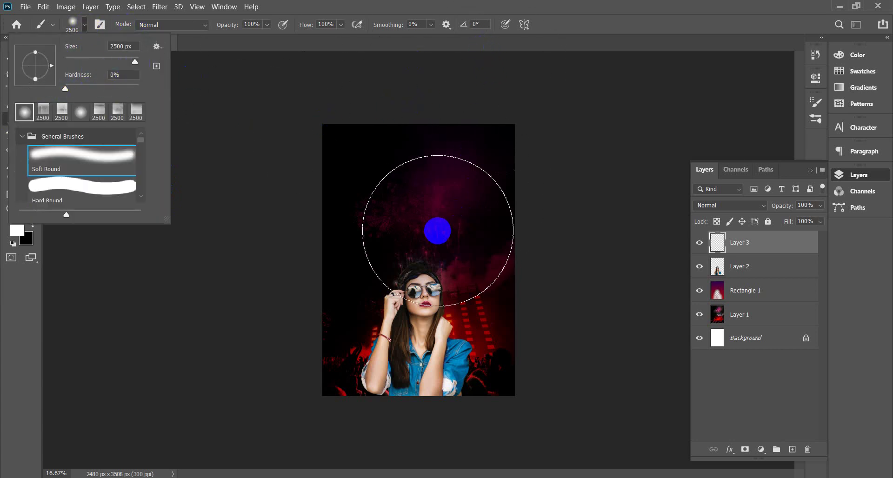
pyautogui.click(479, 41)
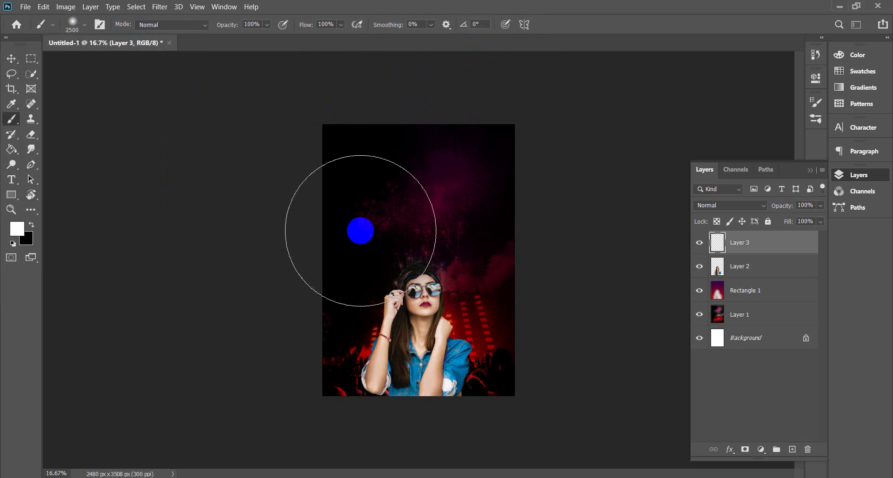
# - Resize the soft brush to 1700 px over the woman's head
pyautogui.press('[')
pyautogui.press('[')
pyautogui.press('[')
pyautogui.press('[')
pyautogui.press('[')
pyautogui.press('[')
pyautogui.press('[')
pyautogui.press('[')
pyautogui.press('[')
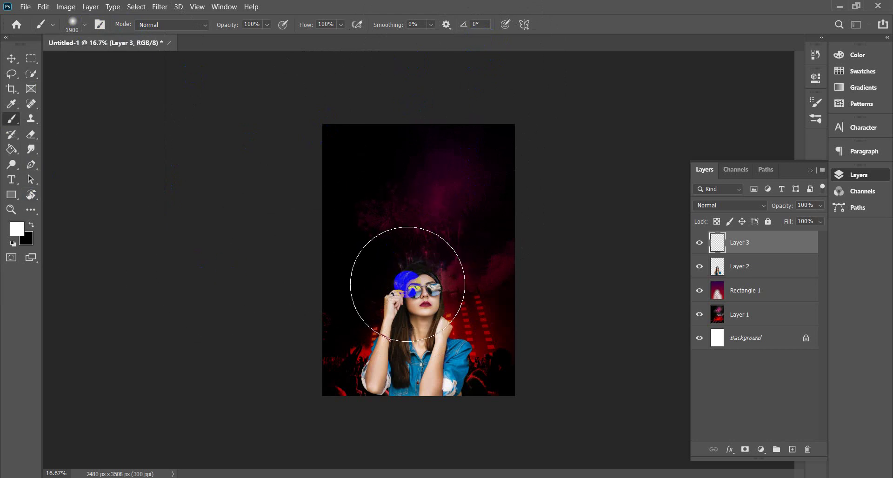
pyautogui.press('[')
pyautogui.press('[')
pyautogui.press('[')
pyautogui.moveTo(411, 315); pyautogui.dragTo(422, 284)
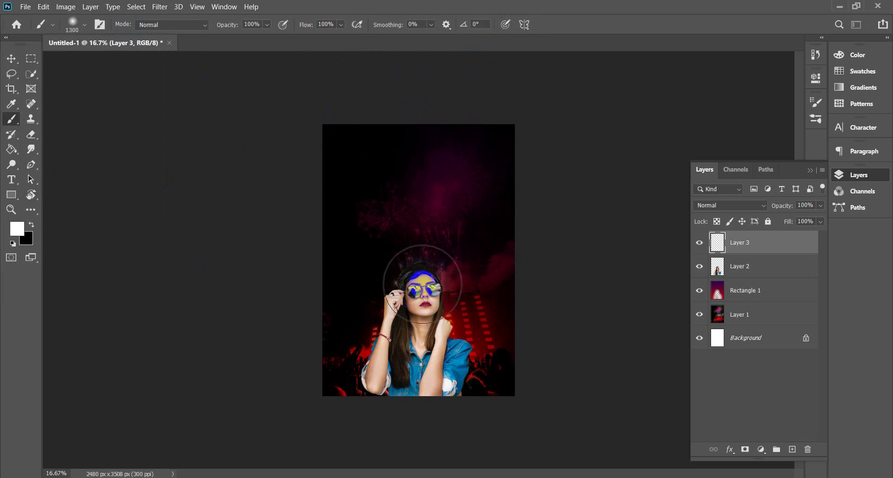
pyautogui.press(']')
pyautogui.press(']')
pyautogui.press(']')
pyautogui.press(']')
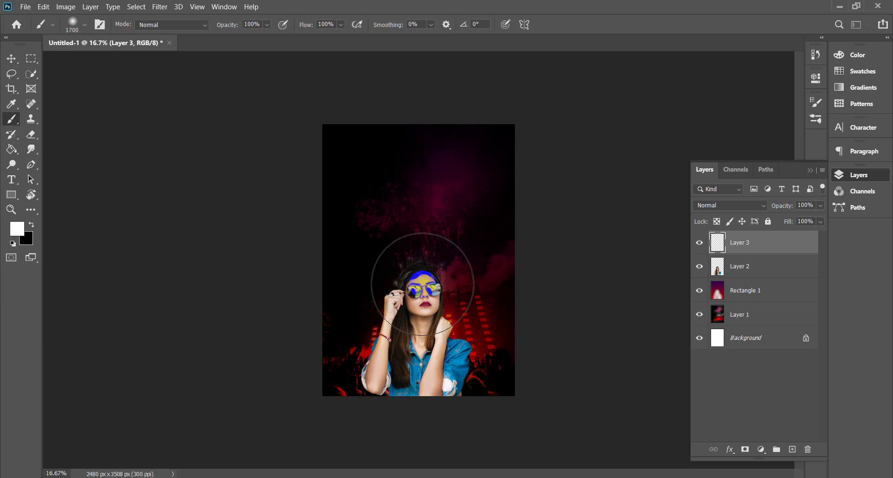
# - Set the foreground color to dark blue 002b6c
pyautogui.click(16, 229)
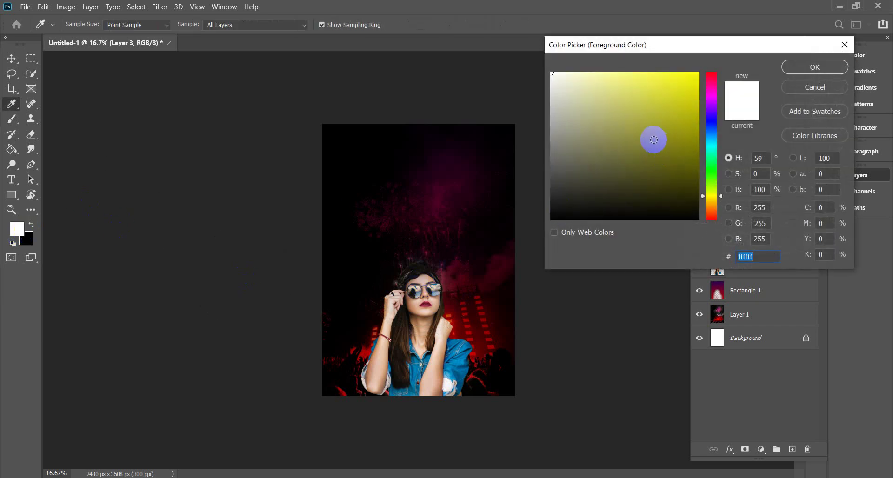
pyautogui.click(712, 133)
pyautogui.click(699, 152)
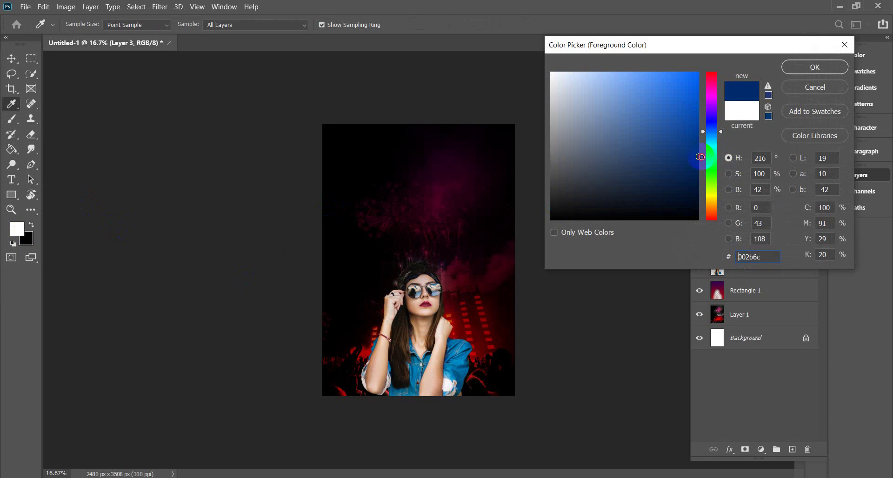
pyautogui.click(799, 76)
# - Paint soft dark blue glows on Layer 3 beside the woman's face and over her raised arm's elbow
pyautogui.click(444, 289)
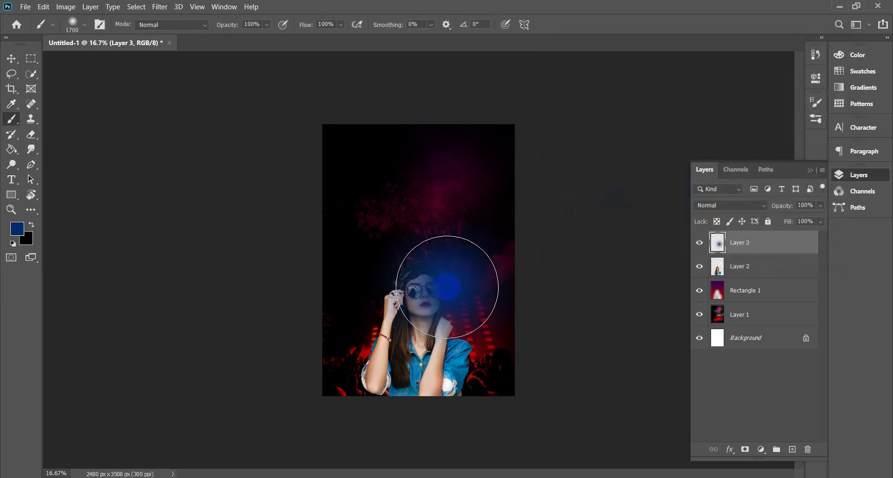
pyautogui.moveTo(437, 288)
pyautogui.mouseDown()
pyautogui.moveTo(431, 306)
pyautogui.moveTo(484, 314)
pyautogui.moveTo(589, 283)
pyautogui.mouseUp()
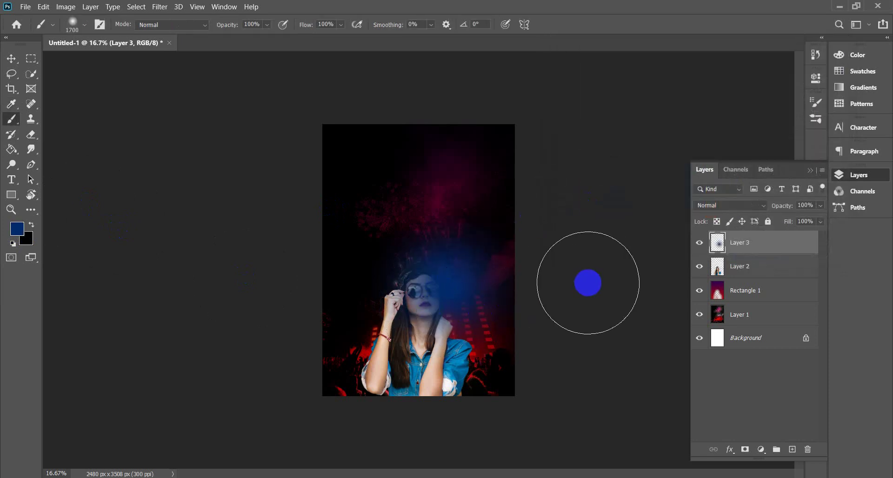
pyautogui.hotkey('ctrl', '+')
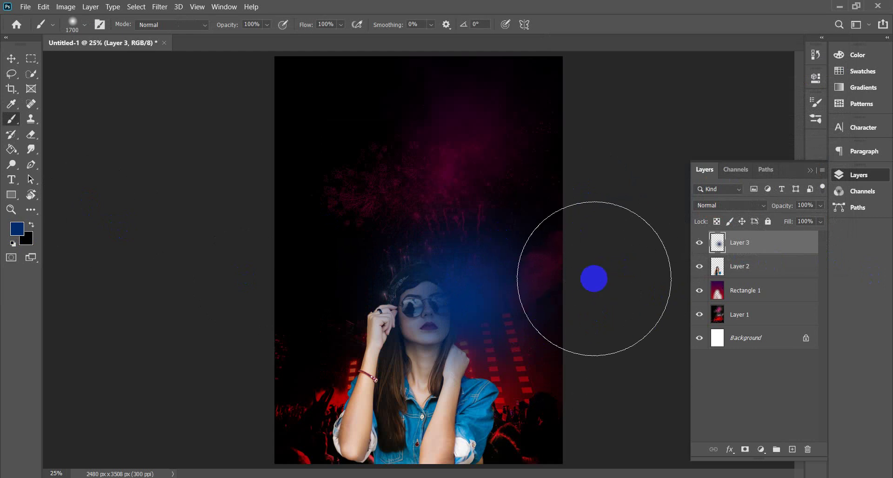
pyautogui.click(346, 400)
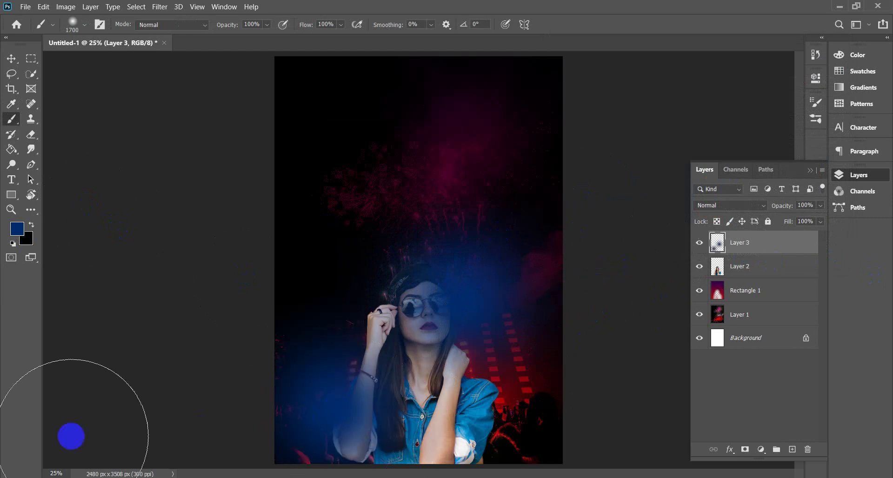
# - Change the foreground color to a bright magenta-purple and return to the Brush tool
pyautogui.click(16, 228)
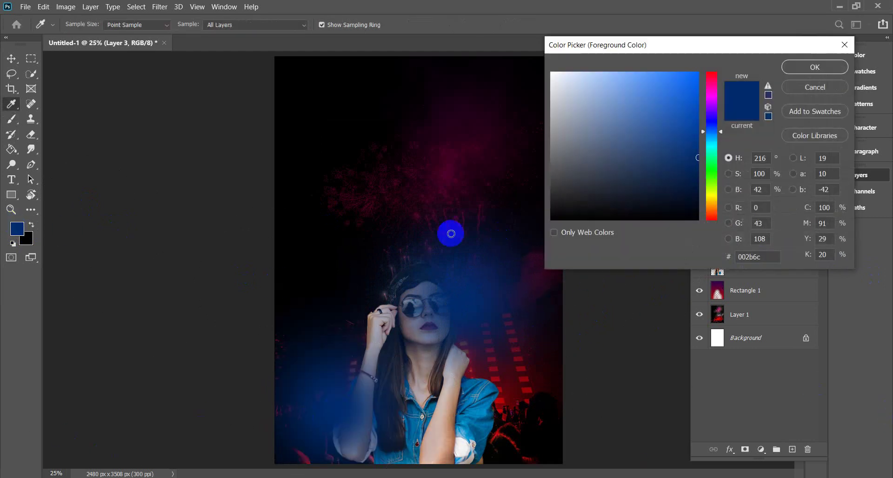
pyautogui.moveTo(721, 134); pyautogui.dragTo(721, 98)
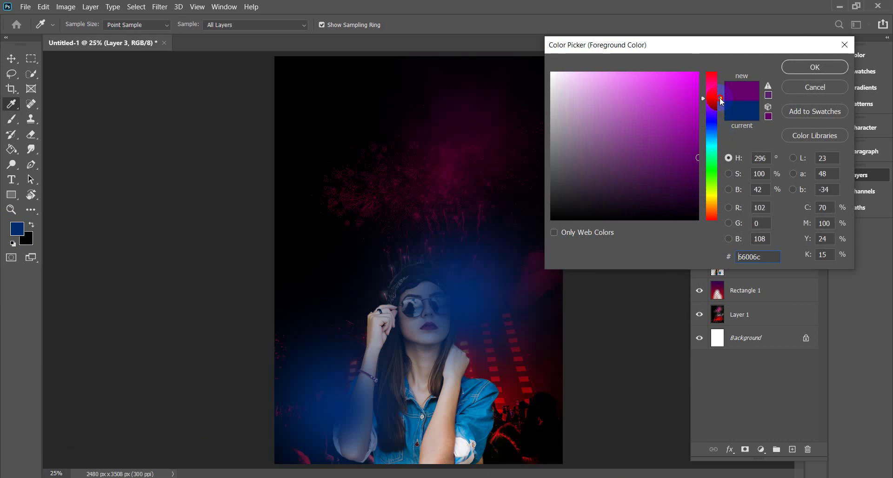
pyautogui.click(701, 71)
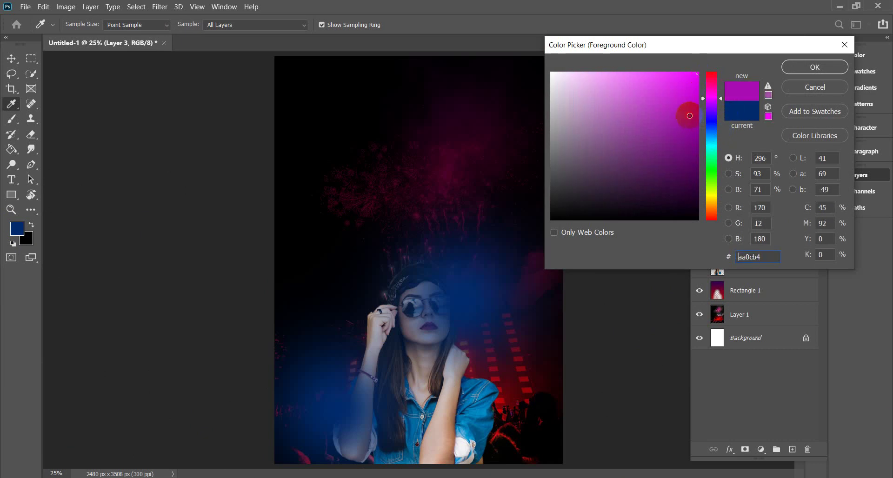
pyautogui.moveTo(688, 113); pyautogui.dragTo(687, 103)
pyautogui.click(799, 69)
pyautogui.press('b')
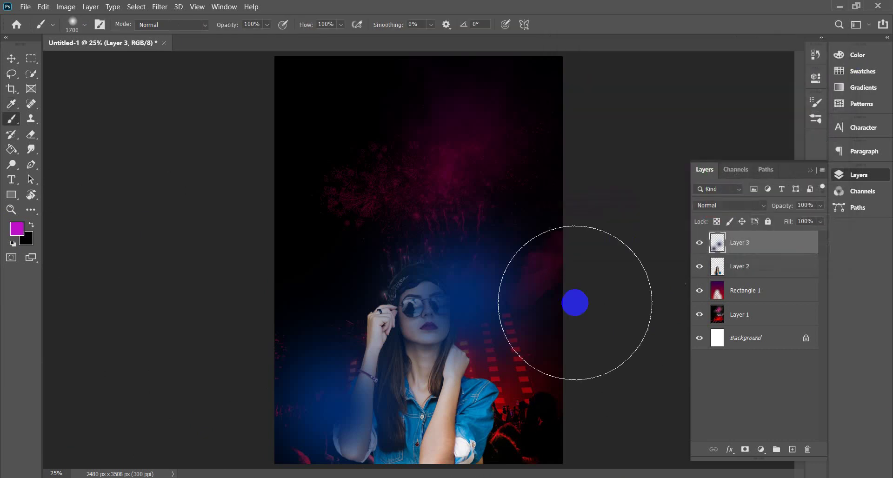
# - Paint soft magenta glows on Layer 3 over the woman's lowered forearm and beside her headscarf above the raised hand
pyautogui.moveTo(471, 378); pyautogui.dragTo(470, 395)
pyautogui.click(365, 281)
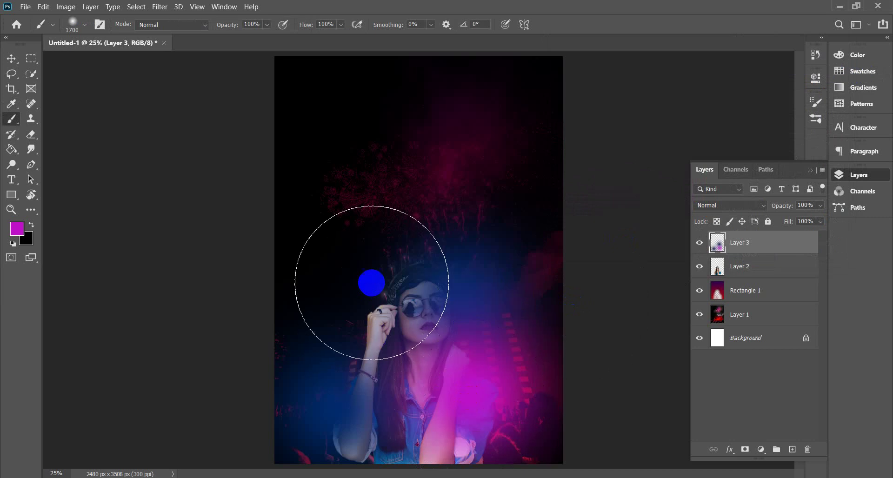
# - Set the blending mode of the glow layer, Layer 3, to Overlay and inspect the lighting on the woman
pyautogui.click(11, 59)
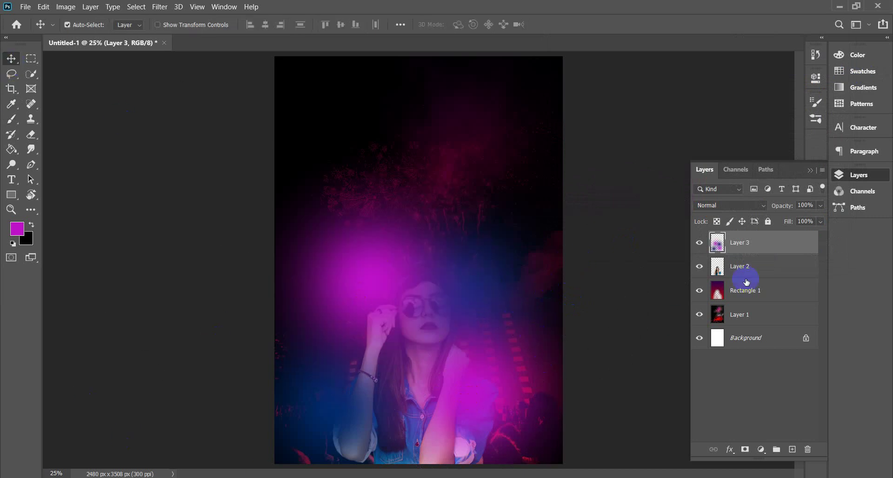
pyautogui.click(743, 243)
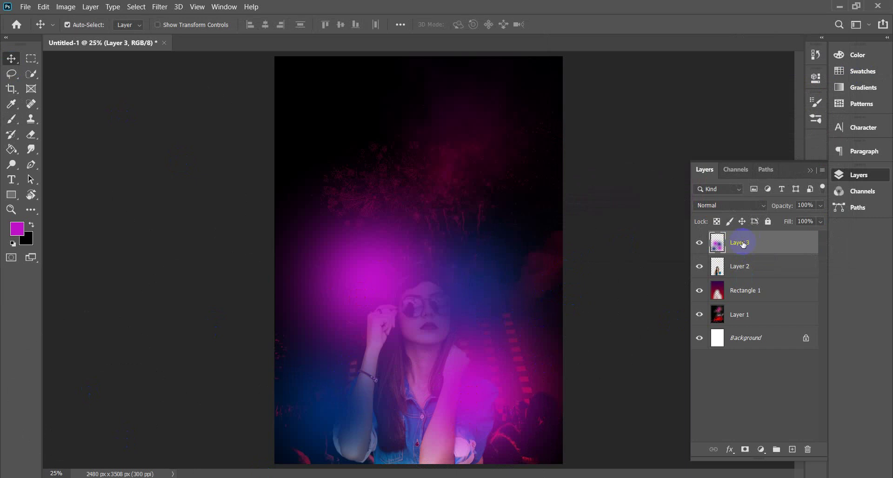
pyautogui.click(763, 208)
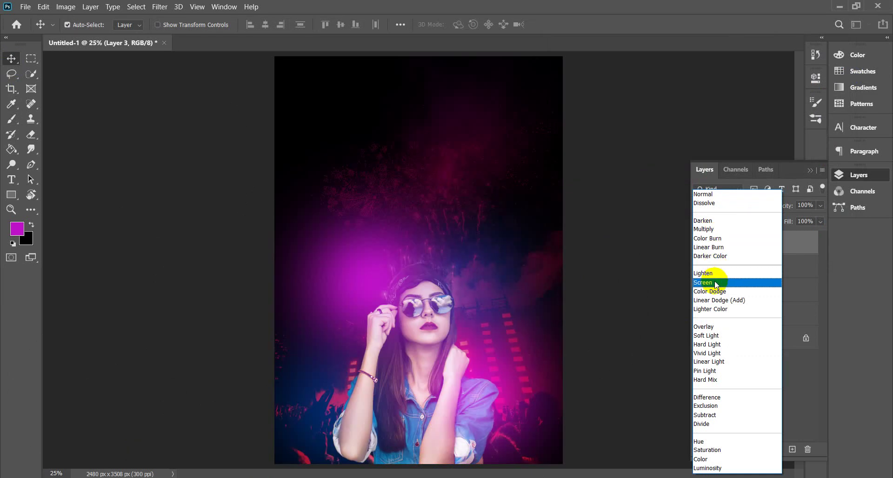
pyautogui.click(715, 328)
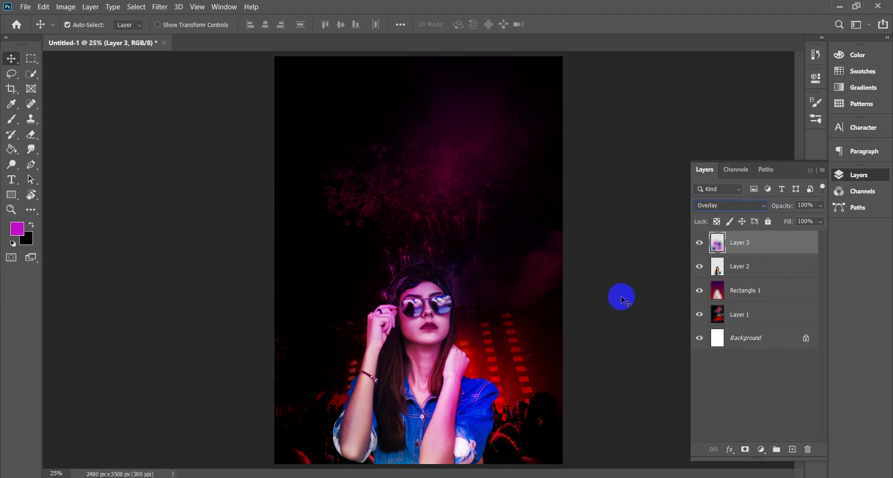
pyautogui.hotkey('ctrl', '+')
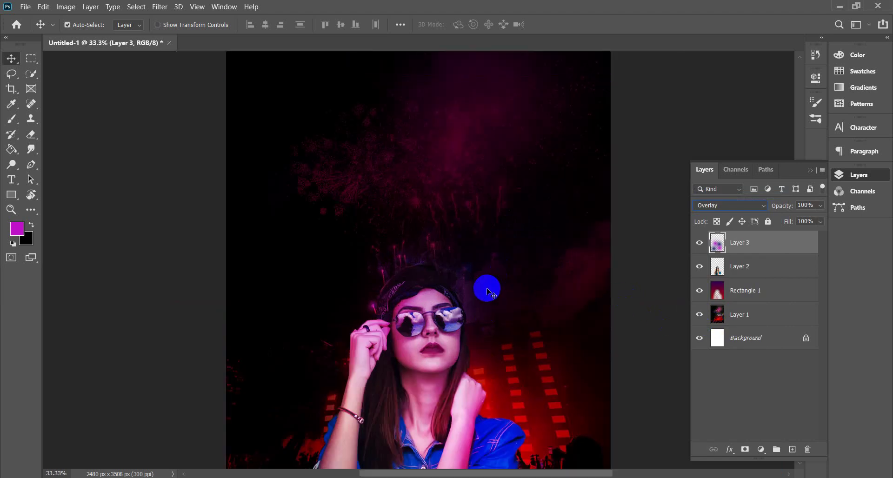
pyautogui.moveTo(496, 333); pyautogui.dragTo(497, 139)
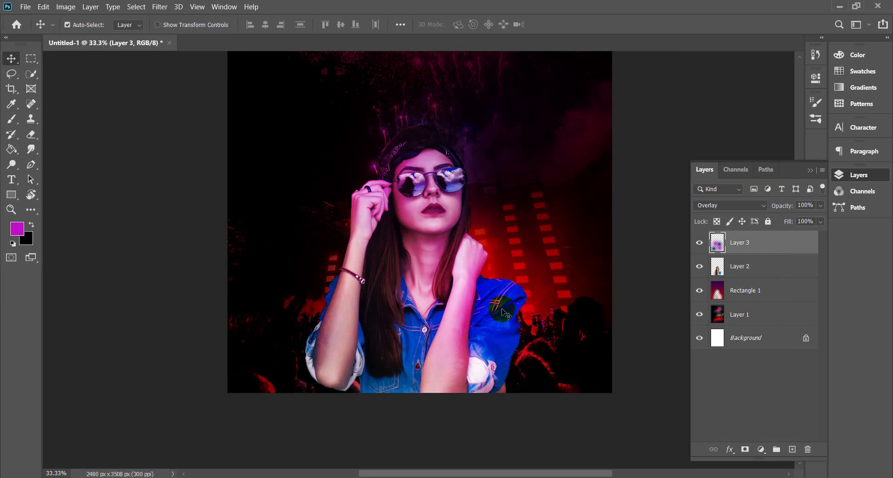
pyautogui.click(391, 145)
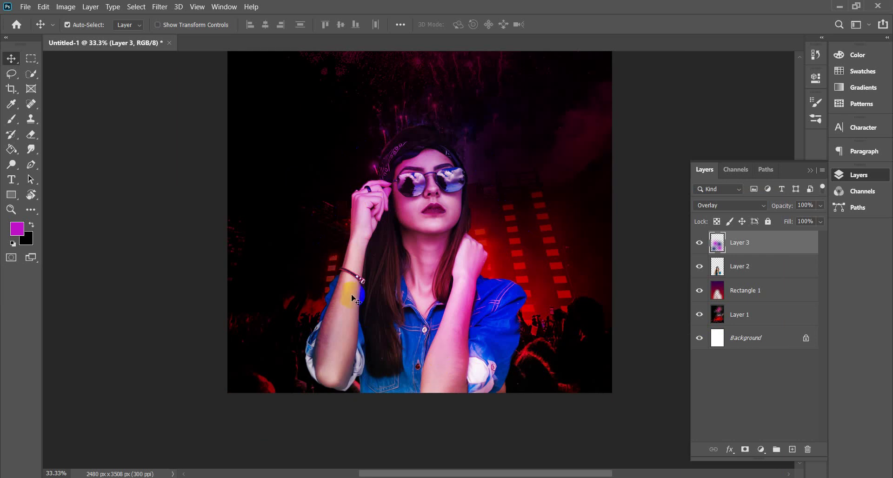
pyautogui.click(449, 144)
# - Duplicate Layer 3 and set the copy's blending mode to Soft Light
pyautogui.hotkey('ctrl', 'j')
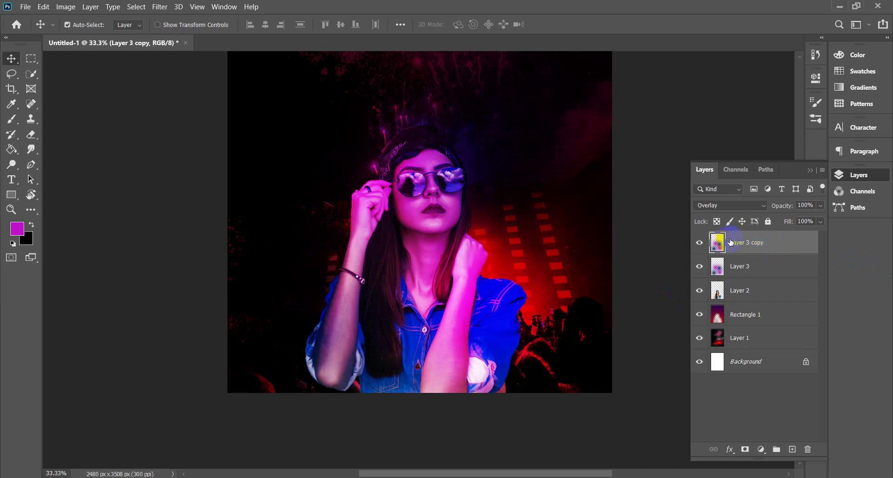
pyautogui.click(820, 205)
pyautogui.moveTo(822, 218); pyautogui.dragTo(862, 215)
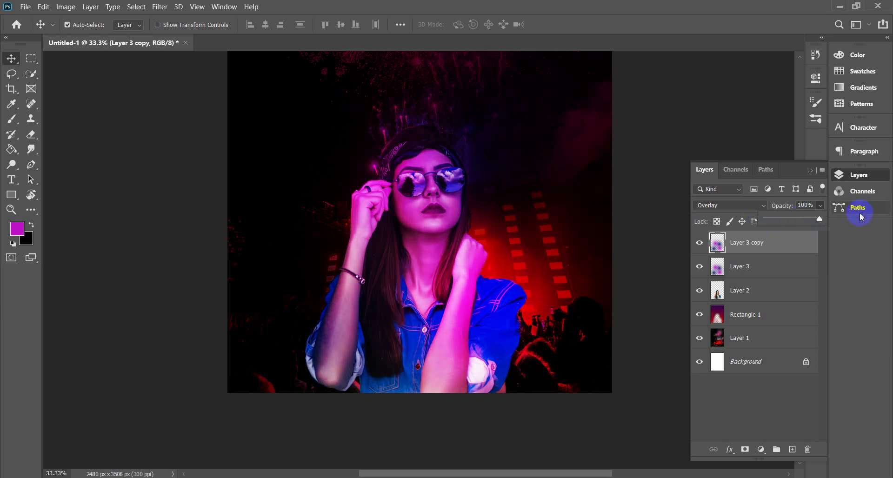
pyautogui.click(765, 206)
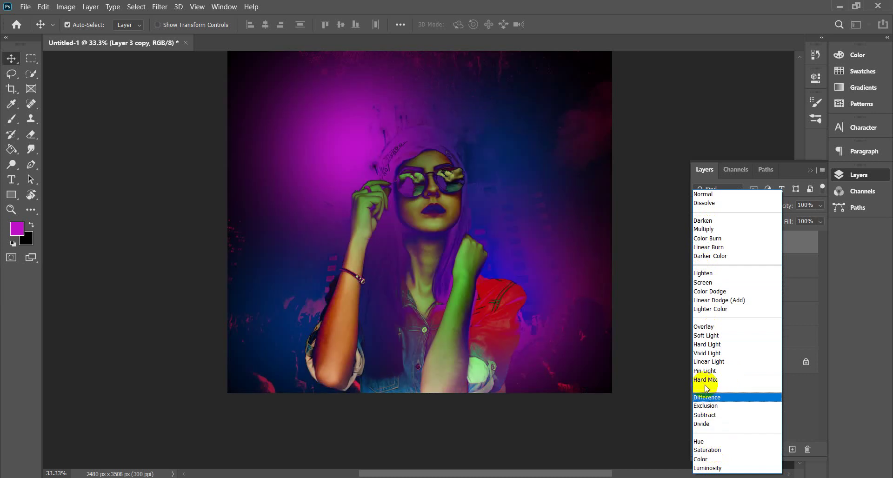
pyautogui.click(706, 336)
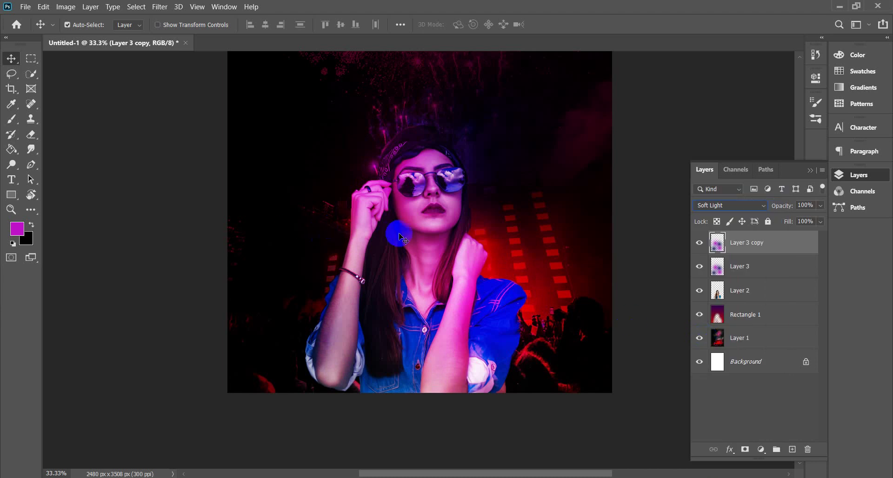
pyautogui.hotkey('ctrl', '-')
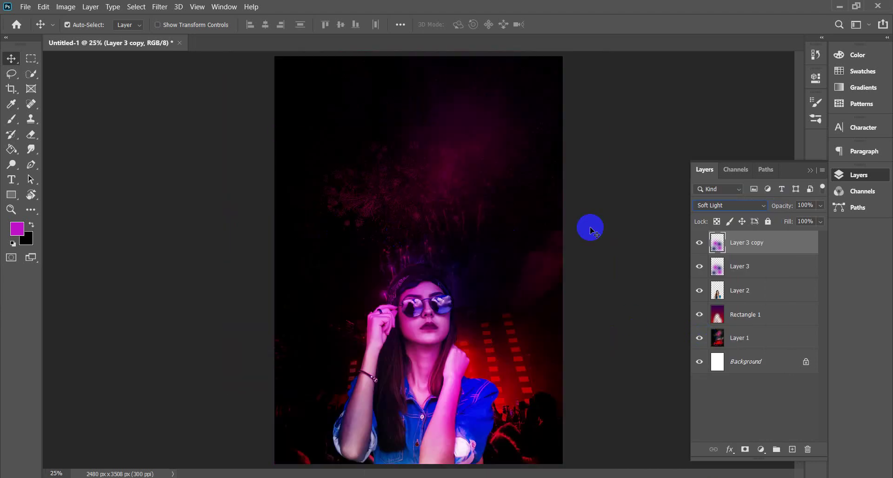
pyautogui.hotkey('ctrl', '-')
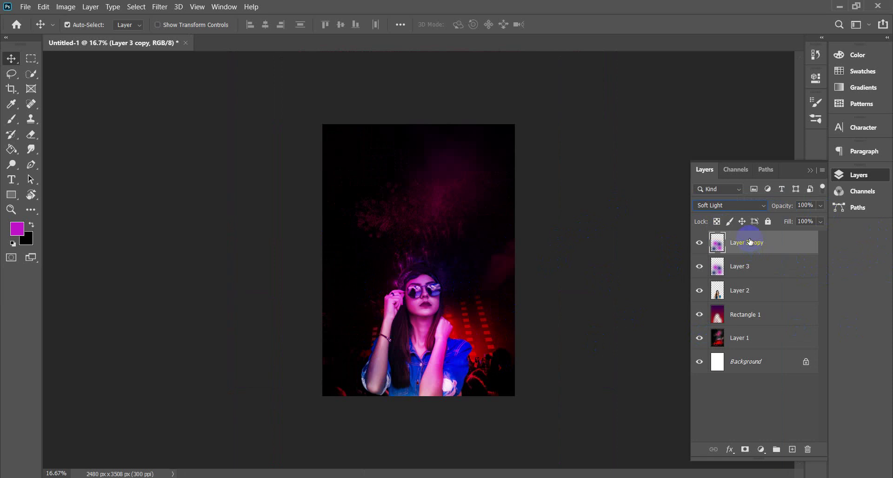
# - Try to merge Layer 3 copy with Layer 3 and undo the merge
pyautogui.keyDown('shift'); pyautogui.click(747, 267); pyautogui.keyUp('shift')
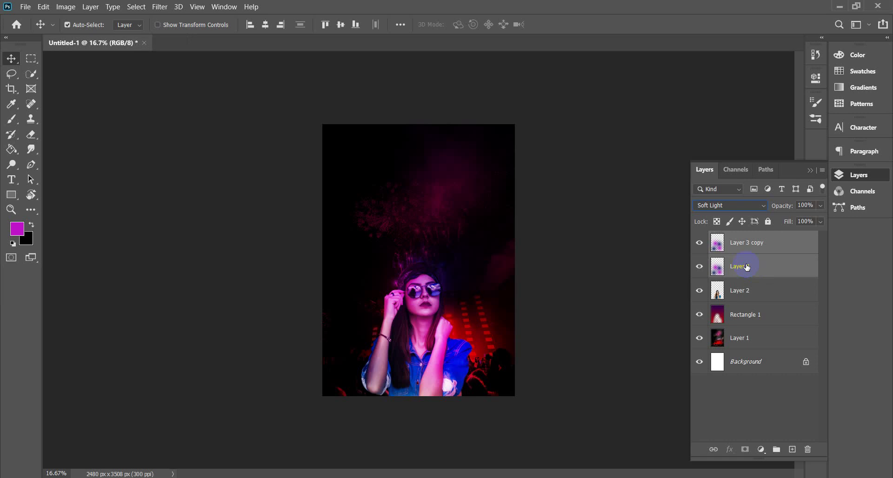
pyautogui.hotkey('ctrl', 'e')
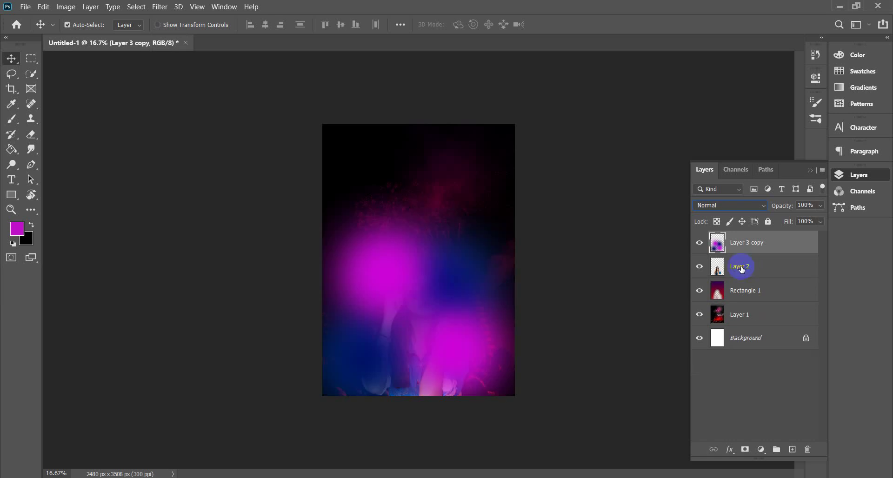
pyautogui.hotkey('ctrl', 'z')
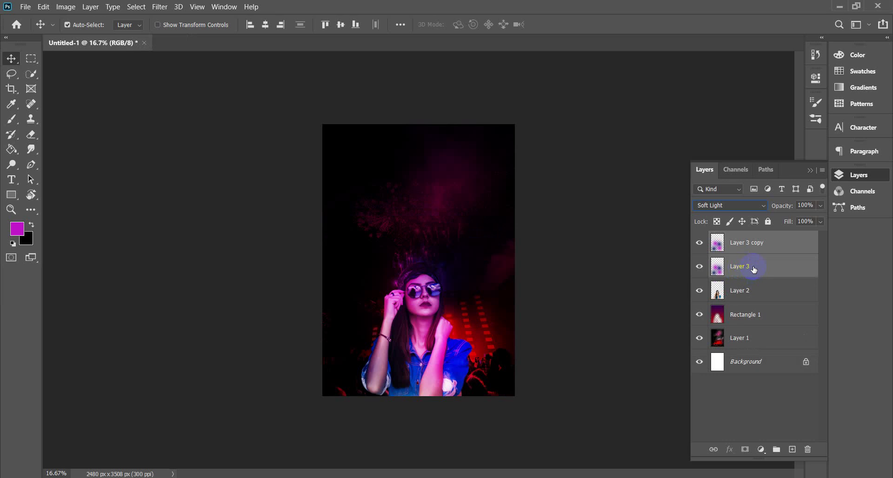
# - Try to merge both glow layers with the woman's Layer 2 and undo the merge
pyautogui.keyDown('shift'); pyautogui.click(750, 295); pyautogui.keyUp('shift')
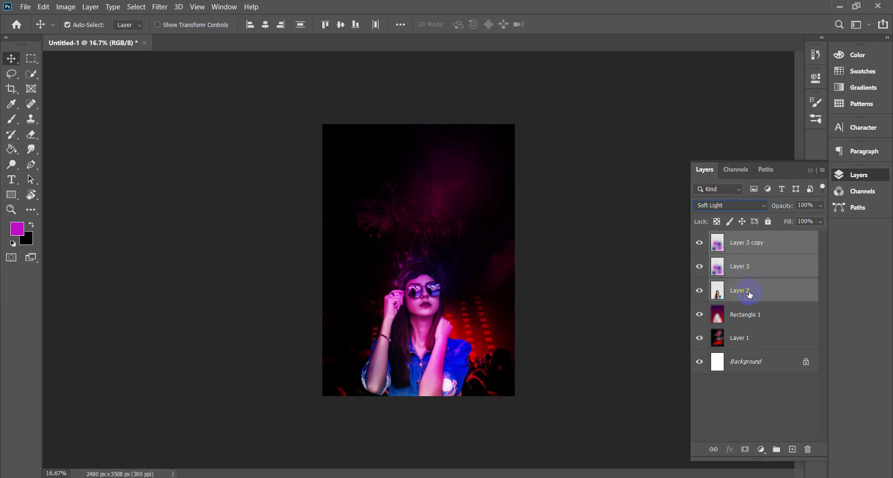
pyautogui.hotkey('ctrl', 'e')
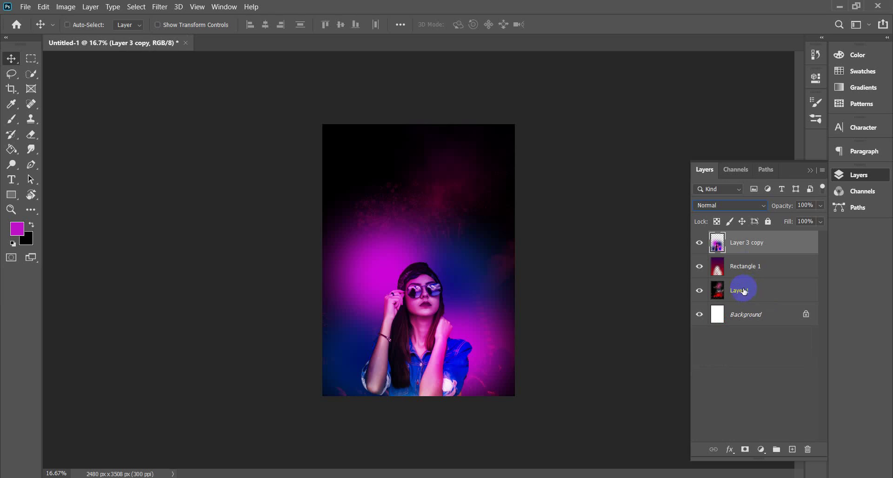
pyautogui.hotkey('ctrl', 'z')
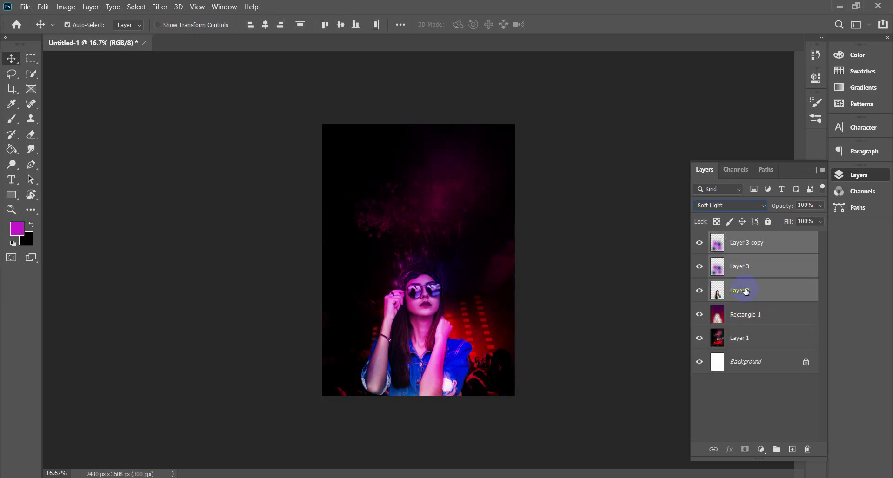
# - Try clipping Layer 2 to Rectangle 1 and release the clipping mask
pyautogui.click(769, 297)
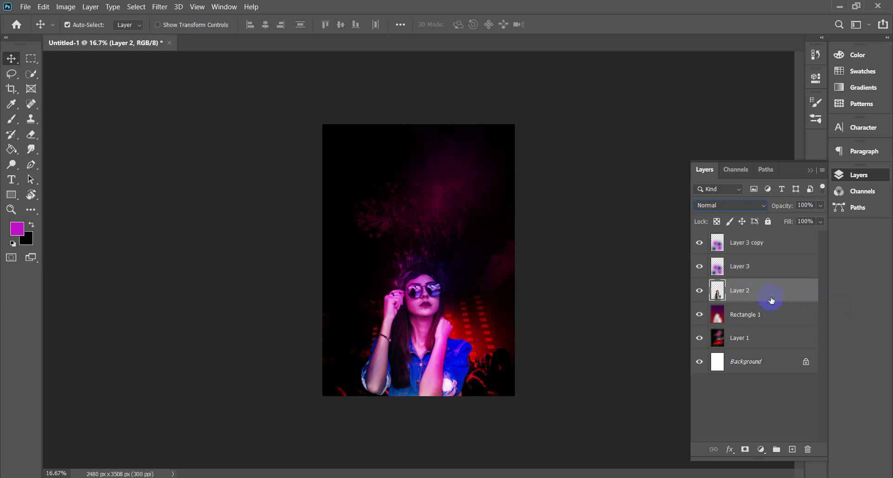
pyautogui.rightClick(744, 292)
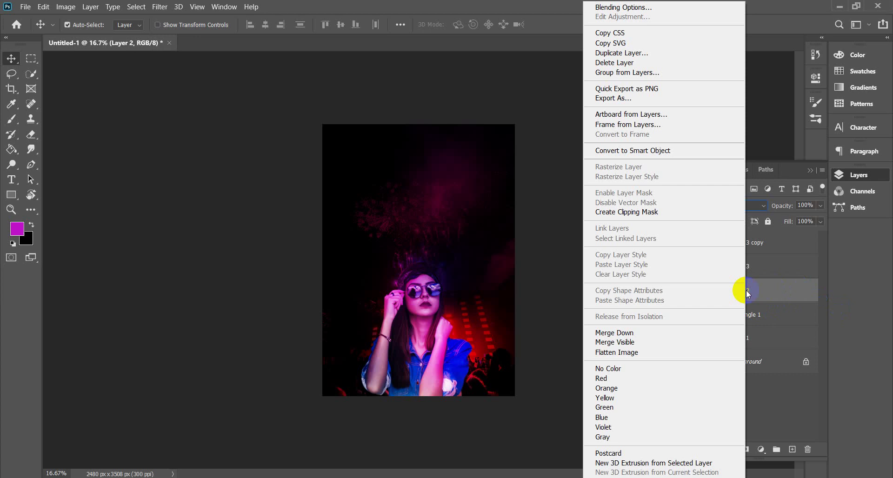
pyautogui.click(623, 212)
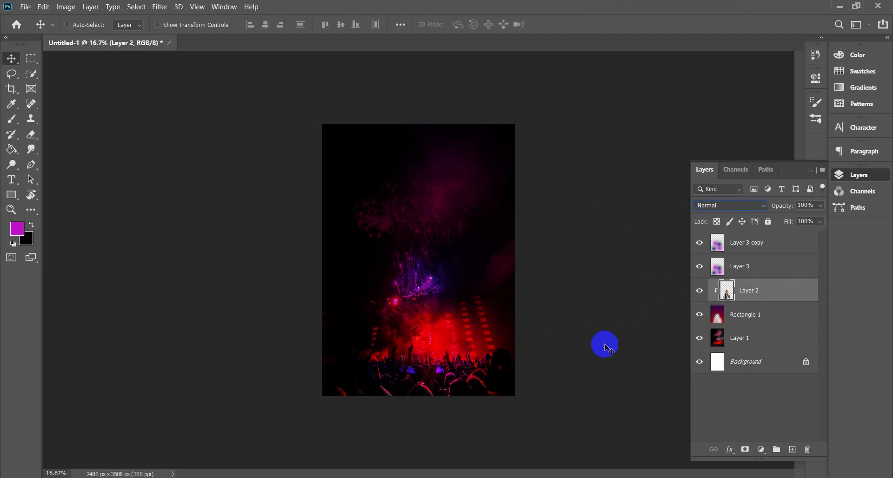
pyautogui.hotkey('ctrl', '+')
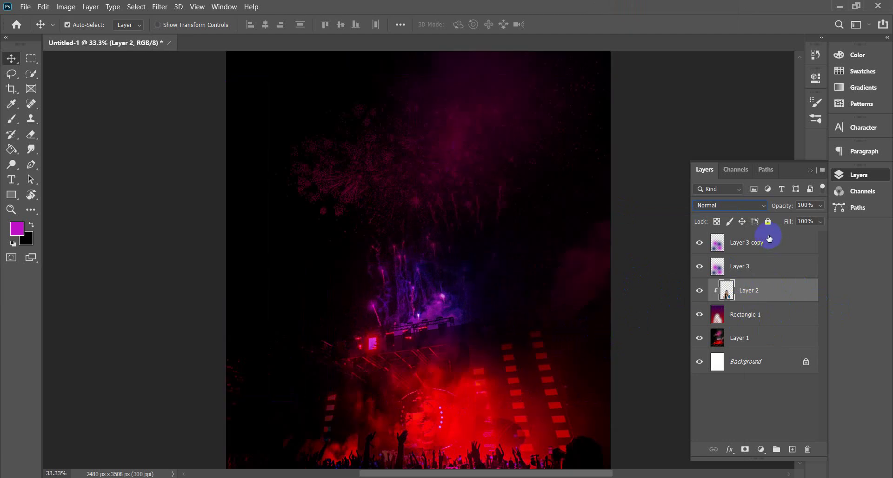
pyautogui.keyDown('alt'); pyautogui.click(763, 302); pyautogui.keyUp('alt')
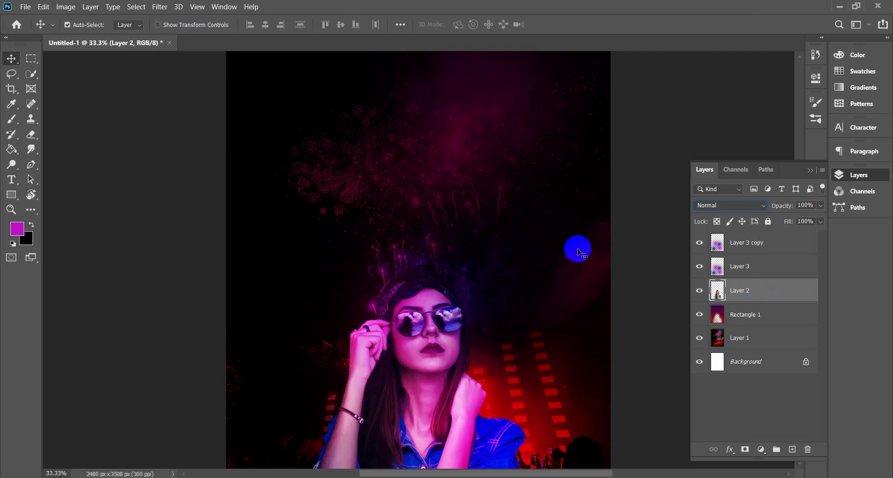
# - Add a layer mask to Layer 2, the cut-out woman
pyautogui.hotkey('ctrl', '-')
pyautogui.hotkey('ctrl', '-')
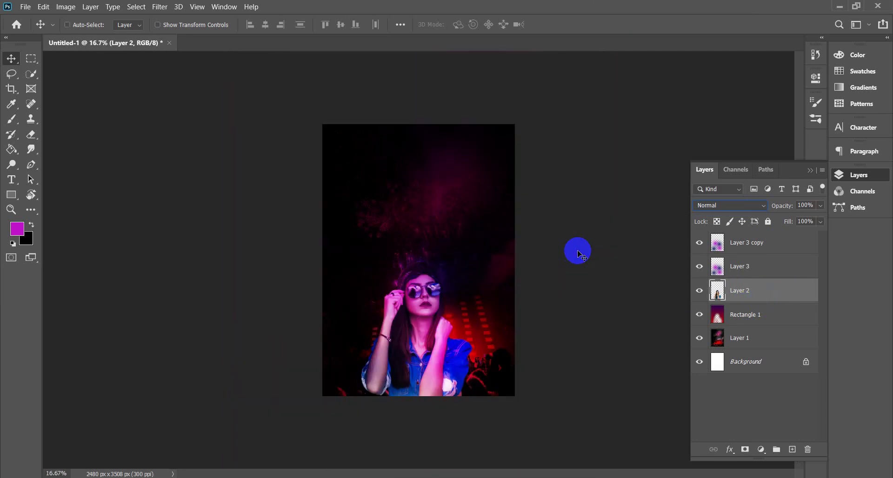
pyautogui.press('ctrl')
pyautogui.click(765, 453)
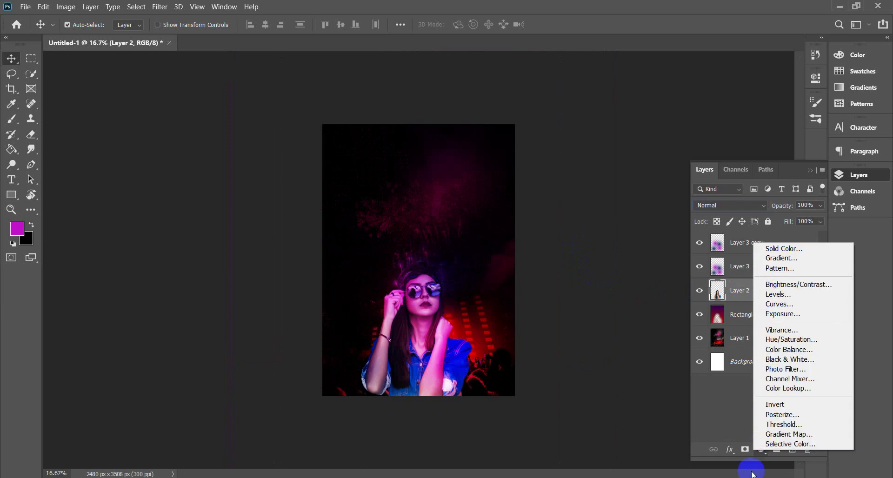
pyautogui.click(748, 455)
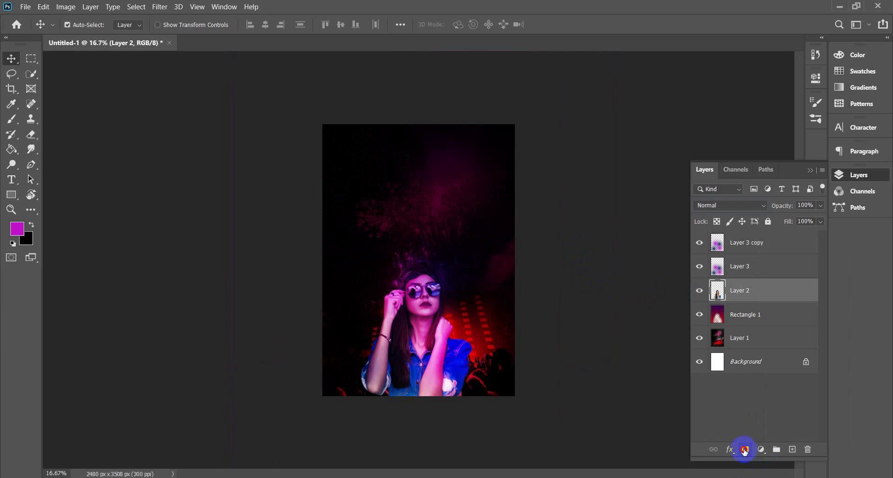
pyautogui.click(748, 452)
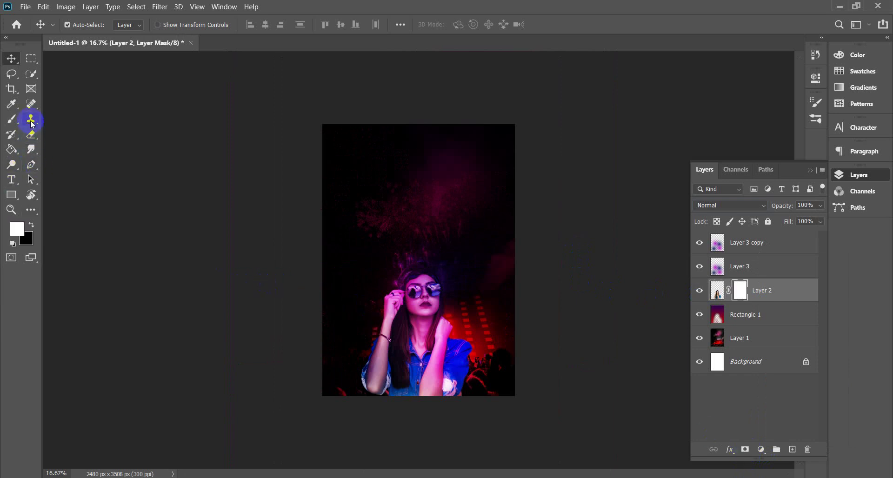
# - Erase along the bottom of Layer 2's mask with the 800 px soft Eraser, fading the woman's lower body into the crowd
pyautogui.click(30, 135)
pyautogui.rightClick(31, 135)
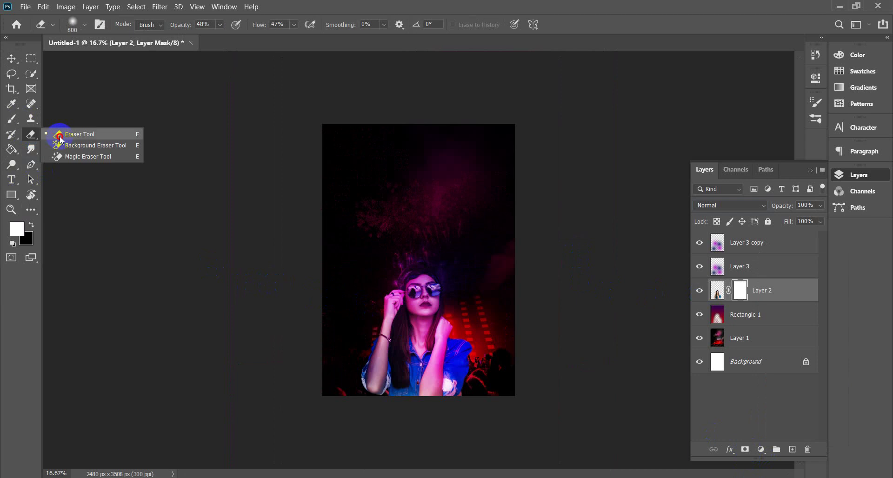
pyautogui.click(66, 134)
pyautogui.moveTo(450, 411)
pyautogui.mouseDown()
pyautogui.moveTo(389, 399)
pyautogui.moveTo(474, 404)
pyautogui.moveTo(377, 394)
pyautogui.moveTo(518, 412)
pyautogui.moveTo(509, 396)
pyautogui.moveTo(484, 394)
pyautogui.moveTo(299, 407)
pyautogui.moveTo(425, 406)
pyautogui.moveTo(483, 387)
pyautogui.moveTo(330, 420)
pyautogui.moveTo(499, 391)
pyautogui.moveTo(330, 409)
pyautogui.moveTo(448, 401)
pyautogui.moveTo(474, 387)
pyautogui.moveTo(291, 391)
pyautogui.moveTo(305, 379)
pyautogui.moveTo(472, 396)
pyautogui.moveTo(545, 389)
pyautogui.moveTo(524, 365)
pyautogui.moveTo(472, 383)
pyautogui.moveTo(298, 398)
pyautogui.moveTo(264, 382)
pyautogui.moveTo(406, 400)
pyautogui.moveTo(540, 402)
pyautogui.moveTo(518, 379)
pyautogui.moveTo(432, 393)
pyautogui.moveTo(244, 379)
pyautogui.moveTo(285, 370)
pyautogui.moveTo(494, 412)
pyautogui.moveTo(564, 391)
pyautogui.moveTo(511, 381)
pyautogui.moveTo(342, 396)
pyautogui.moveTo(275, 352)
pyautogui.moveTo(336, 387)
pyautogui.moveTo(625, 392)
pyautogui.moveTo(657, 380)
pyautogui.mouseUp()
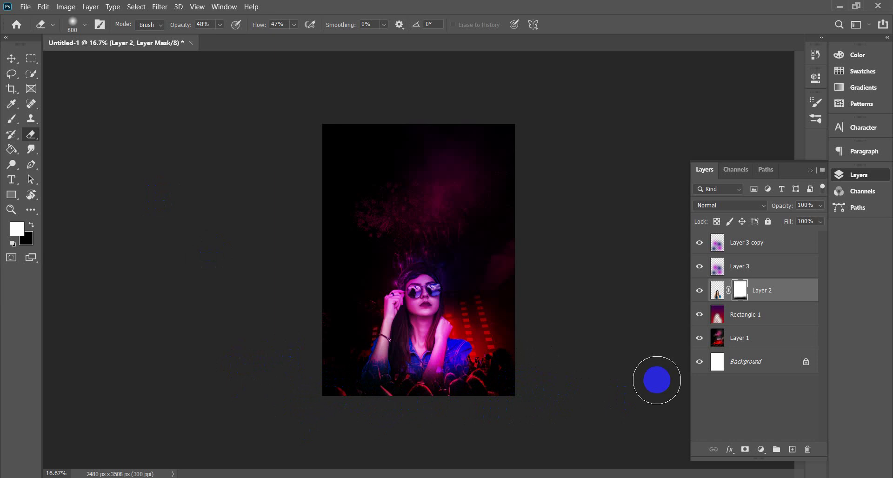
pyautogui.hotkey('ctrl', '+')
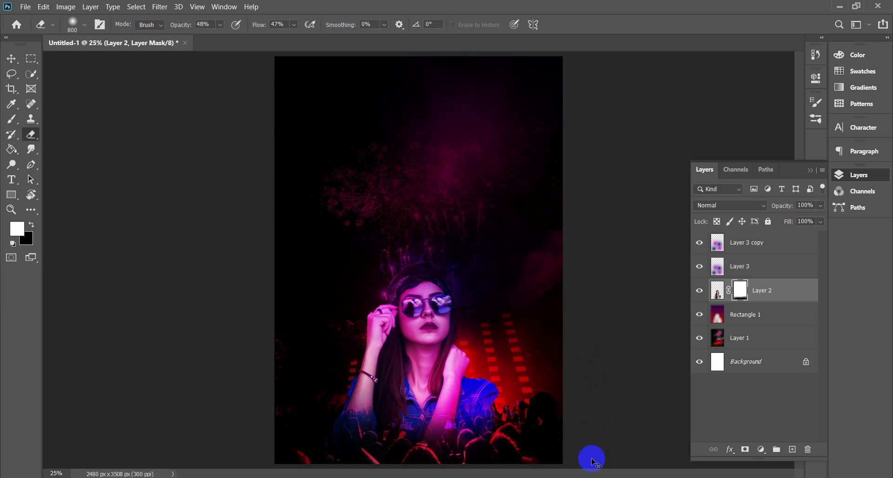
pyautogui.hotkey('ctrl', '-')
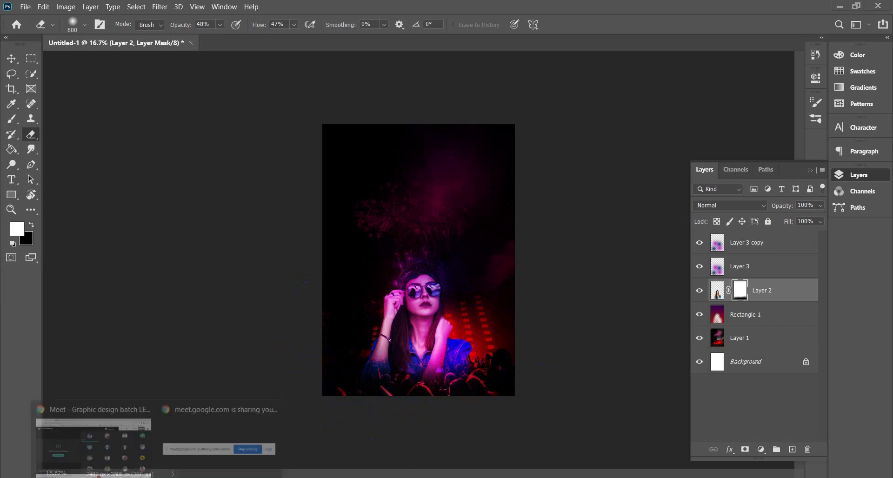
# - Check the Google Meet call in Chrome and return to the Photoshop composite
pyautogui.click(93, 442)
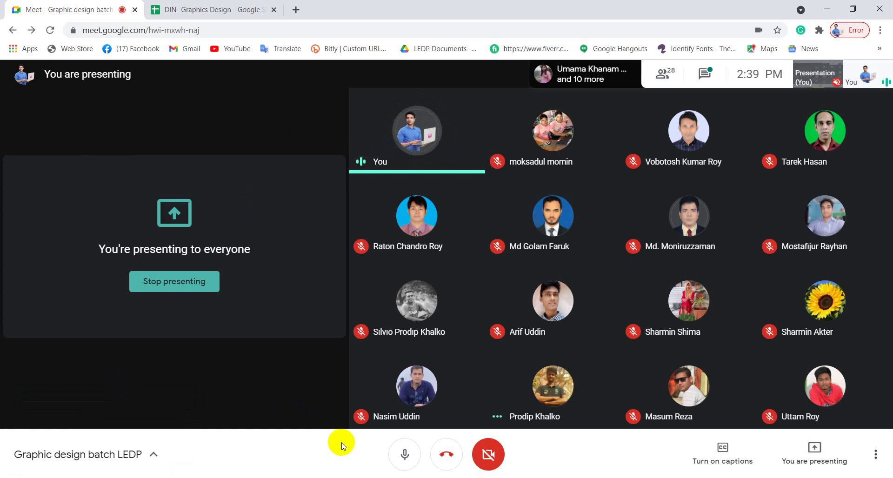
pyautogui.click(262, 471)
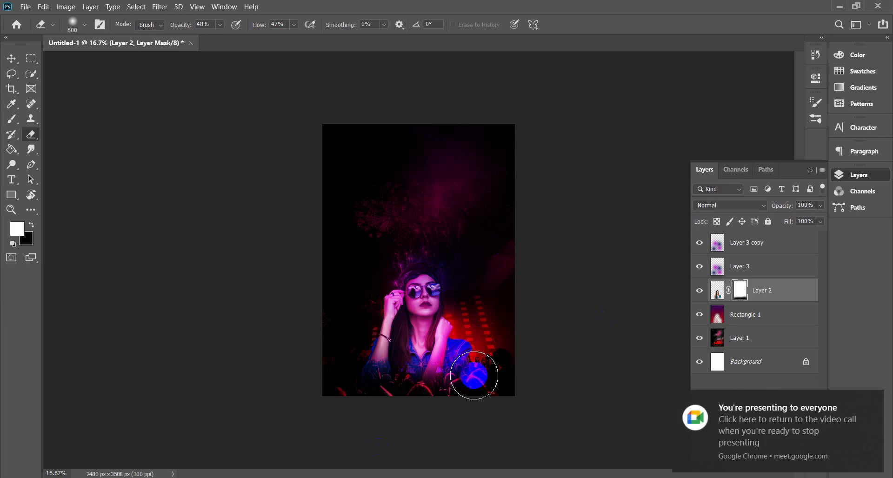
pyautogui.hotkey('ctrl', '+')
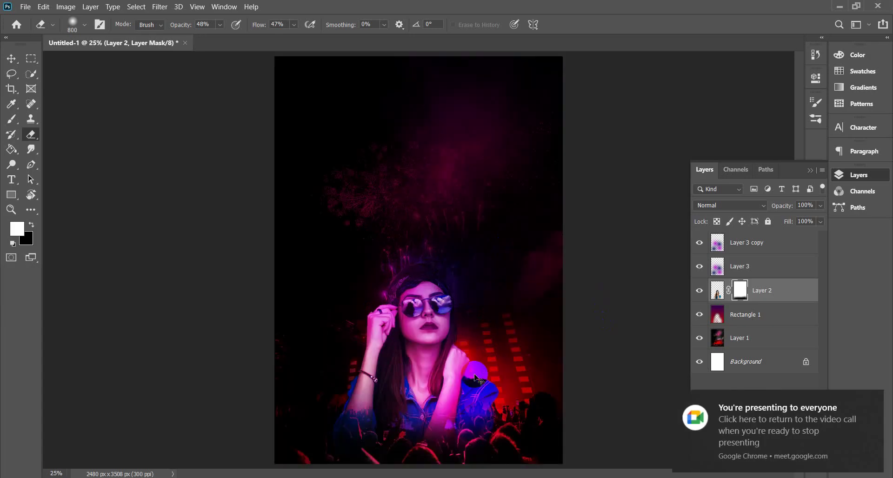
pyautogui.hotkey('ctrl', '-')
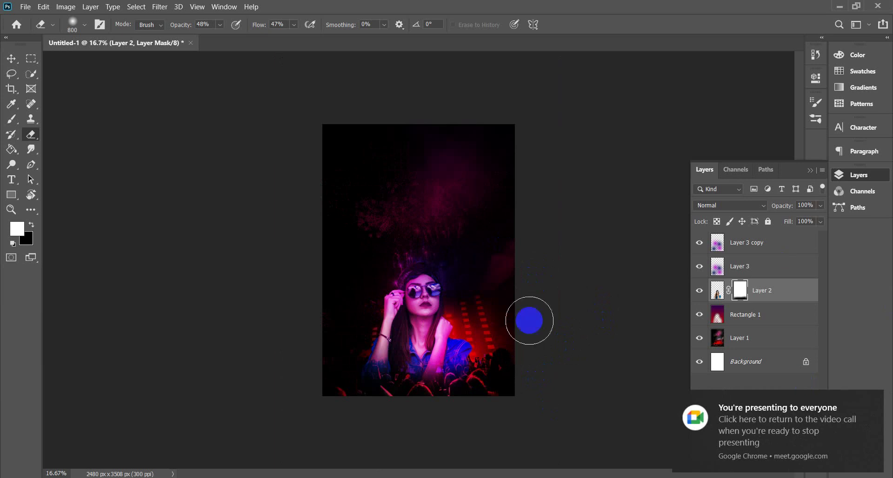
pyautogui.click(11, 59)
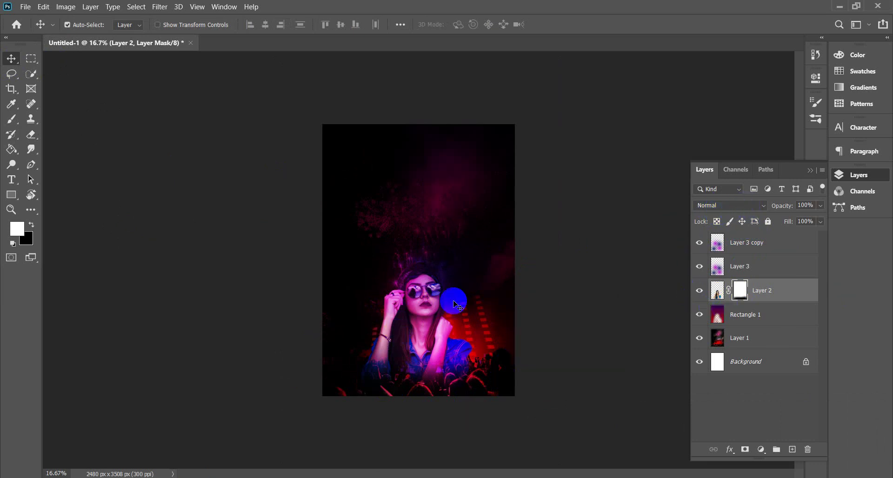
pyautogui.click(720, 297)
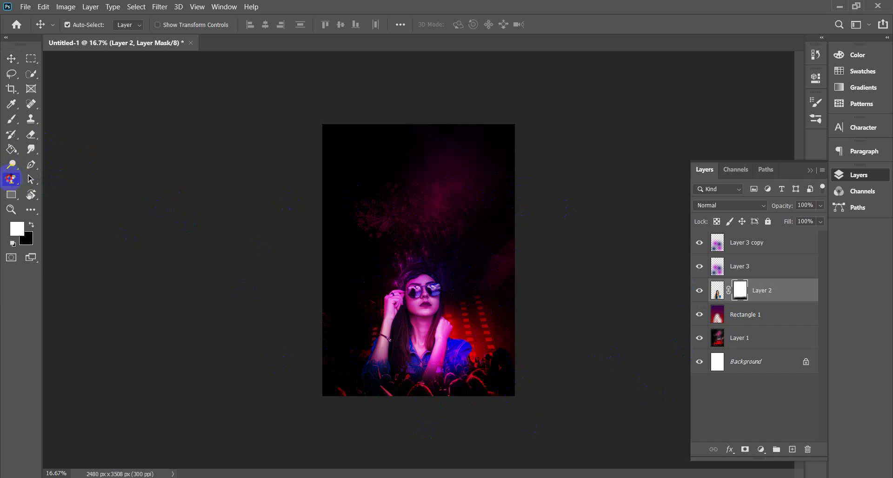
# - Start a white 72 pt Heavitas text line in the dark area above the woman
pyautogui.click(11, 179)
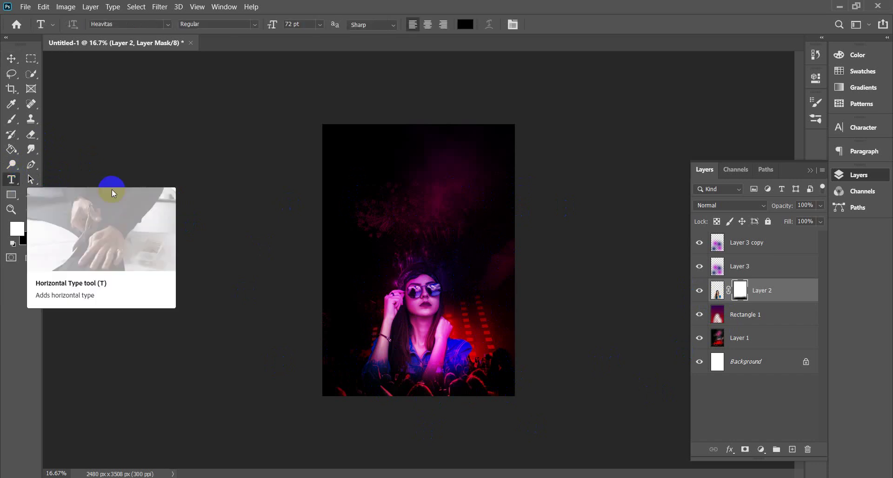
pyautogui.click(470, 27)
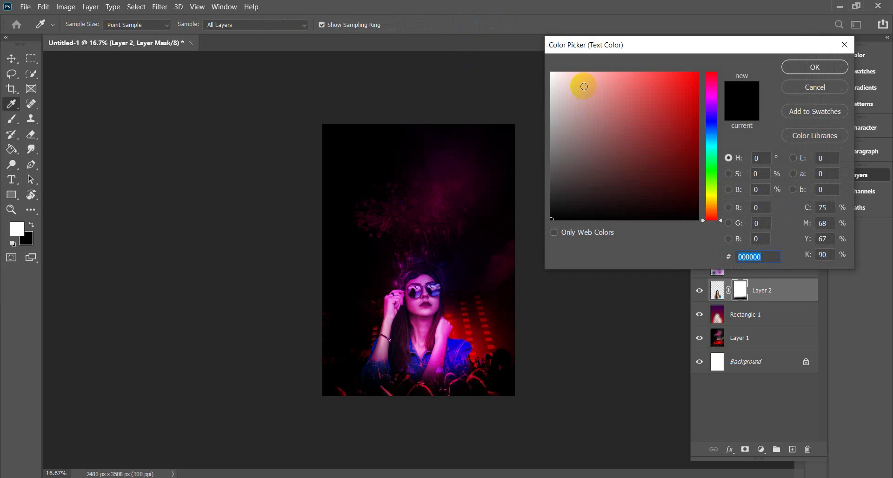
pyautogui.moveTo(580, 88); pyautogui.dragTo(535, 72)
pyautogui.click(808, 70)
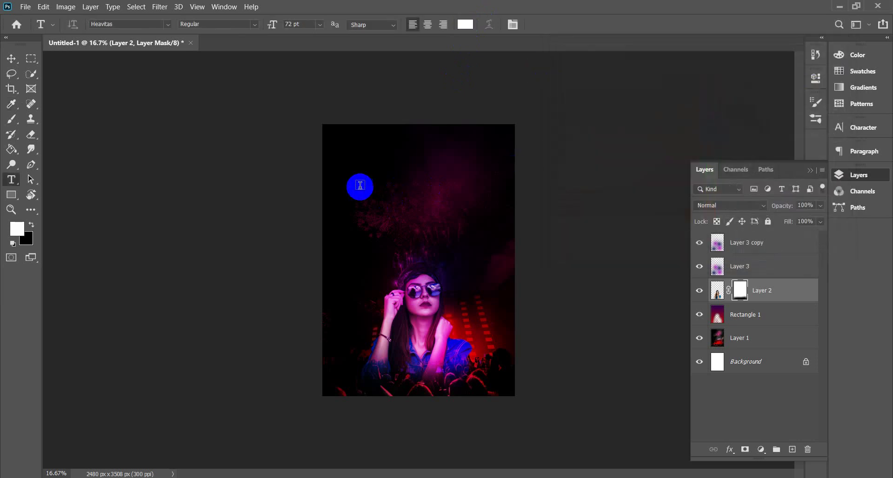
pyautogui.click(371, 185)
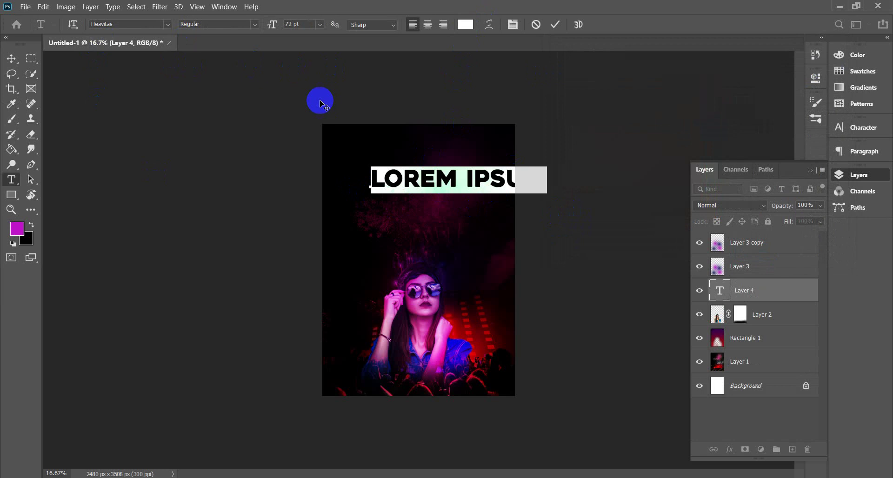
pyautogui.click(257, 26)
pyautogui.click(252, 36)
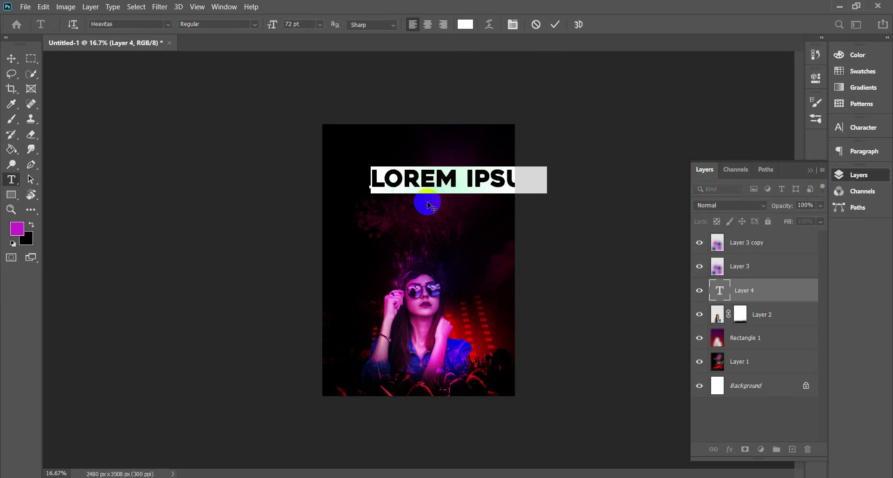
pyautogui.click(837, 10)
pyautogui.click(822, 10)
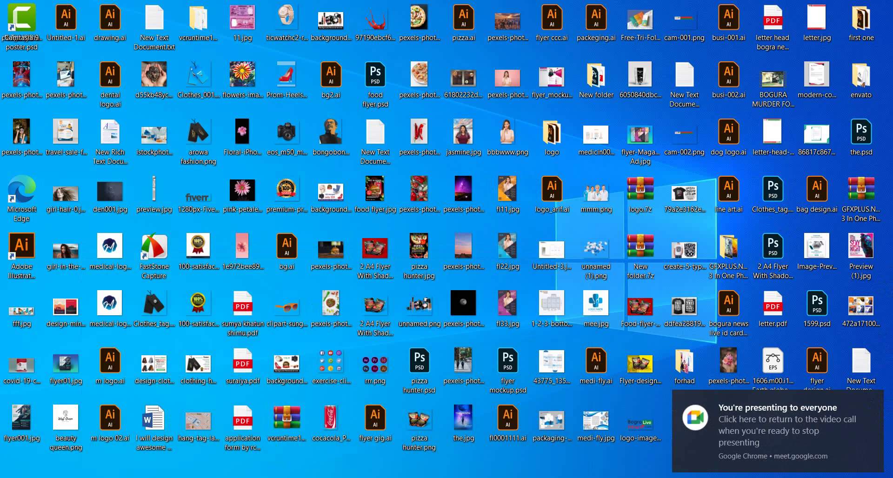
pyautogui.hotkey('alt', 'Tab')
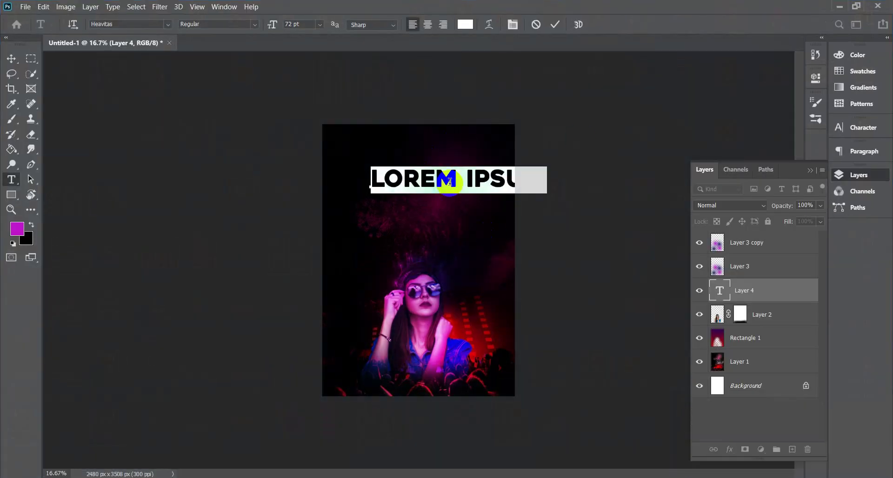
# - Write the title as MID NIGHT on the first line and PARTY on the second
pyautogui.write('BIG')
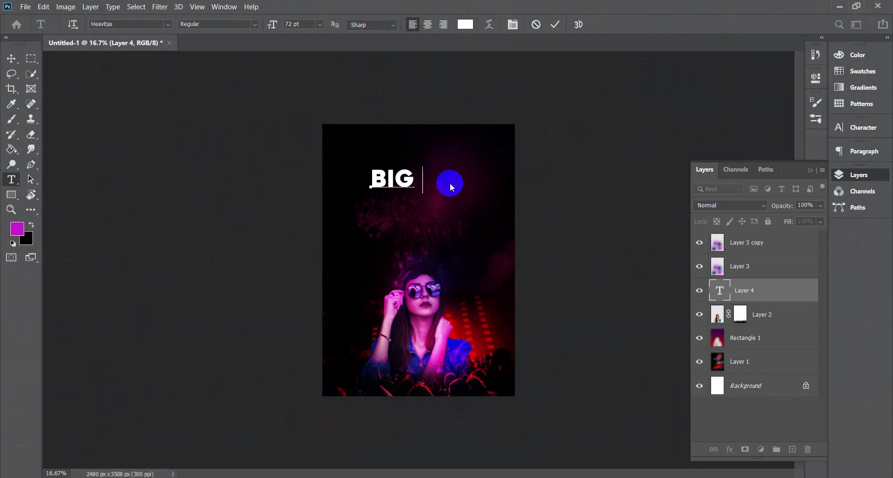
pyautogui.write(' NIGHT')
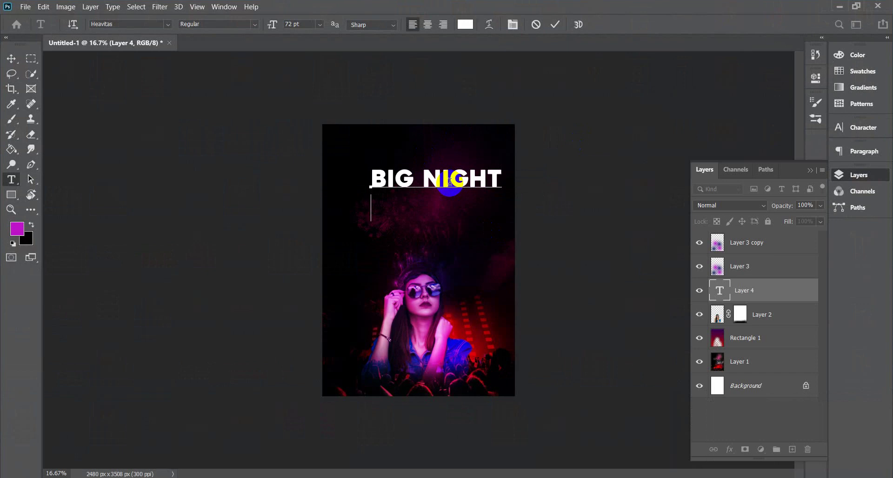
pyautogui.moveTo(424, 182); pyautogui.dragTo(338, 186)
pyautogui.write('MID')
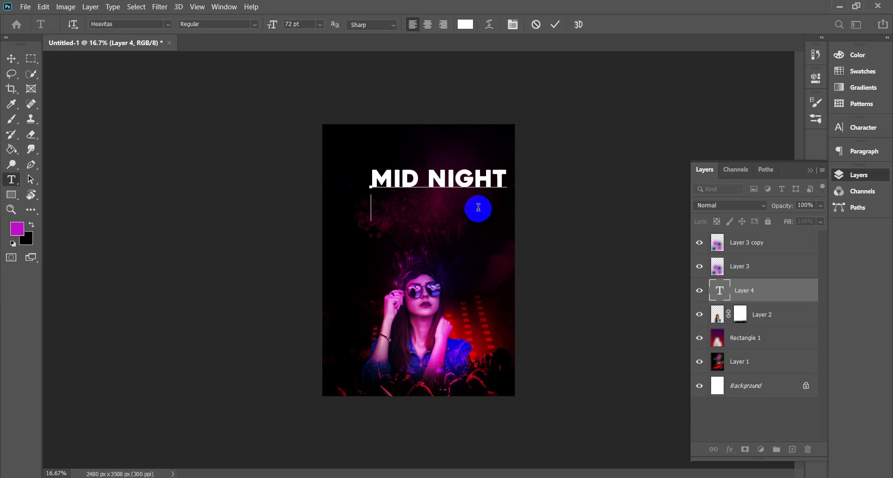
pyautogui.write('PARTY')
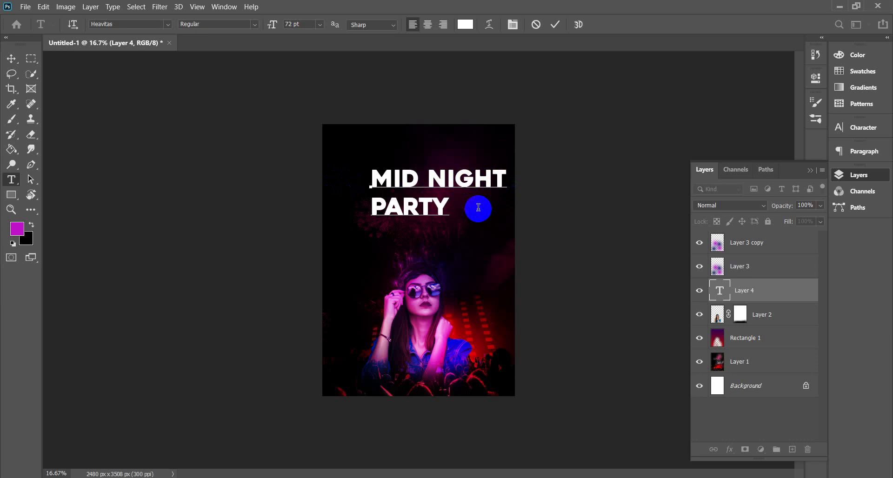
# - Break the title before NIGHT so MID, NIGHT and PARTY each sit on their own line
pyautogui.click(427, 180)
pyautogui.press('Delete')
pyautogui.press('Return')
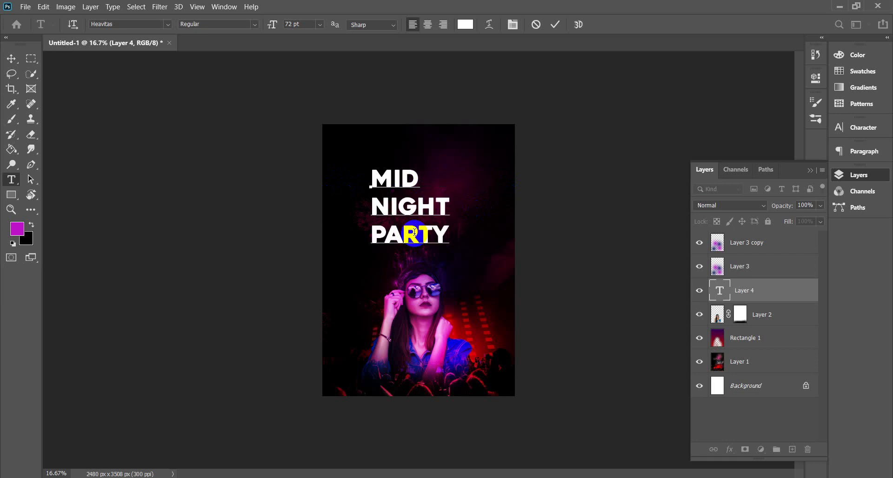
pyautogui.click(11, 58)
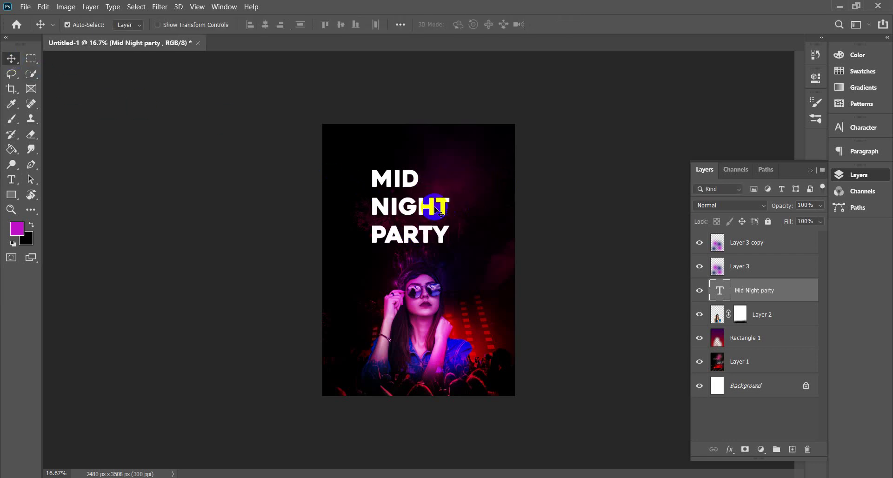
# - Reposition the title in the upper part of the poster and scale it to about 126%
pyautogui.moveTo(440, 213); pyautogui.dragTo(405, 191)
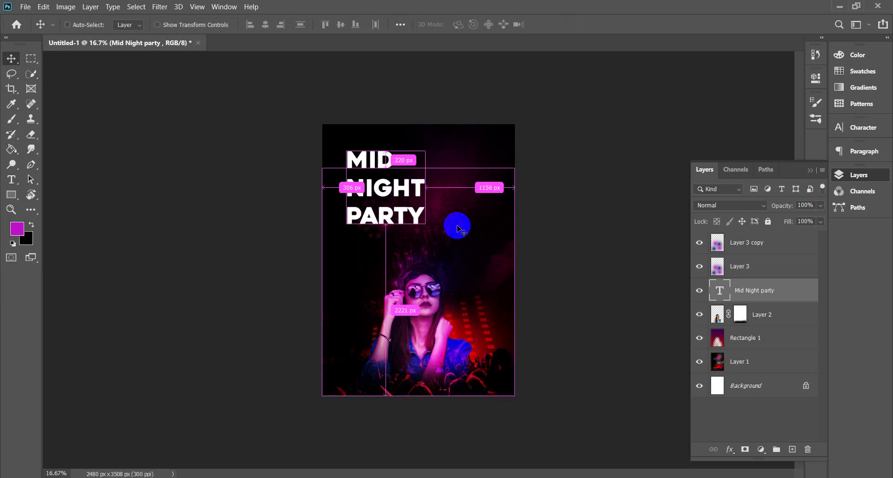
pyautogui.hotkey('ctrl', 't')
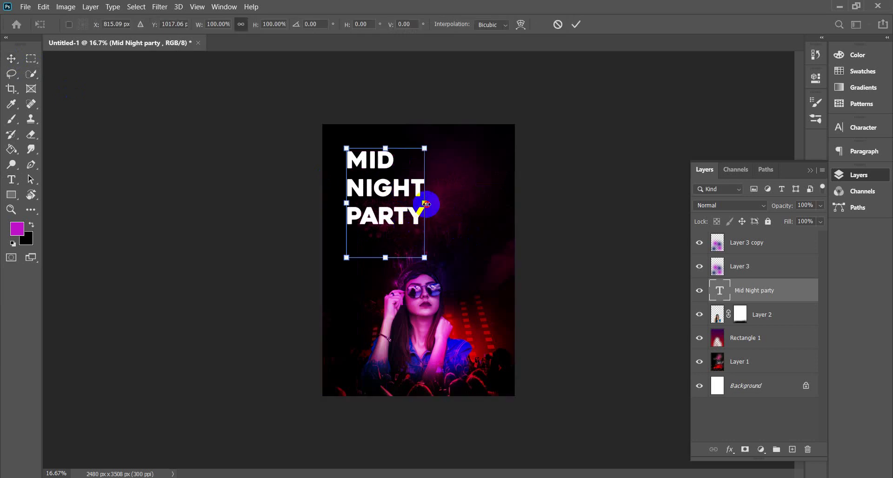
pyautogui.moveTo(425, 204)
pyautogui.mouseDown()
pyautogui.moveTo(448, 201)
pyautogui.moveTo(428, 212)
pyautogui.mouseUp()
pyautogui.click(577, 26)
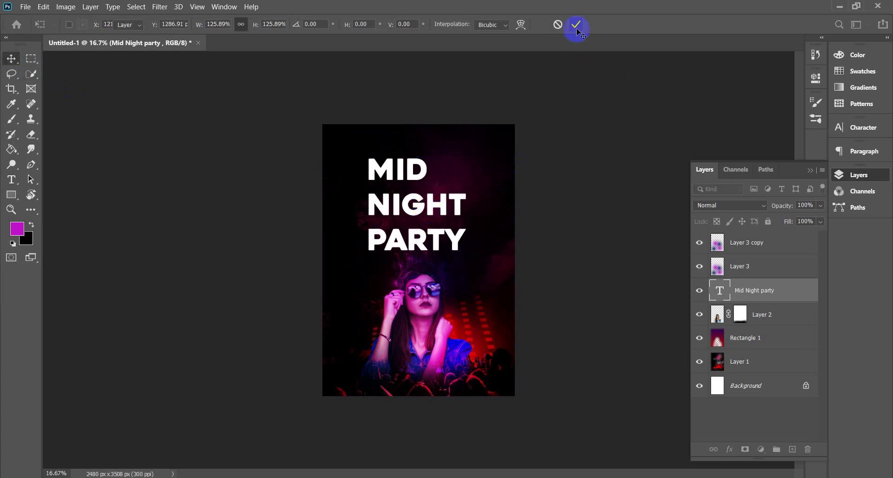
# - Center-align the three title lines and move the text to the poster's horizontal center
pyautogui.click(9, 184)
pyautogui.hotkey('ctrl', 'a')
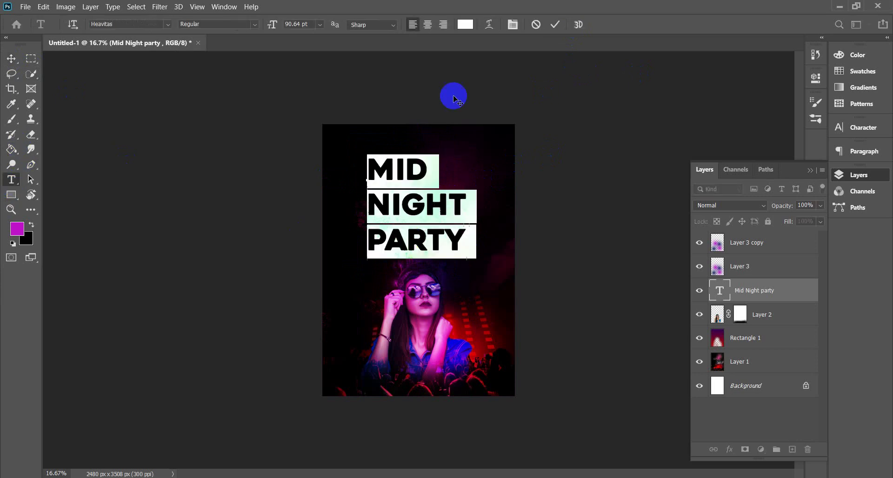
pyautogui.click(428, 25)
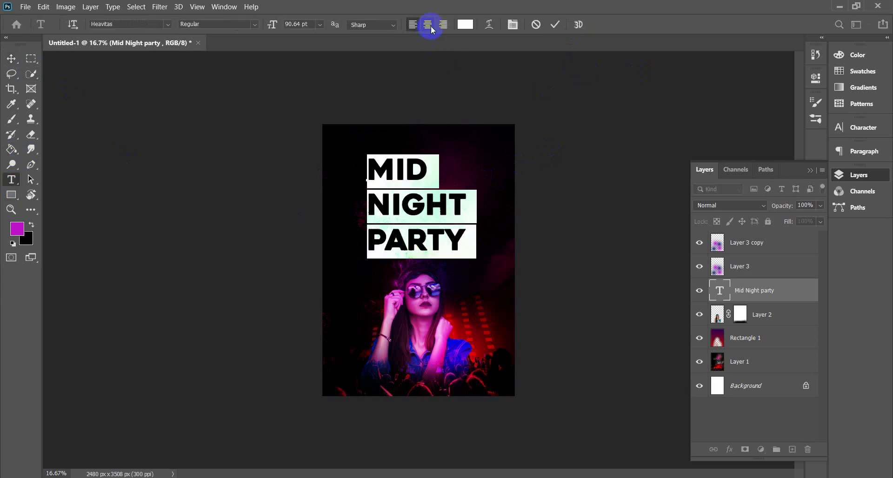
pyautogui.click(11, 59)
pyautogui.moveTo(367, 179); pyautogui.dragTo(426, 177)
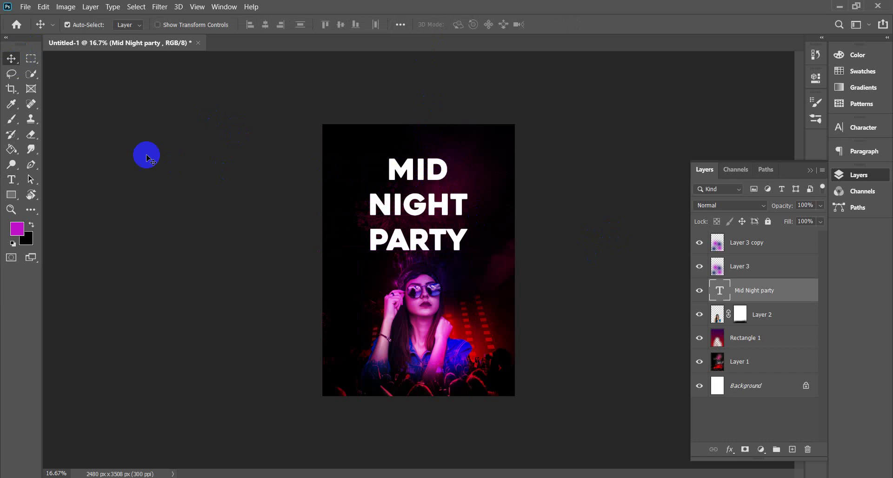
# - Delete the word MID and its line from the title, keeping only NIGHT and PARTY
pyautogui.click(12, 180)
pyautogui.moveTo(461, 171); pyautogui.dragTo(333, 175)
pyautogui.press('ctrl')
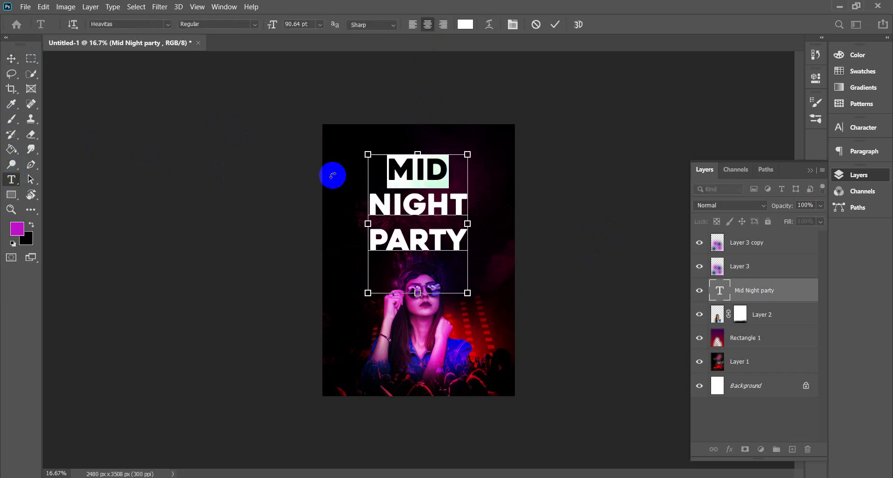
pyautogui.press('BackSpace')
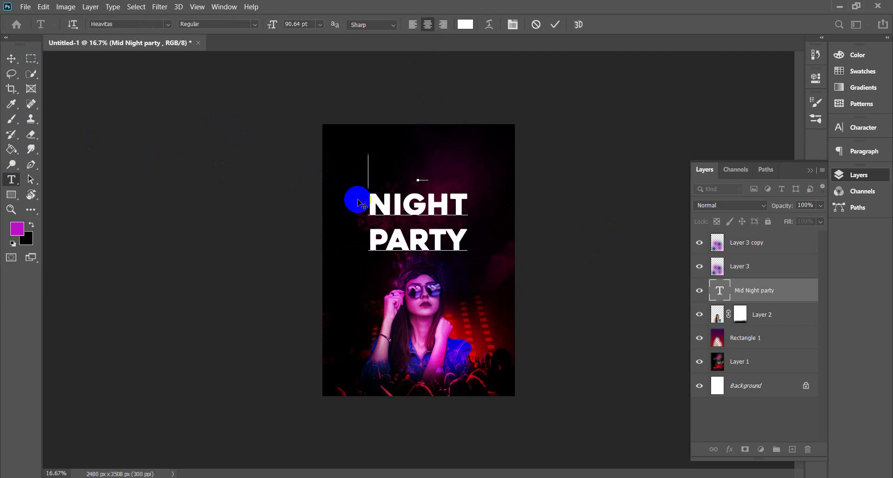
pyautogui.press('Delete')
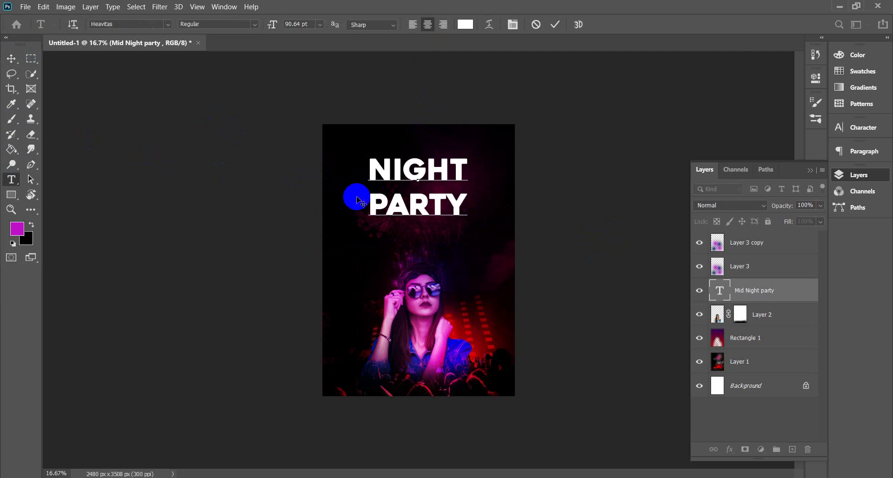
pyautogui.click(463, 208)
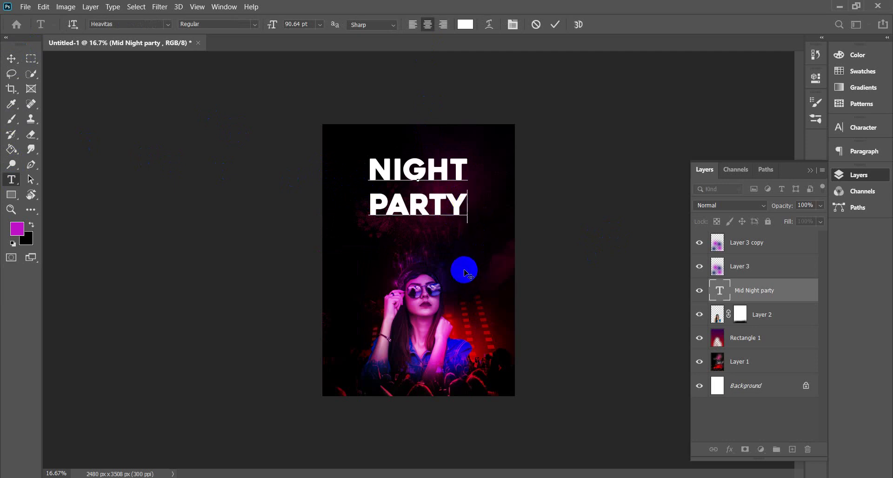
pyautogui.click(12, 63)
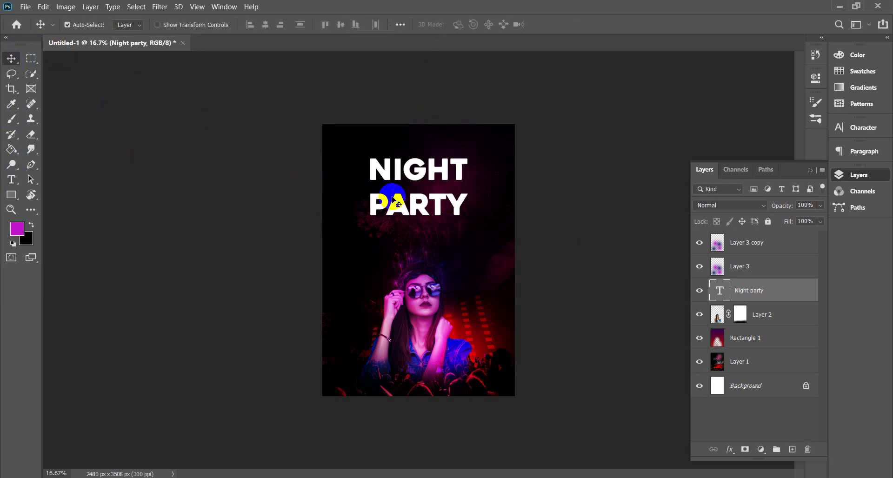
# - Move the NIGHT PARTY title down to just above the woman's head
pyautogui.hotkey('ctrl', 't')
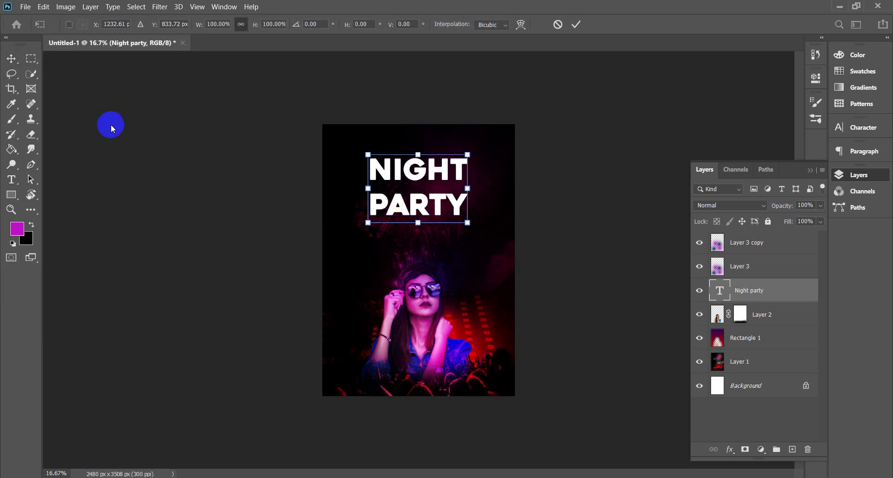
pyautogui.click(576, 24)
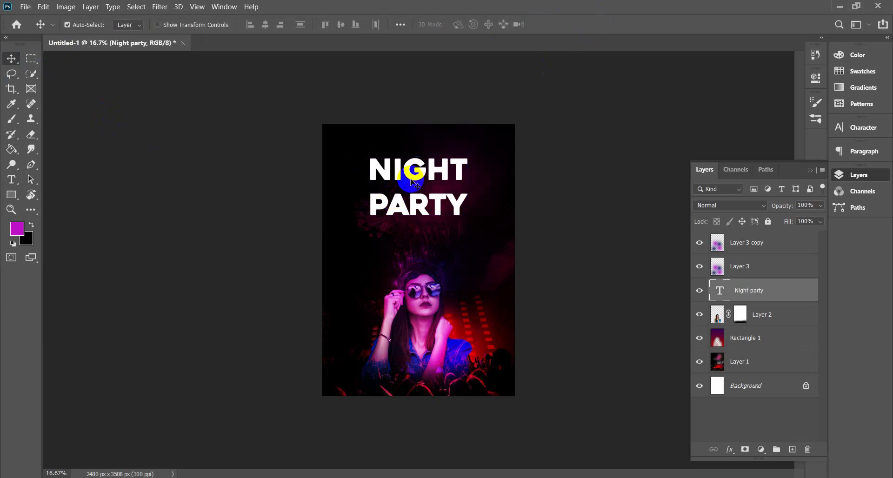
pyautogui.moveTo(415, 173); pyautogui.dragTo(420, 202)
# - Add MID as a separate 72 pt Heavitas text layer above the NIGHT PARTY title
pyautogui.click(12, 179)
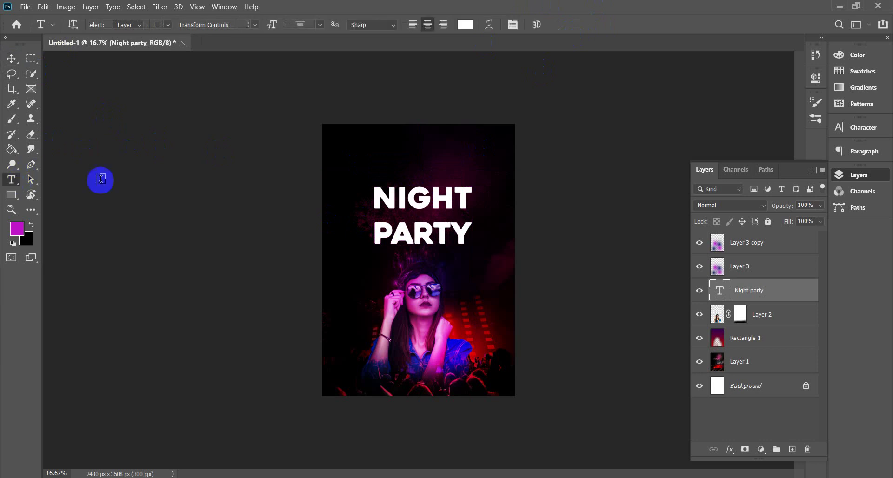
pyautogui.click(374, 160)
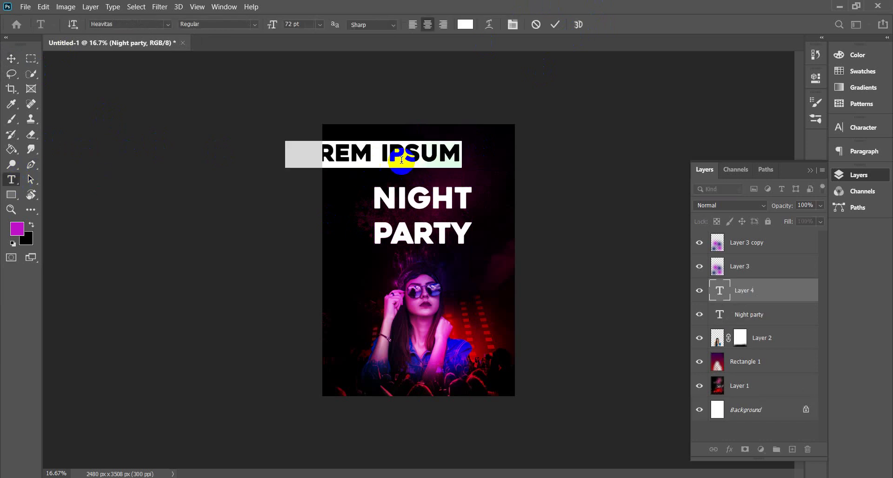
pyautogui.write('MID')
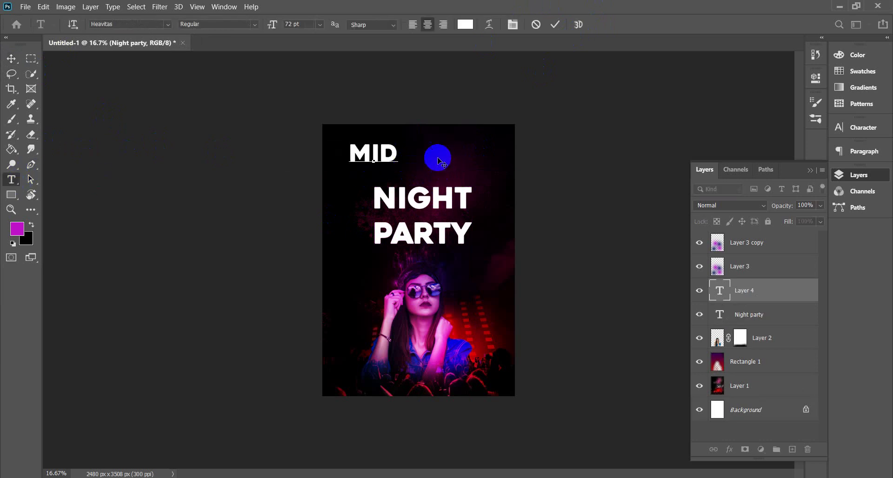
# - Change the font of the MID text to Edwardian Script ITC
pyautogui.moveTo(399, 151); pyautogui.dragTo(298, 157)
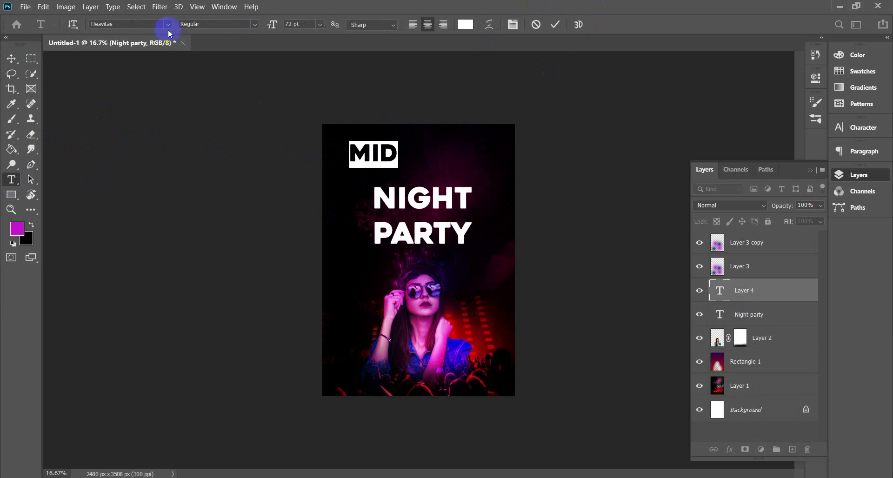
pyautogui.click(168, 24)
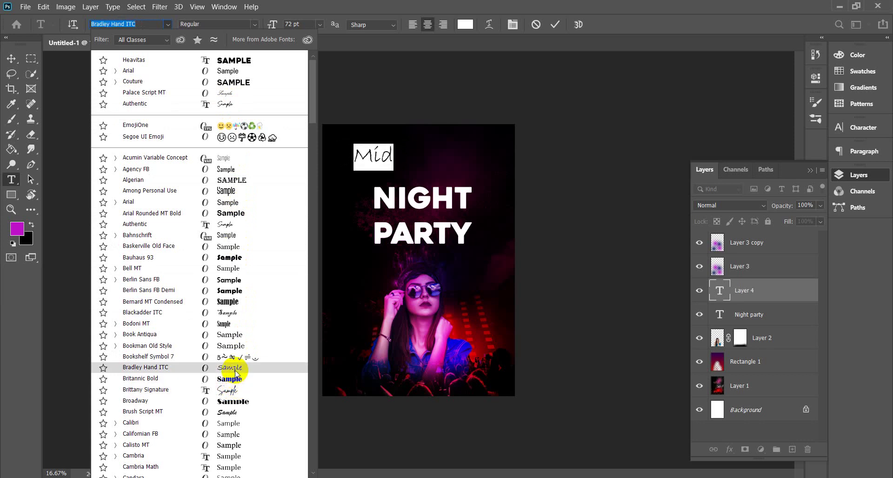
pyautogui.scroll(-2, 235, 372)
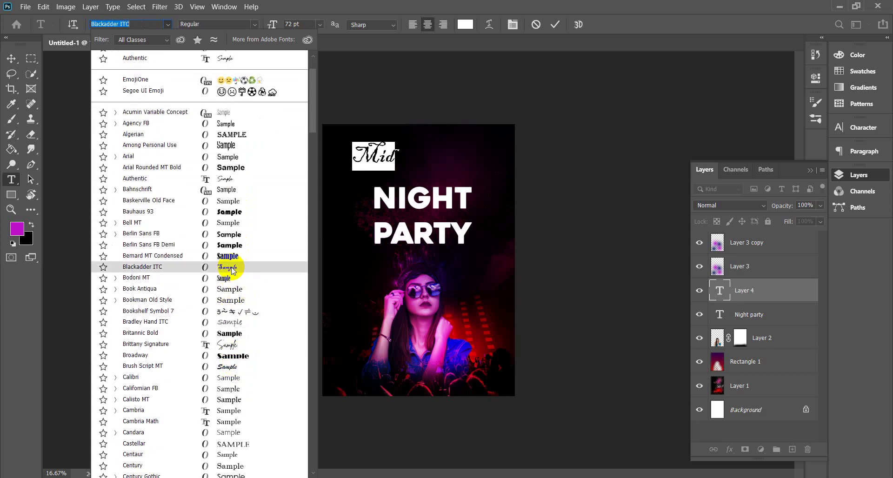
pyautogui.scroll(-10, 233, 270)
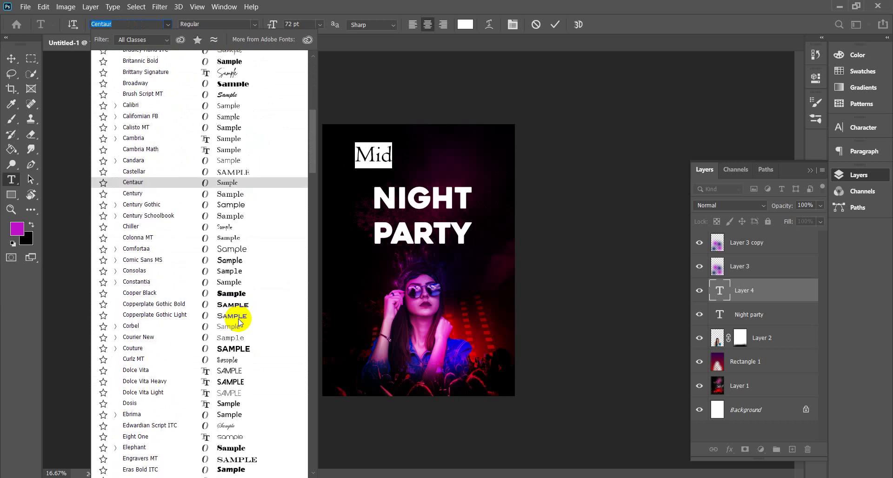
pyautogui.scroll(-4, 238, 308)
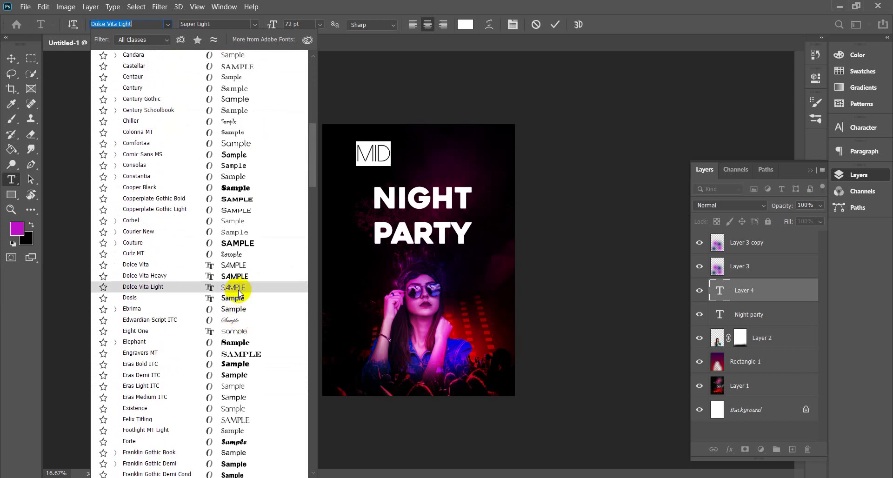
pyautogui.click(237, 322)
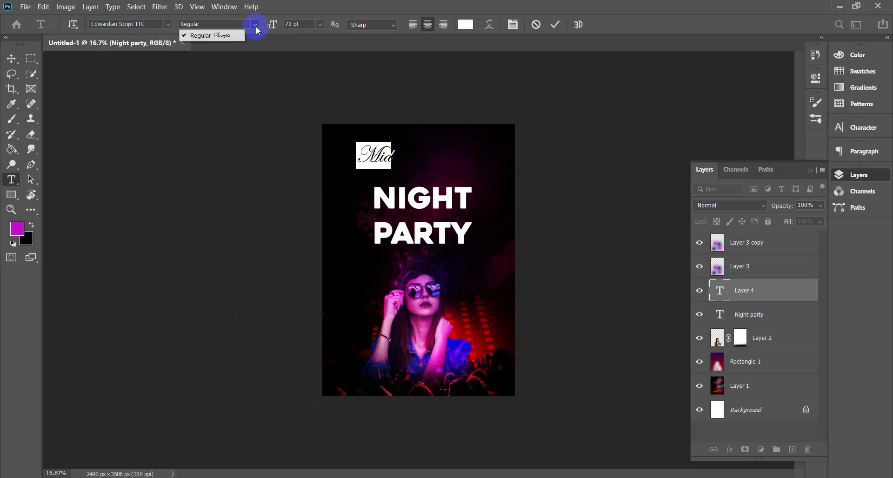
pyautogui.click(390, 164)
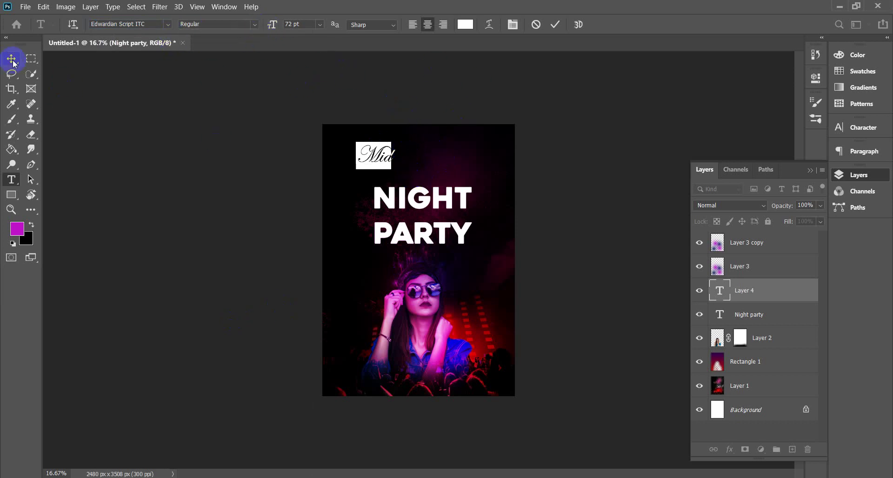
# - Move the Mid text down to just above NIGHT, lined up with the title's left edge
pyautogui.click(11, 59)
pyautogui.click(379, 159)
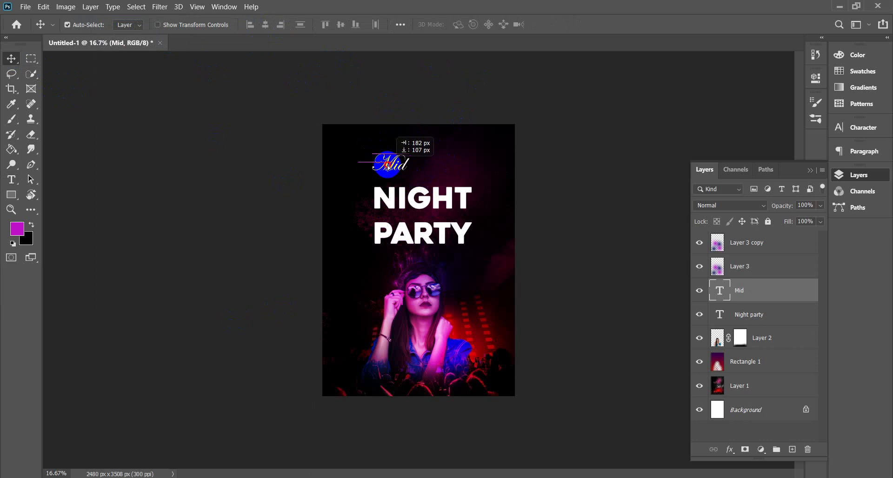
pyautogui.moveTo(389, 166); pyautogui.dragTo(391, 173)
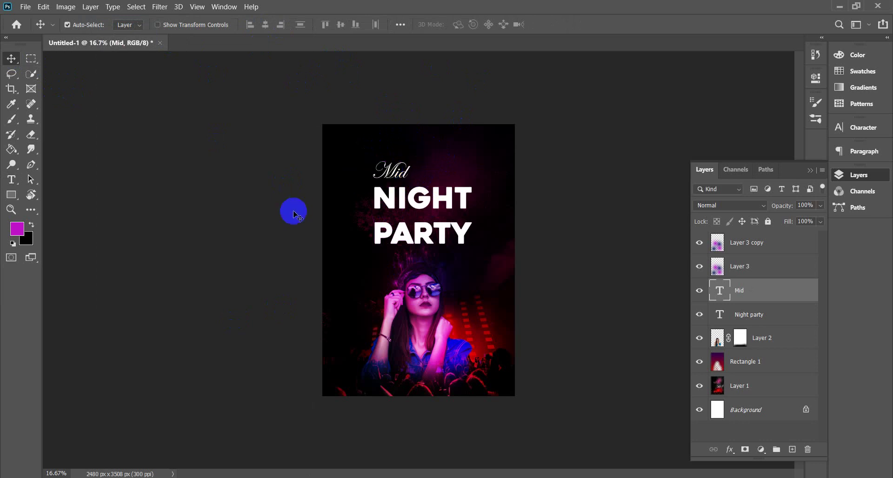
pyautogui.click(423, 201)
# - Enlarge the Mid text to 109 pt and reposition it above NIGHT, flush with the title's left edge
pyautogui.hotkey('ctrl', '+')
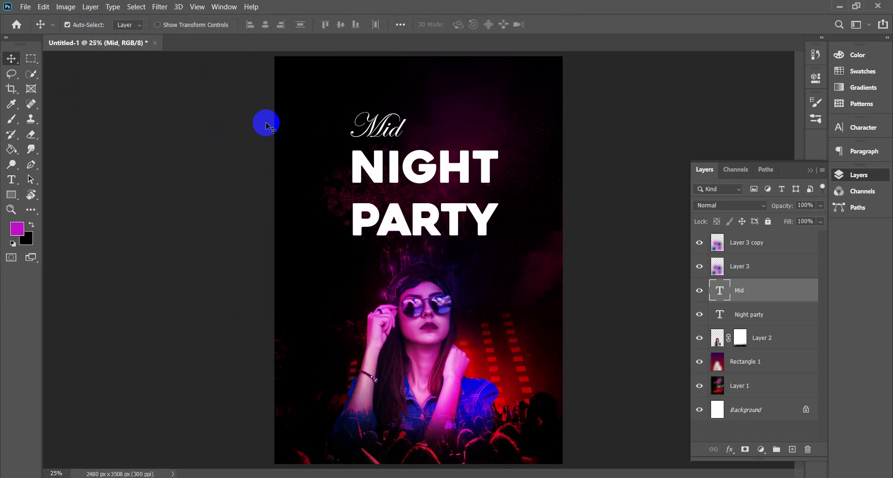
pyautogui.click(15, 185)
pyautogui.click(375, 132)
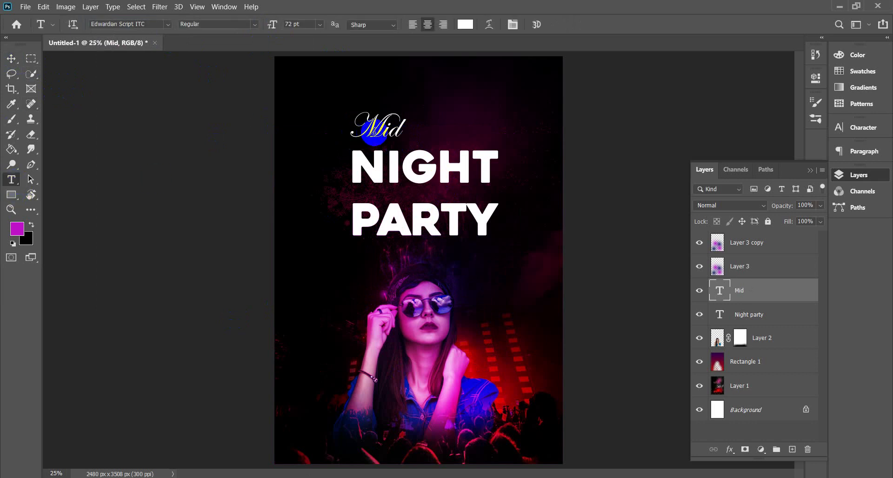
pyautogui.moveTo(410, 130); pyautogui.dragTo(315, 127)
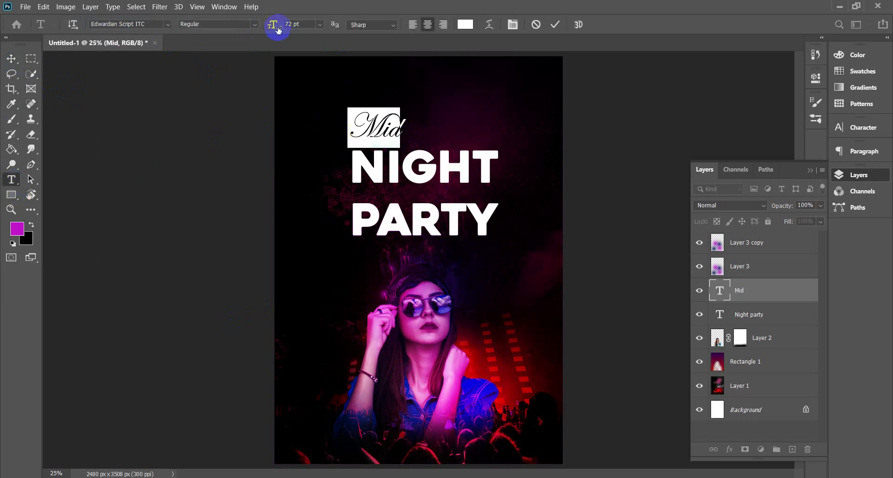
pyautogui.click(320, 24)
pyautogui.click(305, 27)
pyautogui.click(291, 27)
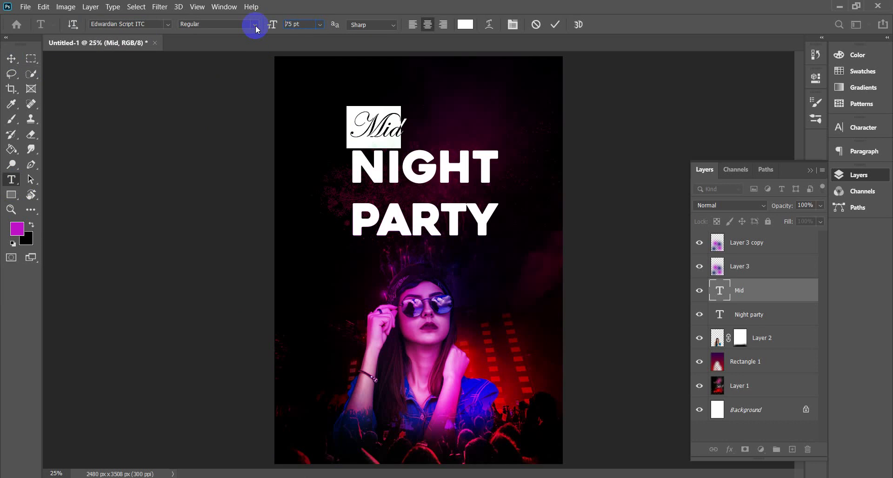
pyautogui.press('Up')
pyautogui.press('Up')
pyautogui.press('Up')
pyautogui.press('Up')
pyautogui.press('Up')
pyautogui.press('Up')
pyautogui.press('Up')
pyautogui.press('Up')
pyautogui.press('Up')
pyautogui.press('Up')
pyautogui.press('Up')
pyautogui.press('Up')
pyautogui.press('Up')
pyautogui.press('Up')
pyautogui.press('Up')
pyautogui.press('Up')
pyautogui.press('Up')
pyautogui.press('Up')
pyautogui.press('Up')
pyautogui.press('Up')
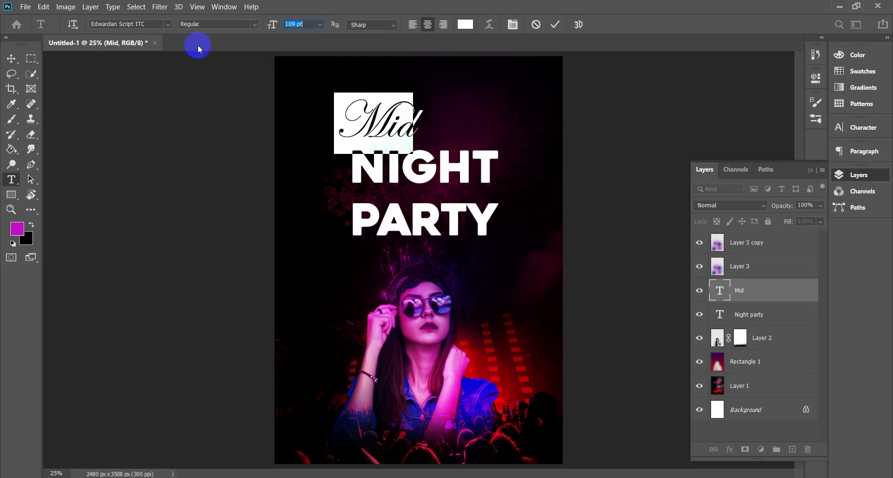
pyautogui.click(13, 60)
pyautogui.moveTo(399, 136); pyautogui.dragTo(408, 128)
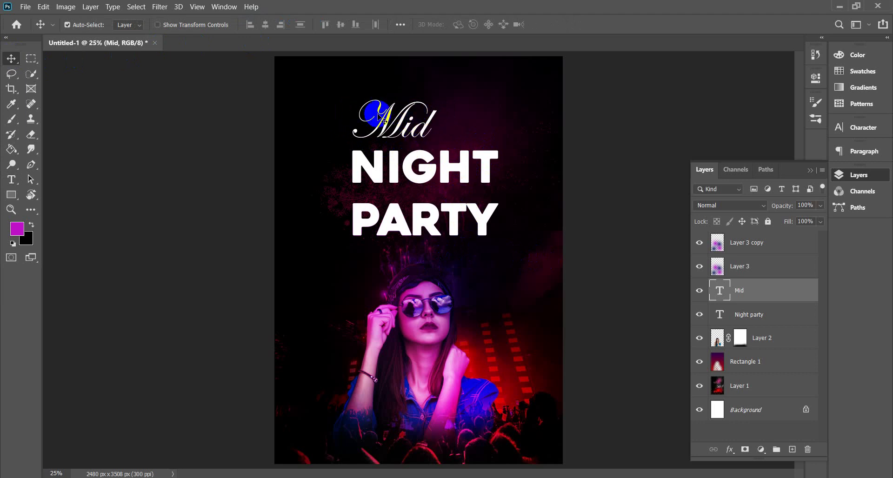
# - Move Layer 3 and Layer 3 copy beneath the Night party text layer, directly above Layer 2
pyautogui.click(438, 228)
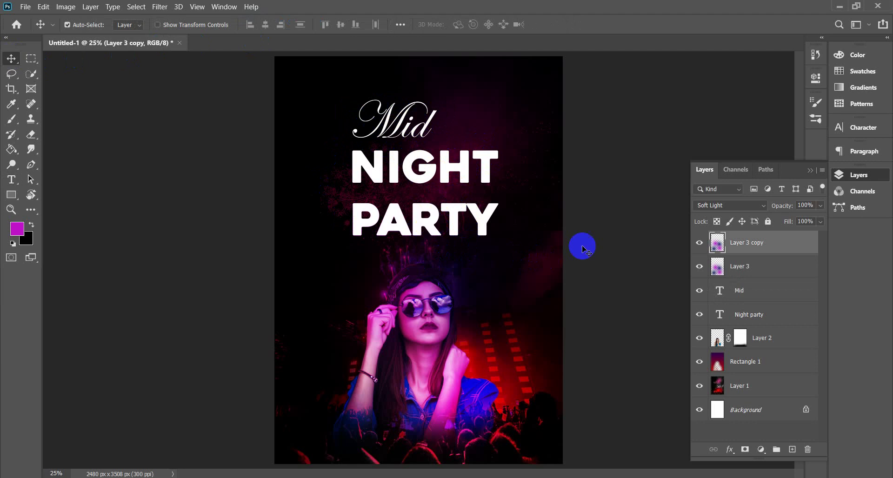
pyautogui.click(442, 222)
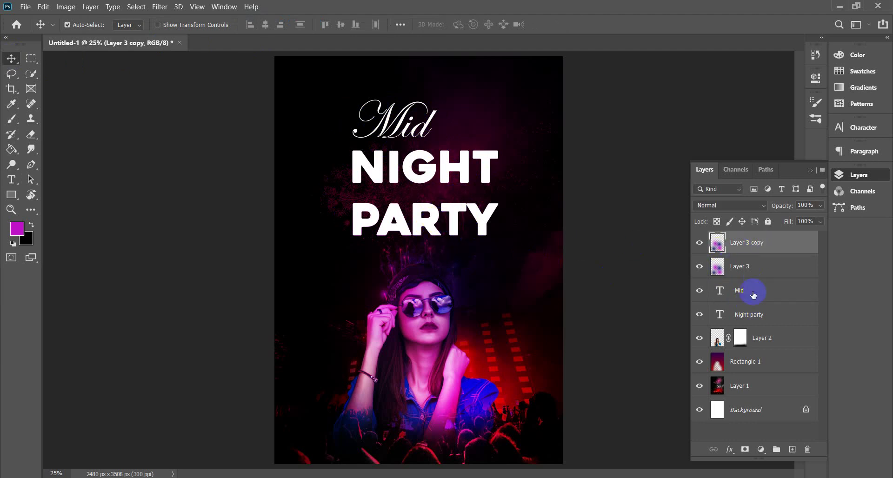
pyautogui.click(754, 293)
pyautogui.click(757, 314)
pyautogui.click(428, 226)
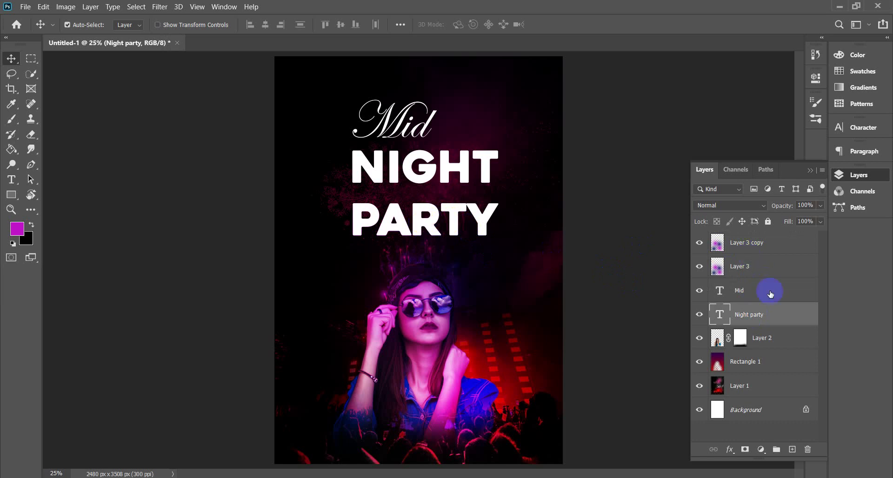
pyautogui.moveTo(740, 264); pyautogui.dragTo(747, 321)
pyautogui.moveTo(740, 243); pyautogui.dragTo(763, 315)
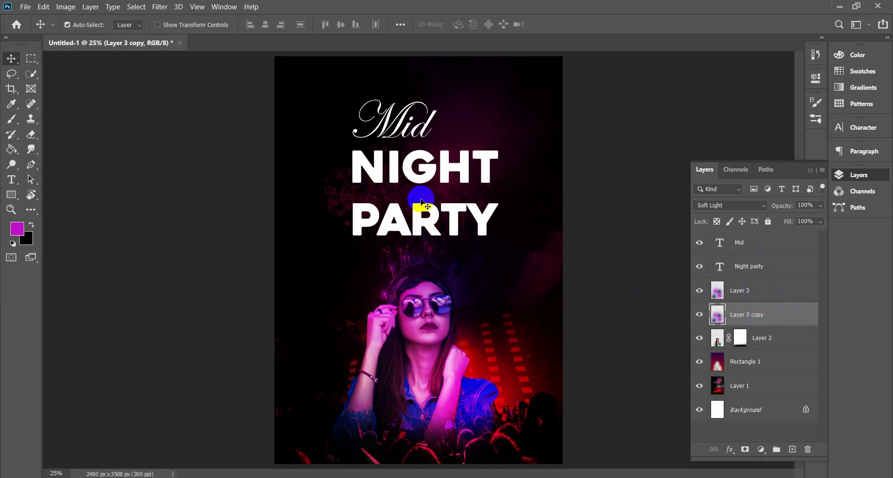
# - Set the leading of the whole NIGHT PARTY text to 72 pt
pyautogui.click(427, 181)
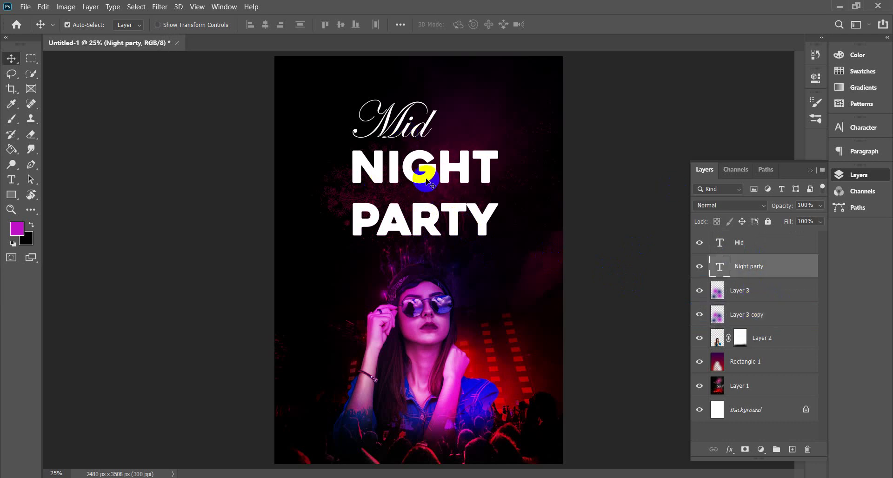
pyautogui.click(424, 209)
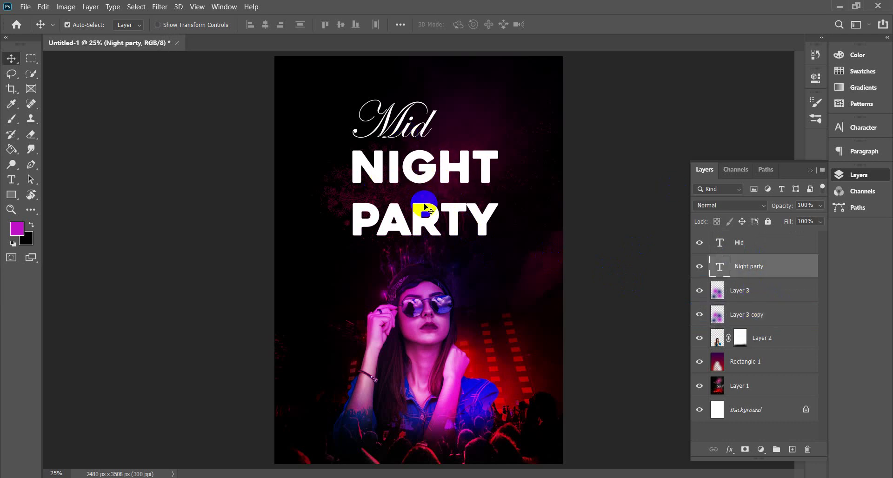
pyautogui.click(365, 212)
pyautogui.click(446, 217)
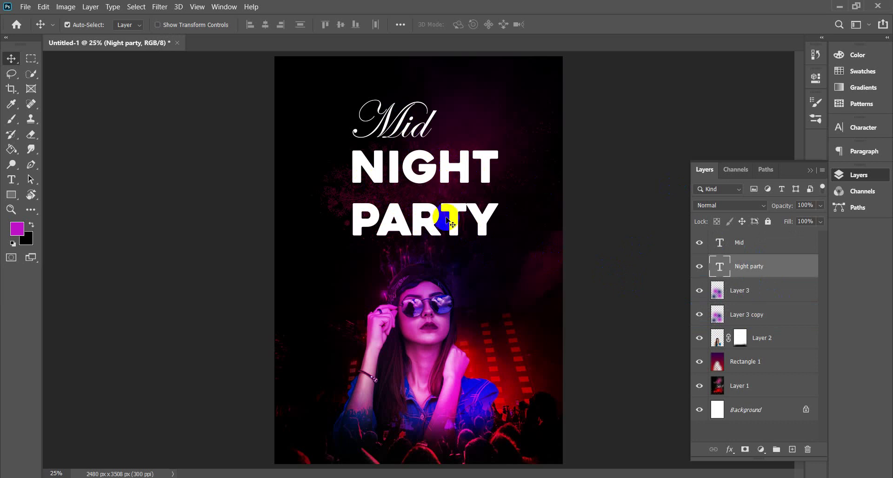
pyautogui.click(11, 180)
pyautogui.click(462, 224)
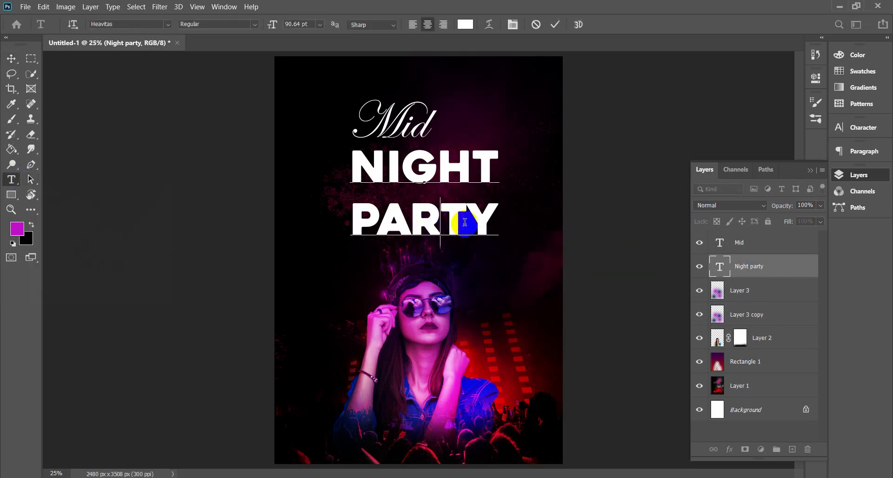
pyautogui.moveTo(454, 217); pyautogui.dragTo(343, 173)
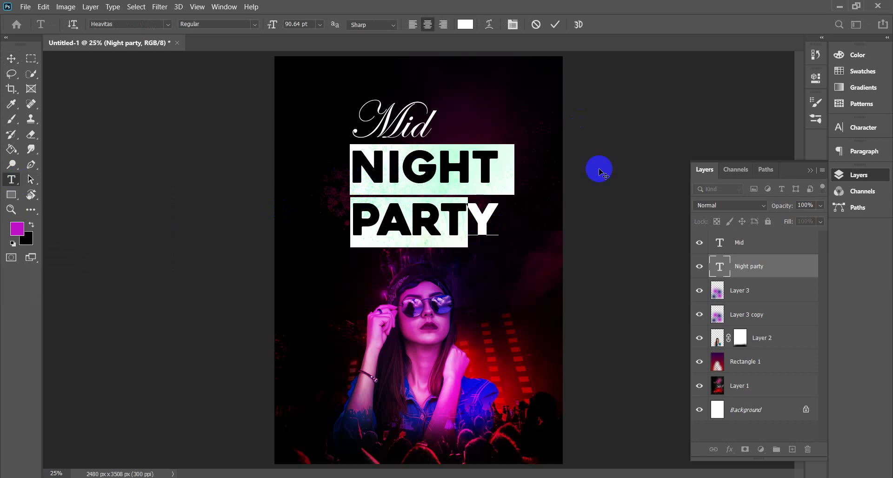
pyautogui.moveTo(496, 204); pyautogui.dragTo(298, 163)
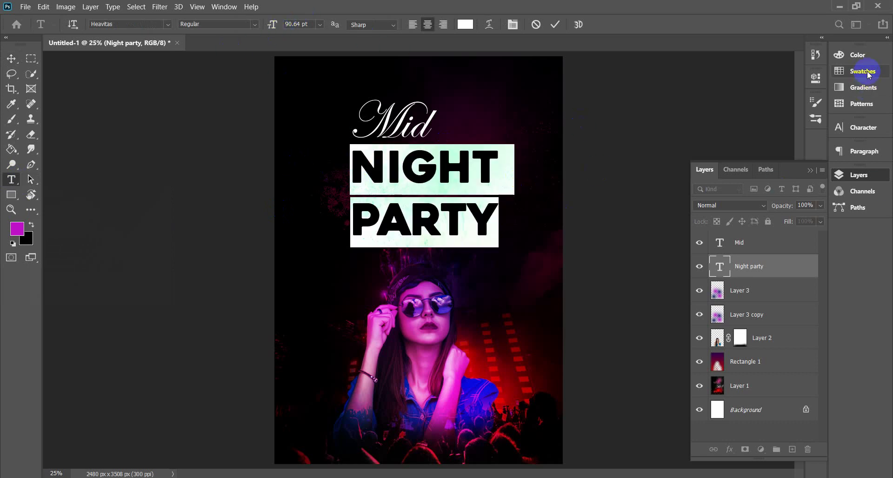
pyautogui.click(862, 128)
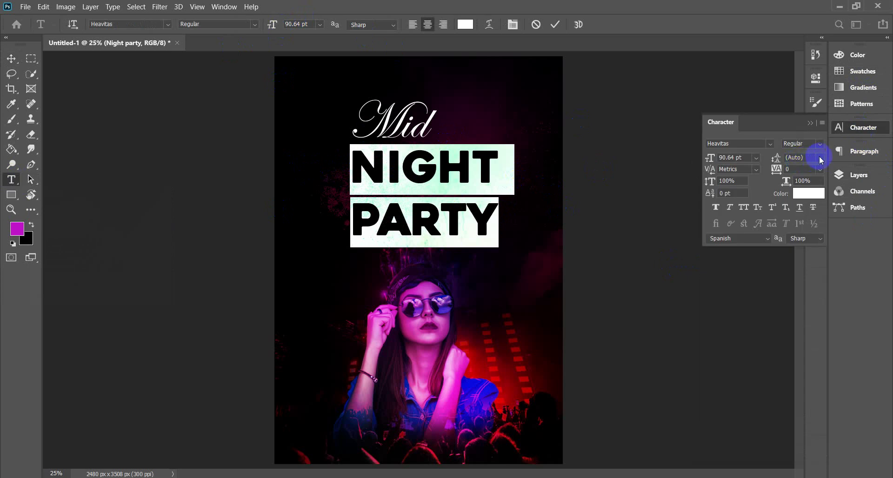
pyautogui.click(820, 158)
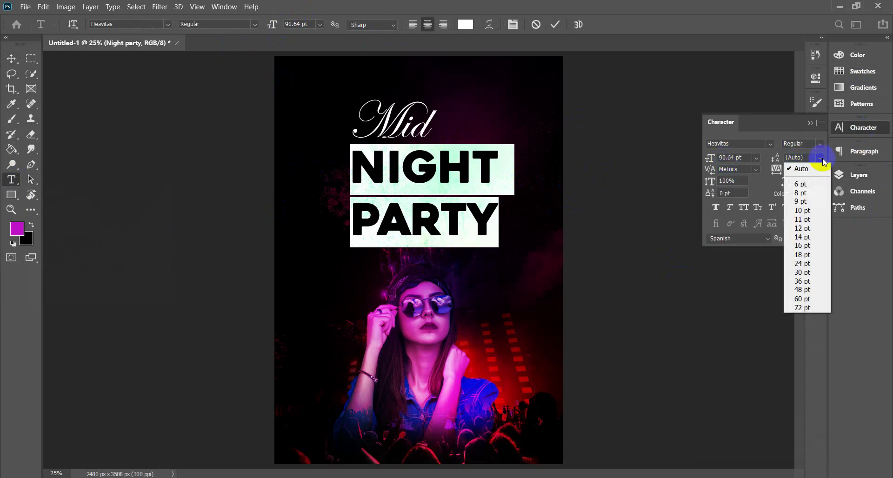
pyautogui.click(800, 307)
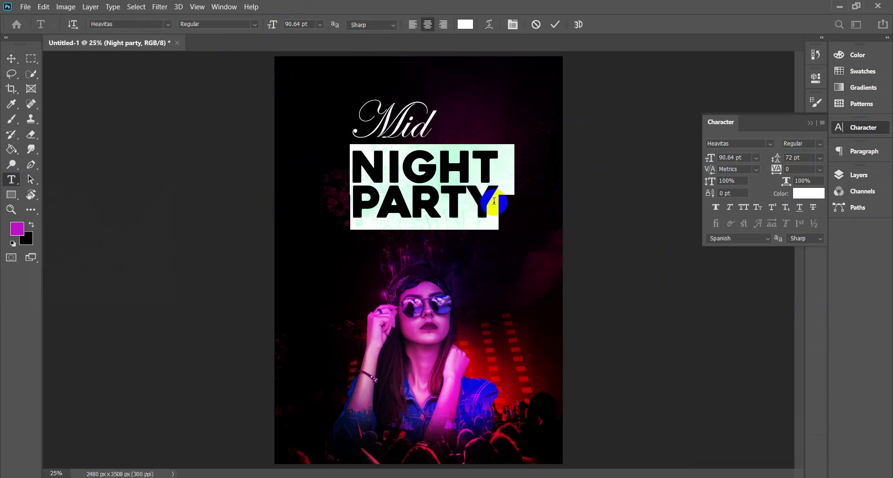
# - Loosen the leading of the NIGHT PARTY text to 80 pt
pyautogui.click(454, 193)
pyautogui.click(795, 194)
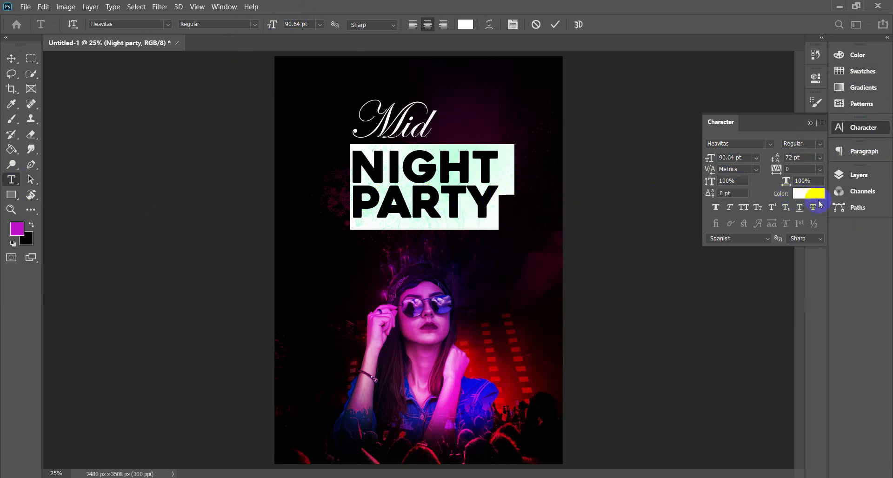
pyautogui.click(776, 159)
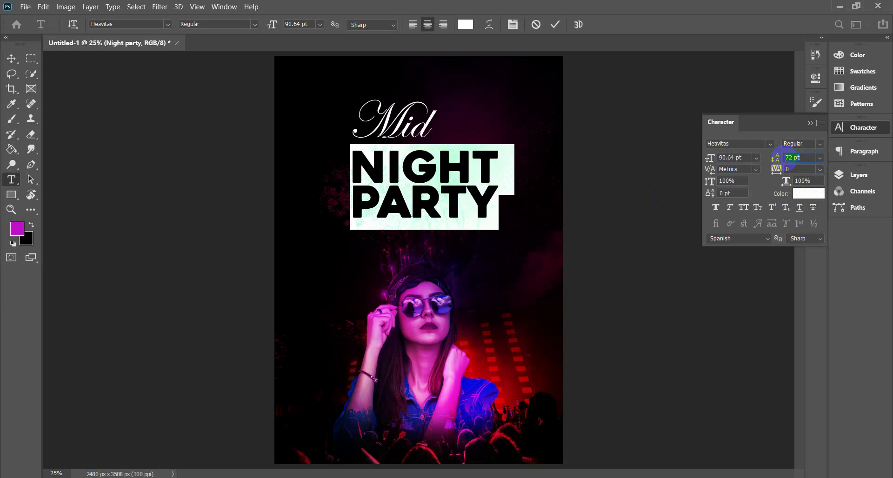
pyautogui.write('80')
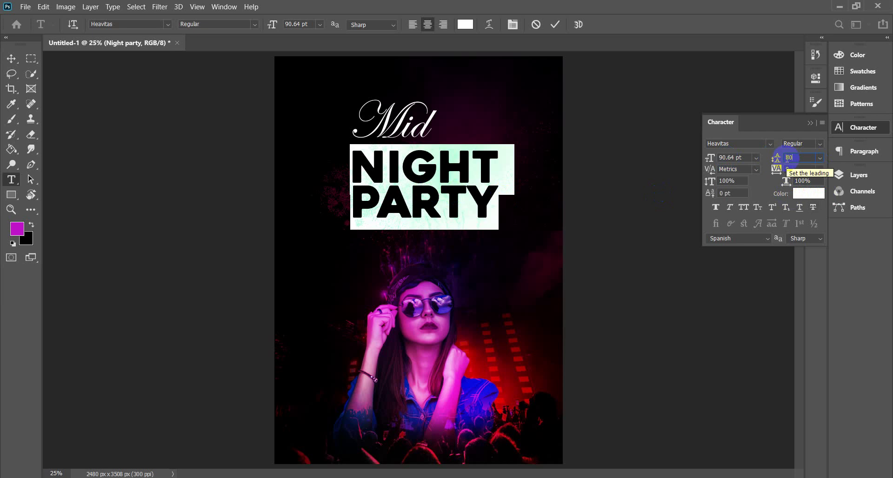
pyautogui.press('Return')
# - Move the NIGHT PARTY title down to just above the woman's head and bring the Mid text down close above it
pyautogui.click(12, 58)
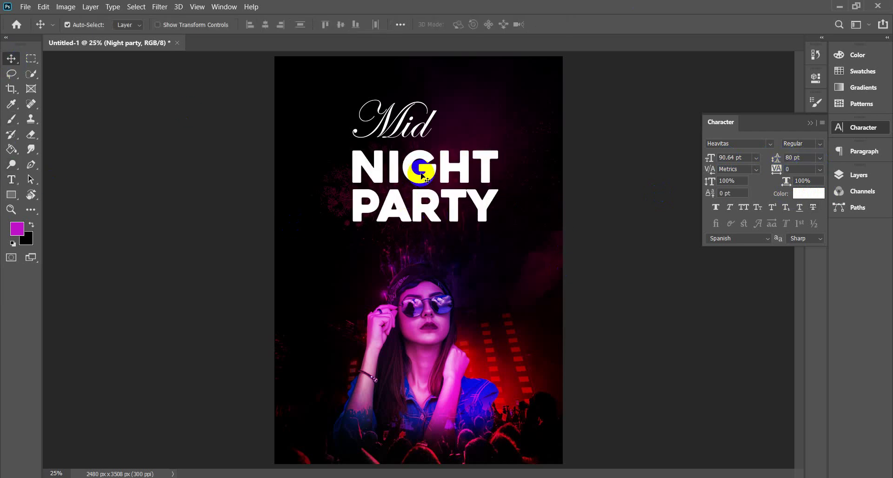
pyautogui.moveTo(423, 177); pyautogui.dragTo(427, 197)
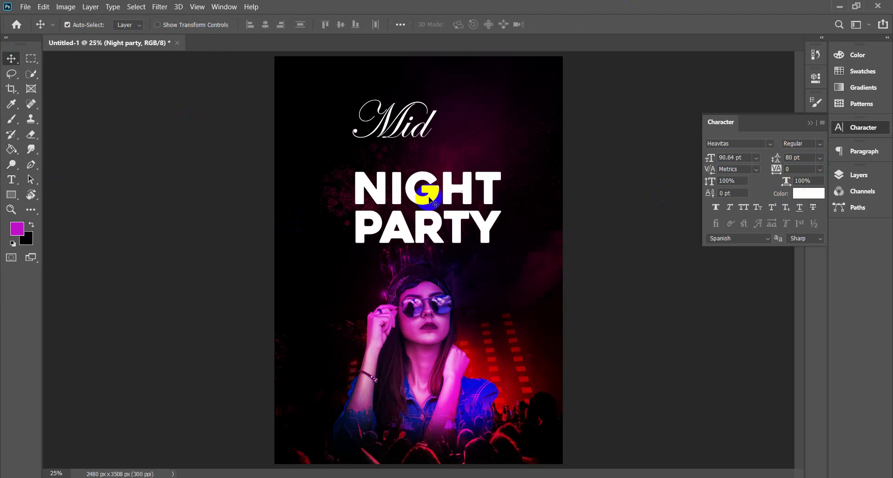
pyautogui.click(404, 129)
pyautogui.moveTo(404, 129); pyautogui.dragTo(404, 146)
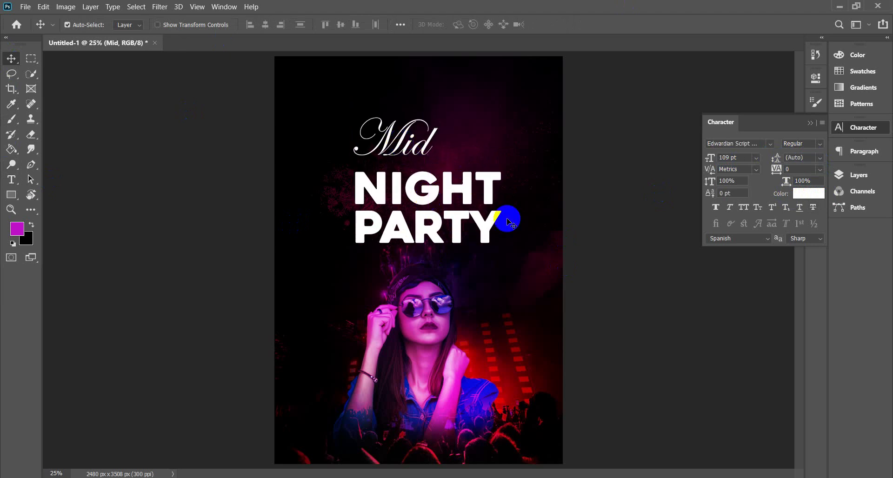
pyautogui.click(813, 123)
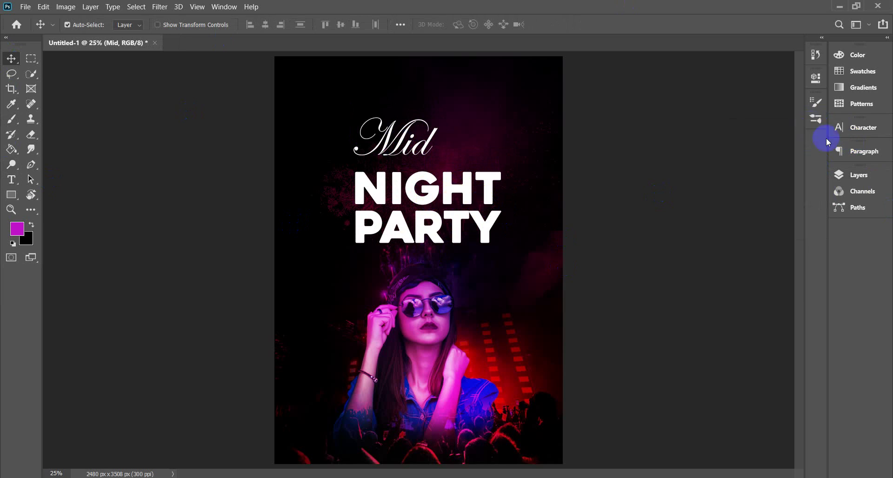
# - Add a Gradient Overlay effect to the Night party text layer and show the overlay's settings
pyautogui.click(860, 175)
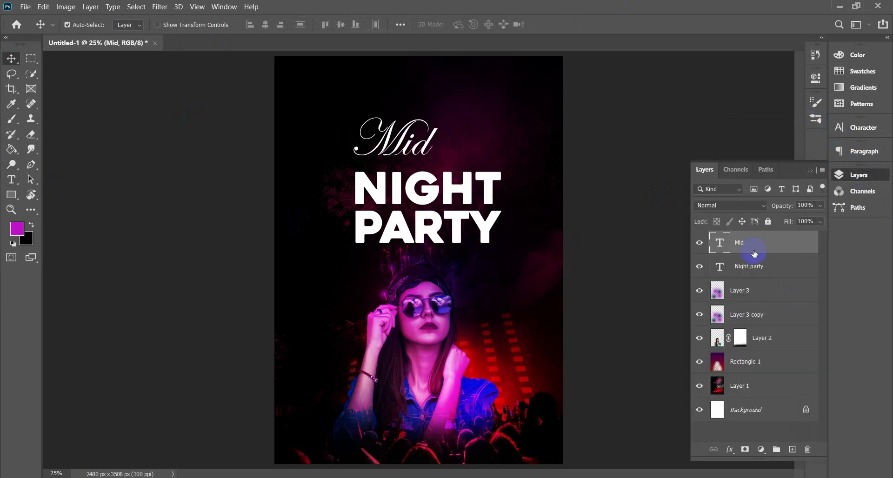
pyautogui.click(756, 269)
pyautogui.rightClick(755, 268)
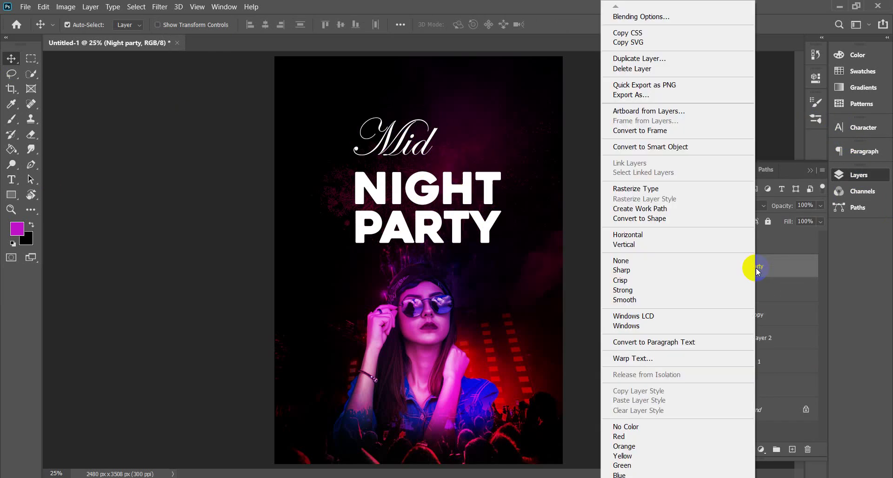
pyautogui.click(646, 18)
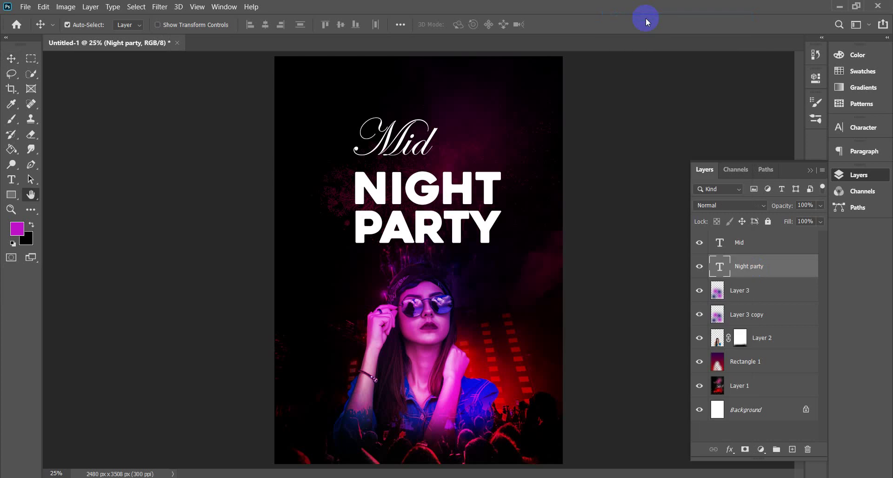
pyautogui.moveTo(383, 142); pyautogui.dragTo(747, 71)
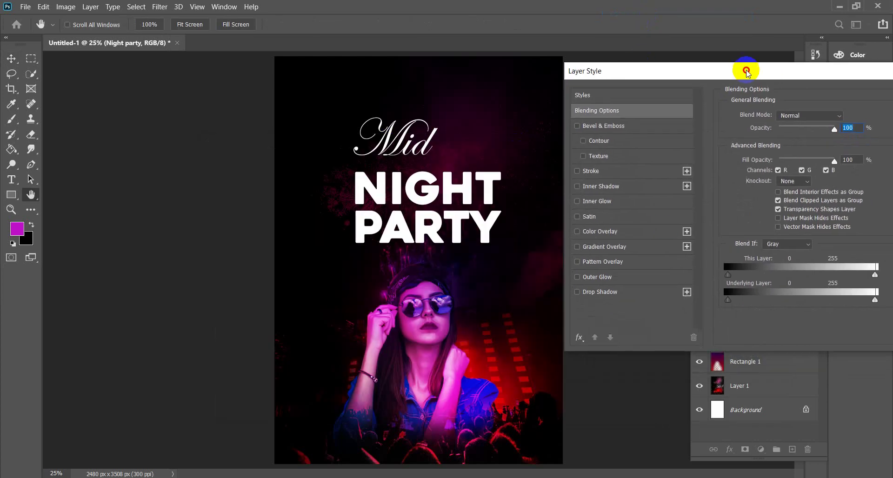
pyautogui.click(577, 247)
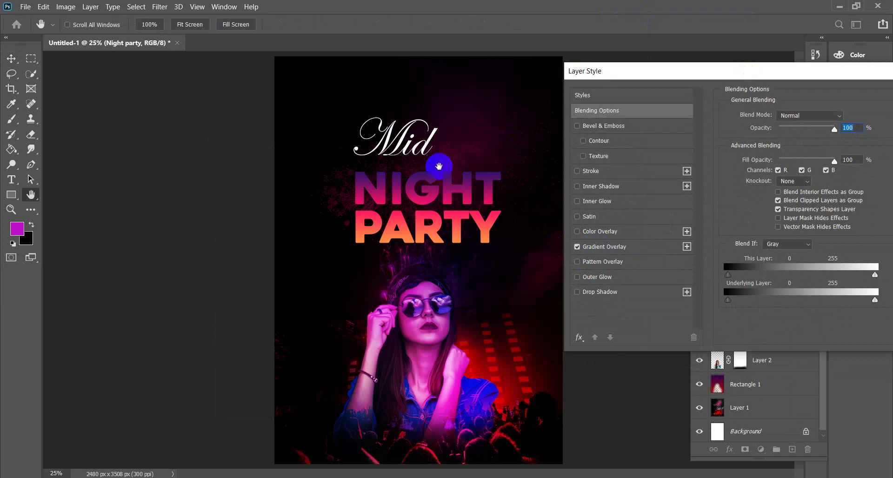
pyautogui.click(612, 245)
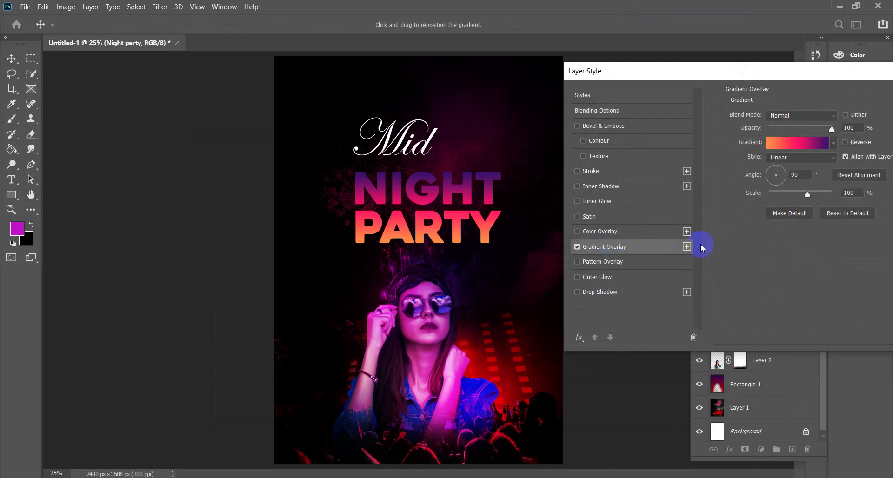
# - Try two blue gradient presets from the Blues group on the NIGHT PARTY text overlay
pyautogui.click(834, 142)
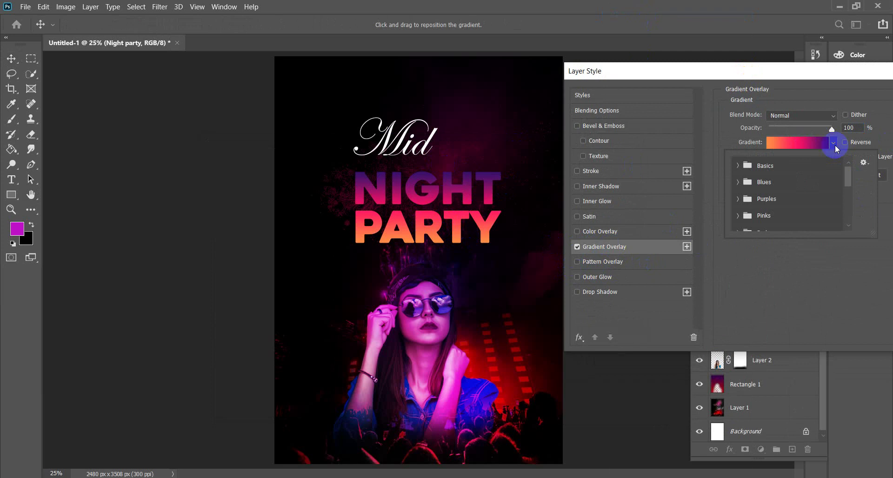
pyautogui.click(738, 184)
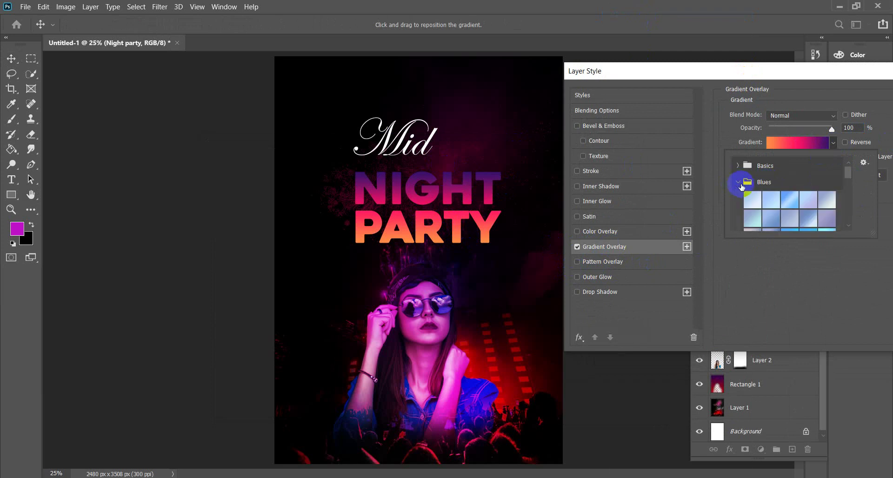
pyautogui.moveTo(851, 175)
pyautogui.mouseDown()
pyautogui.moveTo(849, 199)
pyautogui.moveTo(848, 183)
pyautogui.mouseUp()
pyautogui.click(827, 183)
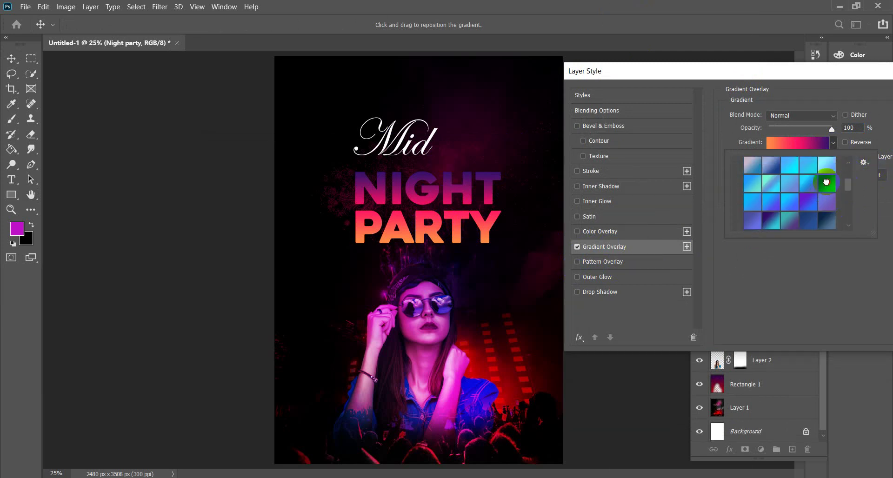
pyautogui.click(772, 185)
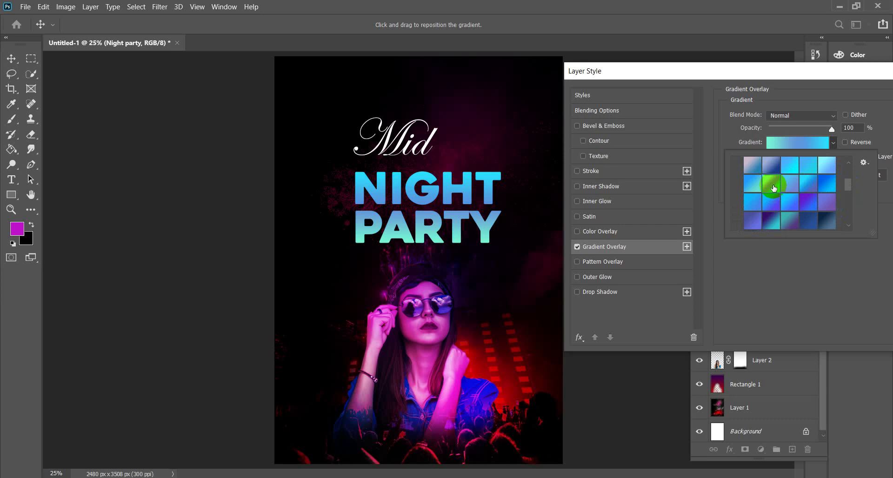
pyautogui.click(794, 168)
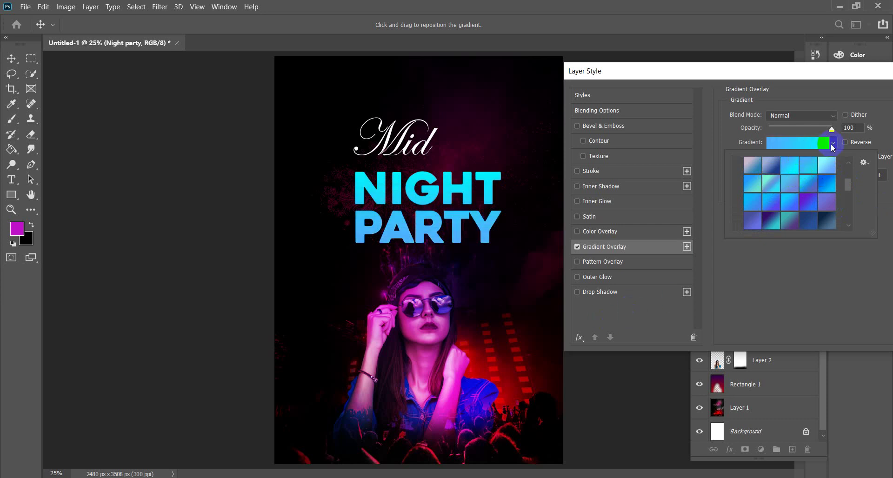
pyautogui.click(834, 142)
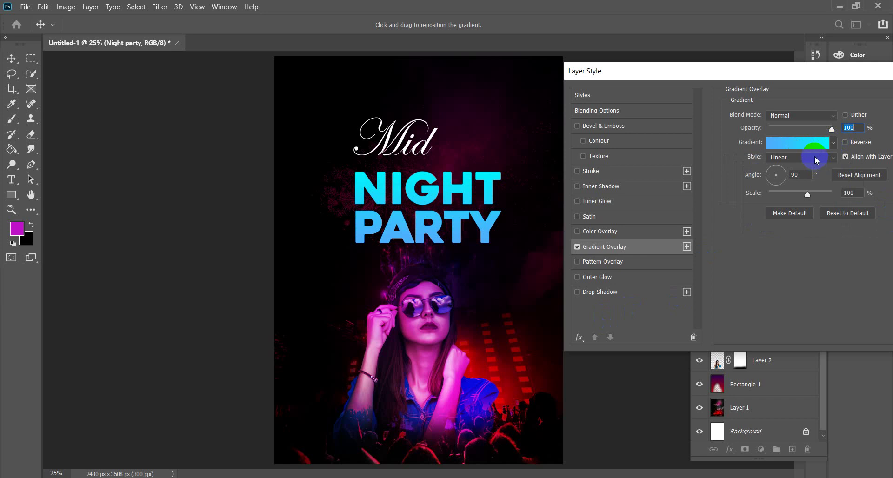
# - Apply the Purple_19 preset from the Purples group to the NIGHT PARTY gradient overlay
pyautogui.click(834, 143)
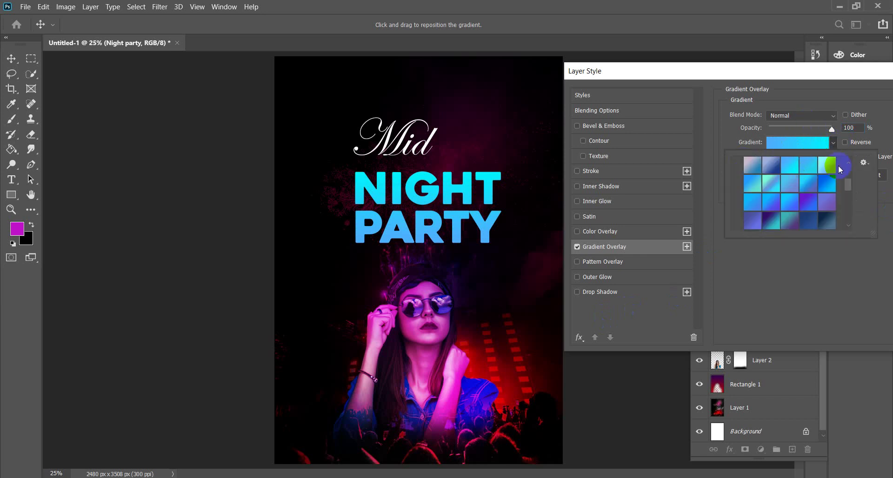
pyautogui.scroll(3, 840, 170)
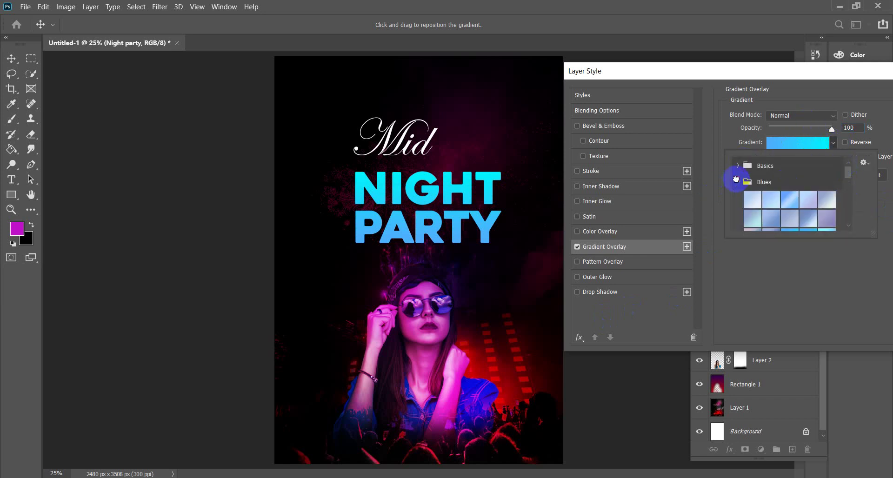
pyautogui.click(736, 181)
pyautogui.click(739, 200)
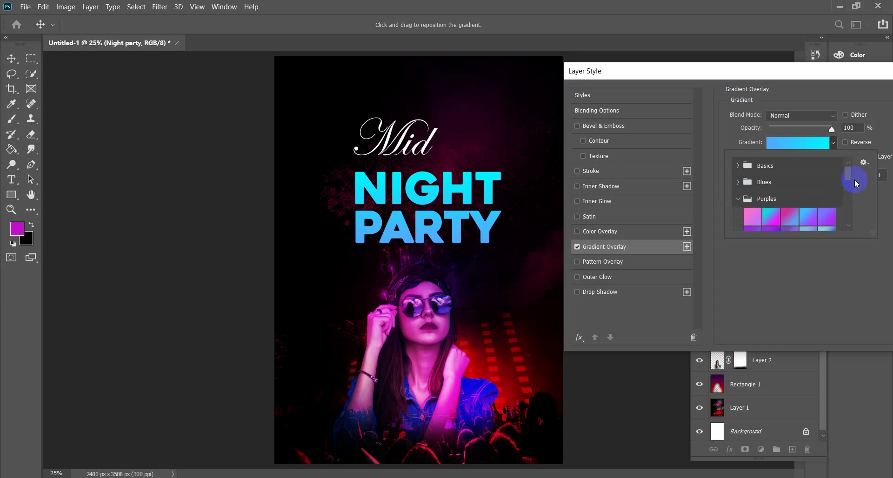
pyautogui.moveTo(846, 175); pyautogui.dragTo(846, 190)
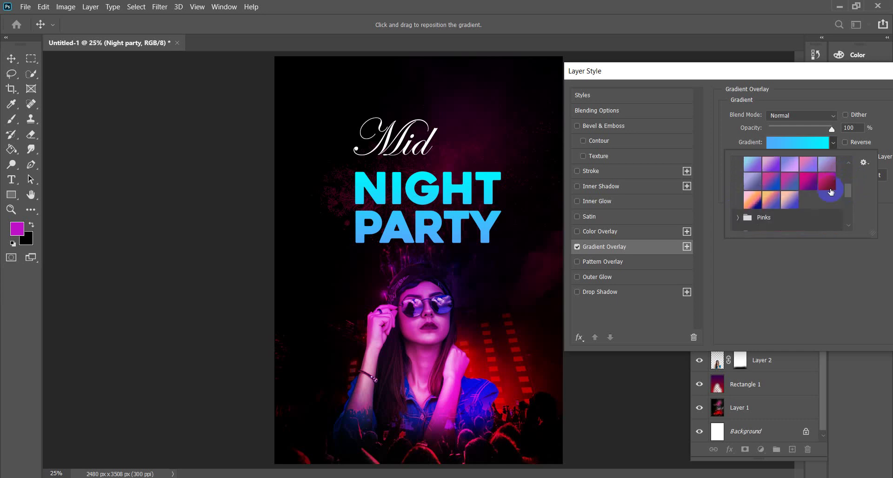
pyautogui.click(808, 183)
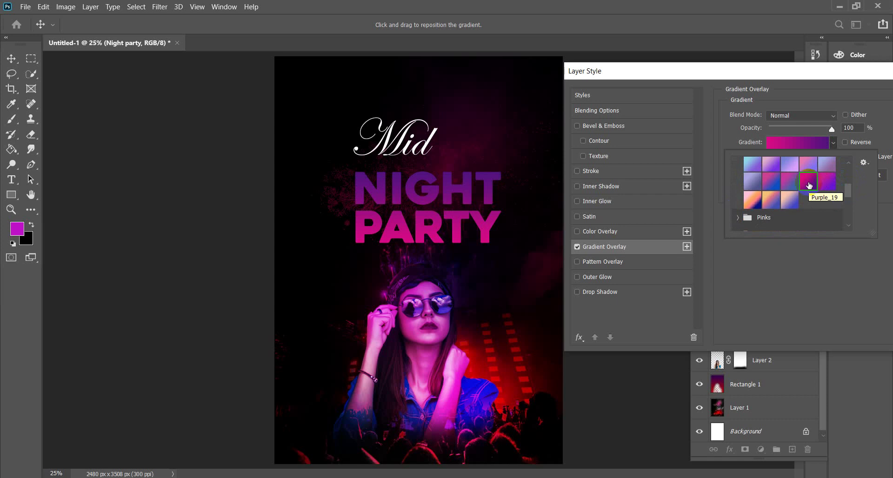
# - Edit the overlay gradient and move its pink starting colour stop to the 28% location
pyautogui.click(829, 146)
pyautogui.click(814, 145)
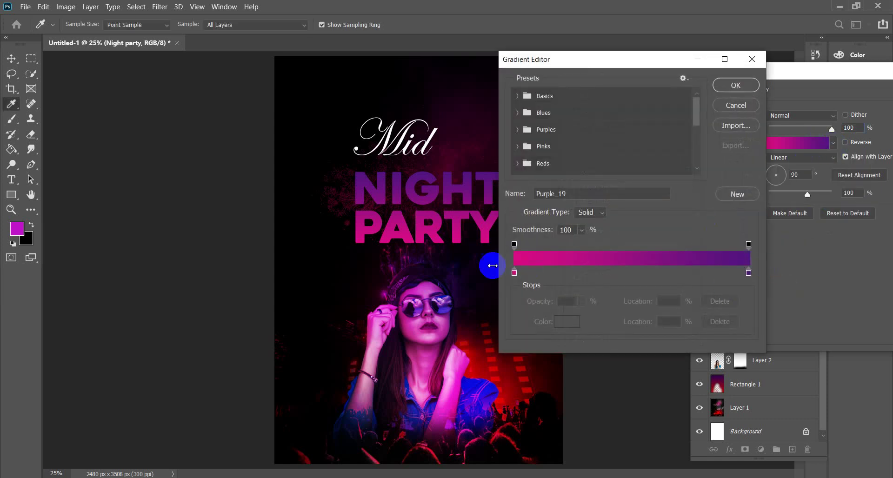
pyautogui.moveTo(639, 62); pyautogui.dragTo(718, 69)
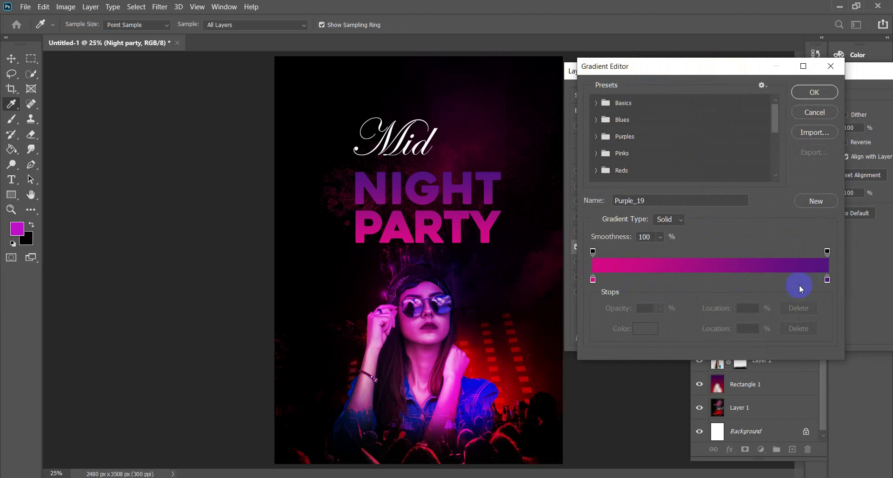
pyautogui.moveTo(593, 283); pyautogui.dragTo(643, 284)
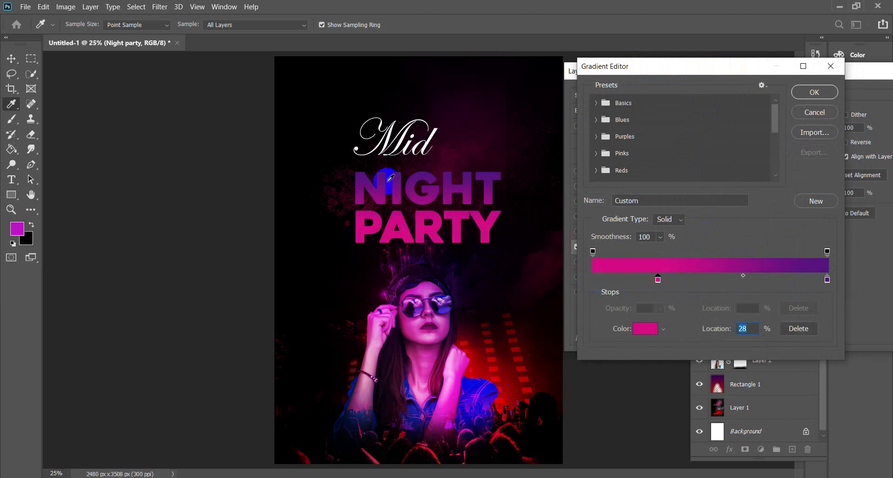
# - Change the gradient's purple end stop to yellow e6cf08 and apply the edited gradient
pyautogui.doubleClick(828, 279)
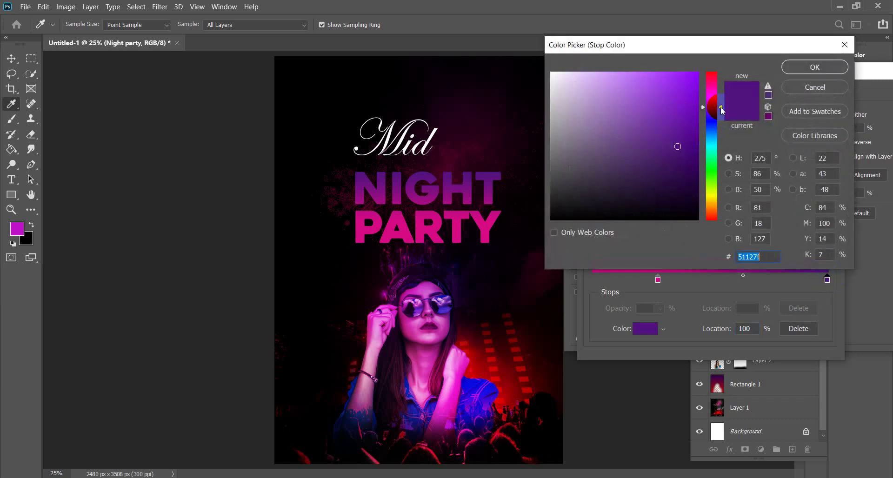
pyautogui.moveTo(721, 107)
pyautogui.mouseDown()
pyautogui.moveTo(719, 72)
pyautogui.moveTo(722, 199)
pyautogui.mouseUp()
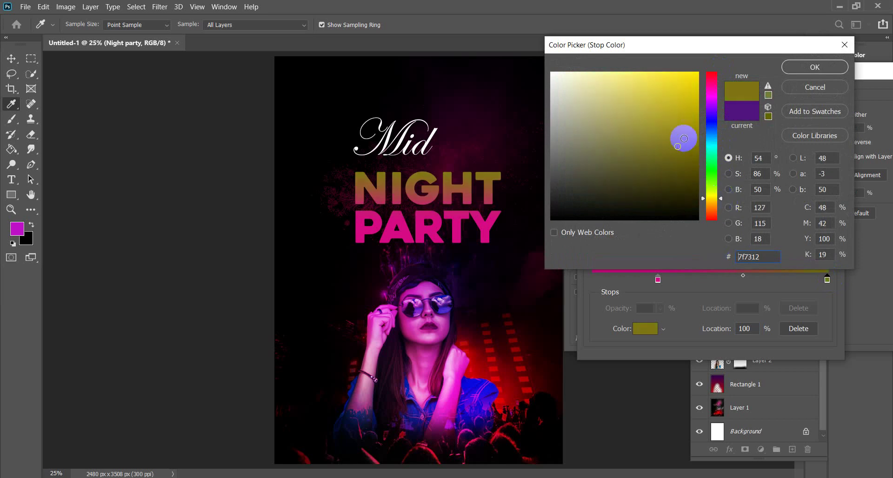
pyautogui.moveTo(684, 138); pyautogui.dragTo(695, 87)
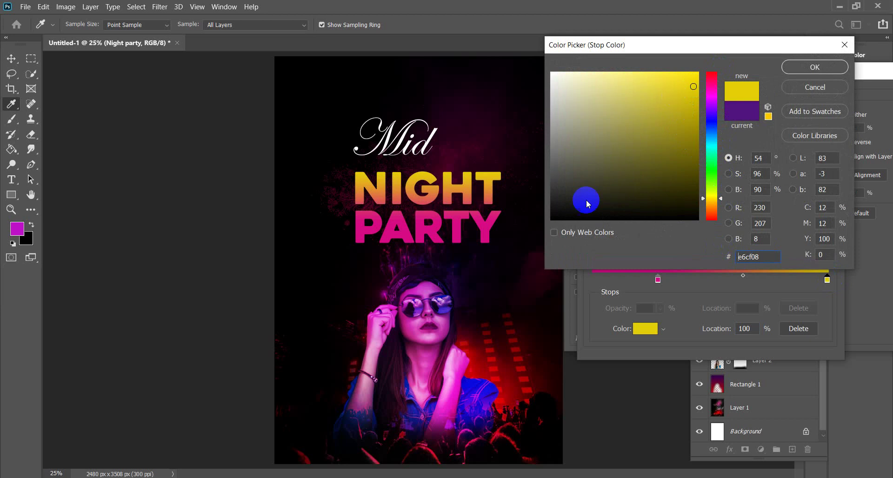
pyautogui.click(815, 67)
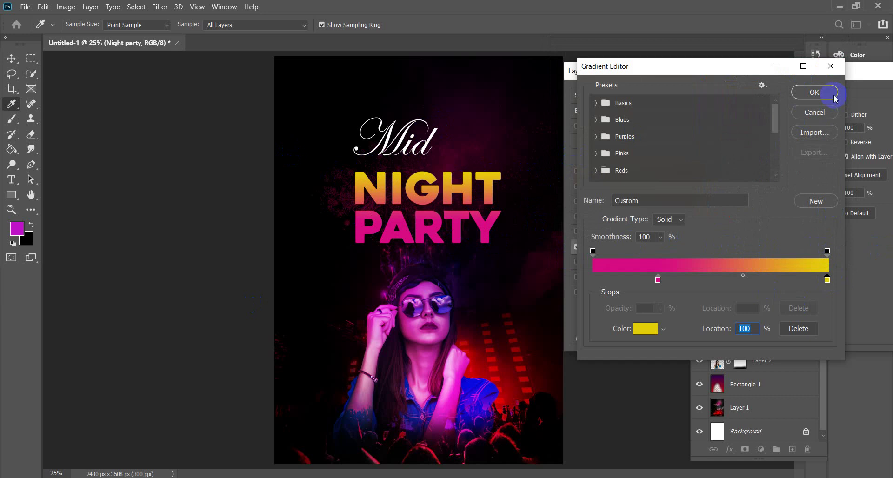
pyautogui.click(816, 93)
# - Add a Drop Shadow effect to the NIGHT PARTY text
pyautogui.moveTo(426, 118); pyautogui.dragTo(722, 282)
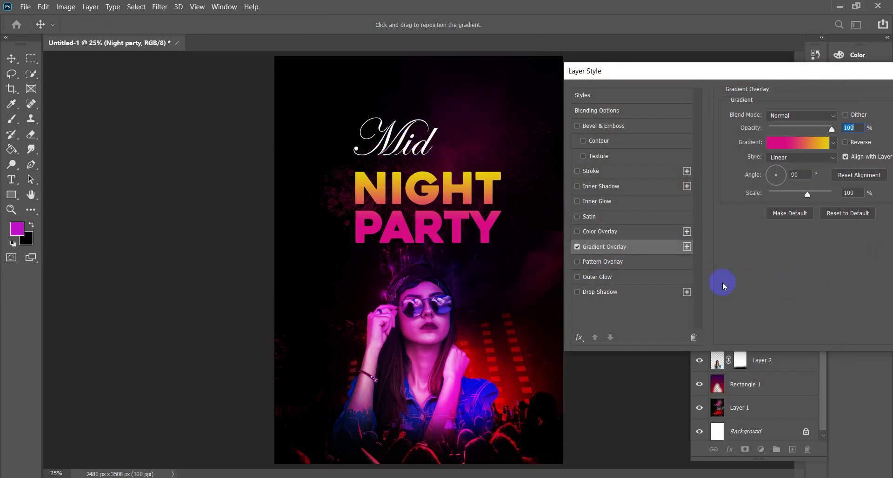
pyautogui.click(577, 292)
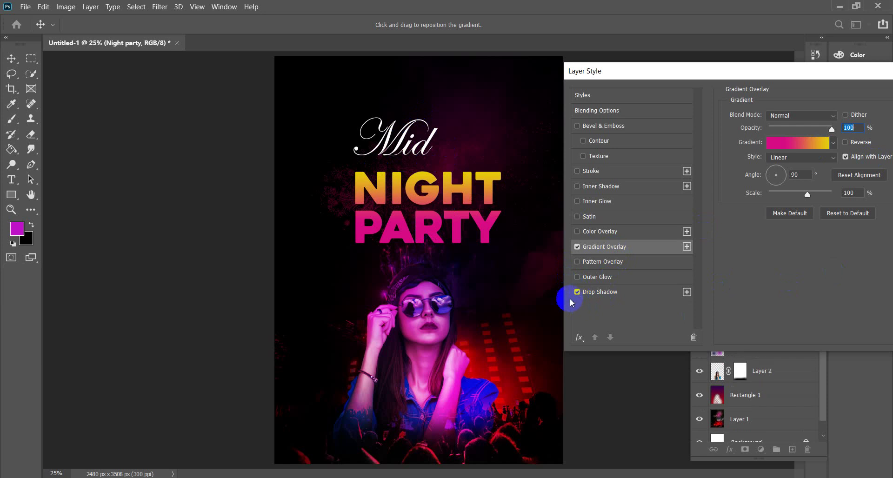
pyautogui.moveTo(427, 241); pyautogui.dragTo(615, 276)
# - Try an Outer Glow effect on the NIGHT PARTY text and show its settings
pyautogui.click(578, 277)
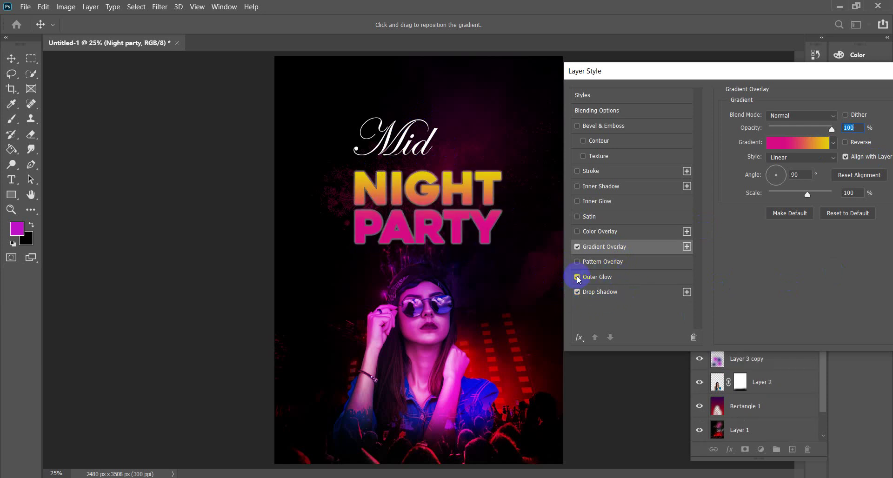
pyautogui.moveTo(352, 200); pyautogui.dragTo(372, 208)
pyautogui.click(850, 178)
pyautogui.click(566, 280)
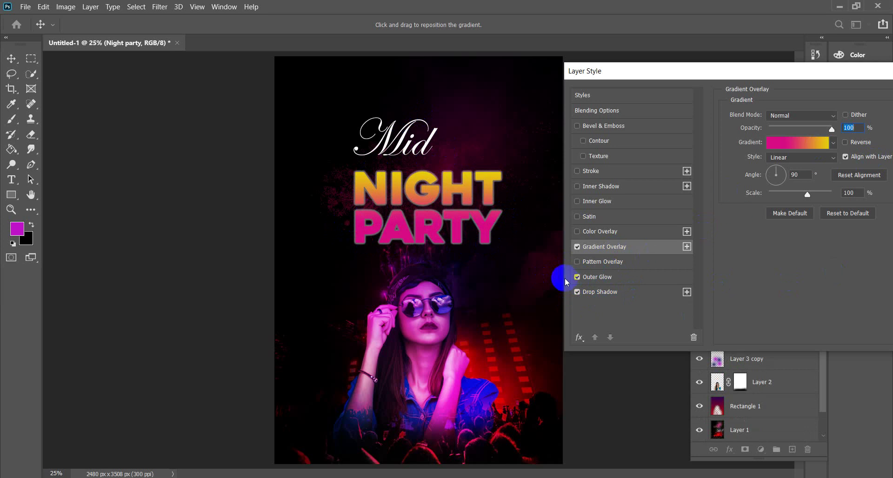
pyautogui.click(607, 278)
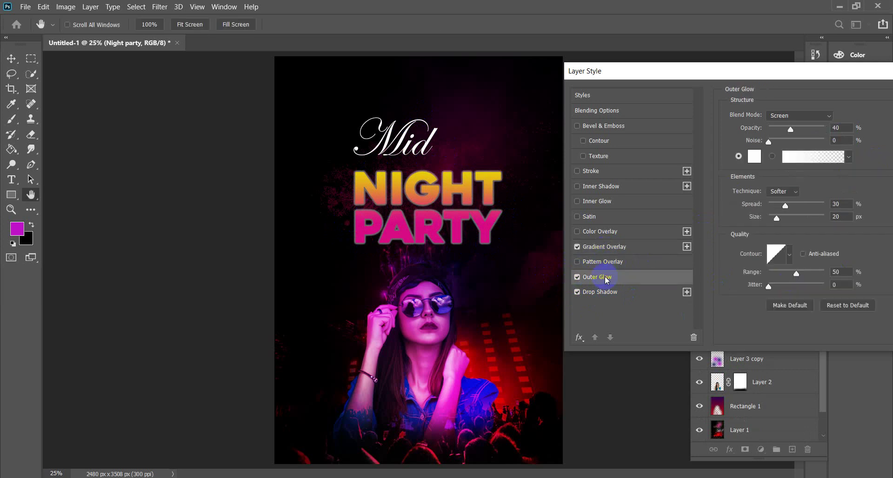
# - Try pink ff8989, yellow ffea00 and white as the outer glow colour, discard the colour change and turn Outer Glow off
pyautogui.click(761, 164)
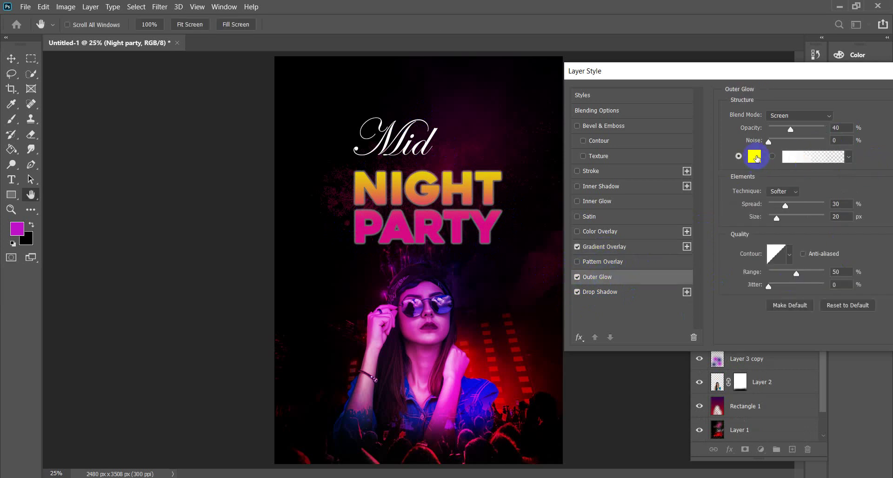
pyautogui.moveTo(686, 98); pyautogui.dragTo(620, 72)
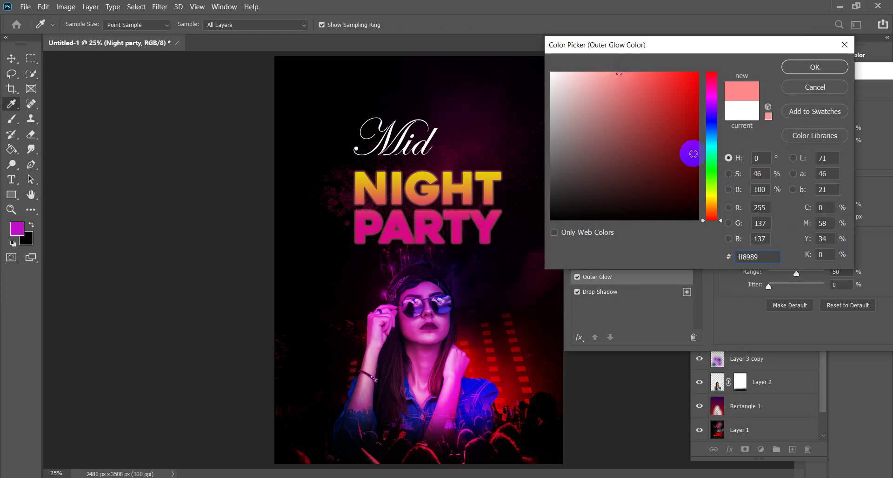
pyautogui.click(711, 198)
pyautogui.moveTo(652, 85)
pyautogui.mouseDown()
pyautogui.moveTo(680, 65)
pyautogui.moveTo(697, 65)
pyautogui.mouseUp()
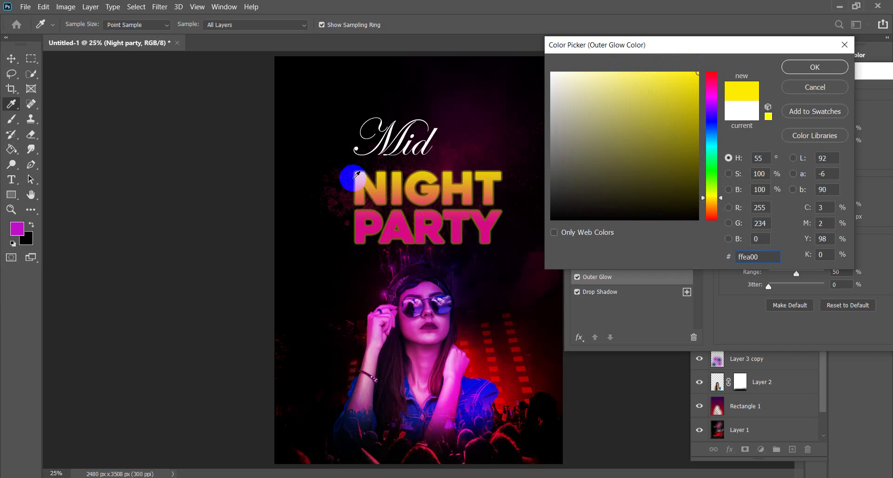
pyautogui.moveTo(574, 96); pyautogui.dragTo(542, 68)
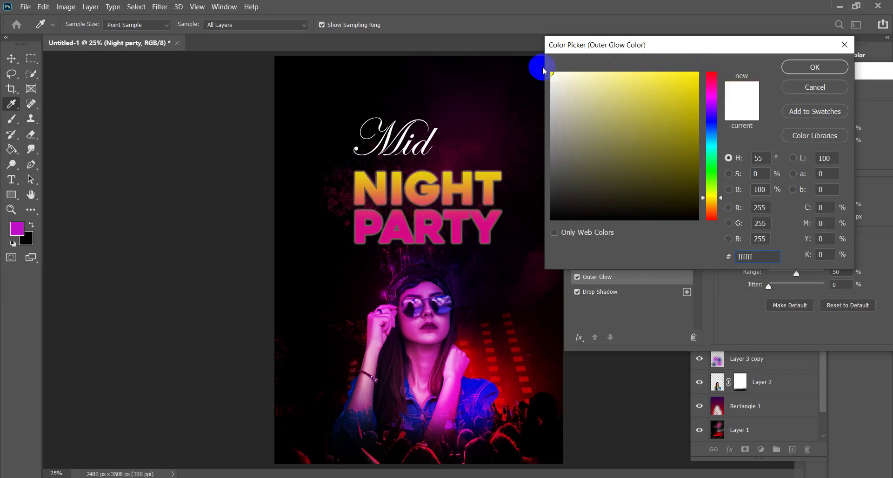
pyautogui.click(821, 92)
pyautogui.click(576, 278)
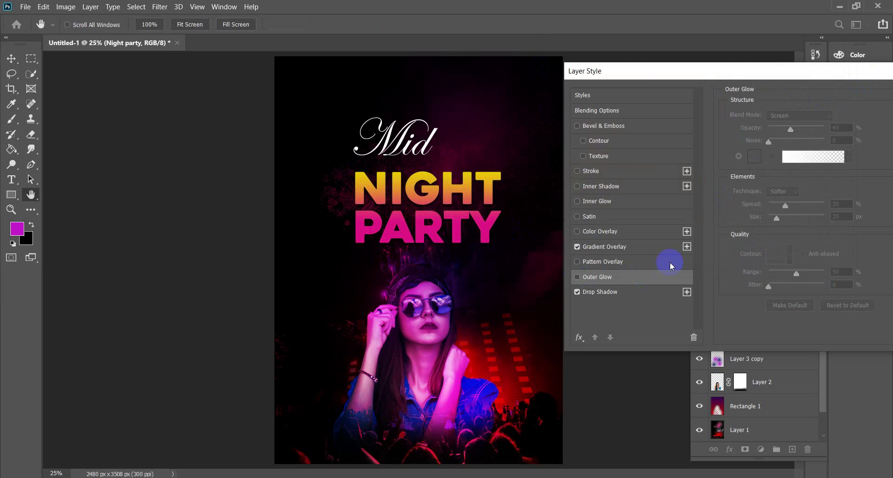
# - Add a Bevel & Emboss effect to the NIGHT PARTY text and apply the layer style
pyautogui.click(578, 127)
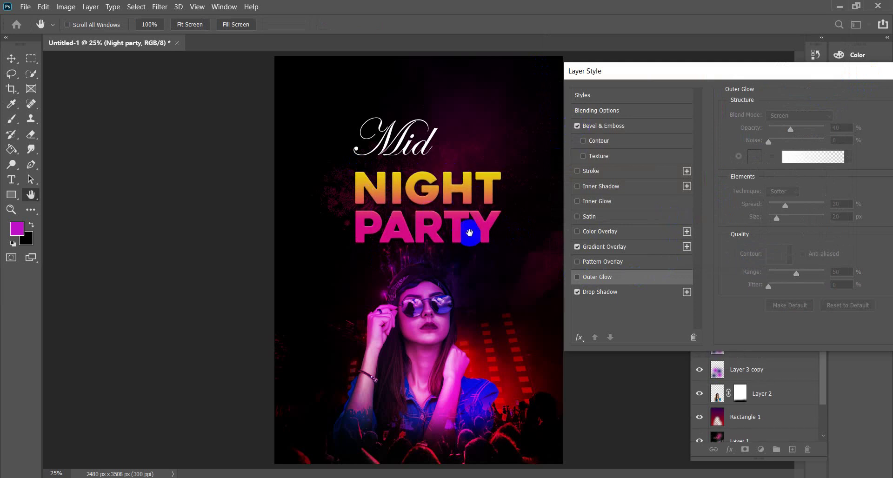
pyautogui.moveTo(795, 75); pyautogui.dragTo(661, 74)
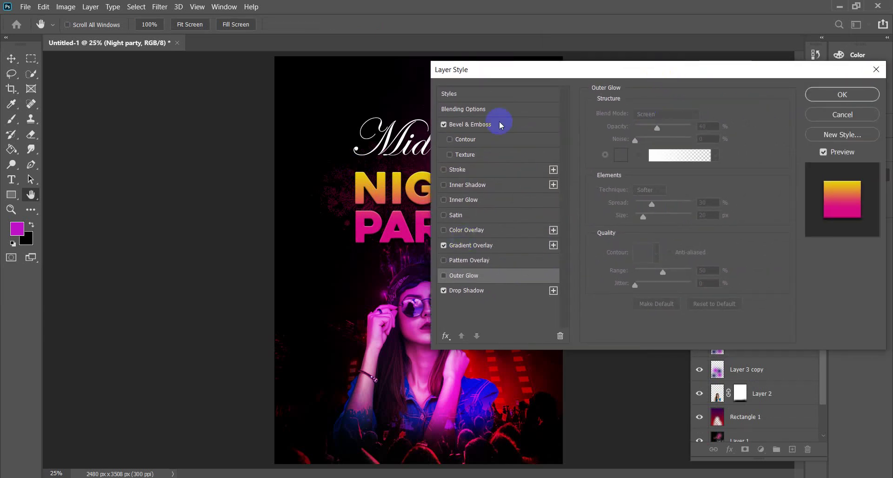
pyautogui.click(457, 94)
pyautogui.click(842, 95)
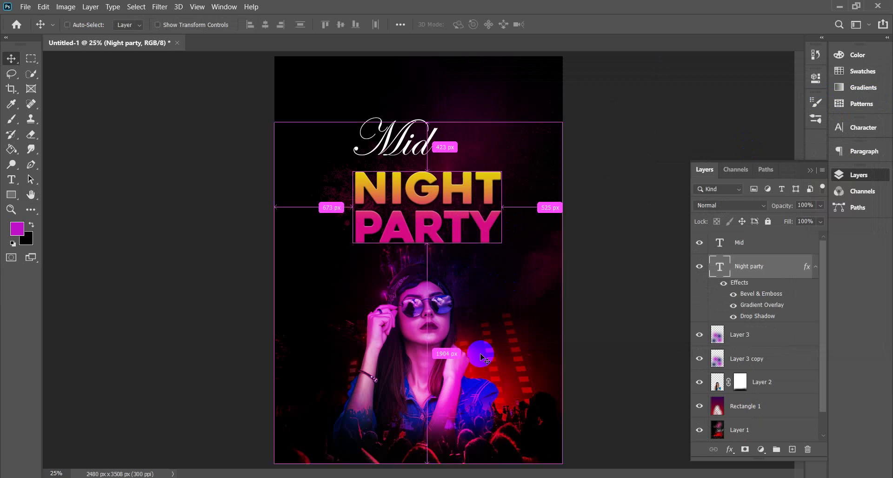
# - Move the layer effects from the Night party layer onto the Mid text layer
pyautogui.hotkey('ctrl', '+')
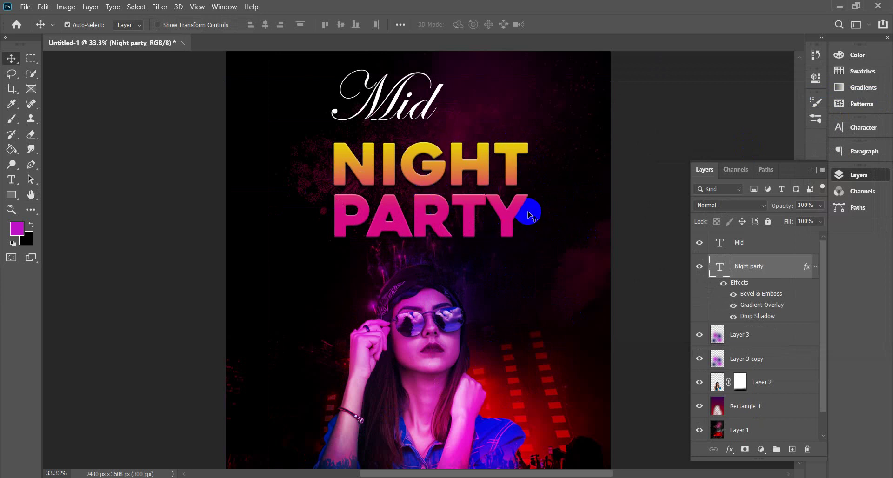
pyautogui.scroll(-3, 531, 313)
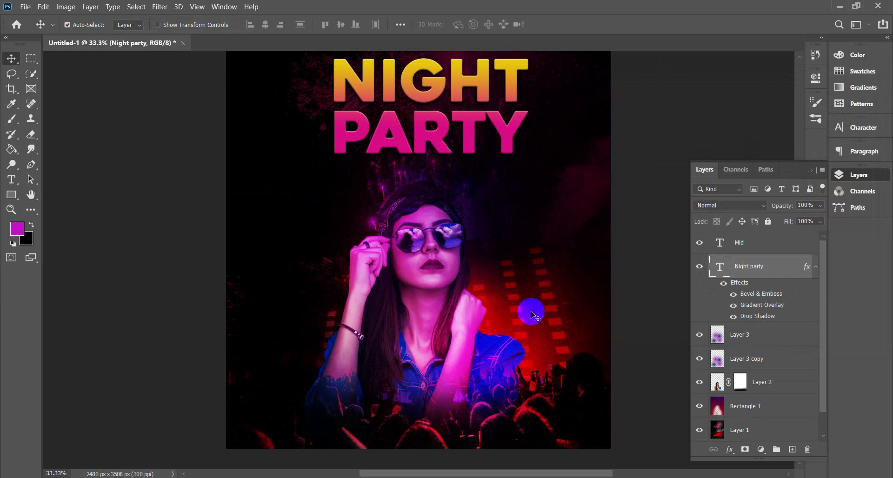
pyautogui.hotkey('ctrl', '-')
pyautogui.hotkey('ctrl', '-')
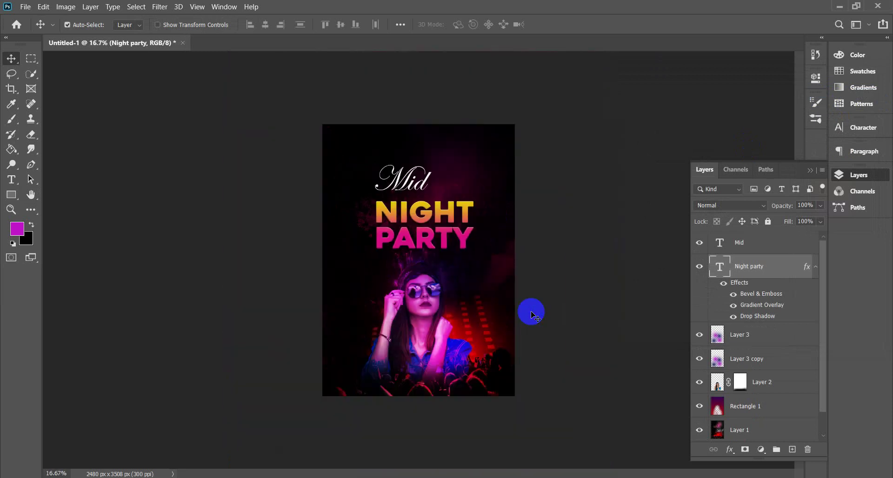
pyautogui.hotkey('ctrl', '+')
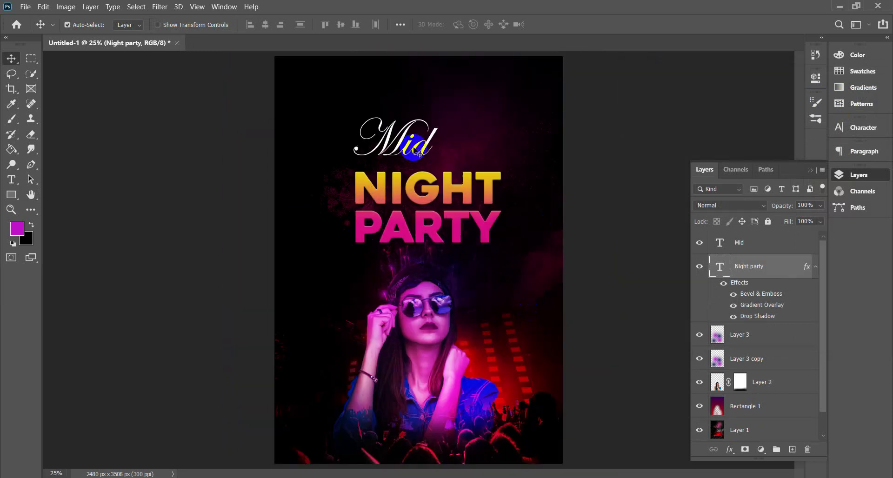
pyautogui.click(399, 153)
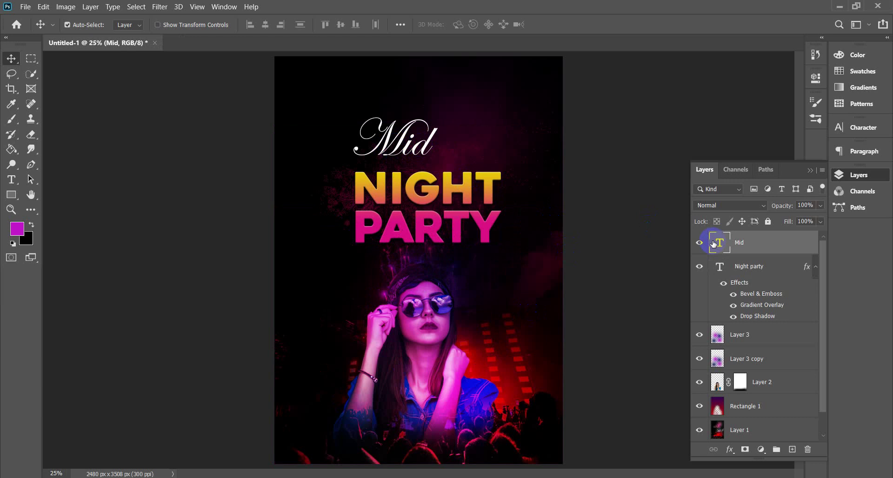
pyautogui.rightClick(746, 242)
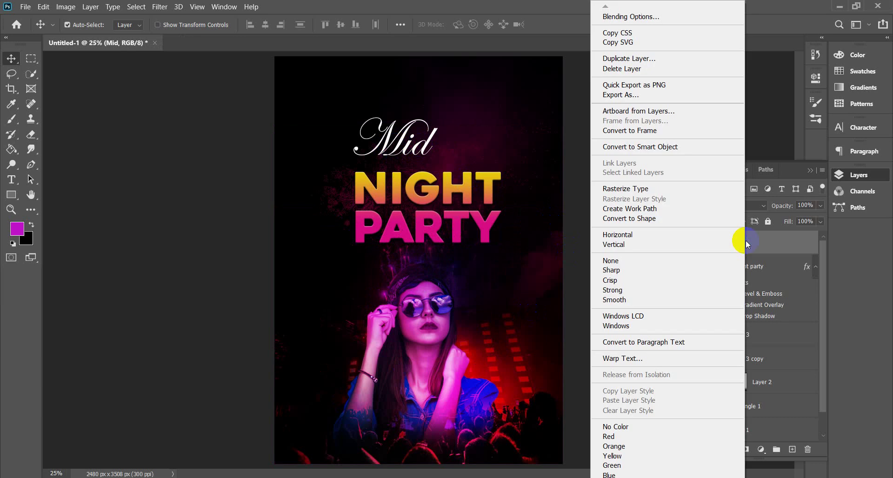
pyautogui.click(832, 279)
pyautogui.click(807, 270)
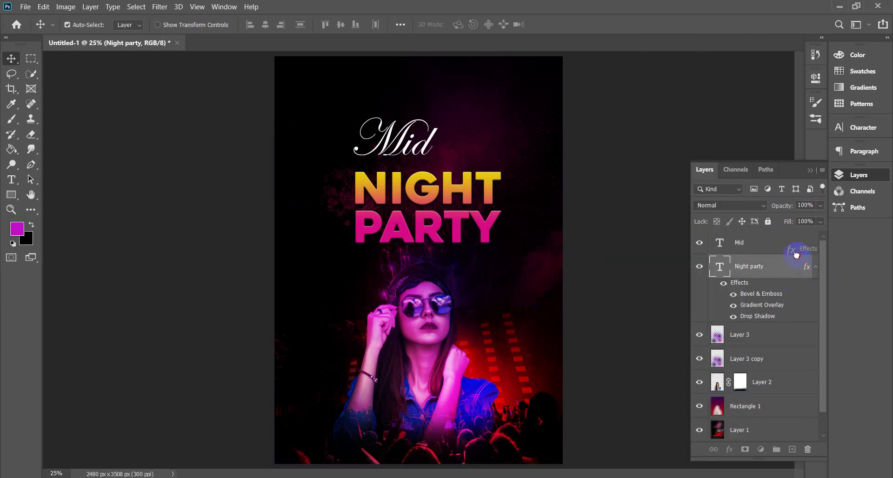
pyautogui.moveTo(796, 255); pyautogui.dragTo(740, 250)
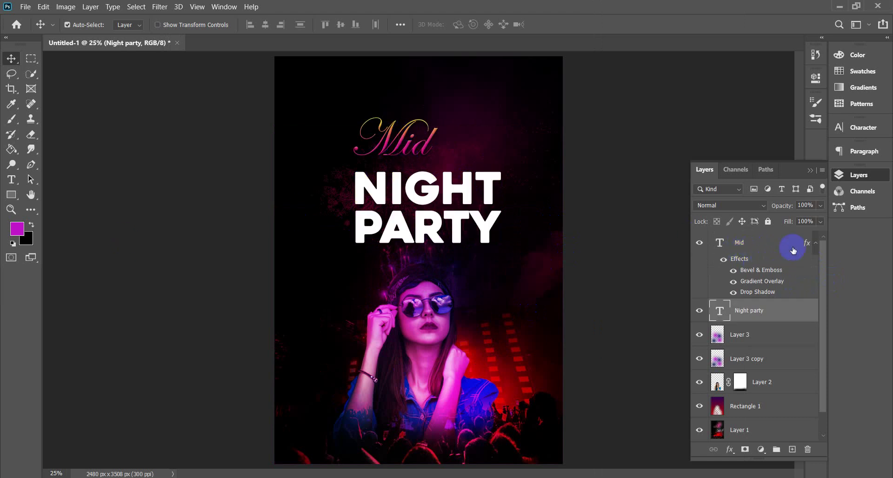
# - Copy the layer effects from the Mid layer back onto the Night party layer and select the Mid text
pyautogui.moveTo(807, 245); pyautogui.dragTo(801, 284)
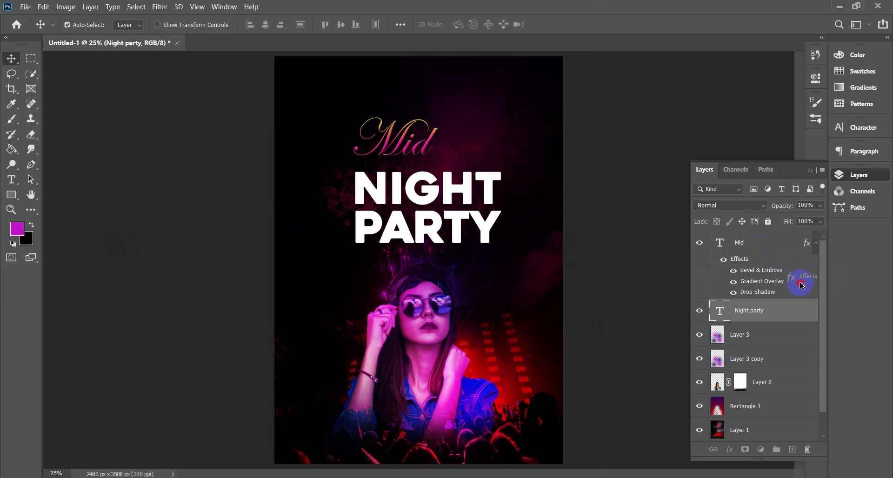
pyautogui.moveTo(790, 319); pyautogui.dragTo(790, 320)
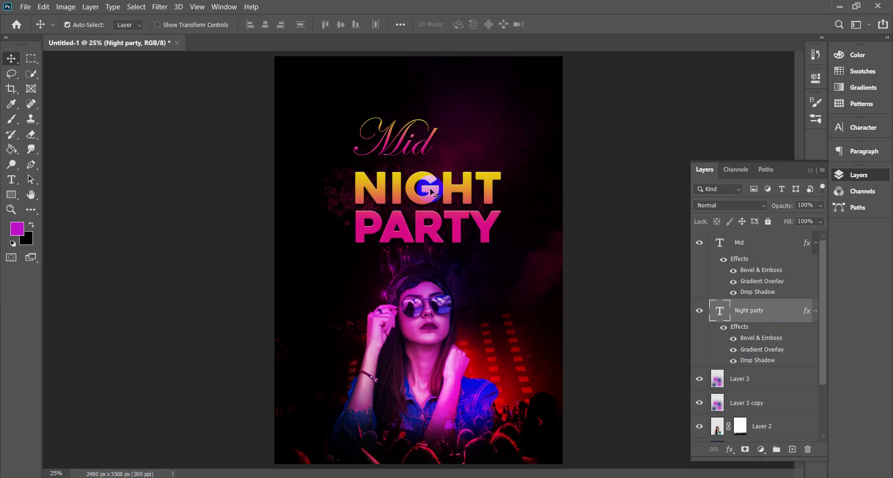
pyautogui.click(400, 149)
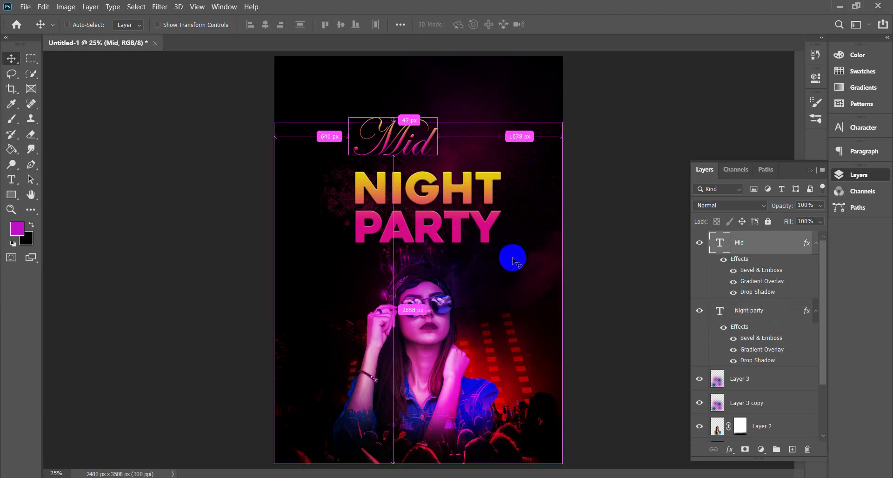
pyautogui.hotkey('ctrl', '-')
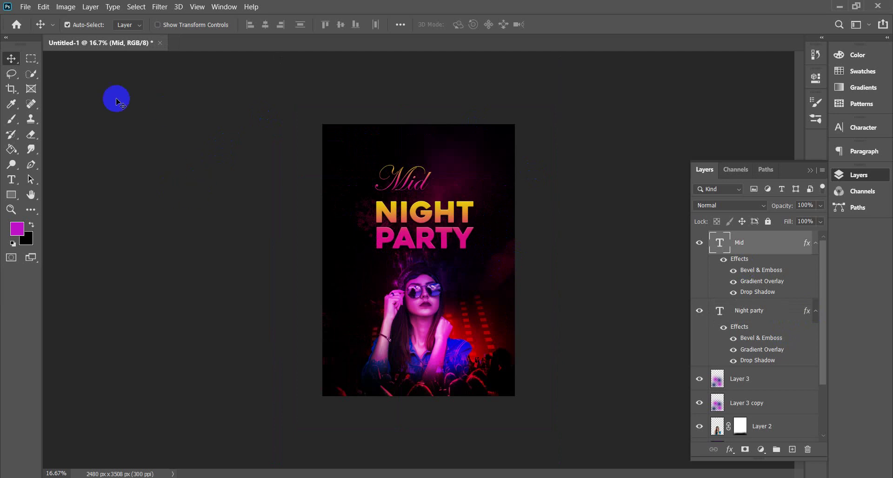
# - Activate the Brush tool
pyautogui.click(11, 119)
pyautogui.rightClick(11, 119)
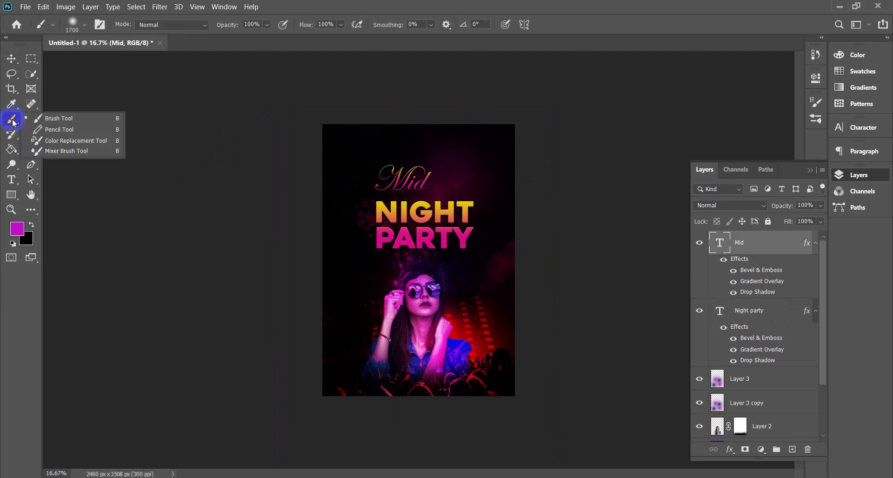
pyautogui.click(73, 118)
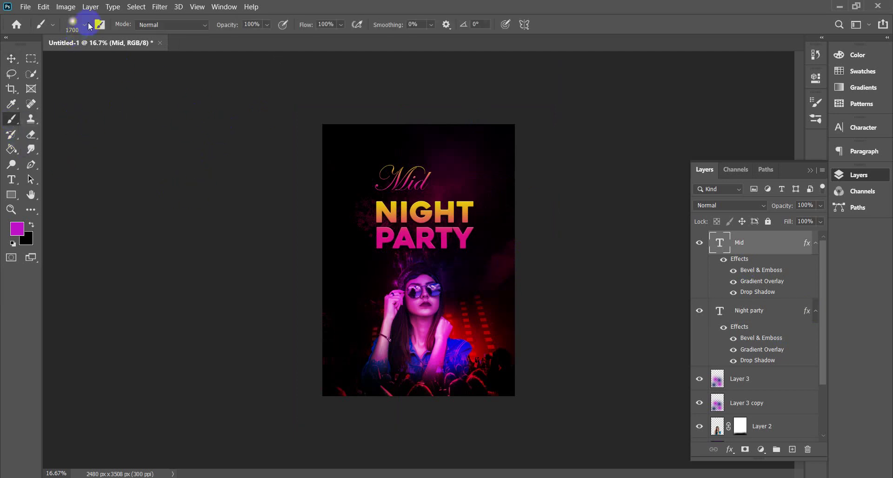
# - Switch to Chrome and search Google for photoshop brush
pyautogui.click(840, 6)
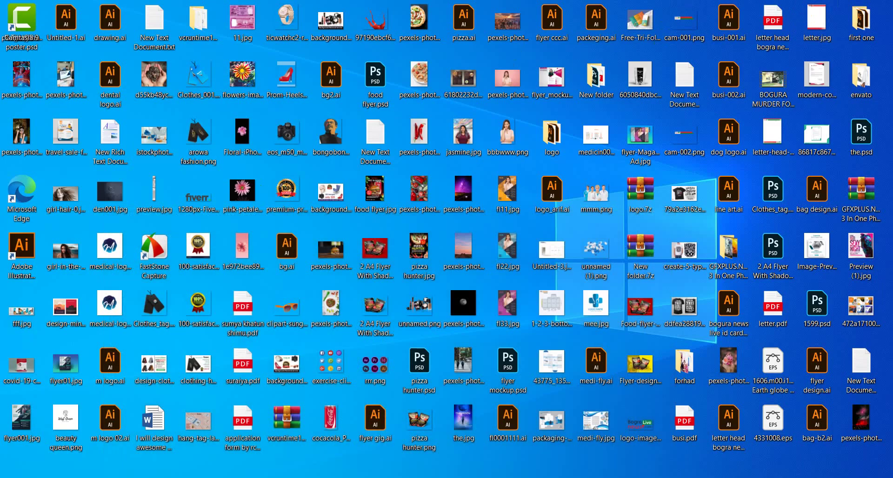
pyautogui.moveTo(157, 477)
pyautogui.click(104, 449)
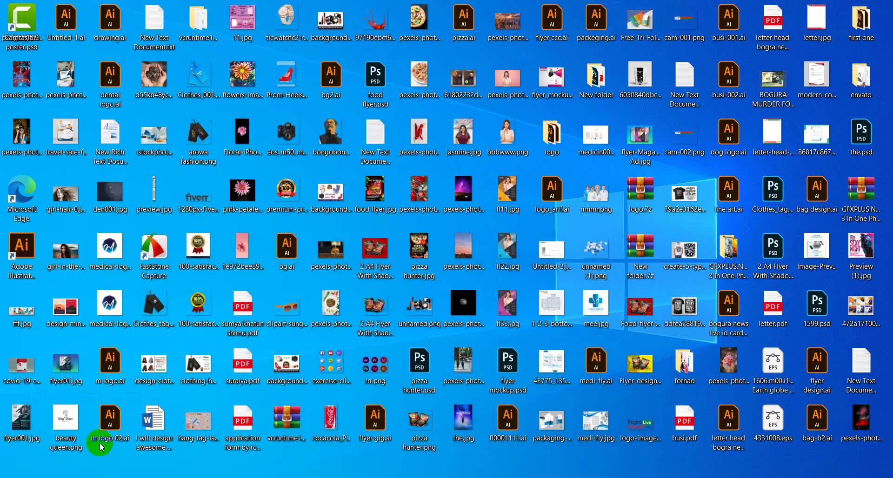
pyautogui.click(296, 10)
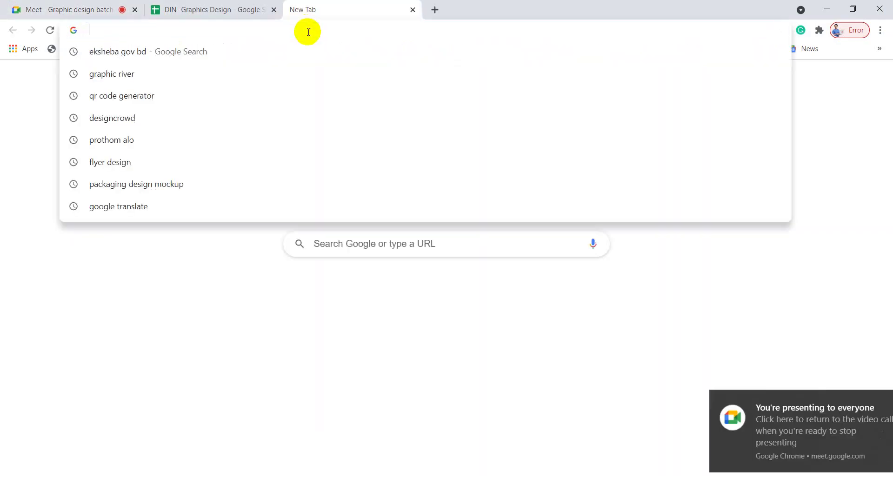
pyautogui.write('photoshop brush')
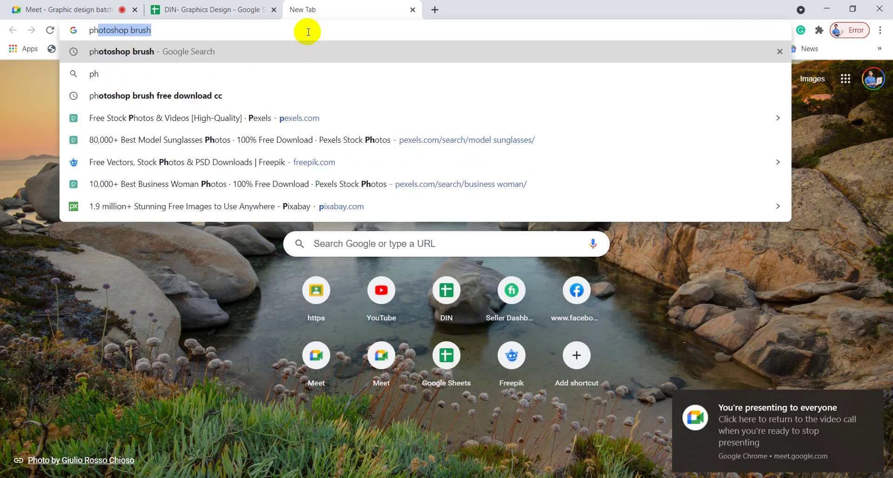
pyautogui.press('Return')
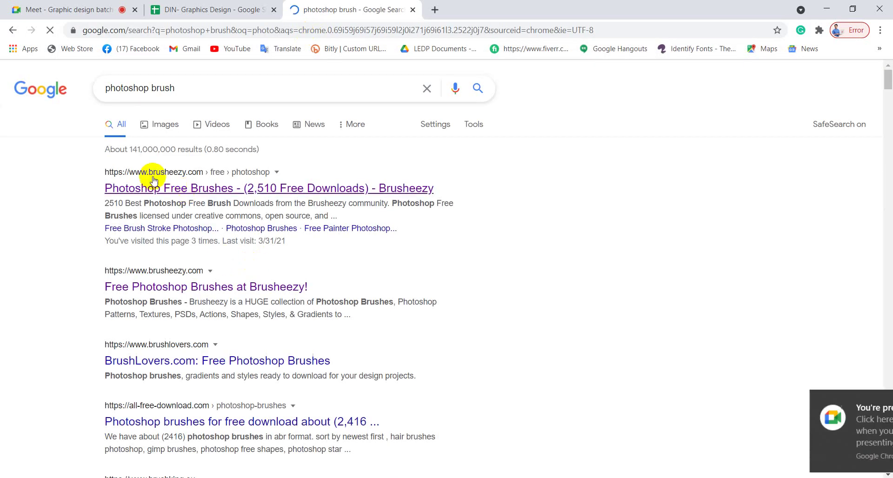
# - Open the Brusheezy Photoshop Free Brushes result in a new tab and look through its brush sets
pyautogui.rightClick(249, 195)
pyautogui.click(272, 198)
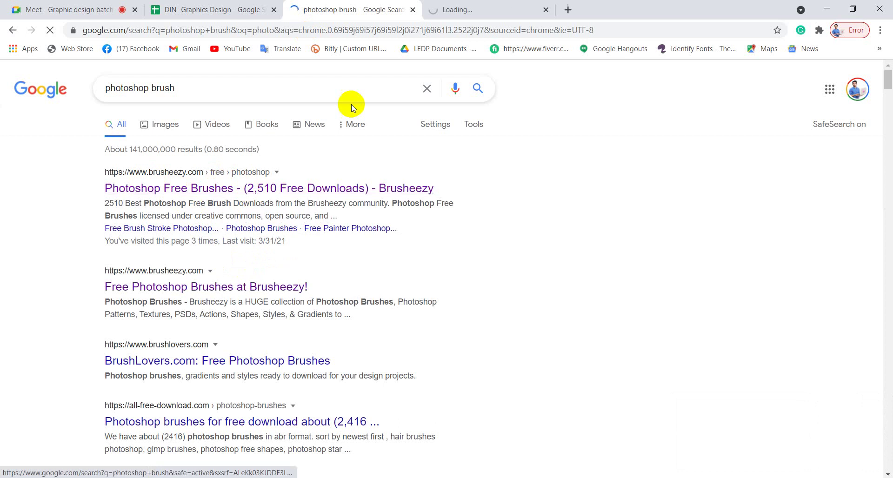
pyautogui.click(461, 14)
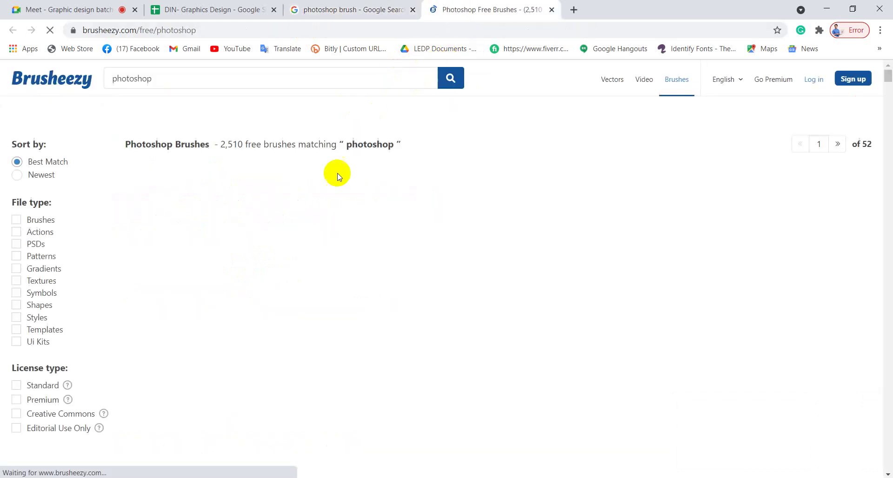
pyautogui.scroll(-5, 316, 261)
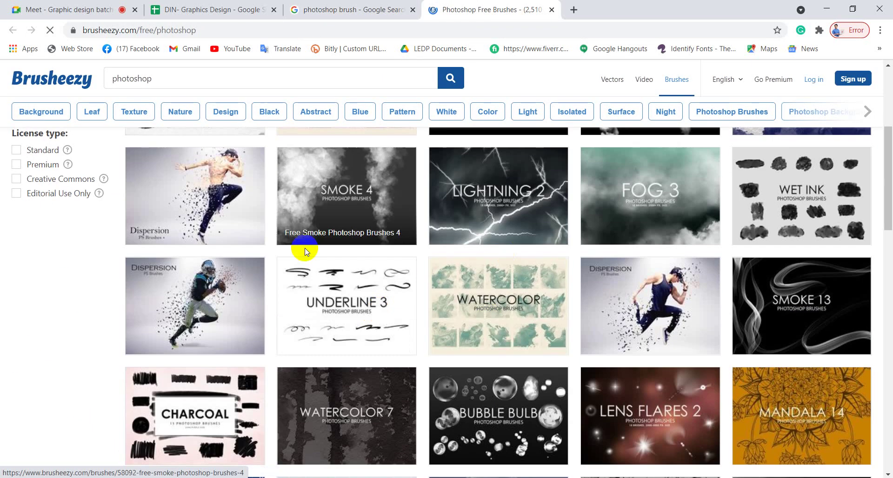
pyautogui.scroll(-5, 684, 372)
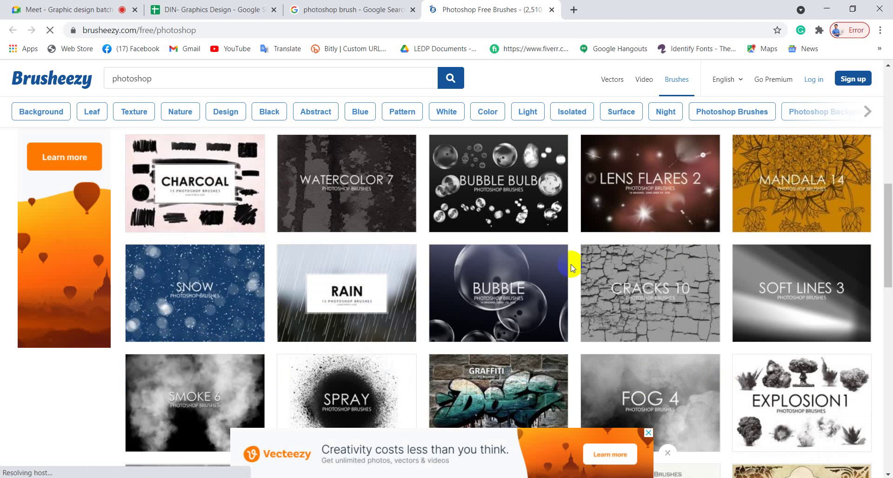
pyautogui.click(610, 167)
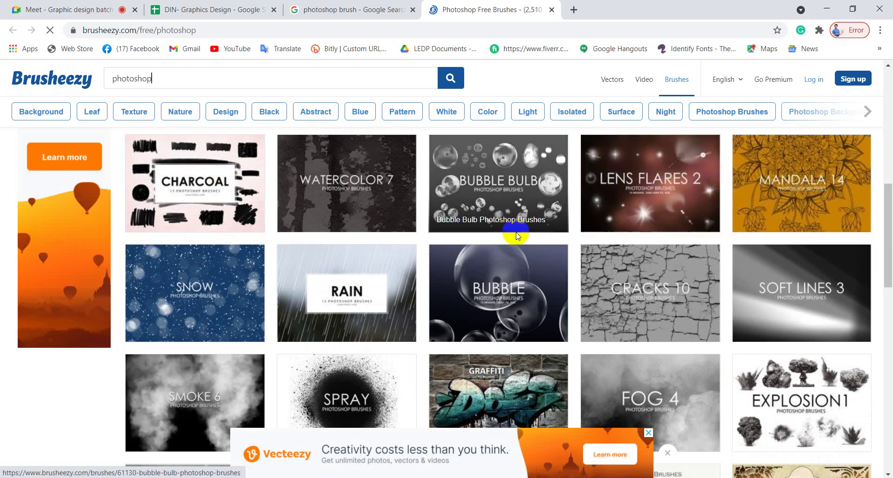
pyautogui.click(612, 188)
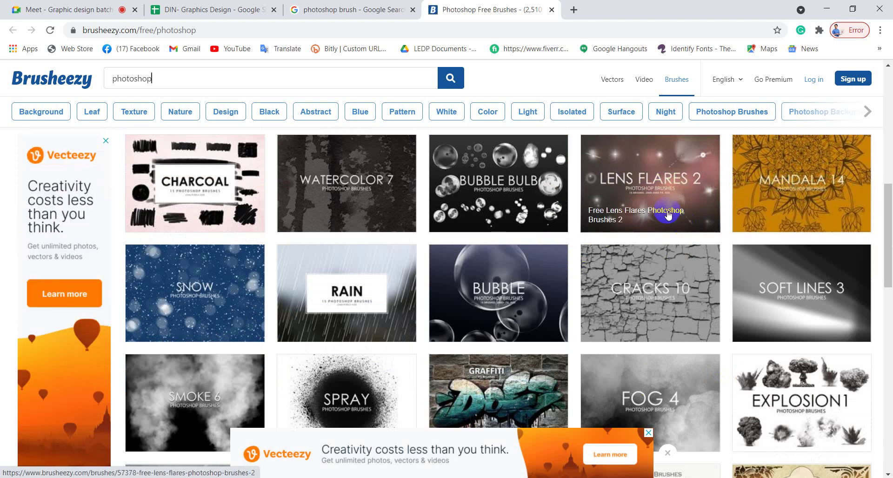
pyautogui.scroll(-6, 624, 309)
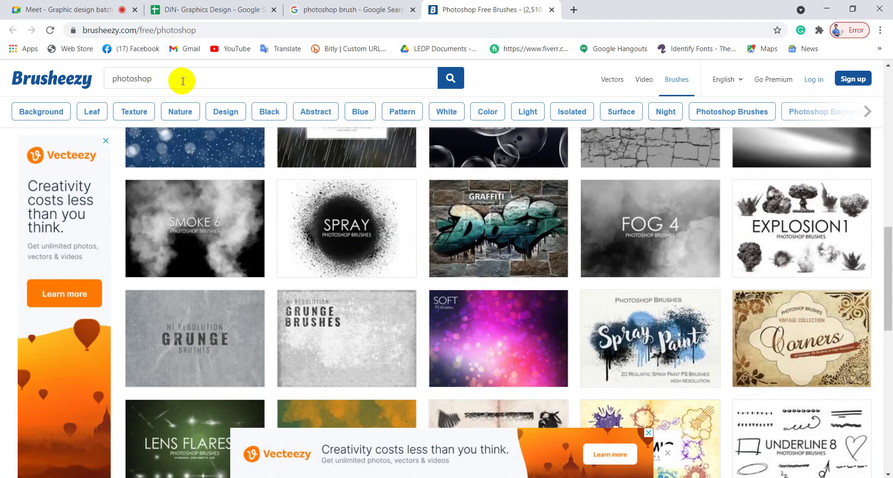
# - Search Brusheezy for lighting brush and look through the resulting brush sets
pyautogui.moveTo(198, 79); pyautogui.dragTo(102, 82)
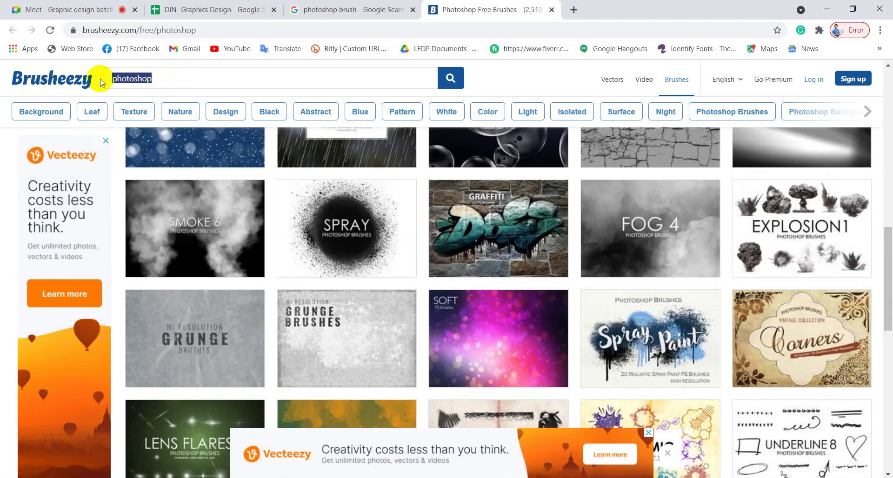
pyautogui.write('l')
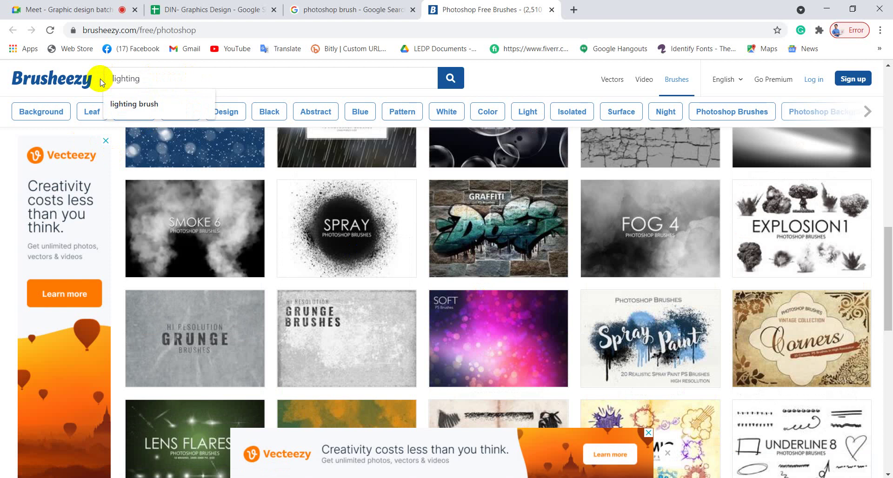
pyautogui.write('ighting')
pyautogui.click(130, 106)
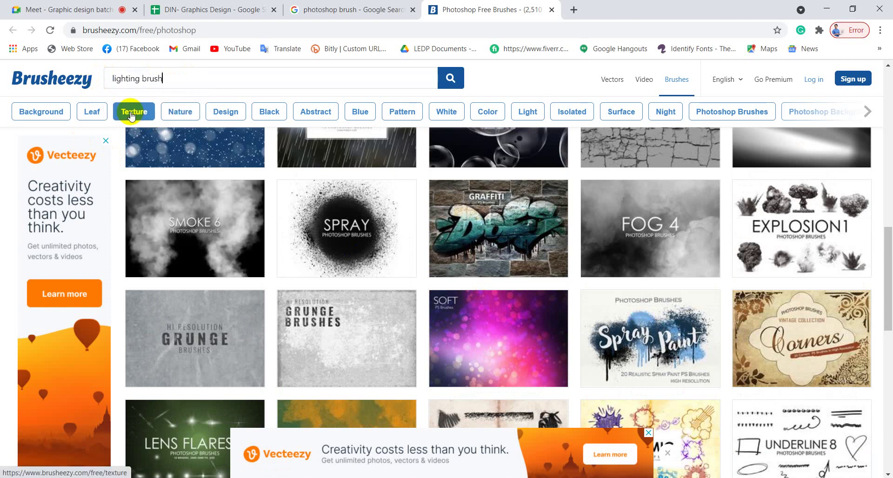
pyautogui.click(448, 85)
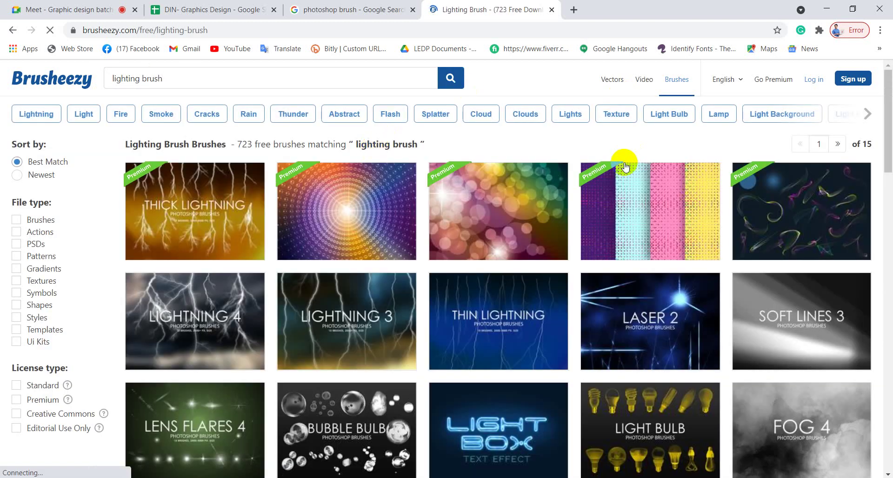
pyautogui.scroll(-5, 503, 248)
pyautogui.scroll(-7, 460, 316)
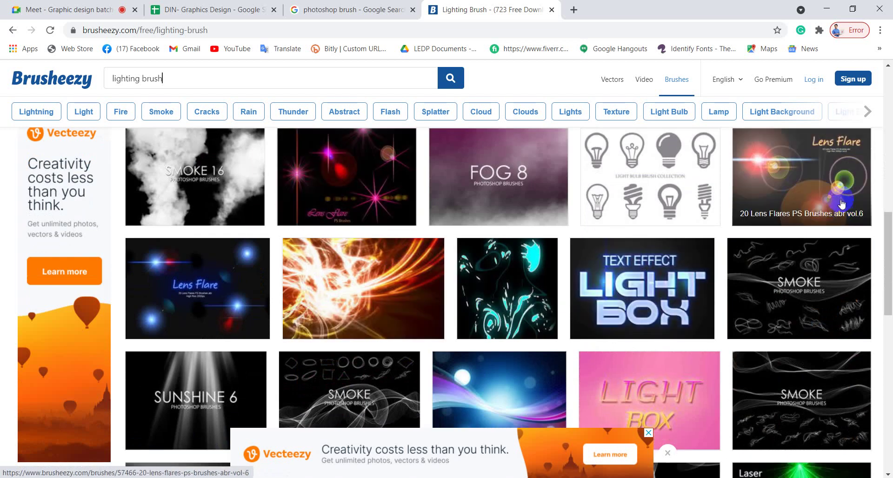
pyautogui.scroll(-5, 379, 316)
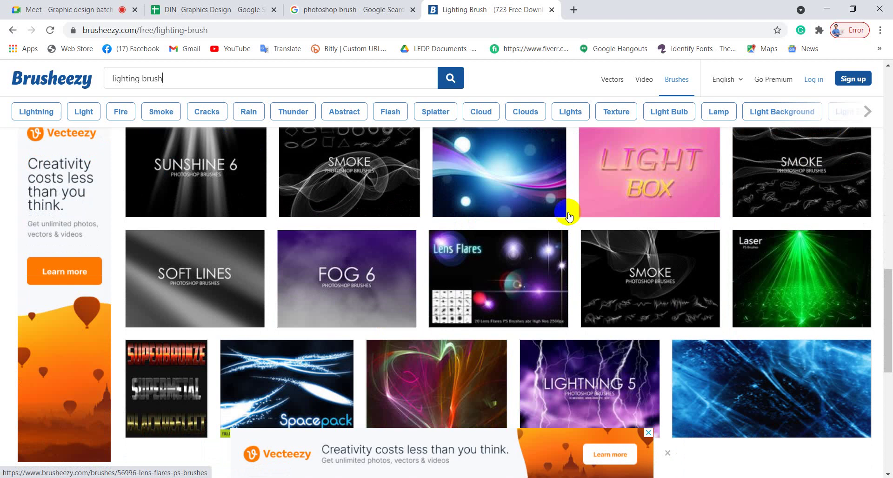
# - Examine the Brusheezy lighting brush results for suitable lens flare, laser and light brush sets
pyautogui.scroll(-10, 719, 242)
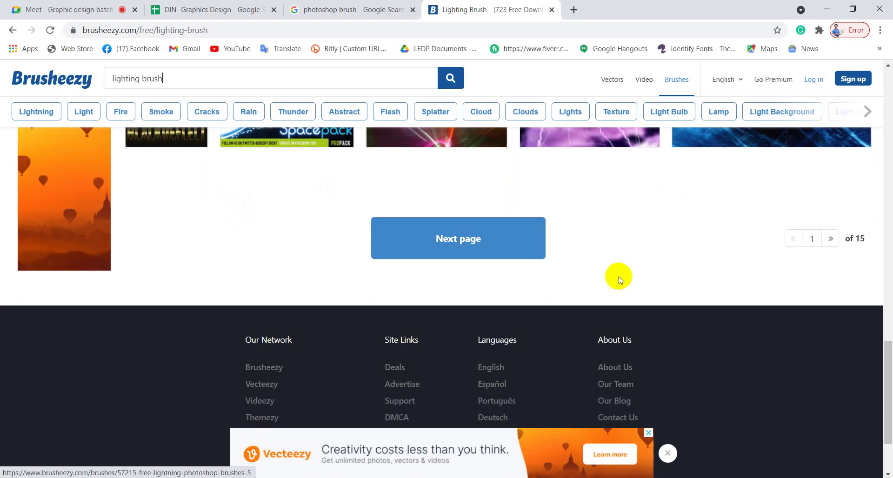
pyautogui.scroll(10, 618, 279)
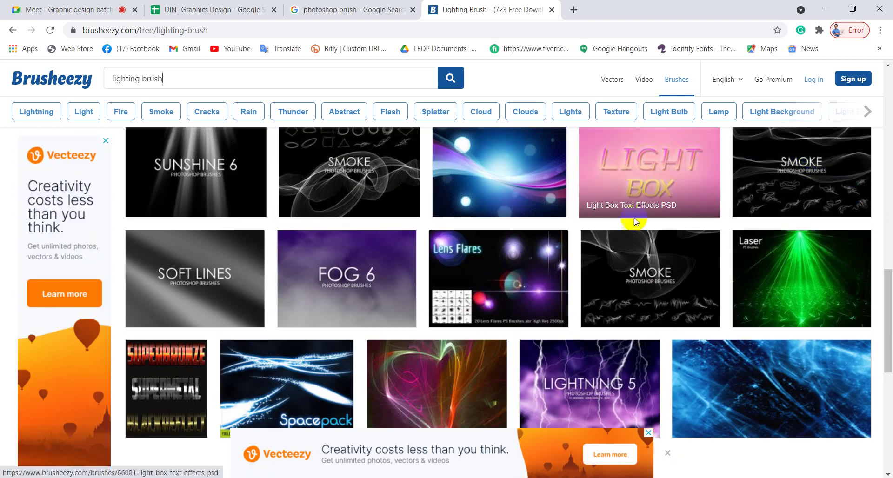
pyautogui.scroll(-6, 372, 289)
pyautogui.scroll(6, 377, 298)
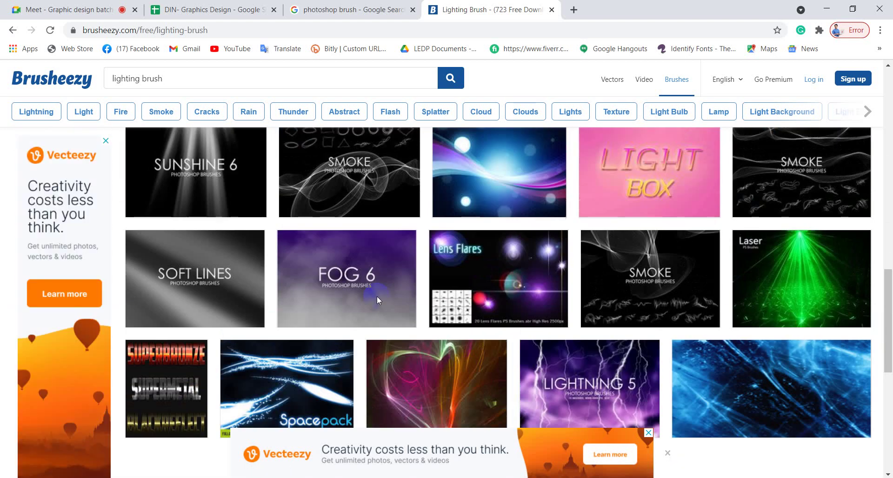
pyautogui.scroll(2, 187, 293)
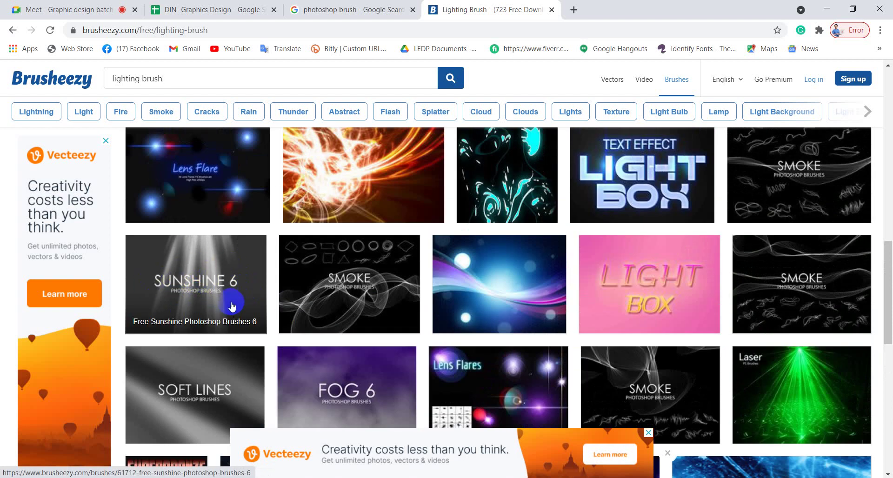
pyautogui.scroll(2, 214, 300)
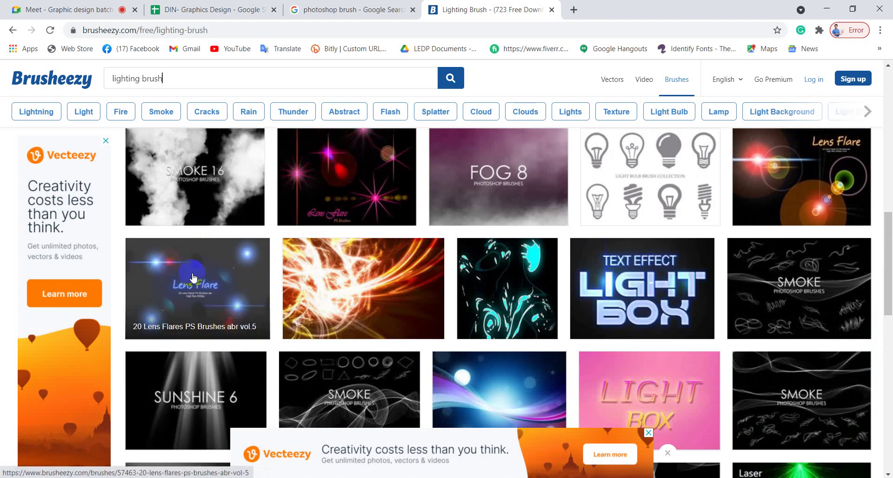
pyautogui.scroll(-4, 554, 331)
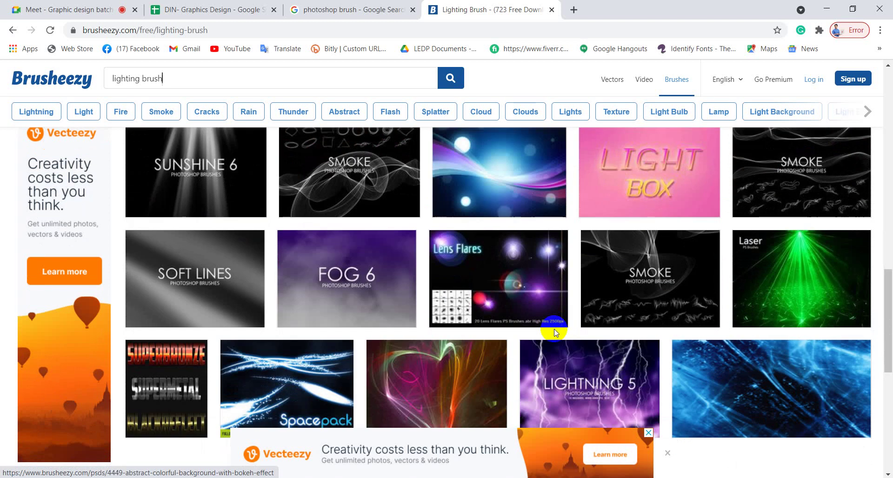
pyautogui.scroll(6, 555, 331)
pyautogui.scroll(-5, 555, 331)
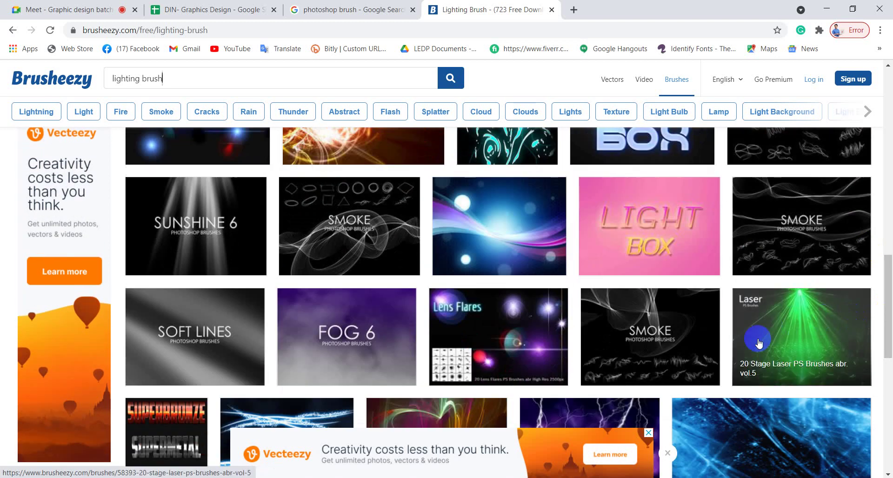
pyautogui.scroll(-3, 759, 342)
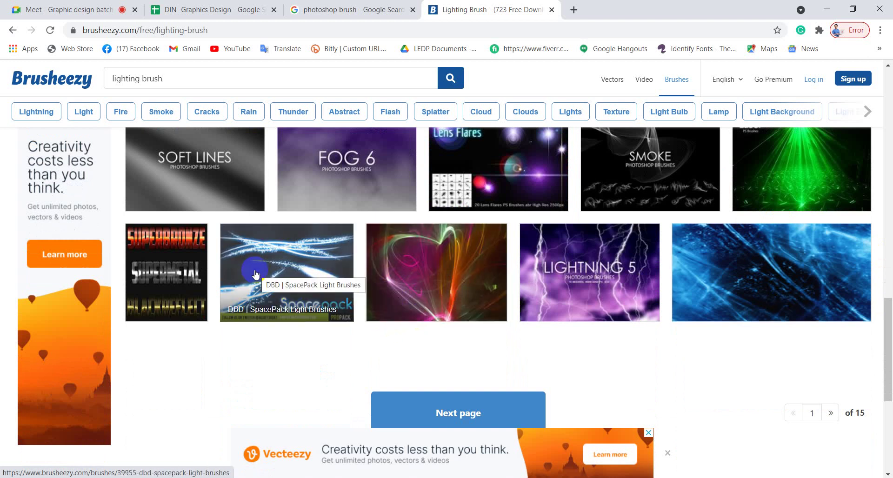
pyautogui.scroll(5, 302, 282)
pyautogui.scroll(-6, 174, 246)
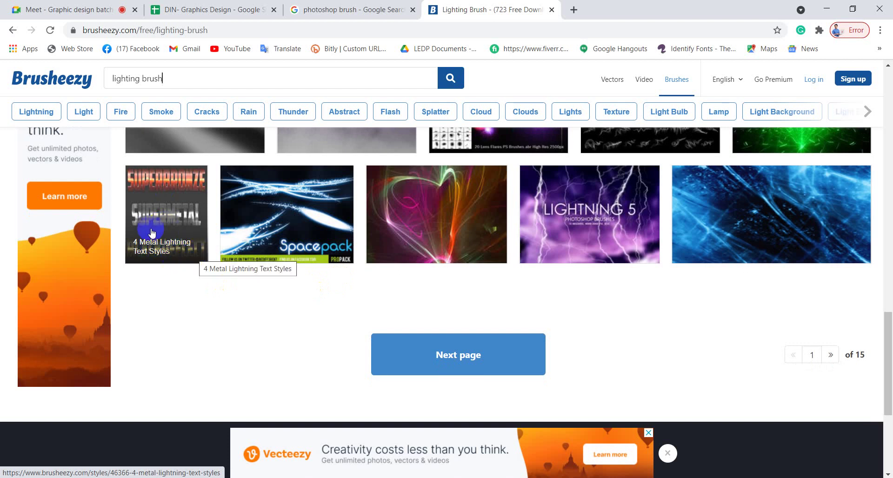
pyautogui.click(169, 238)
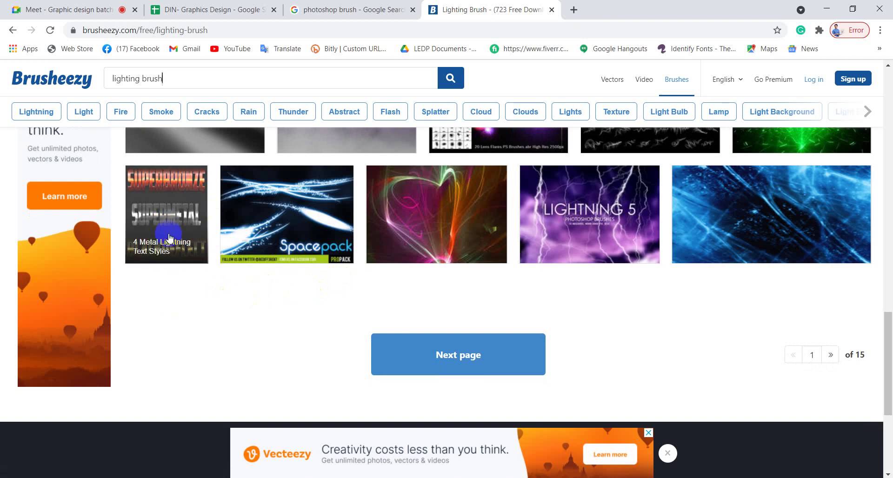
pyautogui.scroll(10, 791, 254)
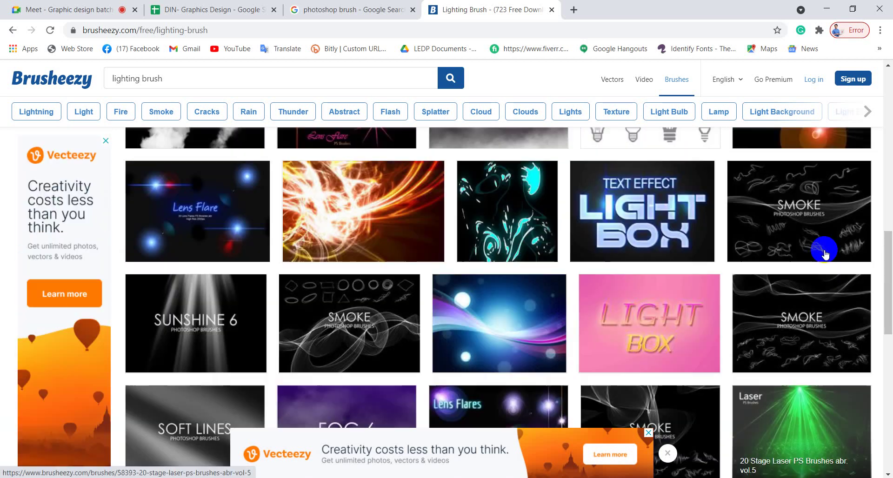
pyautogui.scroll(6, 754, 257)
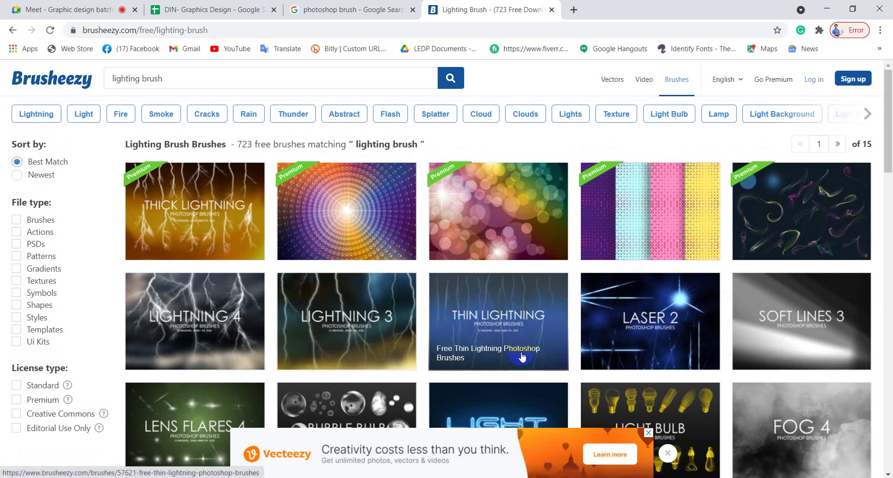
pyautogui.moveTo(191, 78); pyautogui.dragTo(81, 84)
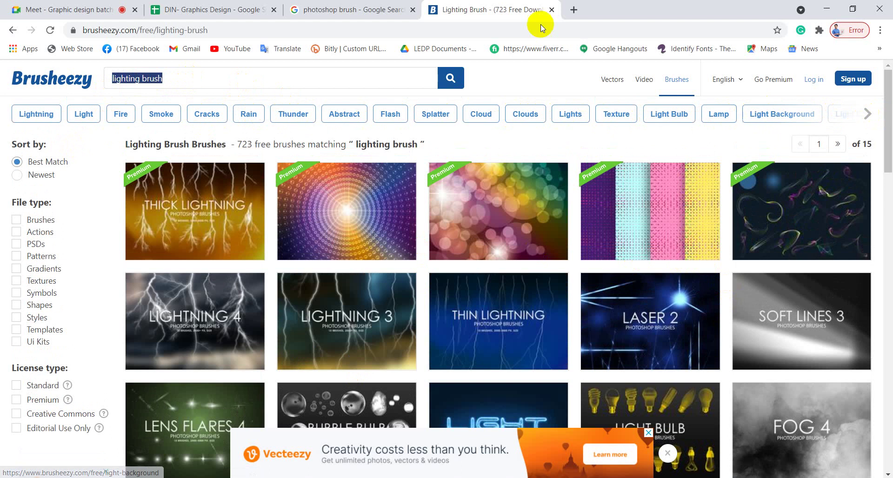
pyautogui.scroll(-9, 423, 298)
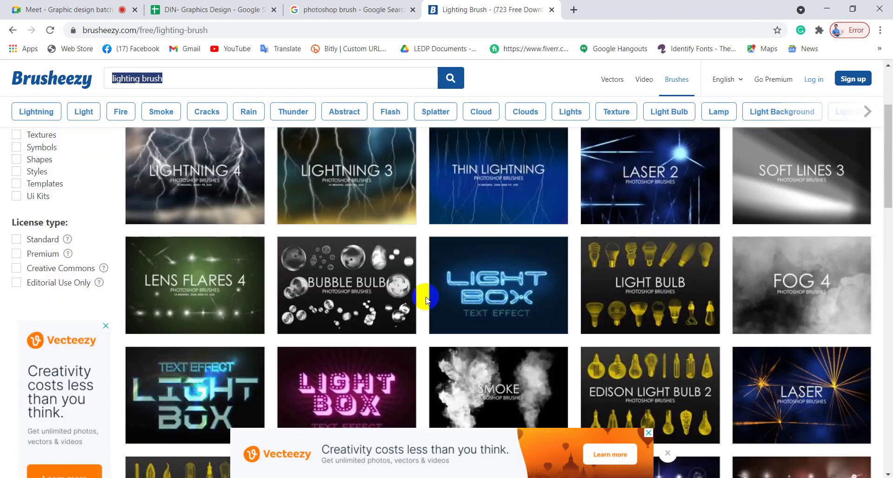
pyautogui.scroll(7, 465, 316)
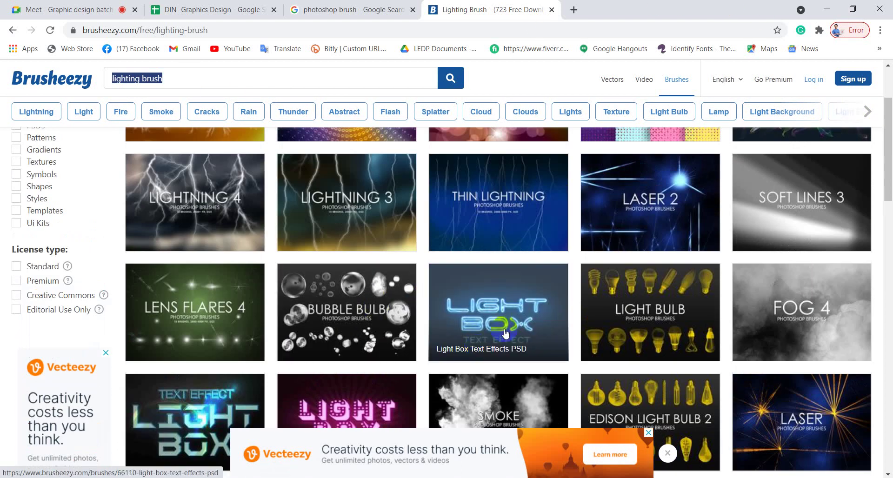
pyautogui.scroll(-4, 531, 345)
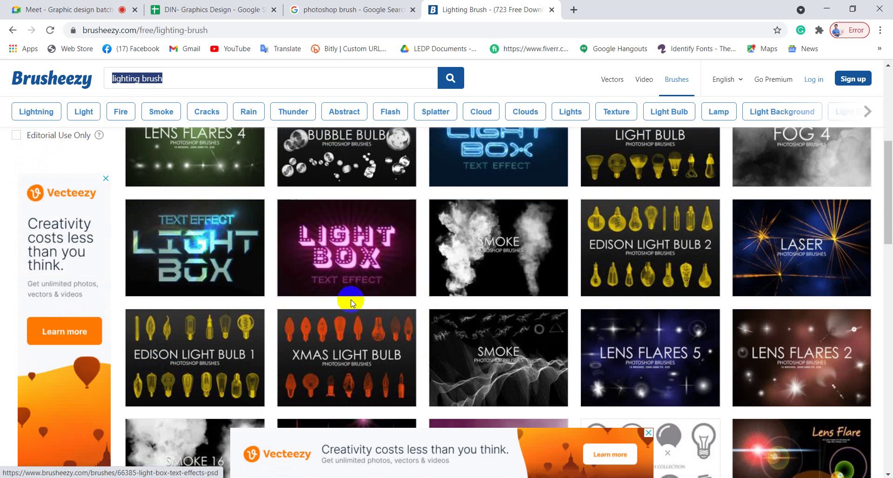
# - Switch back to Photoshop and load the 20 Lens Flare Brushes set into the brush presets
pyautogui.click(828, 10)
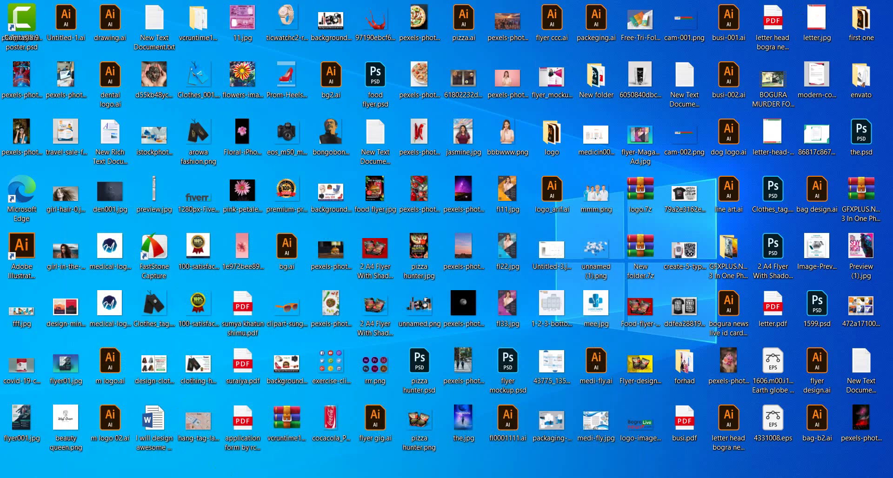
pyautogui.click(284, 470)
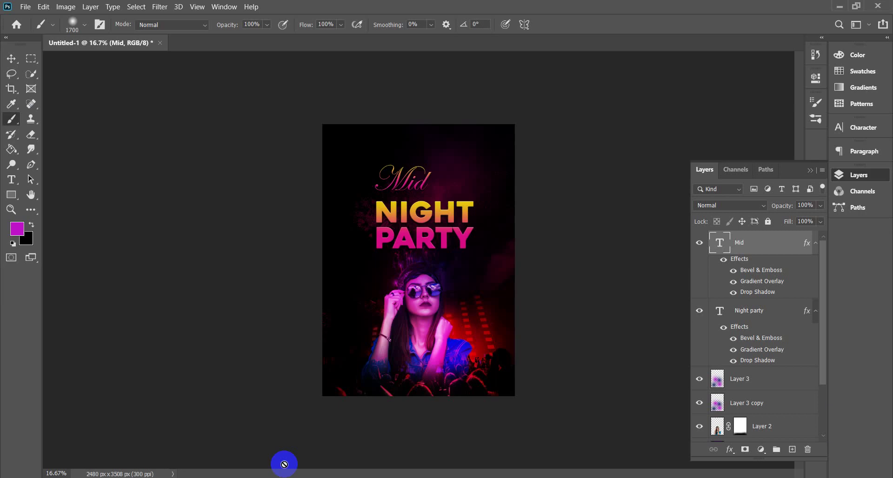
pyautogui.click(86, 26)
pyautogui.click(158, 53)
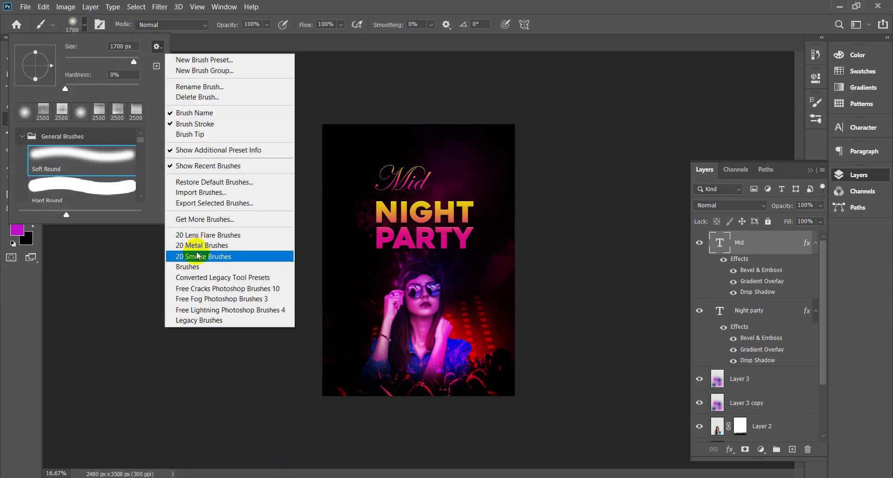
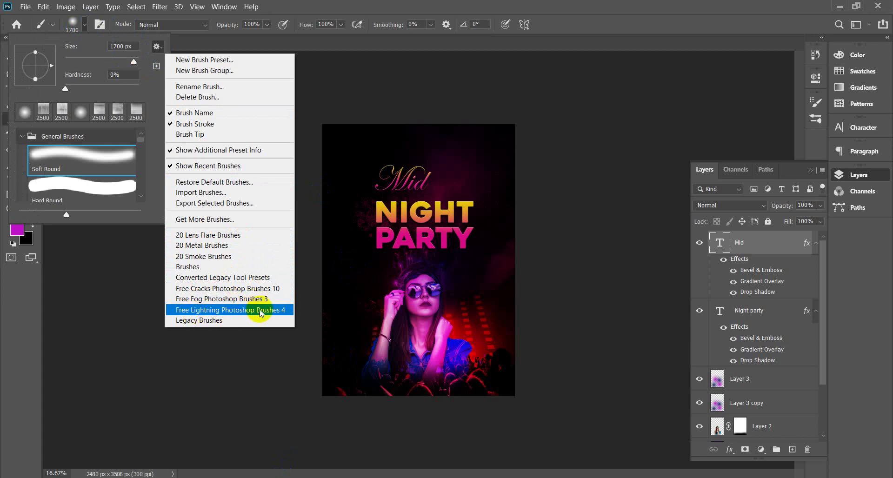
pyautogui.click(215, 236)
pyautogui.click(434, 194)
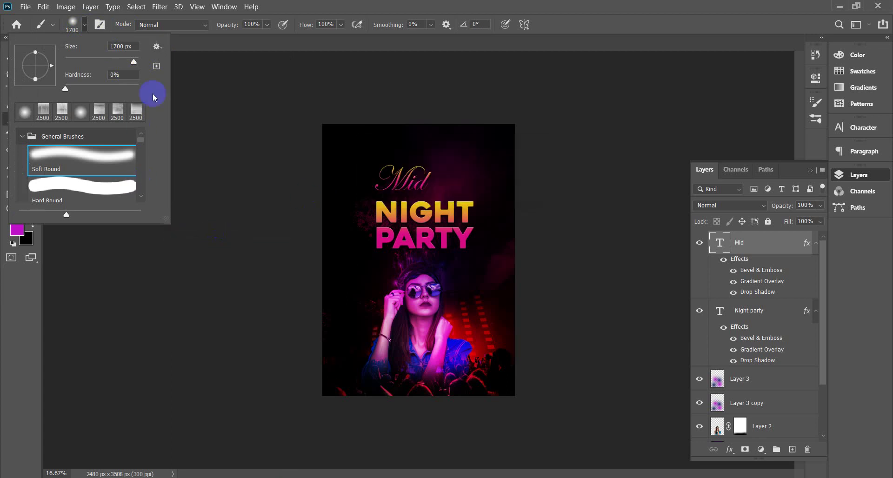
# - Collapse the General Brushes group and delete the 20 Metal Brushes group from the brush presets
pyautogui.scroll(-2, 75, 168)
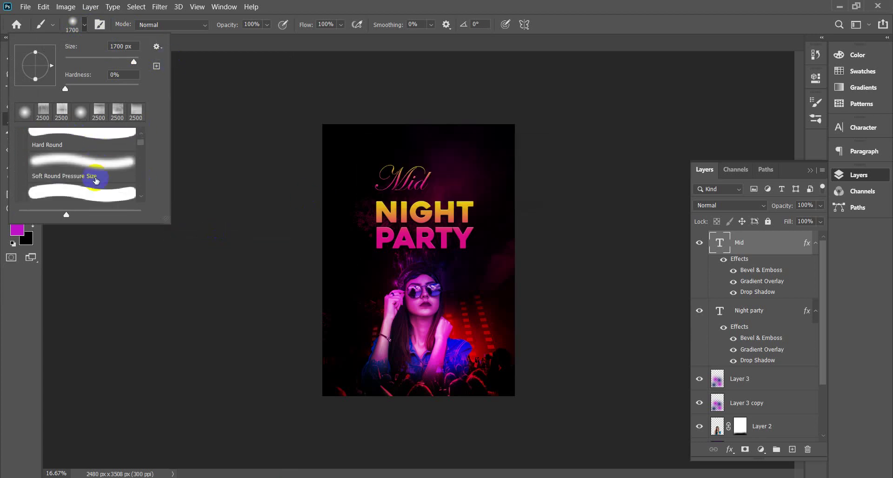
pyautogui.scroll(2, 70, 174)
pyautogui.click(25, 141)
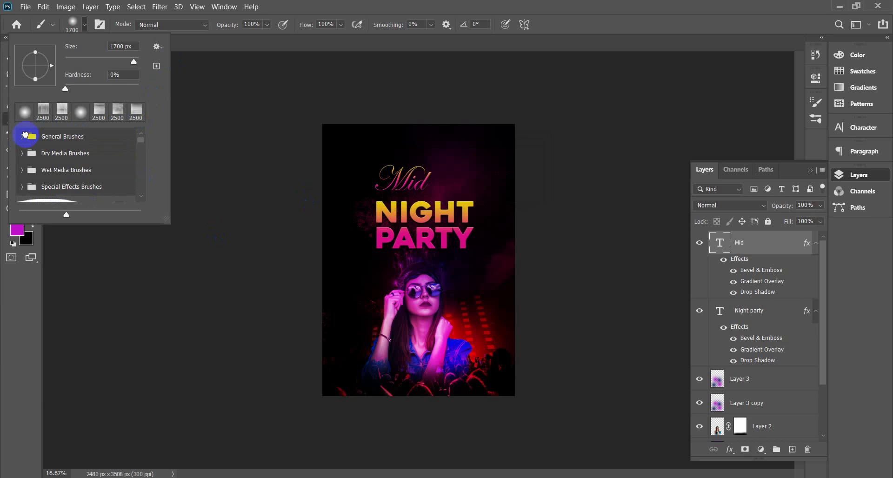
pyautogui.scroll(-1, 128, 175)
pyautogui.scroll(-5, 81, 163)
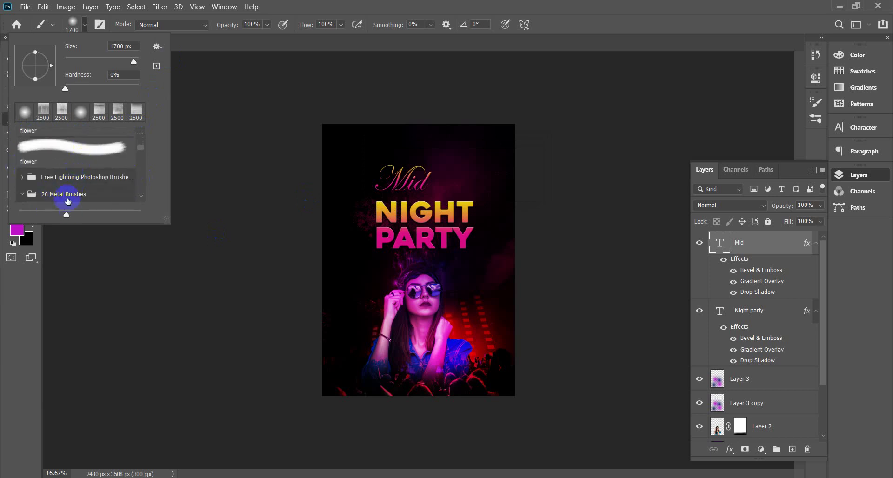
pyautogui.click(64, 193)
pyautogui.rightClick(64, 194)
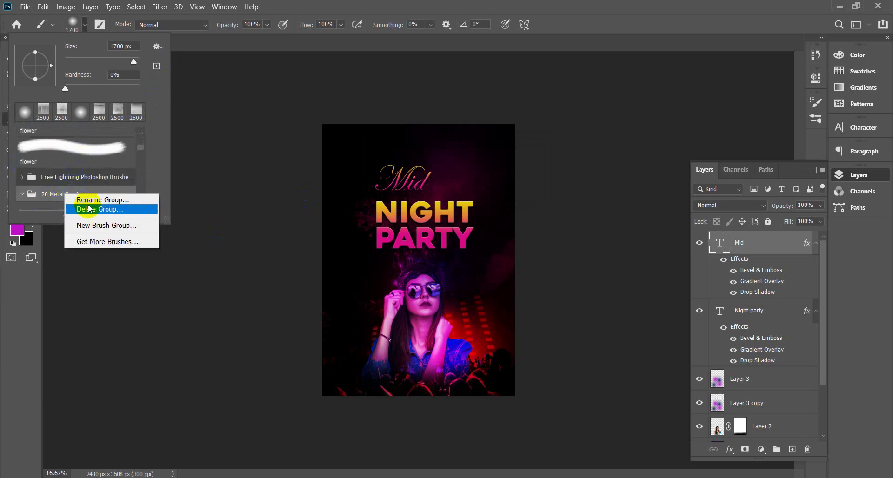
pyautogui.click(93, 209)
pyautogui.click(431, 200)
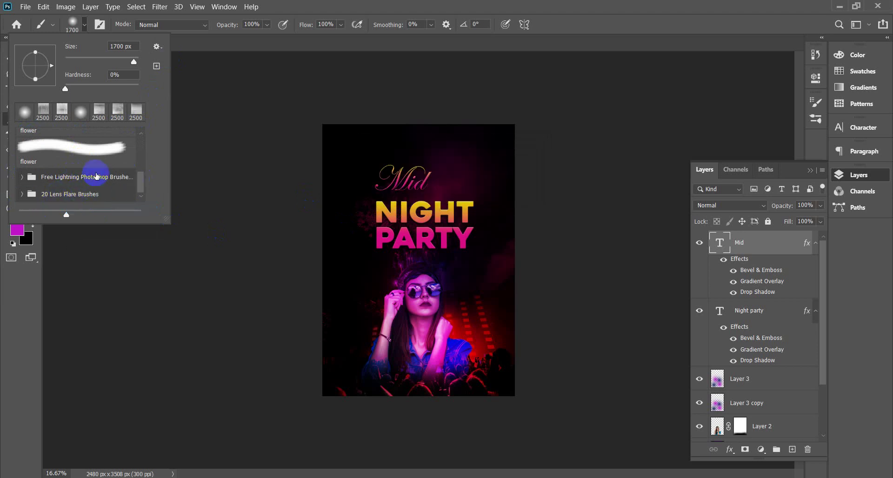
# - Expand the 20 Lens Flare Brushes group and select the Lens Flare 20 brush
pyautogui.click(66, 195)
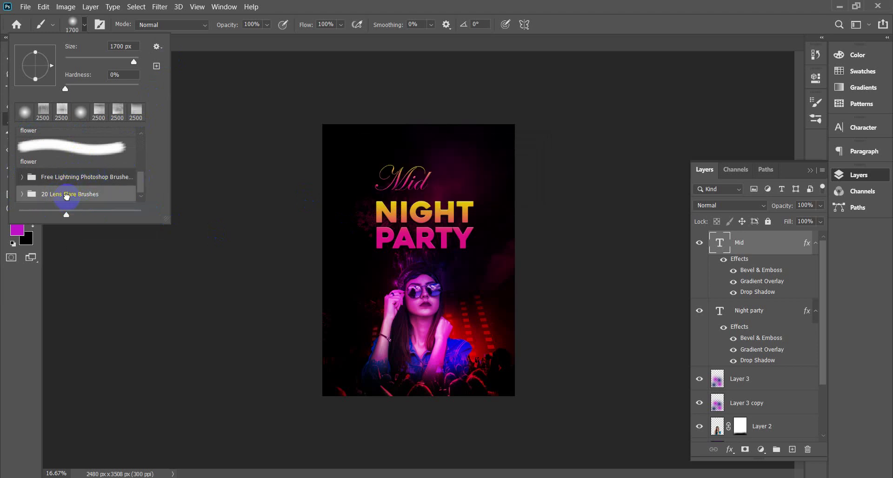
pyautogui.click(22, 195)
pyautogui.scroll(-5, 112, 181)
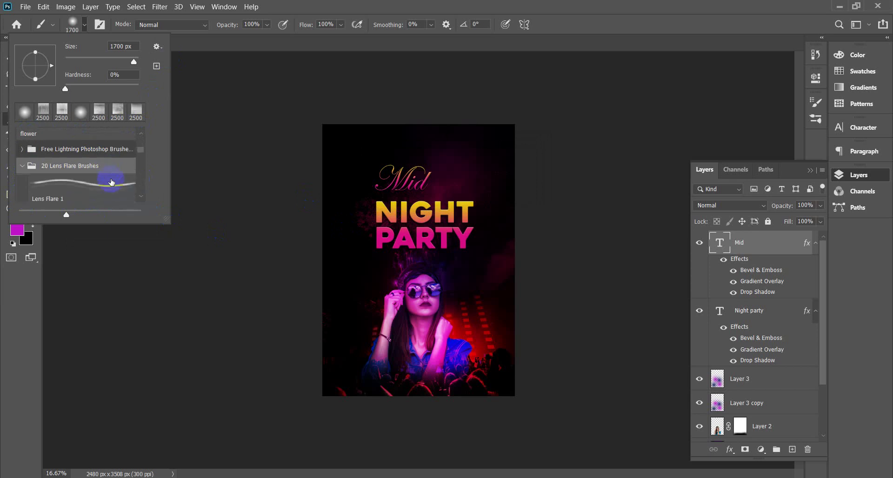
pyautogui.scroll(-9, 112, 181)
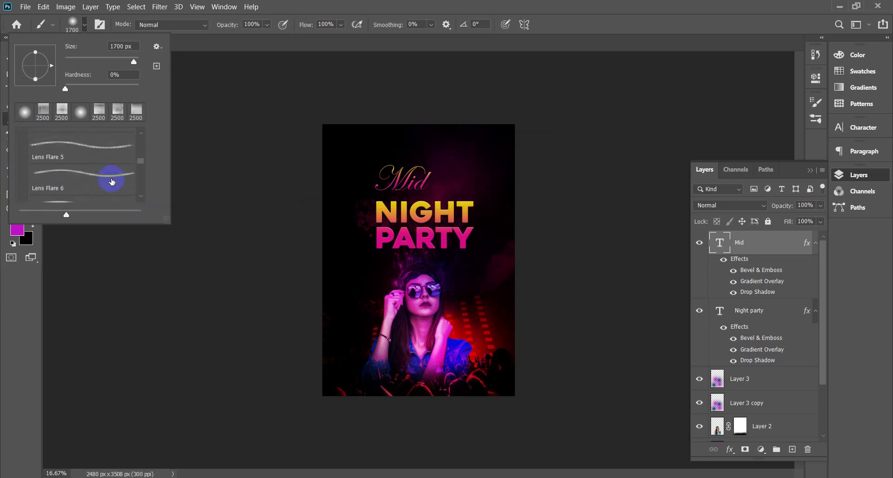
pyautogui.scroll(-6, 112, 182)
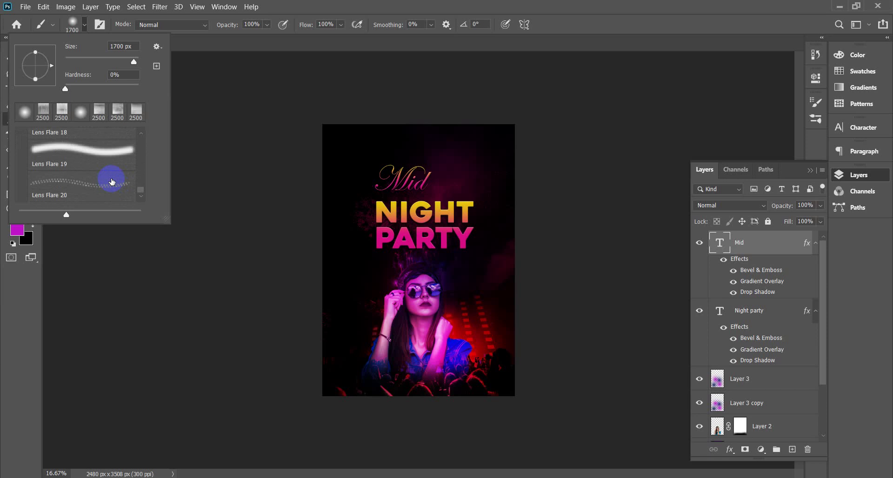
pyautogui.click(111, 182)
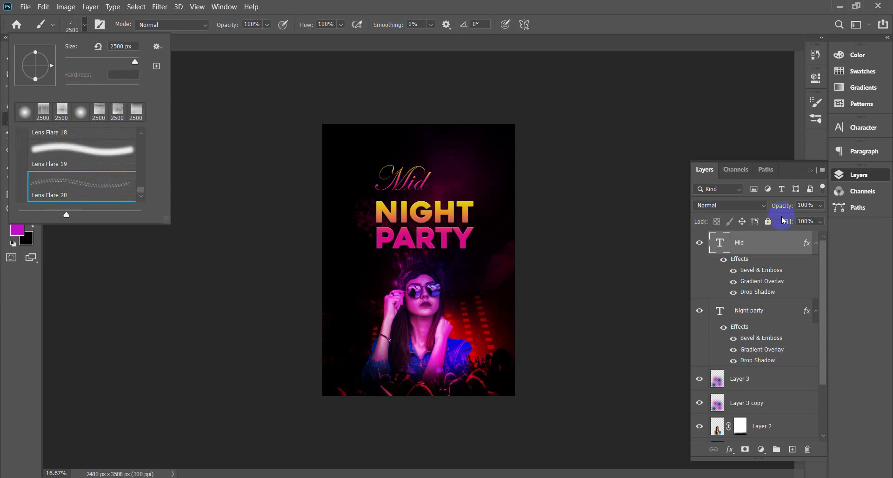
# - Add a new layer above the Mid text layer and undo the trial brush dabs on it
pyautogui.click(795, 439)
pyautogui.click(793, 449)
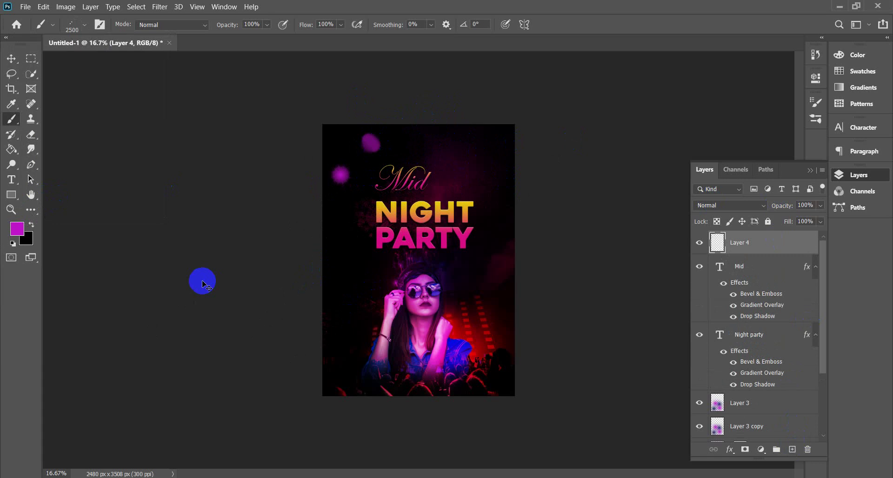
pyautogui.hotkey('ctrl', 'z')
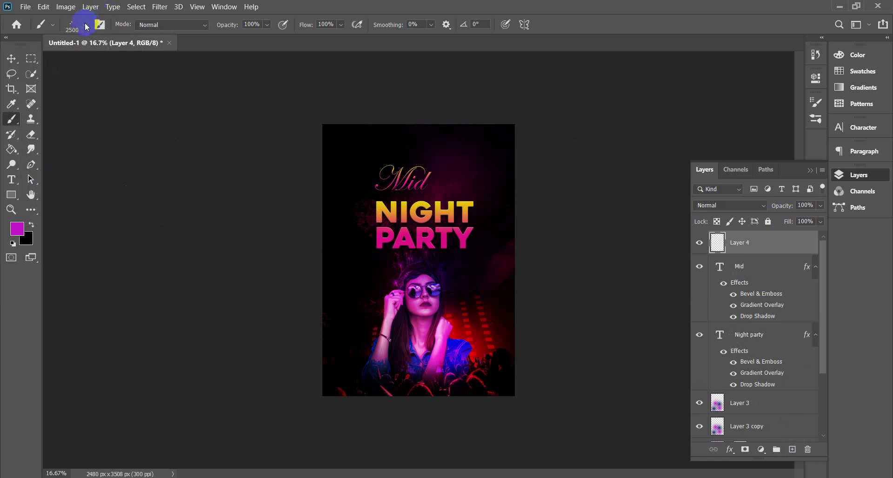
# - Select the Lens Flare 19 brush and stamp a 2500 px purple flare over the upper-left part of the poster on the new layer
pyautogui.click(85, 26)
pyautogui.click(100, 149)
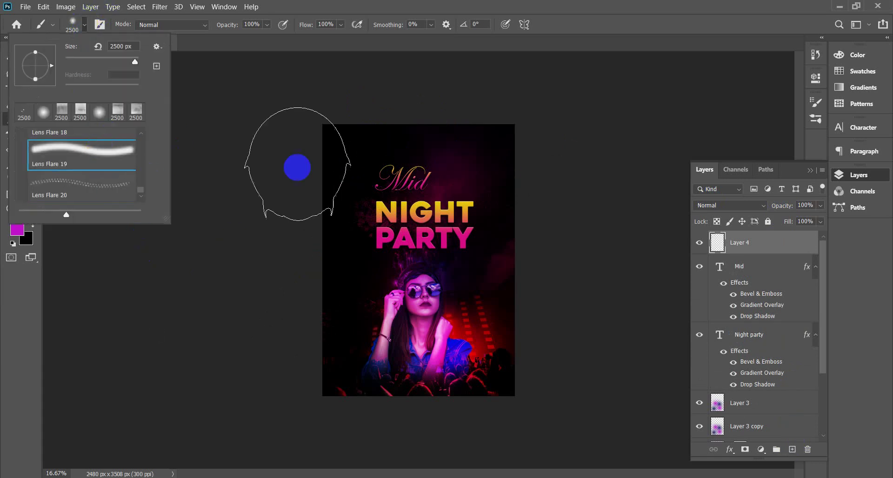
pyautogui.click(352, 198)
pyautogui.click(356, 205)
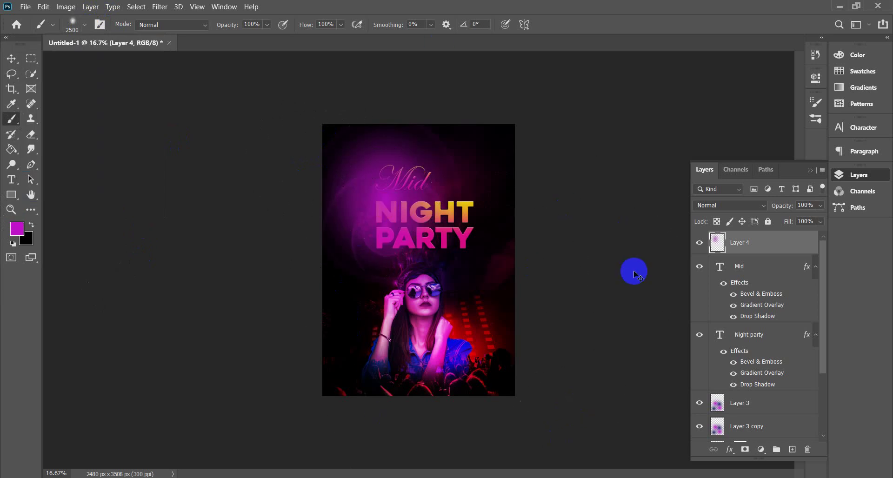
# - Undo the last flare and stamp a 2500 px purple flare with the Lens Flare 18 brush around the Mid text on Layer 4
pyautogui.hotkey('ctrl', 'z')
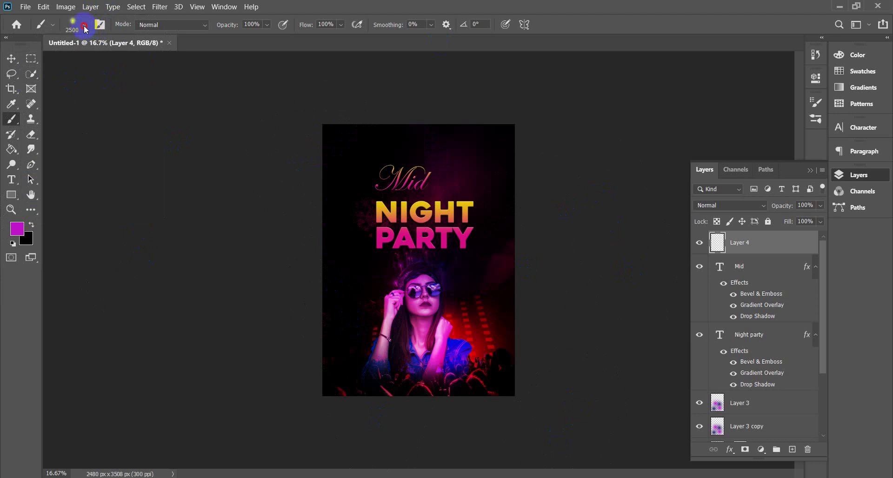
pyautogui.click(85, 25)
pyautogui.scroll(2, 94, 187)
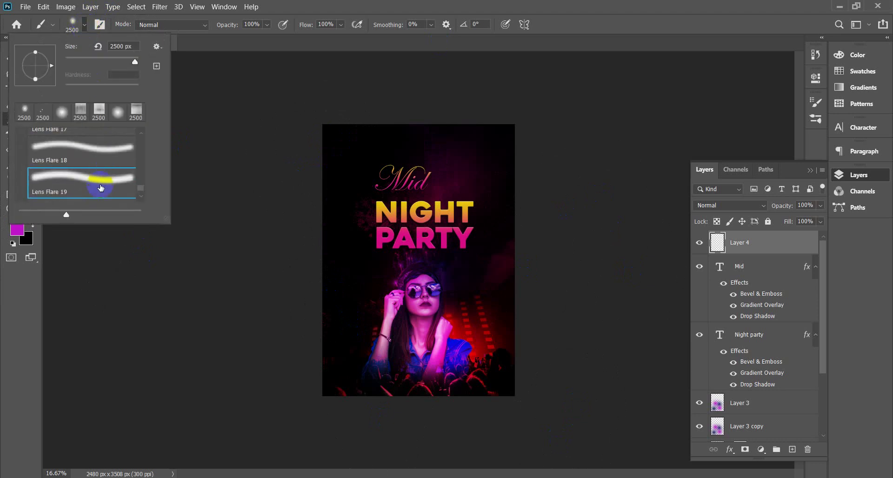
pyautogui.click(86, 147)
pyautogui.click(387, 191)
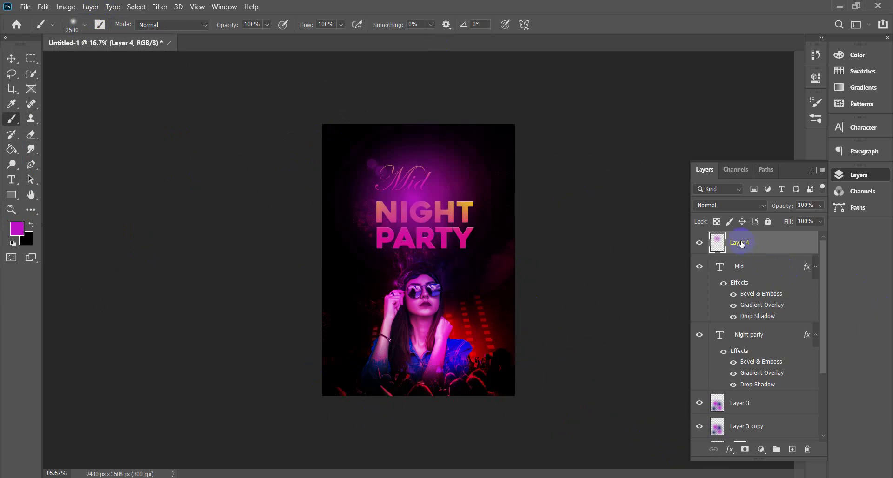
# - Try moving Layer 4 below the Night party text layer, and undo both the move and the flare stamp
pyautogui.moveTo(741, 244); pyautogui.dragTo(771, 396)
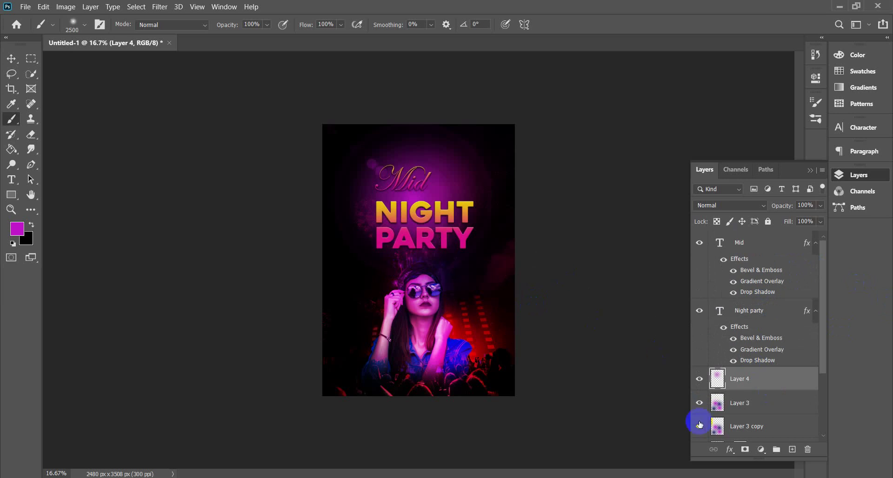
pyautogui.hotkey('ctrl', 'z')
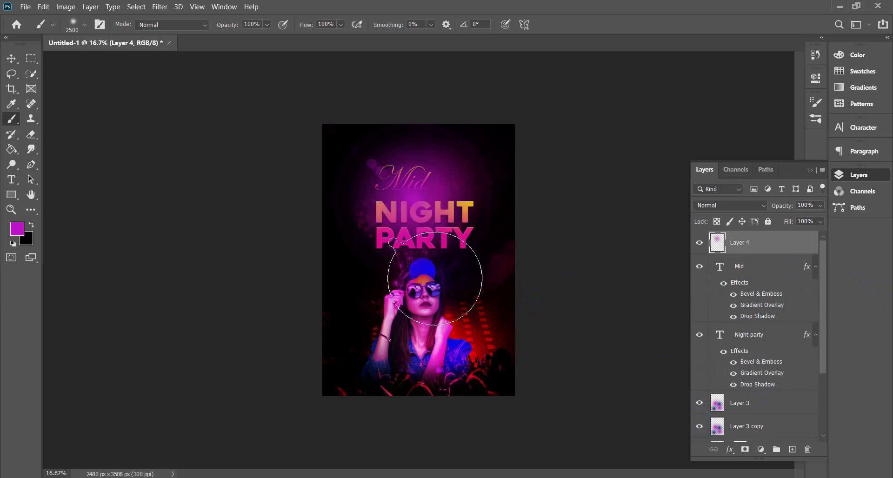
pyautogui.hotkey('ctrl', 'z')
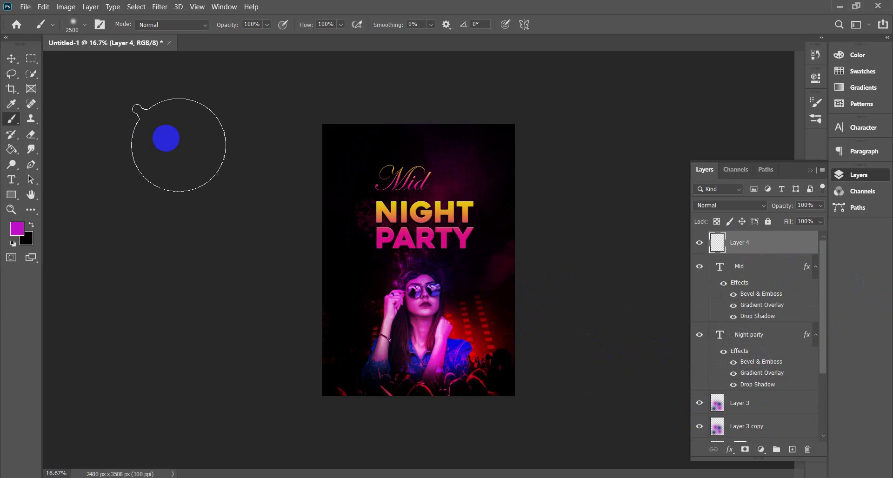
# - Select the Lens Flare 16 brush, try a 2500 px purple flare over the PARTY text, and undo the stamp
pyautogui.click(84, 24)
pyautogui.scroll(2, 134, 193)
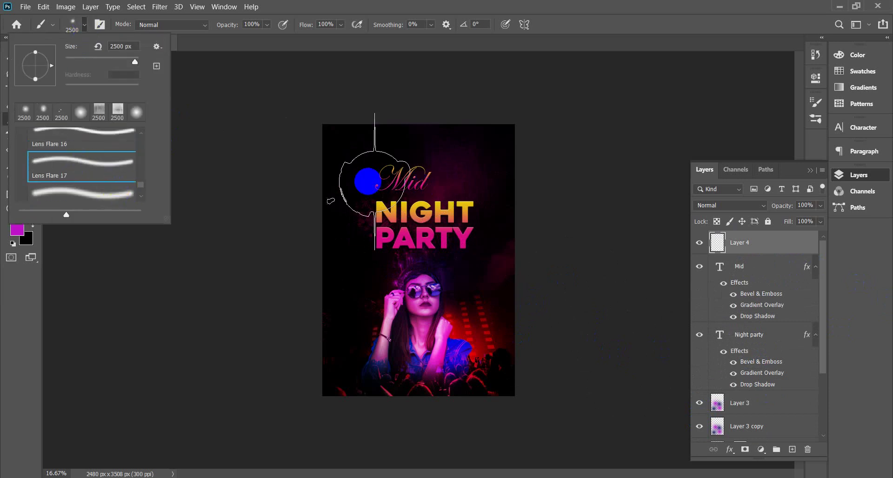
pyautogui.click(45, 178)
pyautogui.click(70, 157)
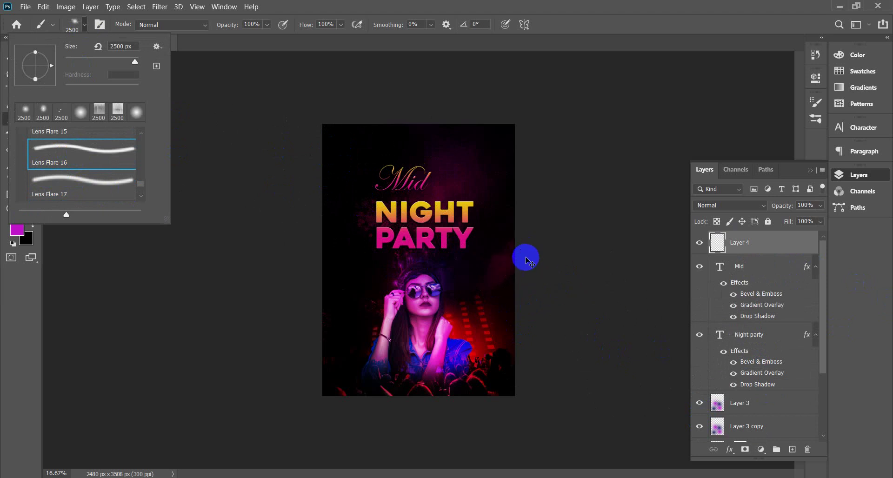
pyautogui.hotkey('ctrl', '+')
pyautogui.hotkey('ctrl', '+')
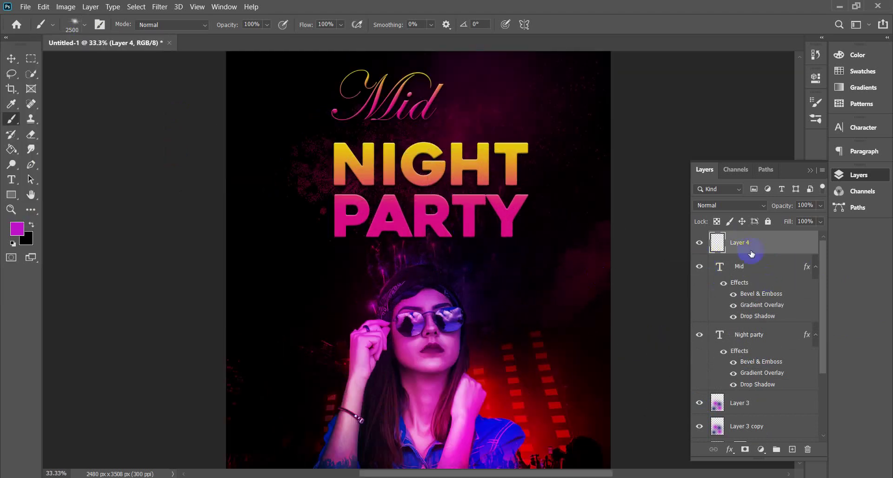
pyautogui.click(426, 192)
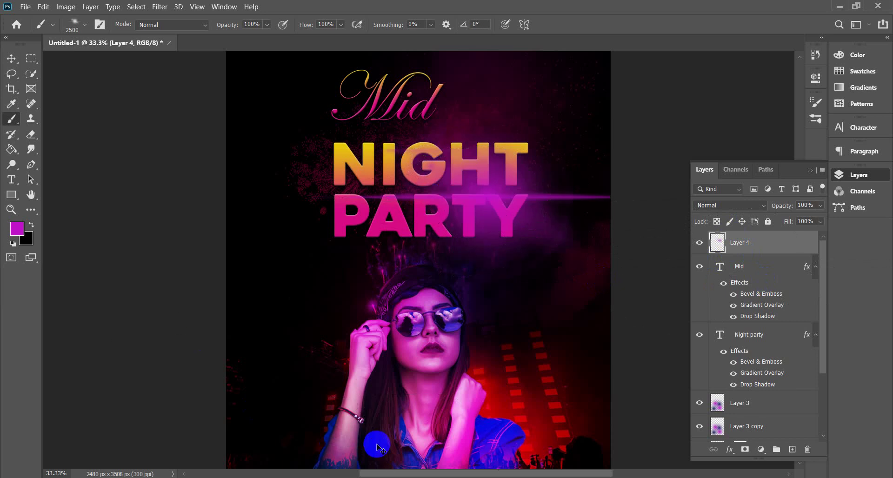
pyautogui.hotkey('ctrl', 'z')
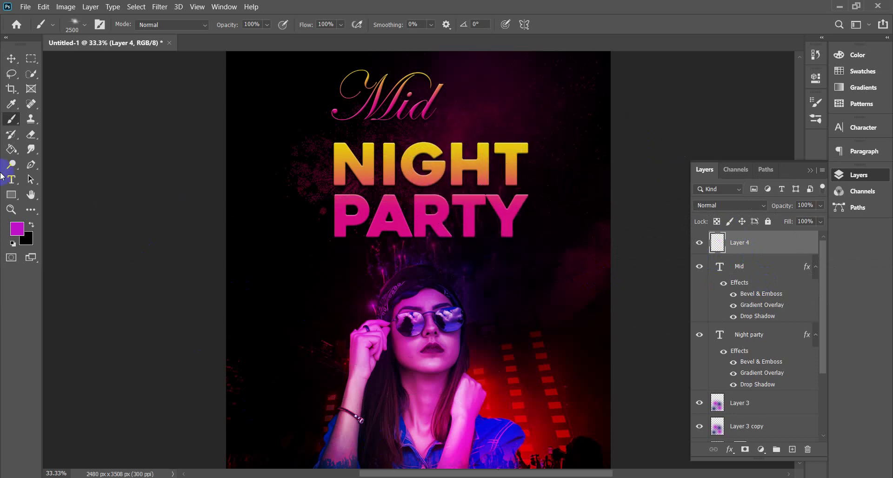
# - Sample the yellow at the top of the NIGHT lettering as the foreground color
pyautogui.click(23, 230)
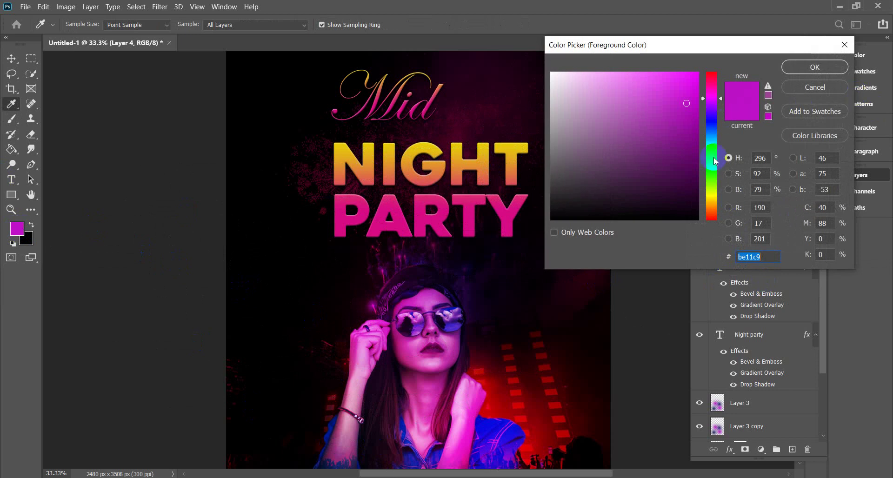
pyautogui.click(837, 93)
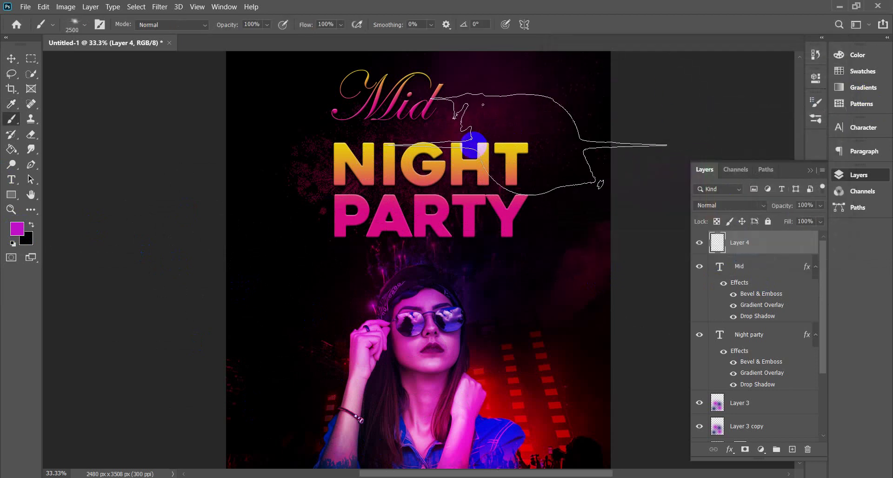
pyautogui.keyDown('alt'); pyautogui.click(528, 142); pyautogui.keyUp('alt')
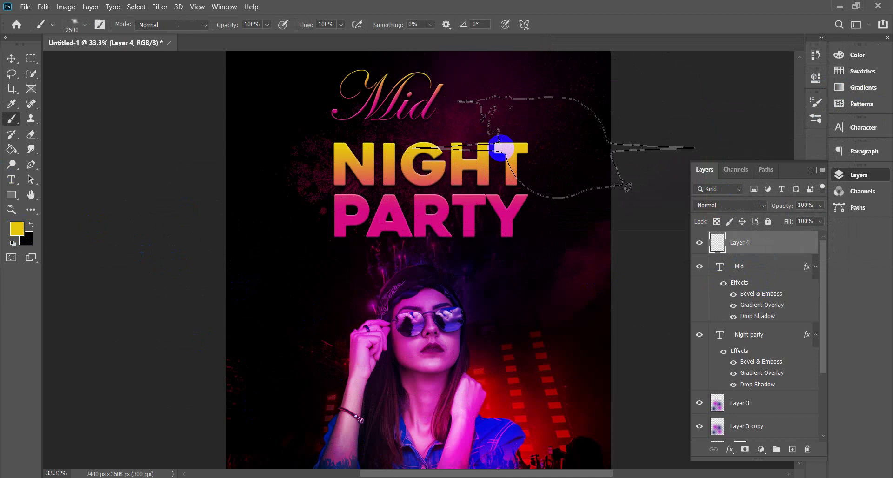
# - Reduce the Lens Flare 16 brush size to 600 px
pyautogui.press('[')
pyautogui.press('[')
pyautogui.press('[')
pyautogui.press('[')
pyautogui.press('[')
pyautogui.press('[')
pyautogui.press('[')
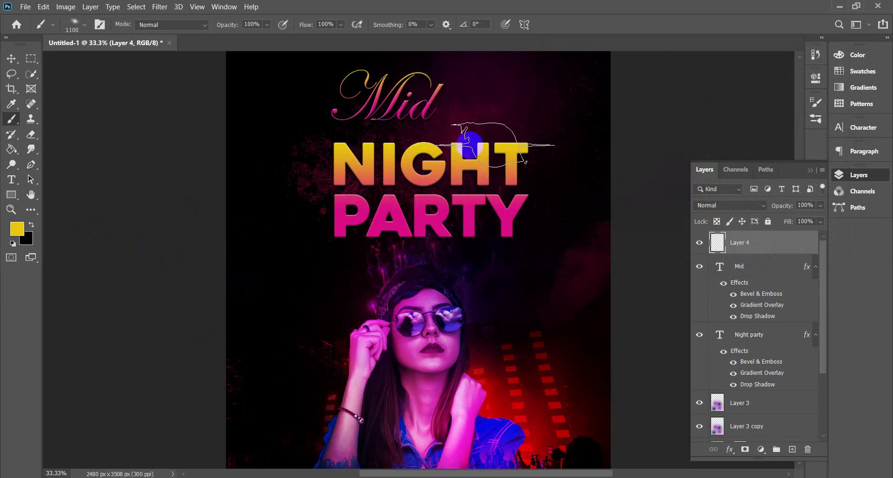
pyautogui.press('[')
pyautogui.press('[')
pyautogui.press('[')
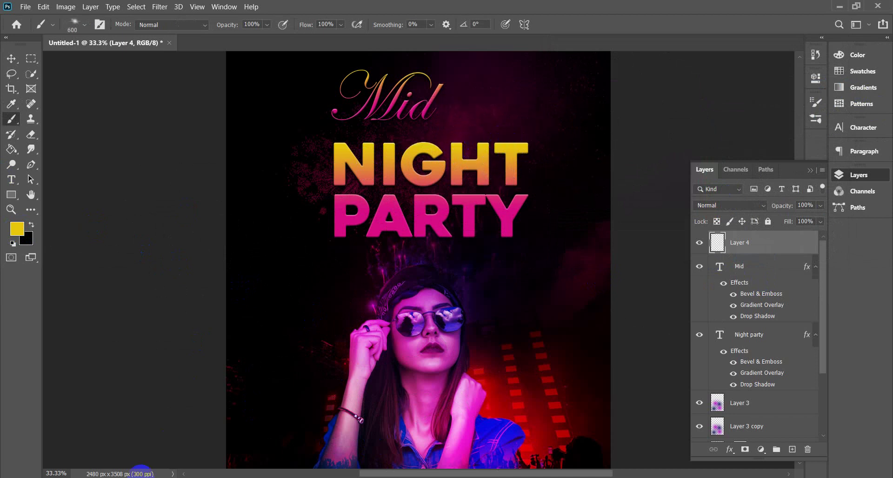
pyautogui.click(96, 425)
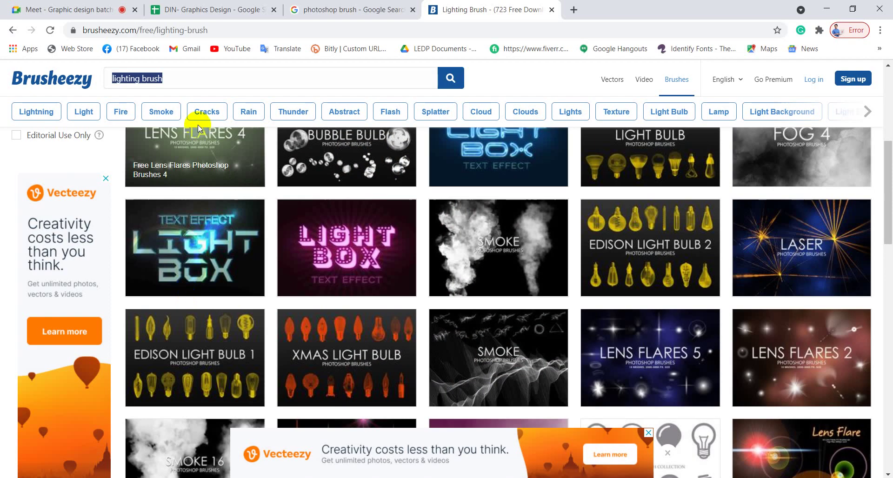
pyautogui.click(63, 3)
pyautogui.click(122, 80)
pyautogui.click(236, 473)
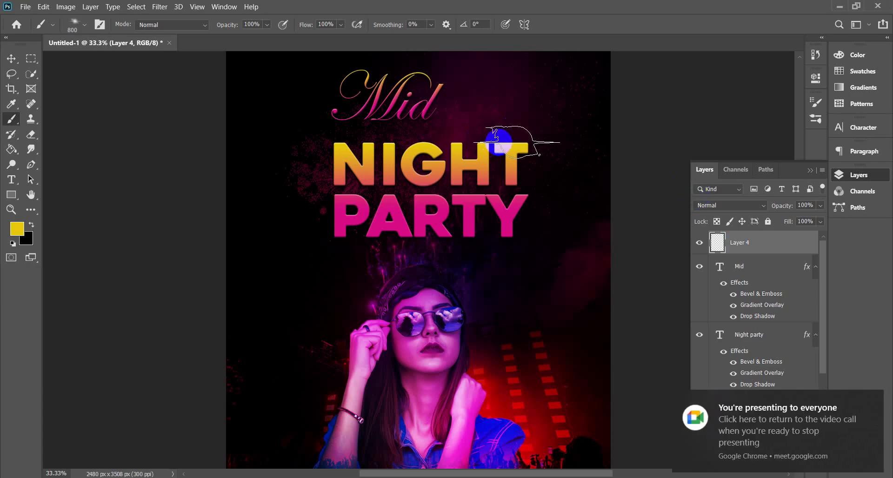
# - Try 800 px yellow flares above the T of NIGHT and below the end of PARTY, and undo them
pyautogui.click(496, 136)
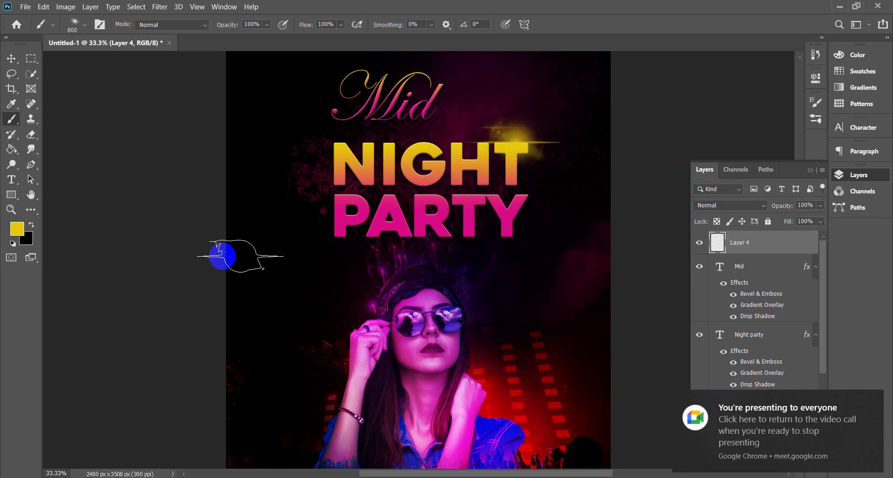
pyautogui.hotkey('ctrl', '+')
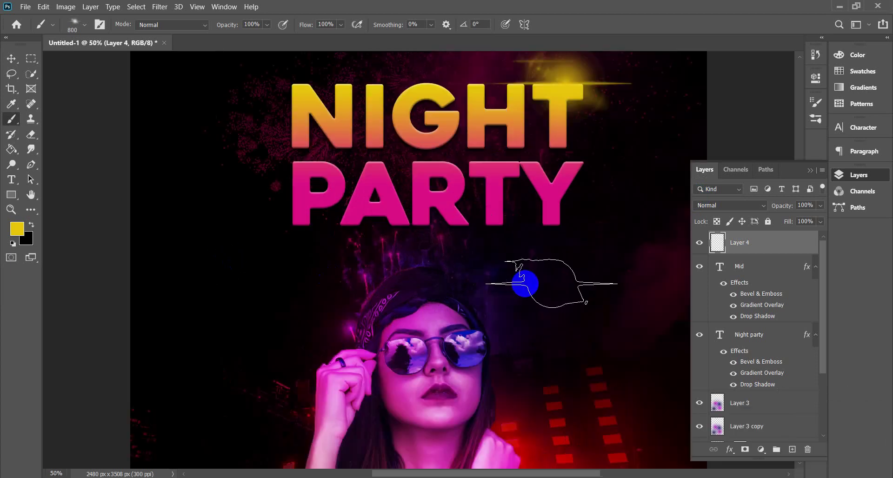
pyautogui.hotkey('ctrl', '-')
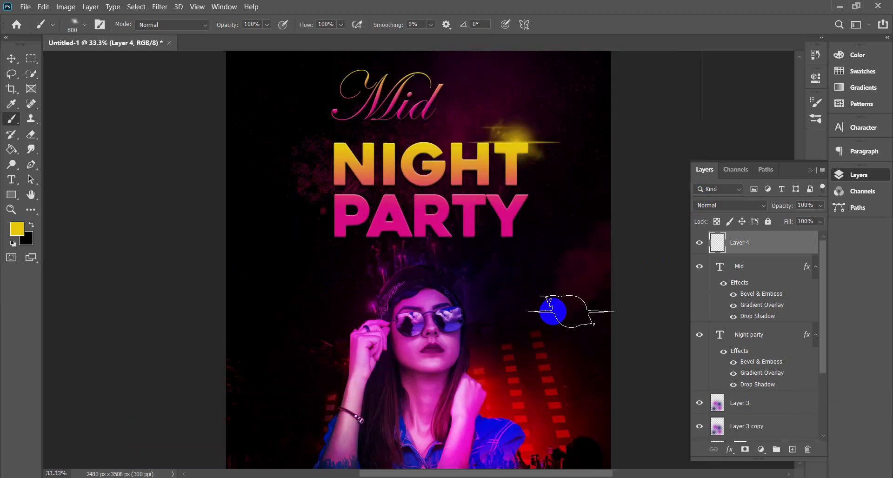
pyautogui.moveTo(553, 313); pyautogui.dragTo(514, 320)
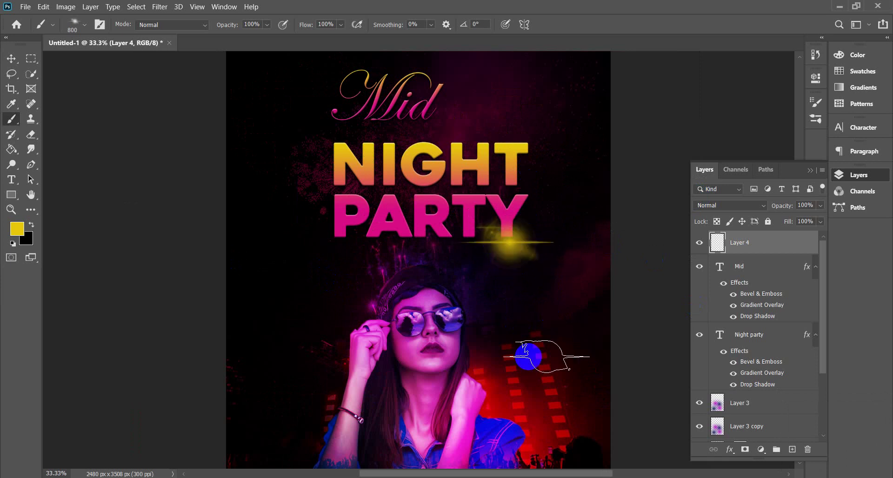
pyautogui.hotkey('ctrl', 'z')
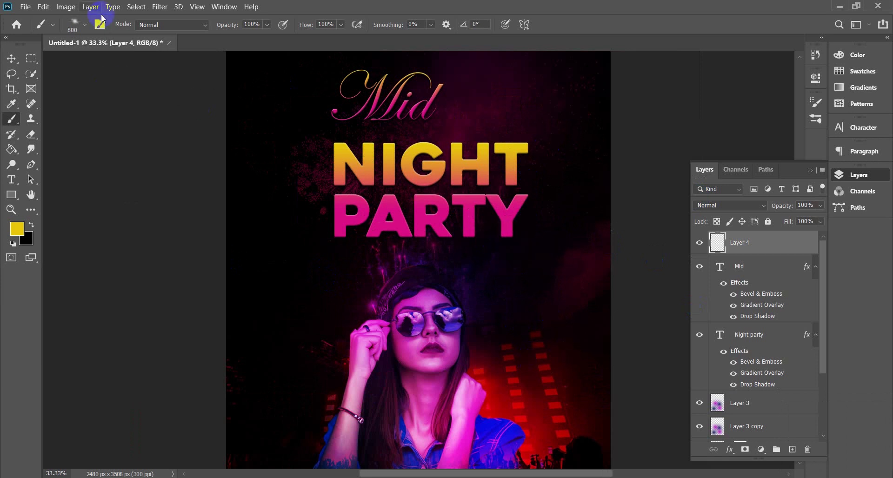
# - Select the Lens Flare 15 brush, try a 2500 px yellow star flare over the end of PARTY, and undo it
pyautogui.click(86, 26)
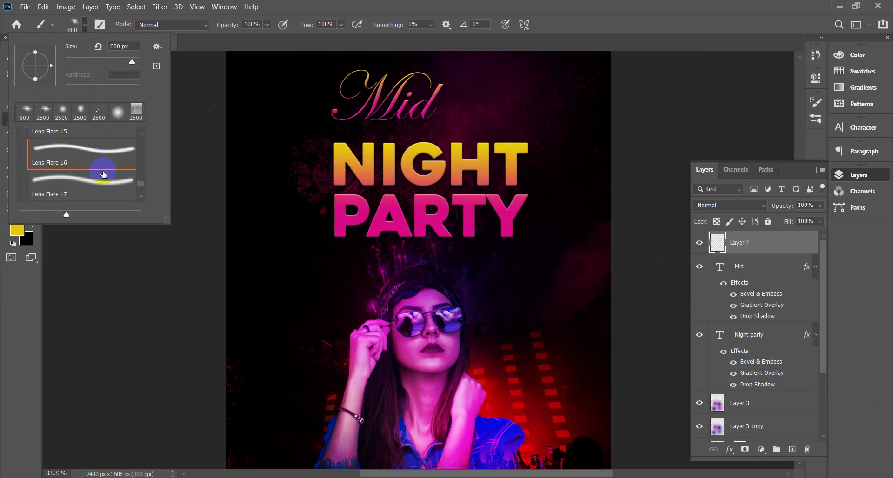
pyautogui.scroll(1, 104, 174)
pyautogui.scroll(1, 99, 174)
pyautogui.click(91, 145)
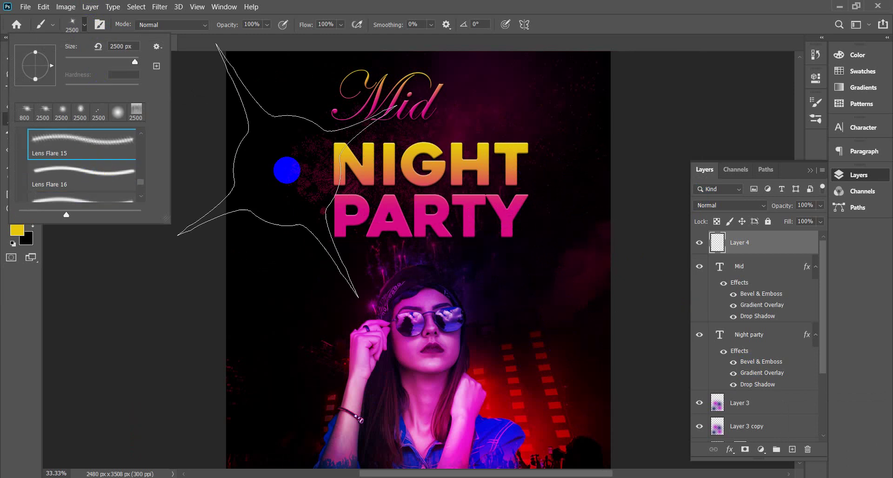
pyautogui.click(493, 207)
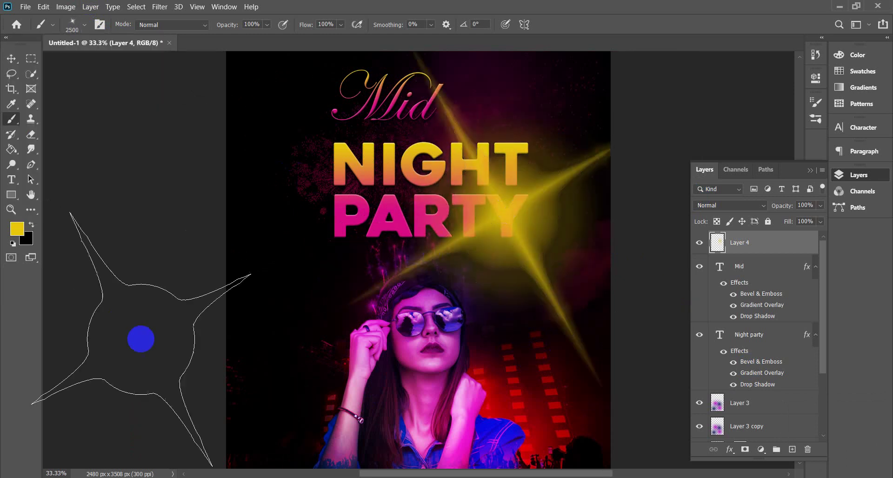
pyautogui.hotkey('ctrl', 'z')
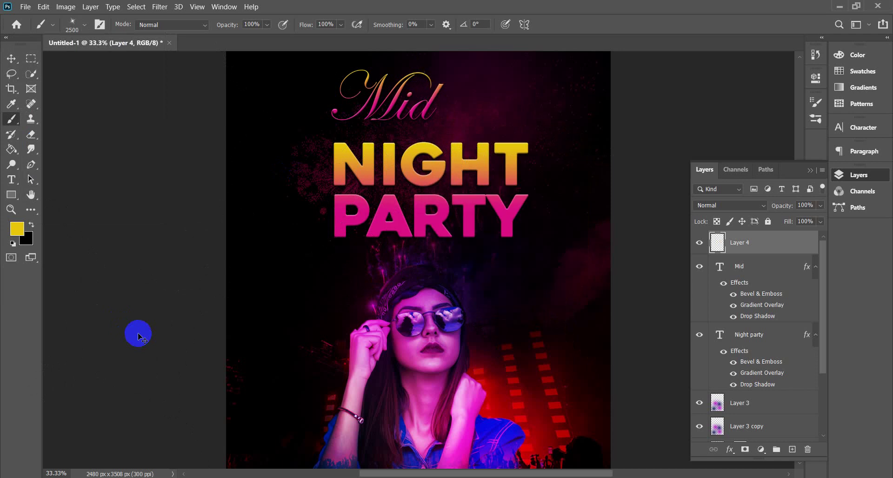
# - Try out the Lens Flare 14, 13, 12, 11 and 10 brushes one after another to compare their tip shapes
pyautogui.click(84, 24)
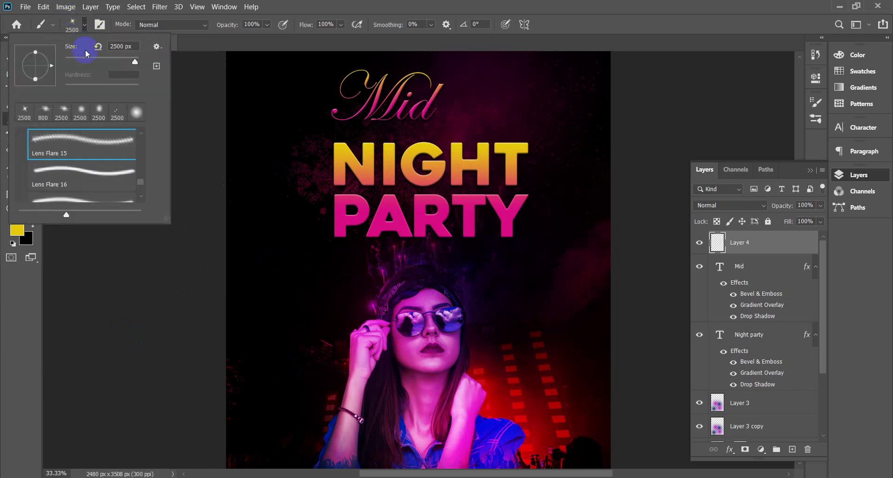
pyautogui.scroll(2, 96, 198)
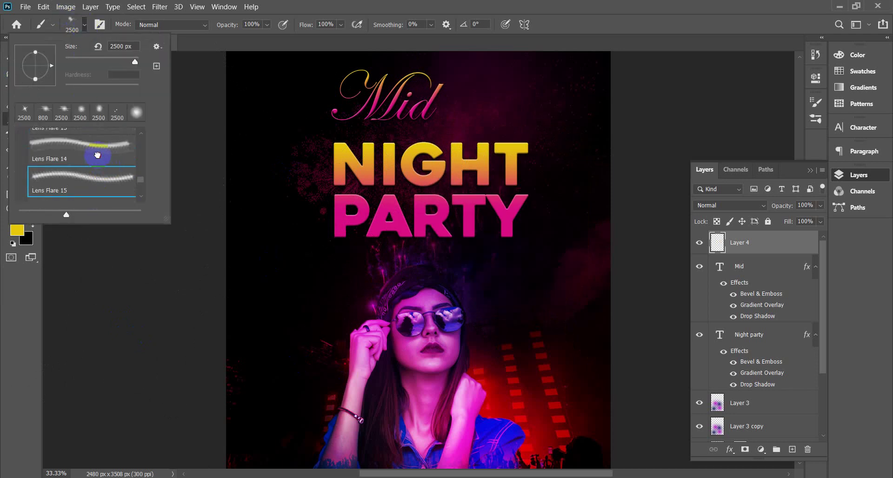
pyautogui.click(97, 155)
pyautogui.scroll(1, 89, 162)
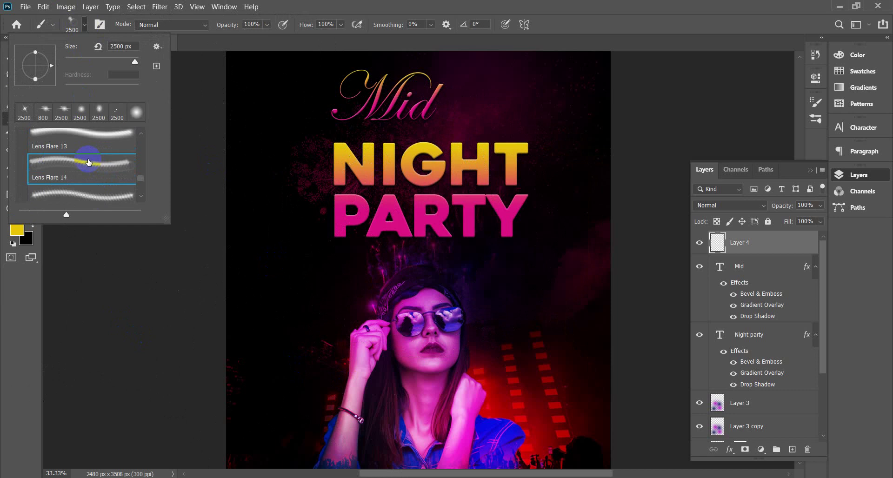
pyautogui.click(93, 140)
pyautogui.scroll(1, 76, 161)
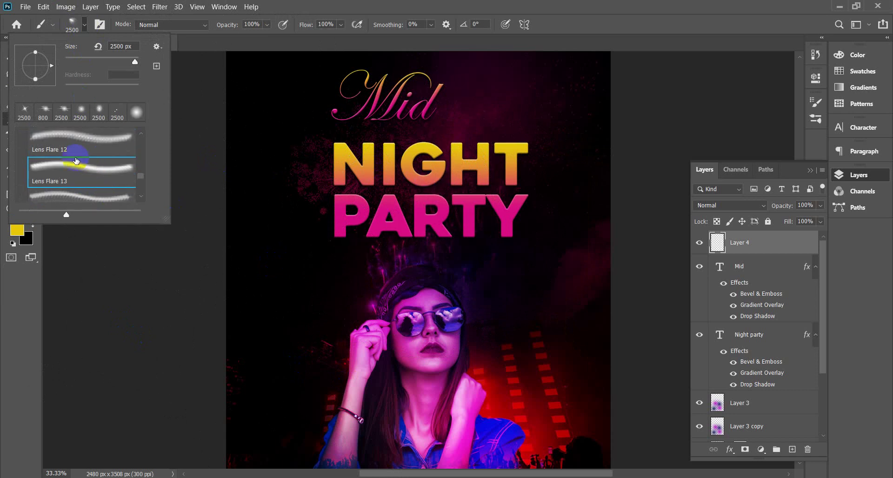
pyautogui.click(89, 136)
pyautogui.scroll(1, 104, 157)
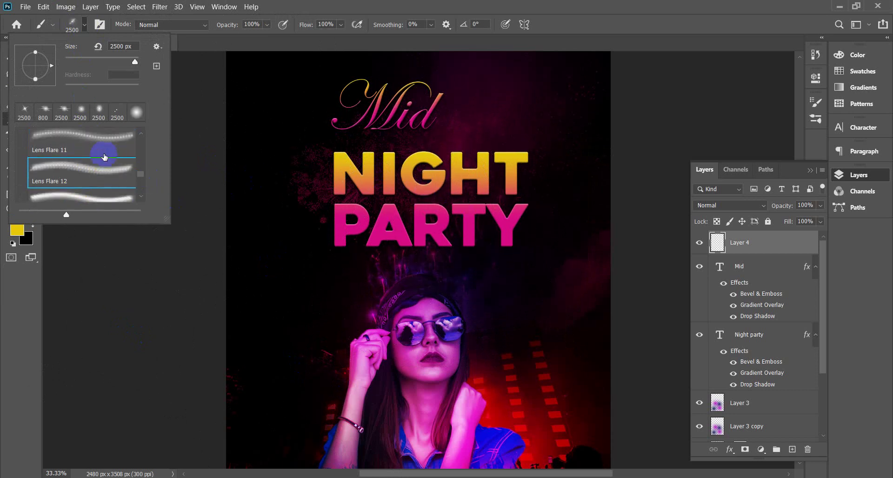
pyautogui.click(83, 148)
pyautogui.scroll(1, 74, 163)
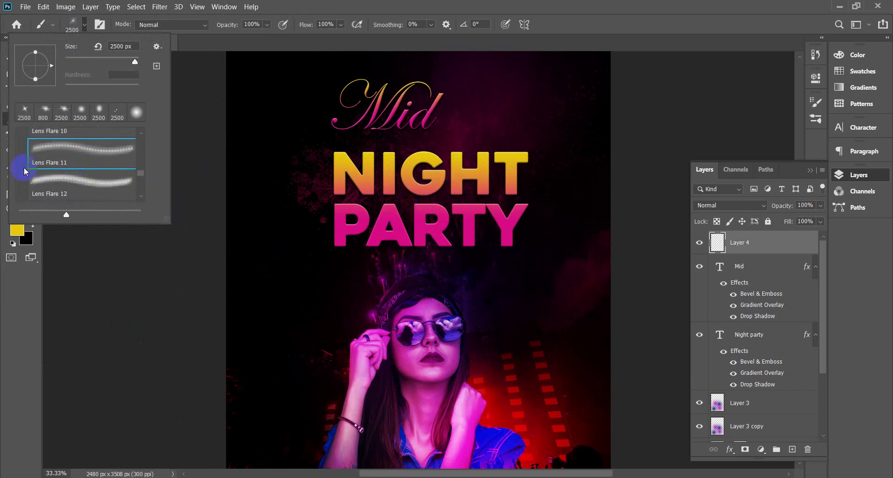
pyautogui.scroll(1, 129, 162)
pyautogui.click(105, 154)
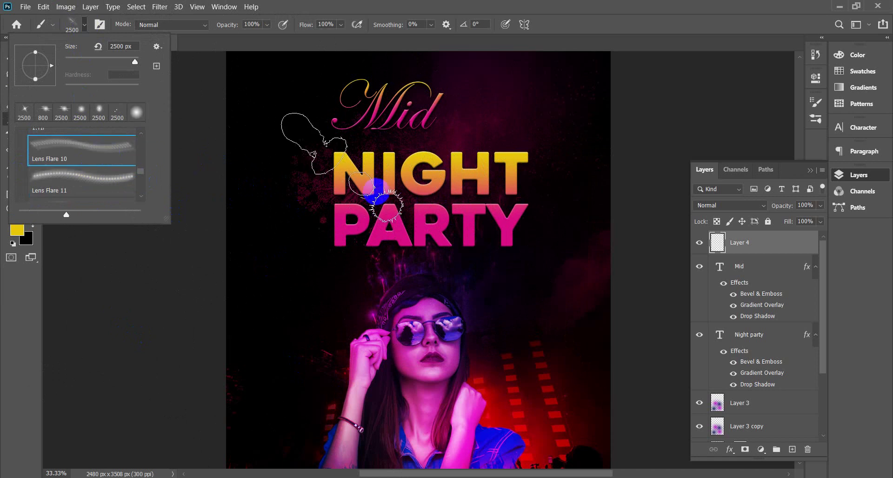
# - Go back through the lens flare presets and select the Lens Flare 15 star brush at 2500 px
pyautogui.scroll(-3, 96, 155)
pyautogui.click(79, 163)
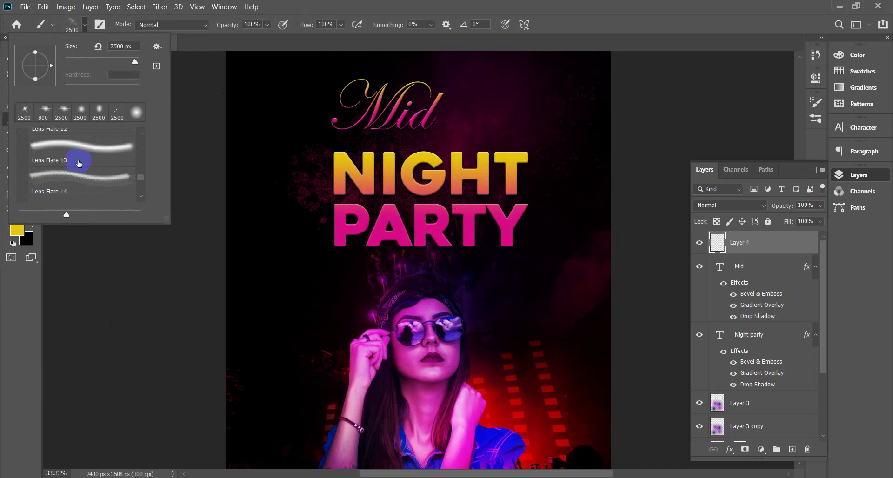
pyautogui.scroll(-1, 101, 162)
pyautogui.click(100, 170)
pyautogui.scroll(-1, 81, 188)
pyautogui.click(81, 188)
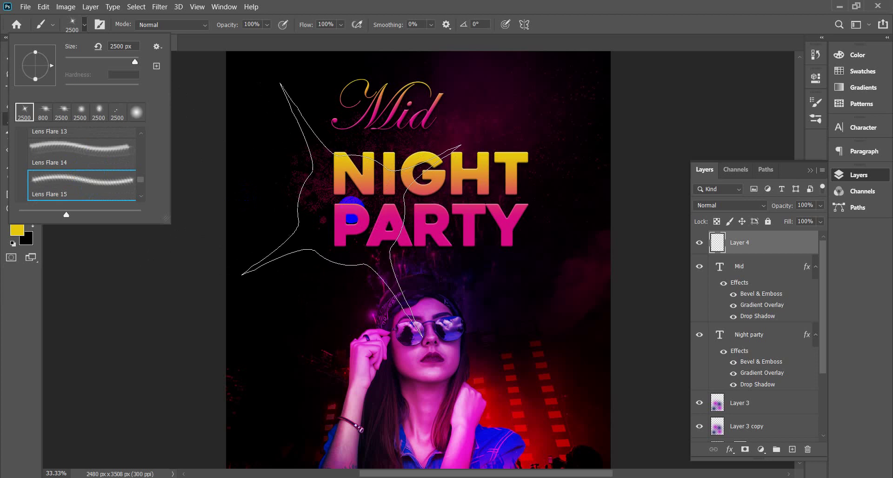
pyautogui.scroll(-3, 352, 209)
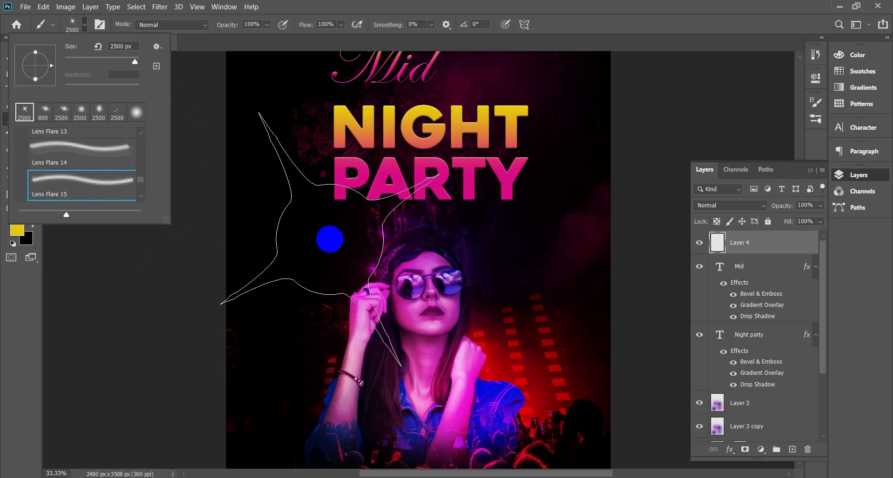
pyautogui.click(725, 103)
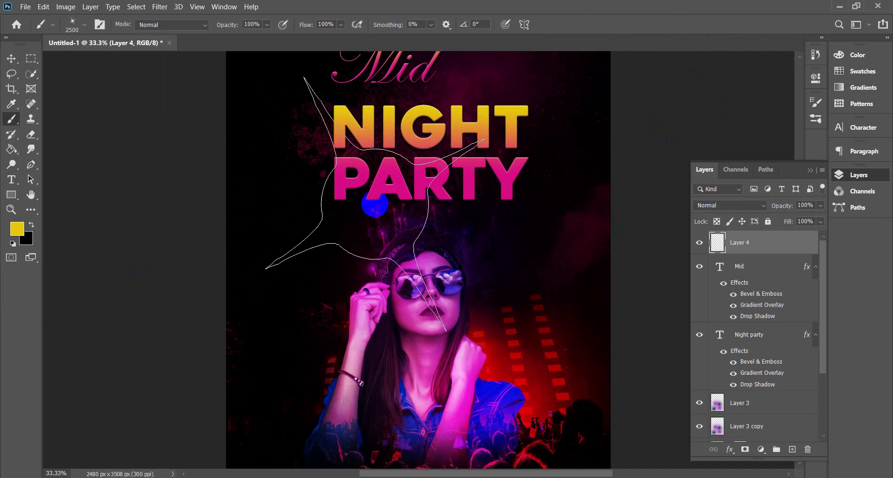
# - Sample the pink of the PARTY lettering and stamp 800 px star flares at the word's lower-left corner and upper-right end
pyautogui.keyDown('alt'); pyautogui.click(342, 192); pyautogui.keyUp('alt')
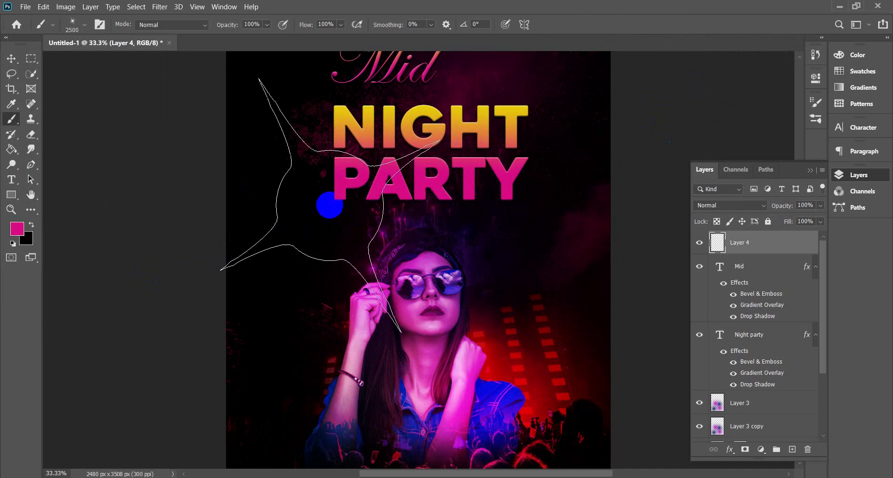
pyautogui.press('[')
pyautogui.press('[')
pyautogui.press('[')
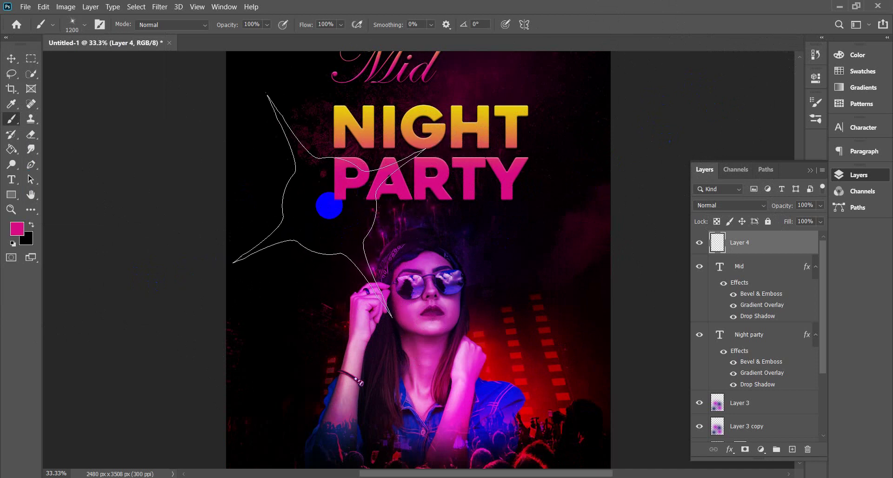
pyautogui.press('[')
pyautogui.press('[')
pyautogui.press('[')
pyautogui.press('[')
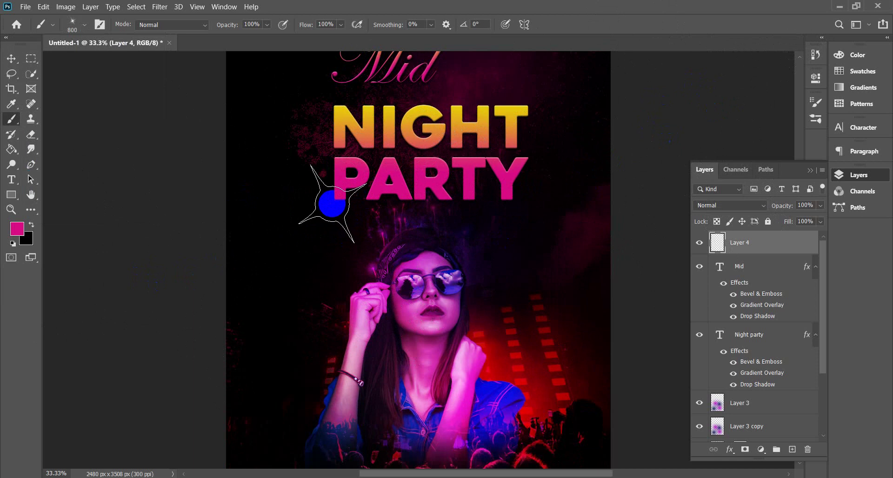
pyautogui.click(331, 203)
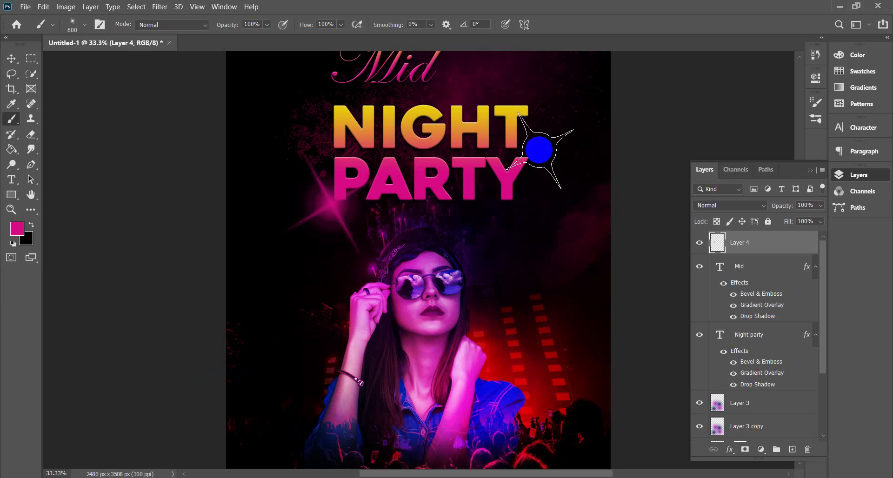
pyautogui.click(539, 149)
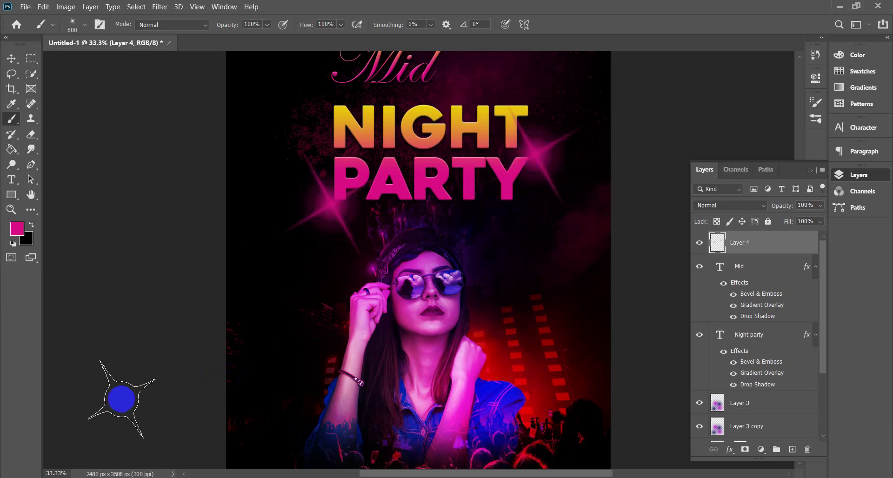
# - Sample the yellow of the NIGHT lettering and stamp an 800 px star flare at the lower-left of the word Mid
pyautogui.scroll(5, 309, 413)
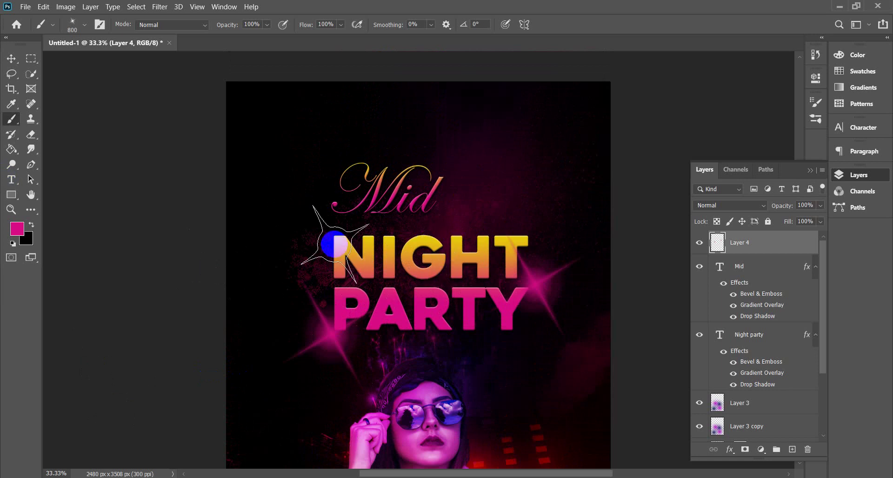
pyautogui.keyDown('alt'); pyautogui.click(338, 240); pyautogui.keyUp('alt')
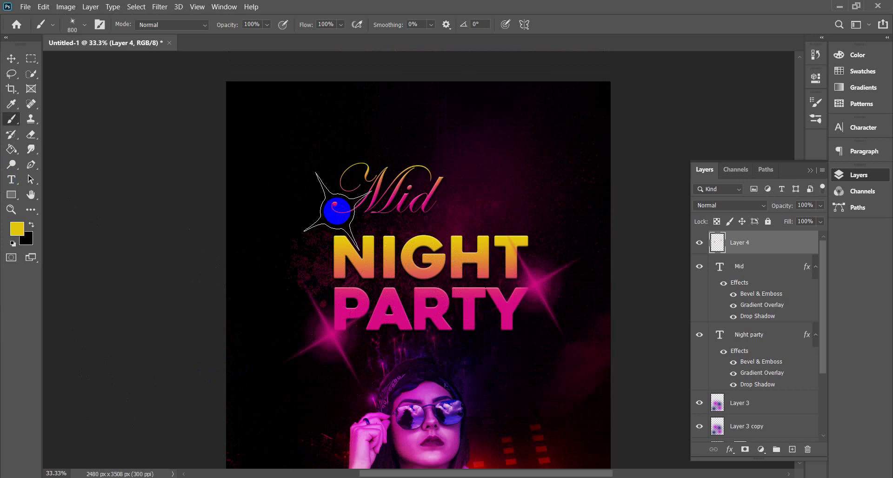
pyautogui.click(338, 211)
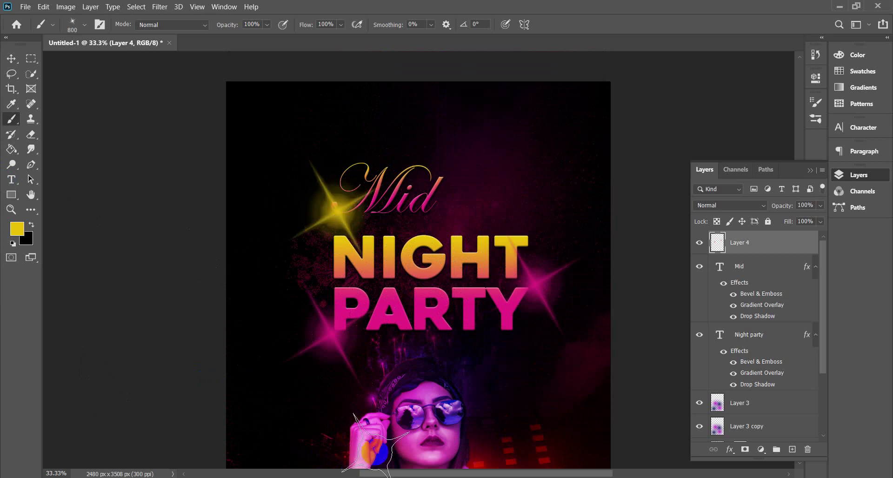
pyautogui.scroll(-1, 372, 419)
pyautogui.scroll(-1, 377, 372)
pyautogui.scroll(-3, 341, 390)
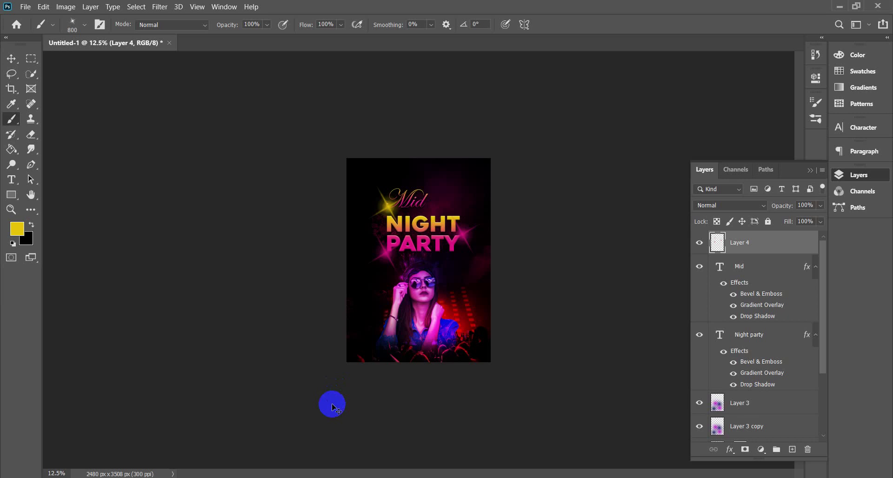
pyautogui.scroll(2, 332, 405)
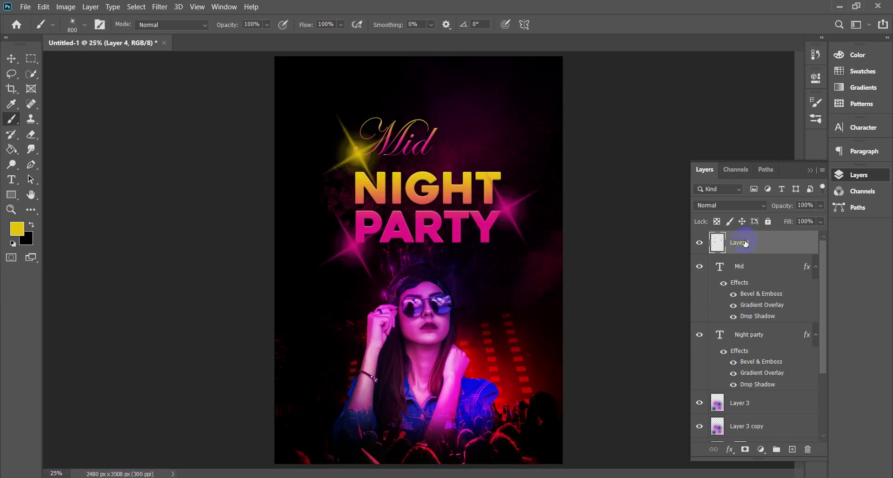
# - Try placing Layer 4 beneath both title text layers, and undo the star flares painted on it
pyautogui.moveTo(746, 243); pyautogui.dragTo(752, 396)
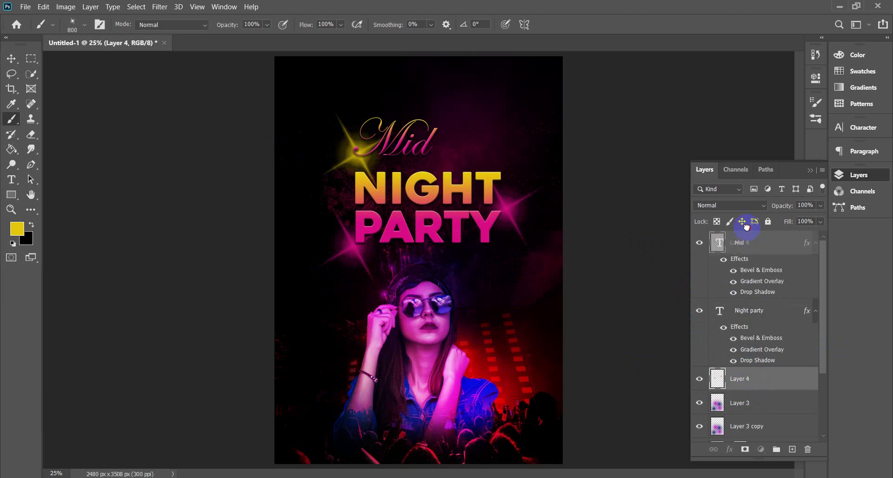
pyautogui.moveTo(750, 382); pyautogui.dragTo(735, 238)
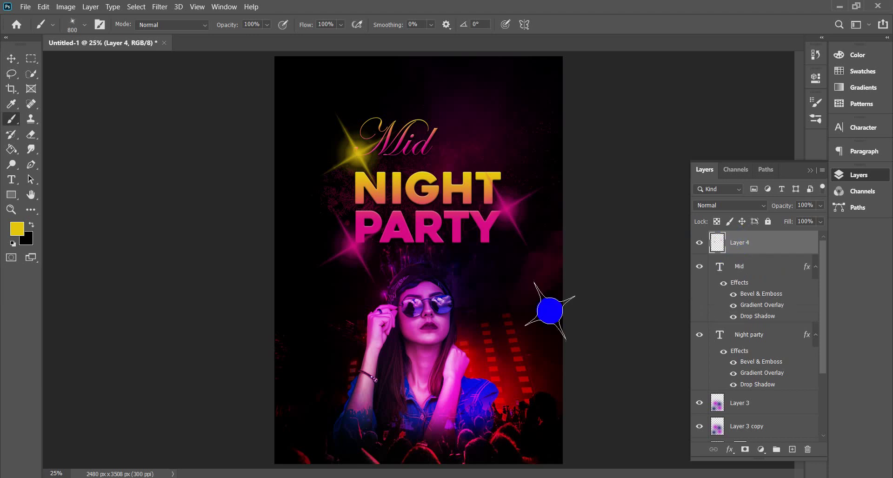
pyautogui.click(11, 58)
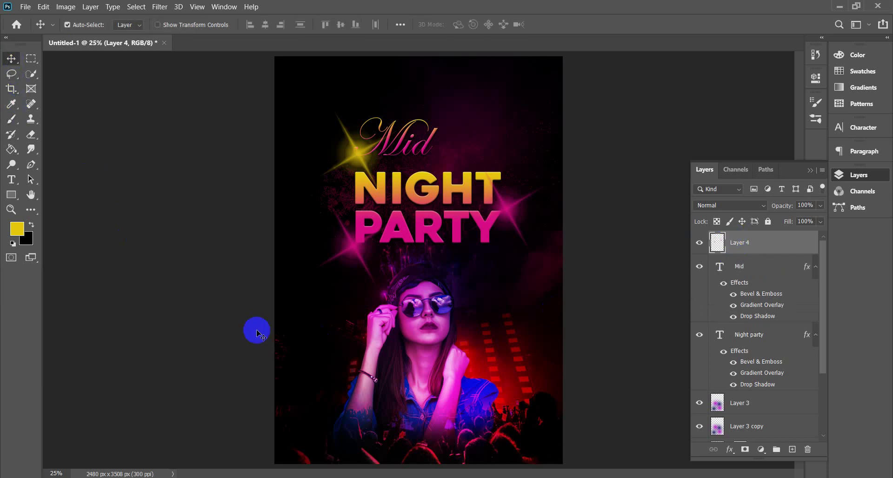
pyautogui.hotkey('ctrl', '[')
pyautogui.hotkey('ctrl', '[')
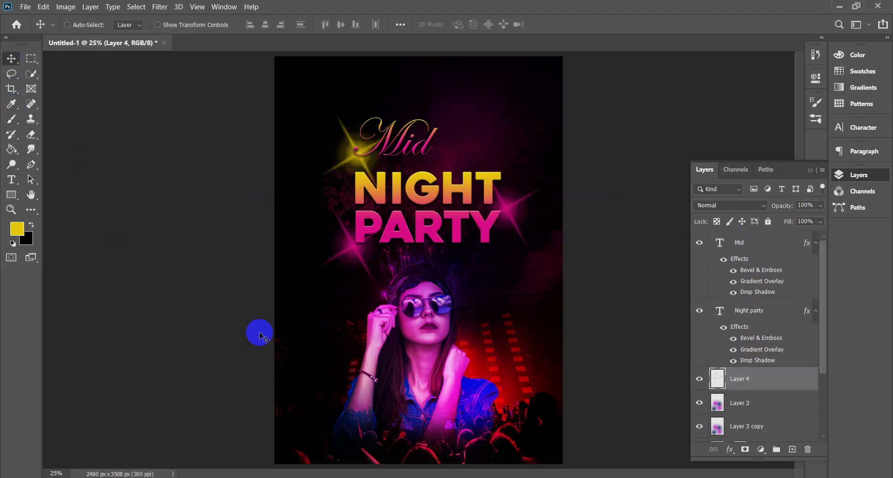
pyautogui.hotkey('ctrl', 'shift', ']')
pyautogui.hotkey('ctrl', 'shift', '[')
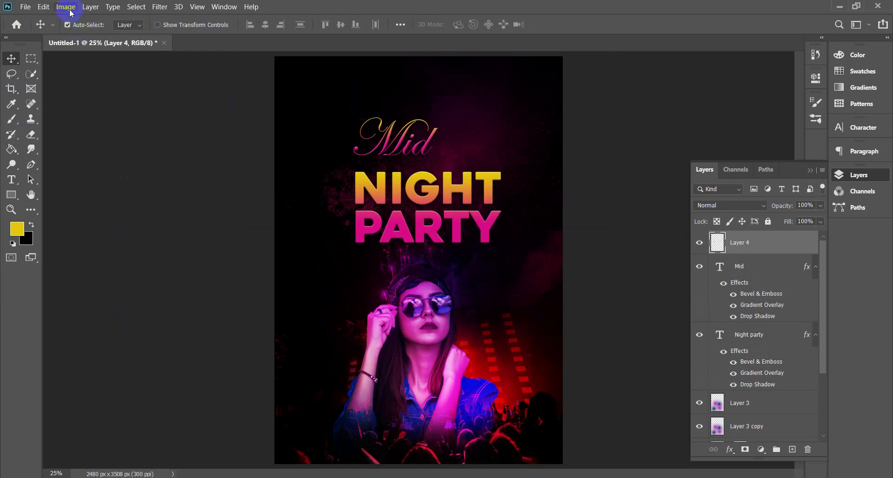
# - Choose the Lens Flare 16 brush preset for painting on Layer 4
pyautogui.click(11, 119)
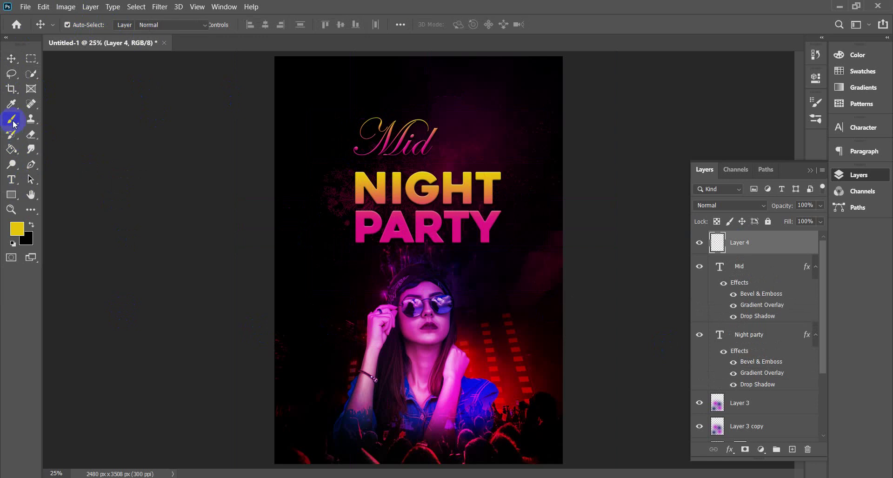
pyautogui.click(84, 26)
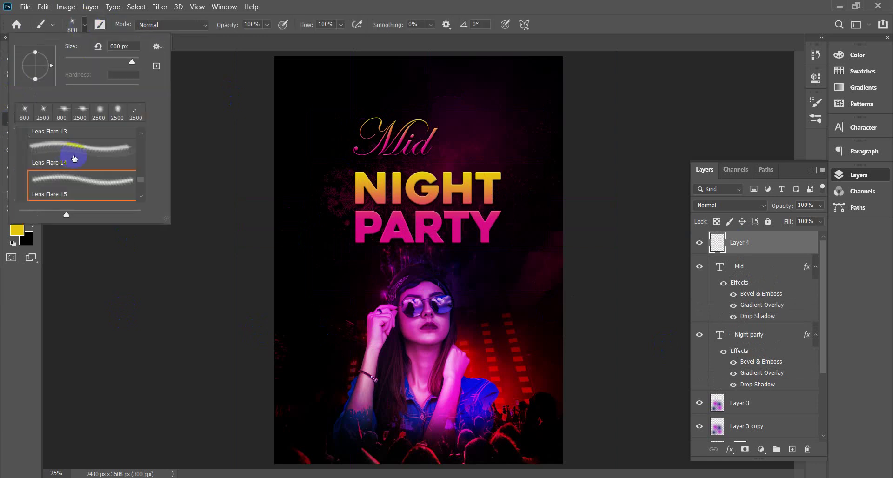
pyautogui.scroll(-1, 74, 158)
pyautogui.click(85, 191)
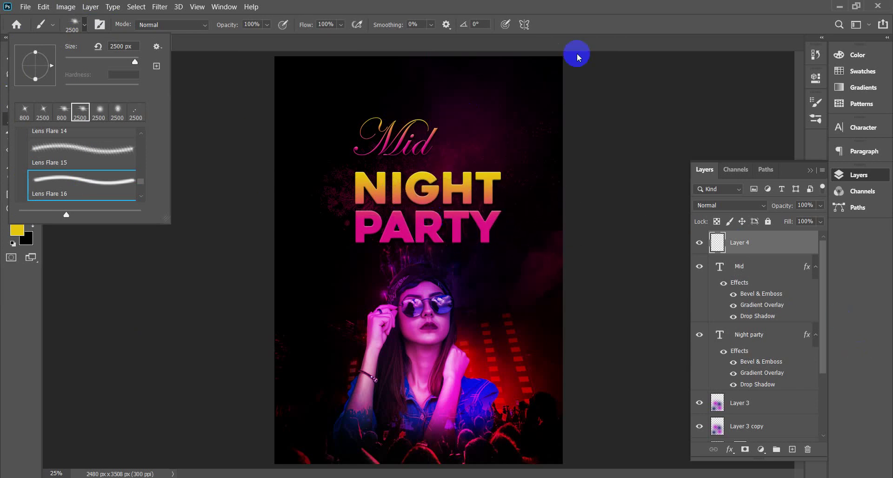
pyautogui.click(596, 45)
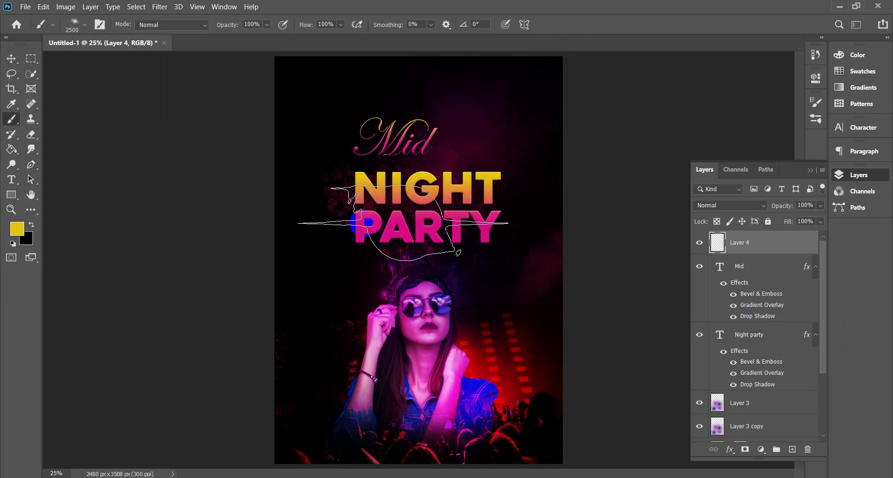
# - Try a 2900 px yellow lens flare just above NIGHT and again along the top edge of PARTY
pyautogui.press(']')
pyautogui.press(']')
pyautogui.press(']')
pyautogui.press(']')
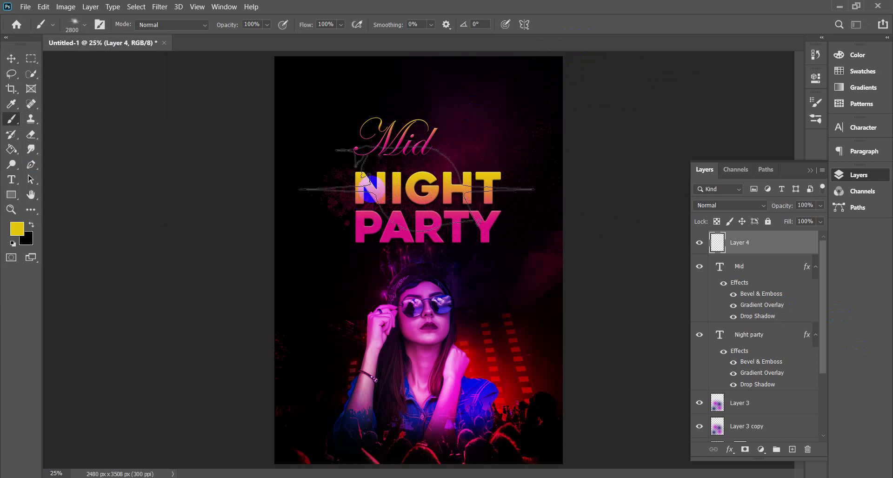
pyautogui.click(380, 167)
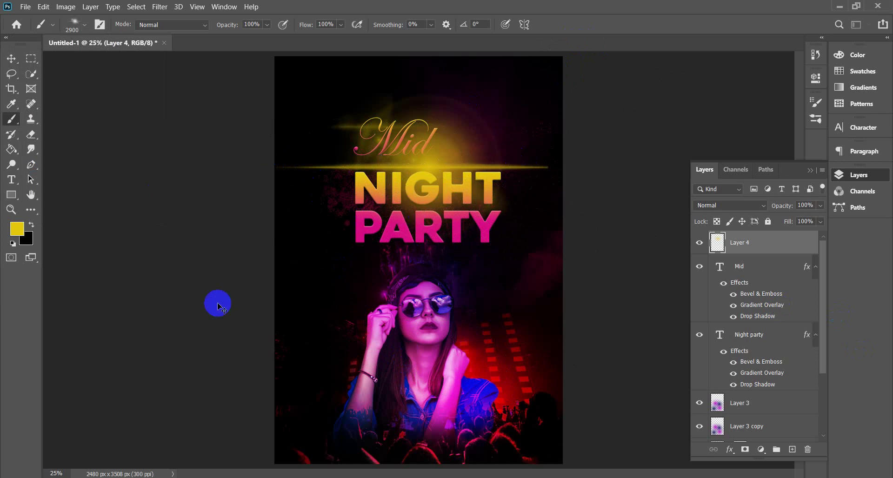
pyautogui.hotkey('ctrl', 'z')
pyautogui.click(382, 213)
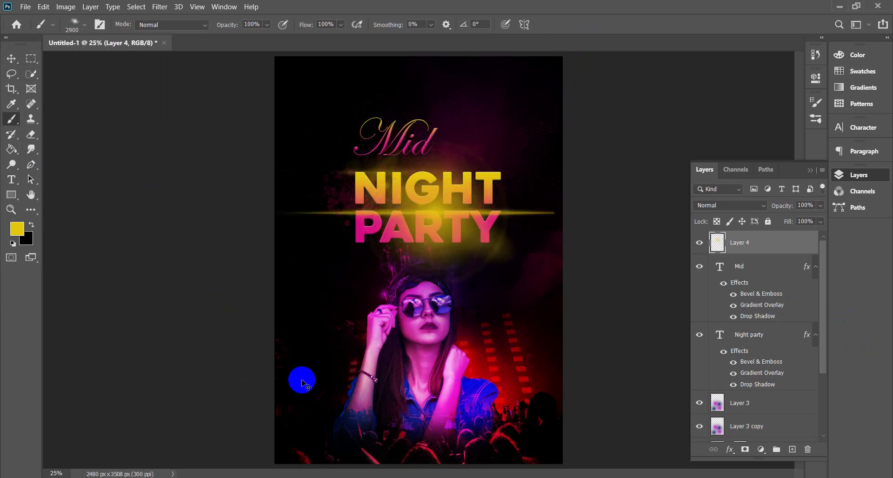
pyautogui.hotkey('ctrl', 'z')
# - Reduce the lens flare brush to 2000 px and stamp a yellow flare centred between NIGHT and PARTY
pyautogui.press('[')
pyautogui.press('[')
pyautogui.press('[')
pyautogui.press('[')
pyautogui.press('[')
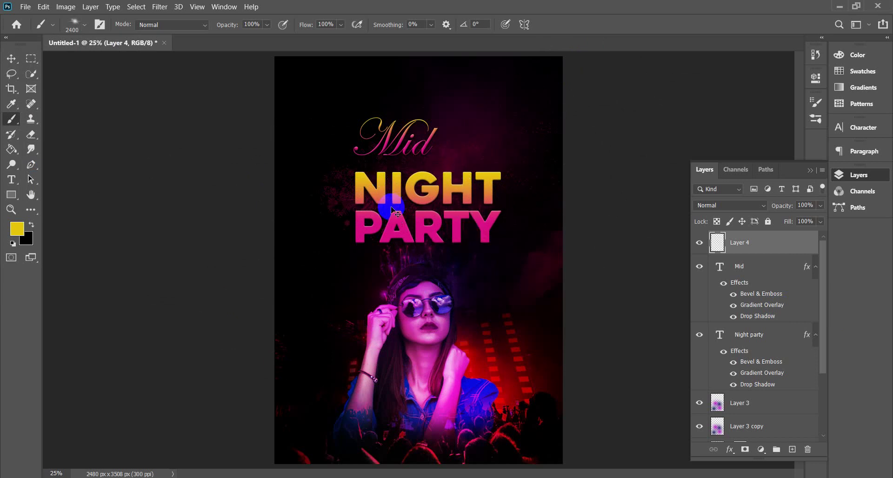
pyautogui.hotkey('ctrl', '+')
pyautogui.press('[')
pyautogui.press('[')
pyautogui.press('[')
pyautogui.press('[')
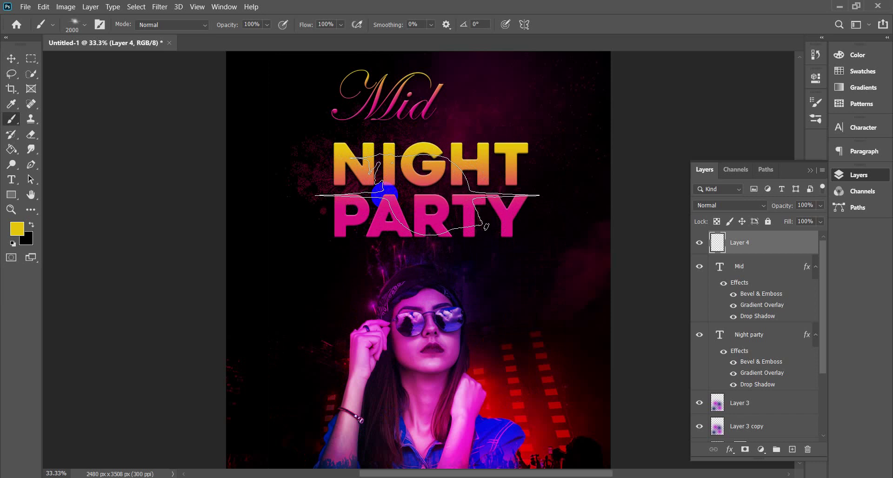
pyautogui.click(428, 196)
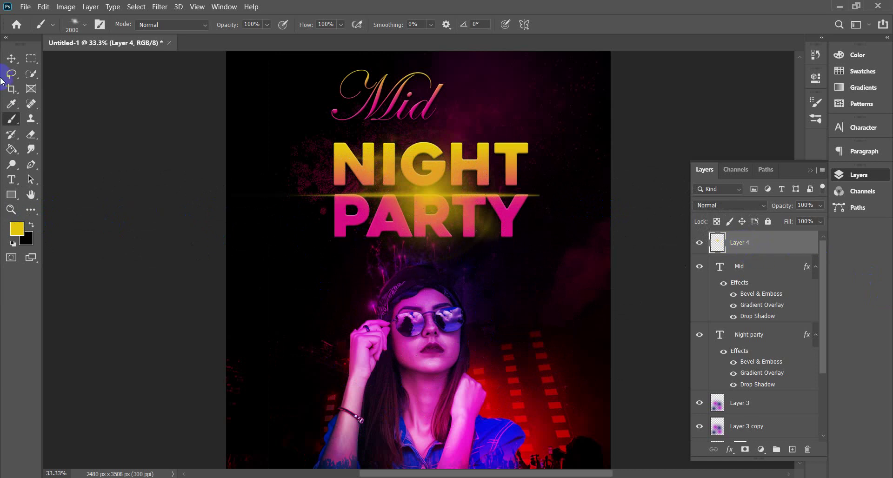
# - Shift the yellow flare up into the gap between NIGHT and PARTY and scale it to about 118.5%
pyautogui.hotkey('ctrl', 't')
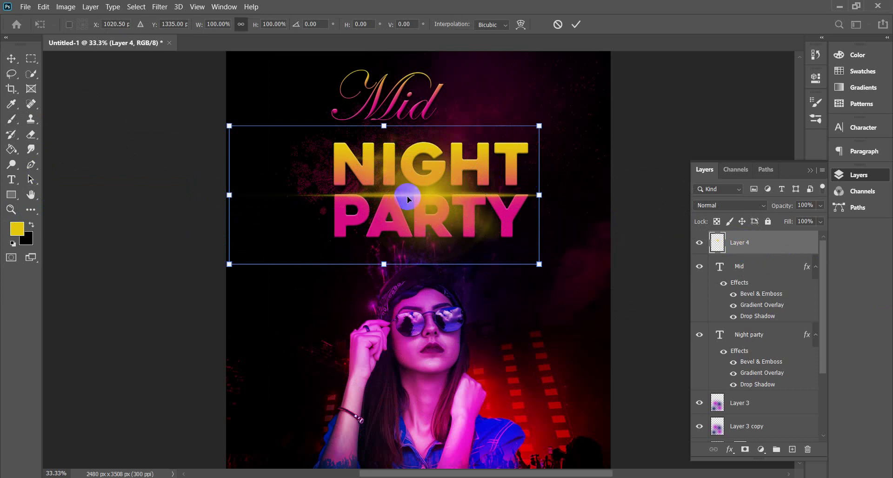
pyautogui.moveTo(407, 196); pyautogui.dragTo(414, 187)
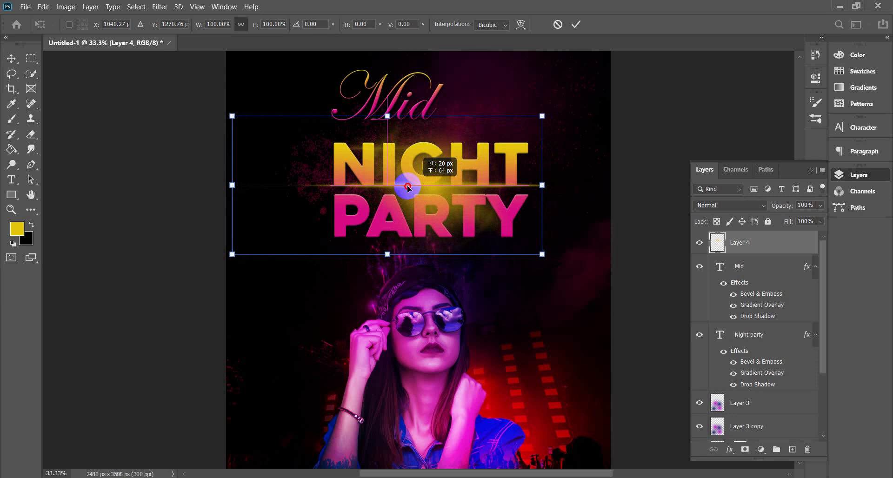
pyautogui.moveTo(543, 185); pyautogui.dragTo(579, 185)
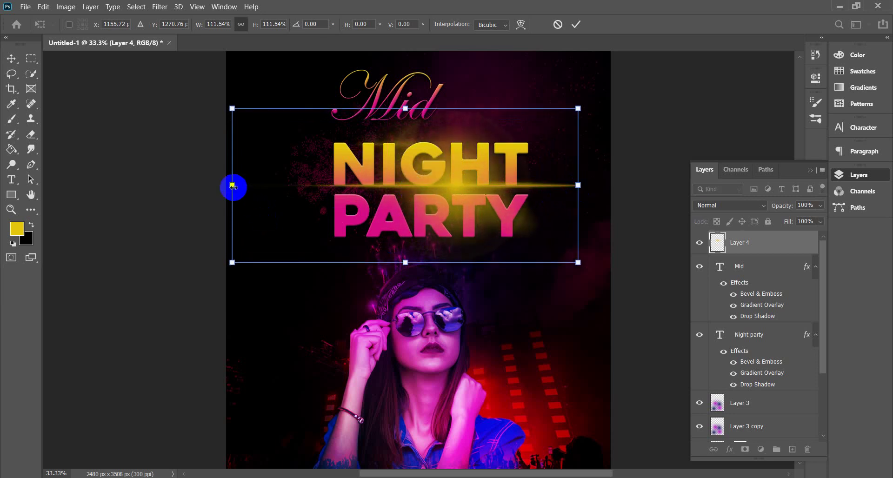
pyautogui.moveTo(232, 185); pyautogui.dragTo(212, 185)
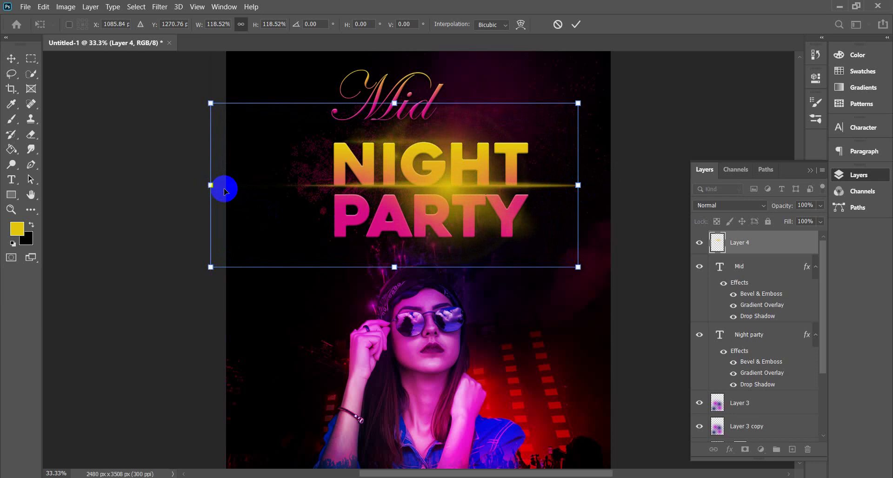
pyautogui.press('Return')
pyautogui.press('b')
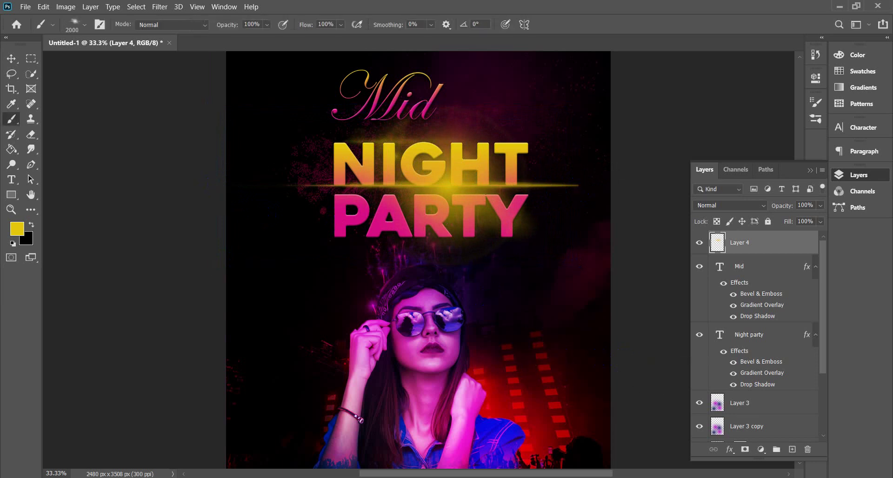
# - Soften the flare's yellow glow around the NIGHT PARTY lettering with the Eraser Tool, reducing its size to 250 px
pyautogui.click(12, 59)
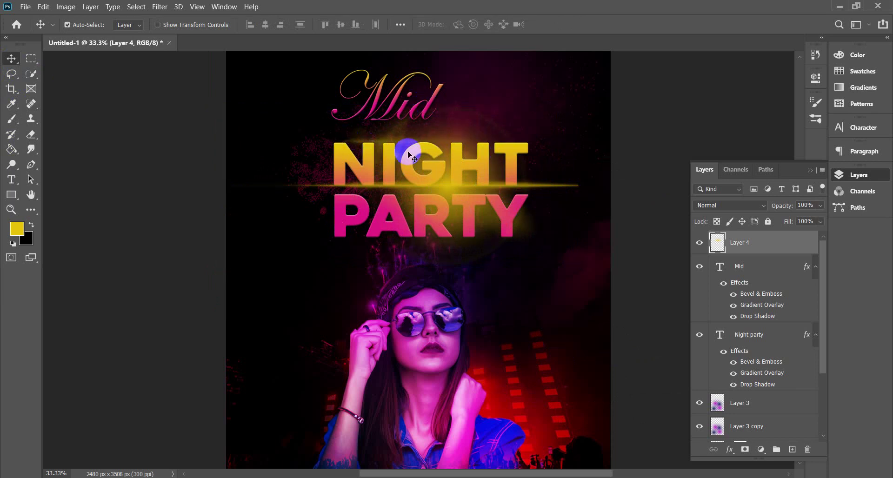
pyautogui.rightClick(34, 139)
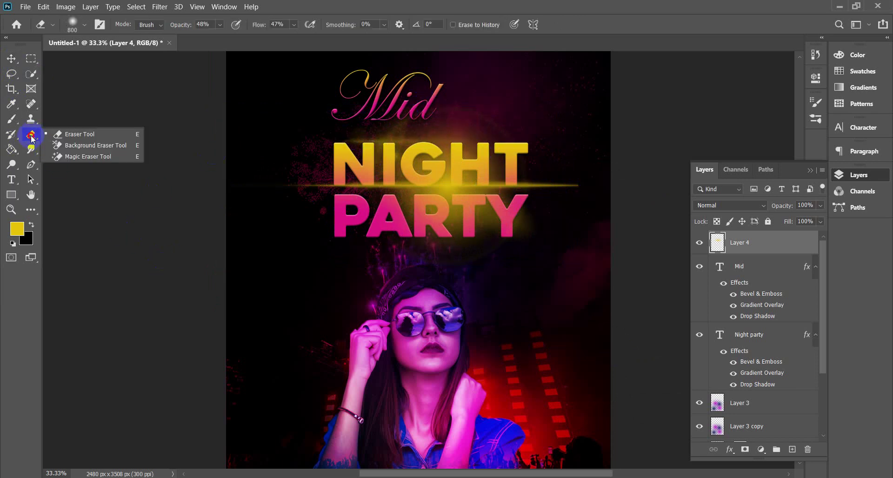
pyautogui.click(90, 135)
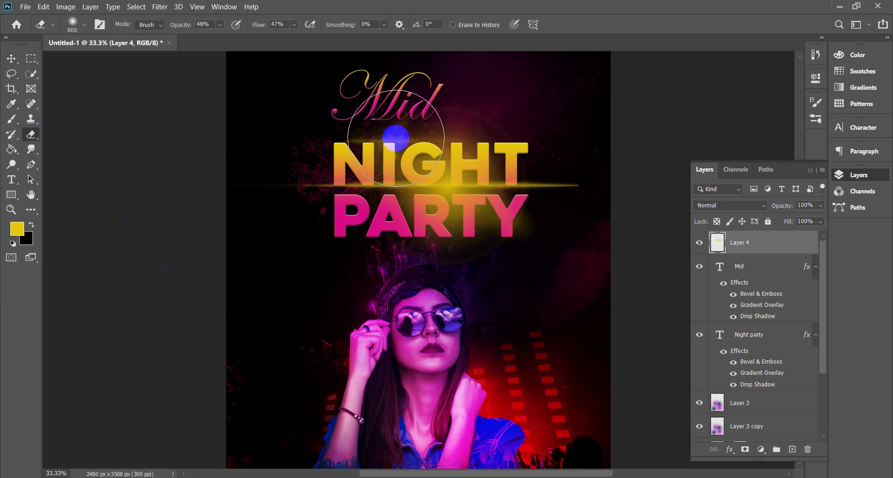
pyautogui.press('[')
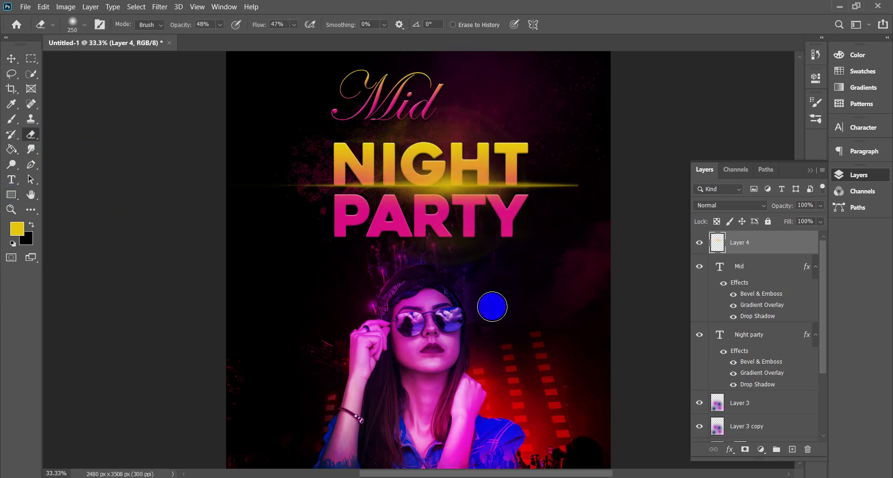
pyautogui.click(11, 58)
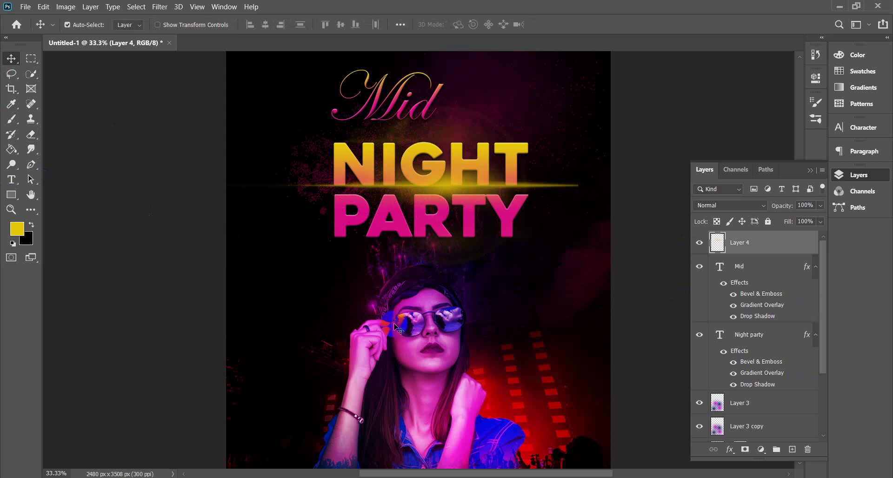
# - Switch to the 800 px star-shaped lens flare brush and stamp a yellow flare beside the d of Mid on the Rectangle 1 layer
pyautogui.hotkey('ctrl', '-')
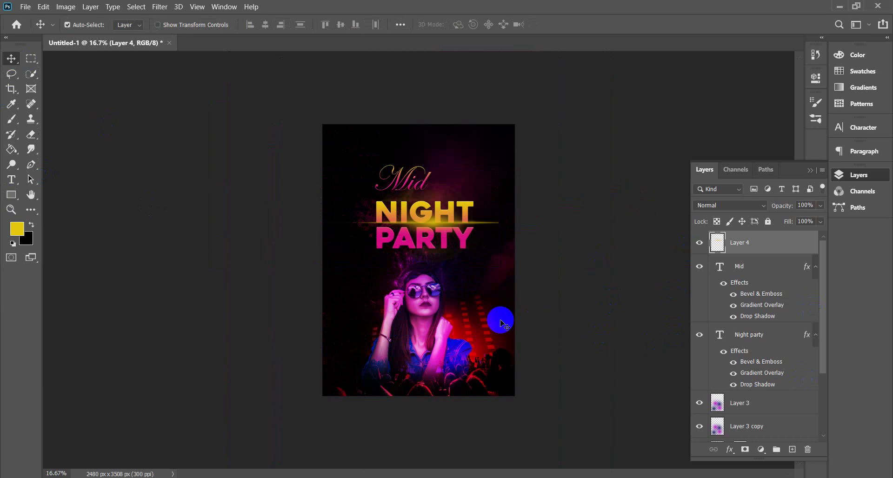
pyautogui.click(486, 228)
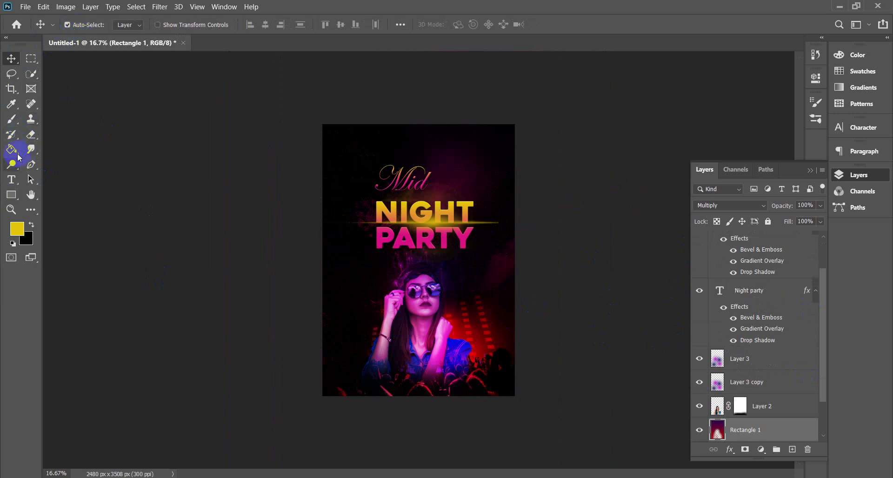
pyautogui.click(11, 119)
pyautogui.click(84, 24)
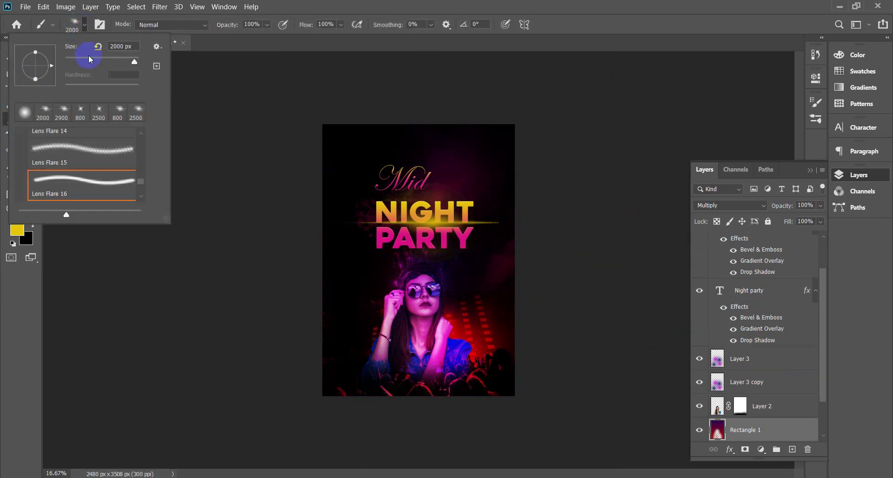
pyautogui.click(82, 114)
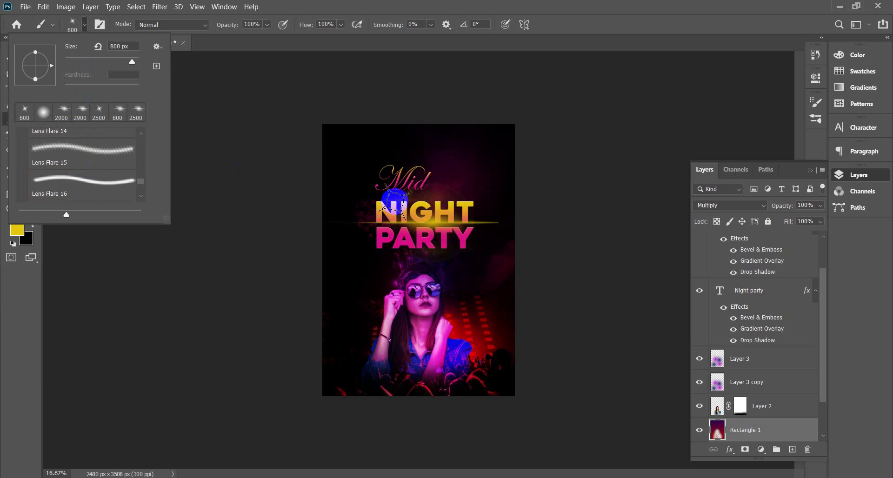
pyautogui.click(431, 188)
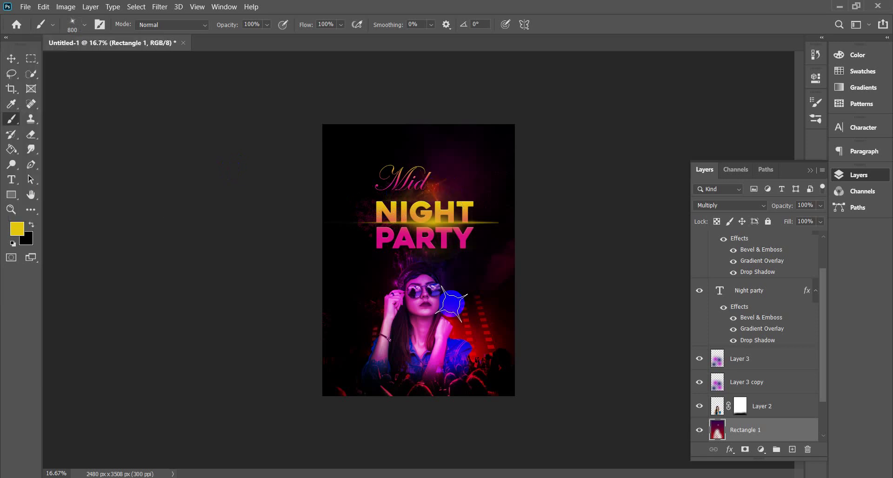
# - Make Layer 4 active, then try and undo an 800 px yellow star flare at the foot of the Y in PARTY
pyautogui.hotkey('ctrl', '+')
pyautogui.hotkey('ctrl', '+')
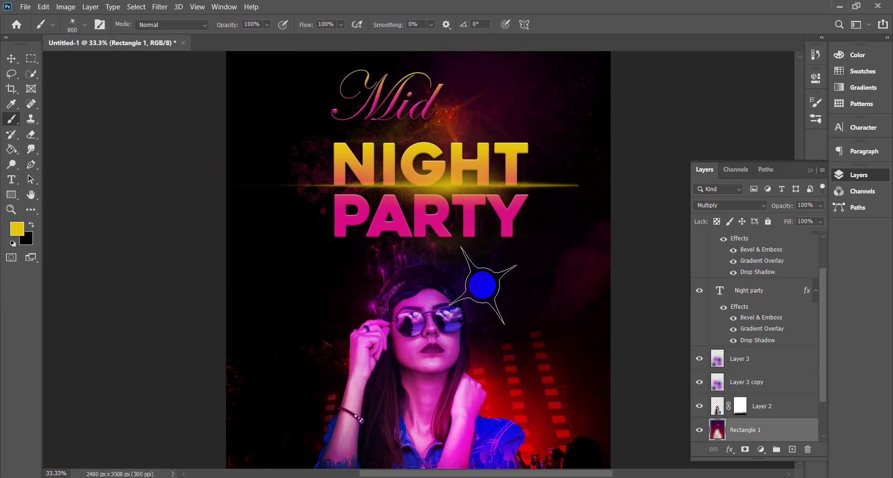
pyautogui.scroll(3, 482, 285)
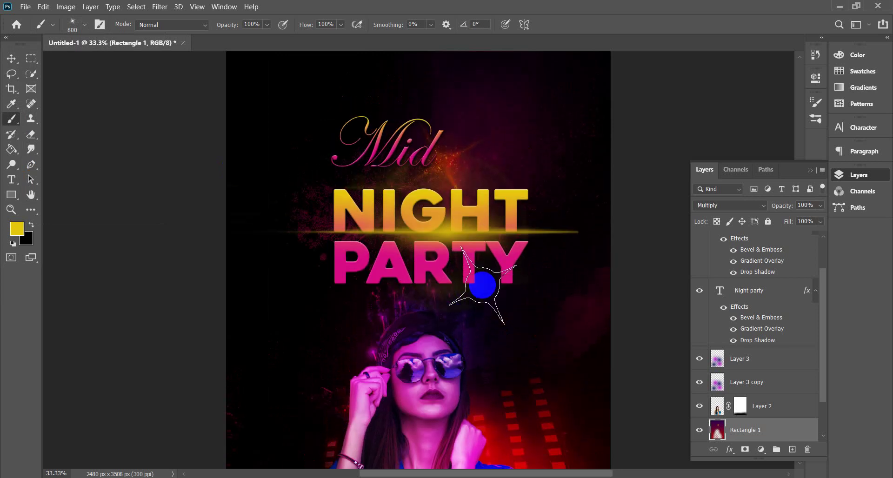
pyautogui.scroll(3, 482, 284)
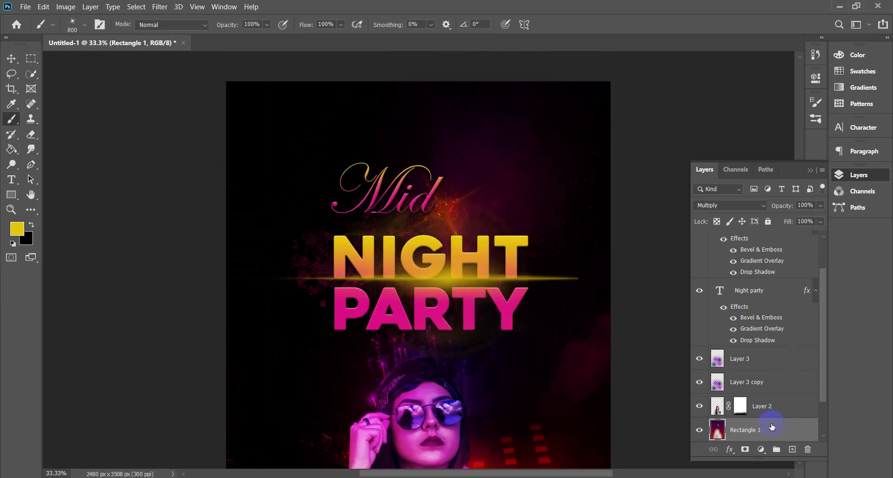
pyautogui.scroll(-2, 765, 392)
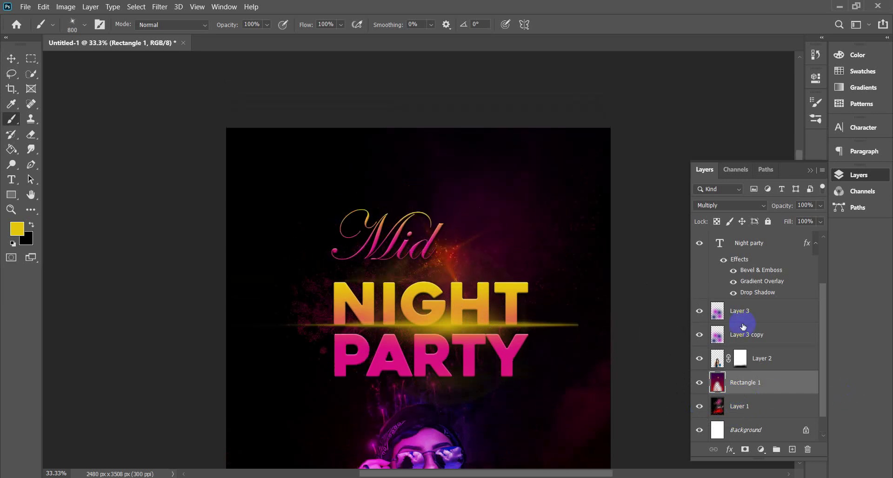
pyautogui.scroll(1, 798, 378)
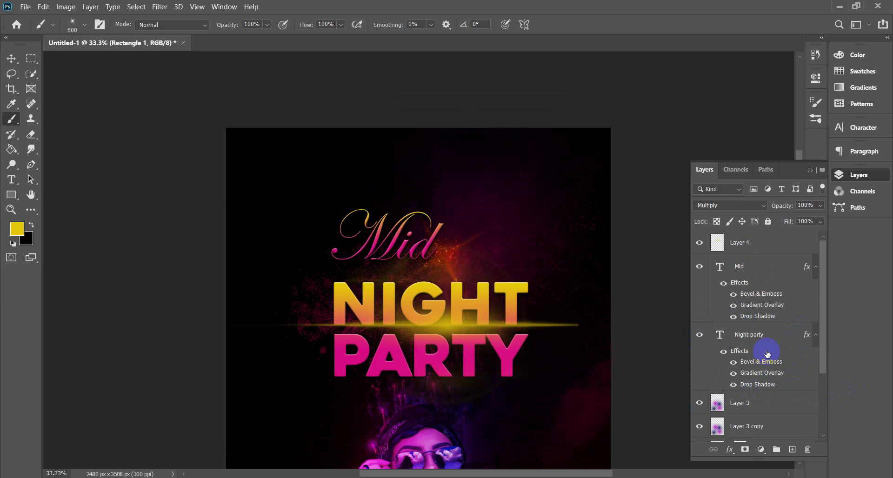
pyautogui.click(735, 241)
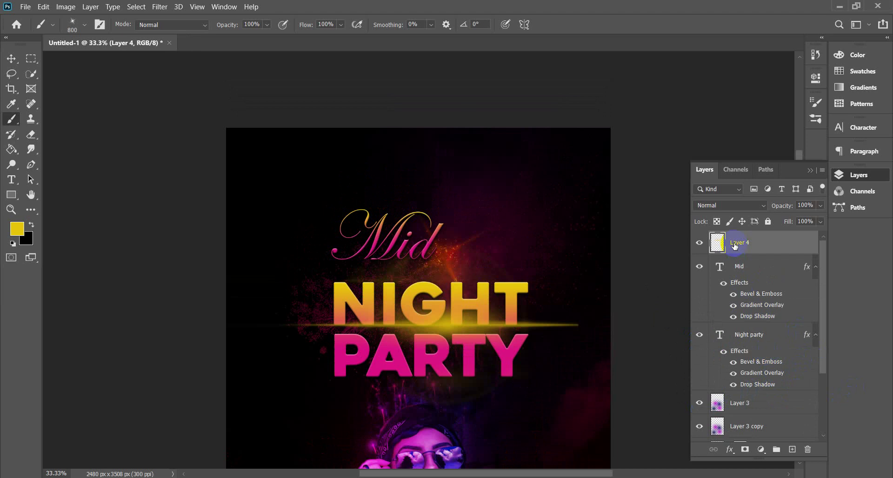
pyautogui.click(521, 378)
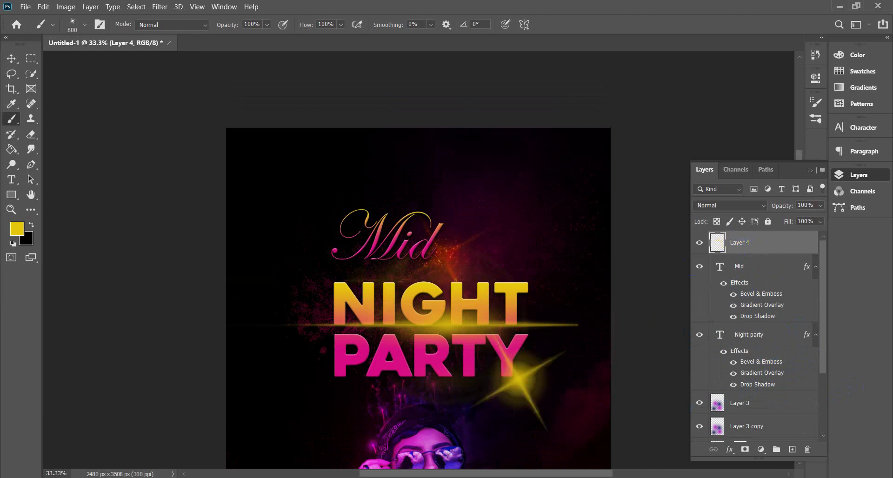
pyautogui.hotkey('ctrl', 'z')
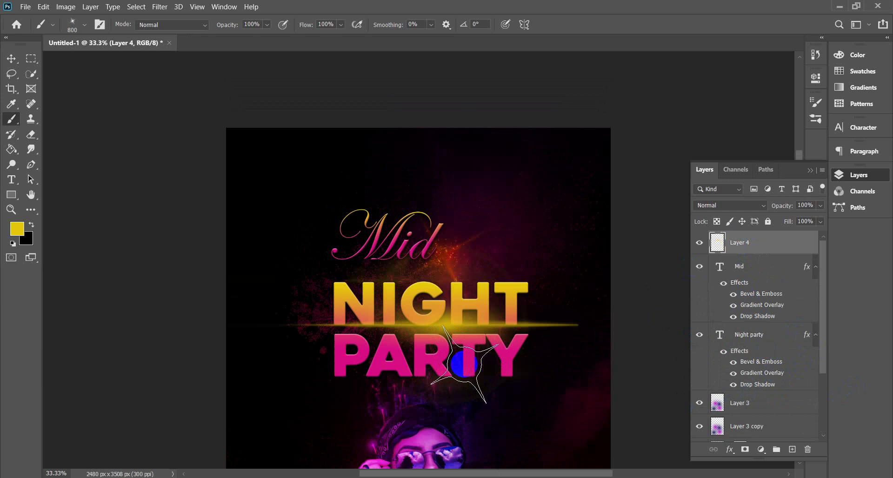
# - Sample the pink from the PARTY lettering as the brush colour and reduce the star flare brush to 200 px
pyautogui.keyDown('alt'); pyautogui.click(510, 366); pyautogui.keyUp('alt')
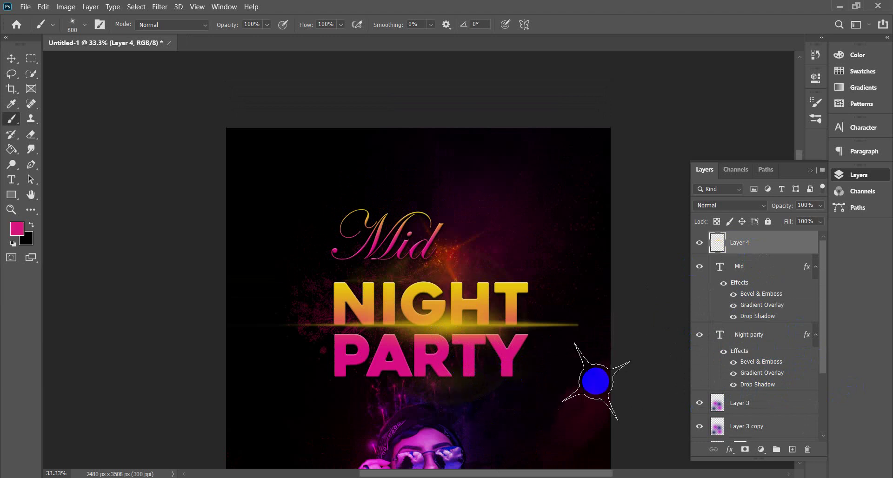
pyautogui.hotkey('ctrl', '+')
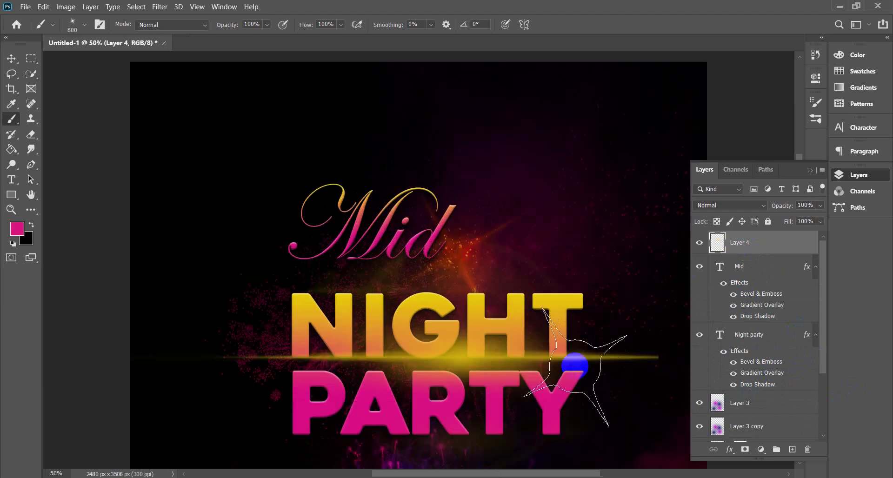
pyautogui.scroll(-5, 575, 367)
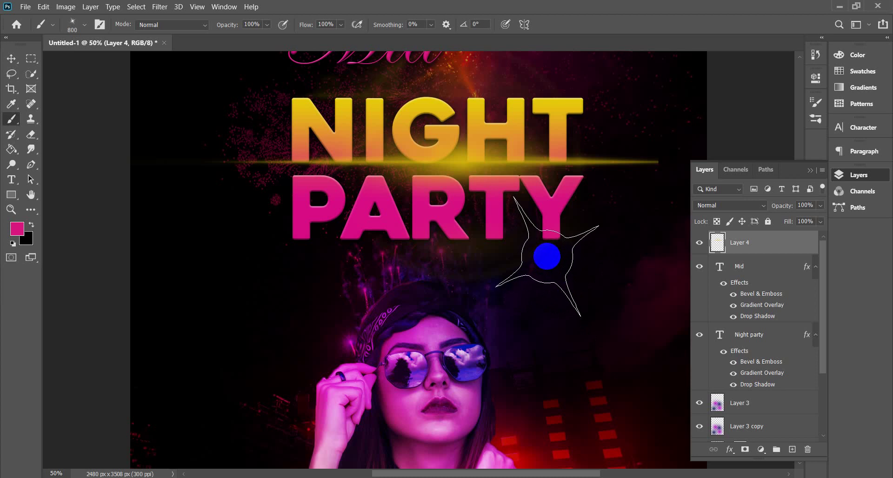
pyautogui.press('[')
pyautogui.press('[')
pyautogui.press('[')
pyautogui.press('[')
pyautogui.press('[')
pyautogui.press('[')
pyautogui.press('[')
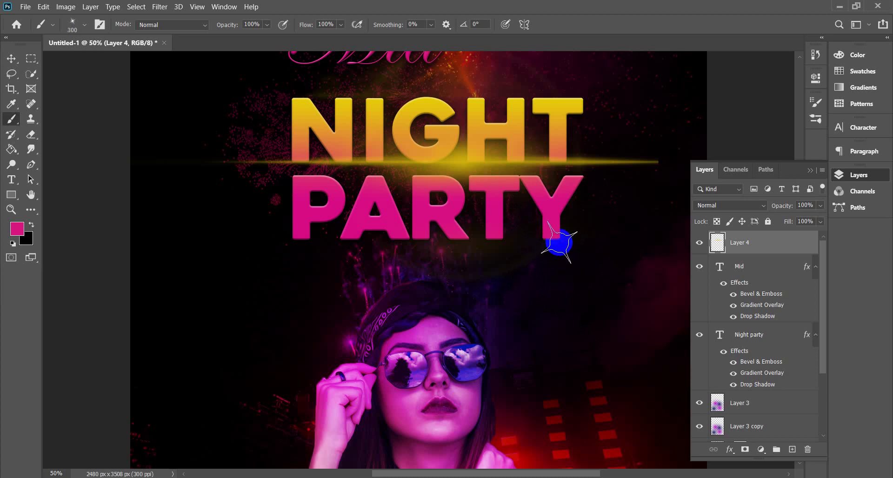
# - Try 200 px star flares on the title's corners: pink at the feet of PARTY's Y and P, sampled yellow at the top of NIGHT's N
pyautogui.click(561, 238)
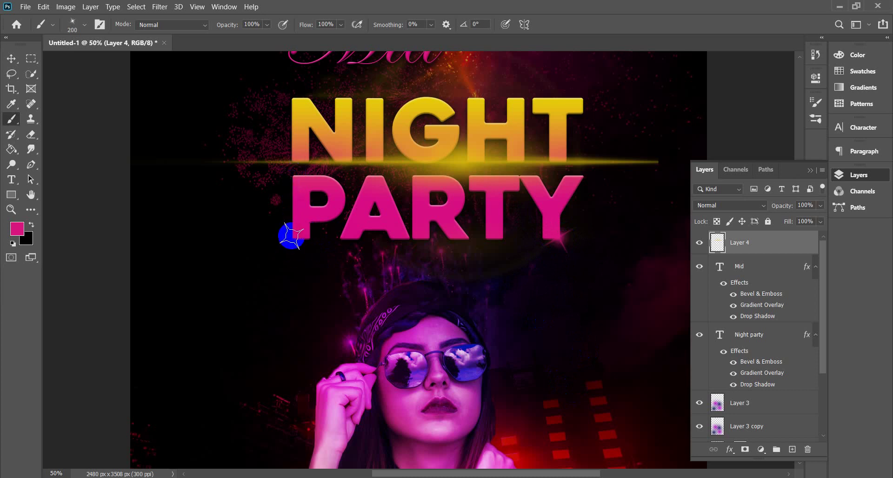
pyautogui.click(292, 236)
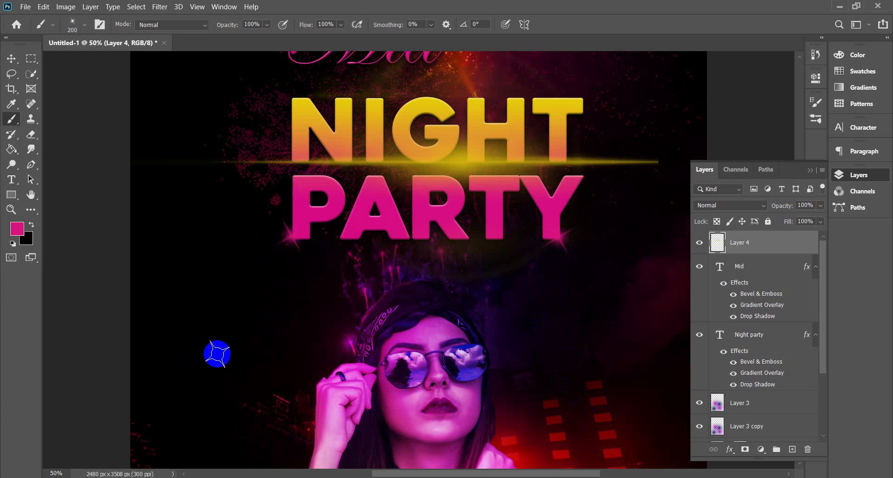
pyautogui.scroll(3, 523, 279)
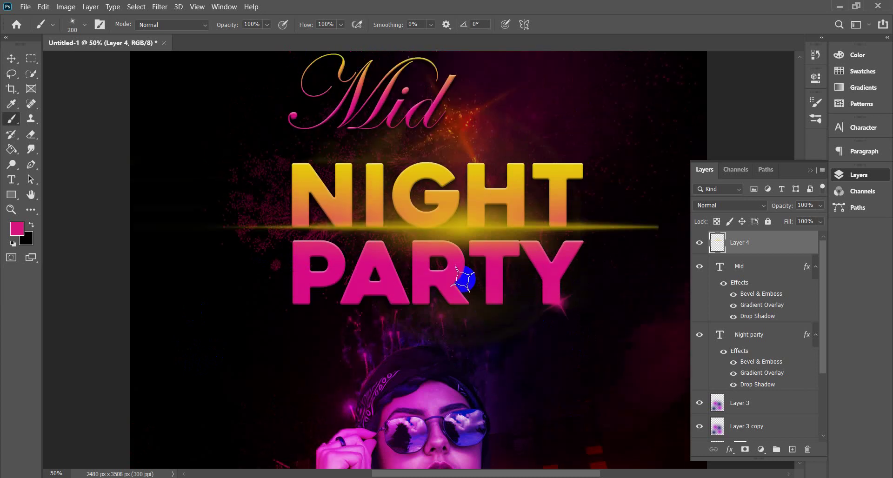
pyautogui.keyDown('alt'); pyautogui.click(292, 163); pyautogui.keyUp('alt')
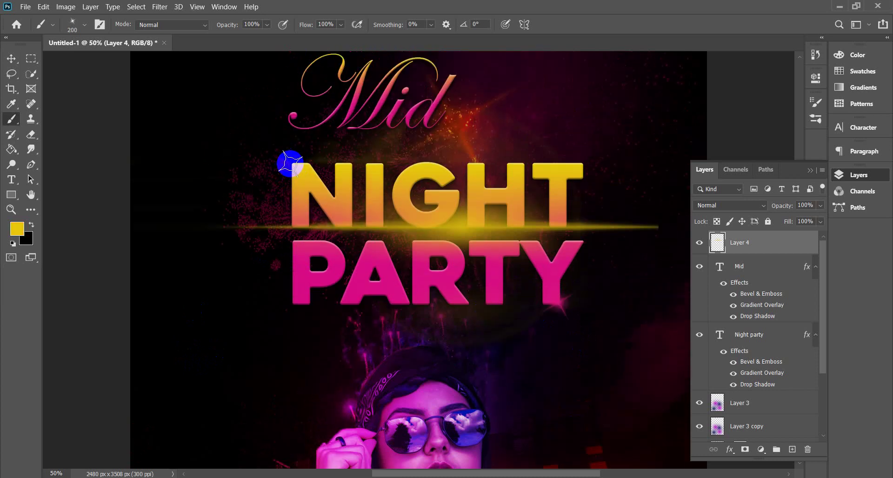
pyautogui.click(290, 163)
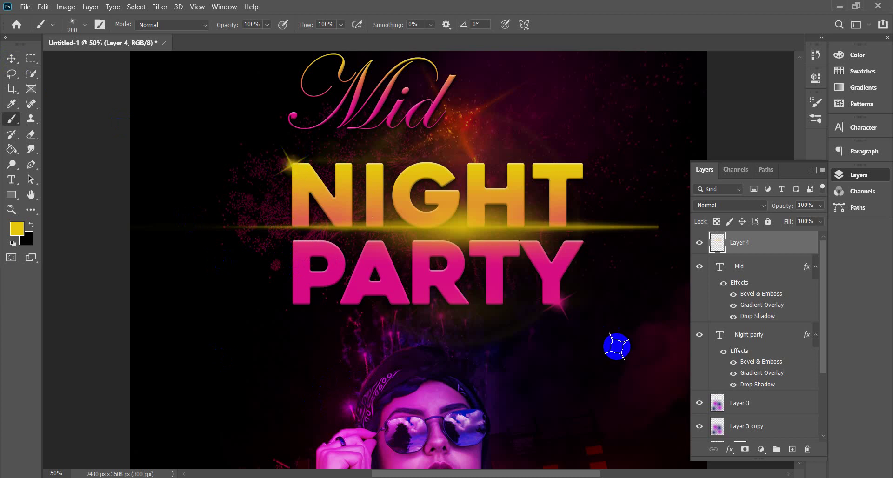
pyautogui.hotkey('ctrl', '-')
pyautogui.hotkey('ctrl', '-')
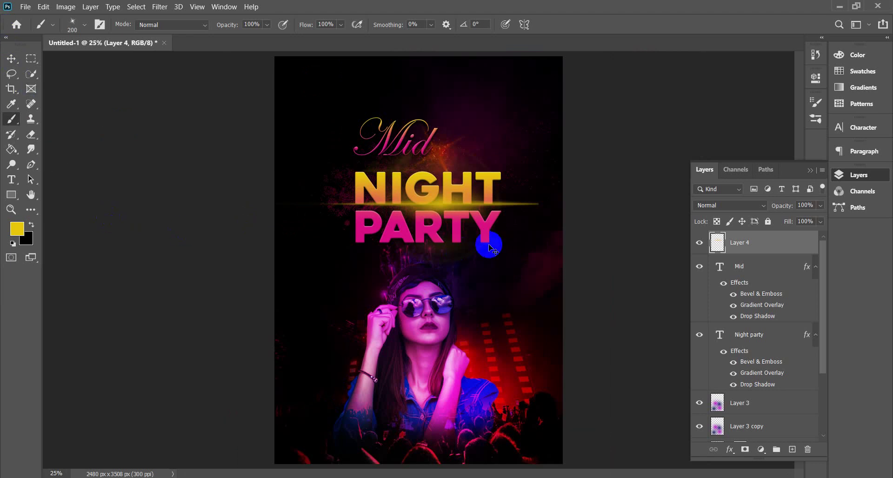
# - Enlarge the flare brush to 300 px, try it in yellow at the foot of PARTY's Y, and stamp it there in sampled pink instead
pyautogui.scroll(3, 492, 249)
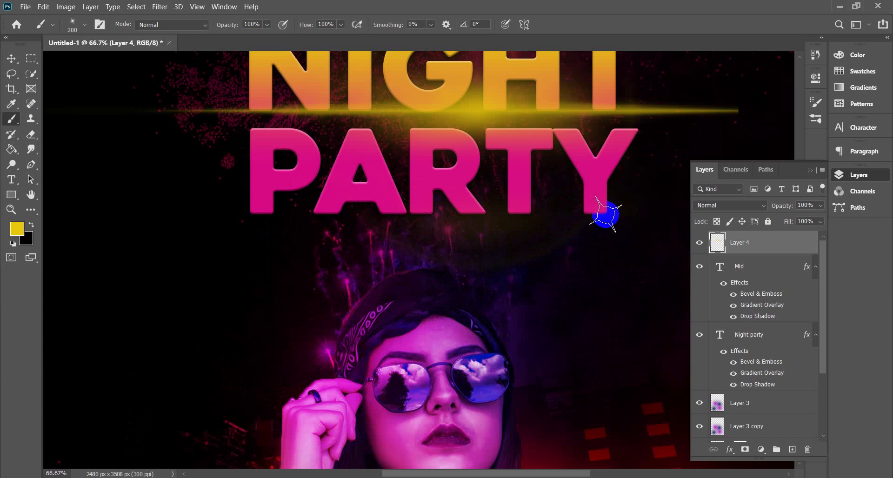
pyautogui.press(']')
pyautogui.press(']')
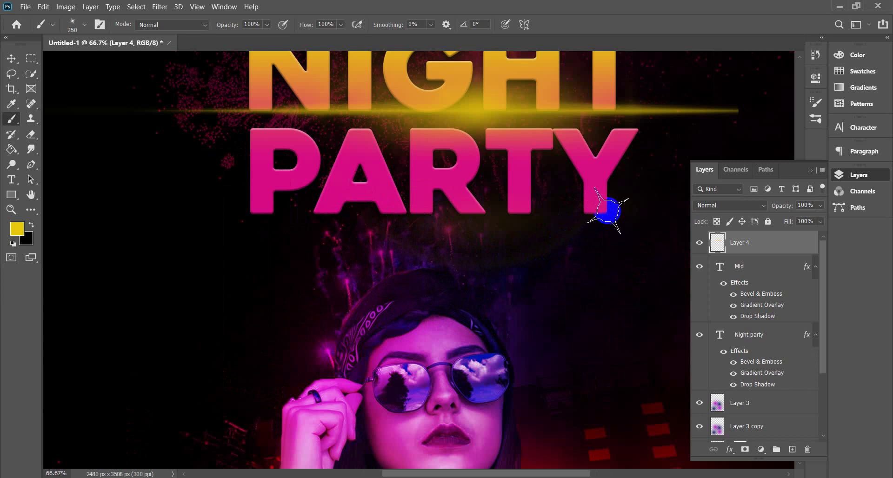
pyautogui.click(607, 210)
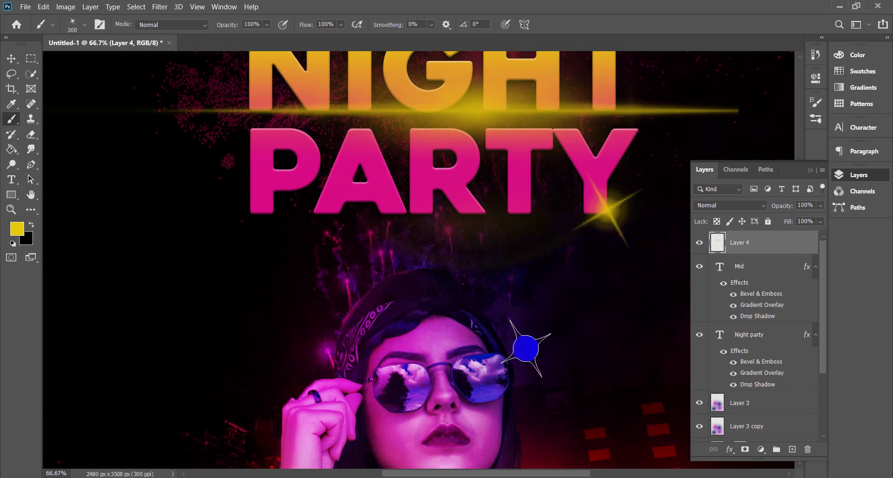
pyautogui.hotkey('ctrl', 'z')
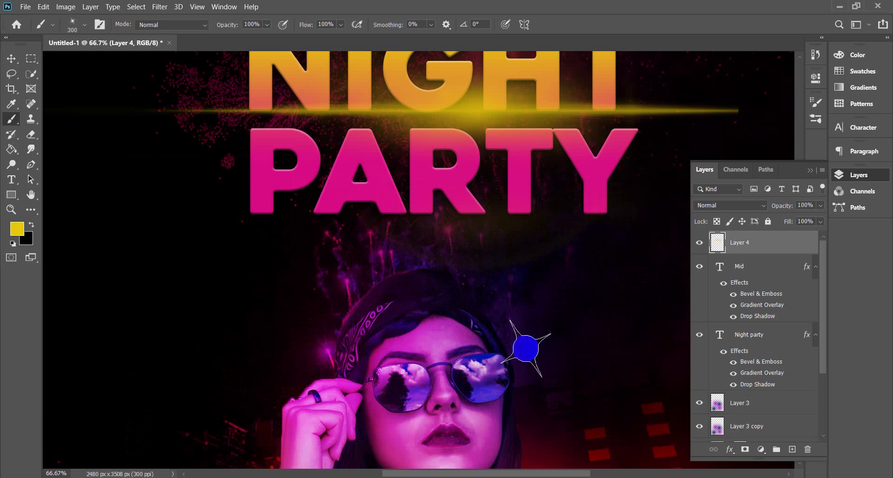
pyautogui.keyDown('alt'); pyautogui.click(607, 203); pyautogui.keyUp('alt')
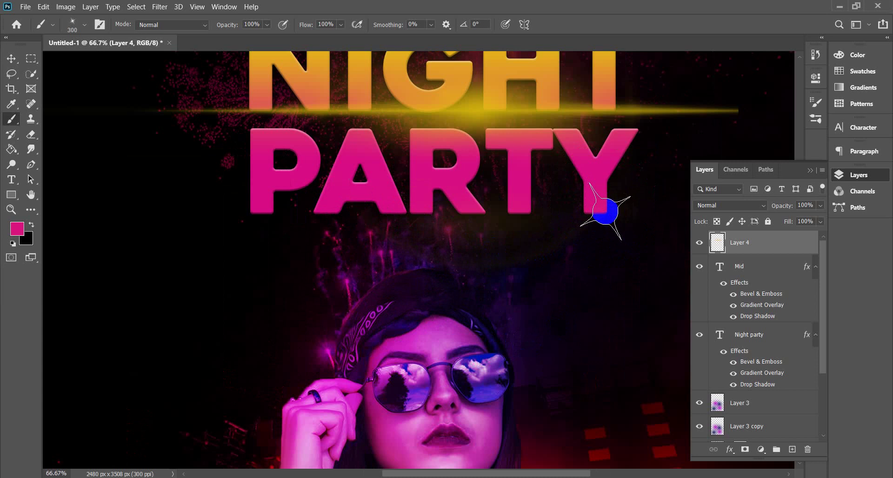
pyautogui.click(605, 212)
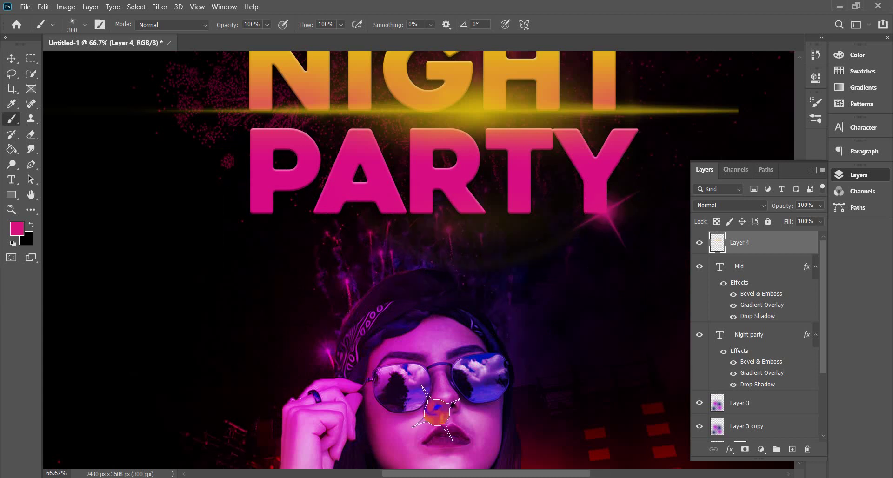
# - Sample the yellow of NIGHT and stamp a 300 px star flare on the upper-left corner of its N
pyautogui.scroll(5, 251, 260)
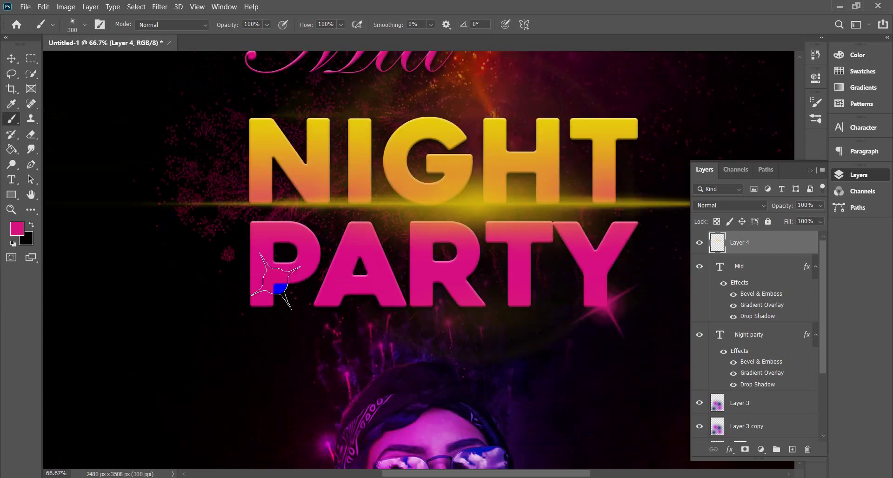
pyautogui.keyDown('alt'); pyautogui.click(251, 161); pyautogui.keyUp('alt')
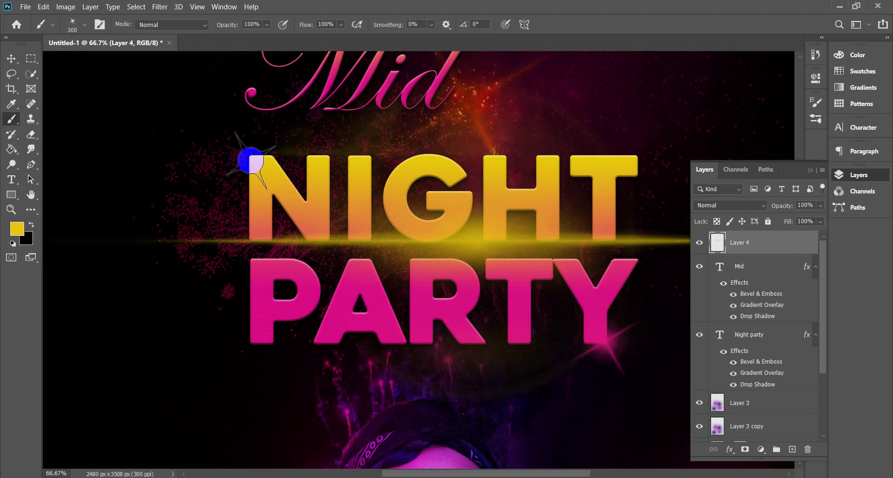
pyautogui.click(254, 159)
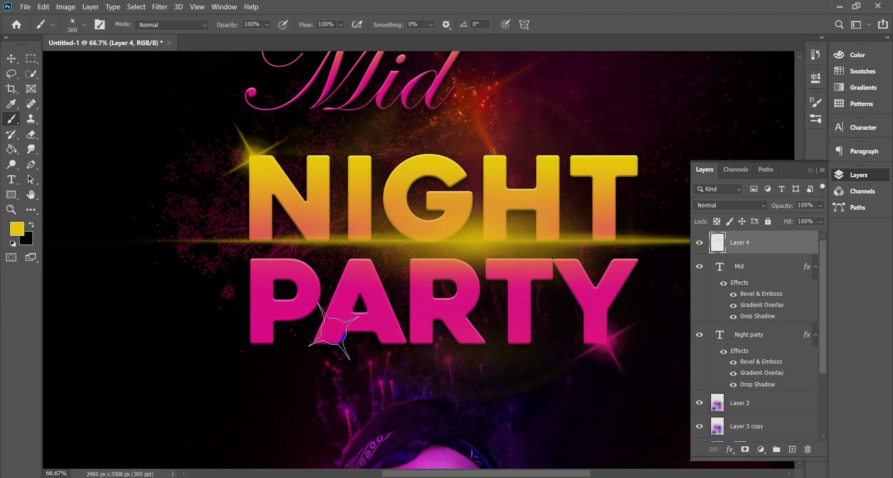
# - Set the foreground colour to white
pyautogui.scroll(-3, 334, 332)
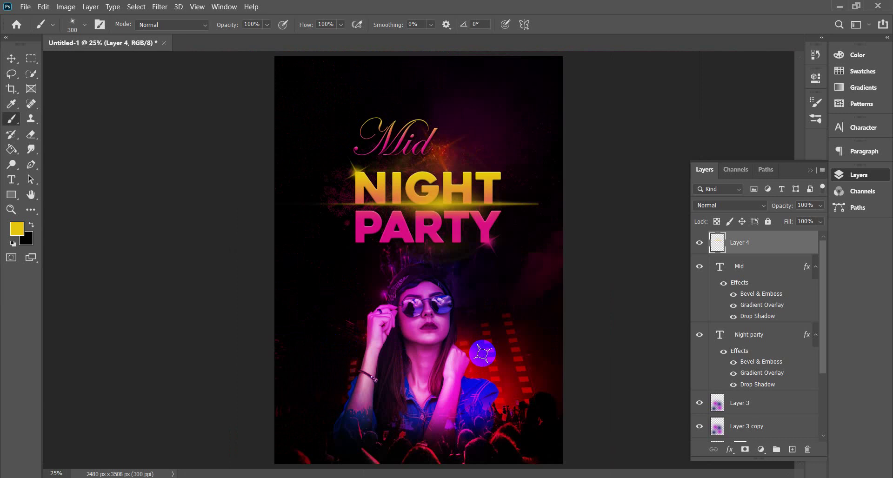
pyautogui.click(17, 229)
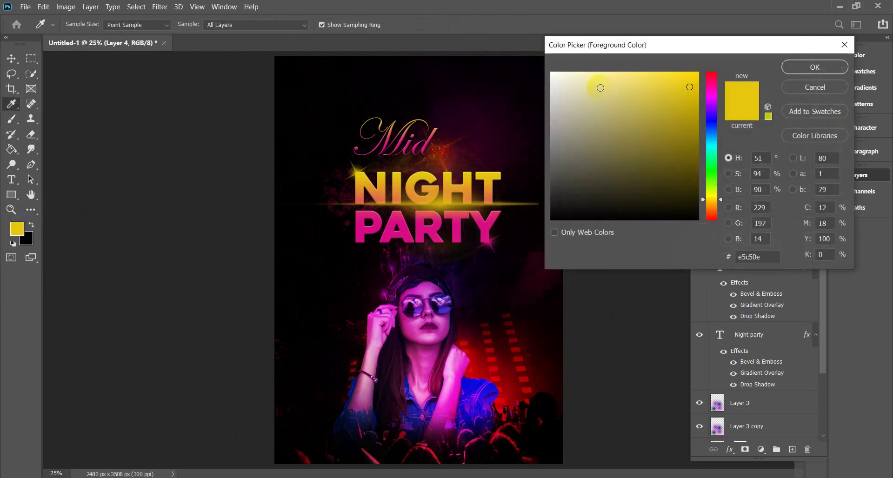
pyautogui.moveTo(601, 88); pyautogui.dragTo(537, 70)
pyautogui.click(815, 67)
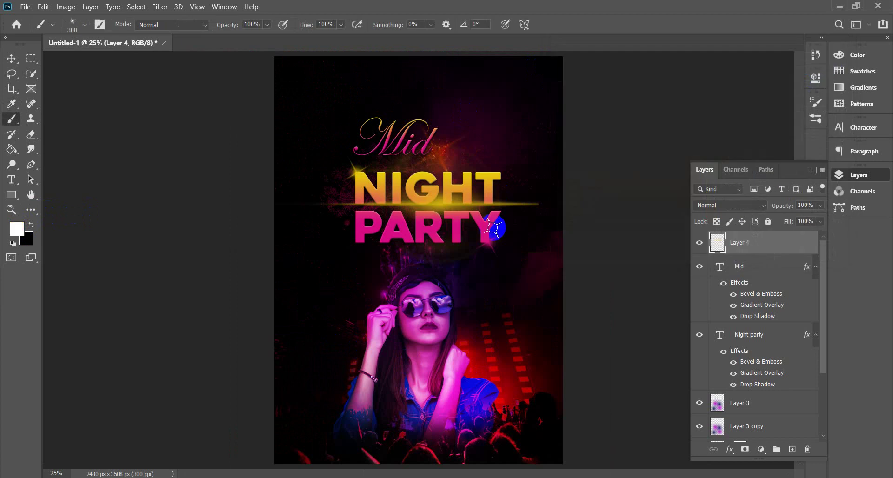
# - Try white 300 px star flares on the upper-right corner of NIGHT's T and at the foot of PARTY's P
pyautogui.moveTo(495, 227); pyautogui.dragTo(488, 226)
pyautogui.hotkey('ctrl', '+')
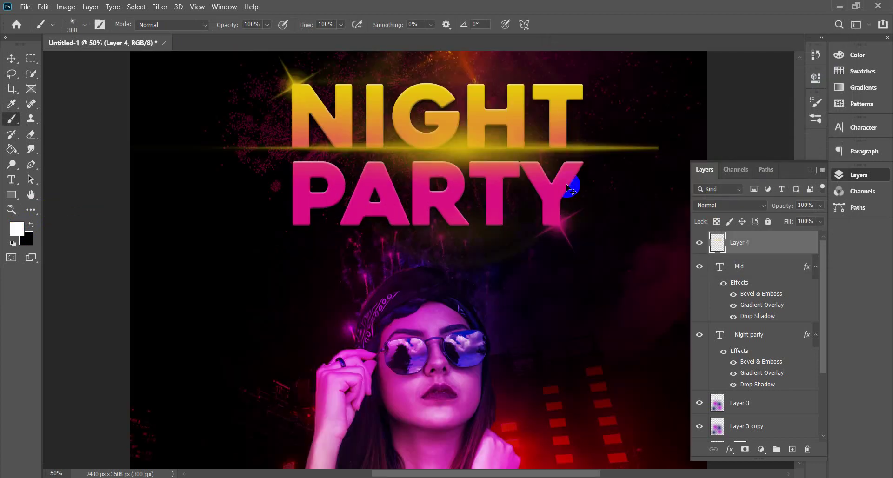
pyautogui.moveTo(572, 190); pyautogui.dragTo(586, 83)
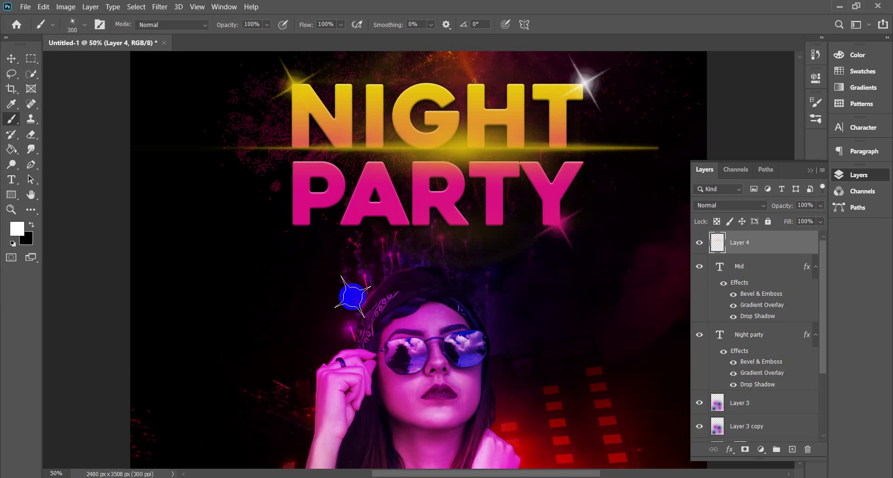
pyautogui.hotkey('ctrl', '-')
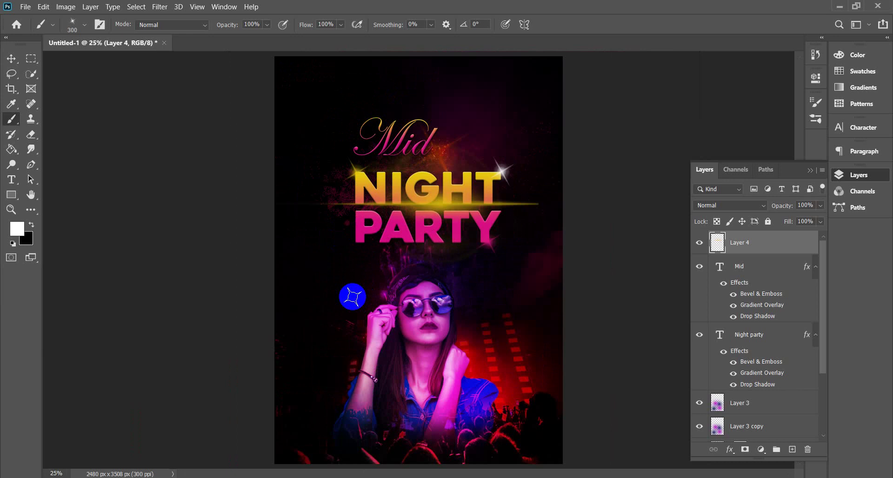
pyautogui.click(356, 242)
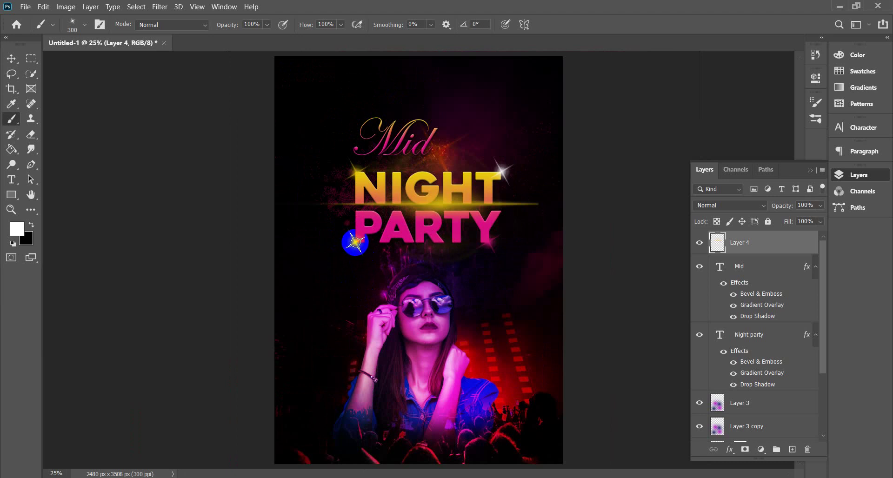
pyautogui.hotkey('ctrl', 'z')
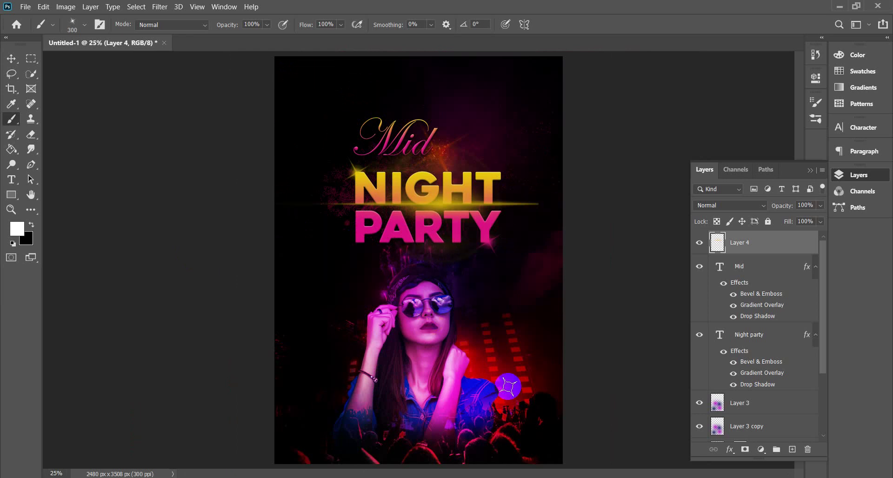
pyautogui.hotkey('ctrl', '-')
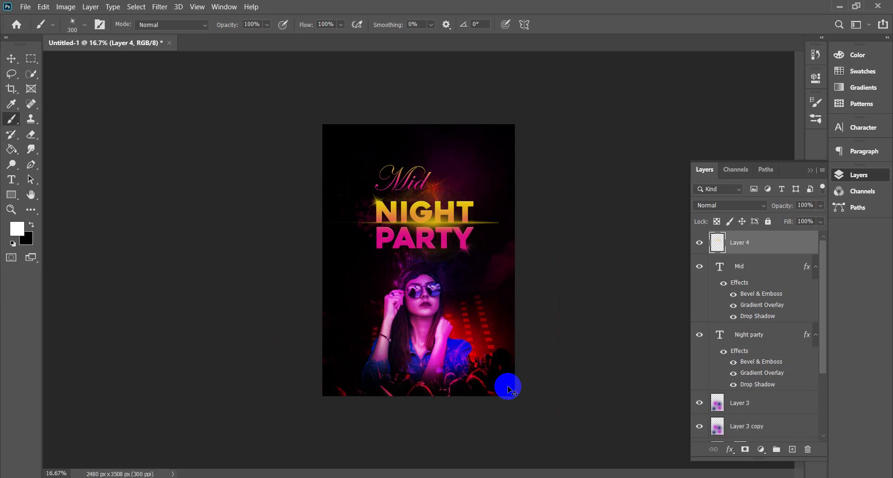
pyautogui.hotkey('ctrl', '+')
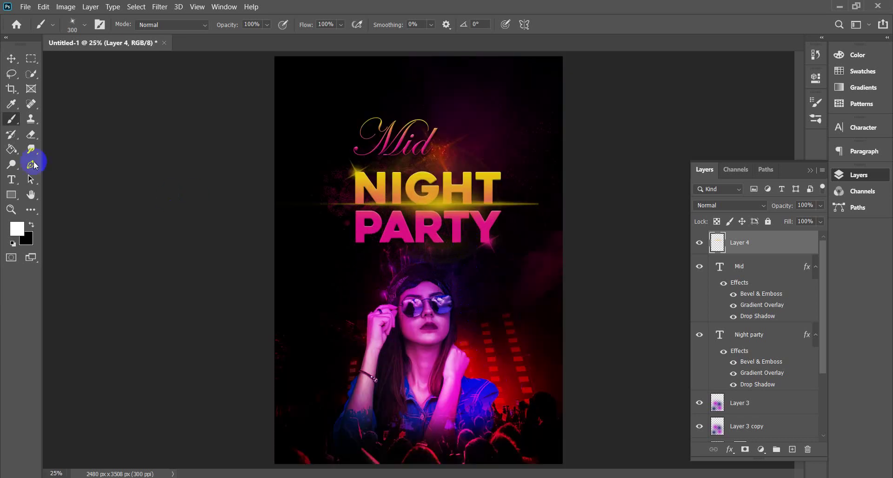
# - Add a 12 pt paragraph text box with placeholder text across the flyer above the title
pyautogui.click(11, 180)
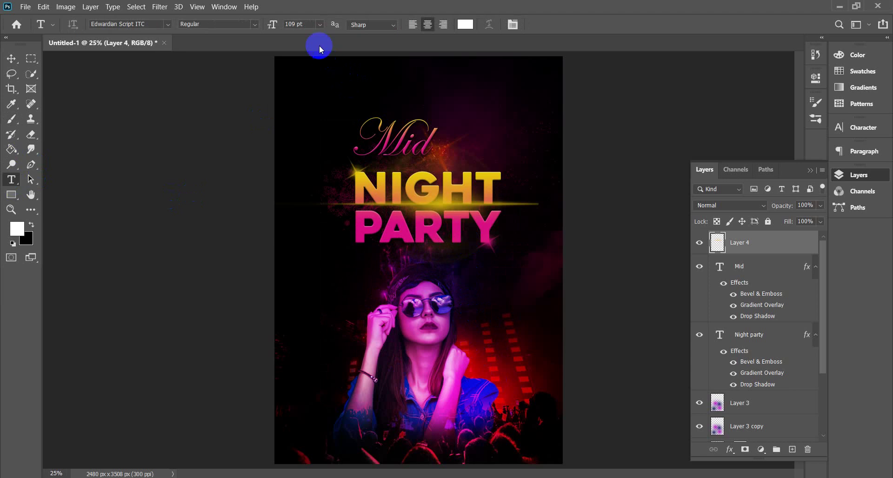
pyautogui.click(320, 24)
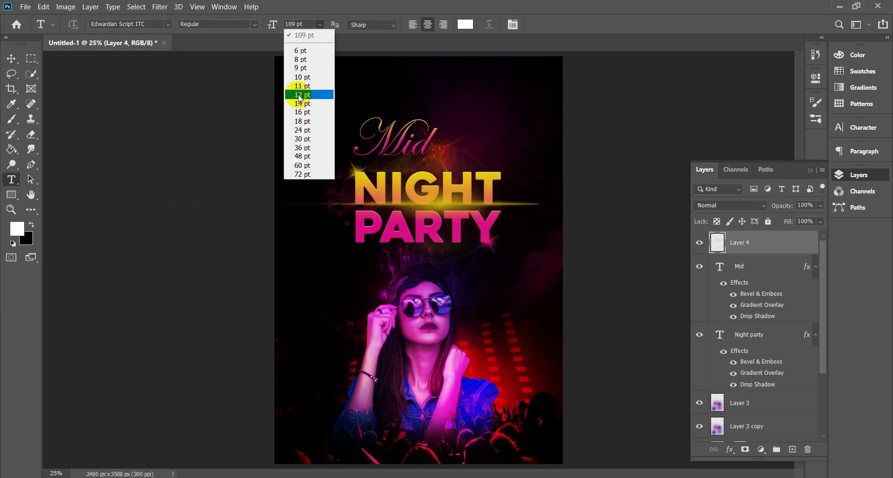
pyautogui.click(300, 96)
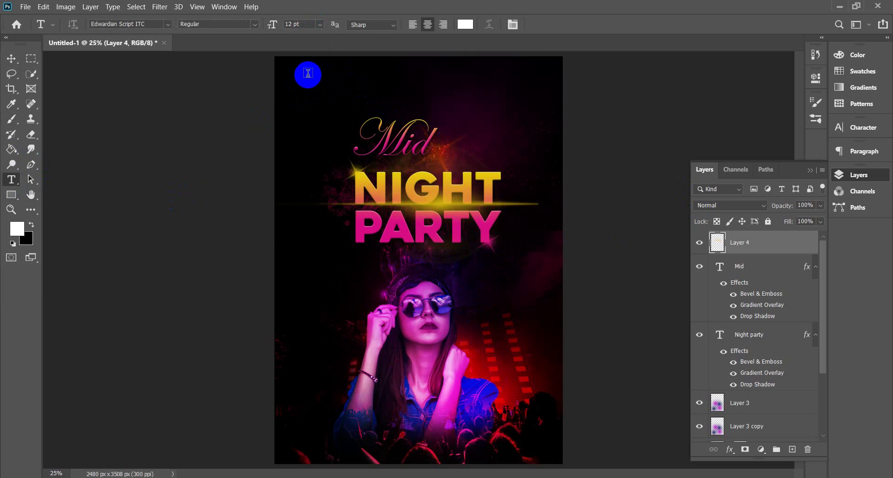
pyautogui.moveTo(300, 73); pyautogui.dragTo(544, 92)
pyautogui.press('Escape')
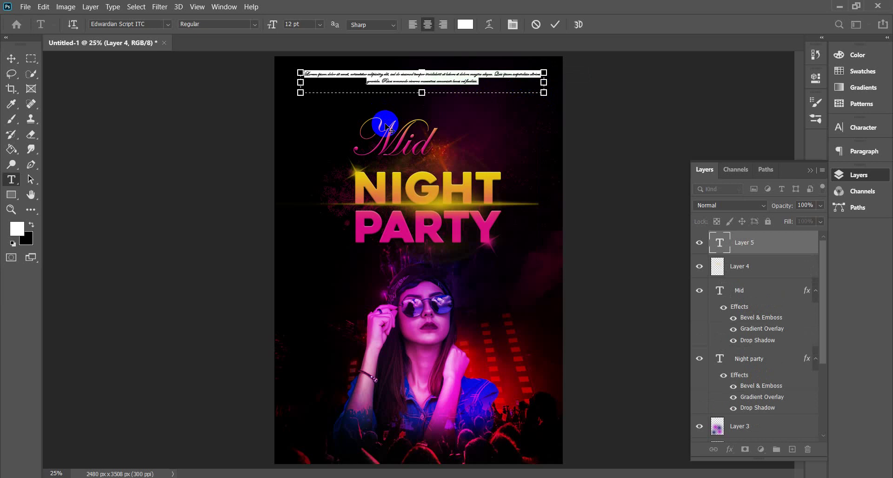
# - Format the placeholder paragraph in Arial, left-aligned, at 16 pt
pyautogui.click(169, 24)
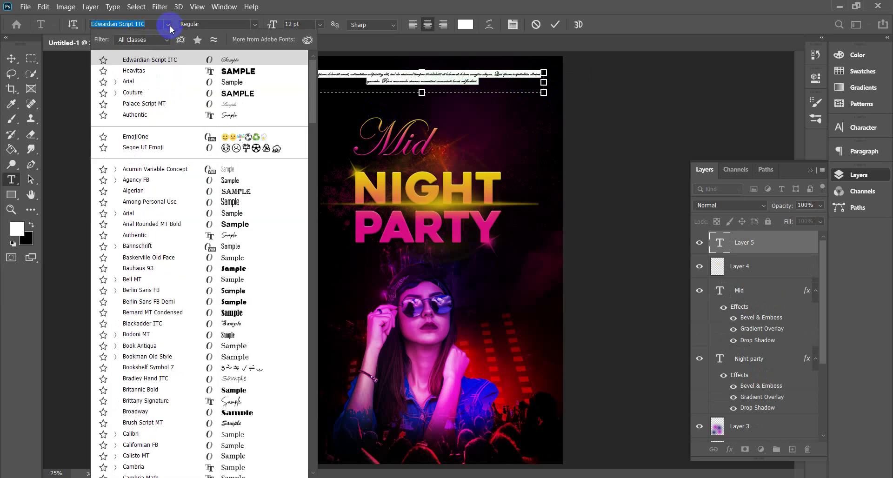
pyautogui.click(147, 82)
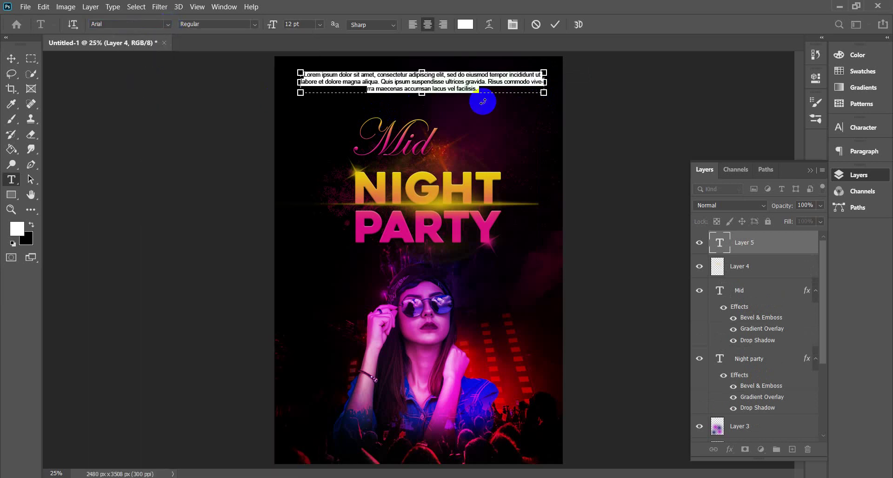
pyautogui.click(412, 24)
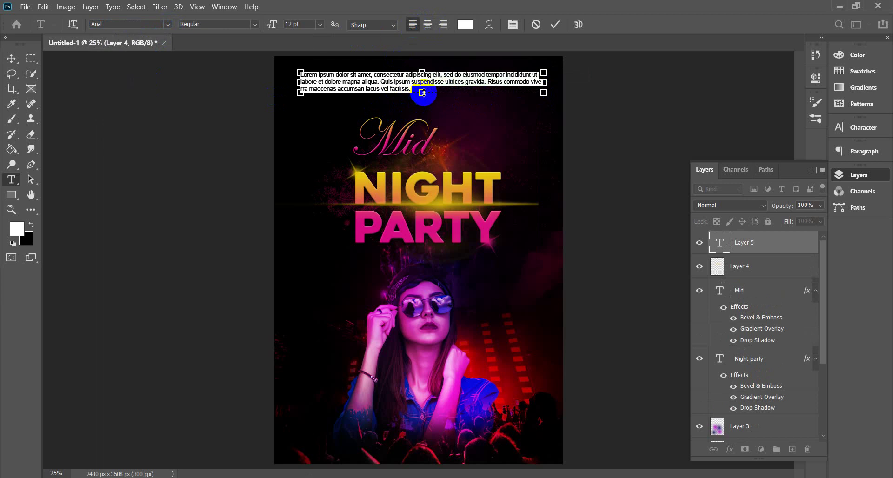
pyautogui.click(320, 24)
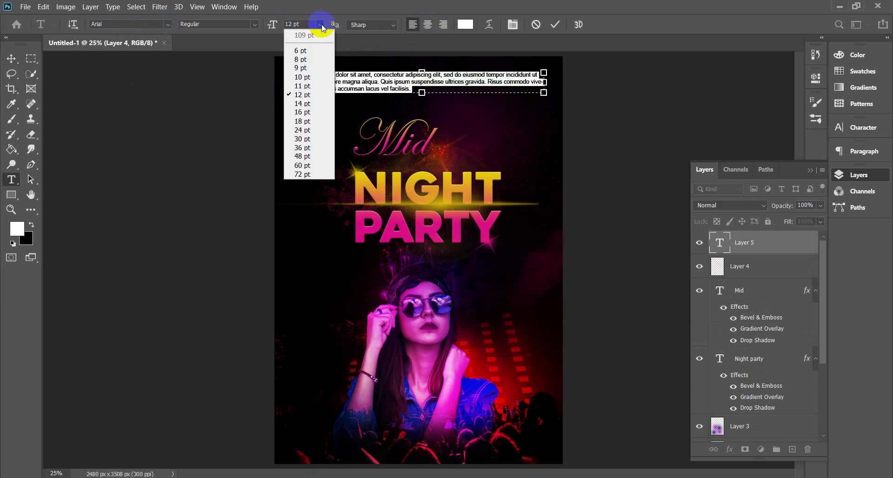
pyautogui.click(310, 112)
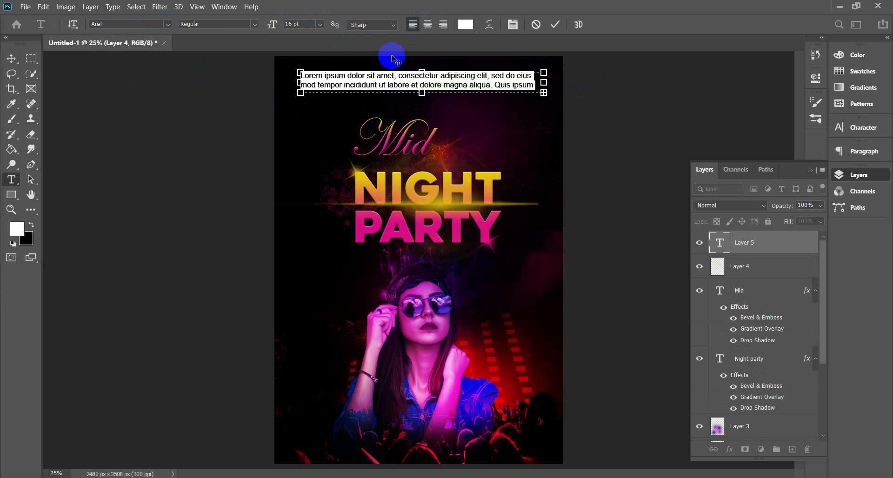
# - Colour the placeholder paragraph golden yellow (#fdd908)
pyautogui.click(461, 77)
pyautogui.click(17, 228)
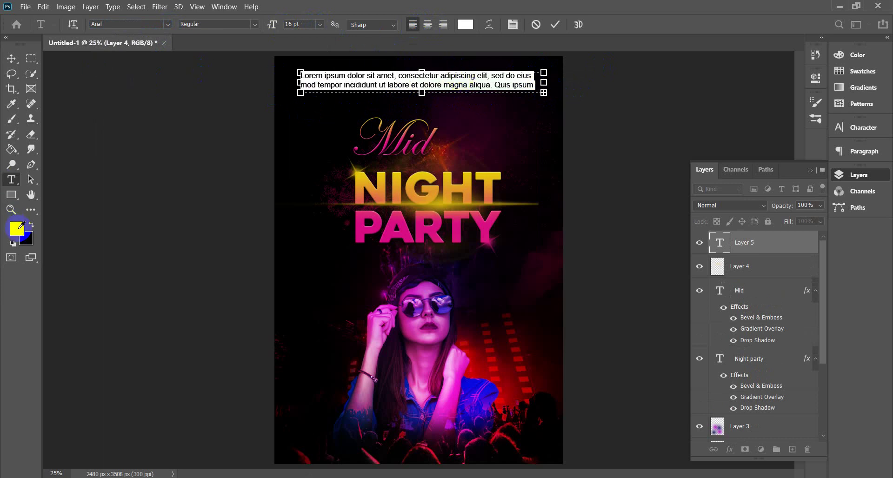
pyautogui.moveTo(688, 90); pyautogui.dragTo(696, 74)
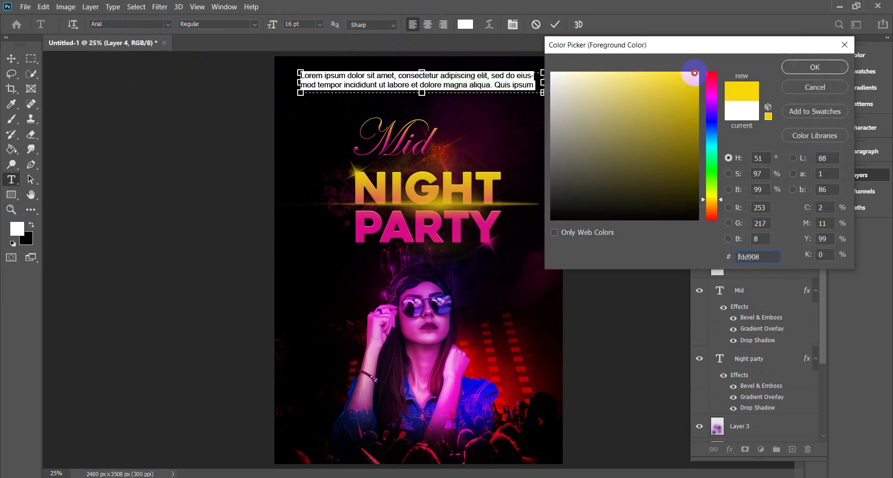
pyautogui.click(800, 67)
# - Shift the yellow paragraph slightly to the right above the title
pyautogui.click(12, 58)
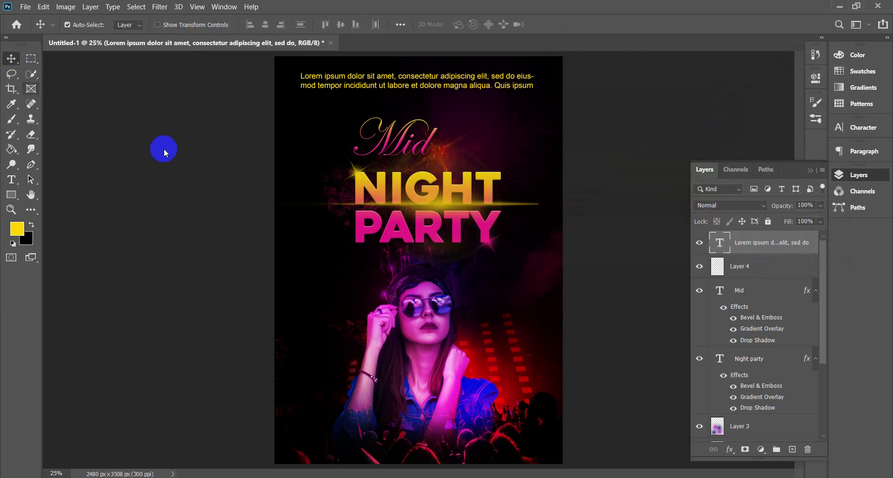
pyautogui.click(493, 83)
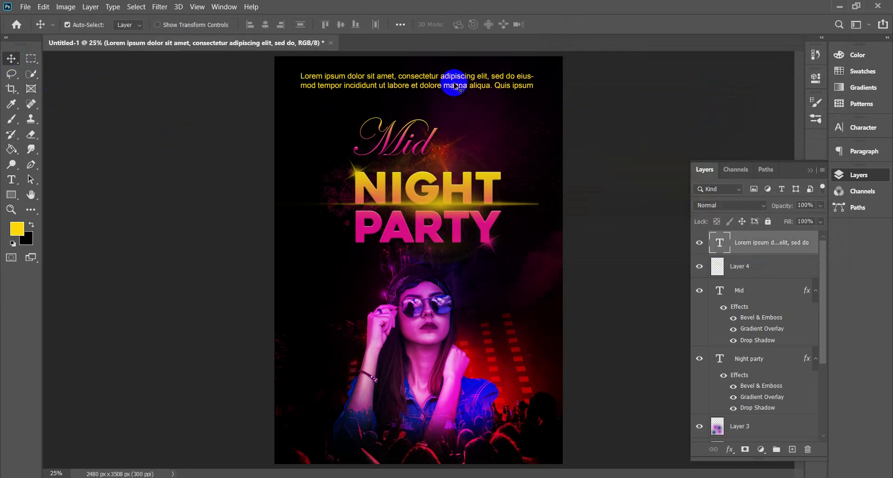
pyautogui.moveTo(456, 85)
pyautogui.mouseDown()
pyautogui.moveTo(469, 78)
pyautogui.moveTo(456, 85)
pyautogui.mouseUp()
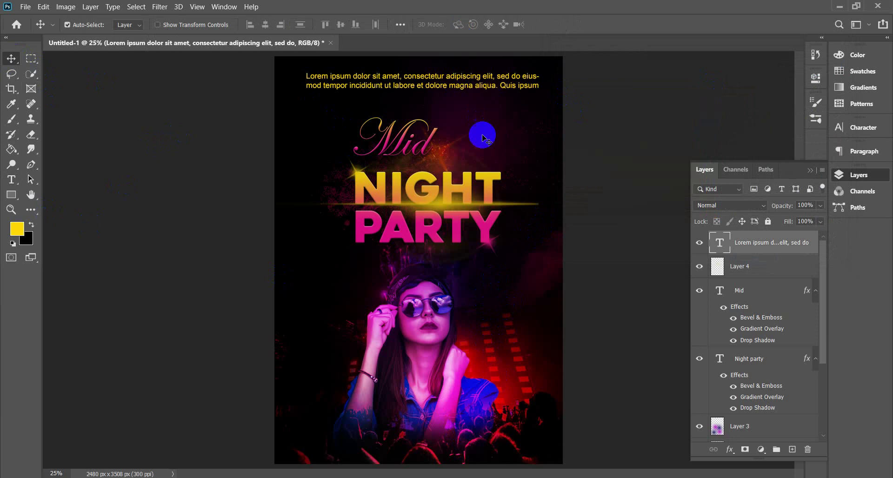
# - Add the text line "Venue: Army Stadium" beside the woman's head, below PARTY
pyautogui.click(12, 180)
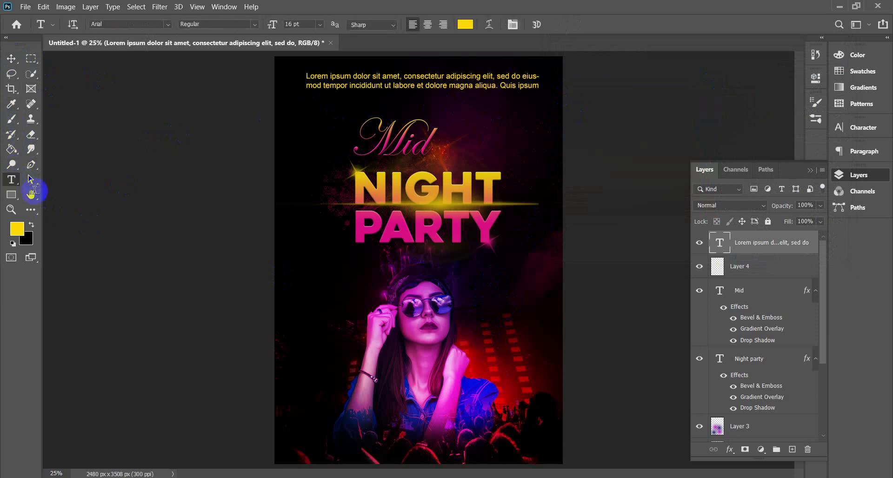
pyautogui.click(300, 290)
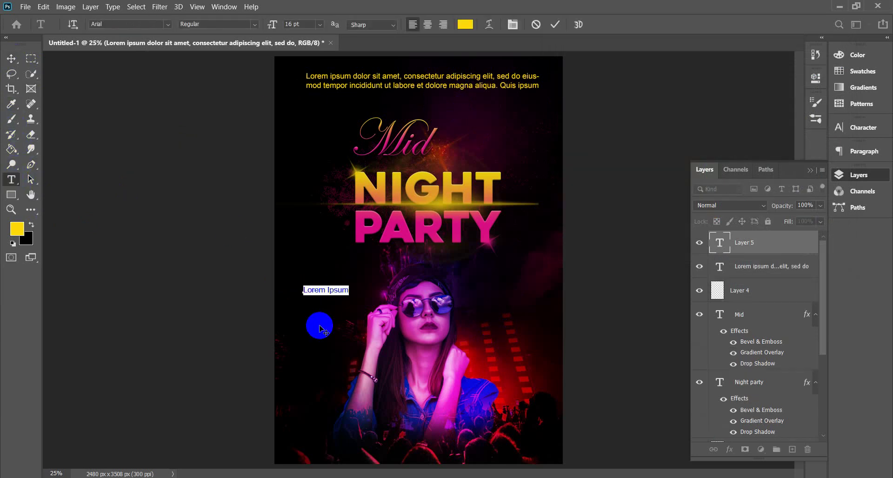
pyautogui.write('V')
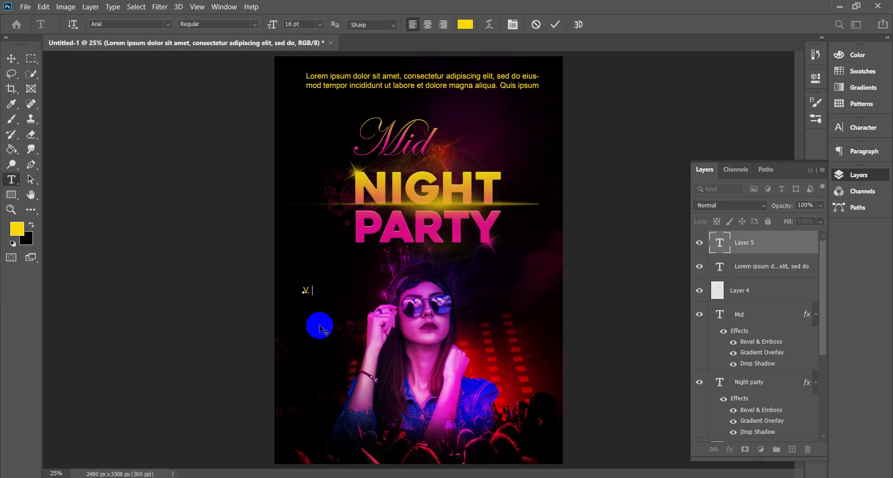
pyautogui.write('enue')
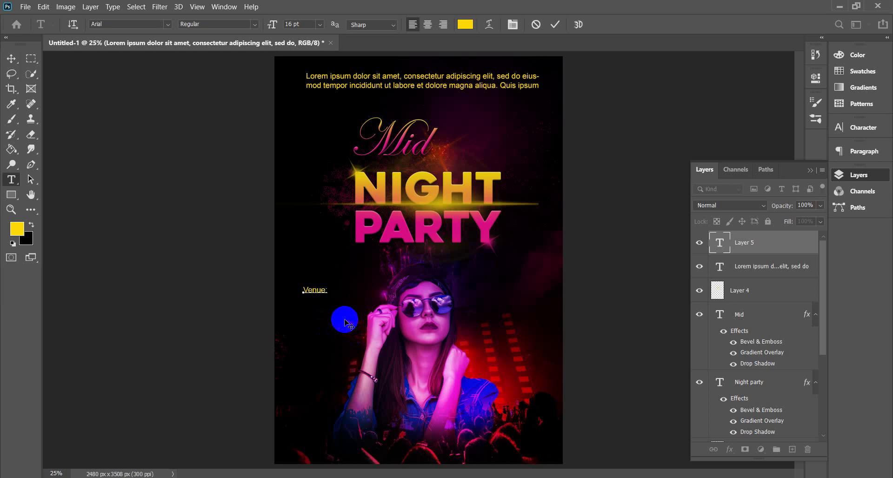
pyautogui.write(': Ar my Stadium')
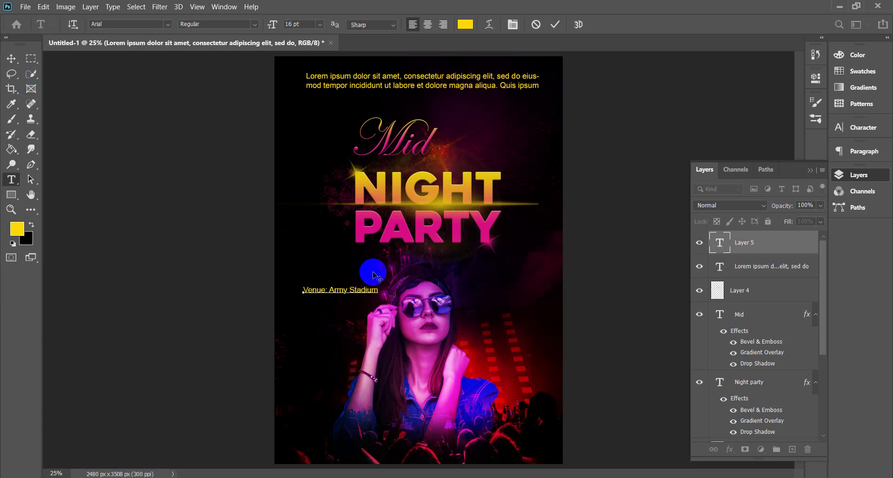
# - Set the whole venue line to 24 pt Comfortaa Bold
pyautogui.moveTo(380, 290); pyautogui.dragTo(269, 290)
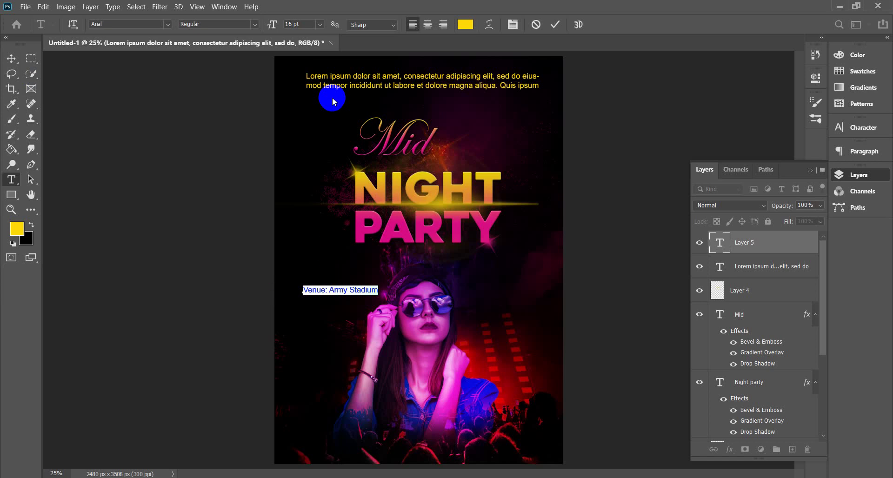
pyautogui.click(320, 25)
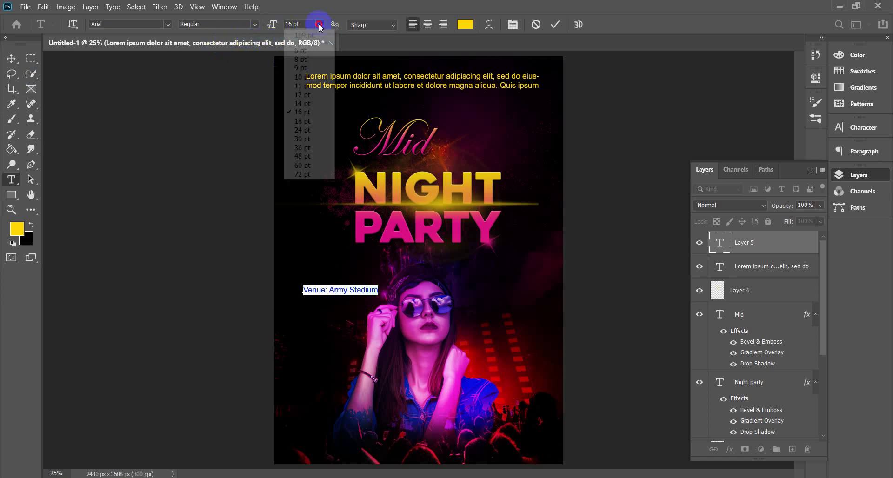
pyautogui.click(316, 131)
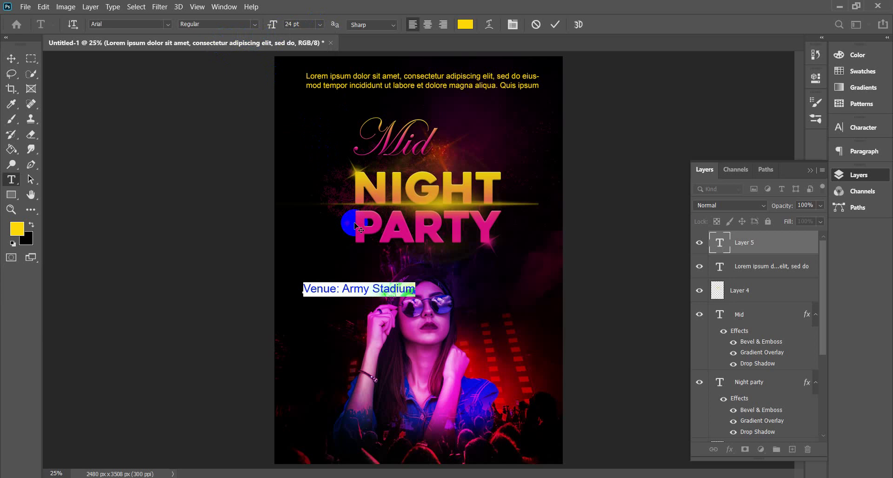
pyautogui.click(167, 26)
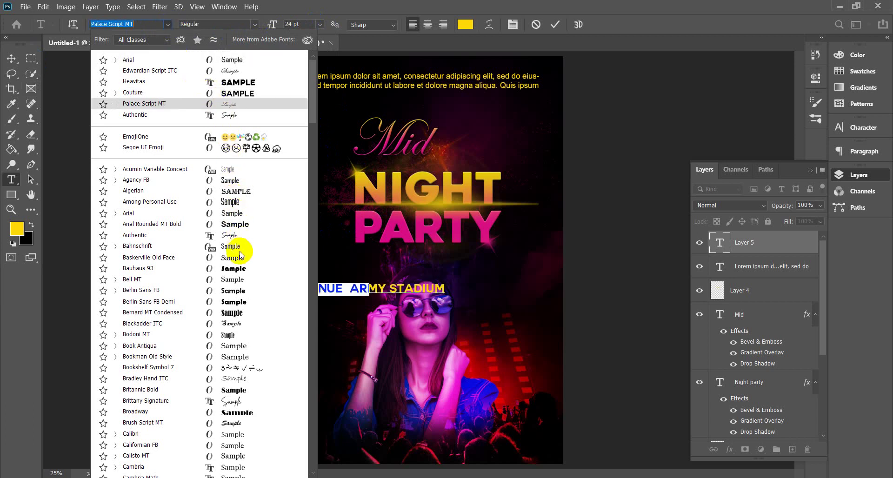
pyautogui.scroll(-3, 232, 364)
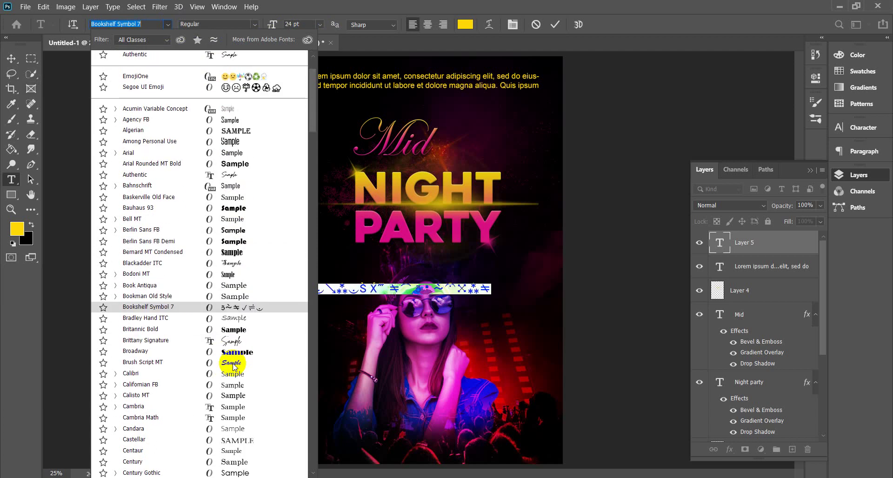
pyautogui.scroll(-5, 233, 367)
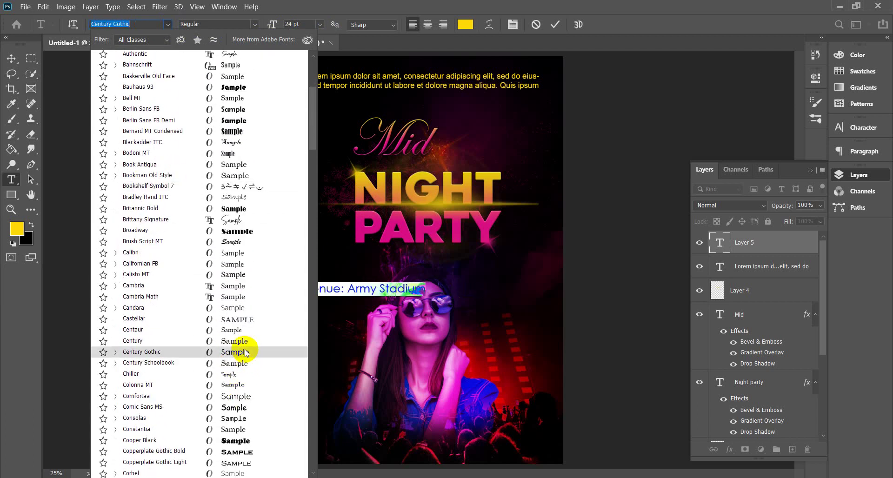
pyautogui.click(240, 397)
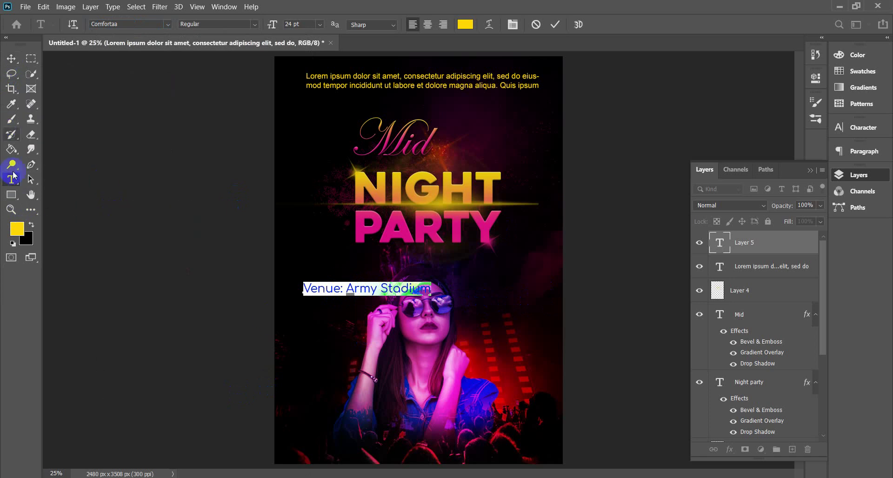
pyautogui.click(256, 25)
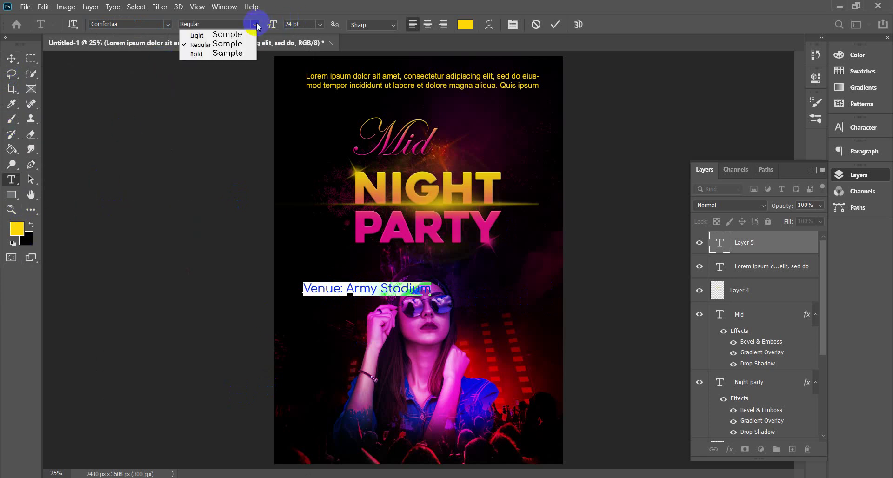
pyautogui.click(233, 55)
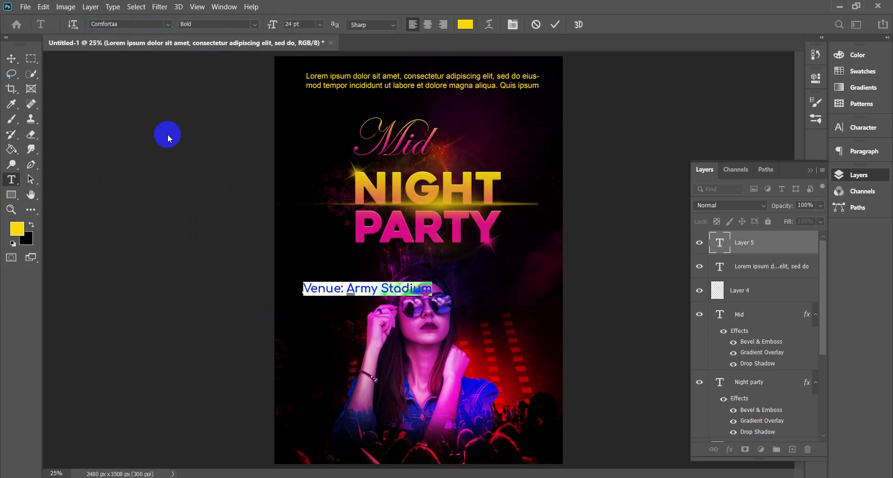
# - Keep the venue line golden yellow (#fdd908) and move it directly beneath the word PARTY, above the woman's head
pyautogui.click(17, 229)
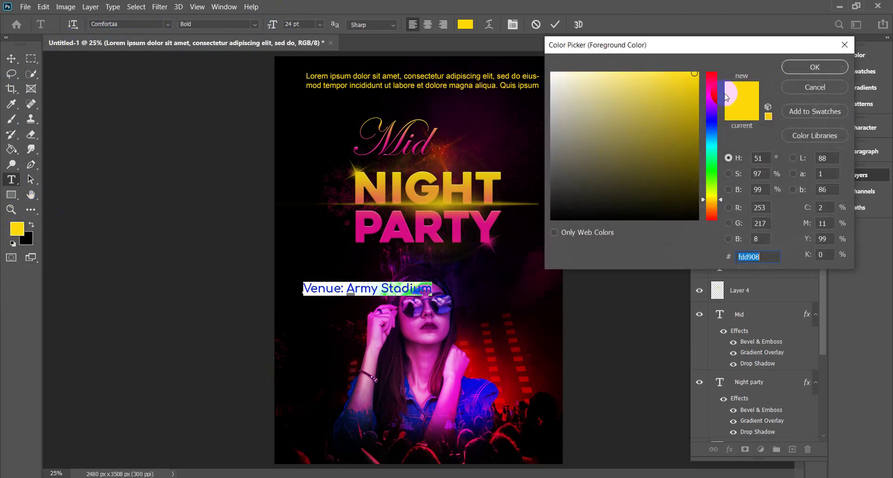
pyautogui.click(797, 69)
pyautogui.click(12, 58)
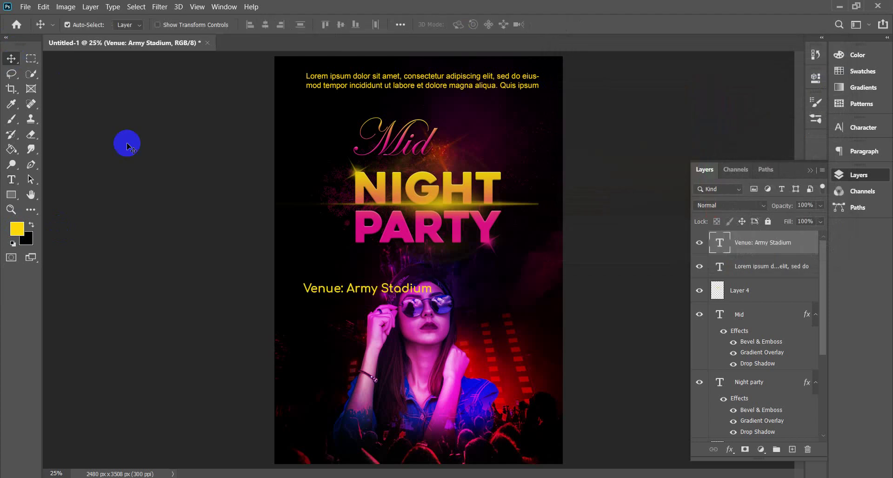
pyautogui.moveTo(370, 291); pyautogui.dragTo(417, 262)
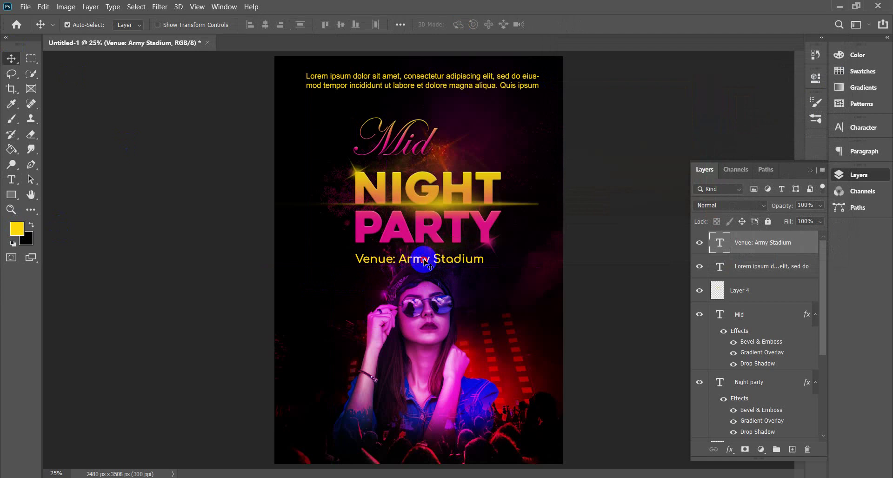
pyautogui.moveTo(425, 262); pyautogui.dragTo(424, 259)
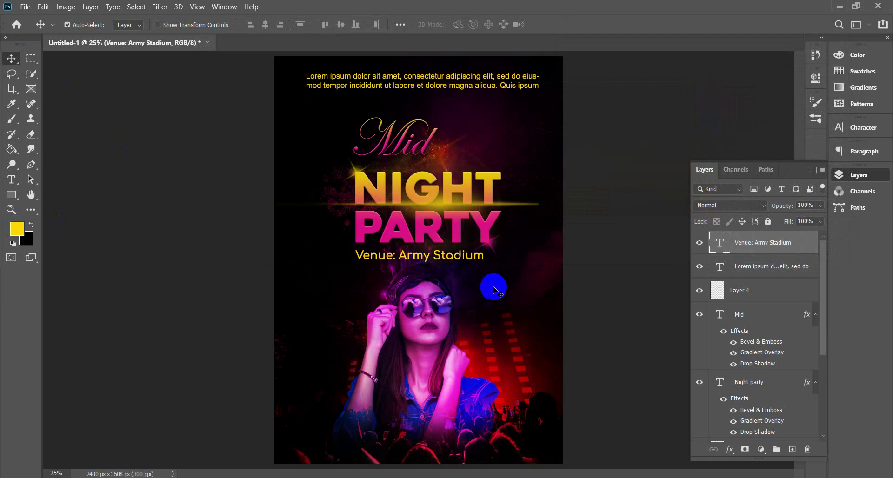
# - Scale the venue line up to about 105% so it spans more of the title's width
pyautogui.hotkey('ctrl', 't')
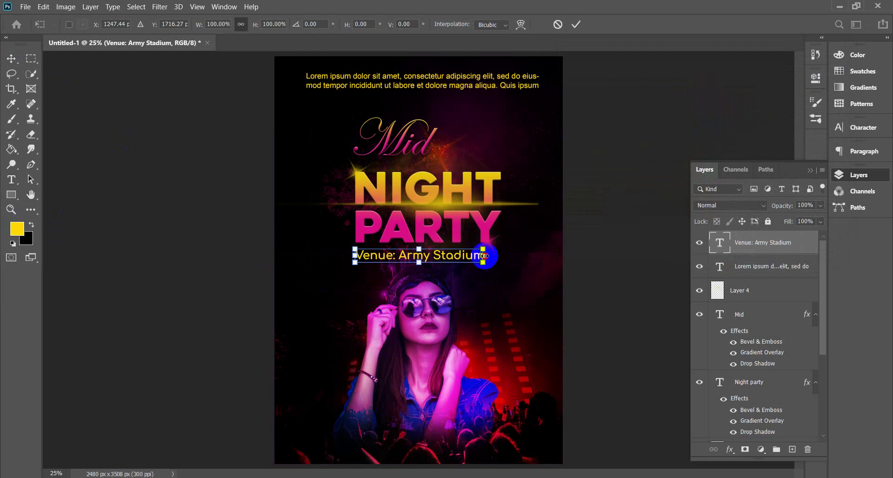
pyautogui.moveTo(484, 256); pyautogui.dragTo(490, 256)
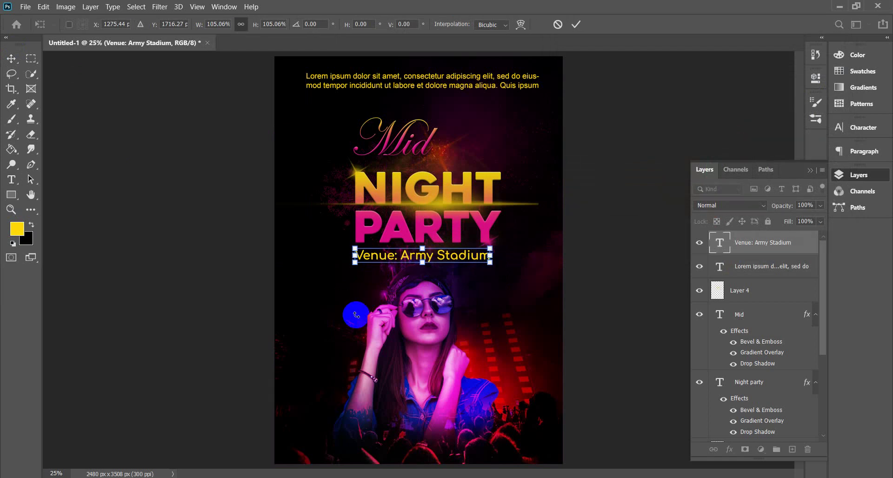
pyautogui.click(356, 315)
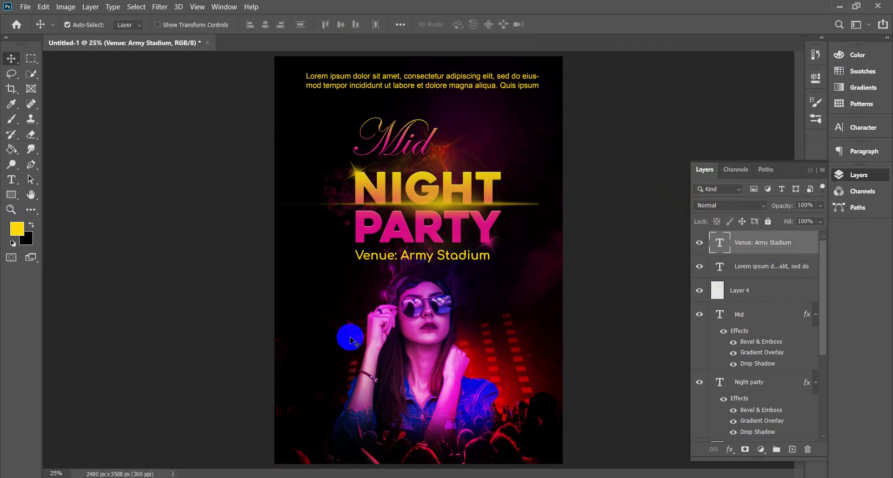
# - Duplicate the venue line and place the copy near the flyer's lower edge, over the crowd
pyautogui.hotkey('ctrl', '-')
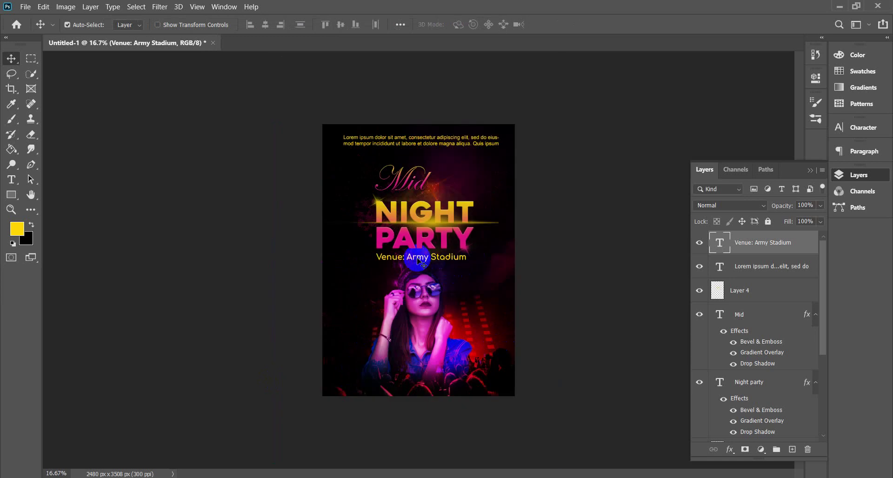
pyautogui.moveTo(419, 261); pyautogui.dragTo(377, 390)
pyautogui.hotkey('ctrl', '+')
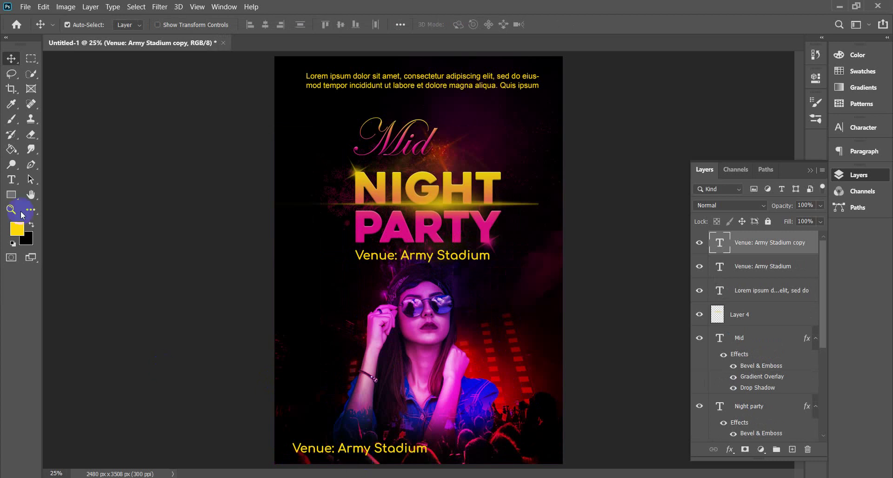
# - Recolour all of the duplicated venue line's text white
pyautogui.click(11, 180)
pyautogui.click(363, 446)
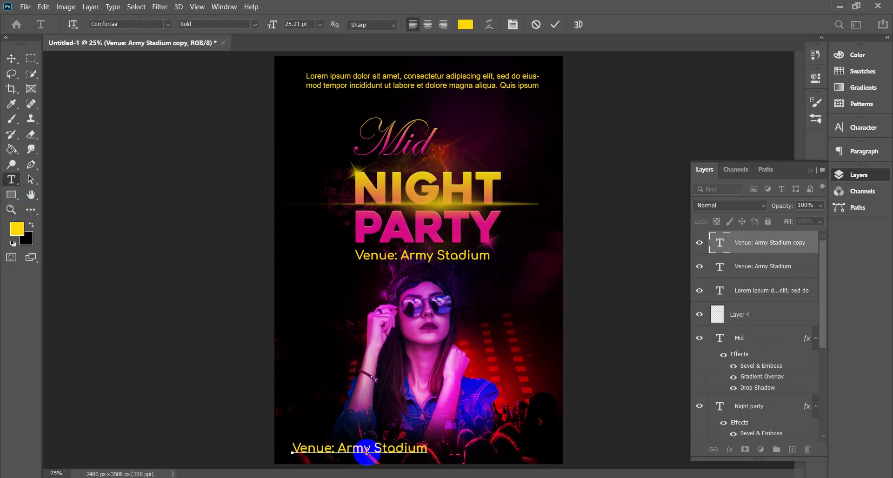
pyautogui.hotkey('ctrl', 'a')
pyautogui.click(16, 229)
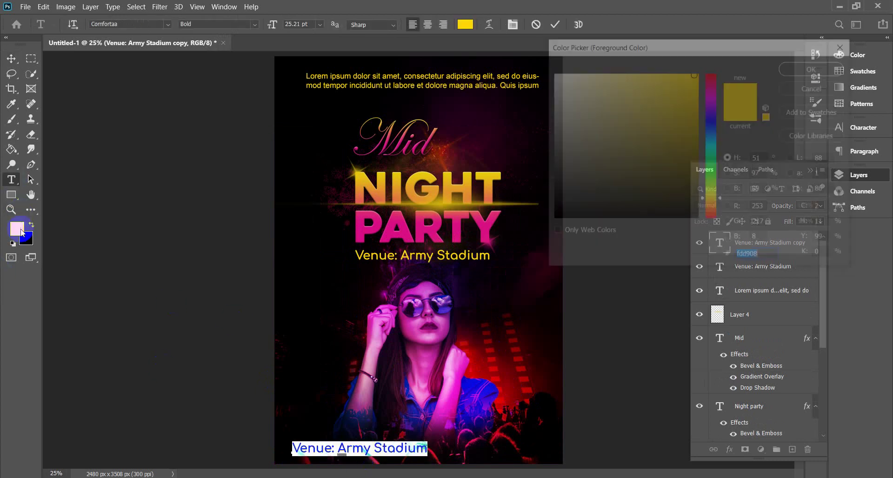
pyautogui.click(553, 82)
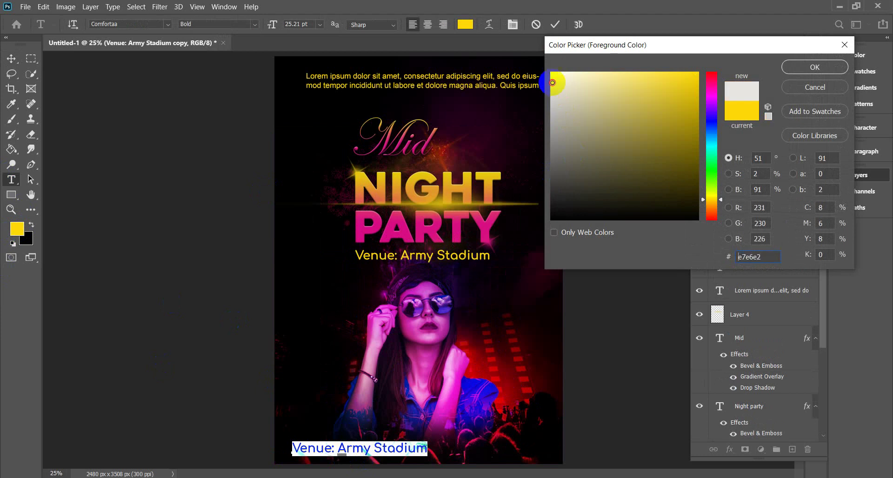
pyautogui.click(815, 67)
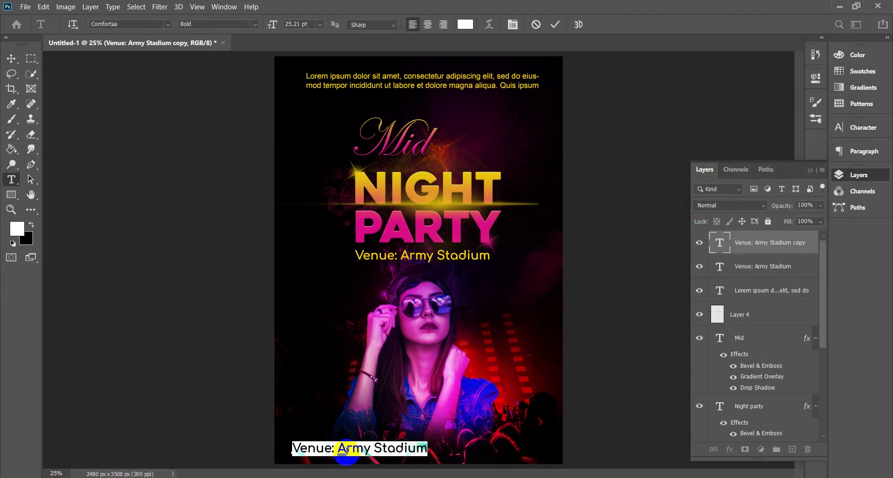
pyautogui.click(328, 449)
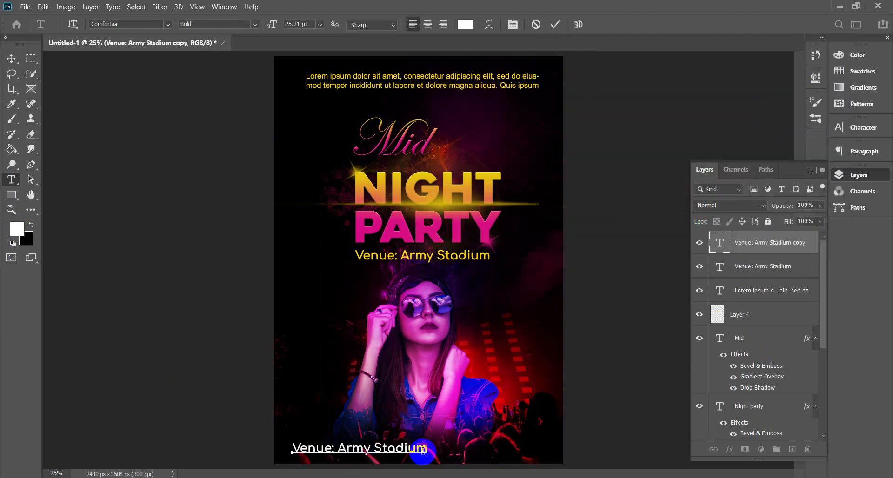
# - Replace the white line's text with "31st December 2021" and centre it along the flyer's lower edge
pyautogui.moveTo(435, 448); pyautogui.dragTo(281, 448)
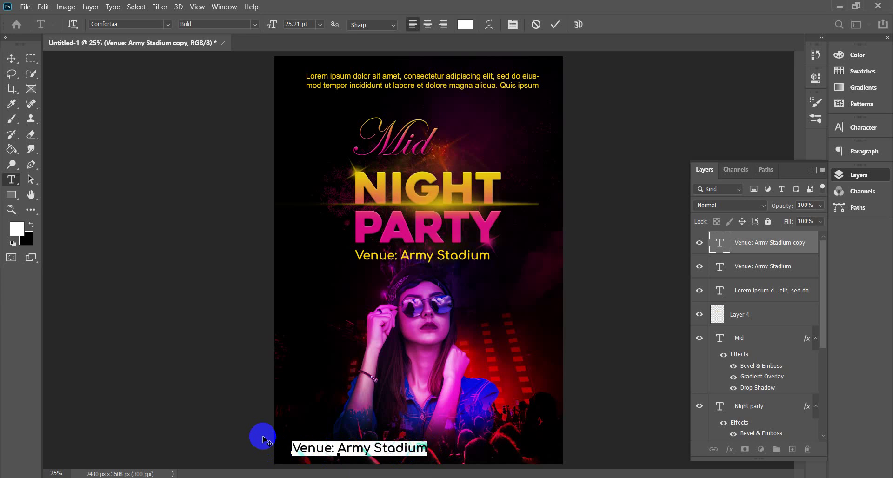
pyautogui.write('31')
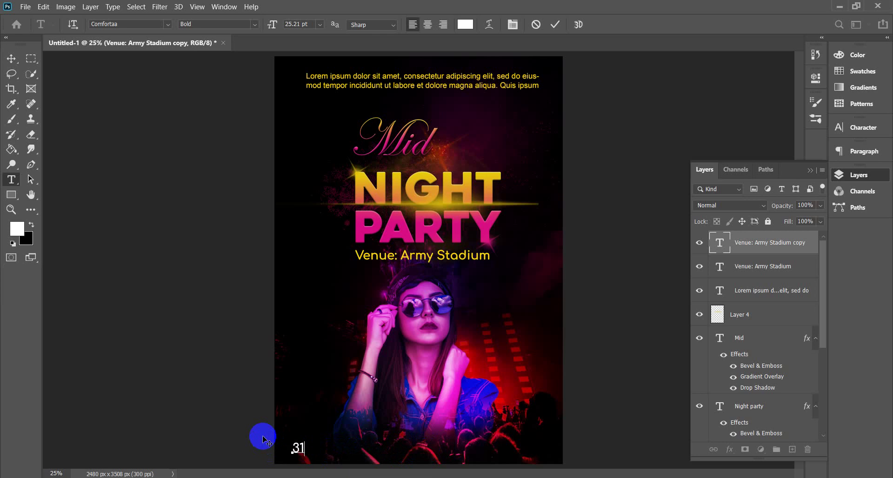
pyautogui.write('st De')
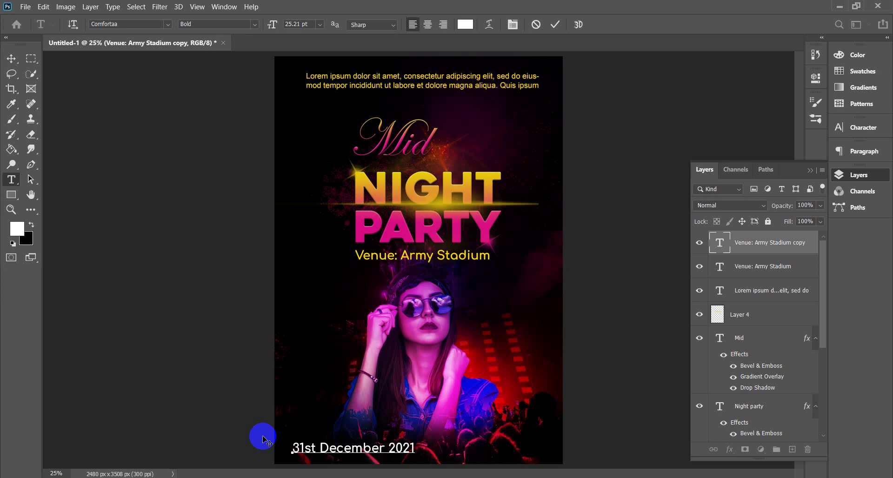
pyautogui.click(11, 59)
pyautogui.moveTo(354, 449); pyautogui.dragTo(412, 449)
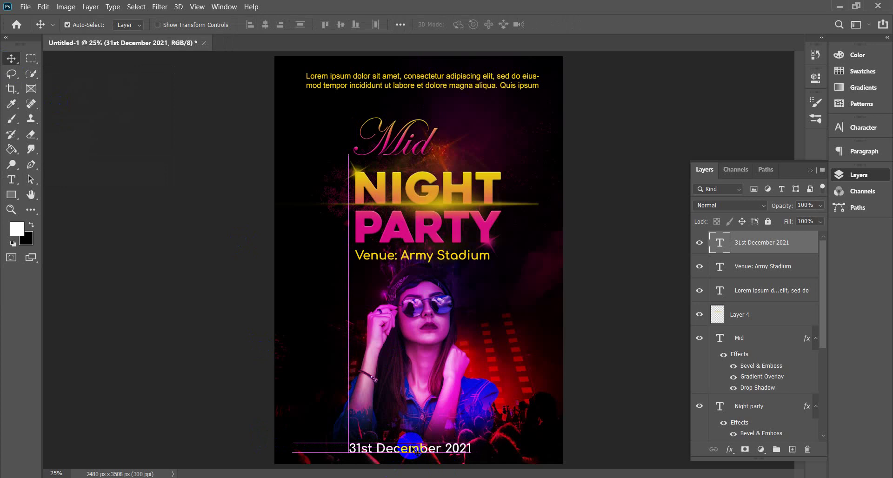
# - Format the "st" in the date line as superscript
pyautogui.click(11, 180)
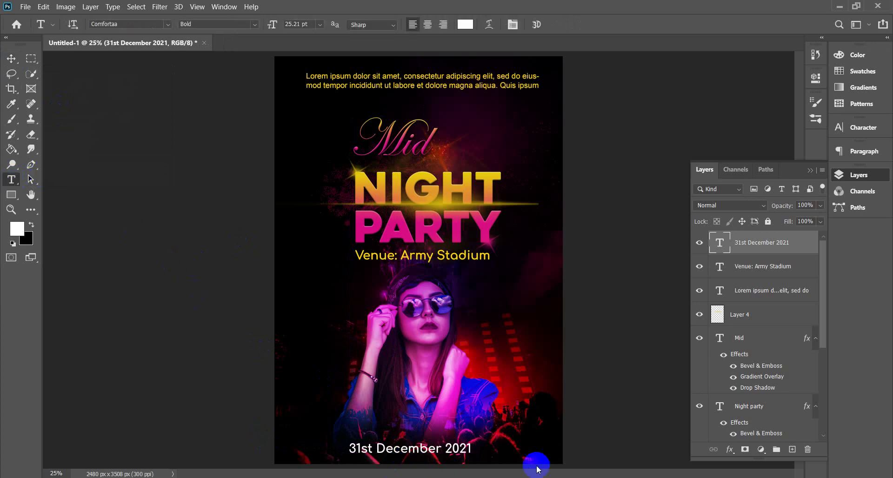
pyautogui.tripleClick(435, 449)
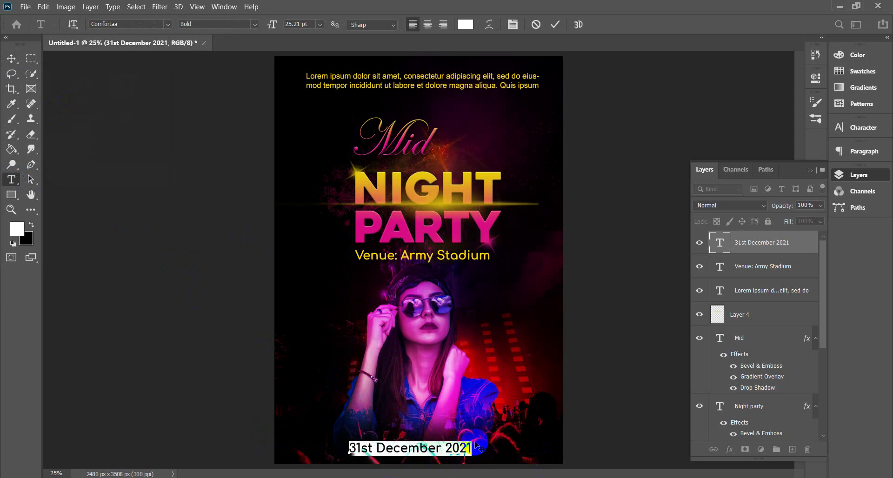
pyautogui.click(375, 450)
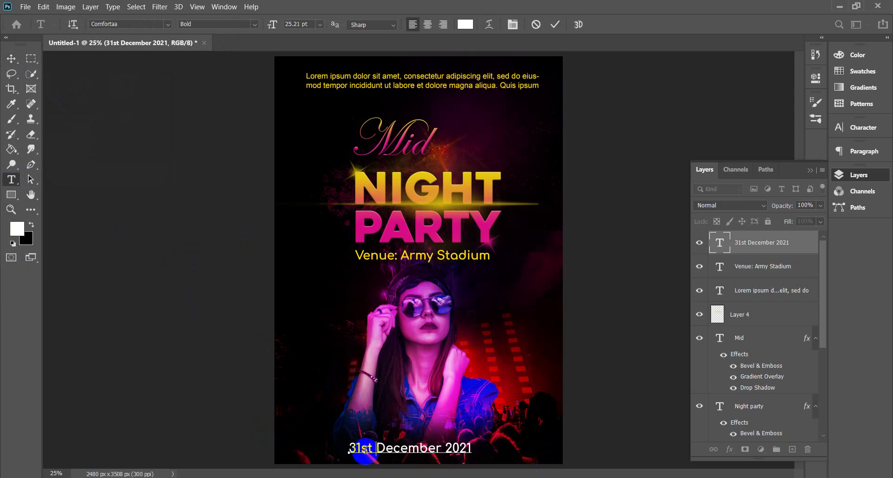
pyautogui.moveTo(374, 450); pyautogui.dragTo(362, 450)
pyautogui.click(863, 127)
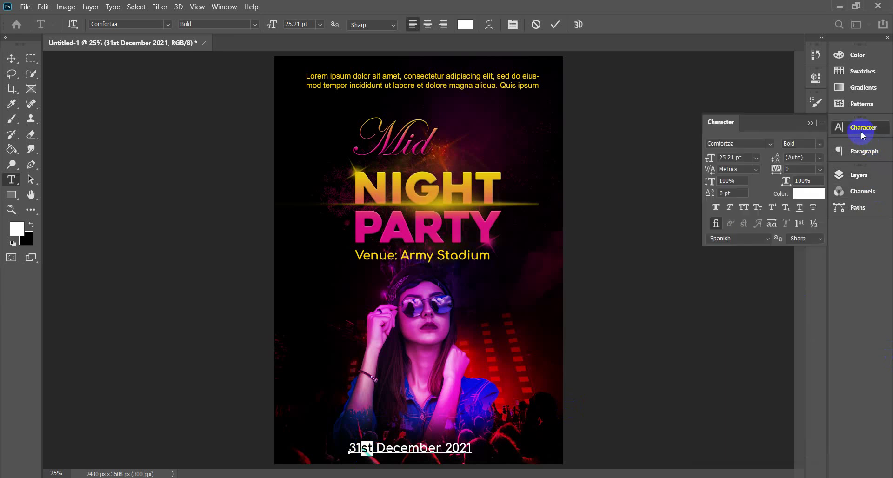
pyautogui.click(773, 208)
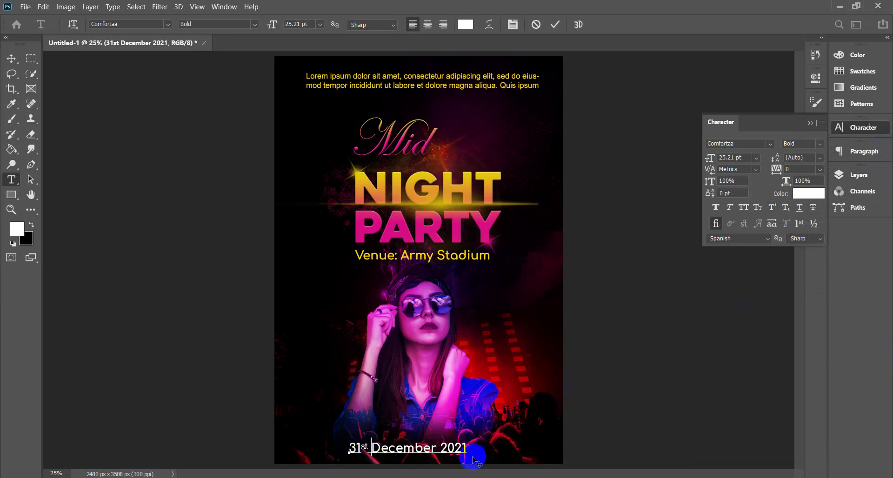
# - Set the whole date line to 30 pt and shift it slightly left to recentre it on the flyer
pyautogui.moveTo(467, 450); pyautogui.dragTo(339, 443)
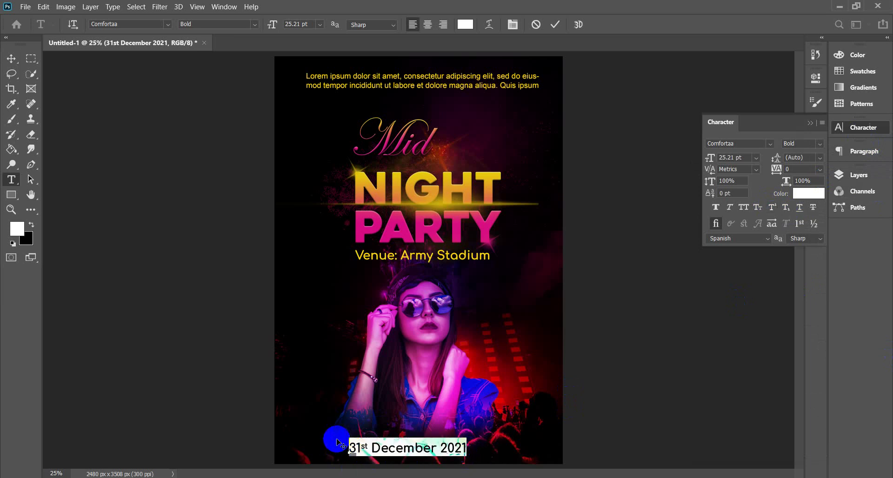
pyautogui.click(320, 25)
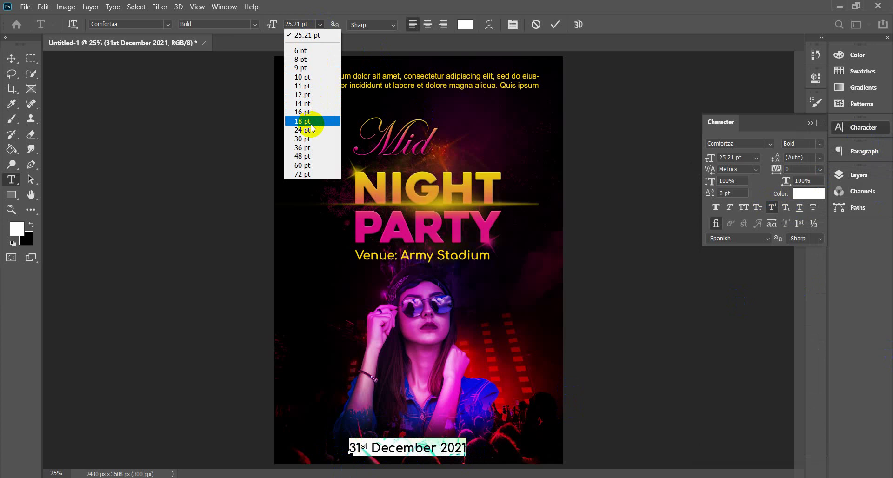
pyautogui.click(311, 139)
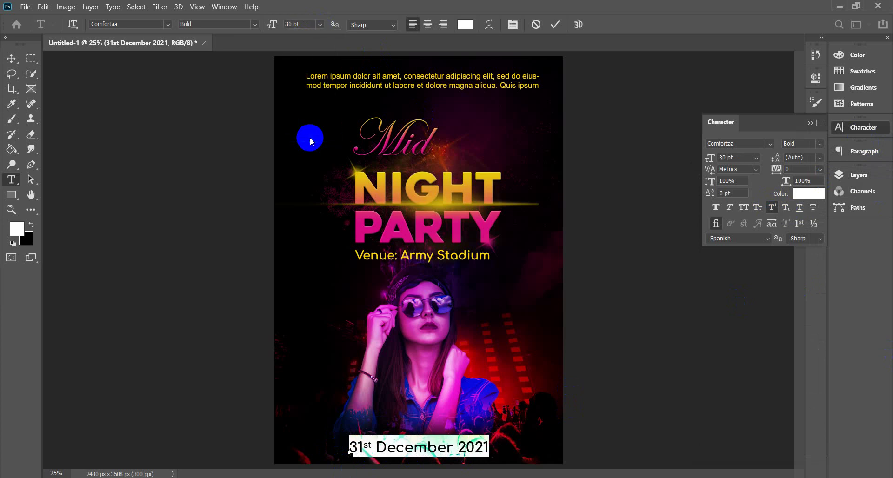
pyautogui.click(11, 59)
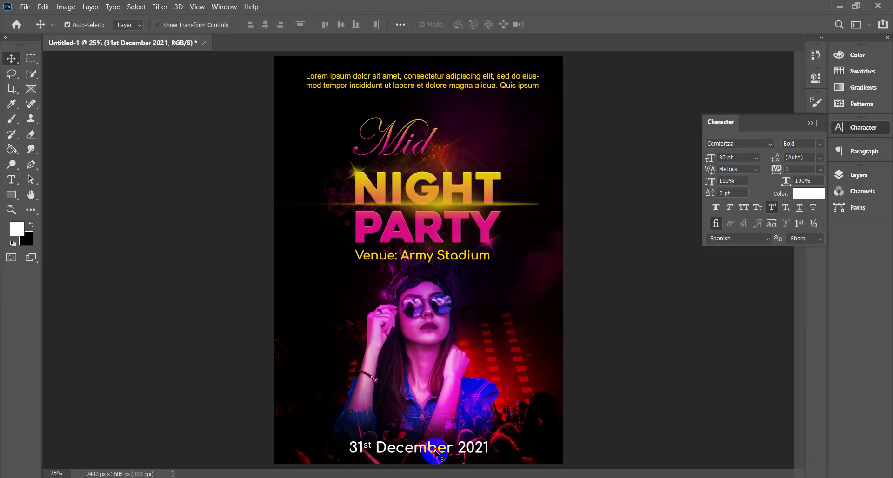
pyautogui.moveTo(437, 453); pyautogui.dragTo(432, 452)
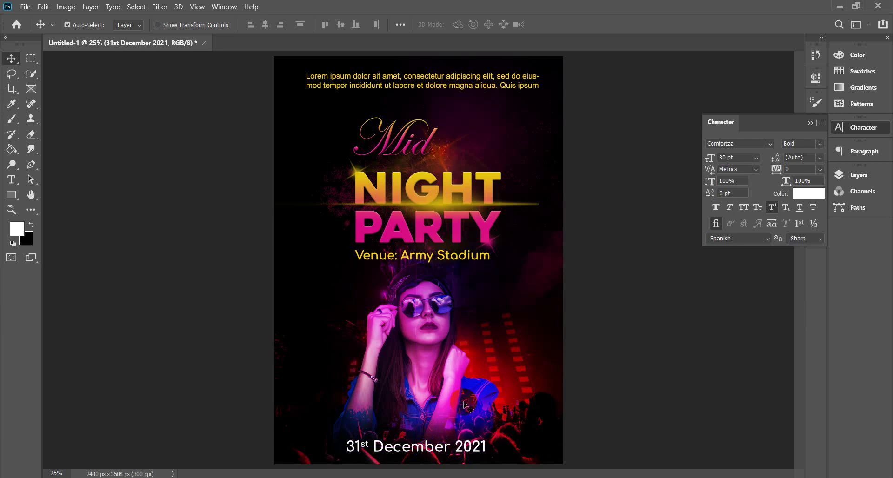
# - Duplicate the date line and place the copy across the woman's upper chest
pyautogui.click(12, 195)
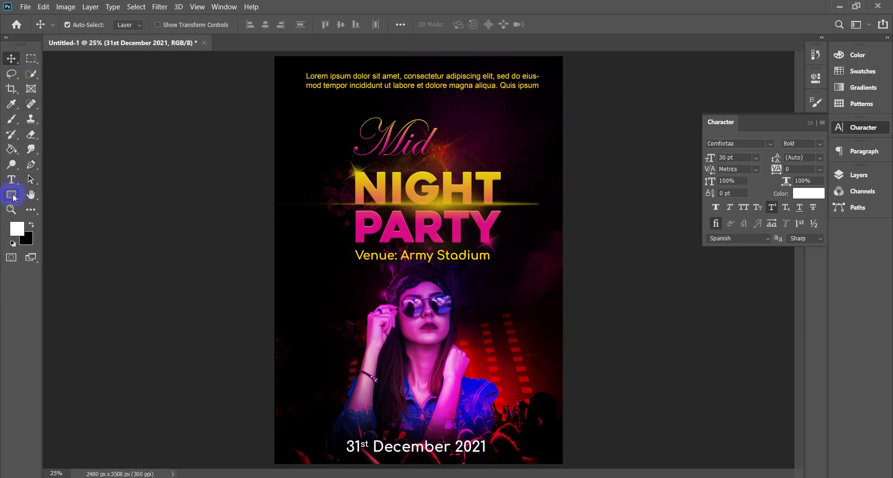
pyautogui.click(431, 452)
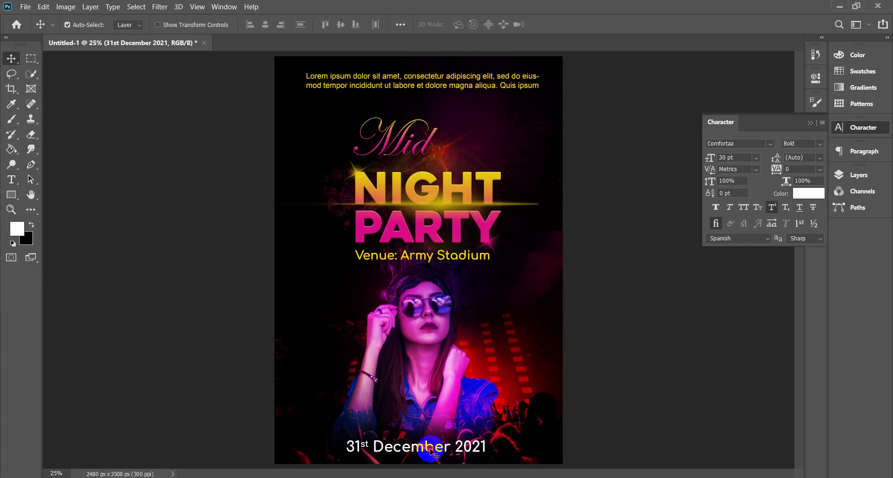
pyautogui.moveTo(432, 453); pyautogui.dragTo(427, 368)
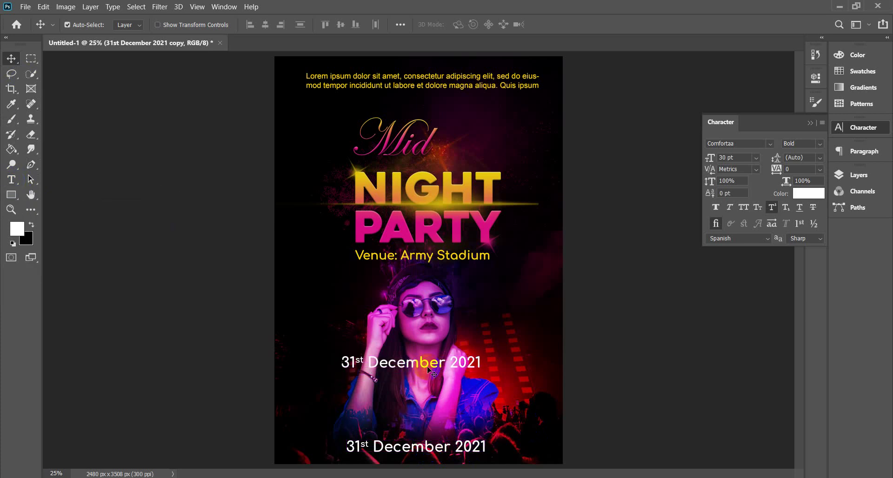
# - Replace the duplicated date's text with "Couple Only" and "$ 10" on a second line
pyautogui.click(2, 183)
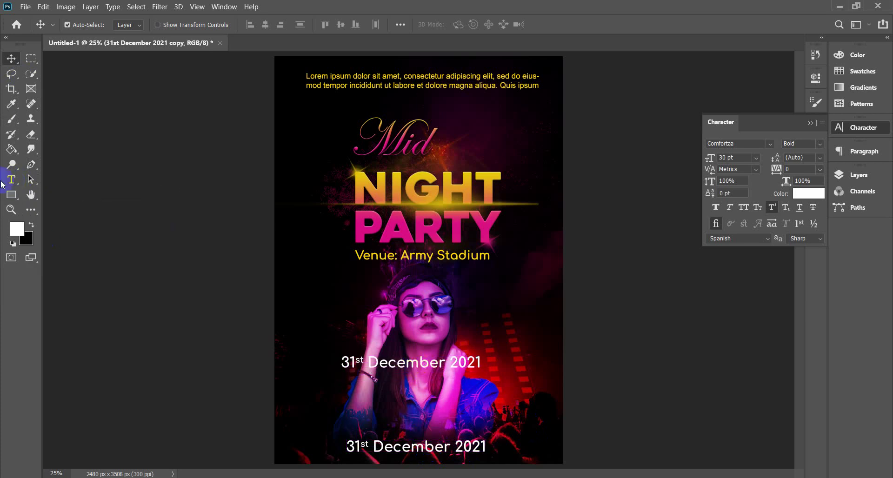
pyautogui.click(411, 362)
pyautogui.tripleClick(410, 363)
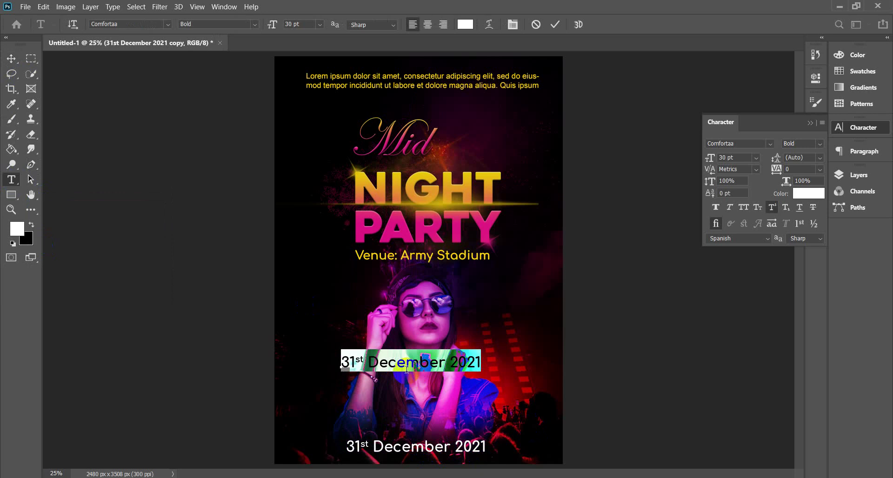
pyautogui.write('C')
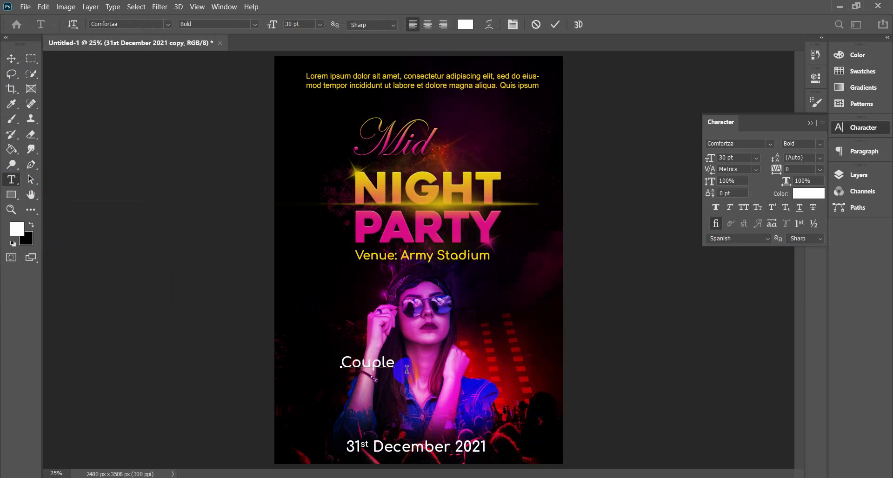
pyautogui.write('ouple Only')
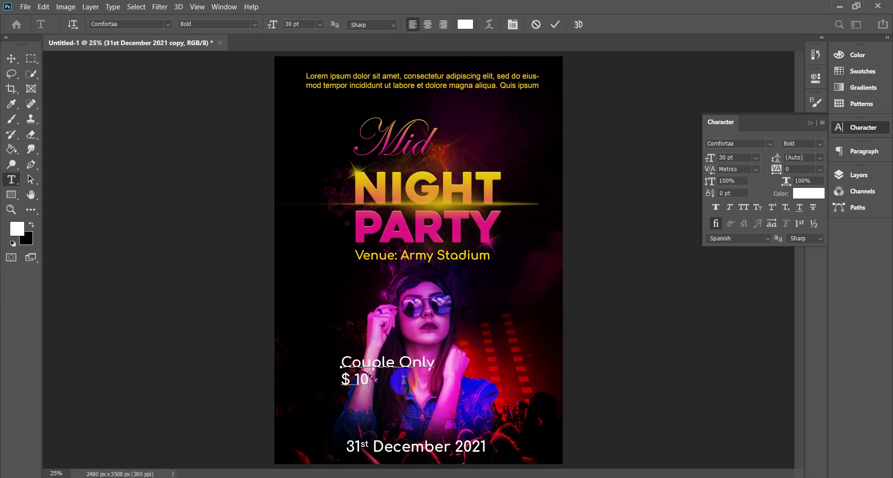
# - Remove the space between the dollar sign and 10 in the couple price line
pyautogui.moveTo(372, 379); pyautogui.dragTo(314, 379)
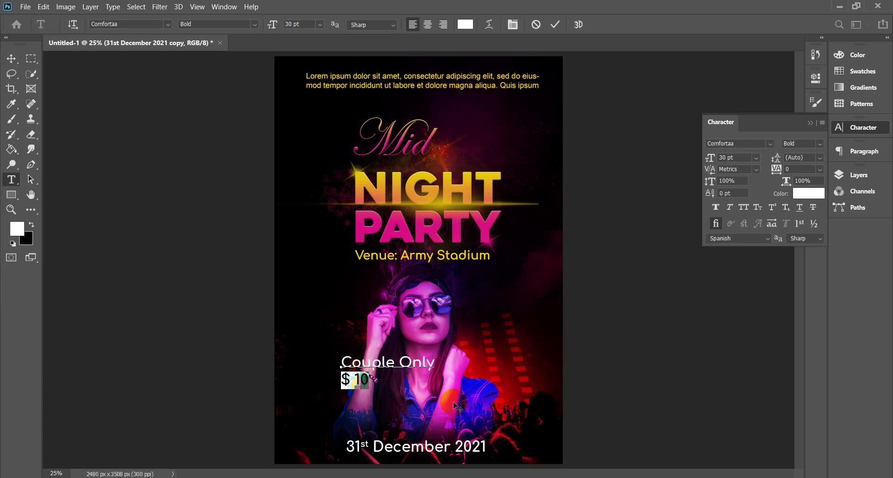
pyautogui.write('1')
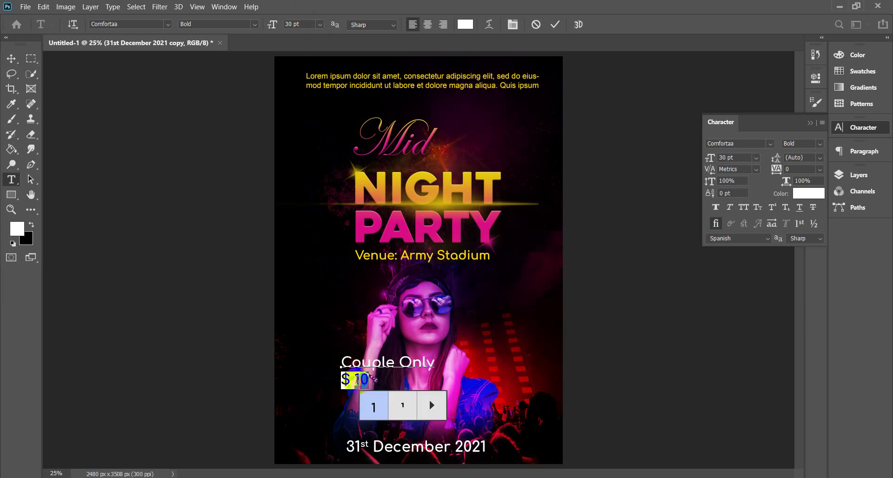
pyautogui.moveTo(357, 381); pyautogui.dragTo(352, 382)
pyautogui.click(356, 380)
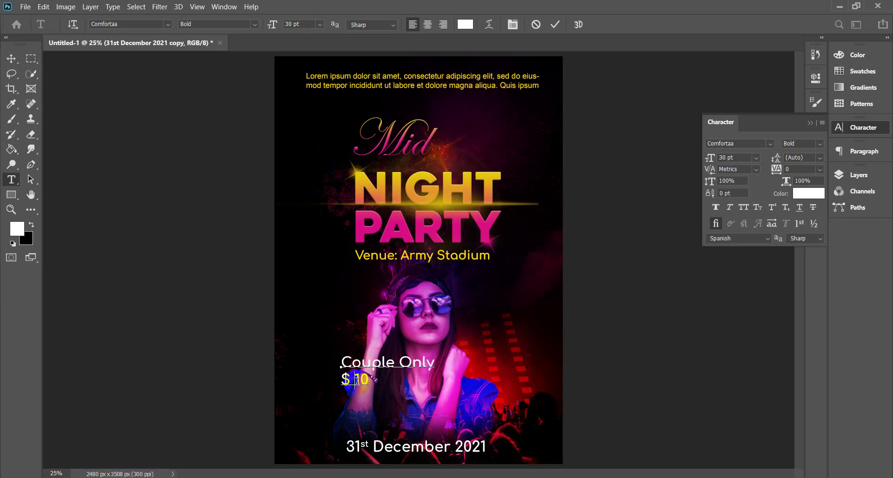
pyautogui.press('Delete')
# - Set the "$10" line to 72 pt
pyautogui.moveTo(368, 380); pyautogui.dragTo(319, 379)
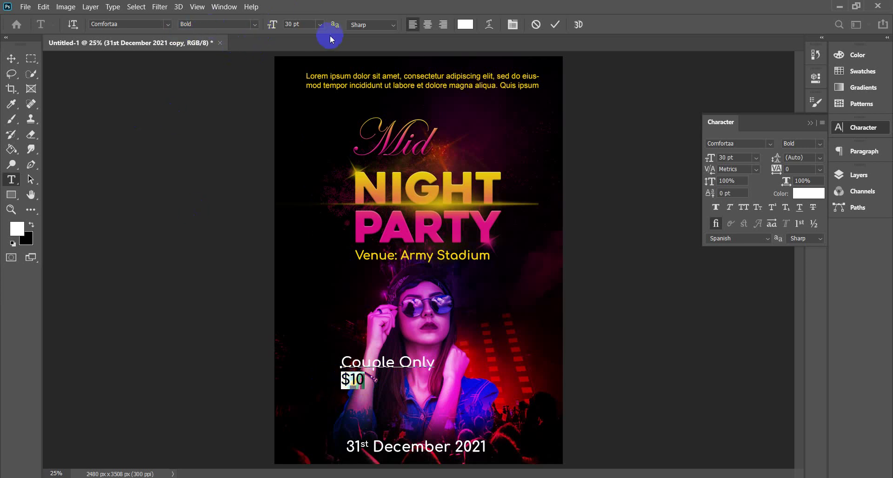
pyautogui.click(319, 25)
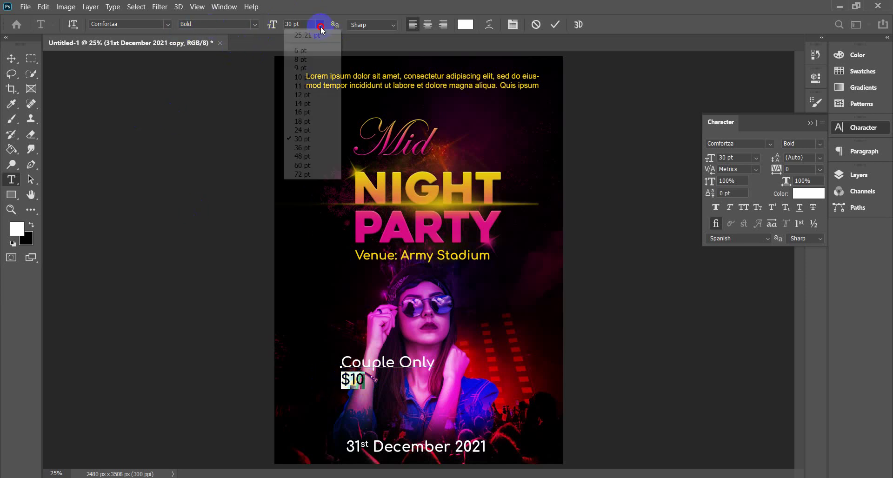
pyautogui.click(303, 173)
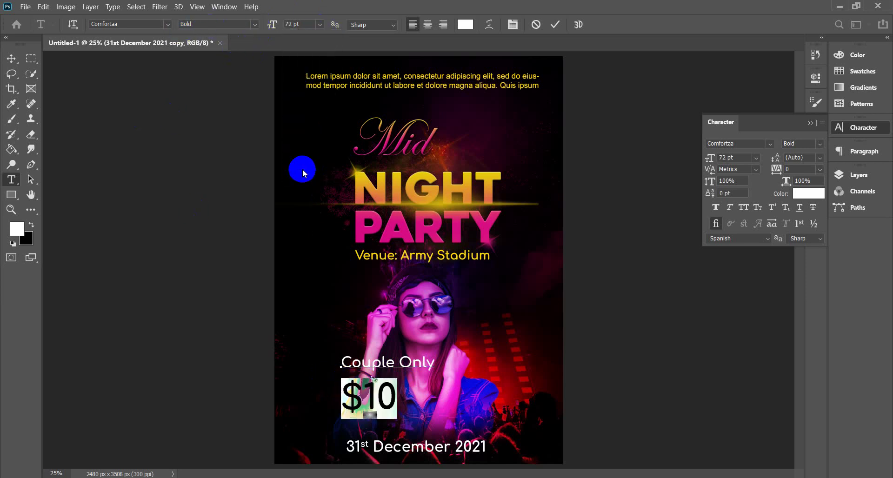
# - Move the couple price text into the dark area beside the woman's face, near the flyer's edge
pyautogui.click(11, 58)
pyautogui.moveTo(379, 364); pyautogui.dragTo(565, 341)
pyautogui.moveTo(491, 310); pyautogui.dragTo(489, 301)
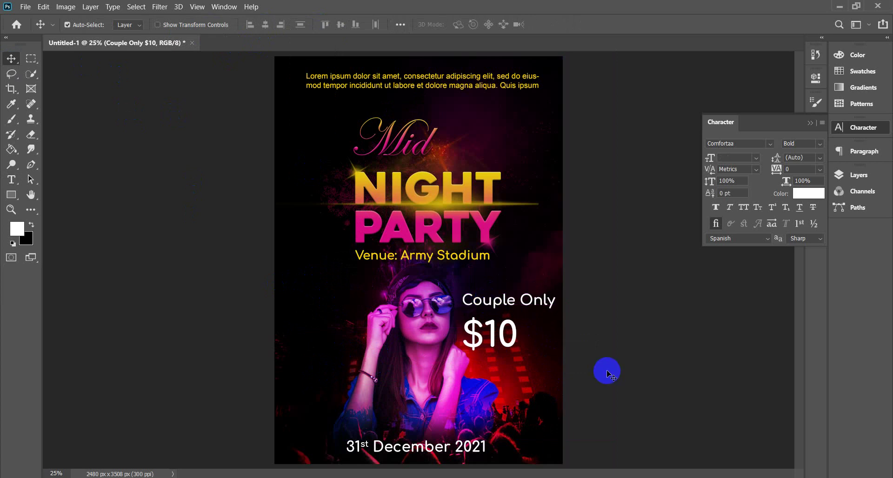
# - Scale the couple price text down to about 64% and align its outer edge with the placeholder copy above
pyautogui.hotkey('ctrl', 't')
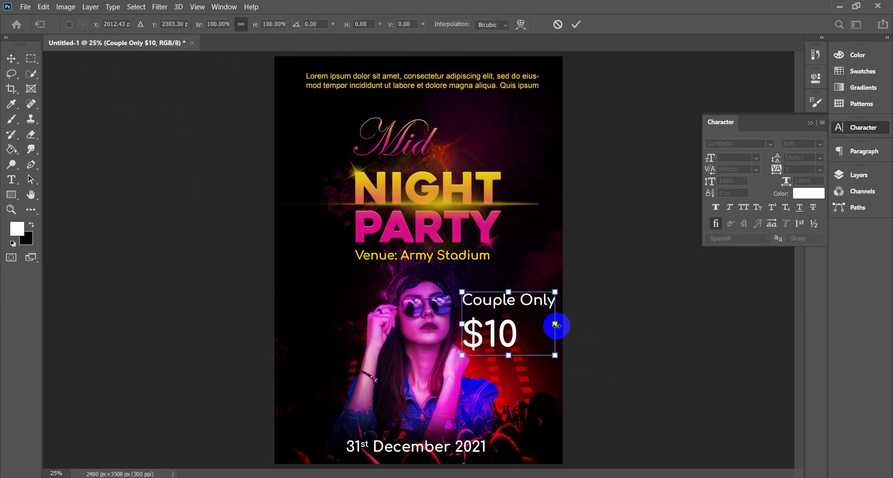
pyautogui.moveTo(556, 326); pyautogui.dragTo(511, 302)
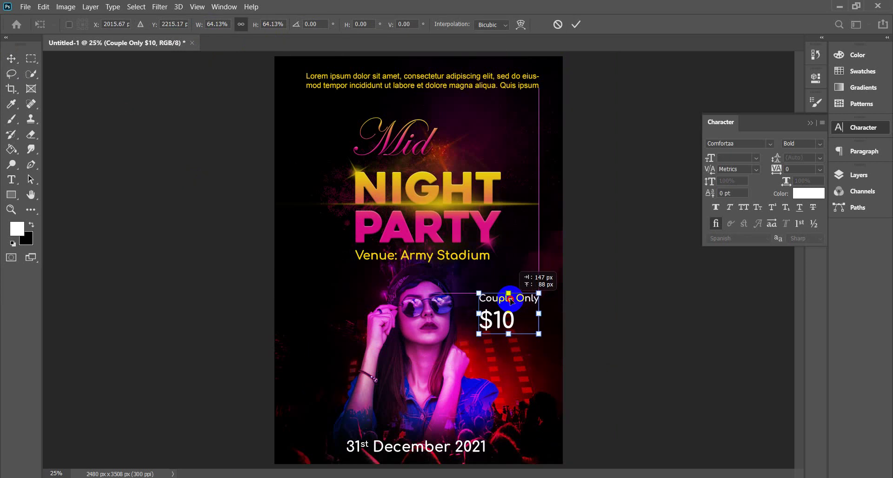
pyautogui.press('Return')
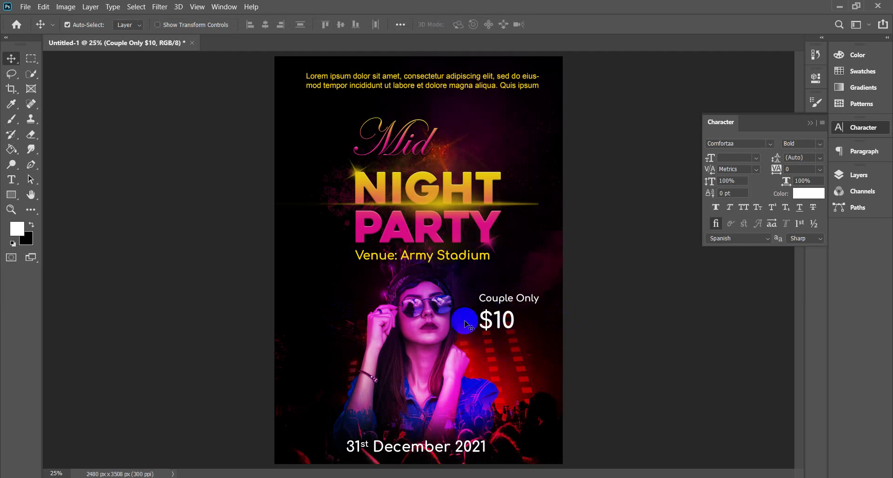
# - Centre-align both lines of the couple price text and move the block back beside the woman's face
pyautogui.click(11, 180)
pyautogui.click(505, 326)
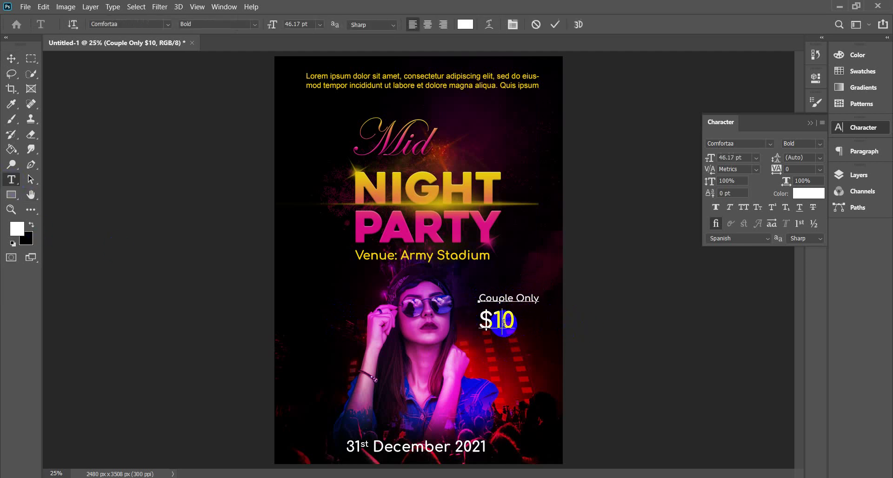
pyautogui.hotkey('ctrl', 'a')
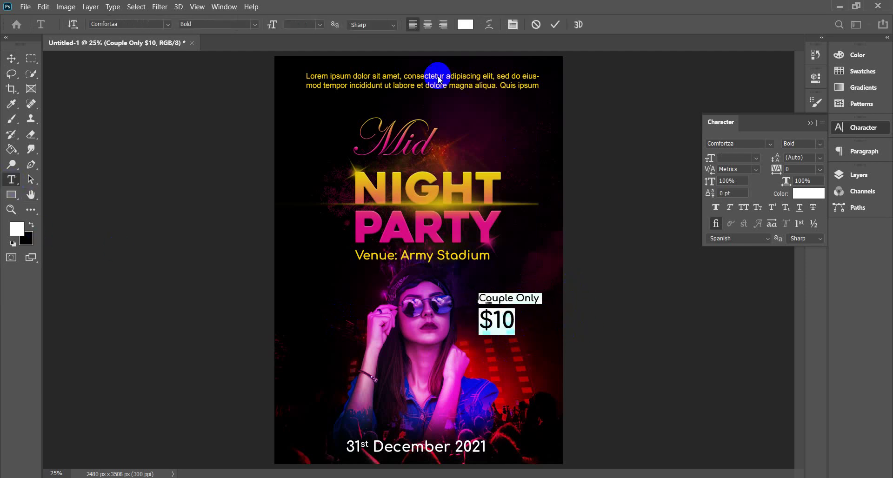
pyautogui.click(429, 26)
pyautogui.click(3, 60)
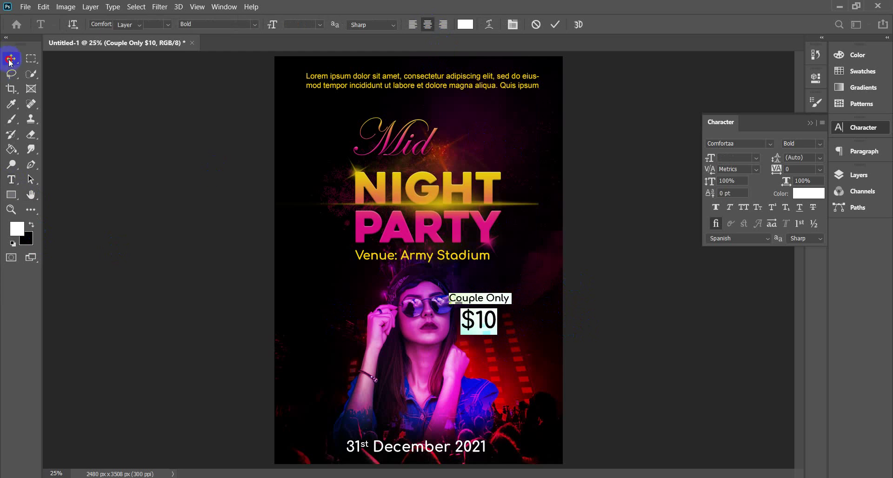
pyautogui.moveTo(481, 300); pyautogui.dragTo(503, 300)
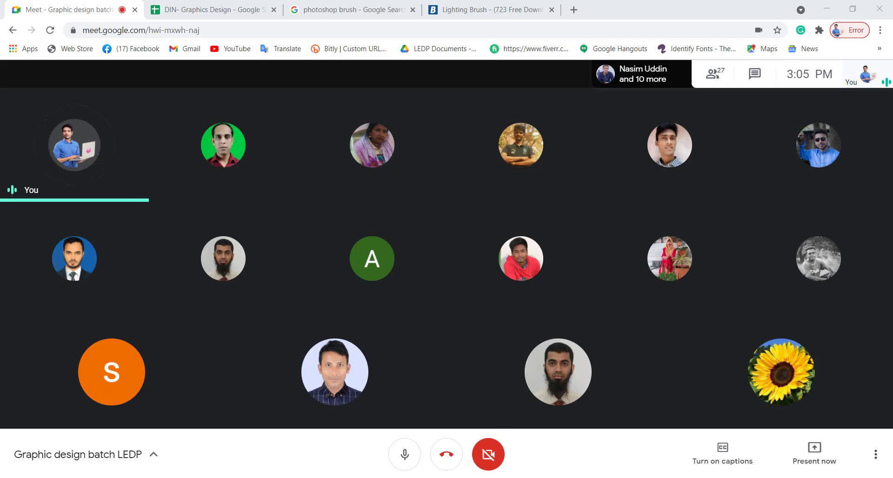
# - Switch to the Google Meet call, present the entire screen and hide the screen-sharing notice
pyautogui.click(558, 477)
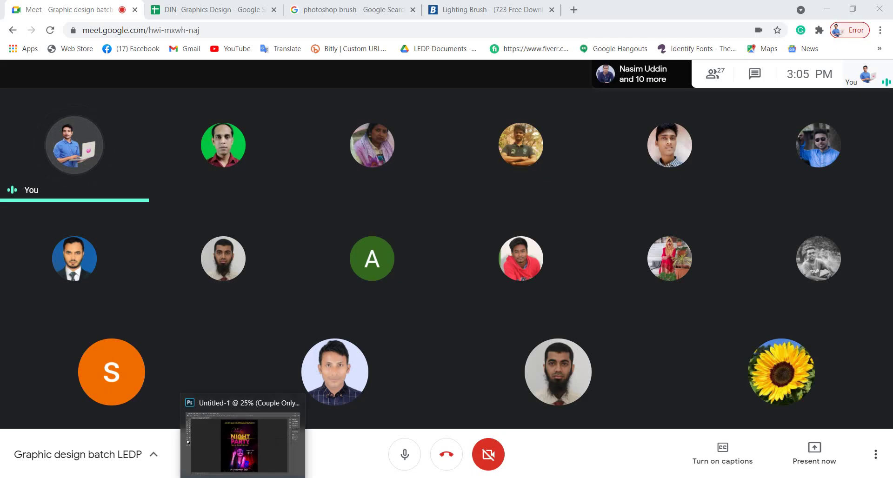
pyautogui.click(242, 473)
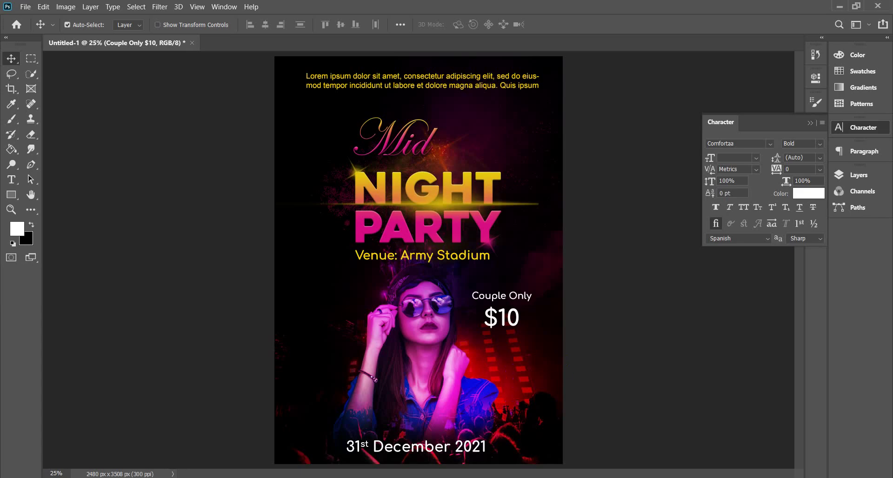
pyautogui.hotkey('alt', 'Tab')
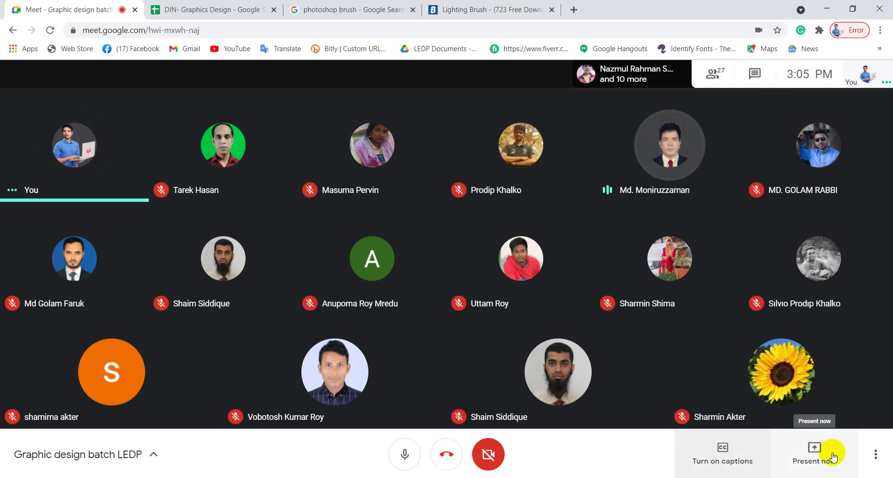
pyautogui.click(822, 455)
pyautogui.click(767, 354)
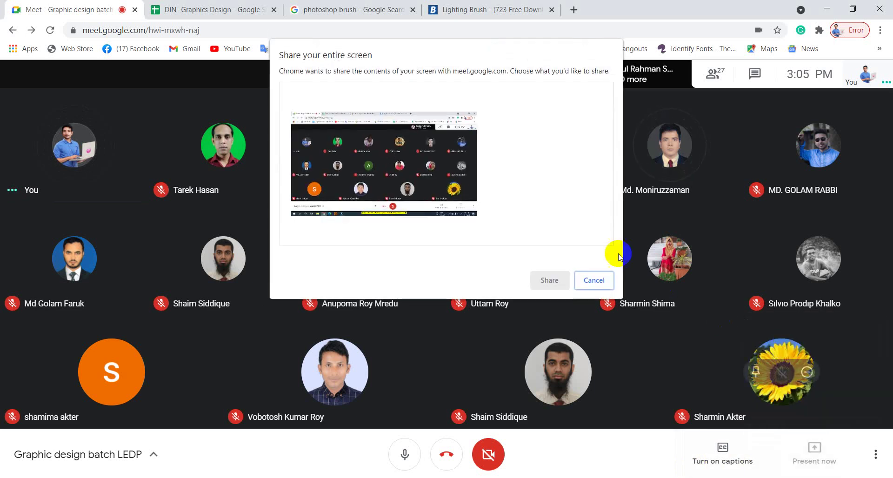
pyautogui.click(386, 187)
pyautogui.click(549, 280)
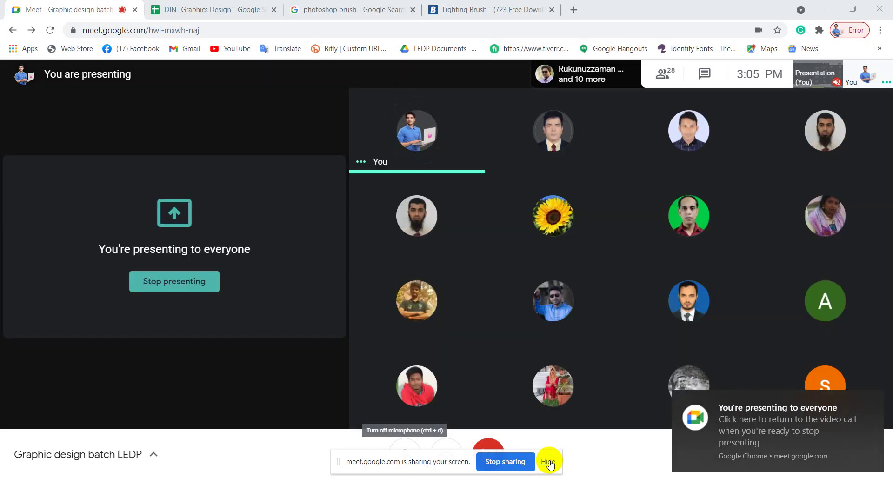
pyautogui.click(548, 462)
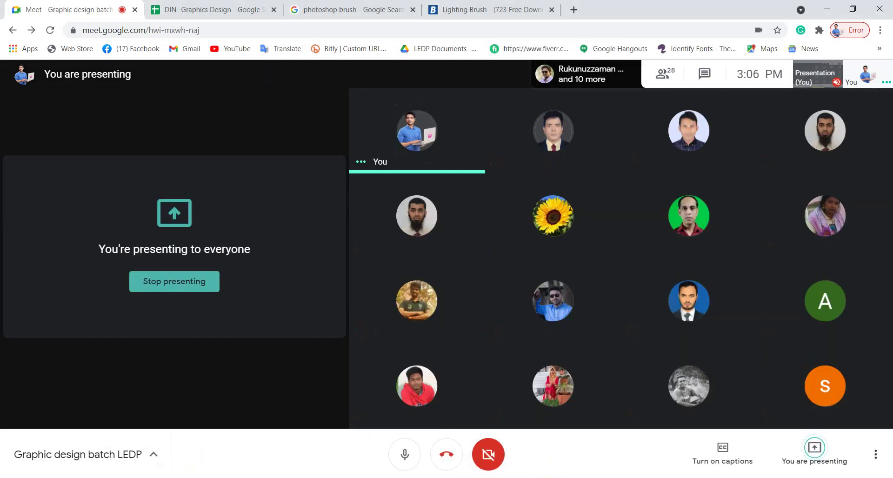
# - Return to Photoshop and move the couple price text slightly down and outward from the woman's face
pyautogui.hotkey('alt', 'Tab')
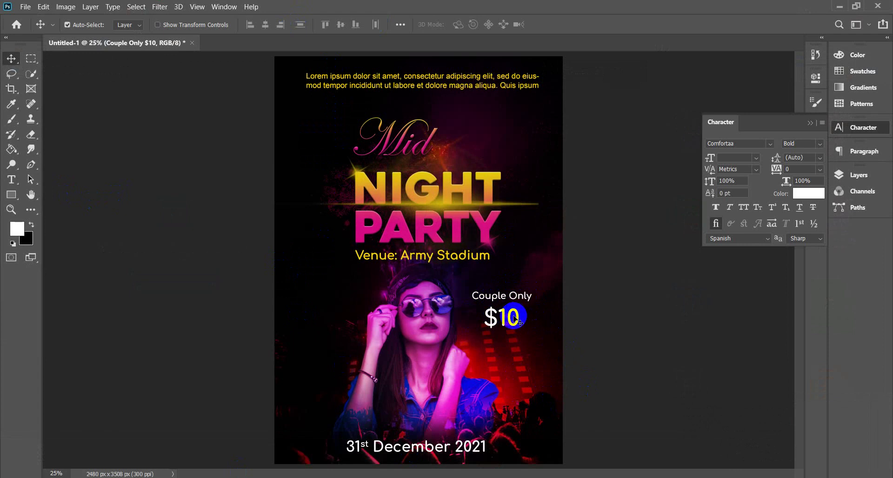
pyautogui.moveTo(512, 321); pyautogui.dragTo(524, 328)
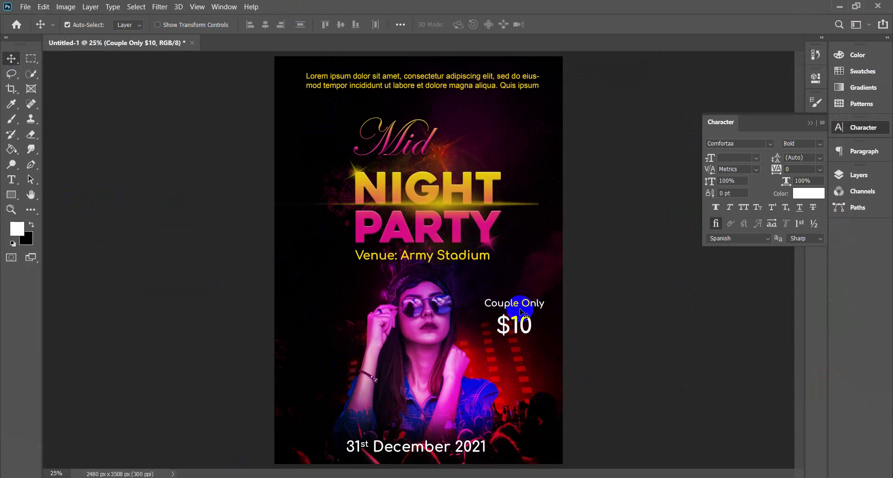
pyautogui.moveTo(512, 330); pyautogui.dragTo(504, 329)
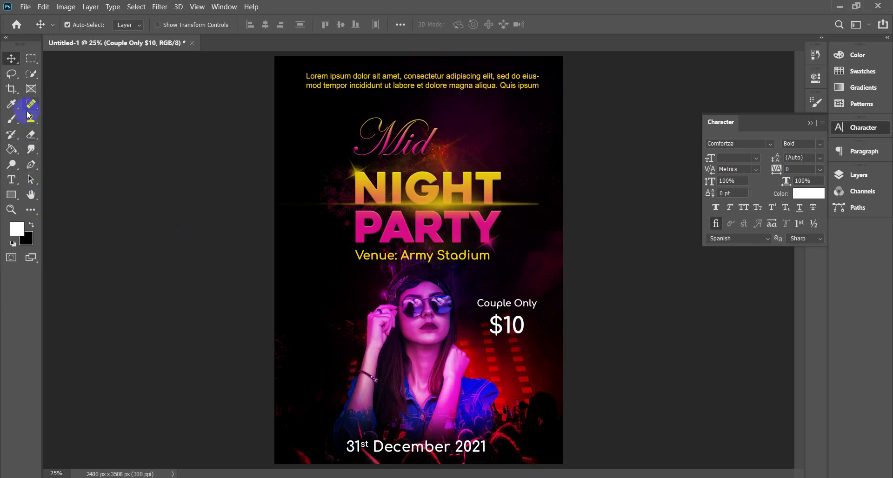
# - Activate the Brush tool with the star flare tip and add a new layer above the couple price text
pyautogui.click(11, 121)
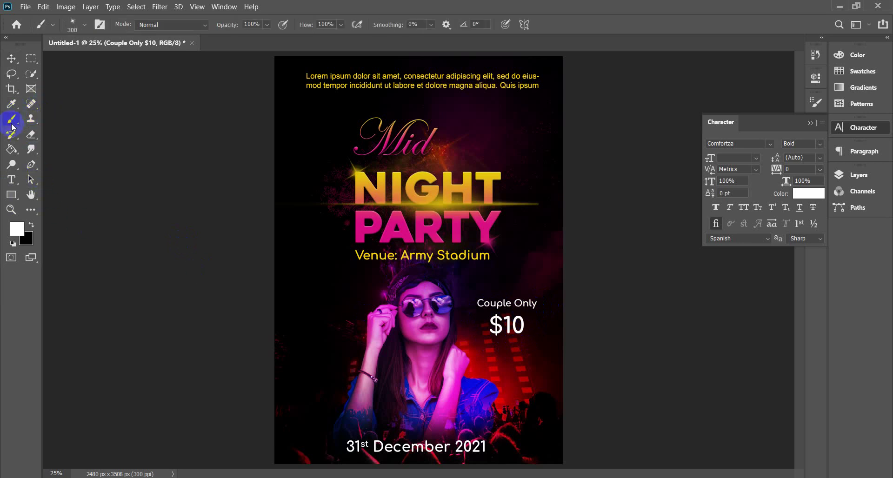
pyautogui.click(87, 27)
pyautogui.click(81, 113)
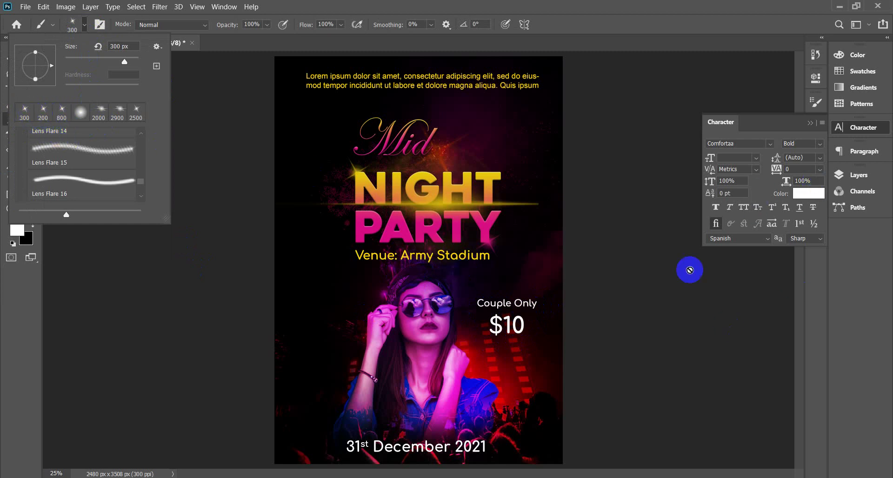
pyautogui.click(479, 56)
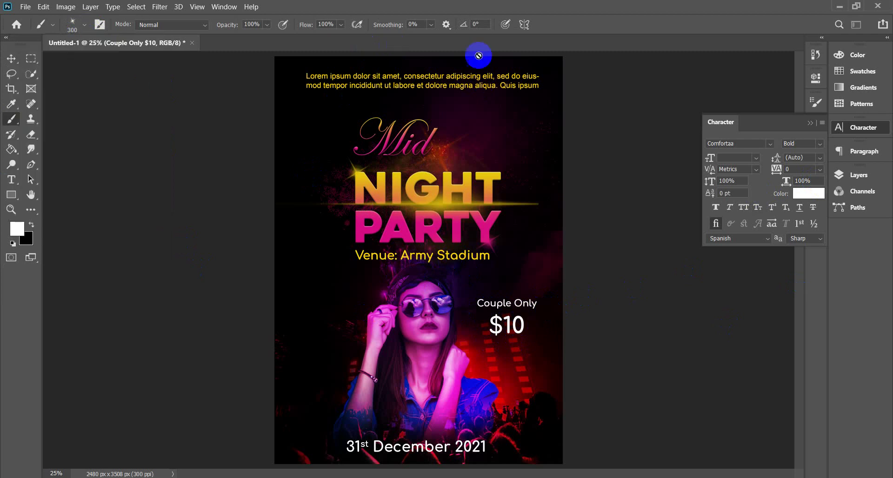
pyautogui.click(859, 177)
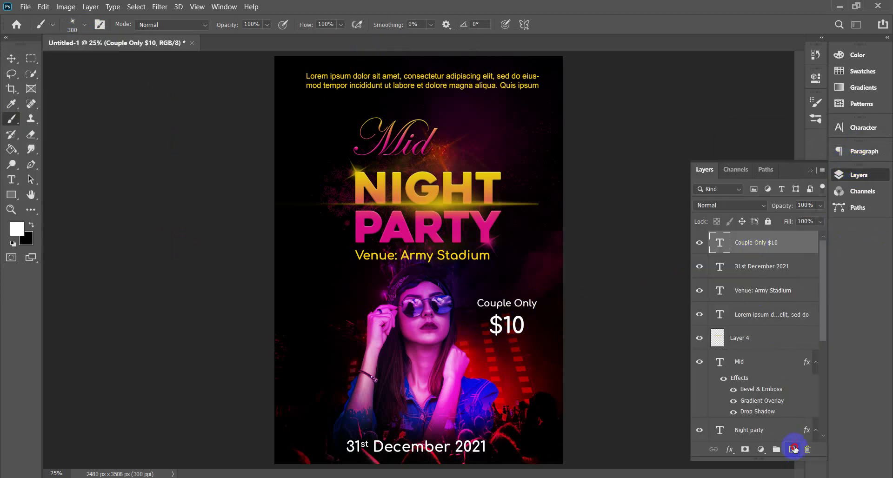
pyautogui.click(794, 450)
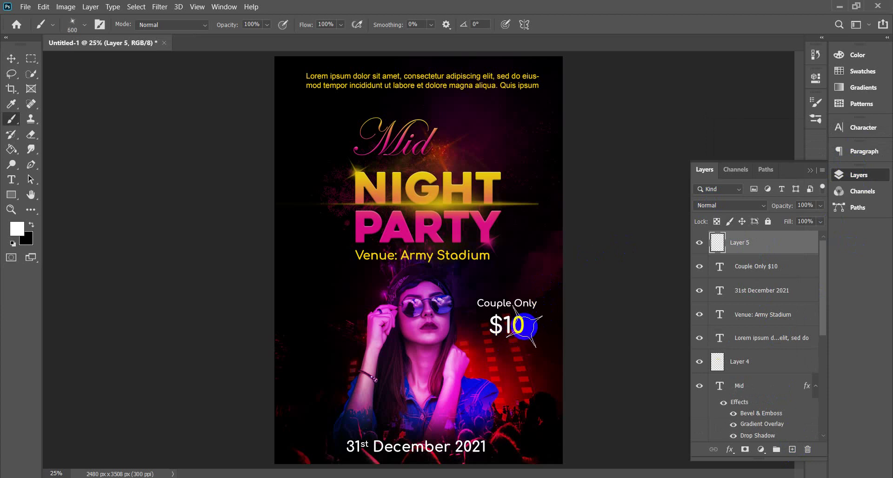
# - Enlarge the flare brush to 800 px, try a white stamp beside the couple price and undo it
pyautogui.press(']')
pyautogui.press(']')
pyautogui.click(533, 315)
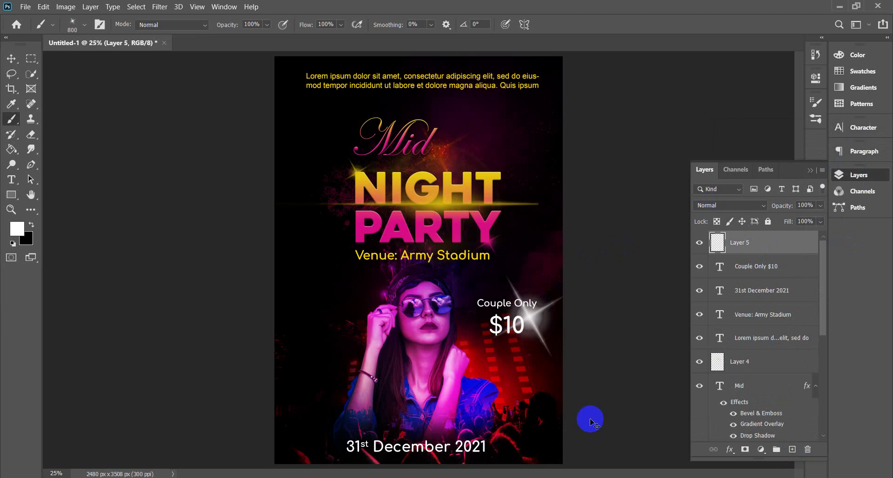
pyautogui.hotkey('ctrl', 'z')
# - Set the foreground colour to red ff1515 and stamp the flare over the couple price text
pyautogui.click(13, 227)
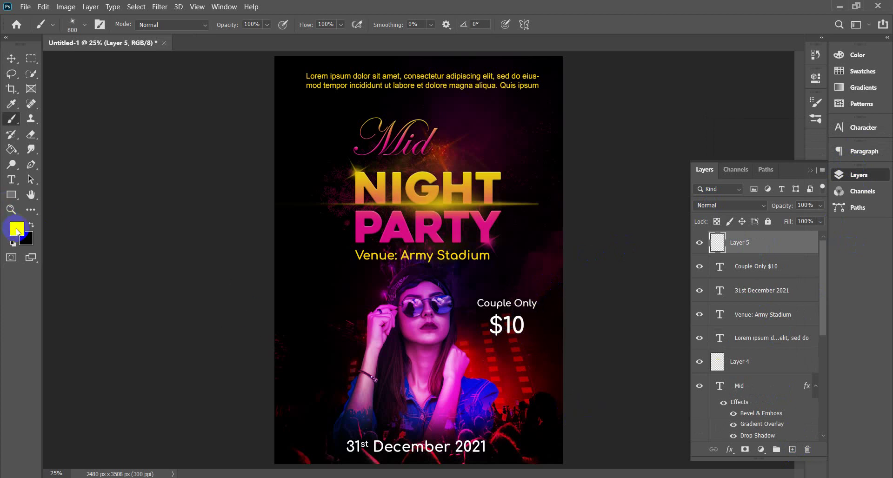
pyautogui.moveTo(721, 199); pyautogui.dragTo(724, 232)
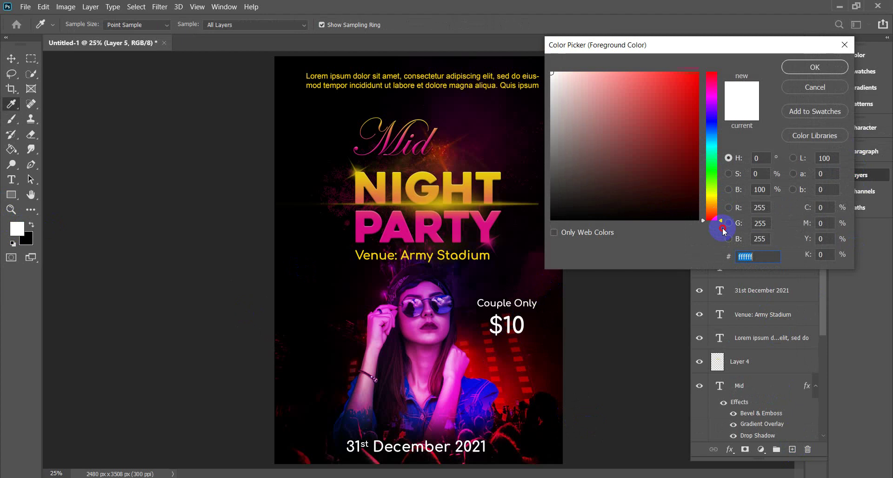
pyautogui.moveTo(656, 90); pyautogui.dragTo(687, 71)
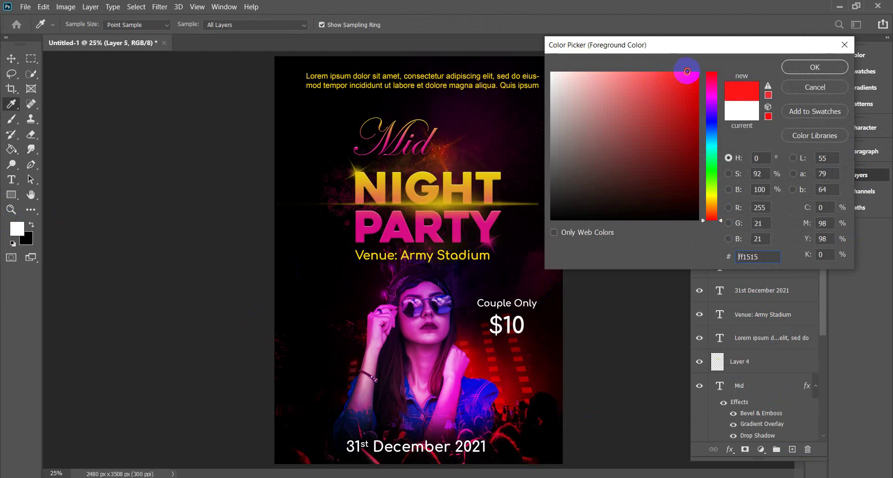
pyautogui.click(803, 69)
pyautogui.press('b')
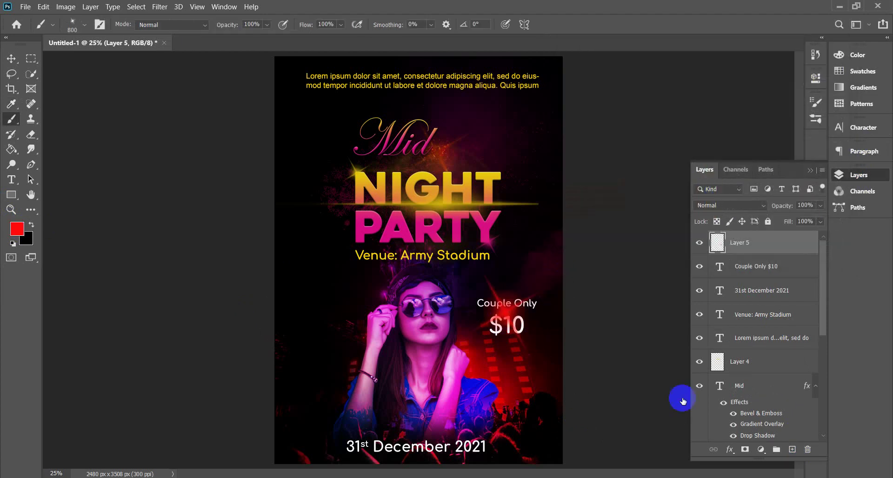
# - Move the red flare layer beneath the "Couple Only $10" text layer and activate the Move tool
pyautogui.moveTo(738, 246); pyautogui.dragTo(739, 273)
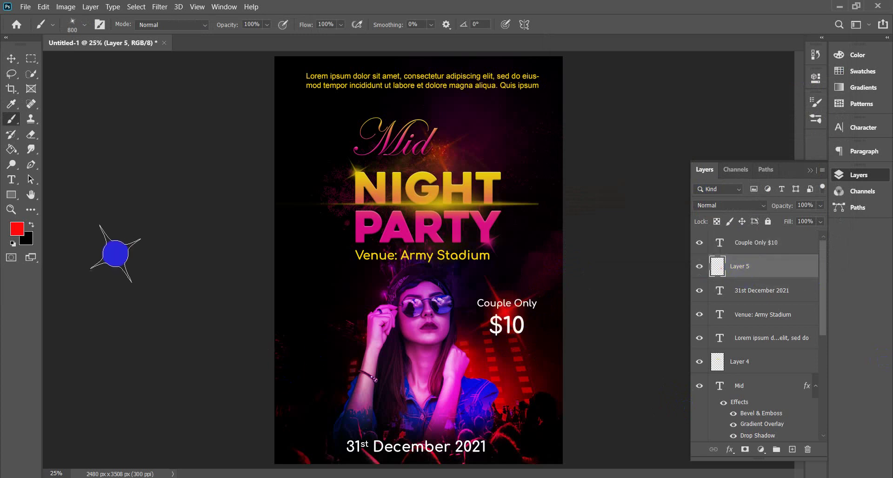
pyautogui.click(11, 58)
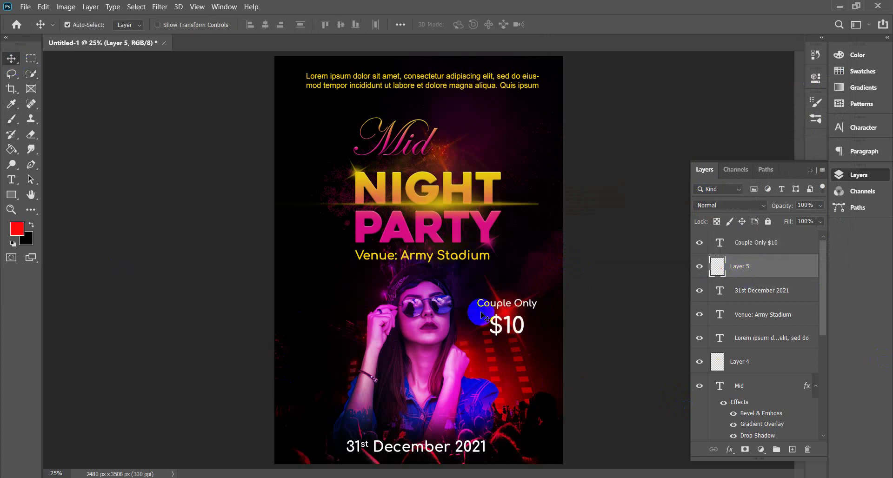
# - Raise the couple price text slightly, and enlarge the red flare layer to about 125%, centred behind the price
pyautogui.click(518, 328)
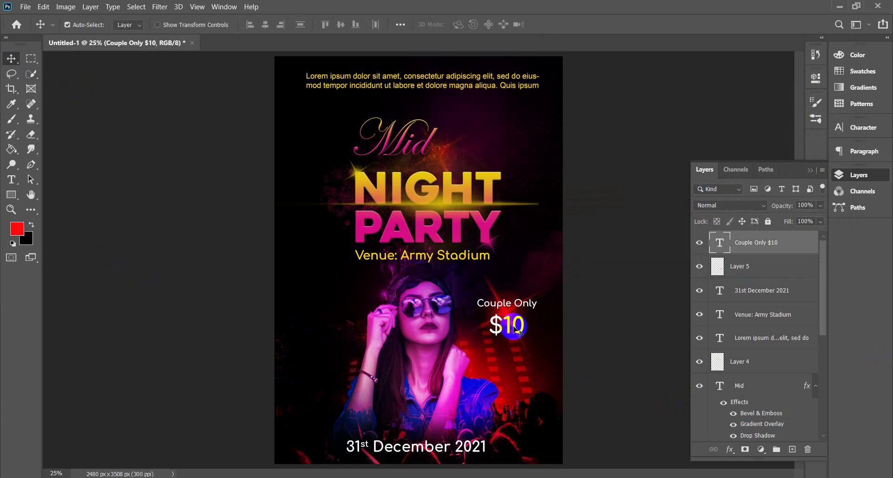
pyautogui.moveTo(518, 328); pyautogui.dragTo(517, 322)
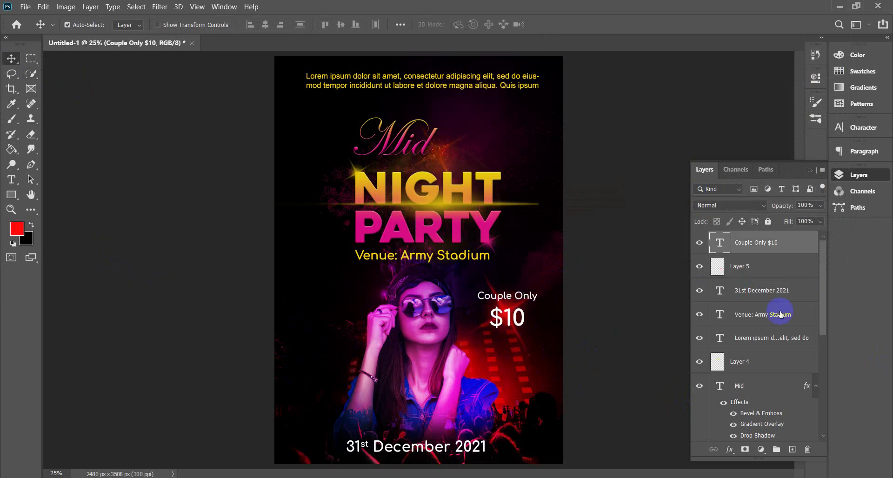
pyautogui.click(736, 269)
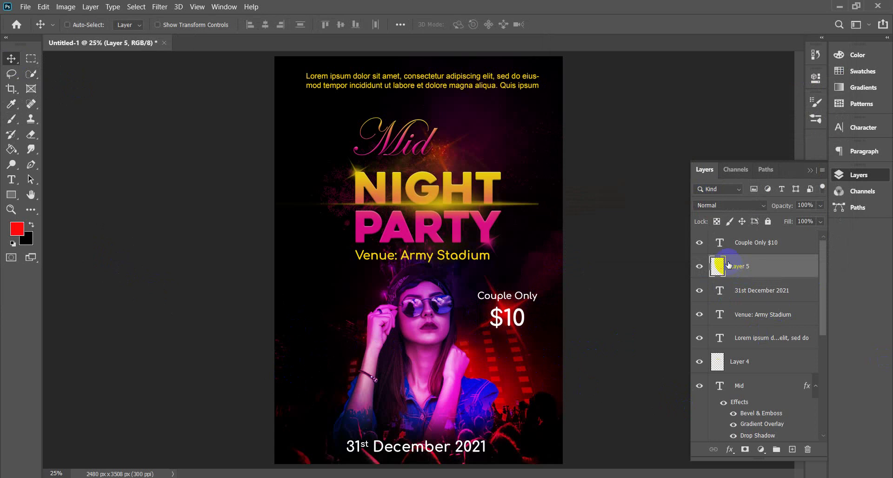
pyautogui.hotkey('ctrl', 't')
pyautogui.moveTo(546, 357); pyautogui.dragTo(559, 384)
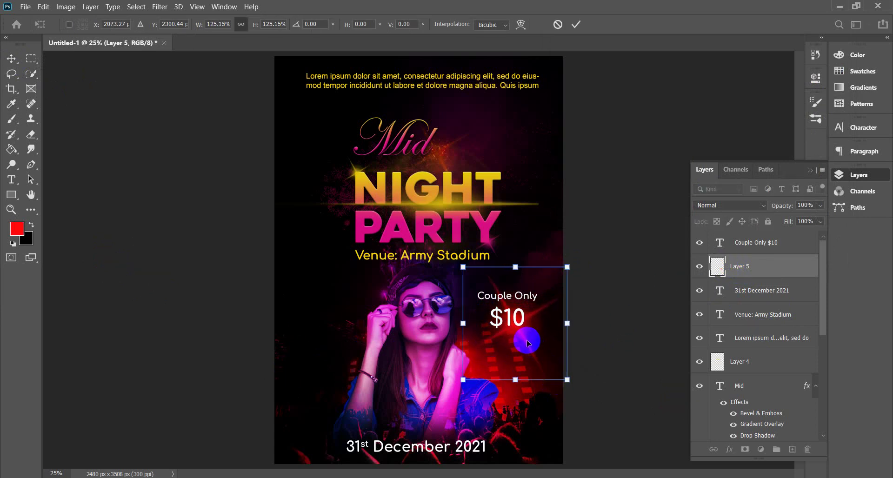
pyautogui.moveTo(525, 341); pyautogui.dragTo(517, 330)
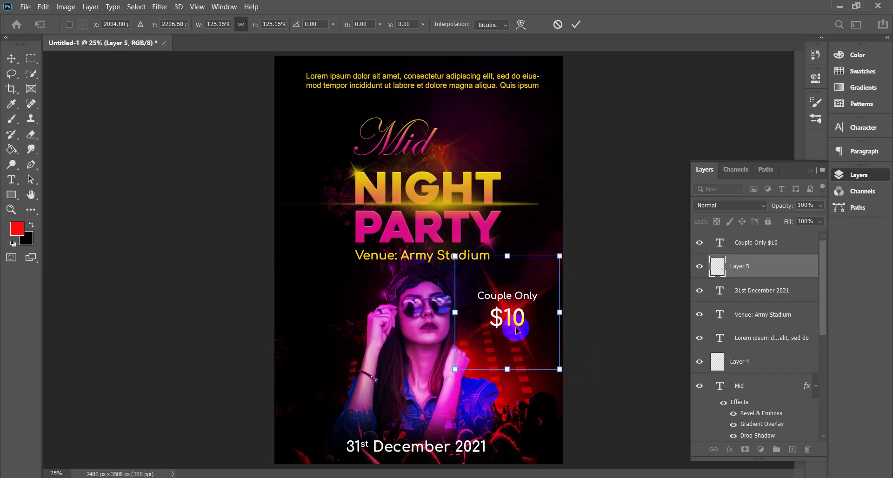
pyautogui.click(636, 328)
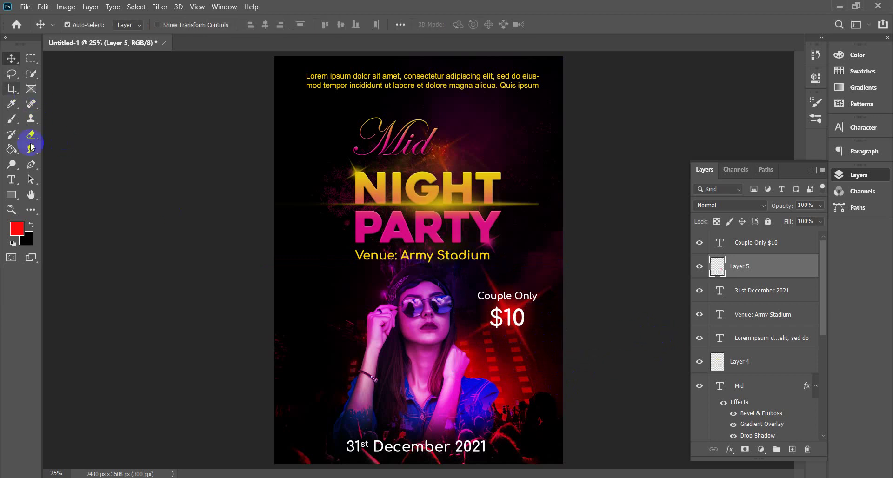
pyautogui.click(11, 180)
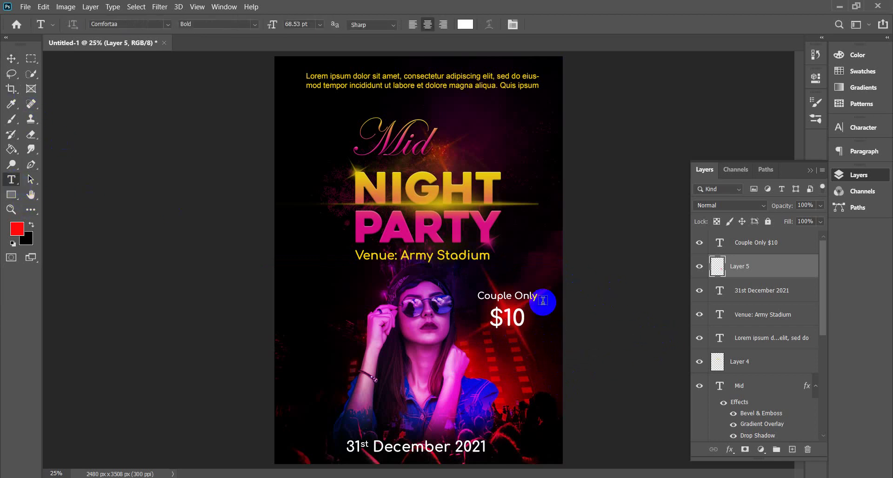
pyautogui.click(509, 294)
pyautogui.moveTo(536, 296); pyautogui.dragTo(400, 287)
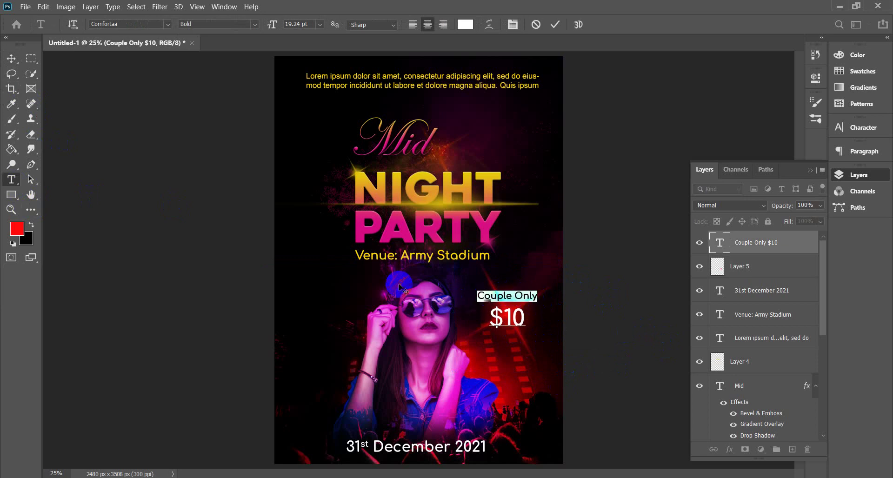
pyautogui.click(11, 109)
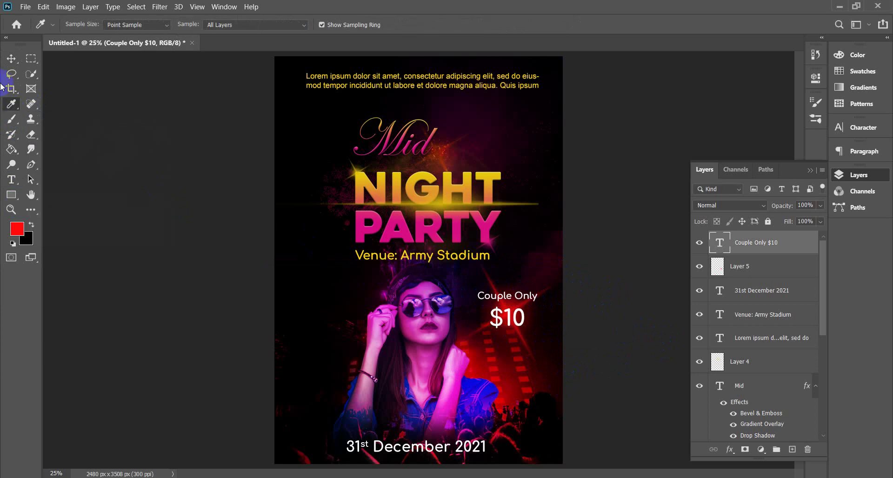
pyautogui.click(3, 58)
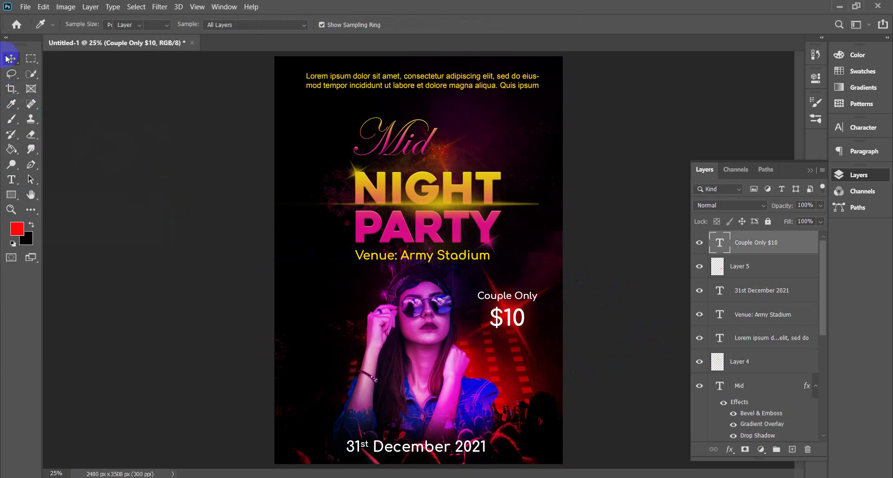
# - Recolour the "Couple Only" line to pink d70b84, sampled from the PARTY lettering
pyautogui.click(16, 183)
pyautogui.click(541, 298)
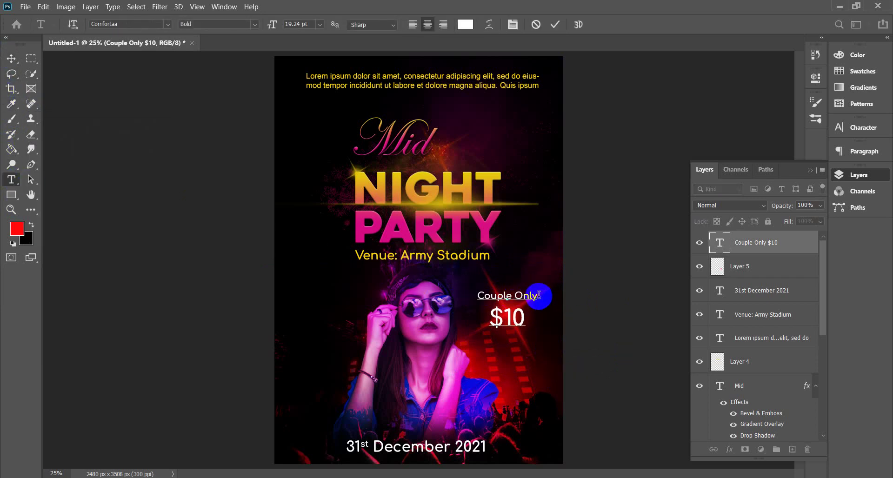
pyautogui.moveTo(539, 296); pyautogui.dragTo(385, 261)
pyautogui.moveTo(385, 226); pyautogui.dragTo(444, 298)
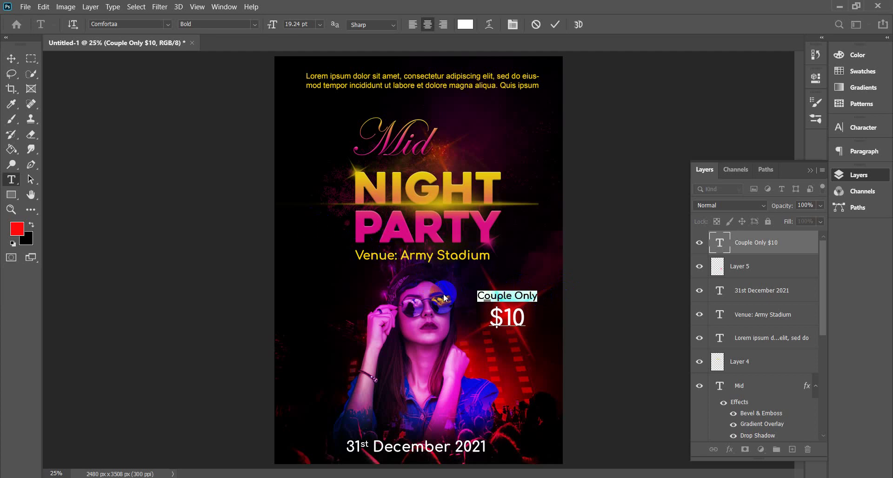
pyautogui.click(13, 235)
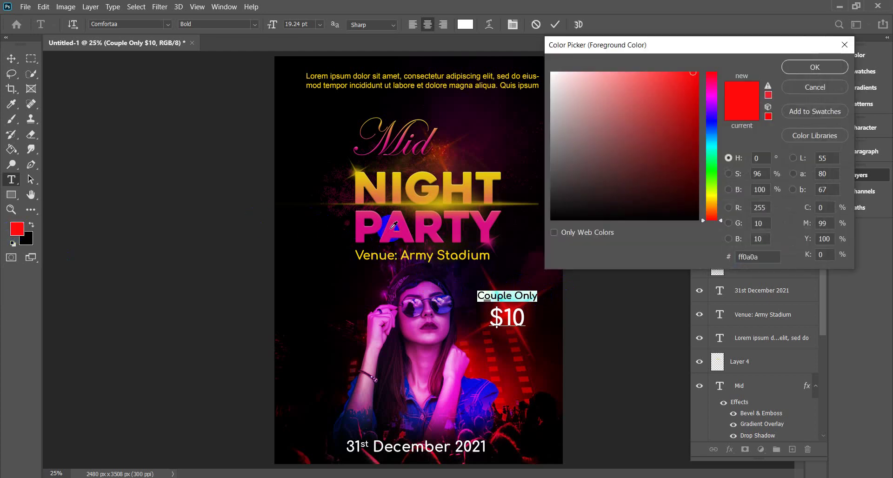
pyautogui.click(391, 232)
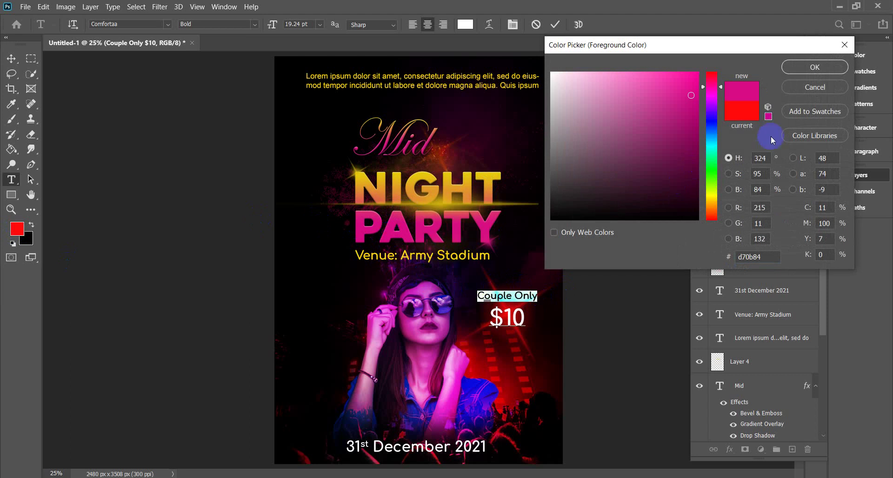
pyautogui.click(794, 69)
pyautogui.click(11, 59)
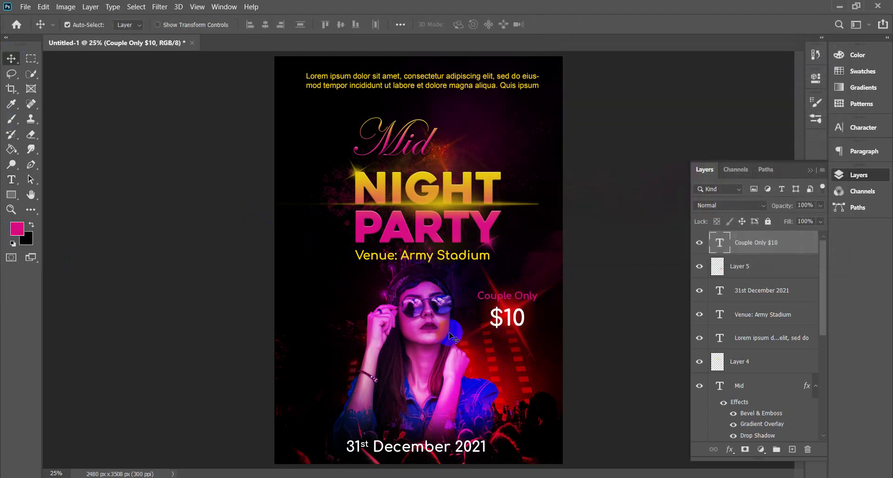
# - Recolour the "Couple Only" line of the price text to a golden yellow
pyautogui.click(11, 180)
pyautogui.doubleClick(514, 320)
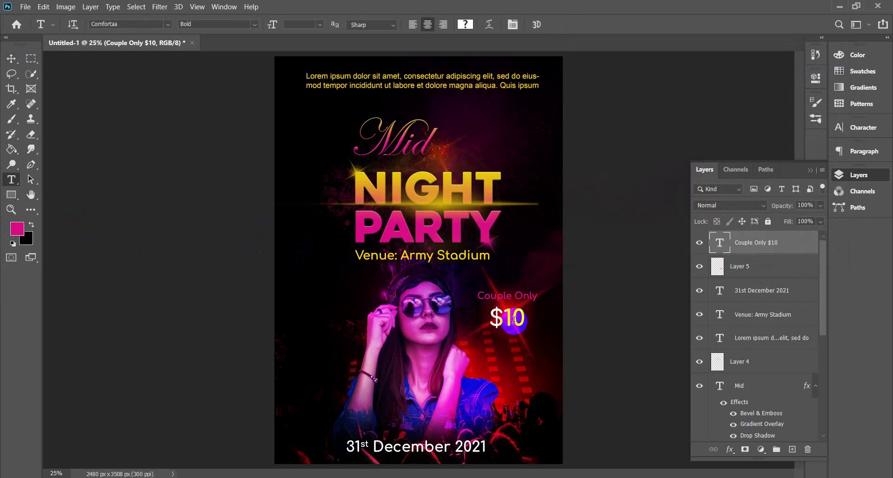
pyautogui.click(518, 305)
pyautogui.click(544, 299)
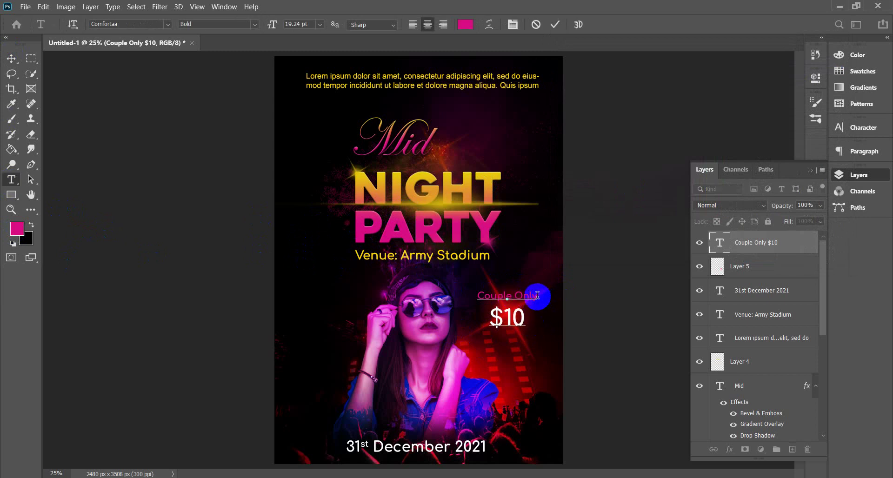
pyautogui.moveTo(537, 295); pyautogui.dragTo(367, 287)
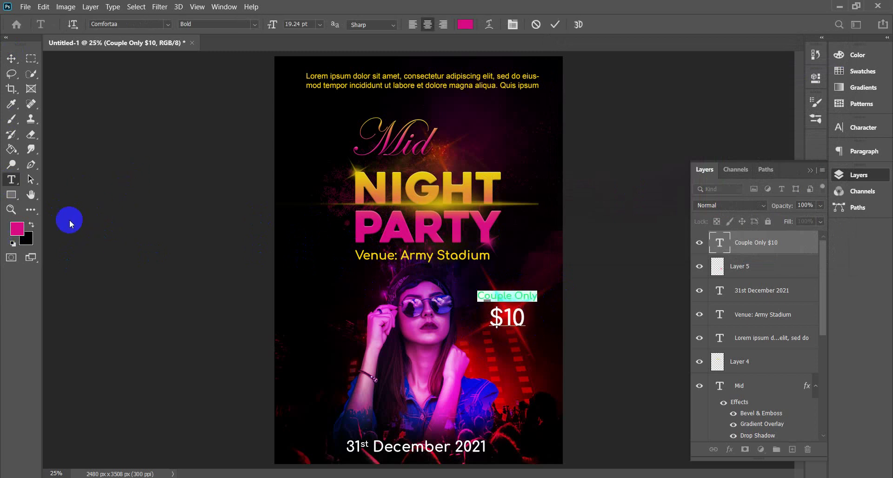
pyautogui.click(17, 231)
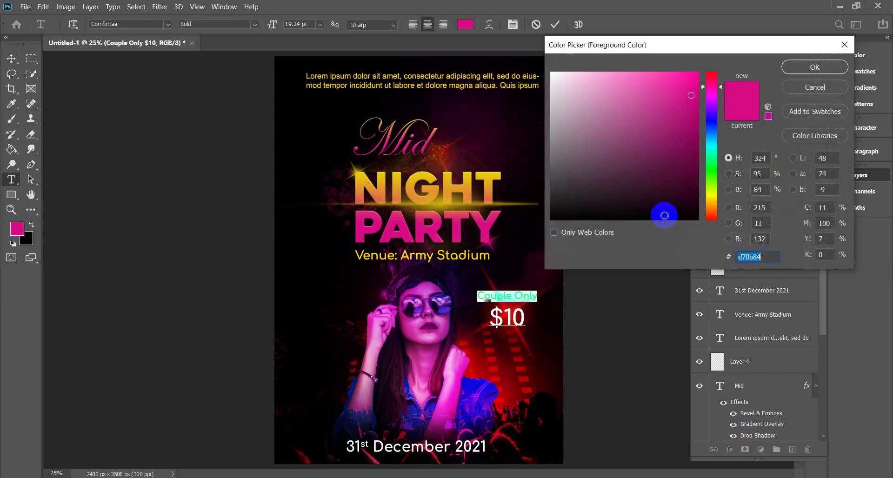
pyautogui.click(713, 204)
pyautogui.moveTo(692, 93); pyautogui.dragTo(699, 72)
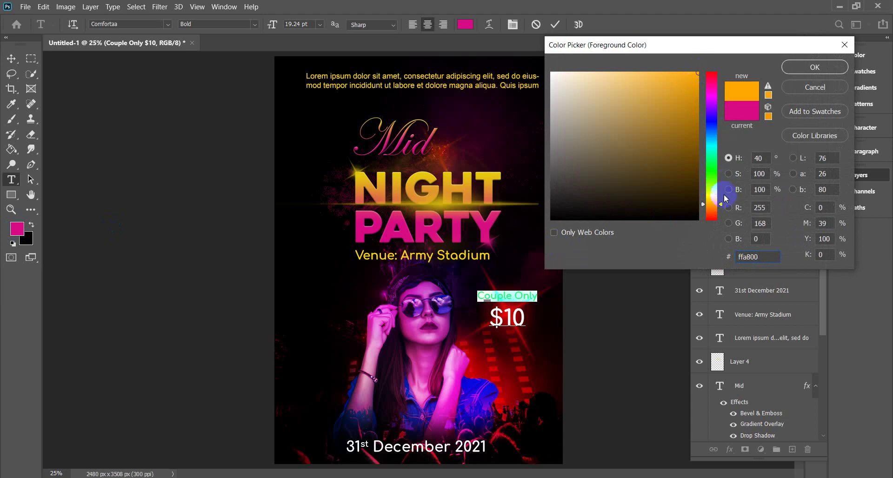
pyautogui.click(812, 66)
# - Copy "Couple Only" and delete that line from the price text, then move the remaining $10 down over the red flare
pyautogui.click(515, 298)
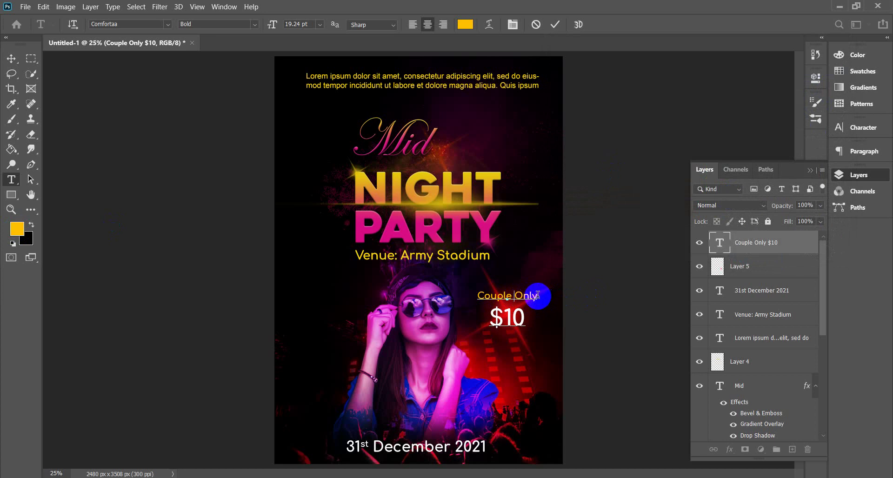
pyautogui.moveTo(538, 296); pyautogui.dragTo(462, 301)
pyautogui.hotkey('ctrl', 'c')
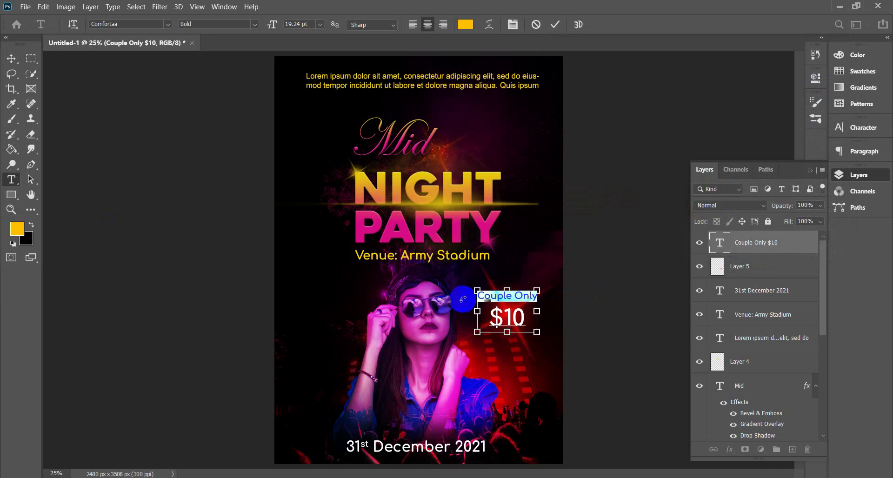
pyautogui.press('BackSpace')
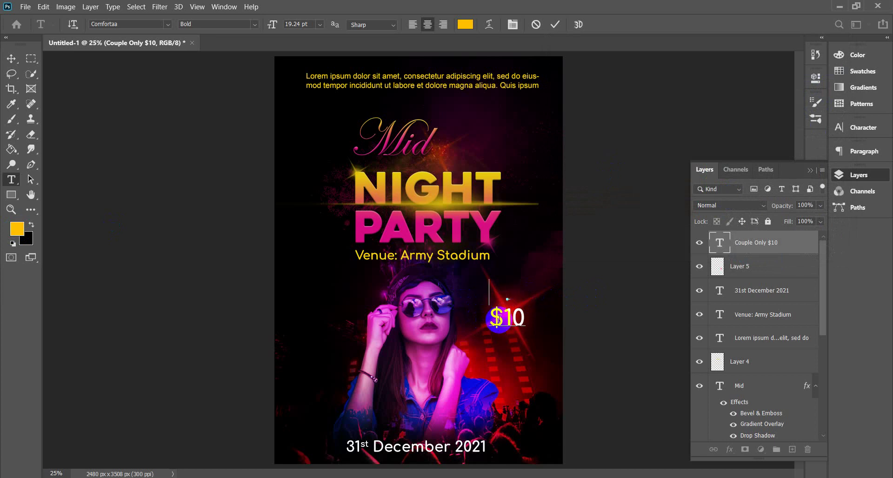
pyautogui.press('Delete')
pyautogui.click(12, 58)
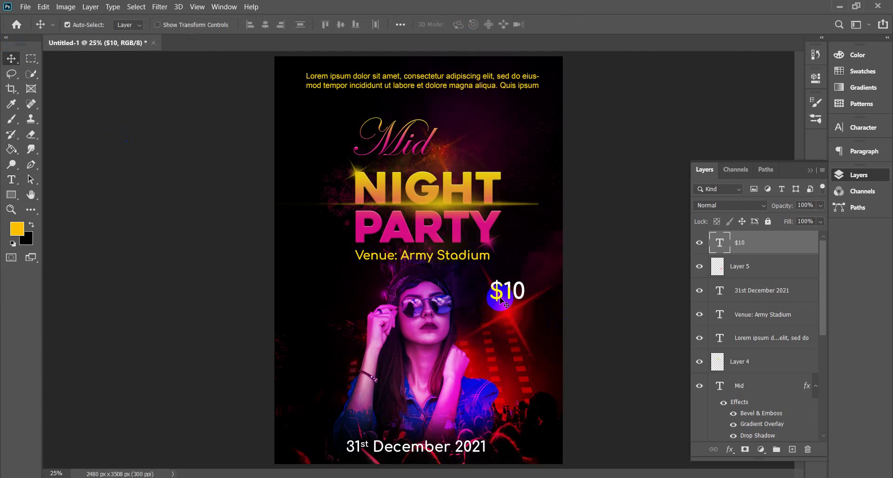
pyautogui.moveTo(509, 296); pyautogui.dragTo(508, 317)
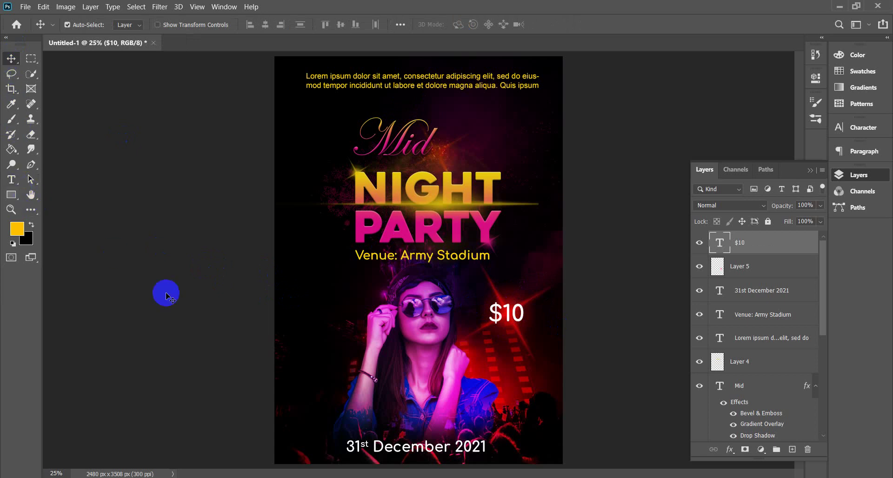
# - Paste "Couple Only" as a separate text layer near the flyer's left edge, beside the woman
pyautogui.click(11, 180)
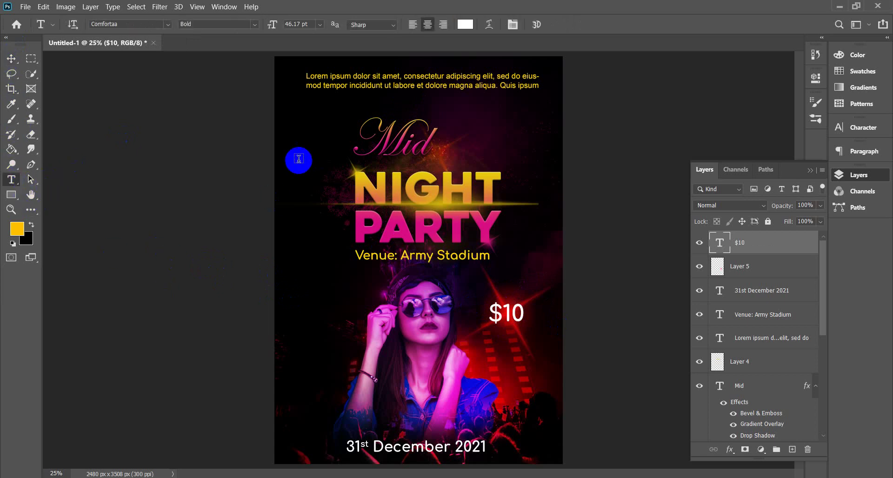
pyautogui.click(303, 309)
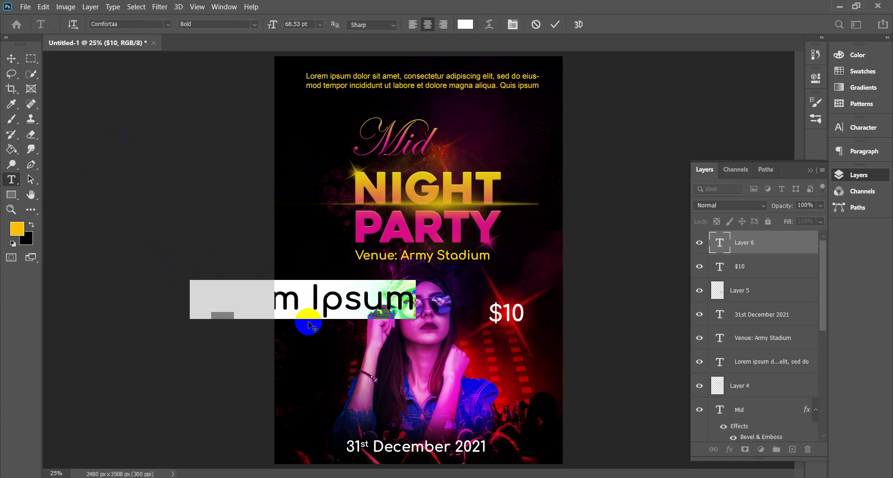
pyautogui.hotkey('ctrl', 'v')
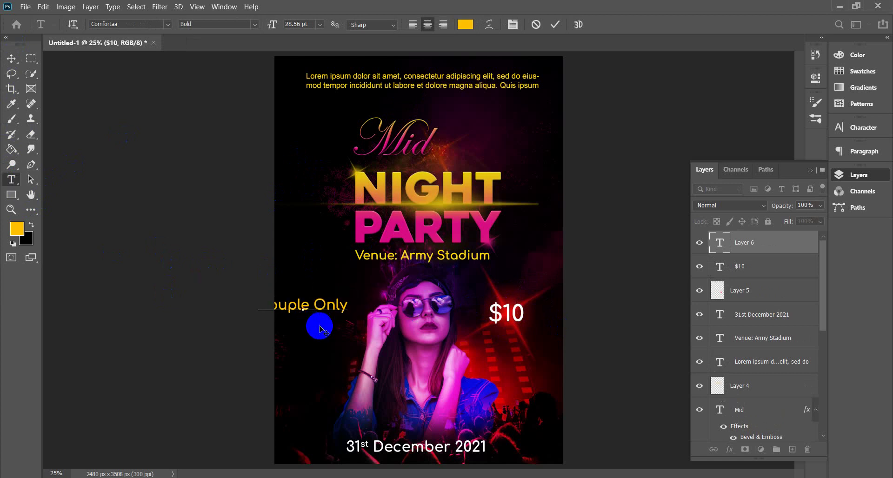
pyautogui.click(12, 58)
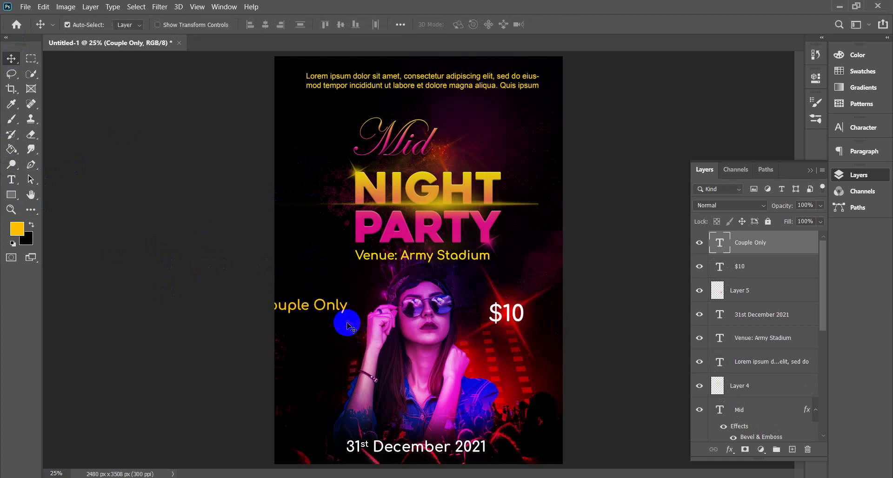
# - Rotate the "Couple Only" text to -90° and place it along the flyer's lower left edge, then nudge the $10 text slightly left
pyautogui.hotkey('ctrl', 't')
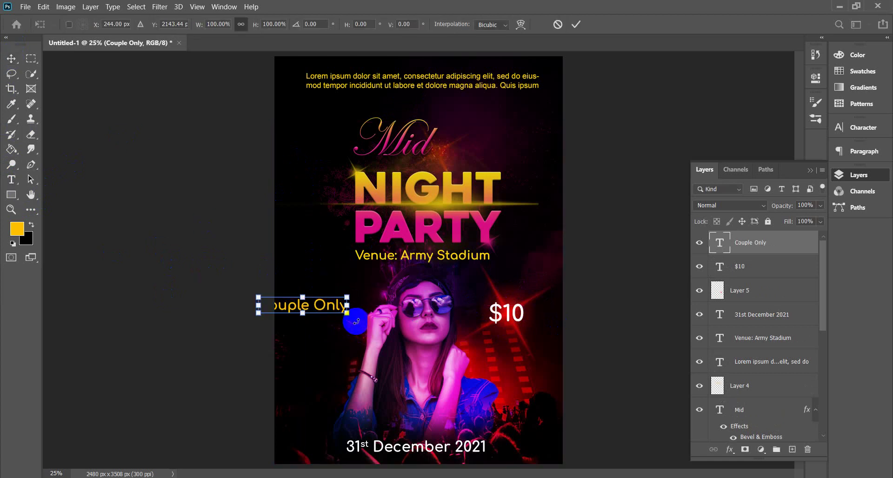
pyautogui.moveTo(358, 321); pyautogui.dragTo(322, 247)
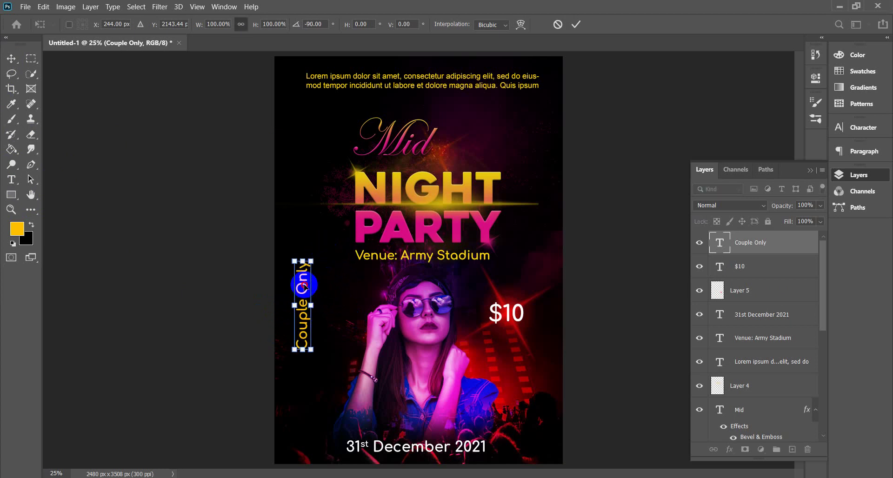
pyautogui.moveTo(303, 286); pyautogui.dragTo(289, 349)
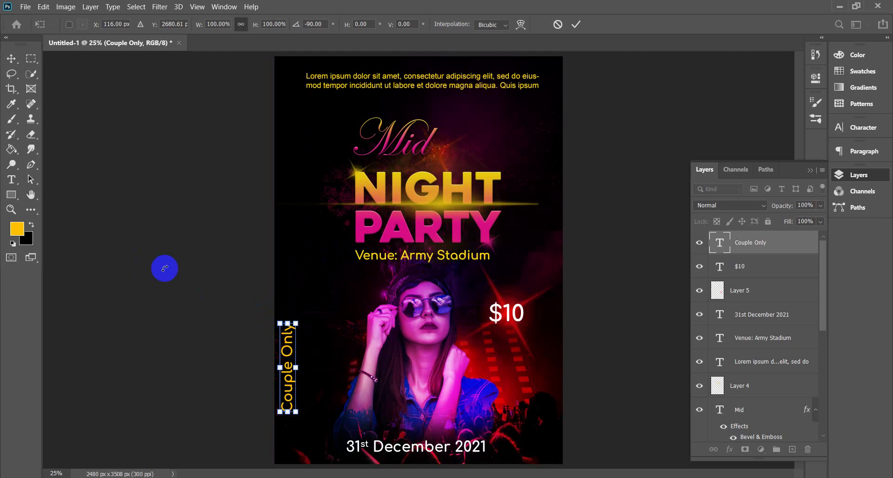
pyautogui.press('Return')
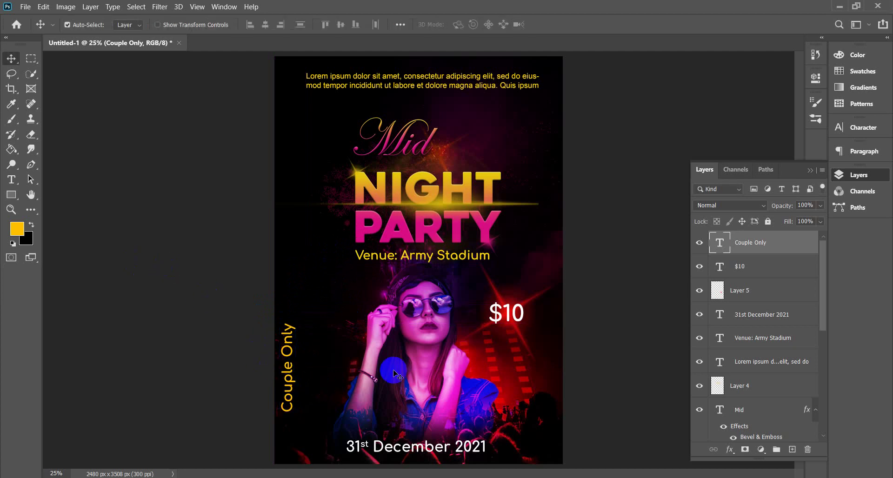
pyautogui.moveTo(290, 384); pyautogui.dragTo(293, 414)
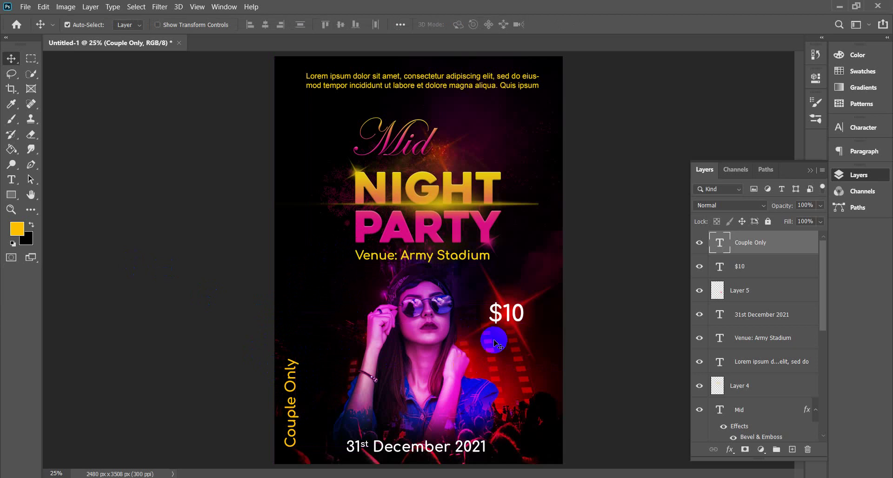
pyautogui.moveTo(511, 314); pyautogui.dragTo(506, 316)
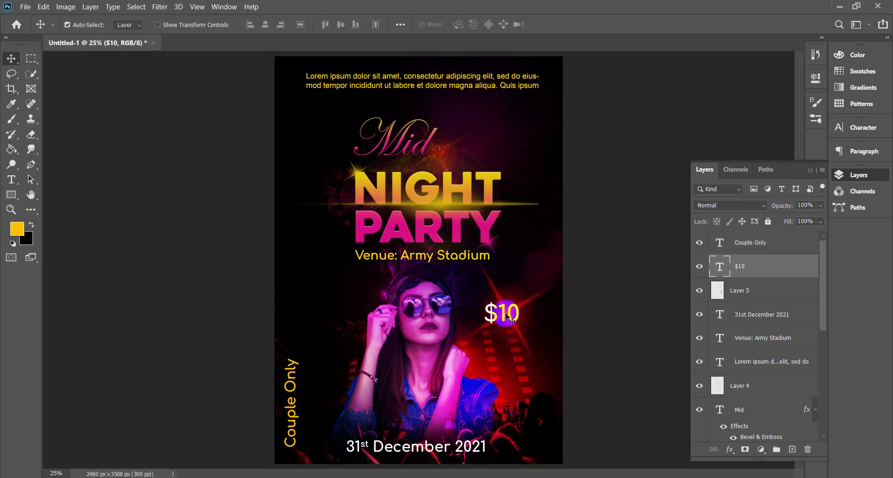
# - Duplicate the "31st December 2021" text, place the copy above the original, and change the copy's wording to "Ticket"
pyautogui.click(418, 451)
pyautogui.moveTo(418, 452); pyautogui.dragTo(467, 394)
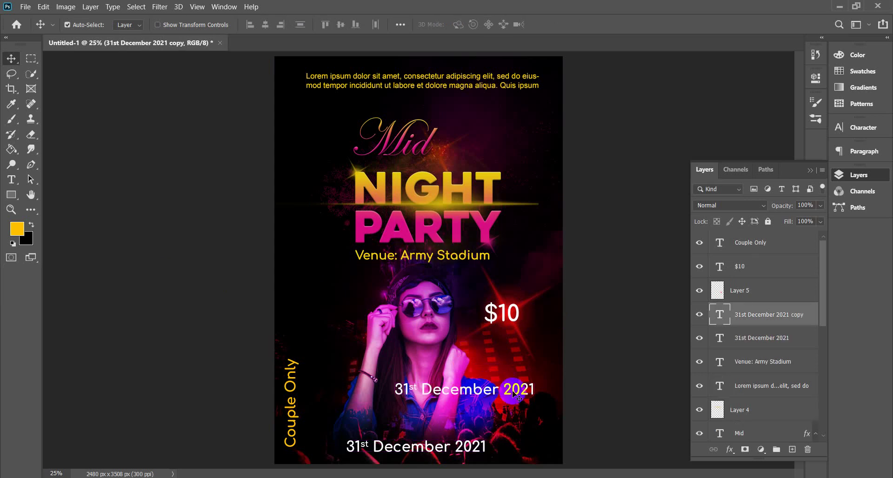
pyautogui.click(12, 180)
pyautogui.click(456, 390)
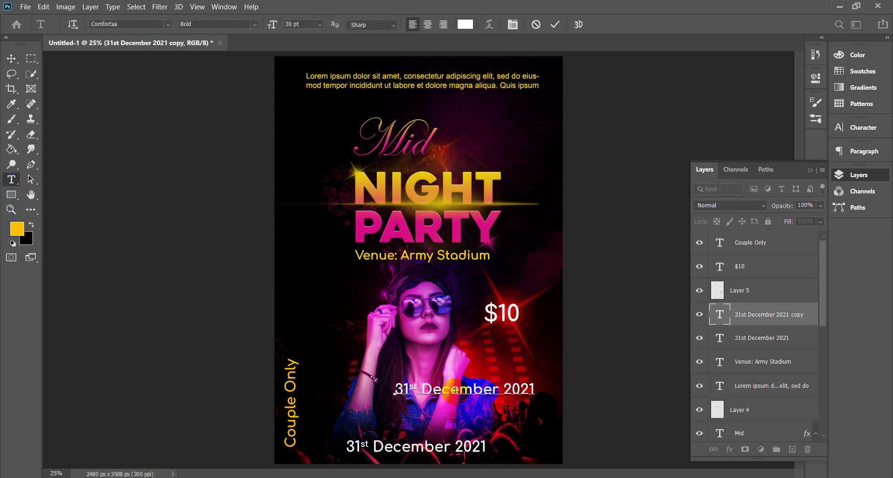
pyautogui.hotkey('ctrl', 'a')
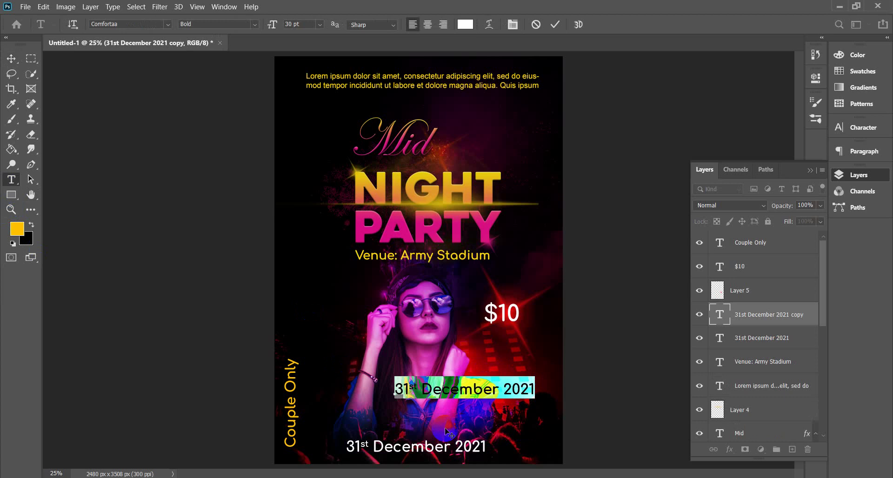
pyautogui.write('Ticket')
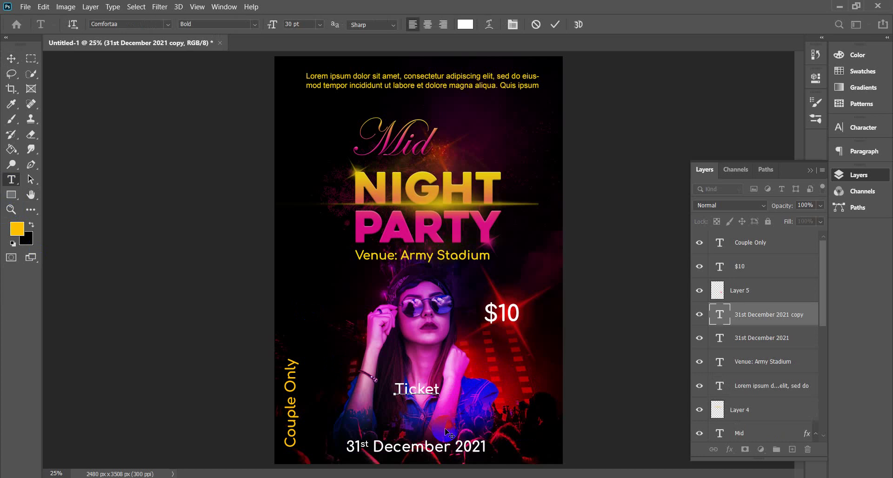
pyautogui.click(11, 58)
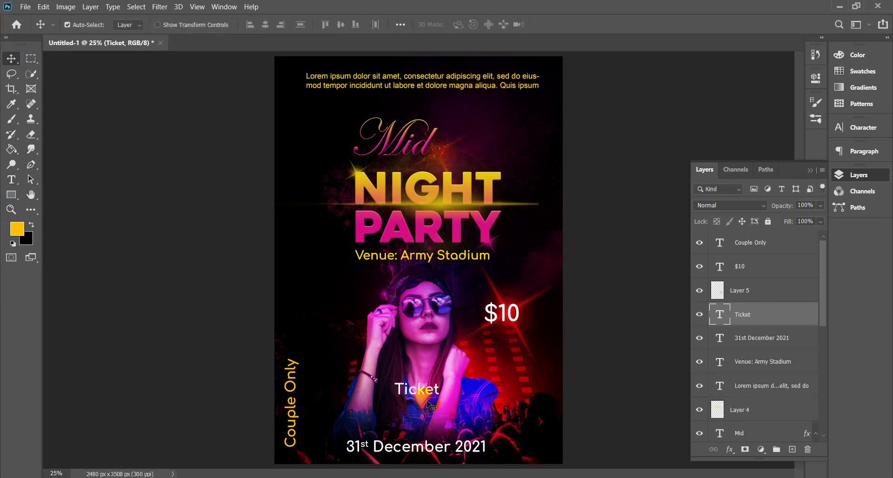
# - Move the "Ticket" text directly beneath the $10 price beside the woman
pyautogui.moveTo(431, 405); pyautogui.dragTo(509, 340)
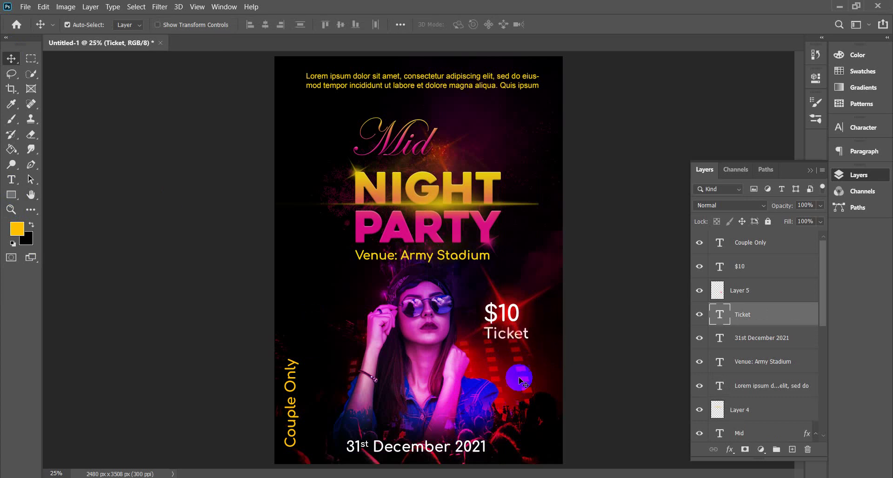
pyautogui.moveTo(509, 333); pyautogui.dragTo(510, 344)
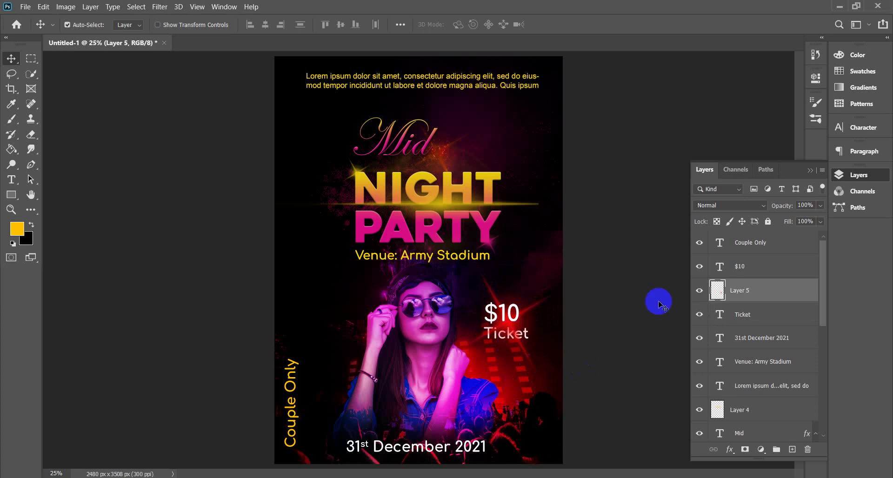
pyautogui.click(58, 223)
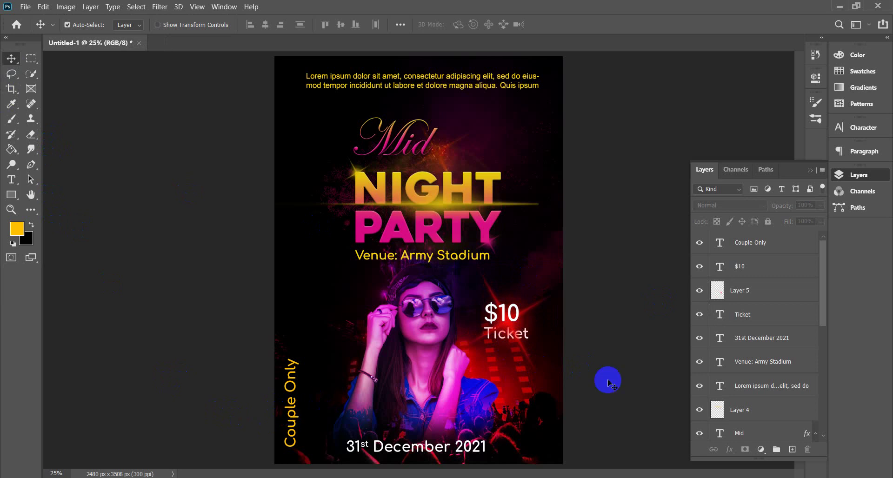
# - Reorder the Ticket layer so it sits above the red flare on Layer 5 and just below the $10 layer
pyautogui.hotkey('ctrl', '-')
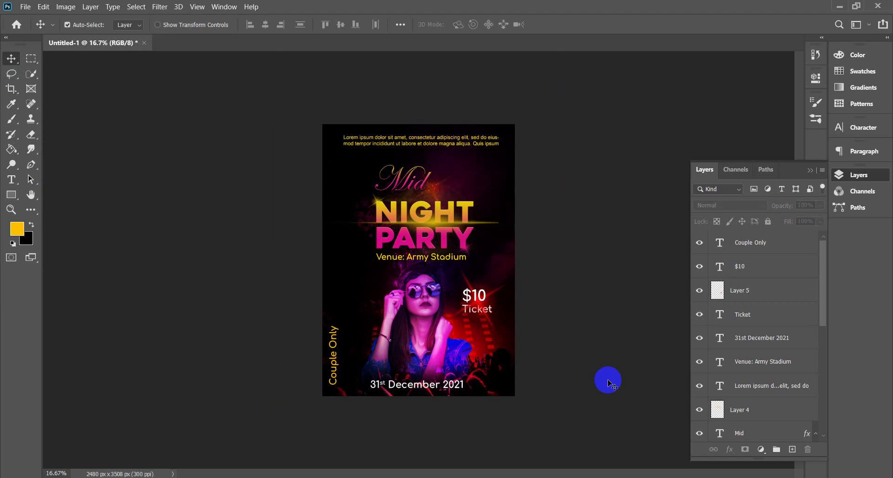
pyautogui.hotkey('ctrl', '+')
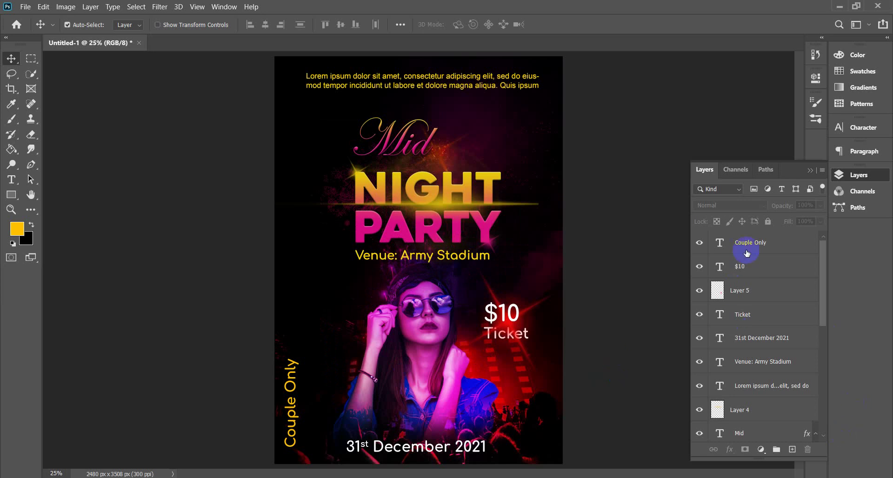
pyautogui.moveTo(744, 315); pyautogui.dragTo(740, 288)
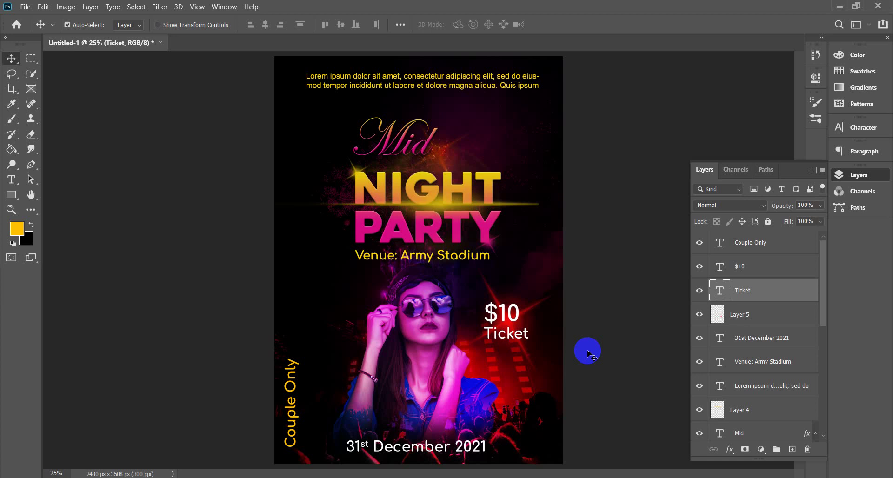
# - Align the $10 and "Ticket" texts to each other on their horizontal centers
pyautogui.click(11, 180)
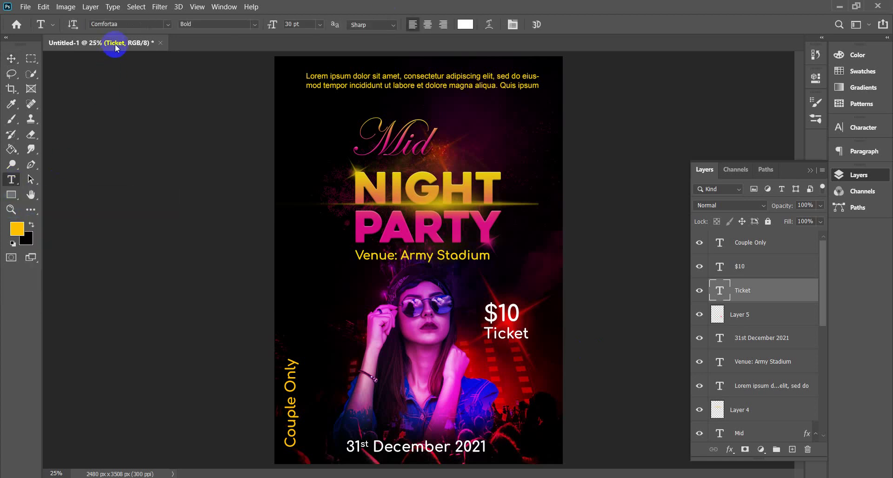
pyautogui.click(11, 59)
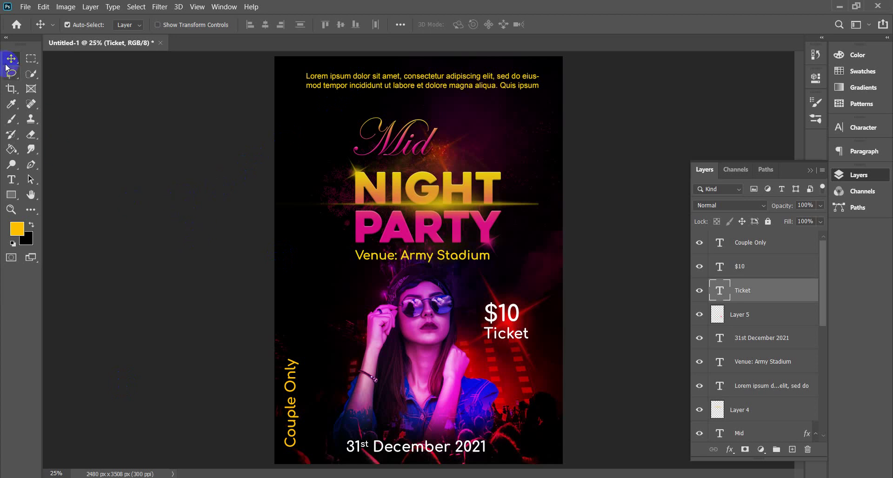
pyautogui.moveTo(17, 229); pyautogui.dragTo(715, 305)
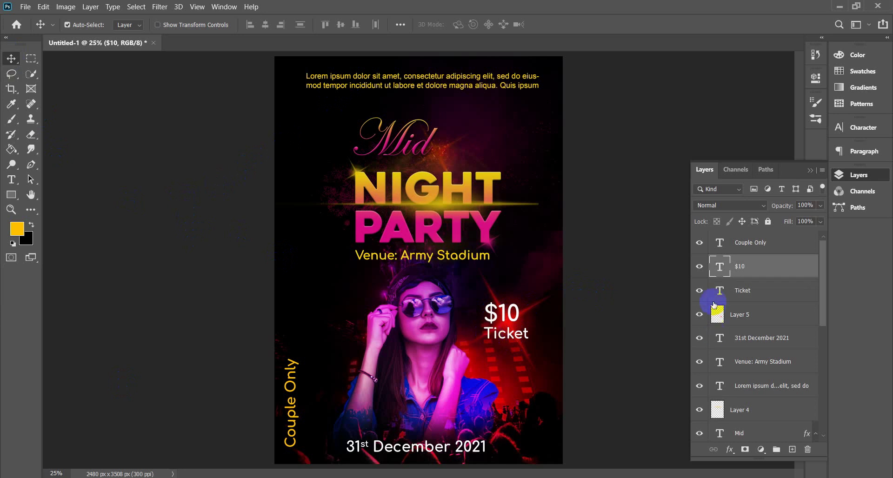
pyautogui.keyDown('shift'); pyautogui.click(743, 291); pyautogui.keyUp('shift')
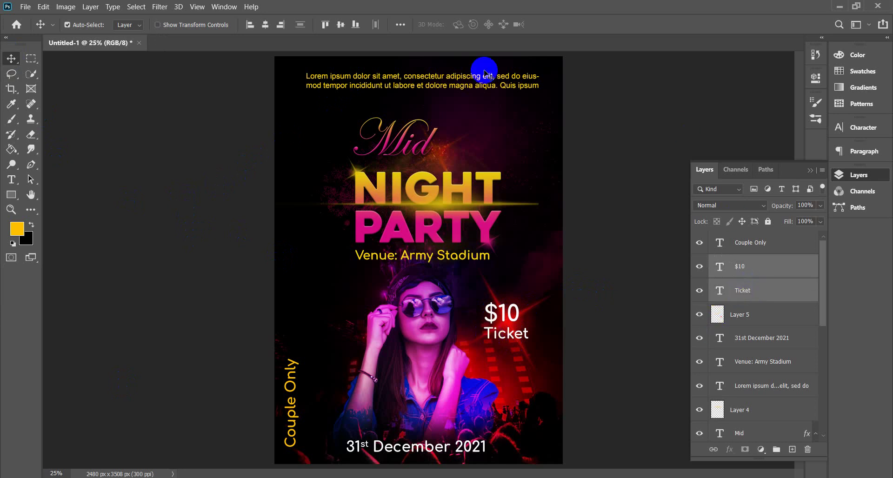
pyautogui.click(266, 27)
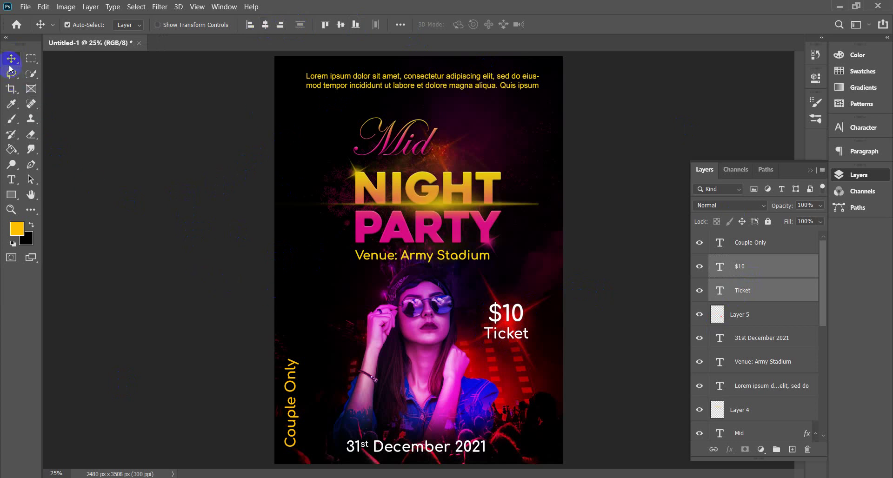
pyautogui.click(105, 240)
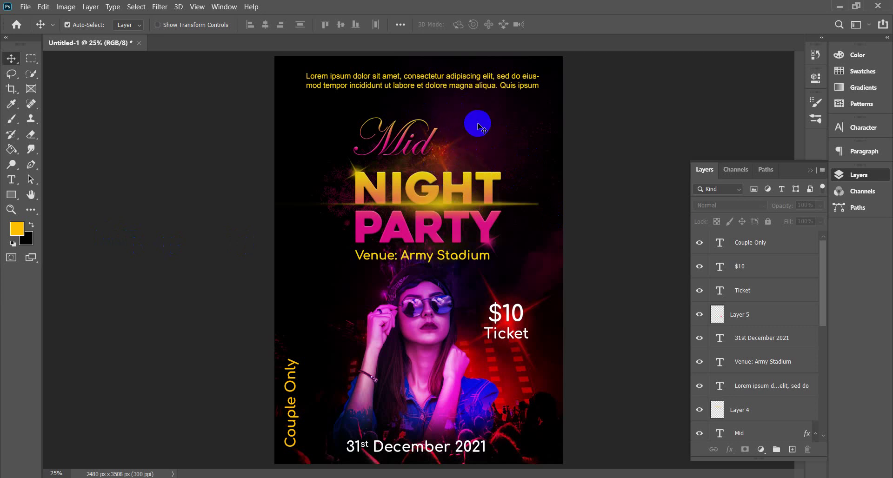
# - Switch to Chrome, search Google for "singing party clipart" and show the image results
pyautogui.click(839, 11)
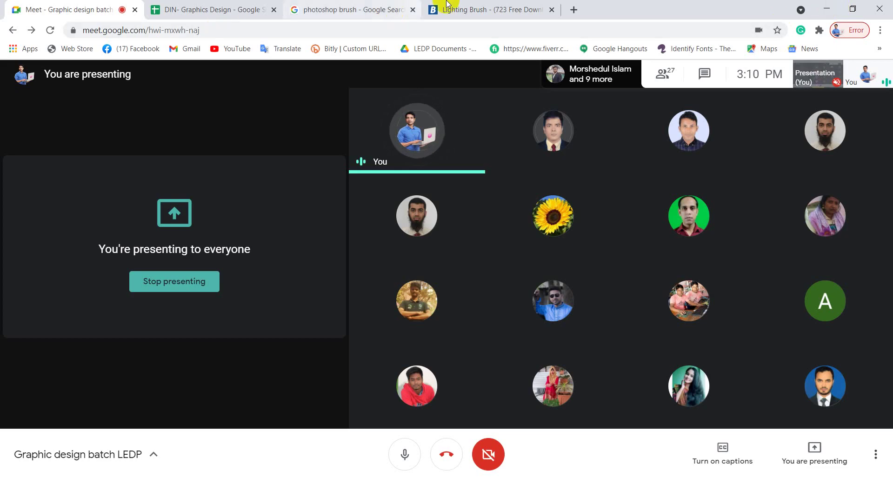
pyautogui.click(493, 9)
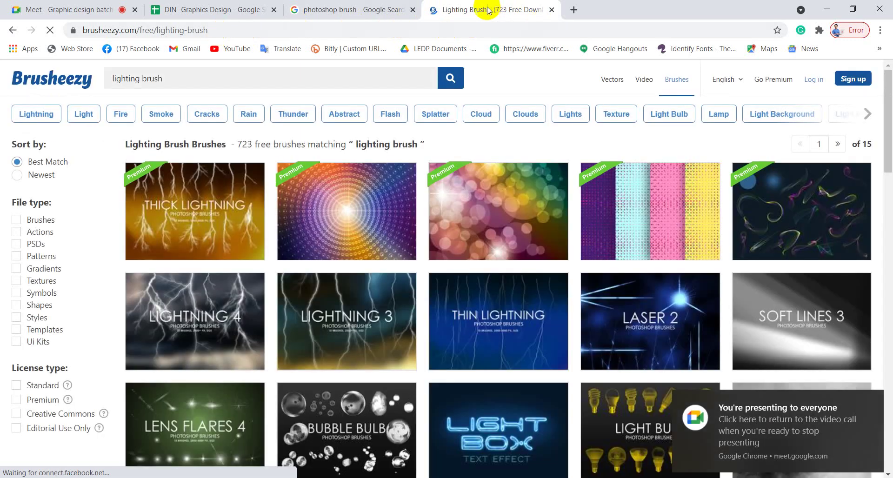
pyautogui.click(329, 10)
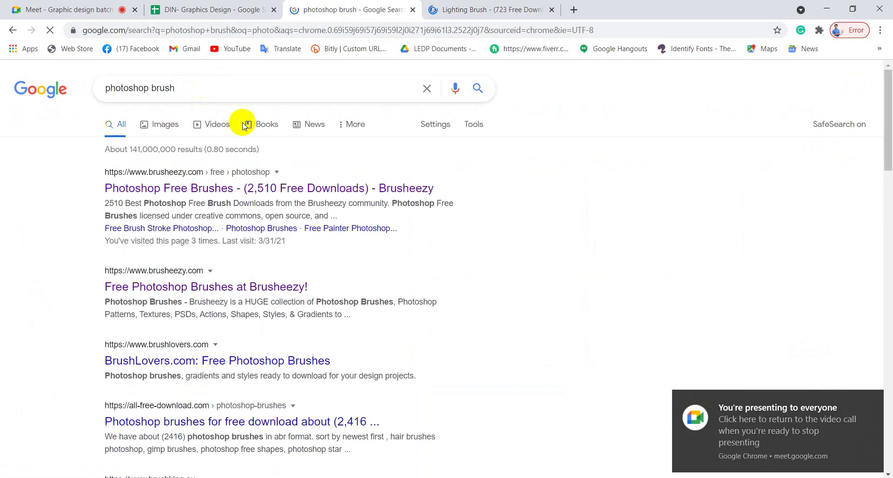
pyautogui.click(206, 88)
pyautogui.hotkey('ctrl', 'a')
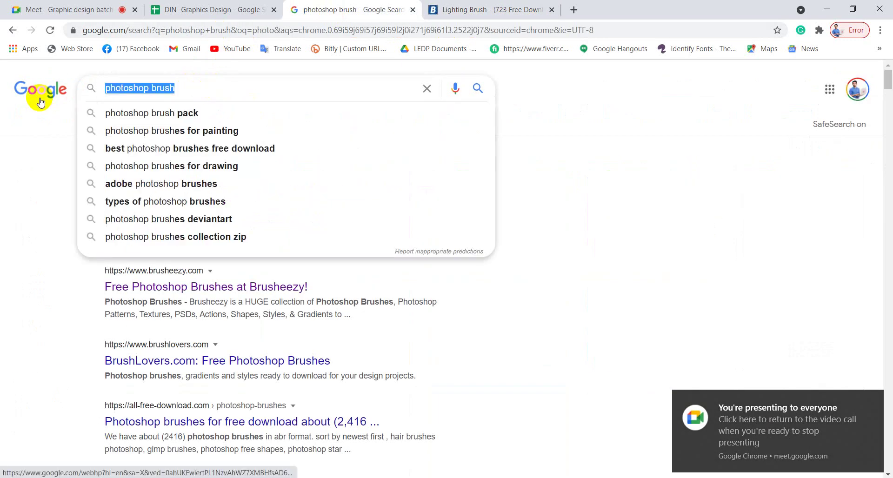
pyautogui.write('si')
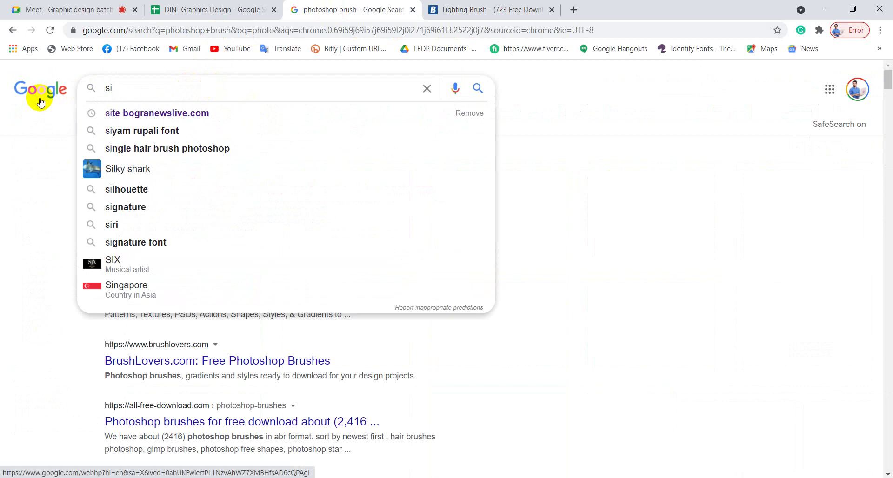
pyautogui.write('nging')
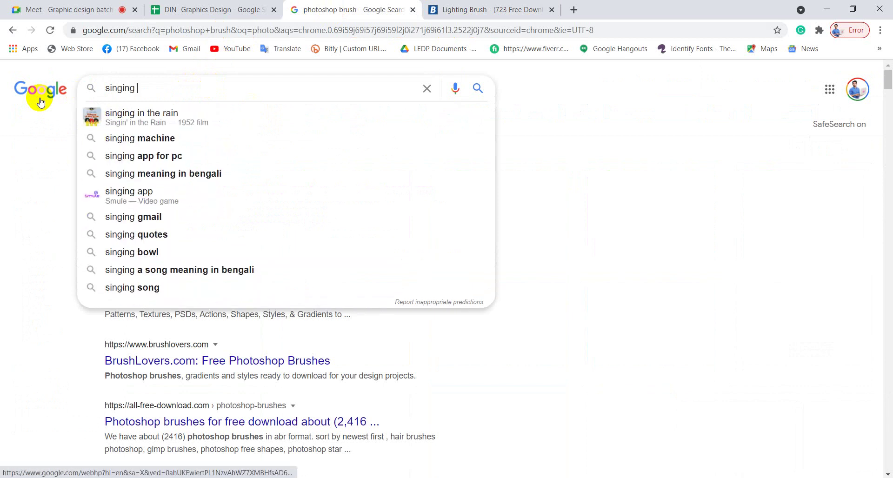
pyautogui.write(' party')
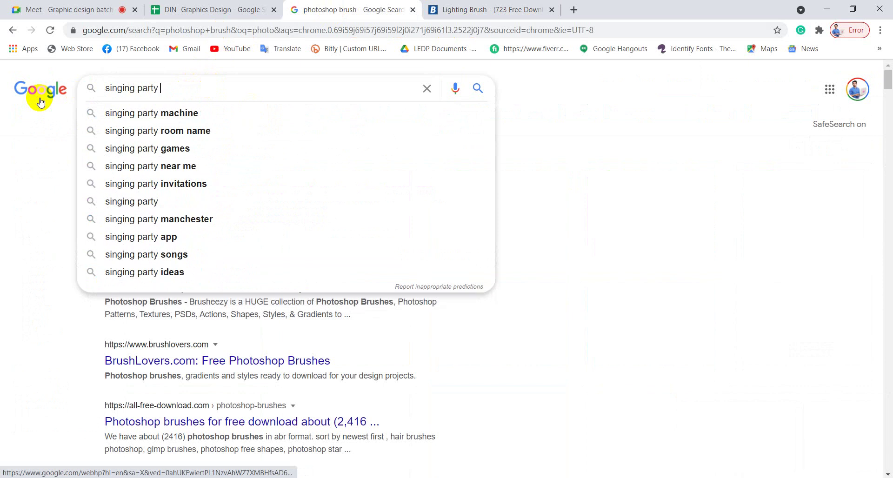
pyautogui.write(' cl')
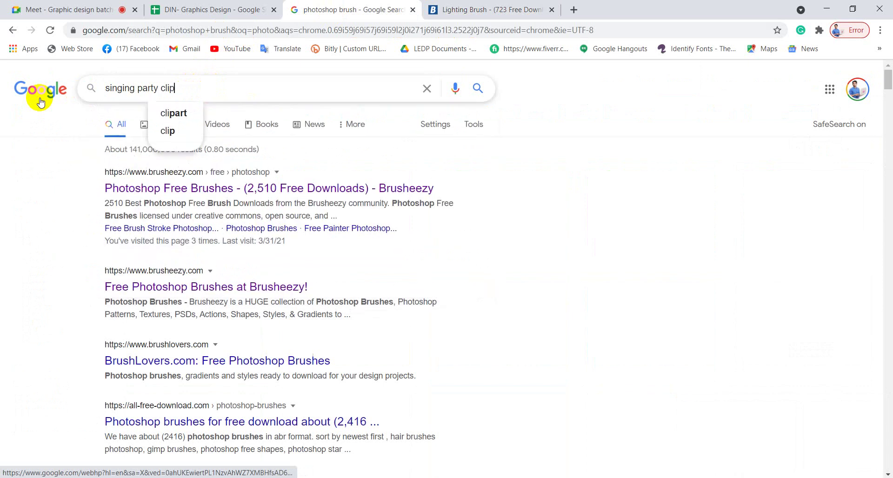
pyautogui.write('ip')
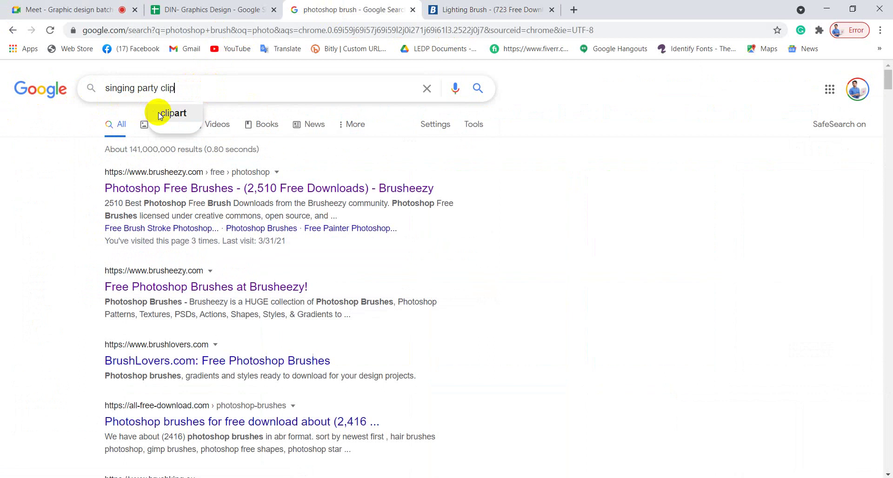
pyautogui.click(172, 113)
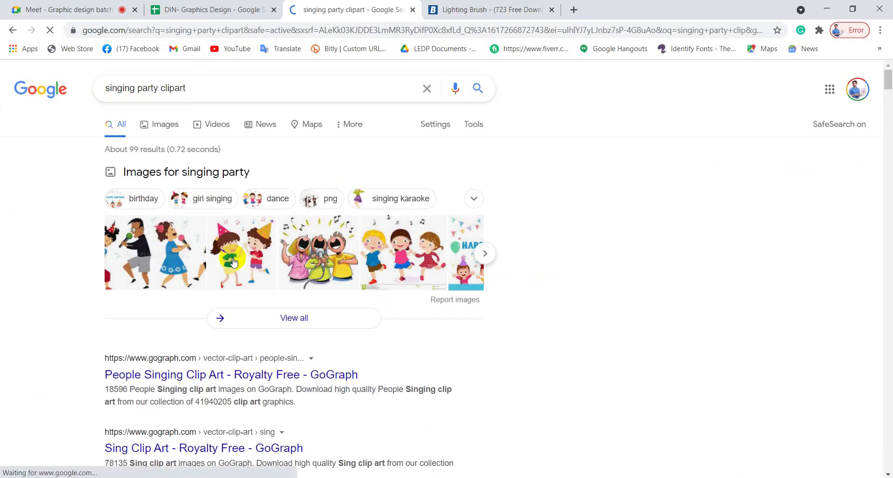
pyautogui.click(177, 133)
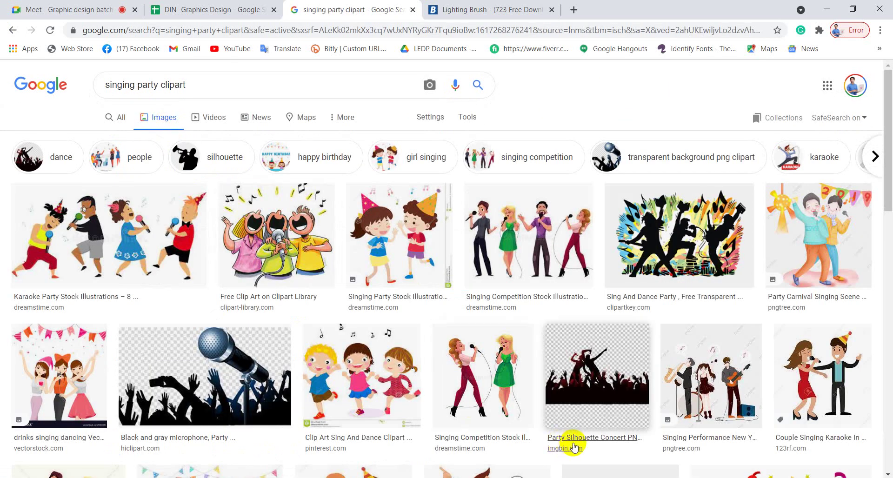
# - Preview the "Sing And Dance Party" clipart and open the black Dance Party silhouette from jing.fm among its related images
pyautogui.click(557, 399)
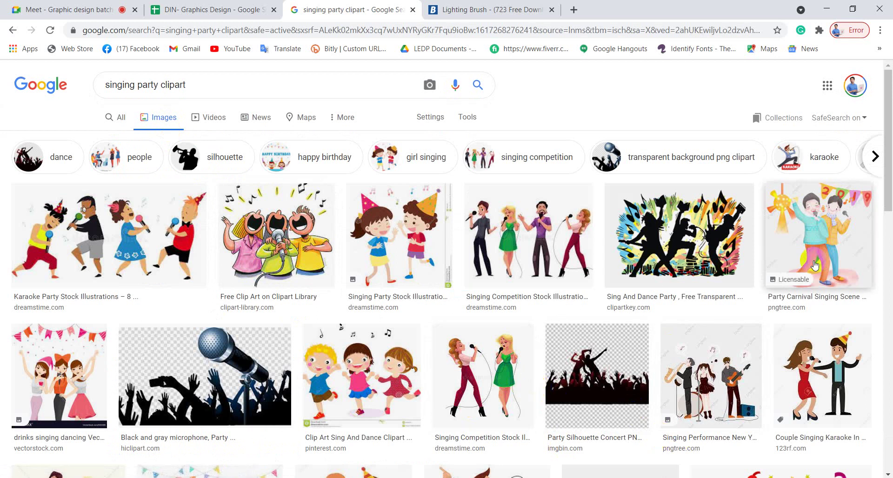
pyautogui.click(677, 228)
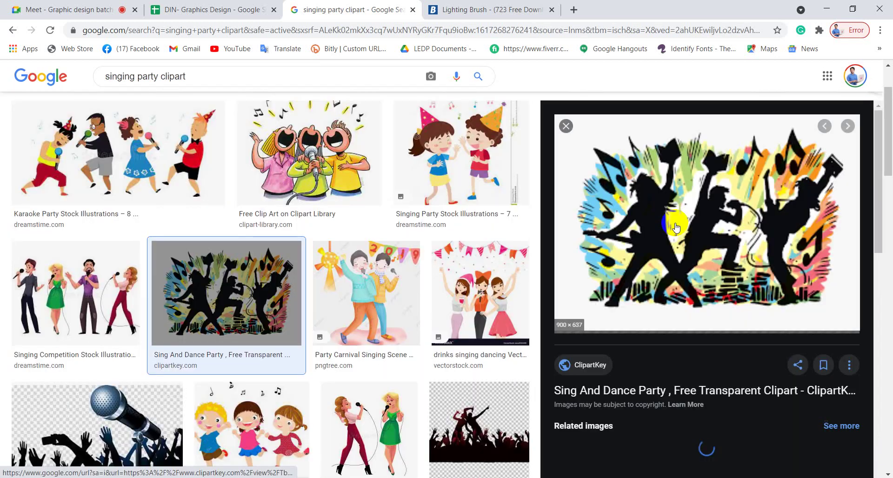
pyautogui.scroll(-3, 690, 274)
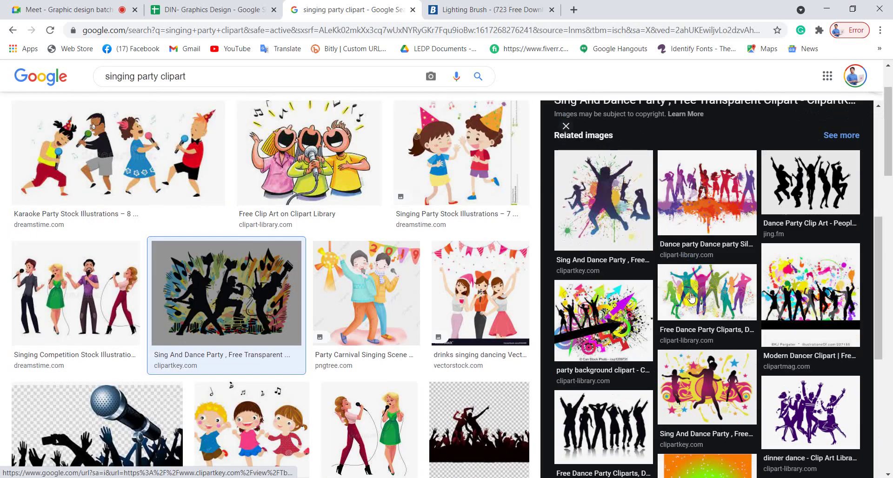
pyautogui.click(852, 185)
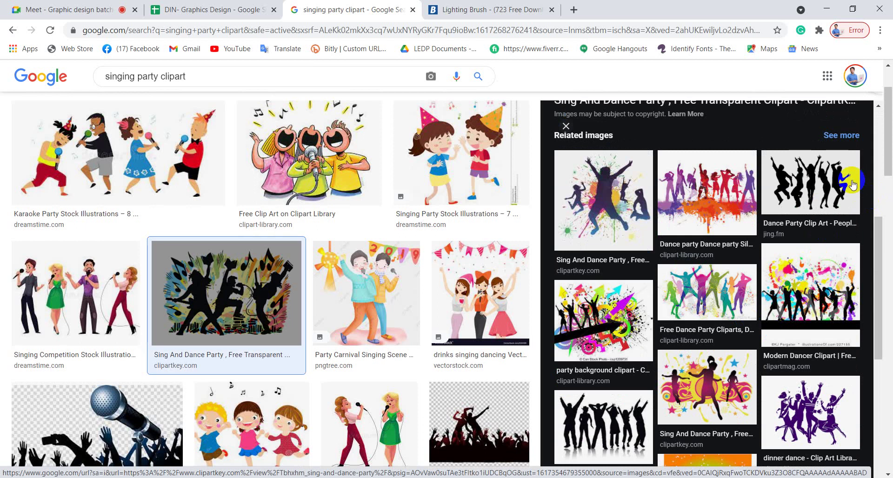
pyautogui.click(818, 186)
# - Save the five-person black Dance Party silhouette to the Desktop as a PNG named qqqq
pyautogui.scroll(-6, 745, 354)
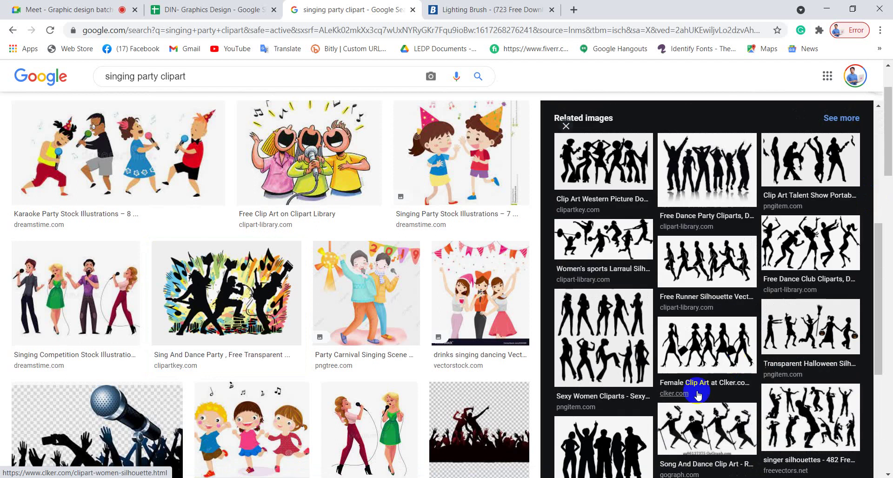
pyautogui.scroll(8, 698, 396)
pyautogui.click(705, 281)
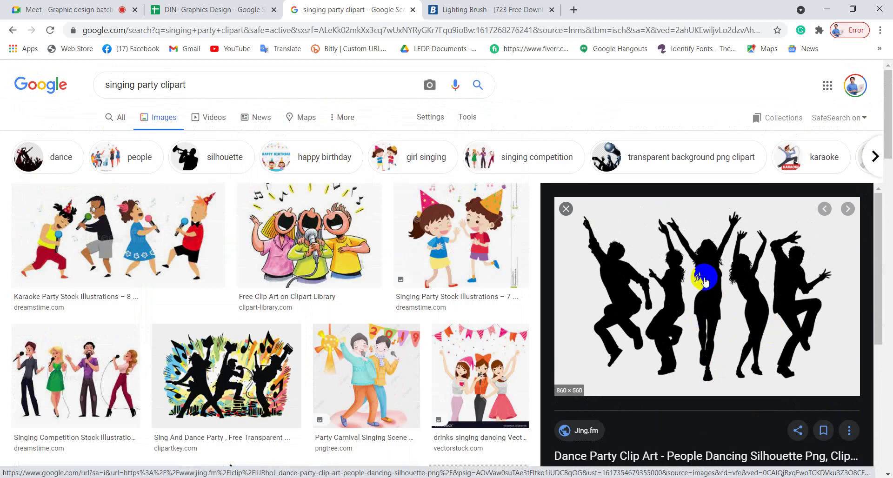
pyautogui.rightClick(702, 279)
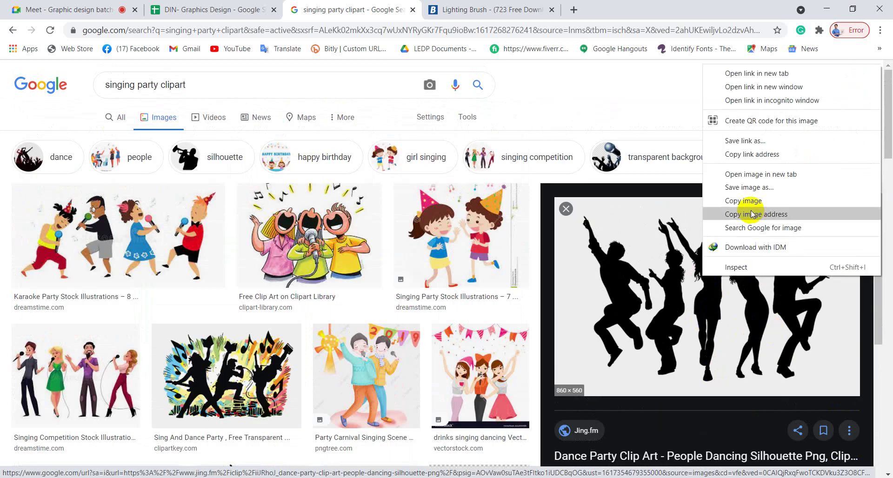
pyautogui.click(752, 202)
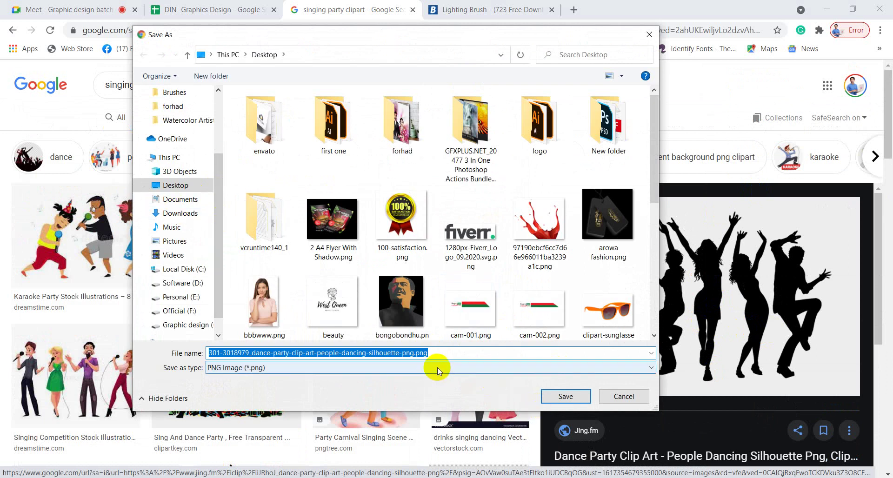
pyautogui.write('qqqq')
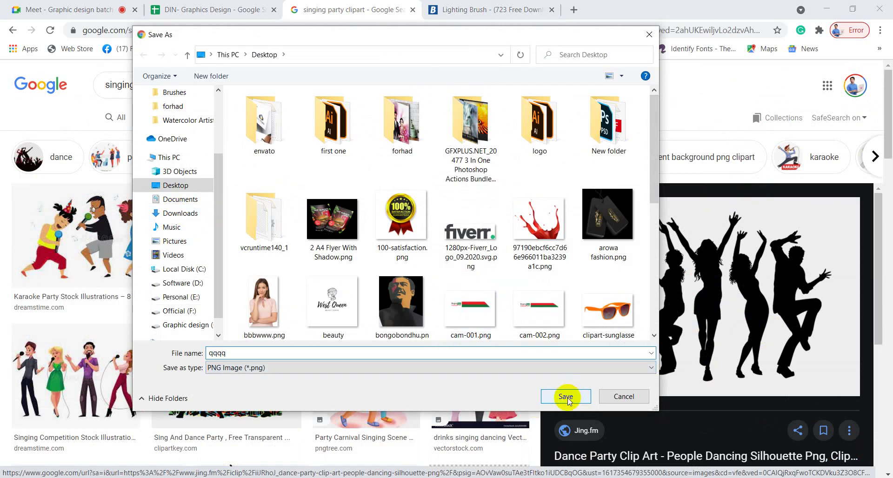
pyautogui.click(567, 399)
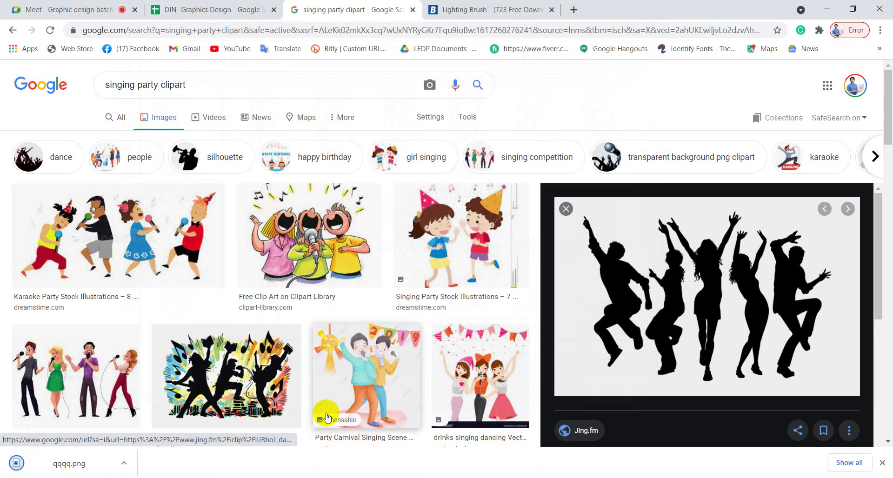
# - Switch to Photoshop and open the saved qqqq.png from the Desktop as its own document
pyautogui.click(827, 9)
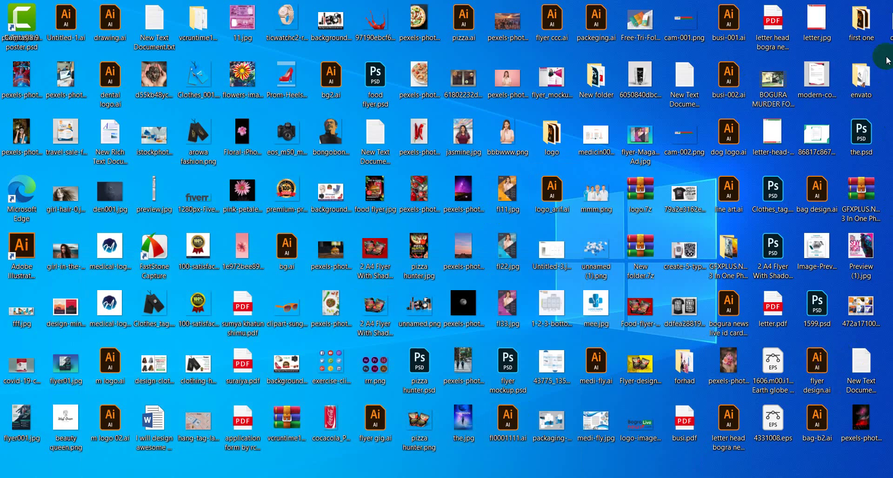
pyautogui.moveTo(888, 61); pyautogui.dragTo(237, 473)
pyautogui.hotkey('alt', 'Tab')
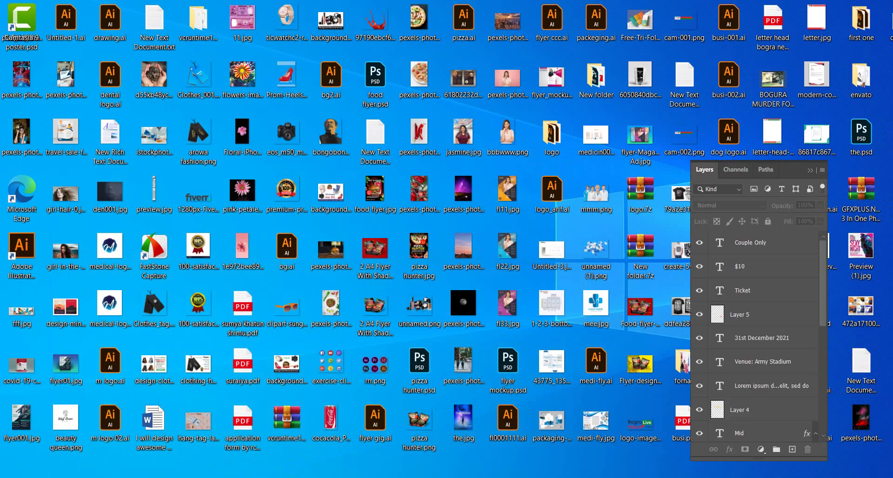
pyautogui.moveTo(405, 68); pyautogui.dragTo(409, 40)
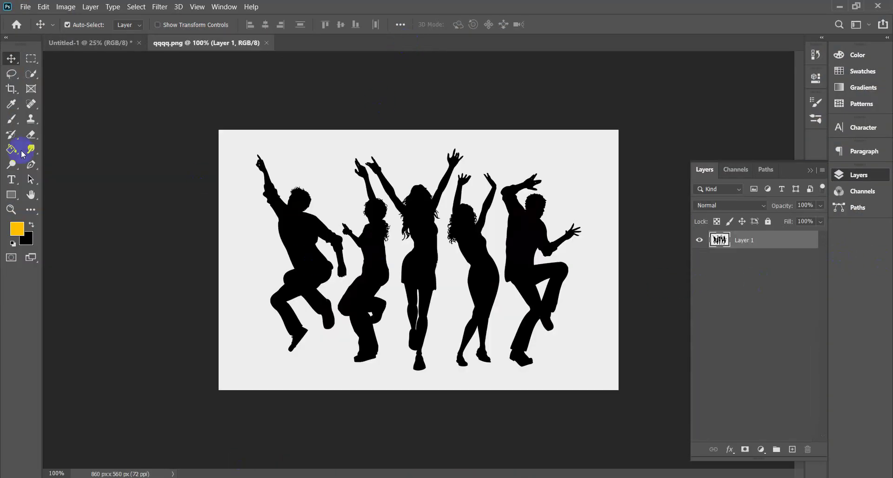
# - Erase the light grey background around the dancers with the Magic Eraser and bring the silhouette into the Untitled-1 flyer beside "Mid"
pyautogui.click(31, 135)
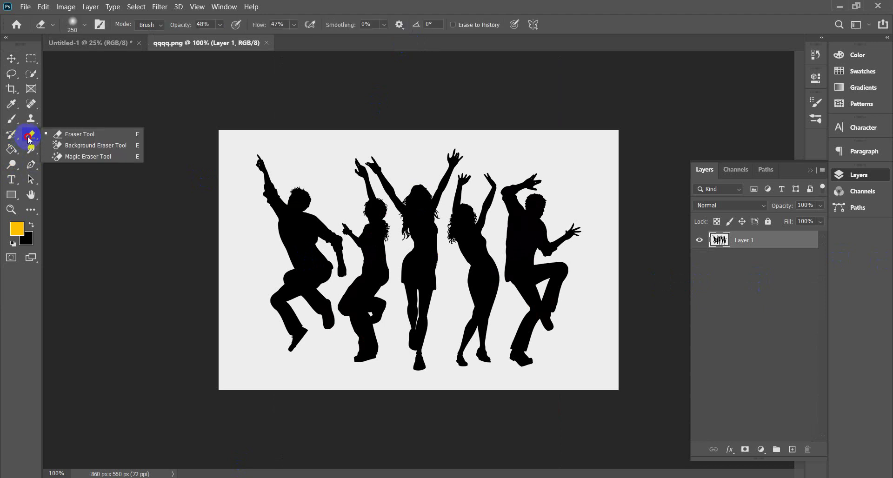
pyautogui.click(60, 156)
pyautogui.click(302, 160)
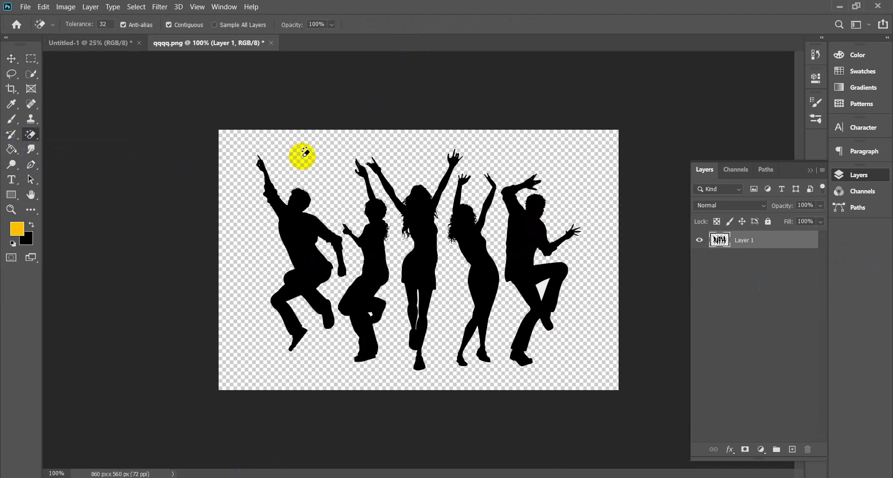
pyautogui.click(12, 58)
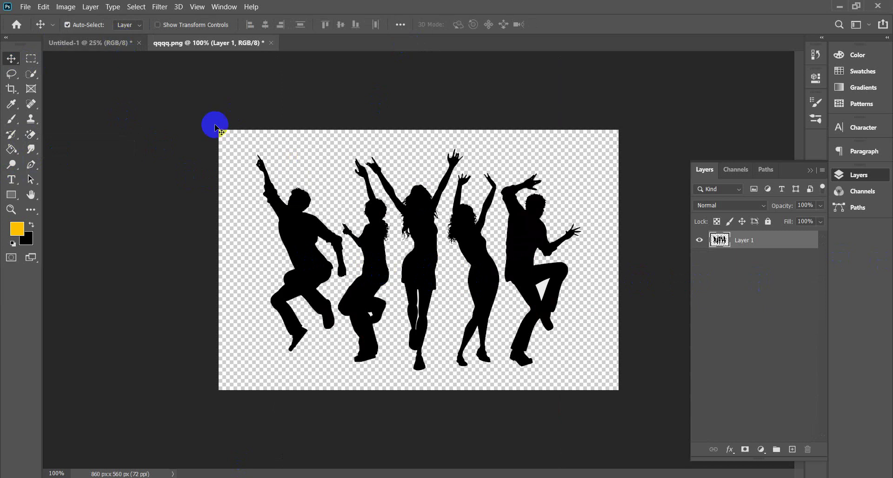
pyautogui.moveTo(295, 229); pyautogui.dragTo(476, 139)
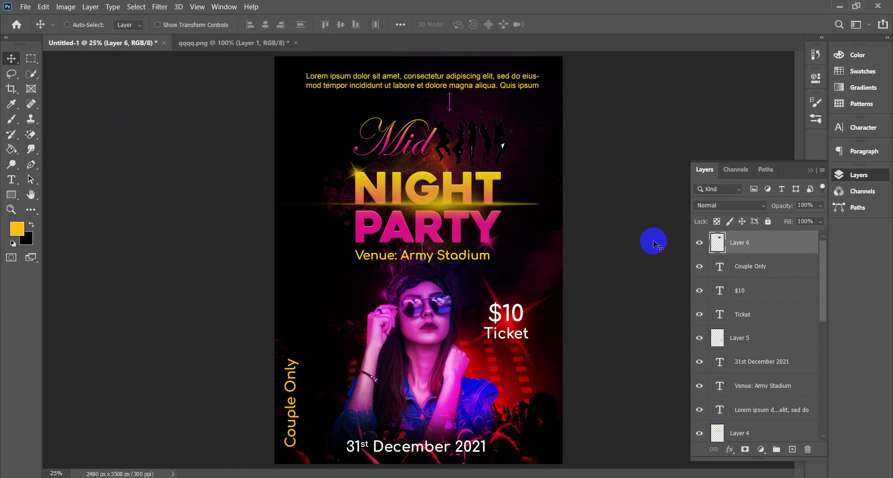
# - Remove the leftover white patches enclosed by the second, middle and last dancers' legs with the Magic Eraser, undoing any stroke that erases a dancer
pyautogui.hotkey('ctrl', '+')
pyautogui.hotkey('ctrl', '+')
pyautogui.scroll(5, 564, 249)
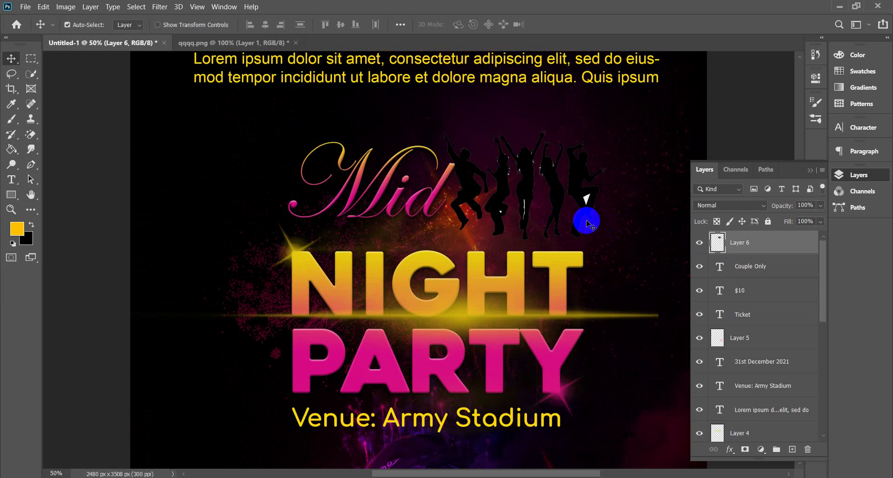
pyautogui.hotkey('ctrl', '+')
pyautogui.hotkey('ctrl', '+')
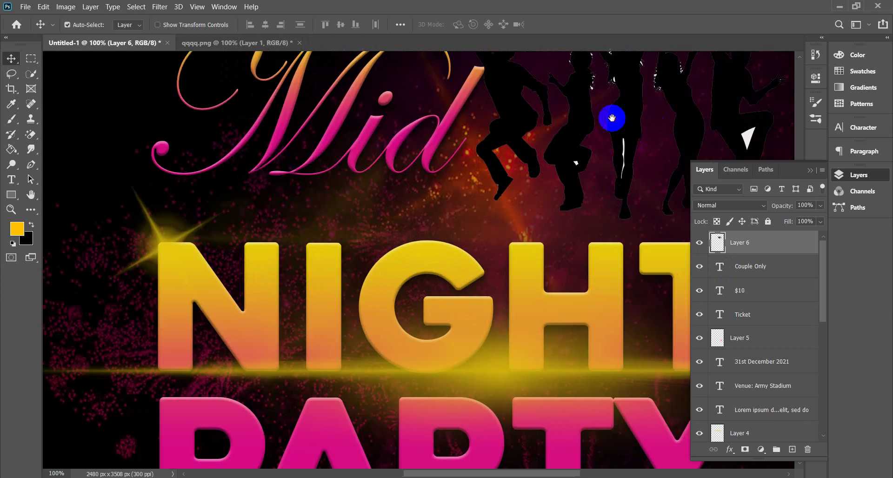
pyautogui.moveTo(613, 120); pyautogui.dragTo(423, 270)
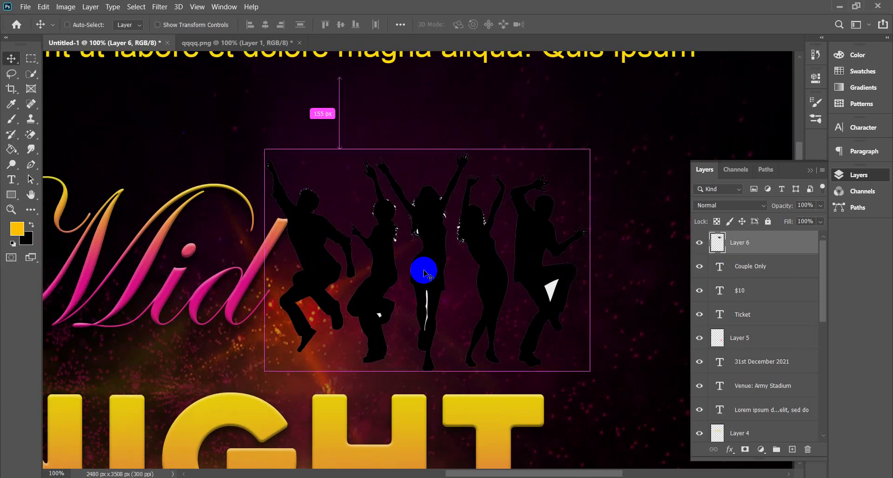
pyautogui.hotkey('ctrl', '+')
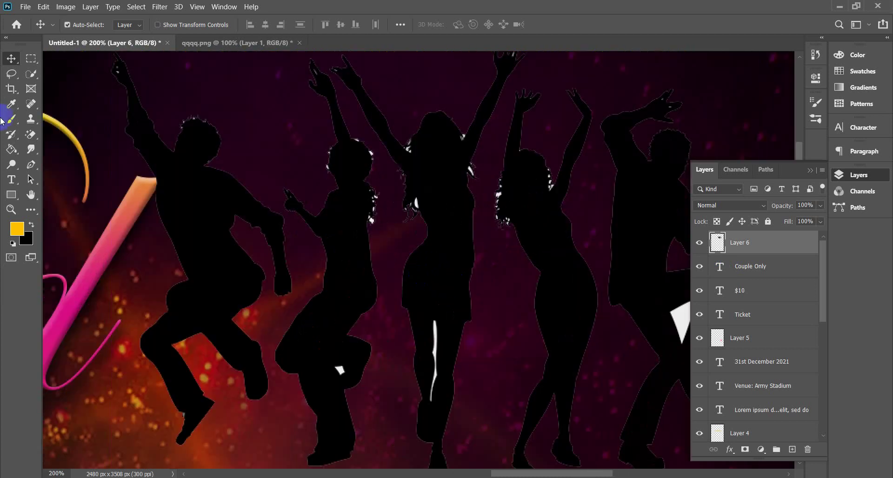
pyautogui.click(32, 135)
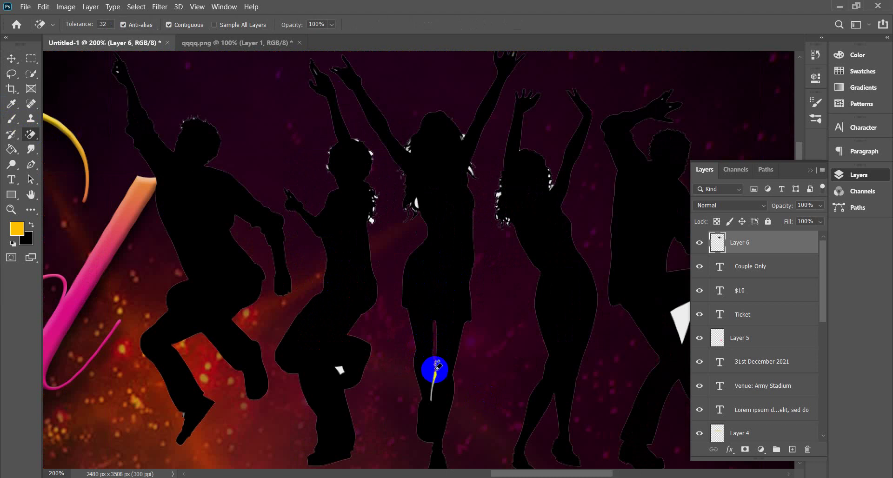
pyautogui.click(431, 398)
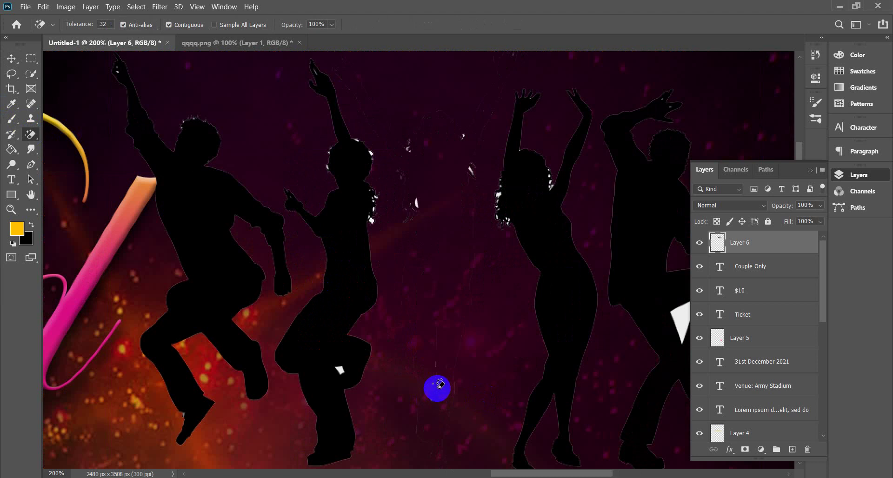
pyautogui.hotkey('ctrl', 'z')
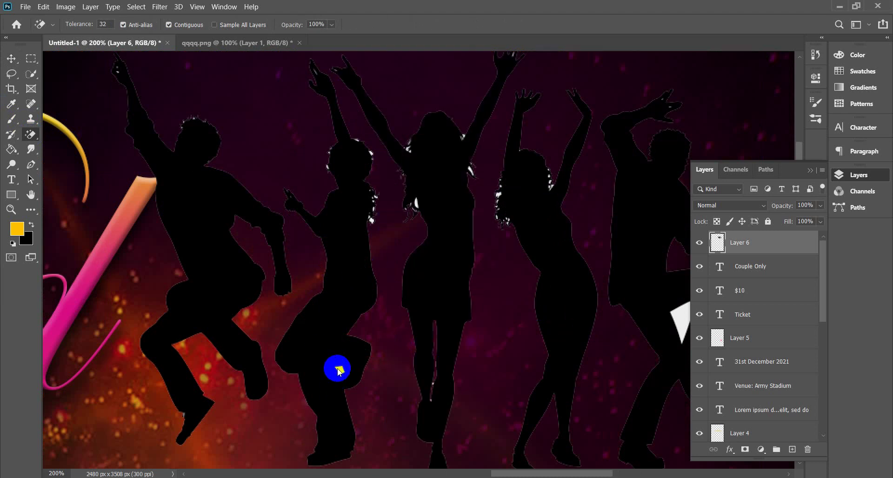
pyautogui.click(685, 316)
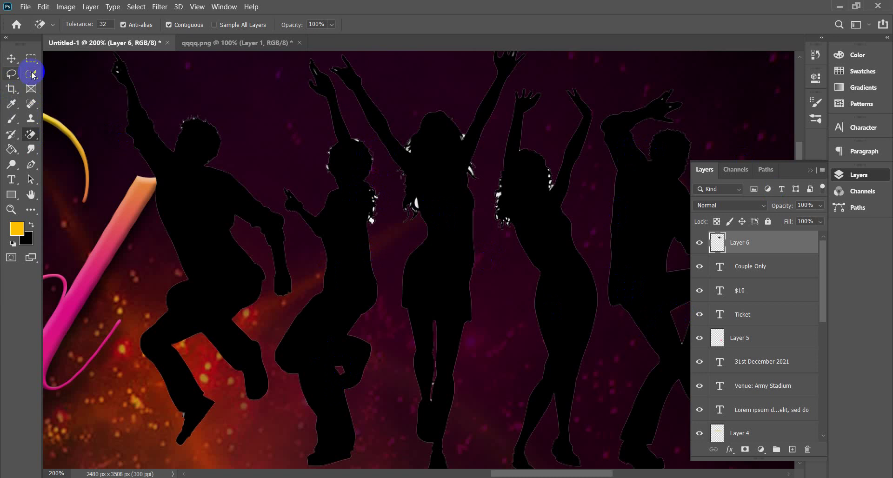
# - Lasso and delete the white fragments along the lower hair of the second and middle dancers and around the fourth dancer's hair
pyautogui.click(12, 75)
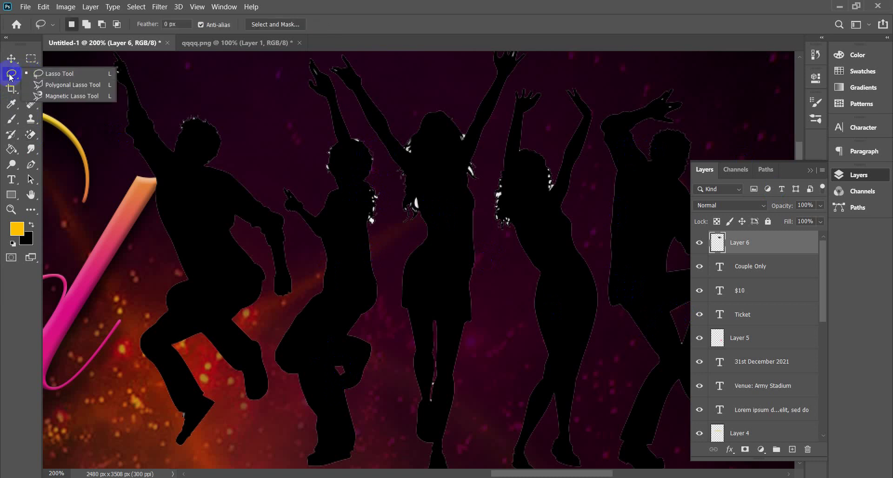
pyautogui.click(26, 76)
pyautogui.click(11, 74)
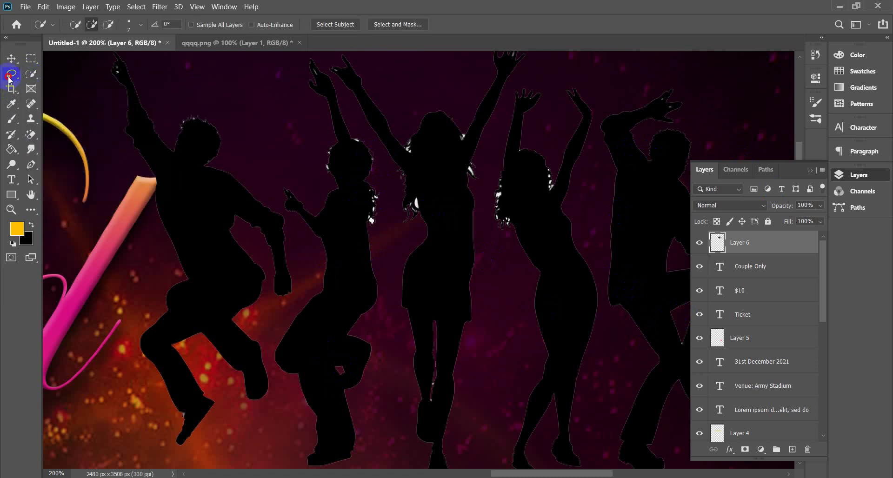
pyautogui.click(52, 76)
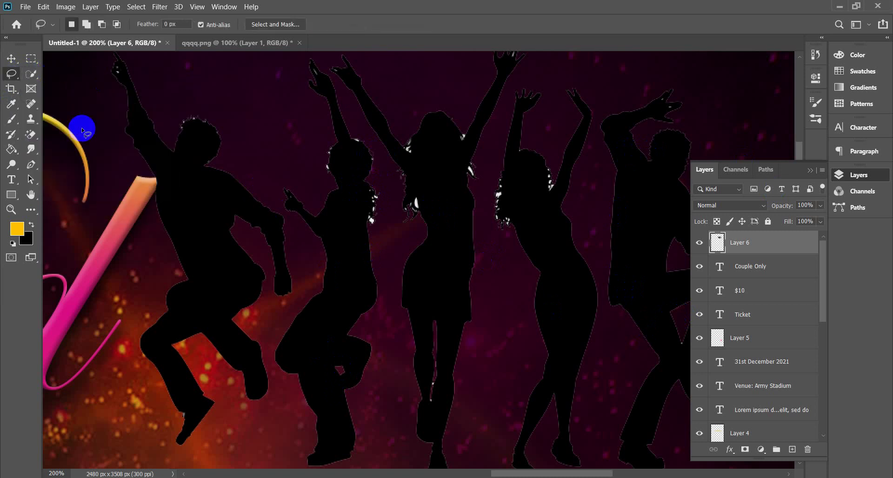
pyautogui.moveTo(439, 214)
pyautogui.mouseDown()
pyautogui.moveTo(379, 195)
pyautogui.moveTo(371, 198)
pyautogui.moveTo(370, 227)
pyautogui.moveTo(383, 213)
pyautogui.moveTo(379, 189)
pyautogui.moveTo(371, 223)
pyautogui.mouseUp()
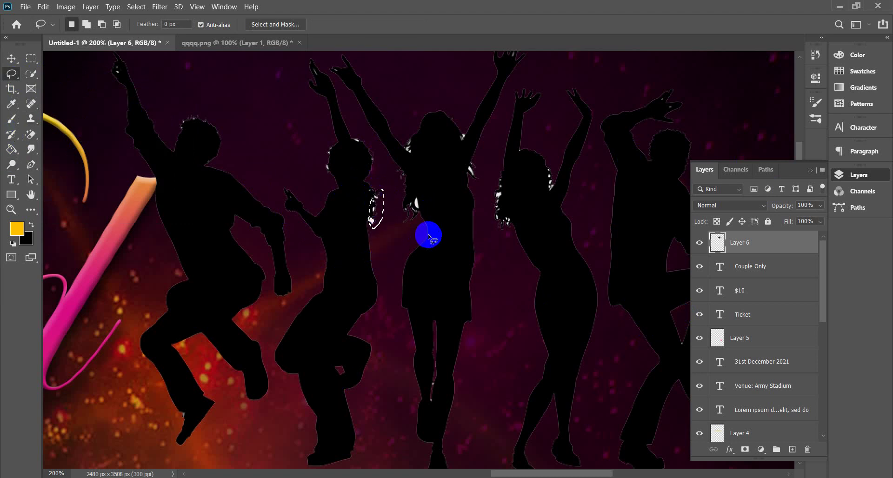
pyautogui.moveTo(429, 237)
pyautogui.mouseDown()
pyautogui.moveTo(401, 193)
pyautogui.moveTo(375, 177)
pyautogui.moveTo(371, 152)
pyautogui.moveTo(414, 200)
pyautogui.mouseUp()
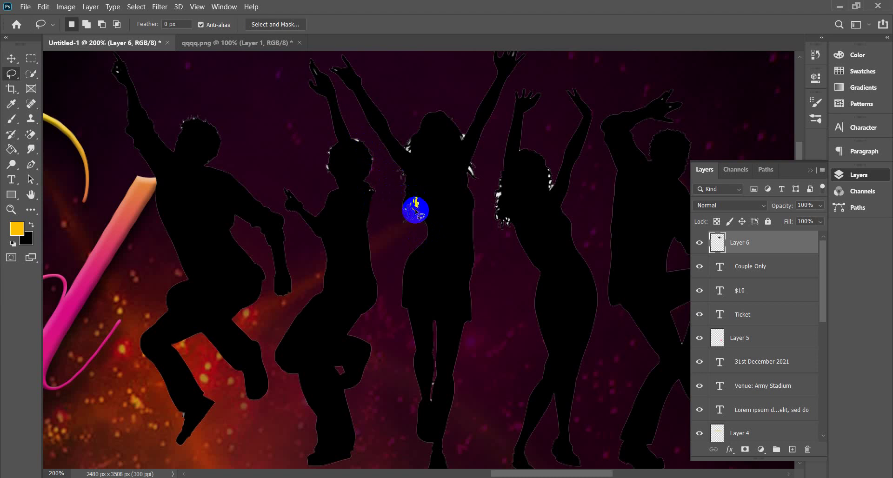
pyautogui.moveTo(416, 211)
pyautogui.mouseDown()
pyautogui.moveTo(470, 196)
pyautogui.moveTo(416, 152)
pyautogui.moveTo(440, 171)
pyautogui.moveTo(473, 173)
pyautogui.moveTo(468, 166)
pyautogui.moveTo(476, 176)
pyautogui.moveTo(469, 165)
pyautogui.moveTo(459, 180)
pyautogui.moveTo(529, 199)
pyautogui.moveTo(500, 179)
pyautogui.moveTo(499, 214)
pyautogui.moveTo(513, 228)
pyautogui.moveTo(504, 239)
pyautogui.moveTo(486, 213)
pyautogui.moveTo(498, 180)
pyautogui.mouseUp()
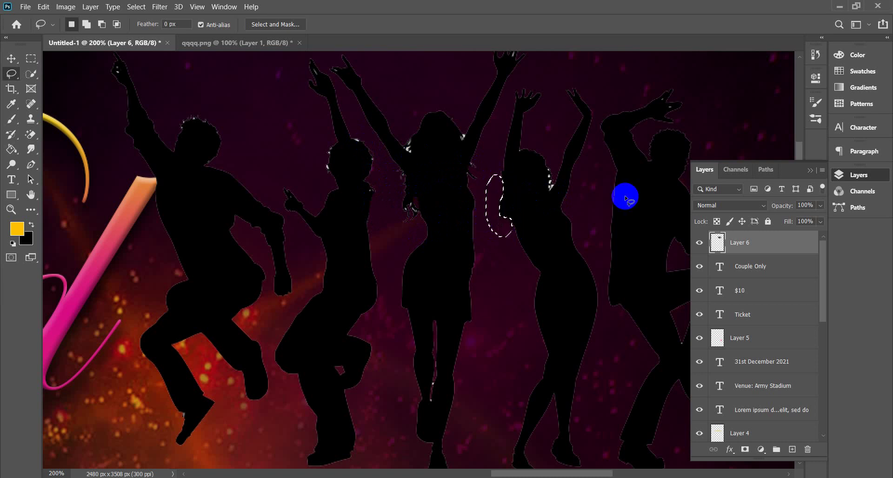
pyautogui.moveTo(549, 165)
pyautogui.mouseDown()
pyautogui.moveTo(551, 190)
pyautogui.moveTo(549, 168)
pyautogui.mouseUp()
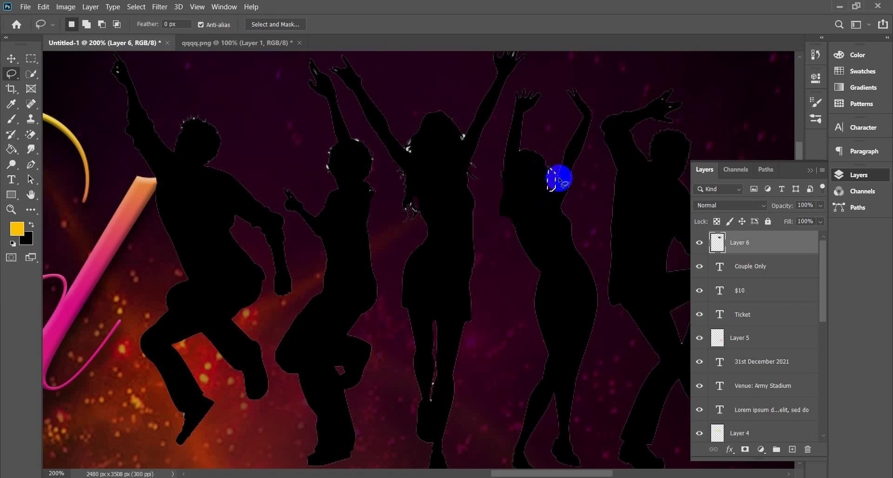
# - Lasso and delete the remaining white specks around the heads of the middle and second dancers
pyautogui.moveTo(460, 129)
pyautogui.mouseDown()
pyautogui.moveTo(465, 142)
pyautogui.moveTo(465, 129)
pyautogui.moveTo(460, 140)
pyautogui.moveTo(412, 150)
pyautogui.moveTo(409, 140)
pyautogui.mouseUp()
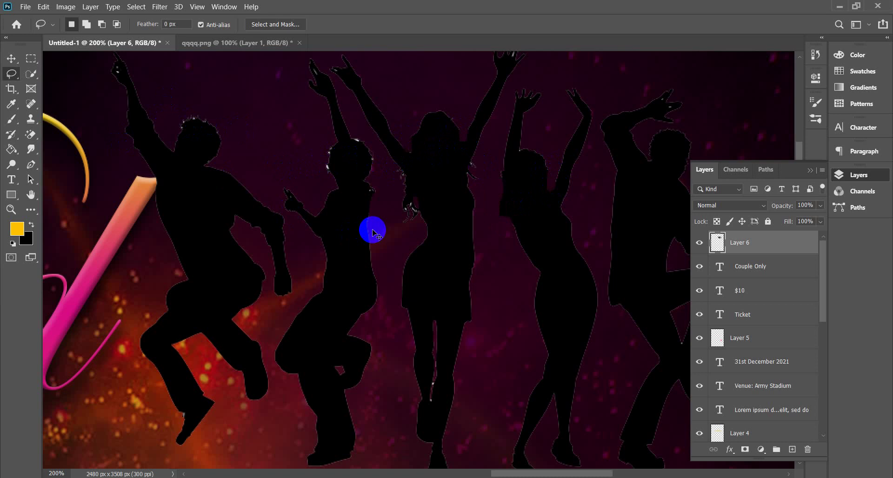
pyautogui.click(327, 170)
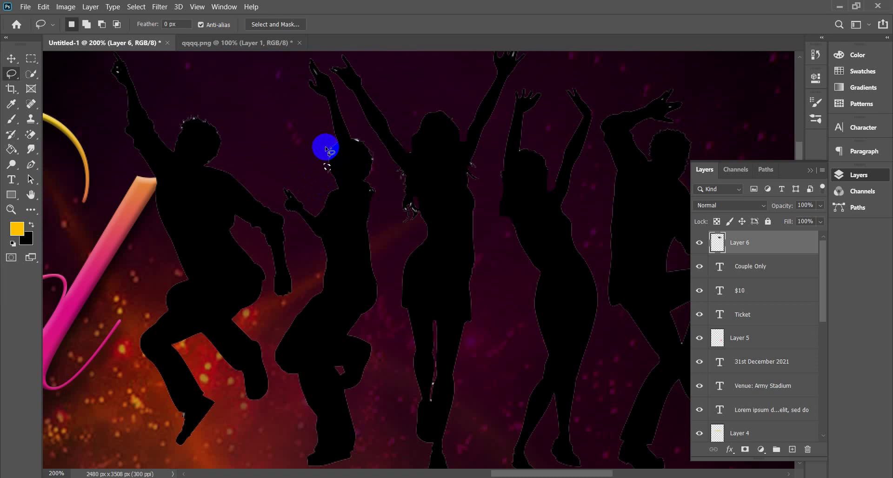
pyautogui.moveTo(321, 150)
pyautogui.mouseDown()
pyautogui.moveTo(339, 152)
pyautogui.moveTo(360, 135)
pyautogui.moveTo(351, 137)
pyautogui.moveTo(383, 158)
pyautogui.moveTo(376, 152)
pyautogui.moveTo(369, 162)
pyautogui.moveTo(377, 158)
pyautogui.moveTo(380, 186)
pyautogui.moveTo(368, 194)
pyautogui.moveTo(409, 215)
pyautogui.mouseUp()
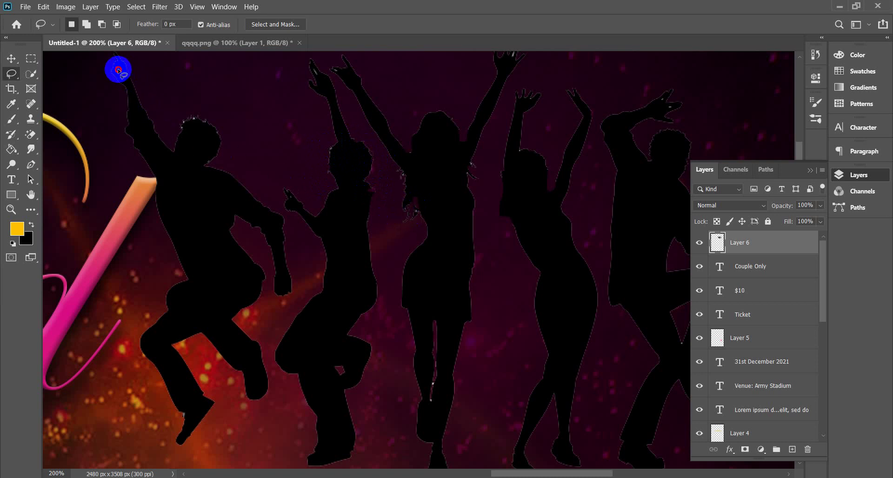
# - Lasso the white specks on the first dancer's pointing hand and the middle dancer's raised hand to clean them up
pyautogui.moveTo(115, 72); pyautogui.dragTo(120, 73)
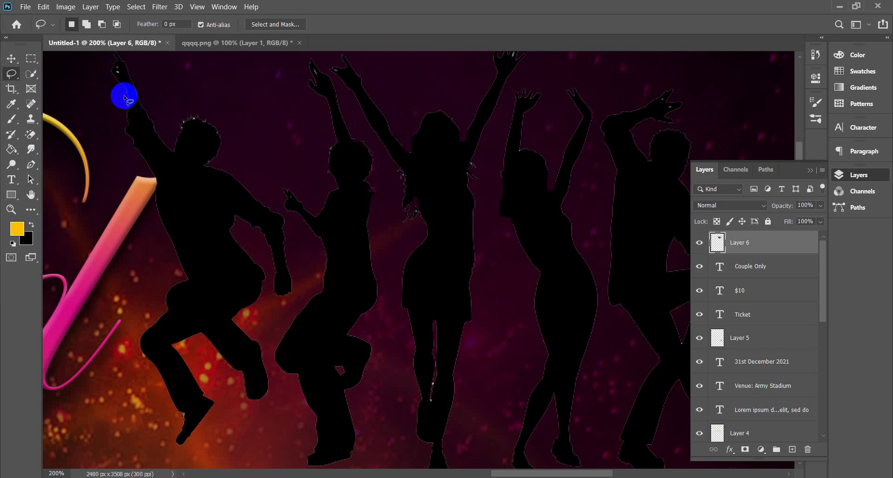
pyautogui.scroll(3, 513, 130)
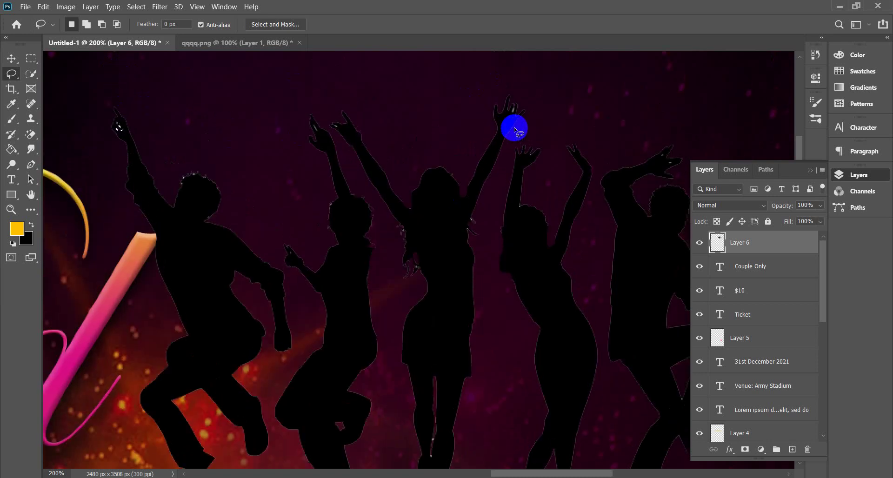
pyautogui.moveTo(514, 131); pyautogui.dragTo(512, 139)
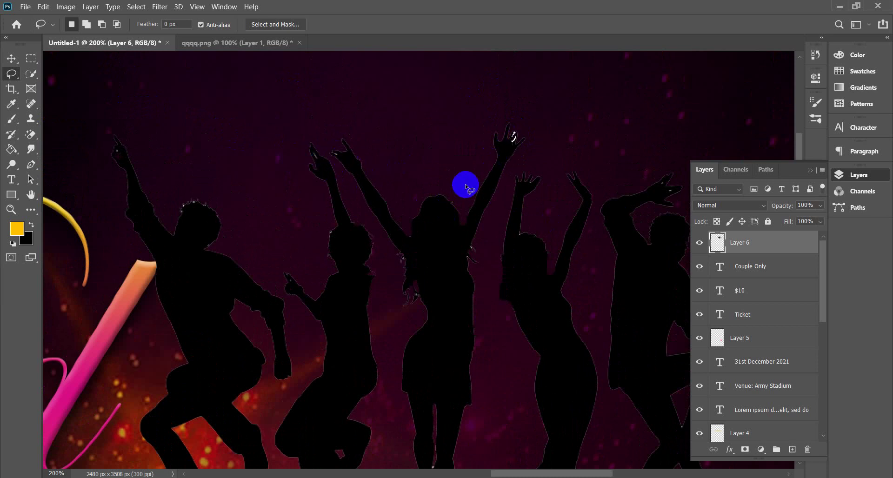
pyautogui.hotkey('ctrl', '-')
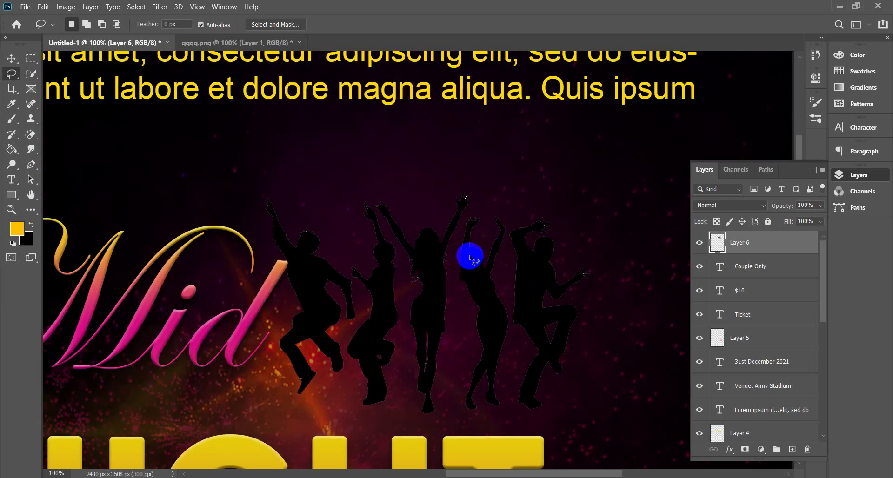
# - Move the dancers' silhouette slightly right, clear of the word Mid, and add a new empty layer above it
pyautogui.scroll(-4, 475, 245)
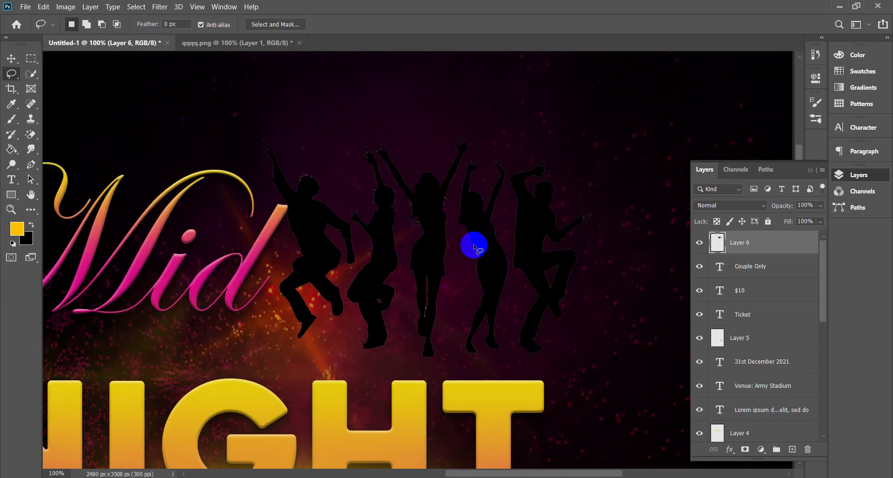
pyautogui.click(11, 58)
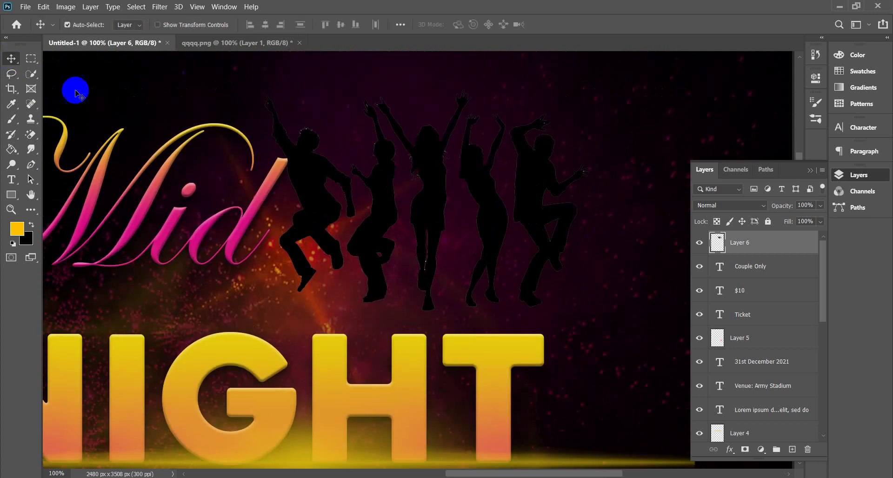
pyautogui.moveTo(307, 201); pyautogui.dragTo(339, 204)
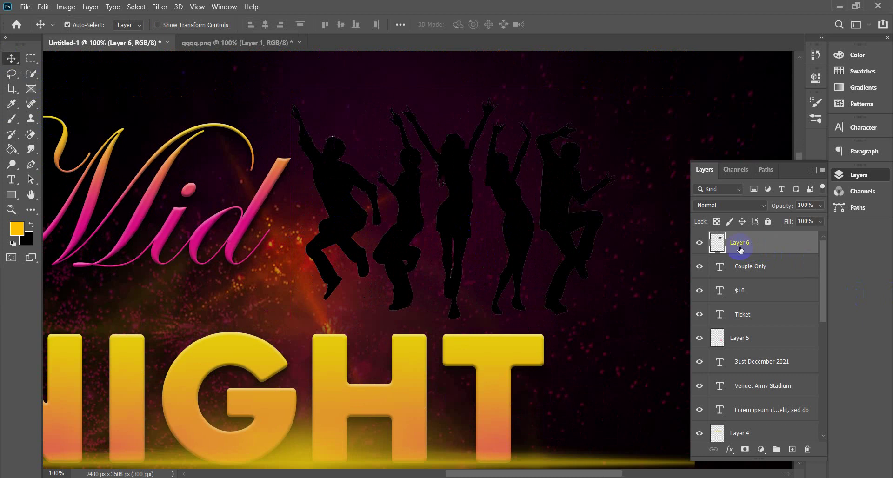
pyautogui.click(792, 450)
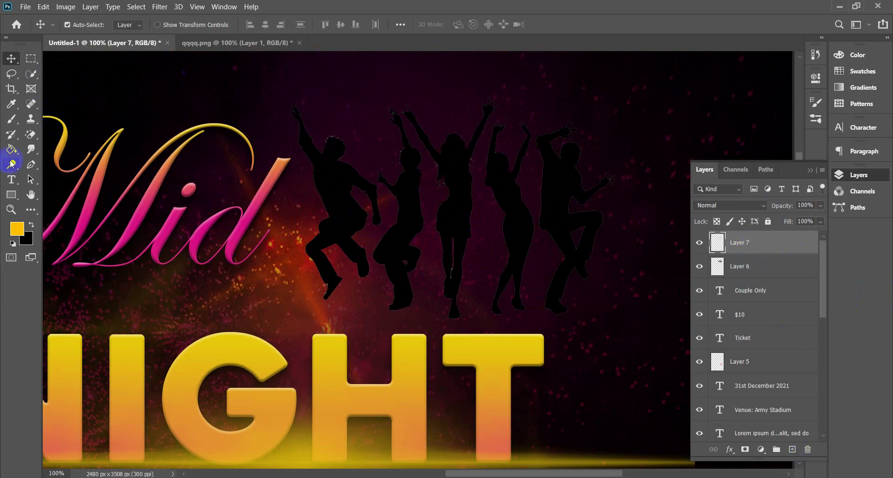
# - Try filling the new layer with a magenta-to-purple linear gradient from the Purples presets, drawn downward over the dancers
pyautogui.click(23, 242)
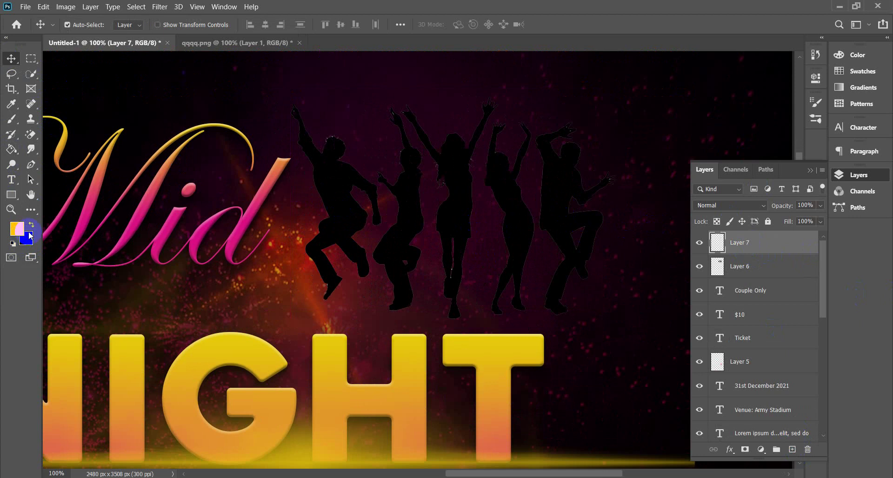
pyautogui.click(13, 152)
pyautogui.click(51, 150)
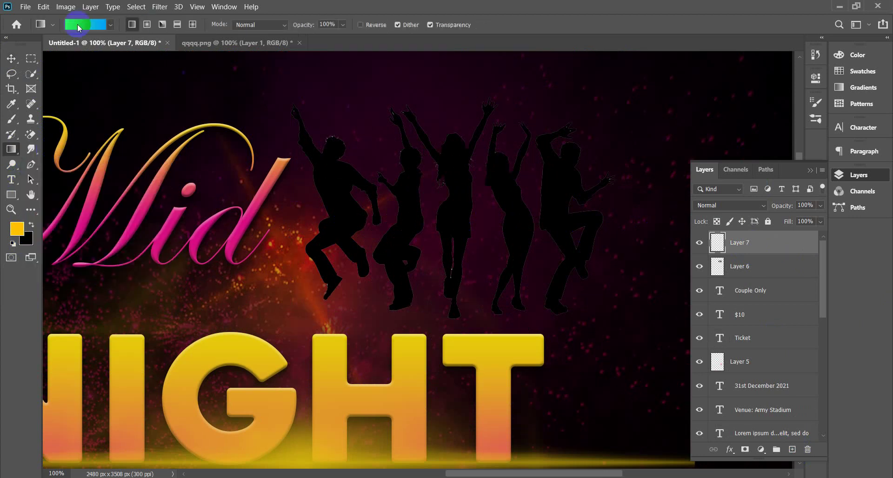
pyautogui.click(111, 25)
pyautogui.click(101, 66)
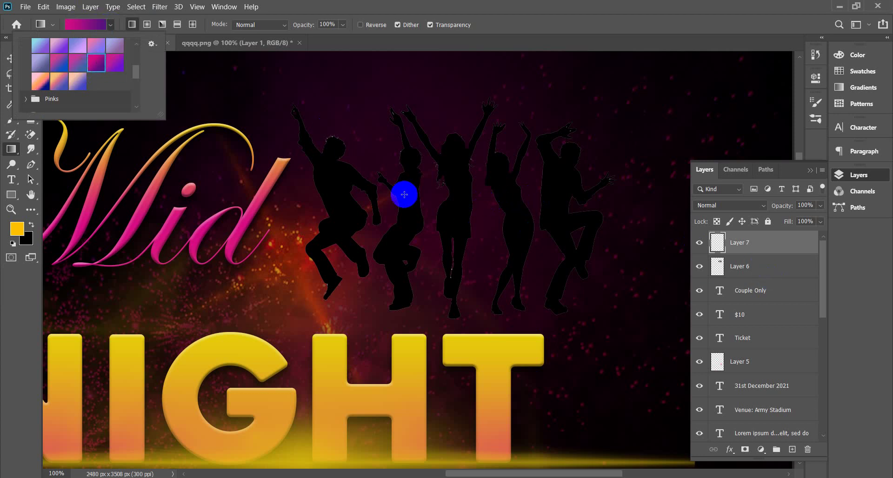
pyautogui.moveTo(396, 104); pyautogui.dragTo(385, 296)
# - Check the gradient against the whole flyer and undo the fill on the new layer
pyautogui.click(11, 59)
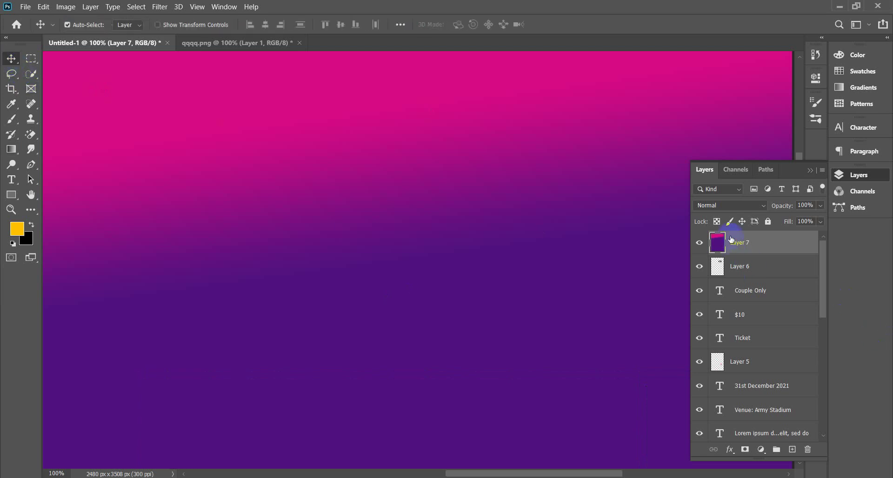
pyautogui.hotkey('ctrl', '-')
pyautogui.hotkey('ctrl', '-')
pyautogui.hotkey('ctrl', '-')
pyautogui.hotkey('ctrl', '-')
pyautogui.hotkey('ctrl', '-')
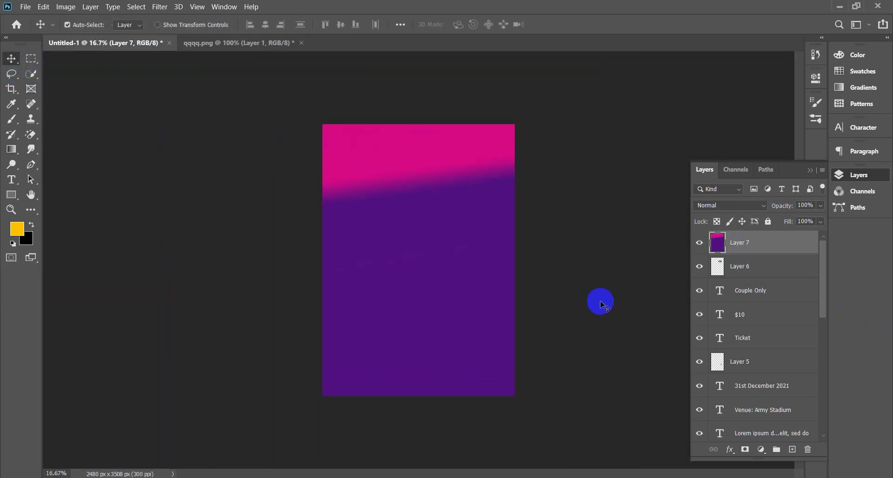
pyautogui.press('ctrl')
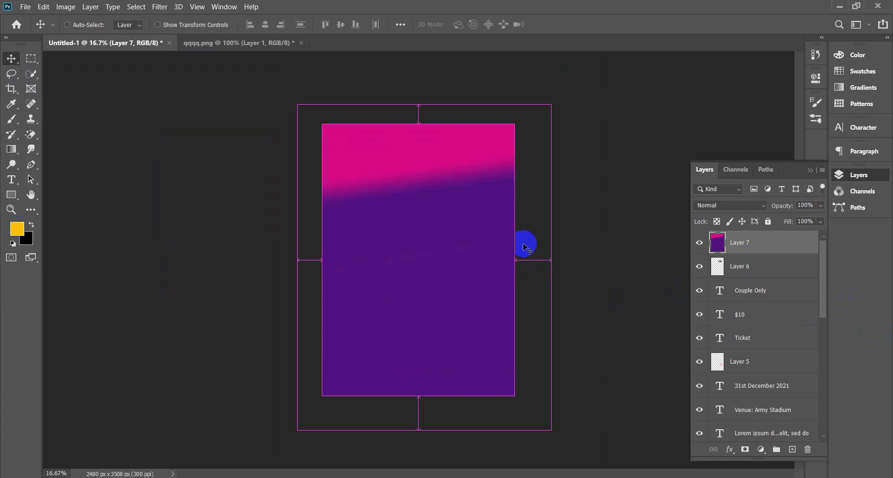
pyautogui.hotkey('ctrl', 'z')
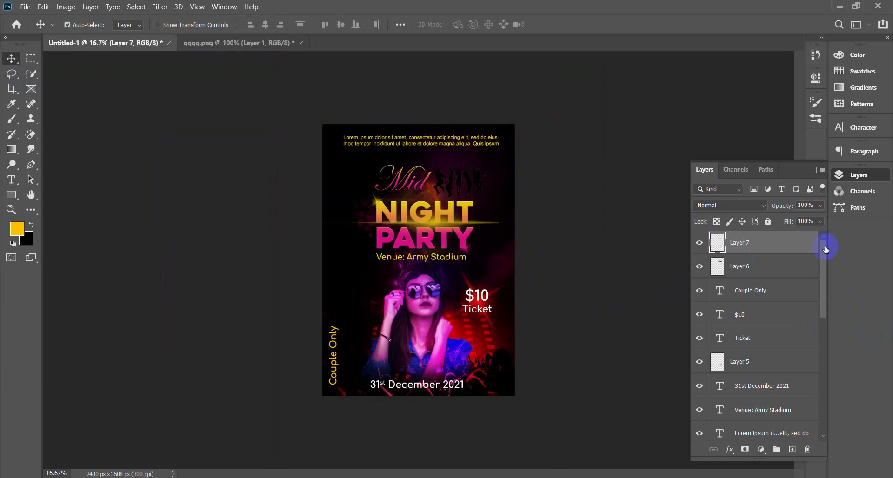
# - Try applying a clipping mask to the dancers' layer, and revert it
pyautogui.click(744, 269)
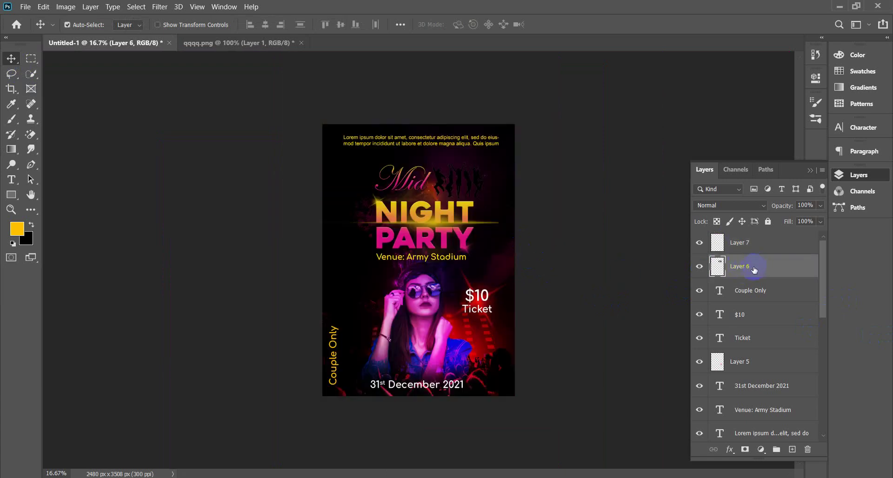
pyautogui.rightClick(746, 270)
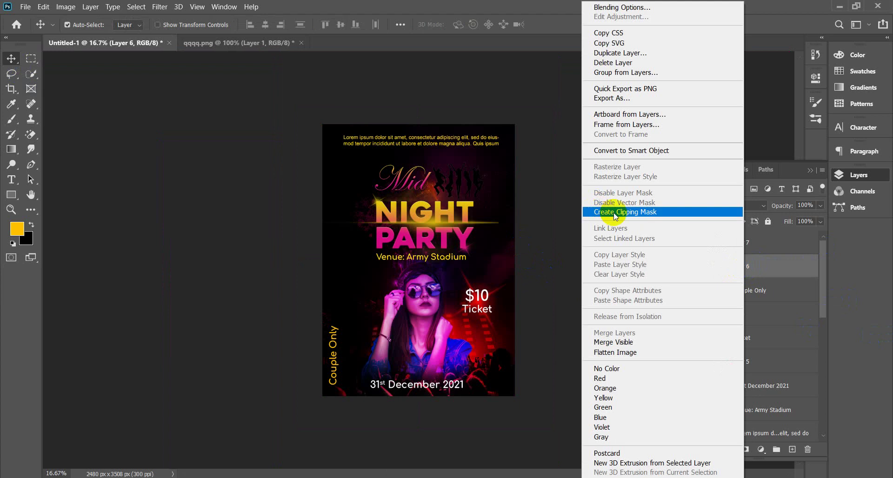
pyautogui.click(620, 213)
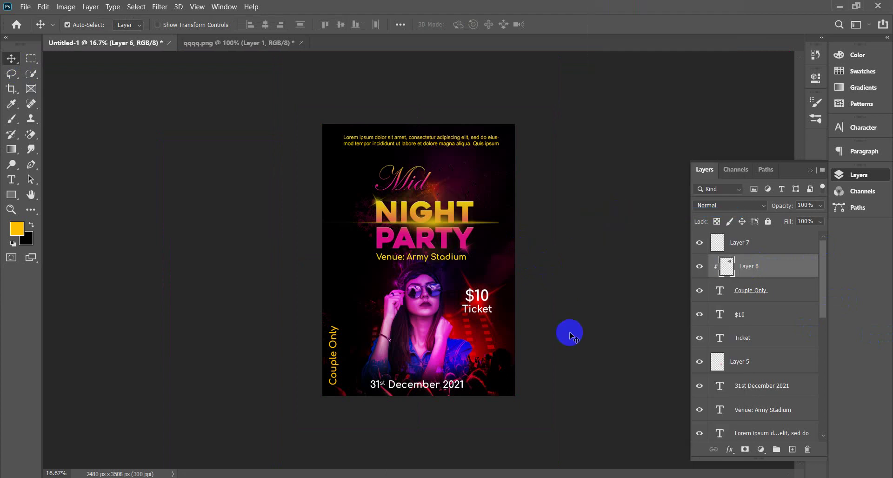
pyautogui.press('ctrl')
pyautogui.hotkey('ctrl', 'alt', 'g')
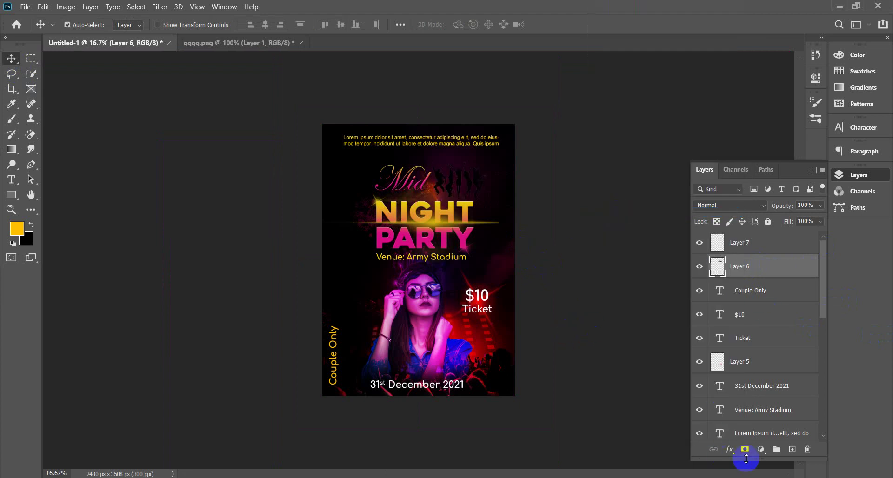
# - Try adding a layer mask to the dancers' layer and drawing the magenta-to-purple gradient diagonally on it
pyautogui.click(746, 450)
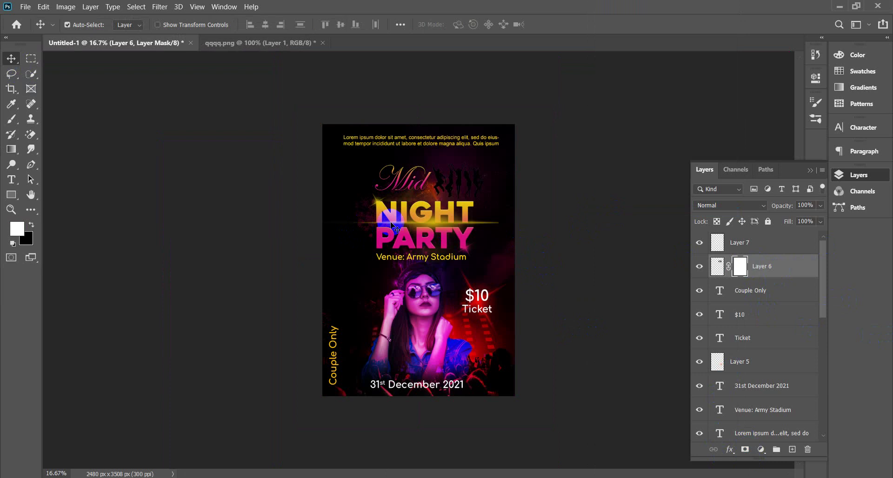
pyautogui.click(12, 150)
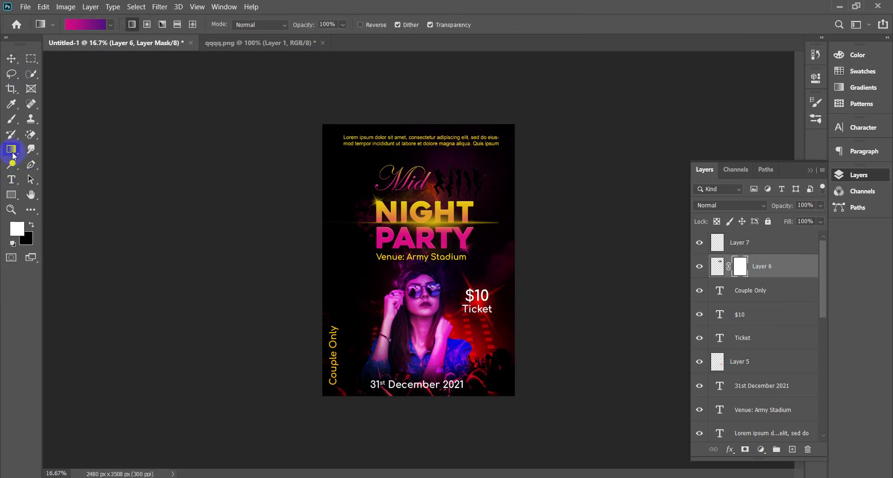
pyautogui.moveTo(444, 166)
pyautogui.mouseDown()
pyautogui.moveTo(472, 216)
pyautogui.moveTo(531, 274)
pyautogui.mouseUp()
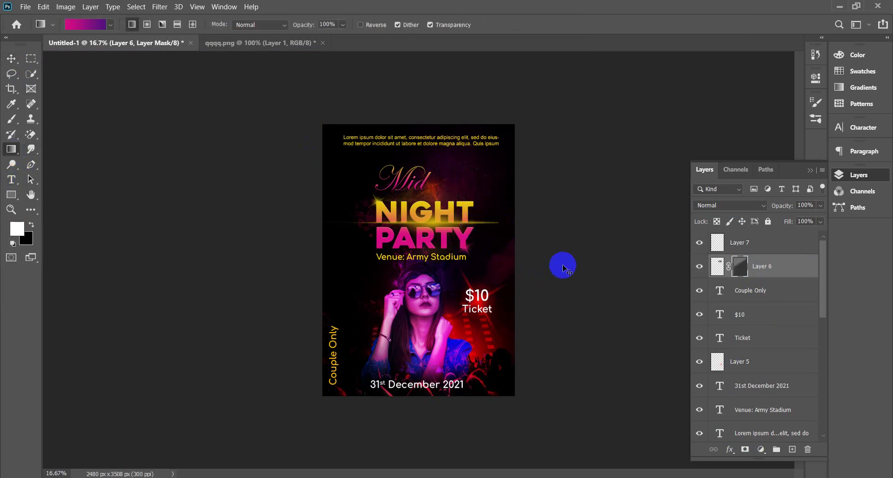
pyautogui.hotkey('ctrl', '+')
pyautogui.hotkey('ctrl', '+')
pyautogui.scroll(3, 572, 272)
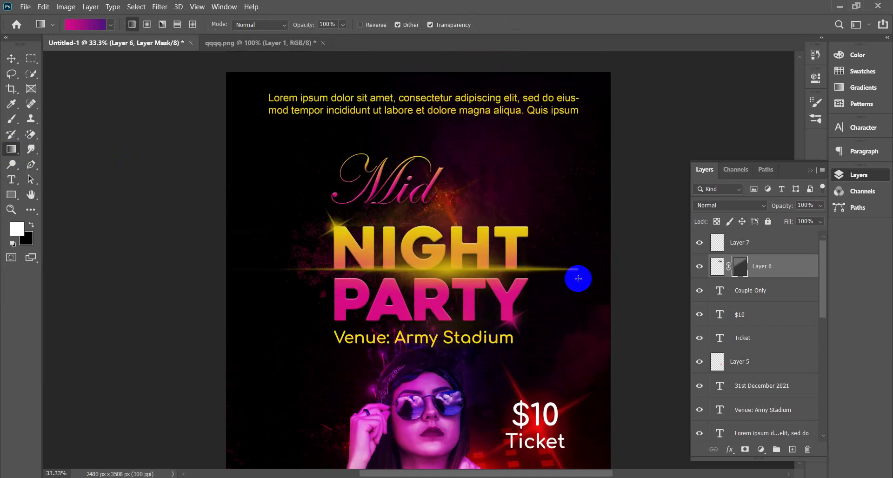
pyautogui.scroll(3, 578, 278)
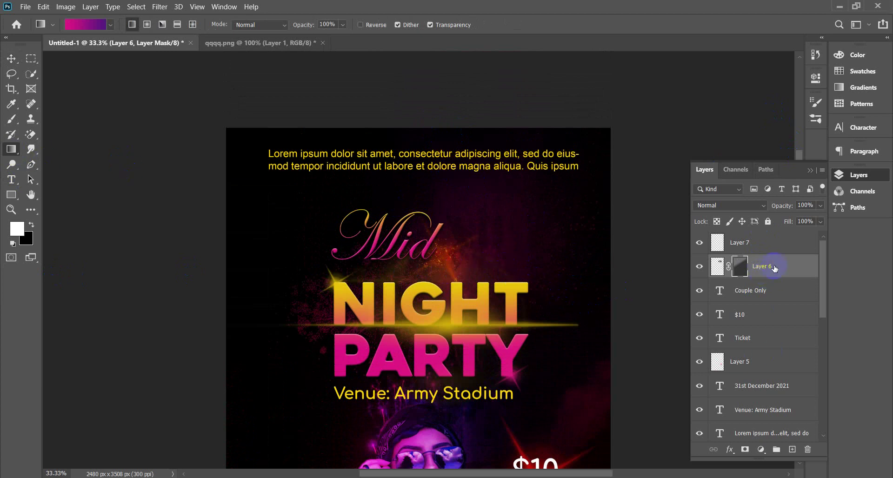
# - Try redrawing the gradient on the dancers' layer mask as a long diagonal across the title area
pyautogui.moveTo(432, 159); pyautogui.dragTo(609, 360)
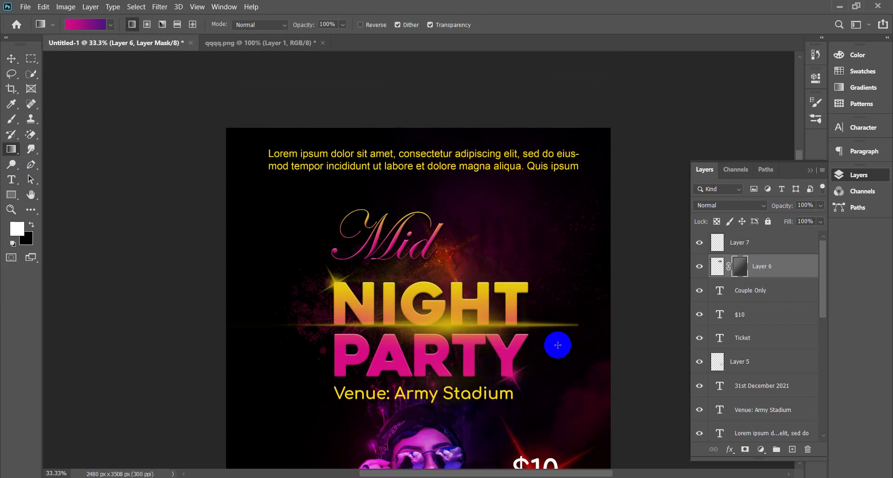
pyautogui.click(11, 58)
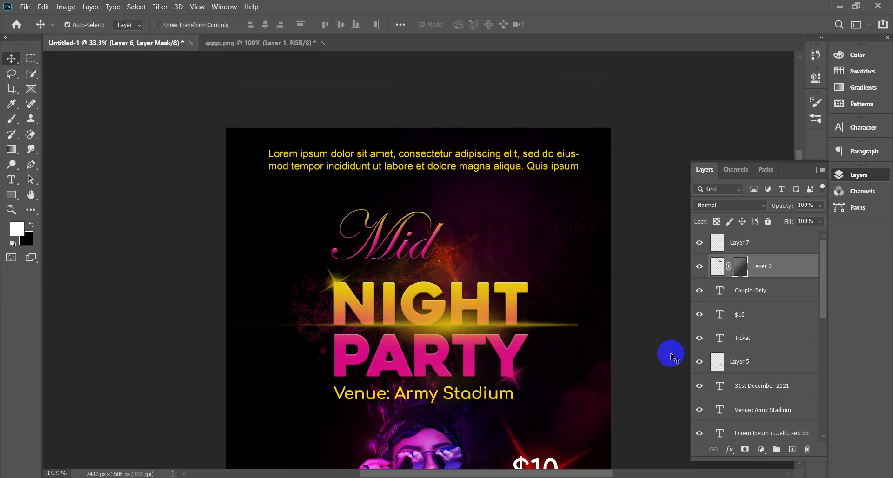
pyautogui.click(708, 272)
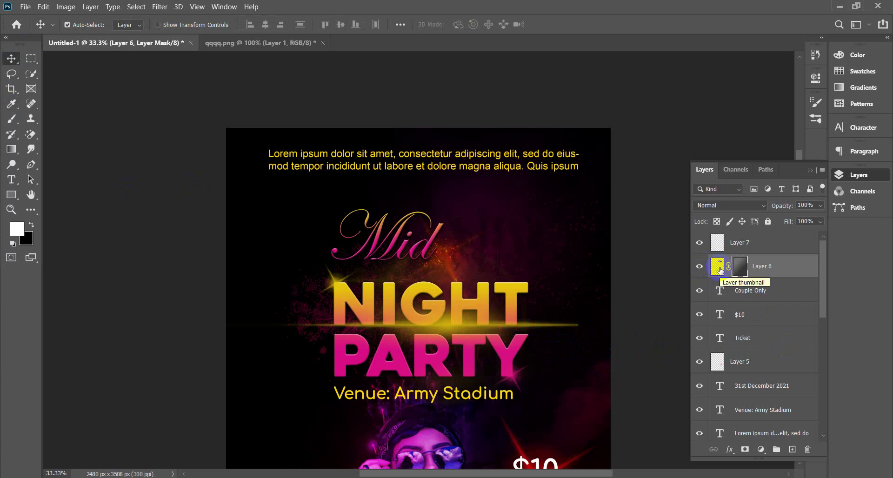
pyautogui.click(746, 279)
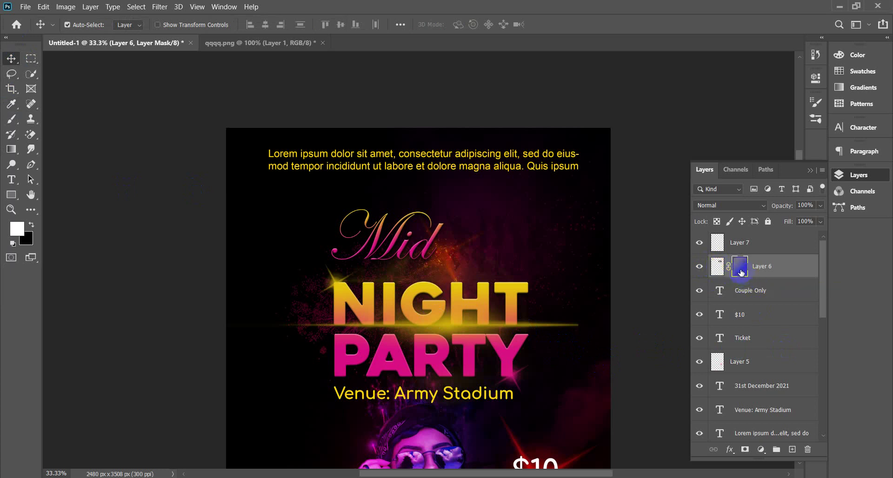
# - Undo the dancers' layer mask, try a Gradient Fill adjustment layer above the silhouette, and cancel it
pyautogui.click(761, 450)
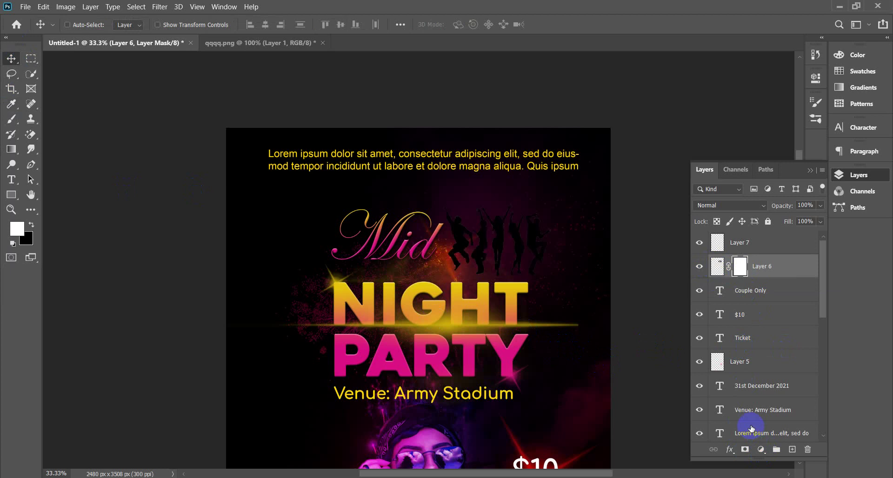
pyautogui.click(762, 450)
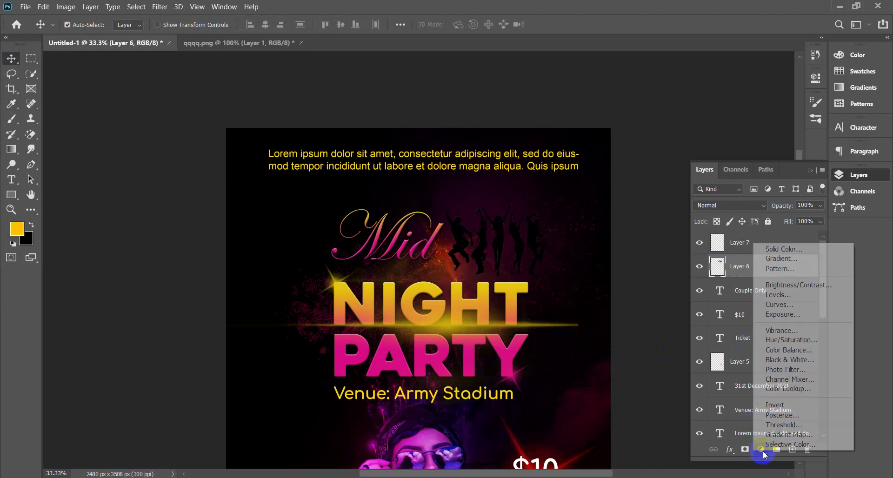
pyautogui.click(784, 259)
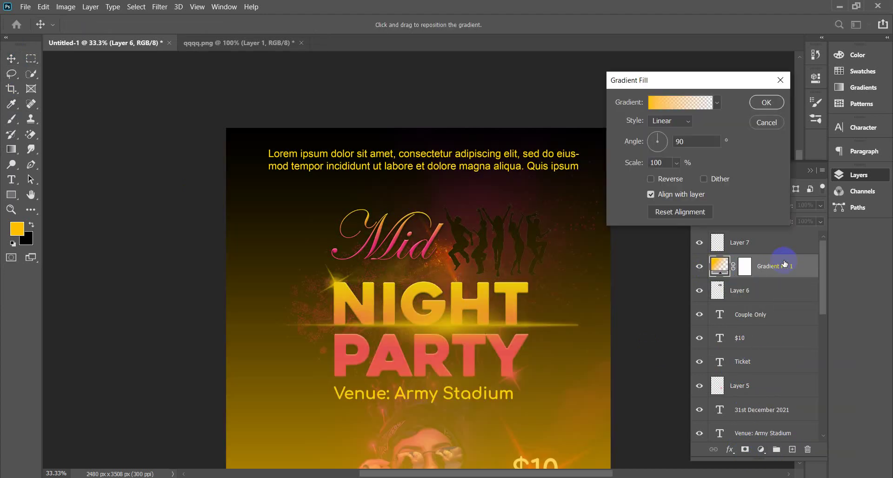
pyautogui.click(761, 123)
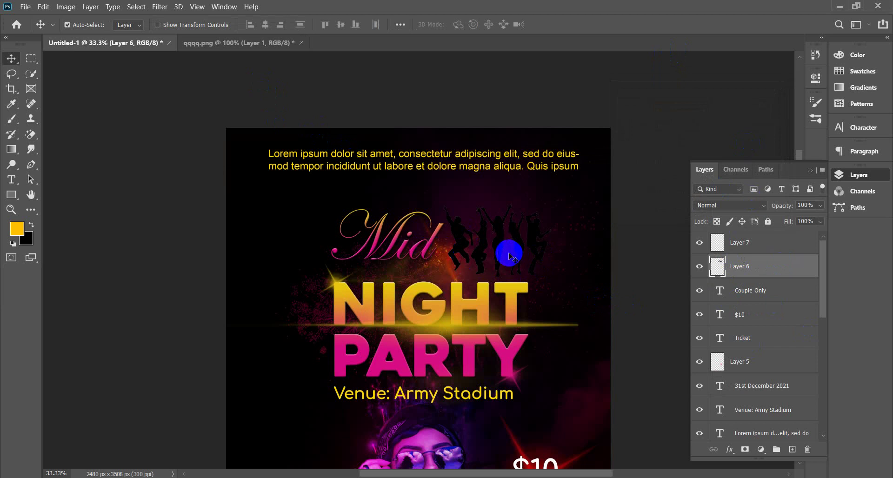
# - Select and delete the entire dancers artwork in qqqq.png without closing the document, and return to the Untitled-1 flyer
pyautogui.click(224, 45)
pyautogui.click(302, 44)
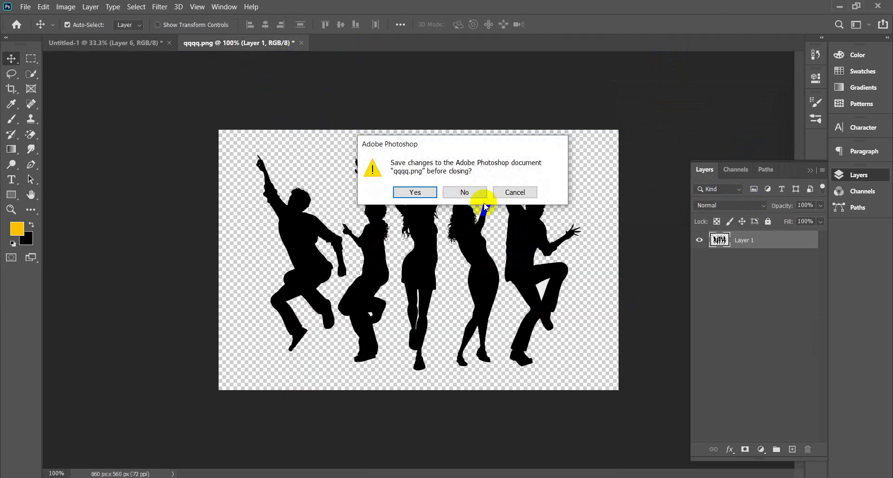
pyautogui.click(515, 192)
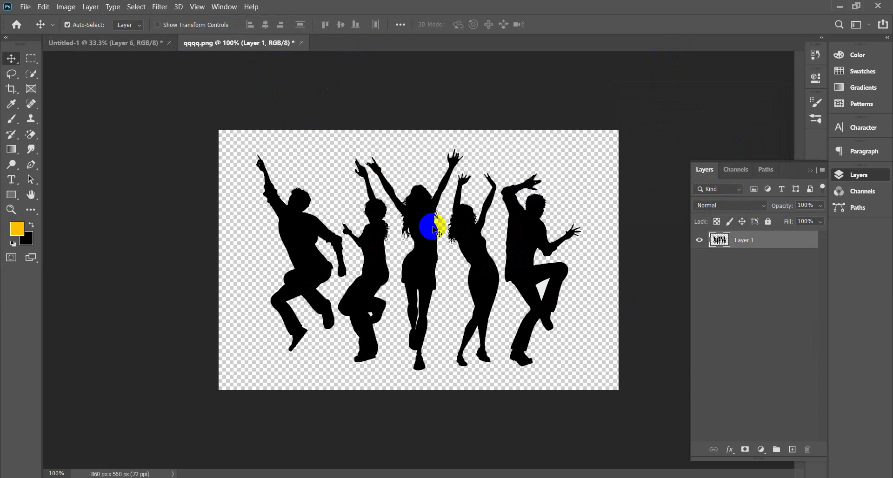
pyautogui.click(32, 58)
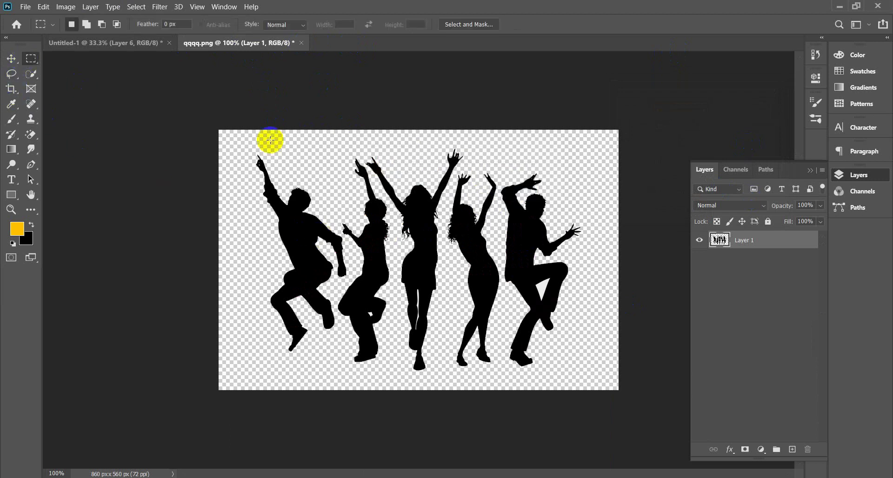
pyautogui.moveTo(219, 130); pyautogui.dragTo(620, 394)
pyautogui.press('Delete')
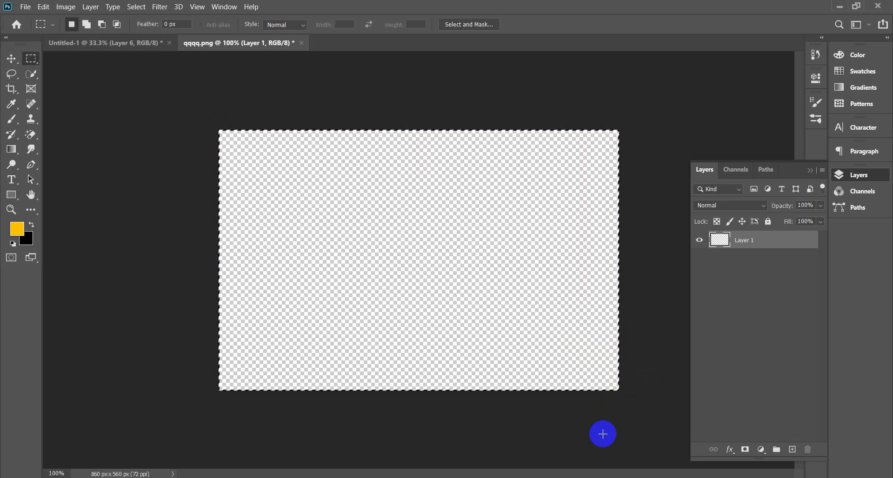
pyautogui.click(241, 168)
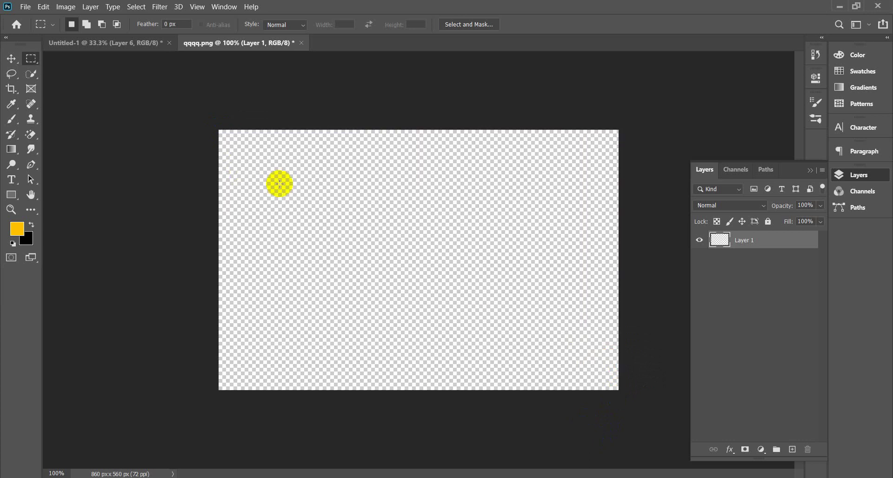
pyautogui.click(112, 42)
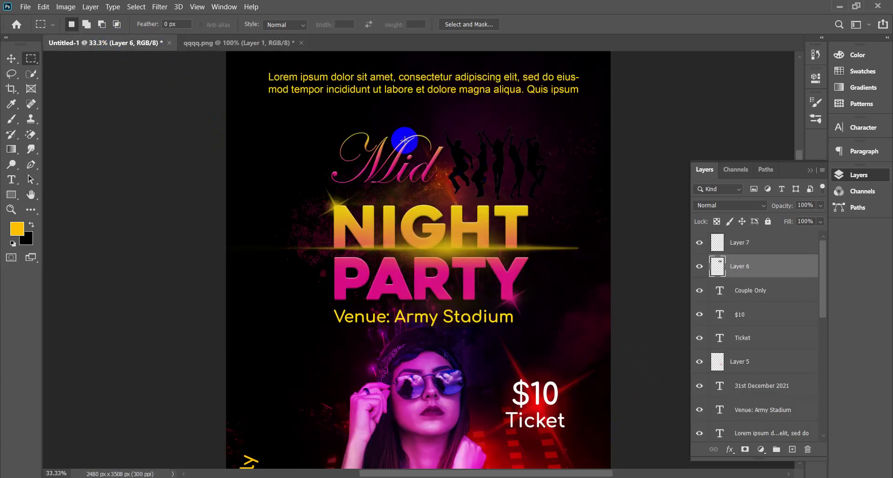
pyautogui.click(12, 59)
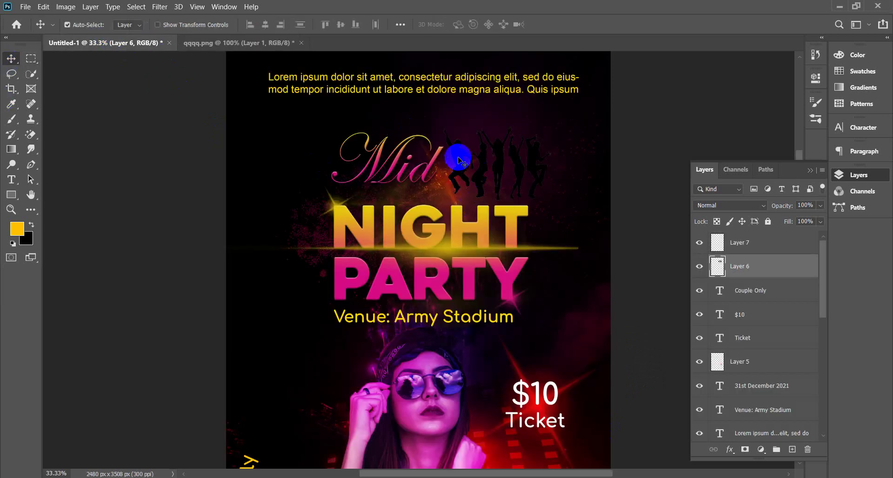
# - Copy the black dancers from the flyer into qqqq.png and try painting yellow directly over them with the 800 px soft brush
pyautogui.moveTo(459, 153); pyautogui.dragTo(415, 240)
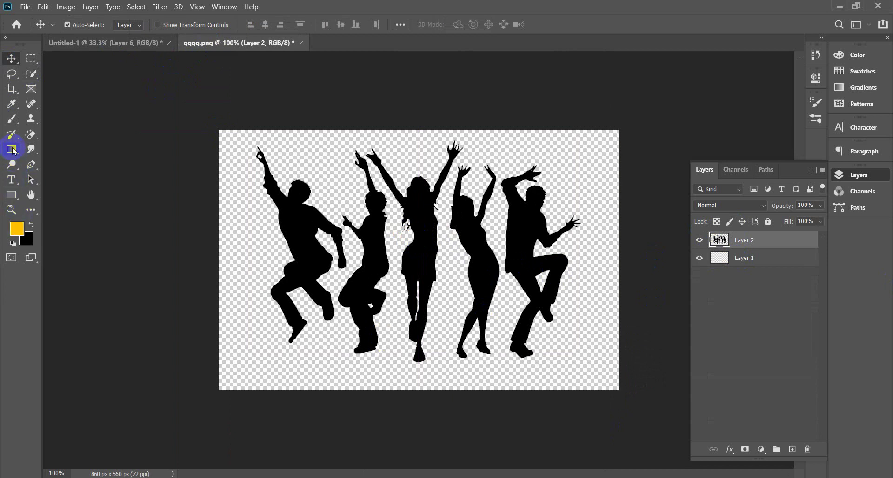
pyautogui.click(11, 119)
pyautogui.click(54, 119)
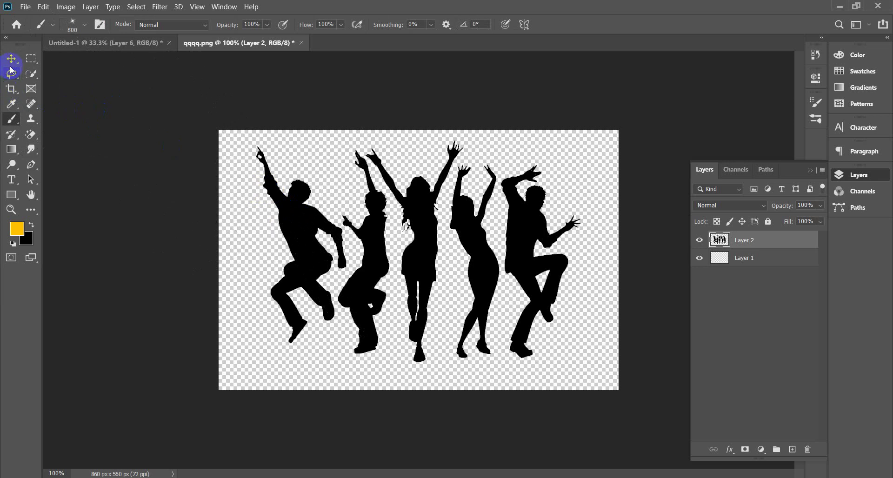
pyautogui.click(87, 26)
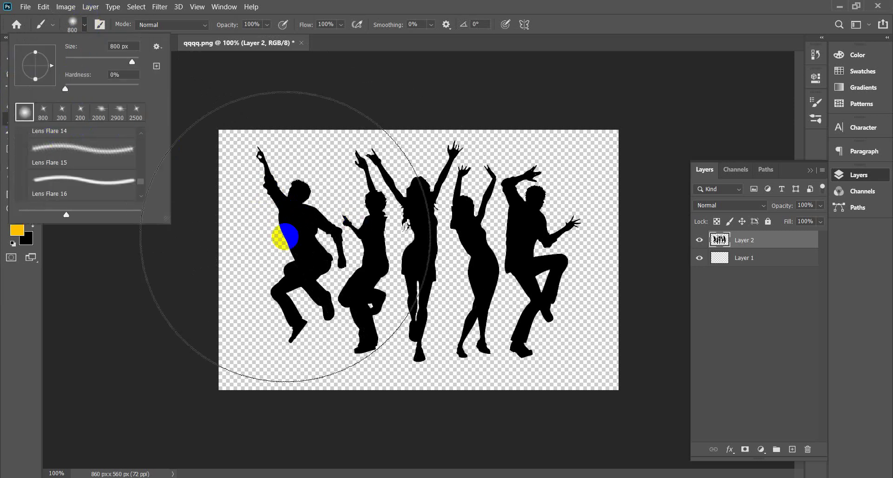
pyautogui.moveTo(305, 216)
pyautogui.mouseDown()
pyautogui.moveTo(530, 271)
pyautogui.moveTo(488, 203)
pyautogui.moveTo(315, 199)
pyautogui.moveTo(471, 294)
pyautogui.moveTo(480, 288)
pyautogui.mouseUp()
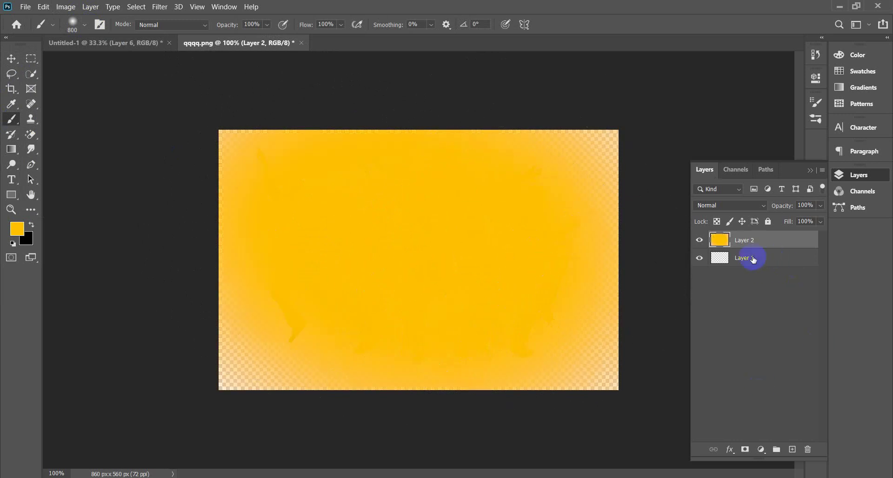
pyautogui.hotkey('ctrl', 'z')
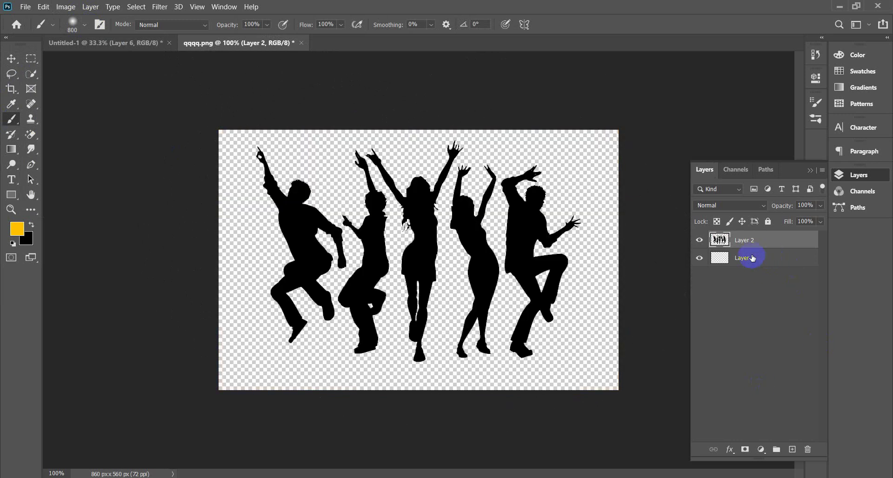
# - Paint a new layer above the dancers with the yellow 800 px soft brush and clip it to the silhouette
pyautogui.click(794, 452)
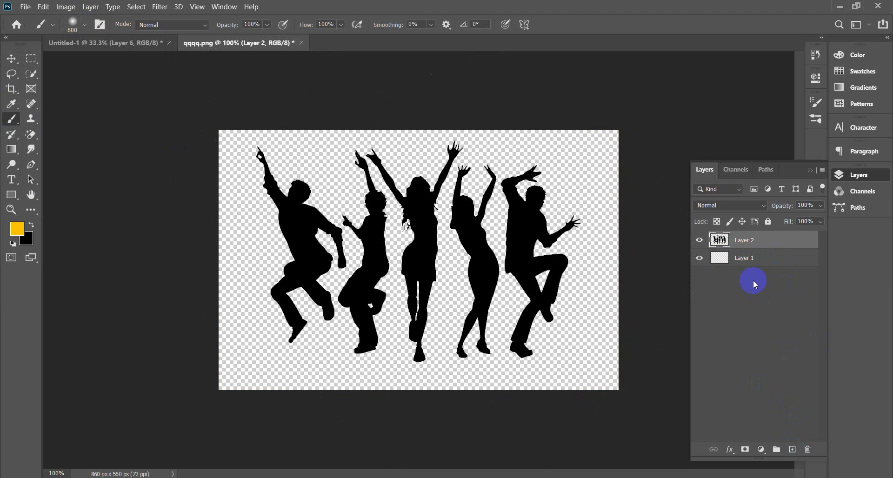
pyautogui.moveTo(347, 235)
pyautogui.mouseDown()
pyautogui.moveTo(543, 235)
pyautogui.moveTo(513, 311)
pyautogui.moveTo(515, 220)
pyautogui.moveTo(308, 279)
pyautogui.moveTo(513, 302)
pyautogui.mouseUp()
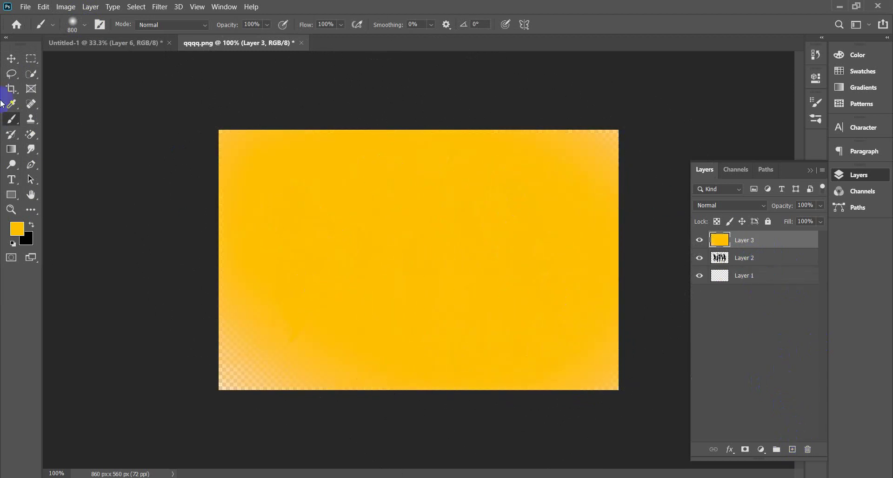
pyautogui.click(10, 60)
pyautogui.click(762, 243)
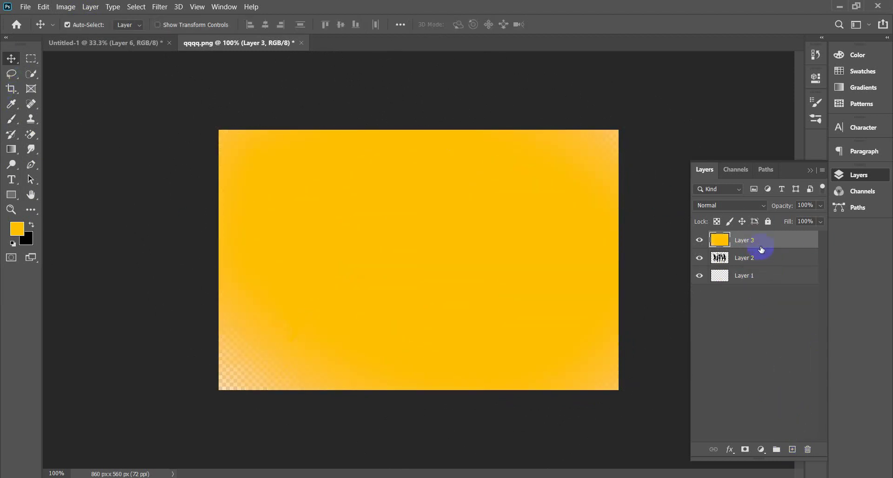
pyautogui.keyDown('alt'); pyautogui.click(763, 247); pyautogui.keyUp('alt')
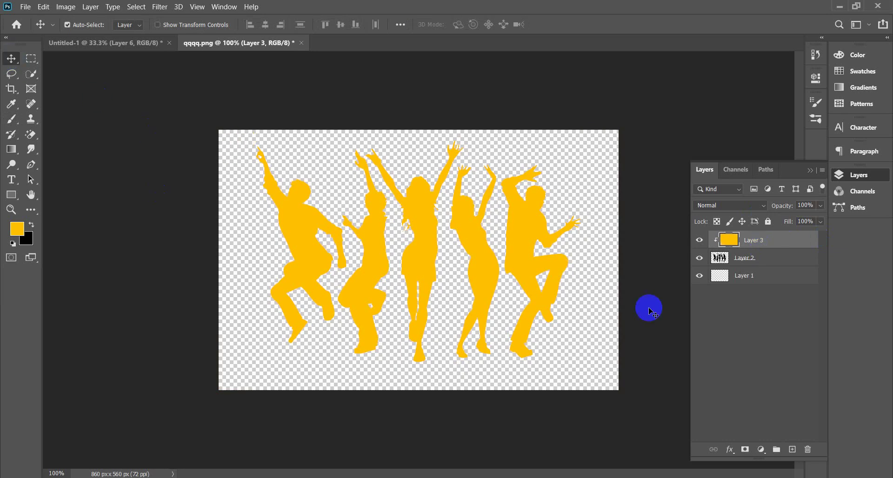
# - Merge the clipped yellow layer with the dancers' silhouette layer
pyautogui.keyDown('shift'); pyautogui.click(746, 259); pyautogui.keyUp('shift')
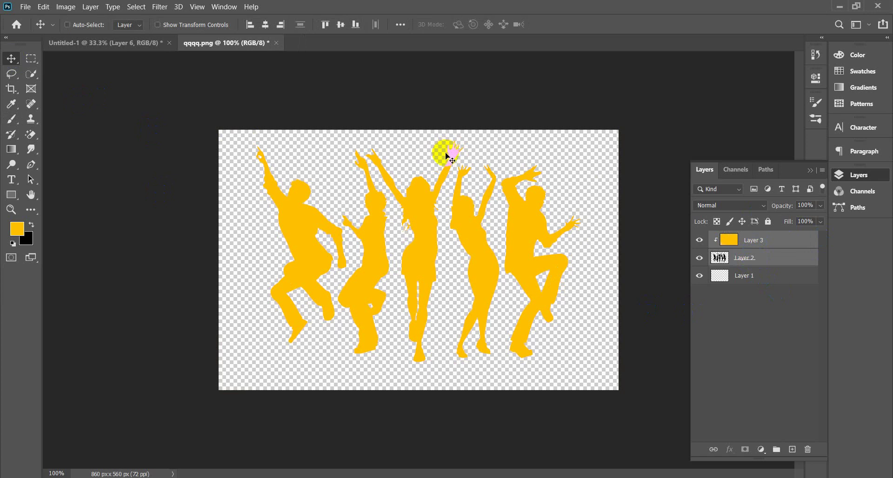
pyautogui.hotkey('ctrl', 'e')
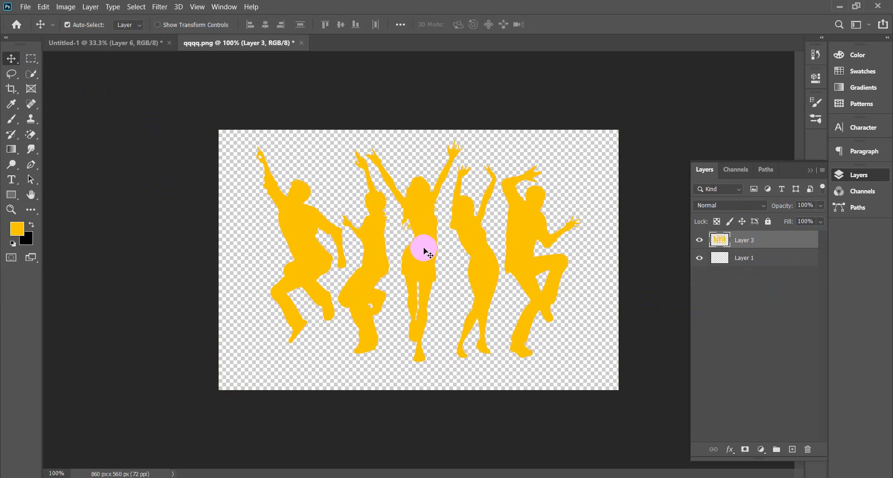
pyautogui.moveTo(426, 249)
pyautogui.mouseDown()
pyautogui.moveTo(421, 216)
pyautogui.moveTo(423, 279)
pyautogui.moveTo(423, 249)
pyautogui.mouseUp()
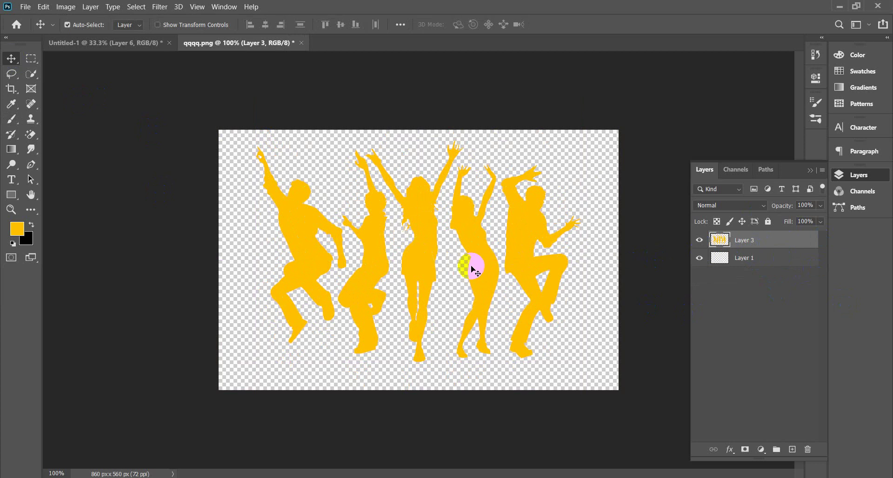
# - Try drawing the magenta-to-purple gradient from top to bottom directly on the dancers' own layer
pyautogui.click(15, 152)
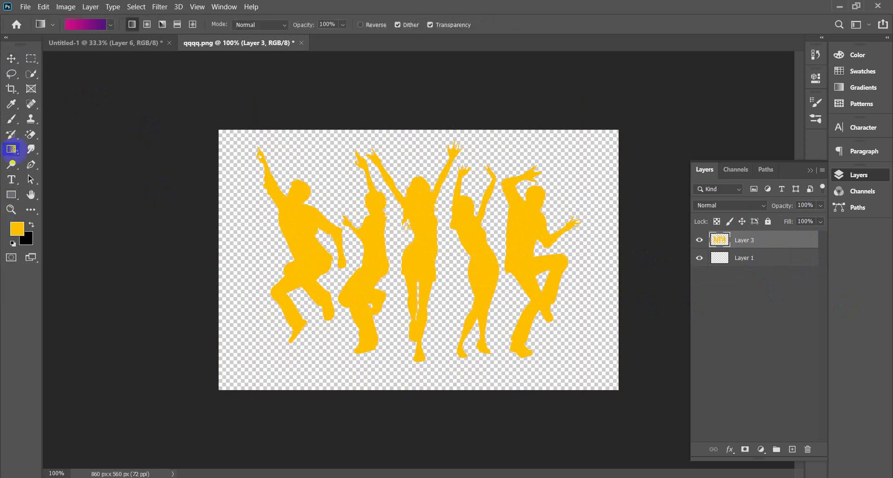
pyautogui.moveTo(375, 128); pyautogui.dragTo(380, 392)
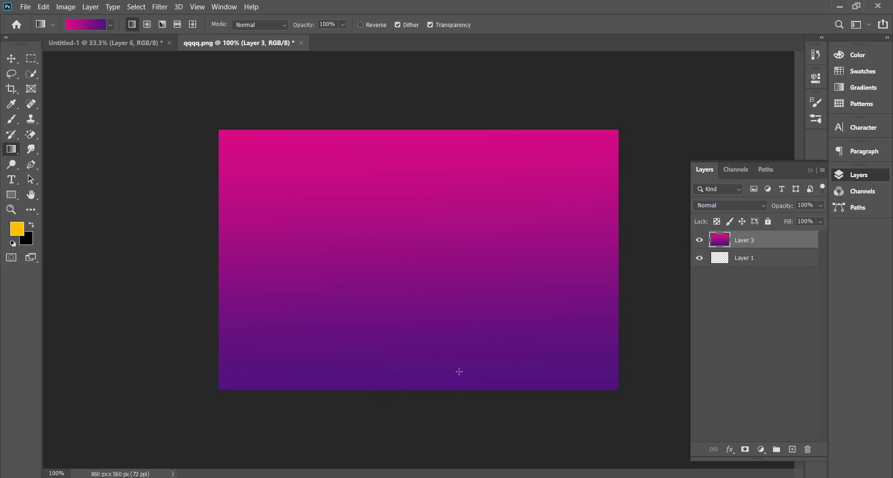
pyautogui.hotkey('ctrl', 'a')
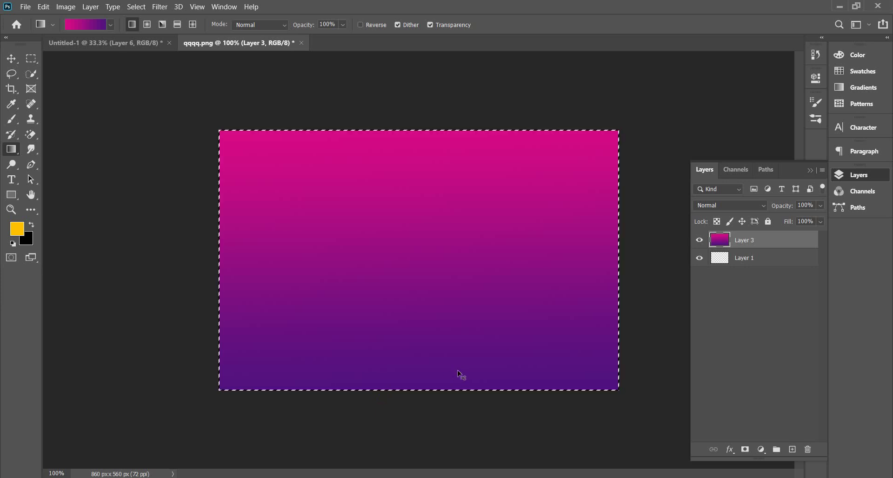
pyautogui.hotkey('ctrl', 'z')
pyautogui.hotkey('ctrl', 'z')
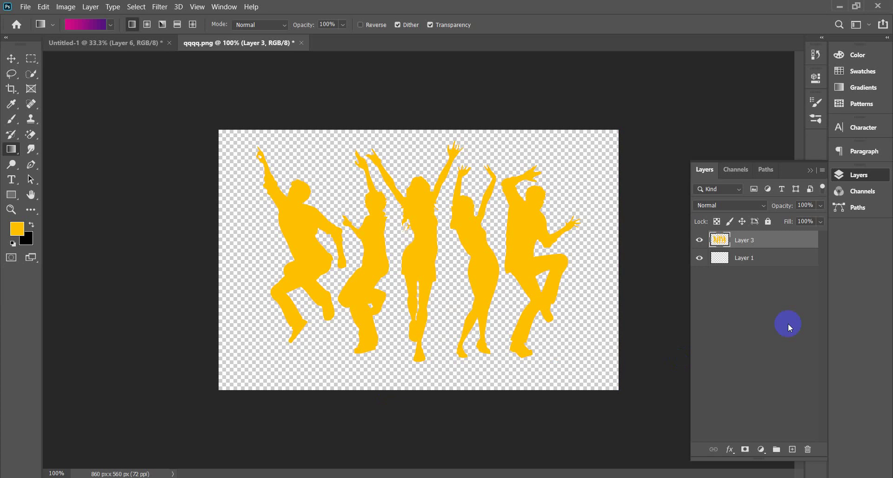
# - Fill a new layer with the magenta-to-purple gradient from top to bottom and clip it to the dancers' silhouette
pyautogui.click(792, 449)
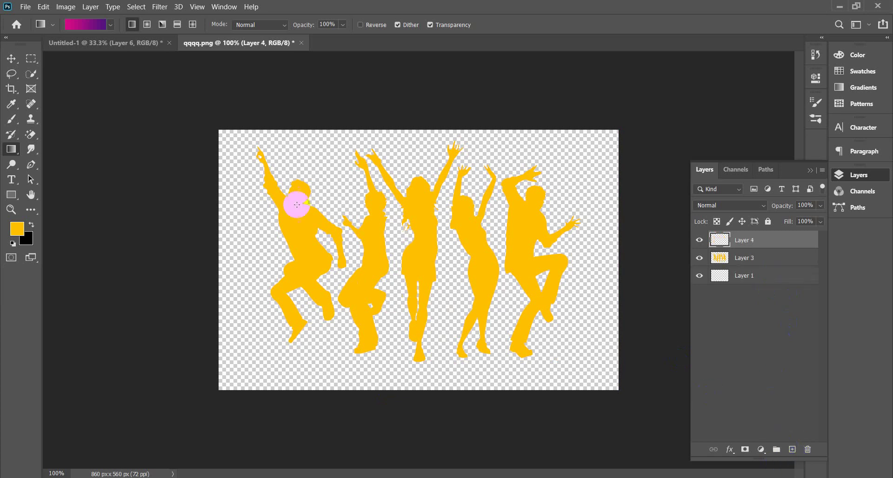
pyautogui.moveTo(398, 124); pyautogui.dragTo(396, 400)
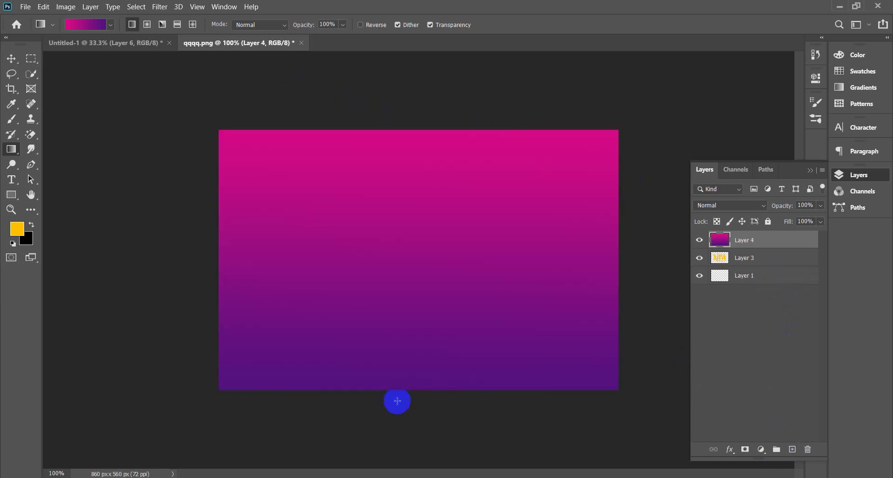
pyautogui.keyDown('alt'); pyautogui.click(759, 247); pyautogui.keyUp('alt')
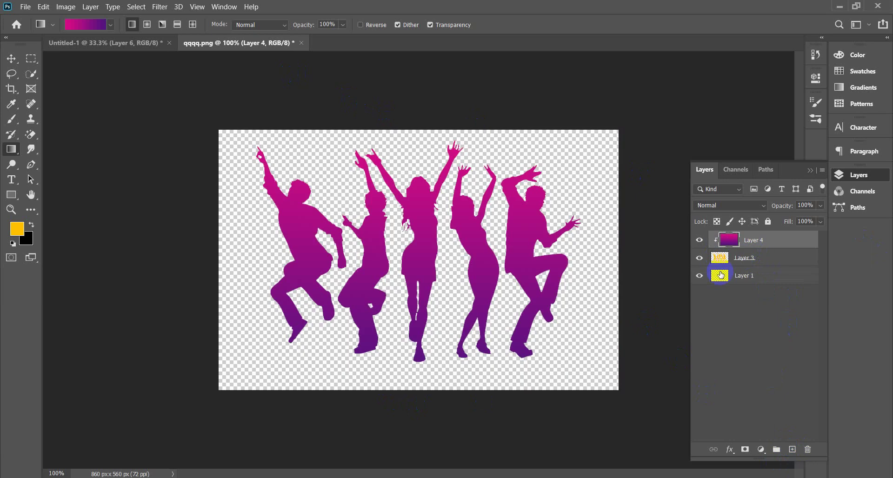
# - Merge the clipped gradient layer with the dancers' silhouette and copy the result into the Untitled-1 flyer beside the word Mid
pyautogui.click(11, 59)
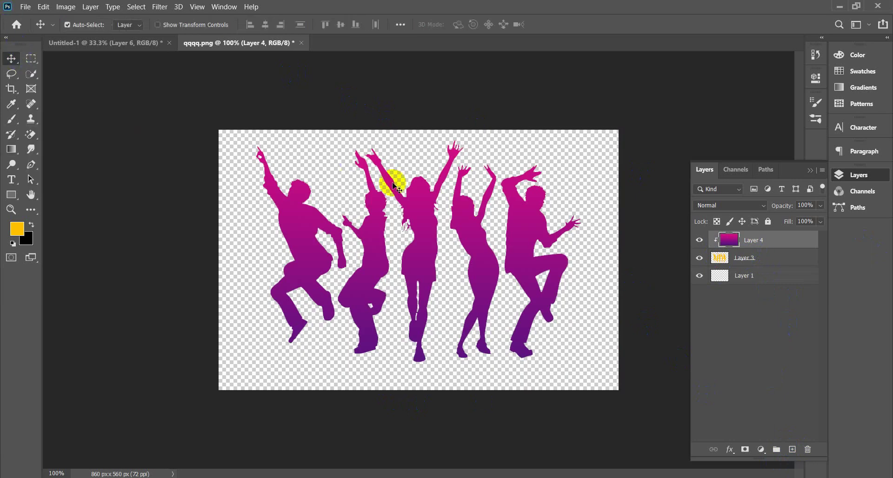
pyautogui.click(810, 264)
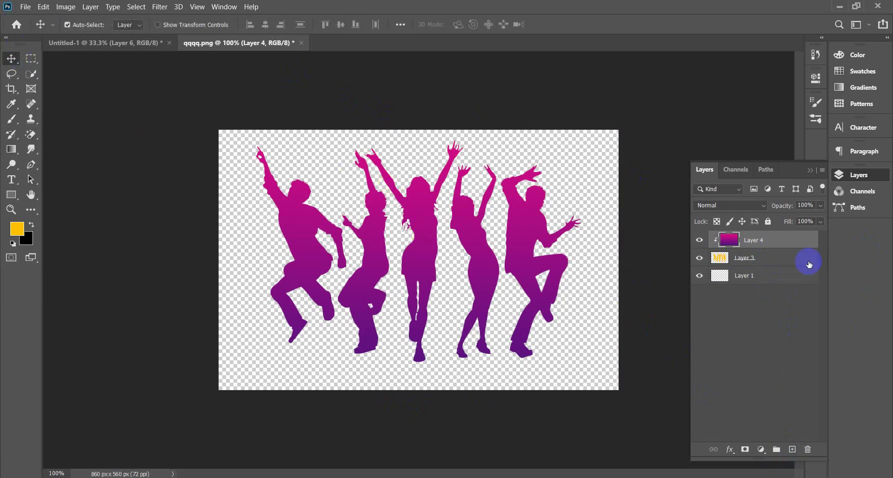
pyautogui.keyDown('ctrl'); pyautogui.click(748, 262); pyautogui.keyUp('ctrl')
pyautogui.hotkey('ctrl', 'e')
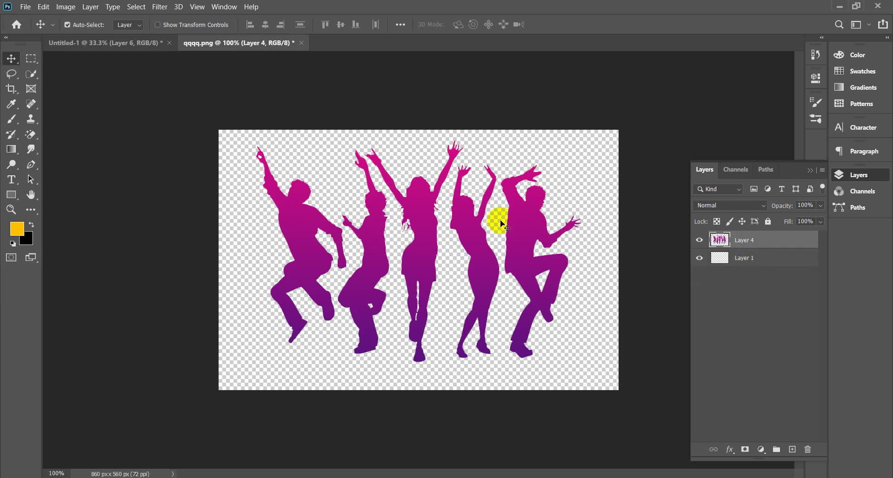
pyautogui.moveTo(488, 235); pyautogui.dragTo(511, 168)
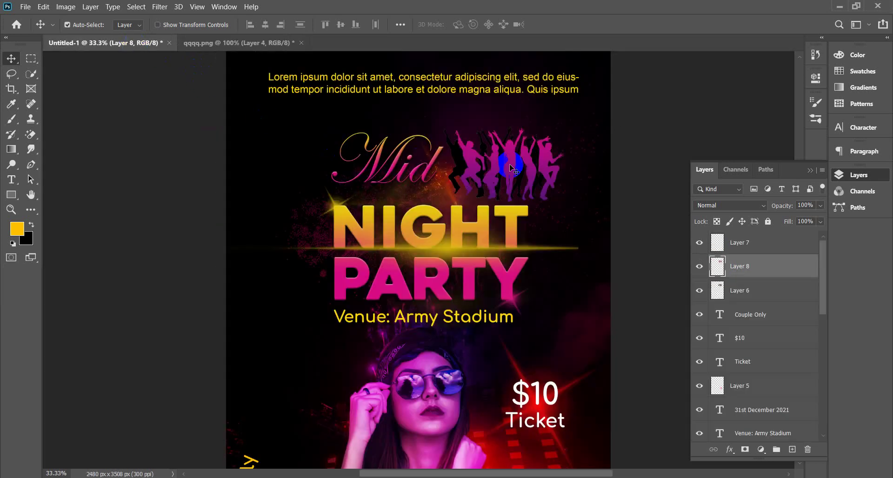
# - Delete the old black dancers layer from the flyer and move the gradient dancers closer to the word Mid
pyautogui.click(454, 161)
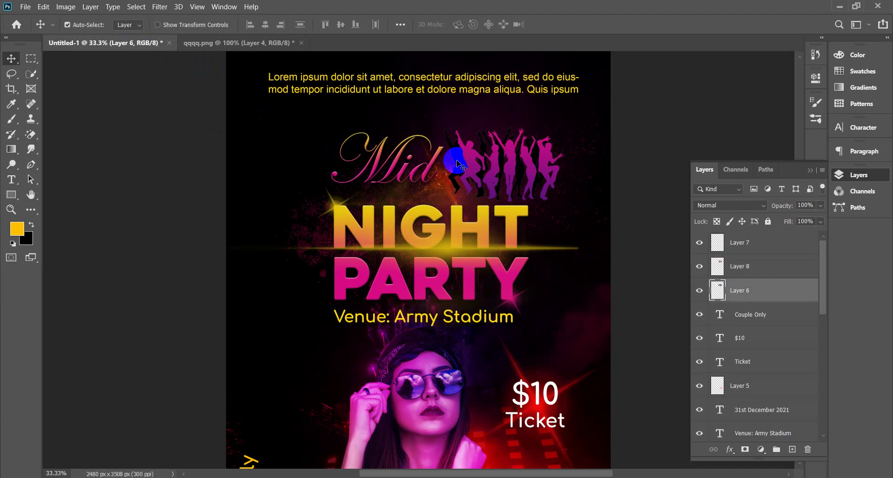
pyautogui.press('Delete')
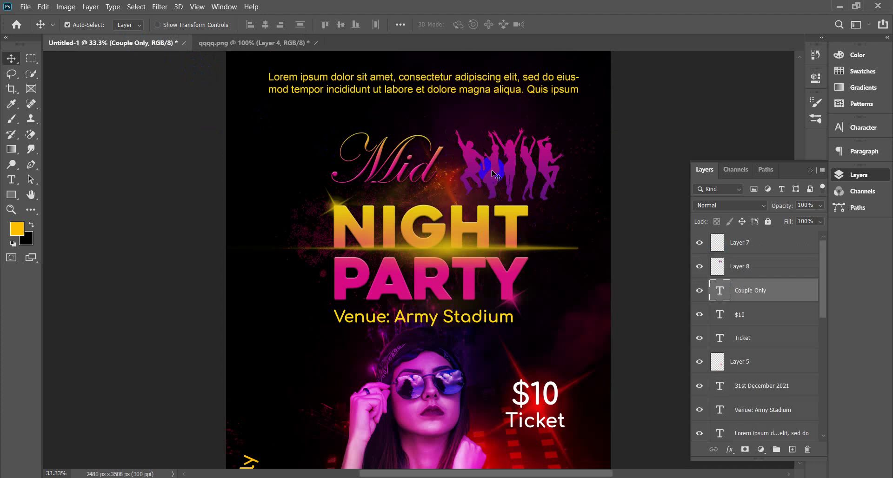
pyautogui.moveTo(475, 163); pyautogui.dragTo(464, 166)
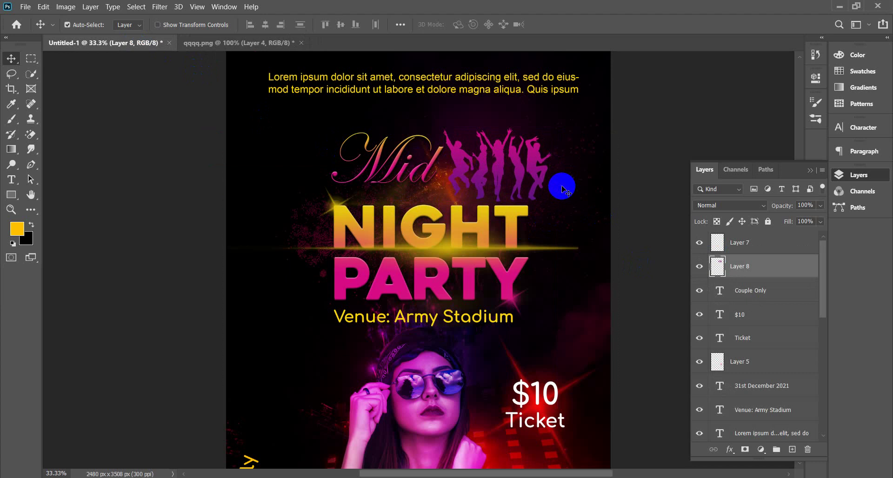
# - Scale the gradient dancers proportionally to about 84% and nudge them up slightly beside the word Mid
pyautogui.hotkey('ctrl', 't')
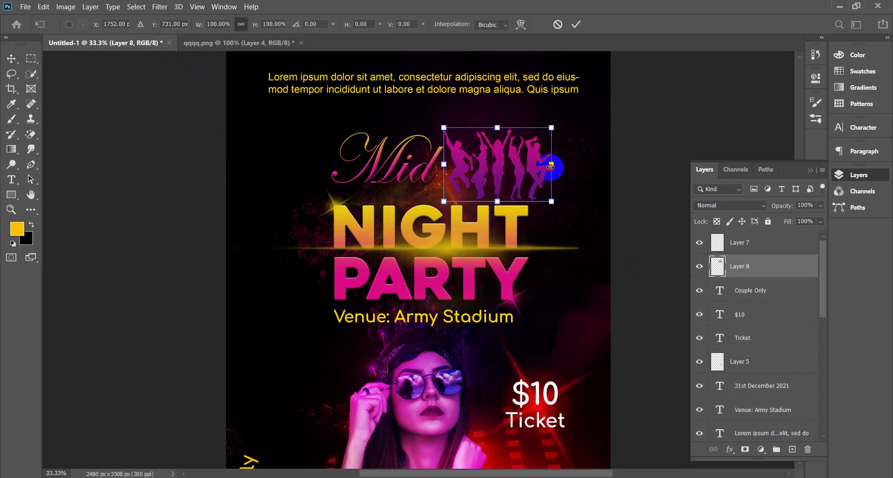
pyautogui.moveTo(551, 167); pyautogui.dragTo(531, 169)
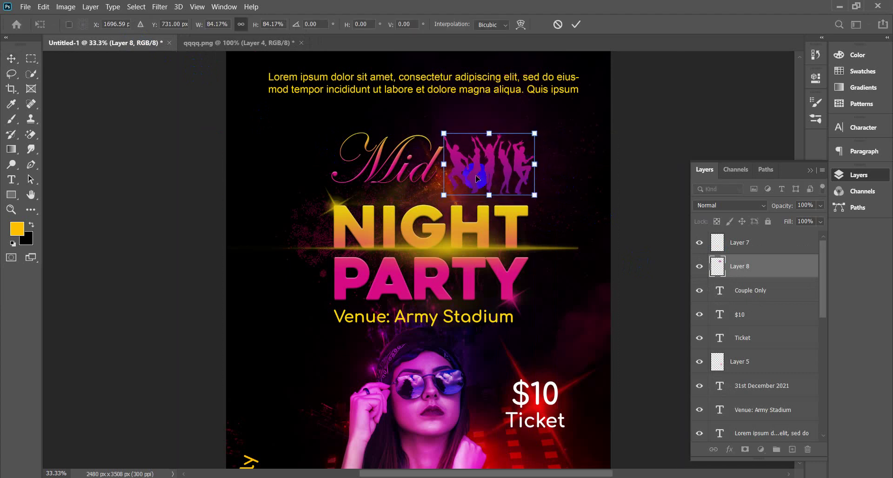
pyautogui.moveTo(459, 166); pyautogui.dragTo(459, 165)
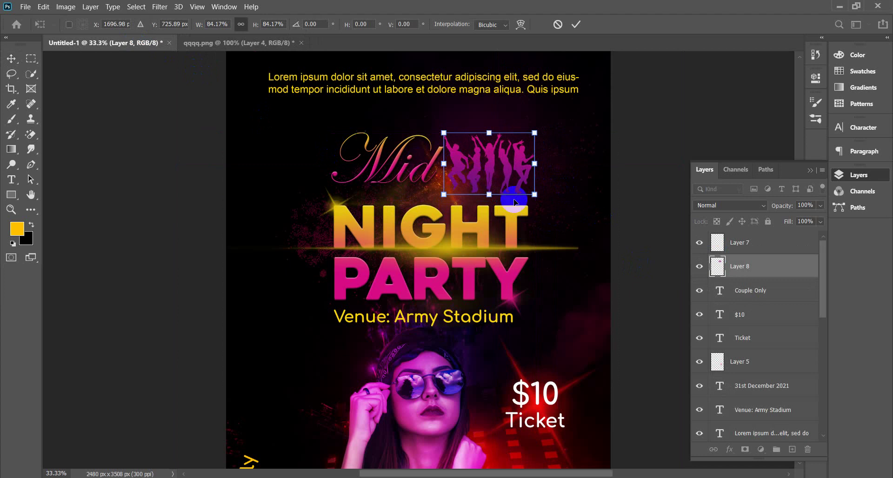
pyautogui.press('Return')
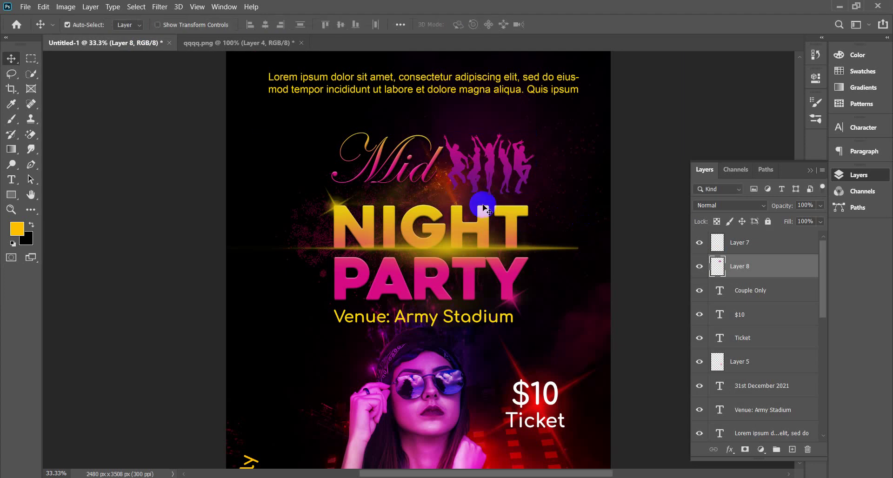
pyautogui.click(219, 42)
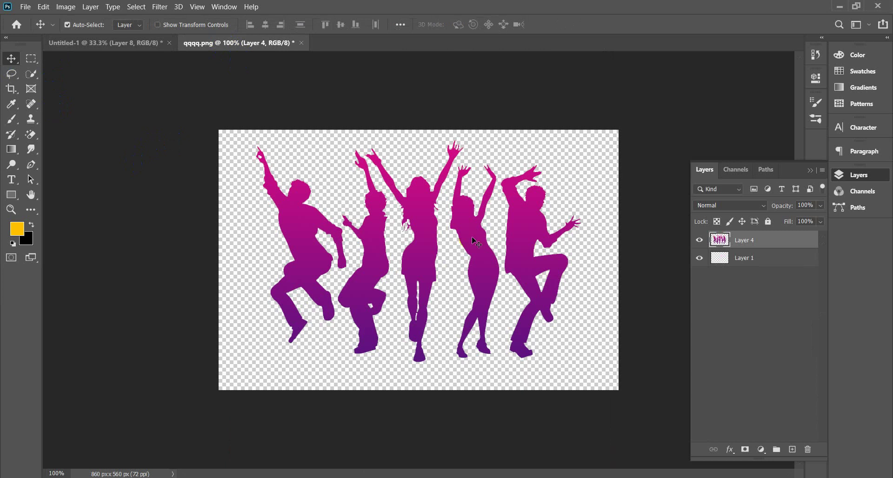
pyautogui.click(792, 449)
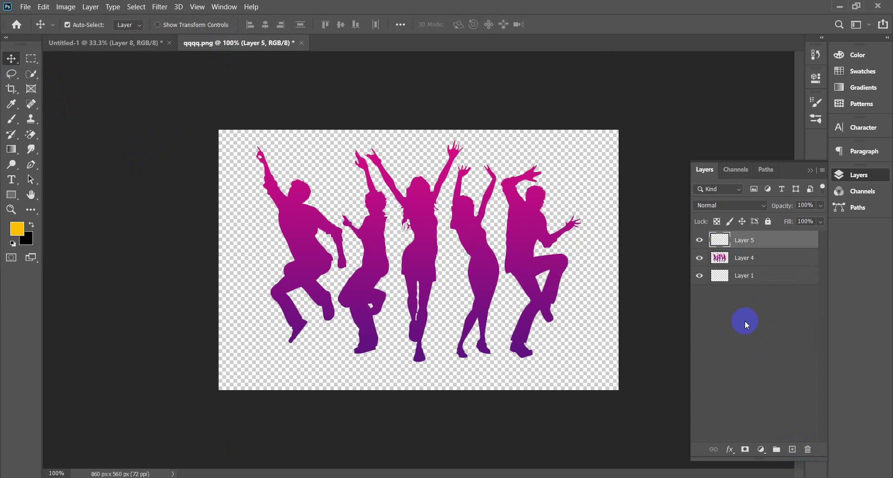
pyautogui.press('Delete')
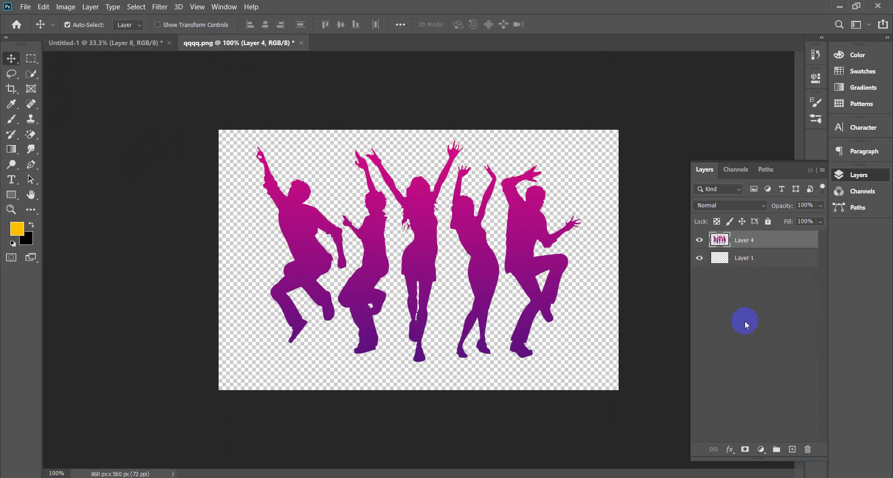
pyautogui.moveTo(464, 135); pyautogui.dragTo(96, 170)
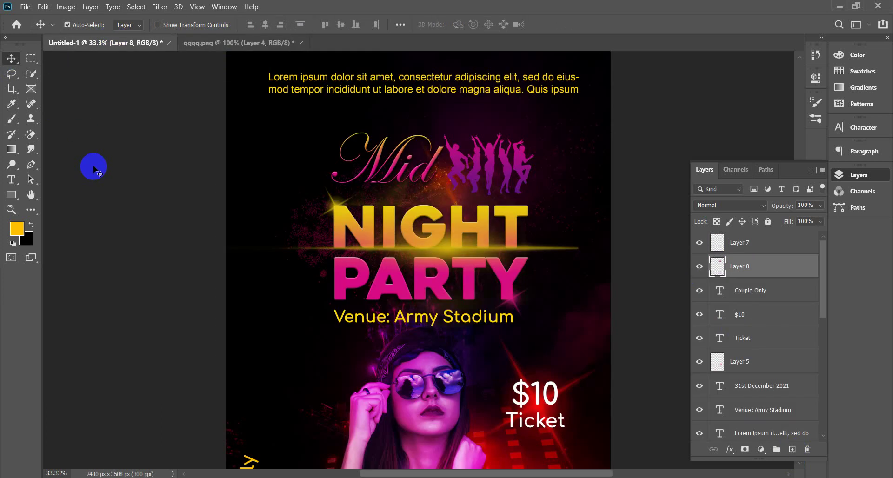
pyautogui.click(401, 181)
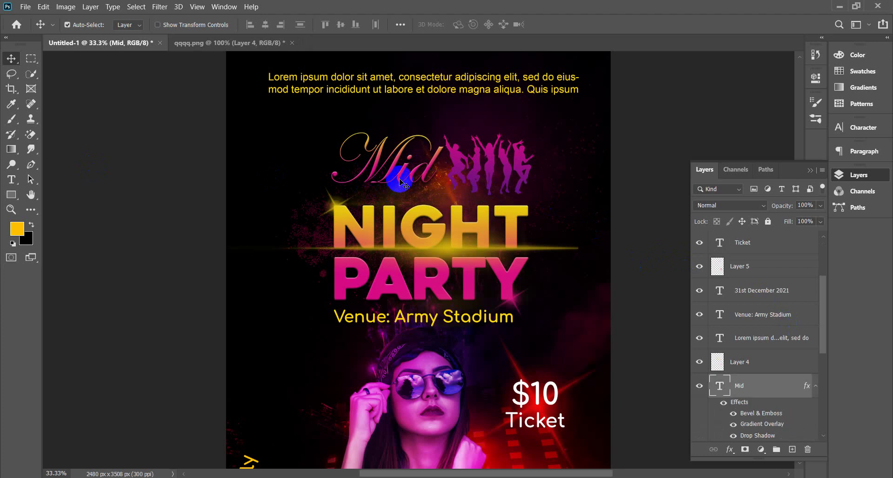
pyautogui.moveTo(400, 181); pyautogui.dragTo(401, 183)
# - Move the vertical Couple Only text straight up about 867 px along the flyer's left edge
pyautogui.hotkey('ctrl', '-')
pyautogui.hotkey('ctrl', '-')
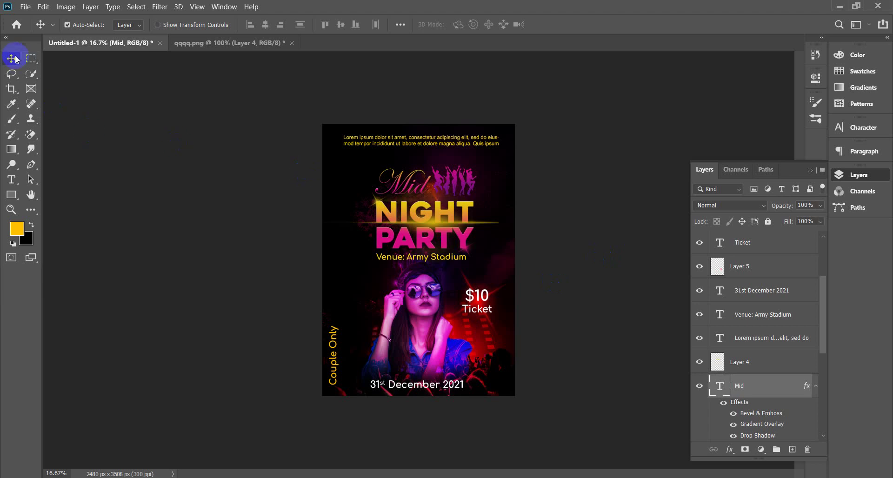
pyautogui.click(334, 343)
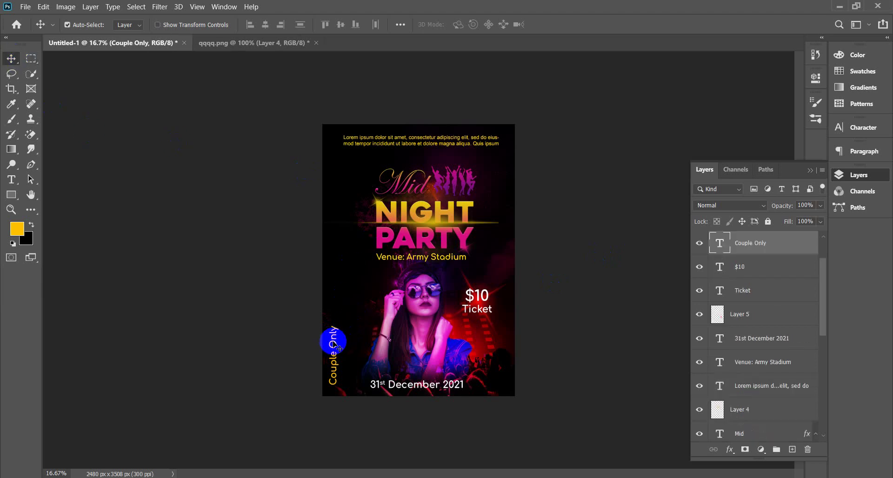
pyautogui.moveTo(335, 343); pyautogui.dragTo(334, 276)
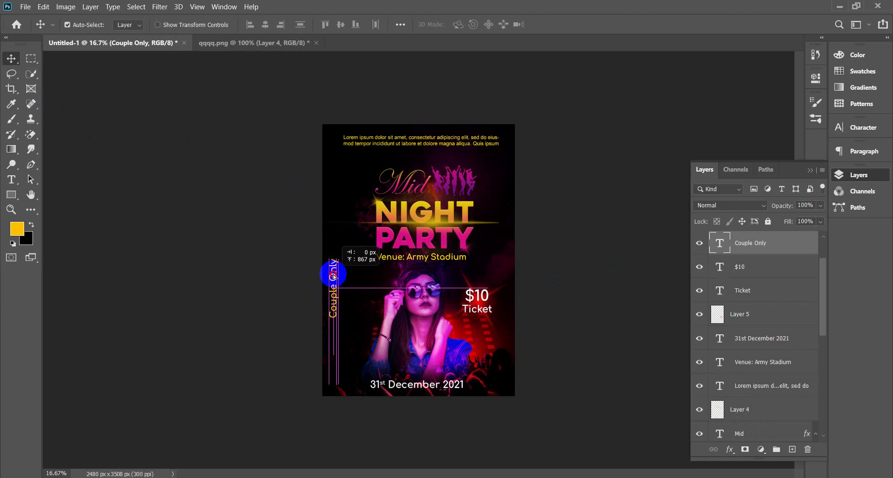
# - Move the vertical "Couple Only" text from the poster's left edge to the right edge, beside the ticket price
pyautogui.moveTo(334, 276); pyautogui.dragTo(334, 275)
pyautogui.click(245, 305)
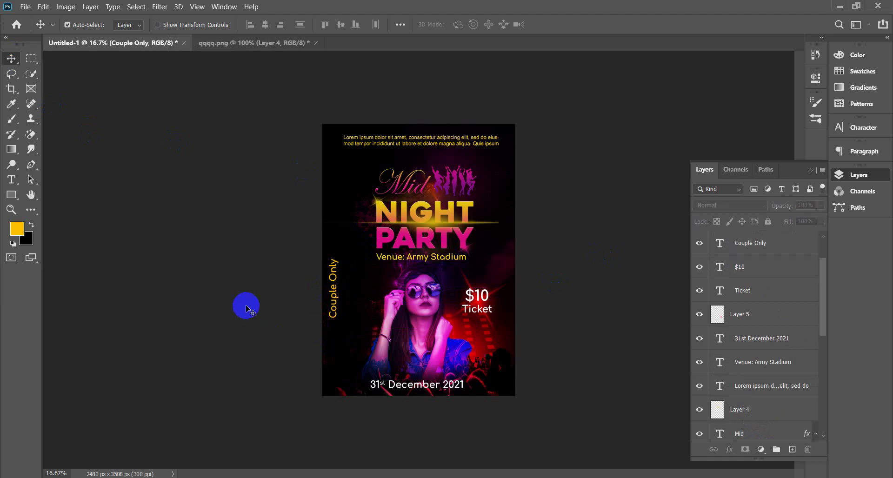
pyautogui.click(331, 296)
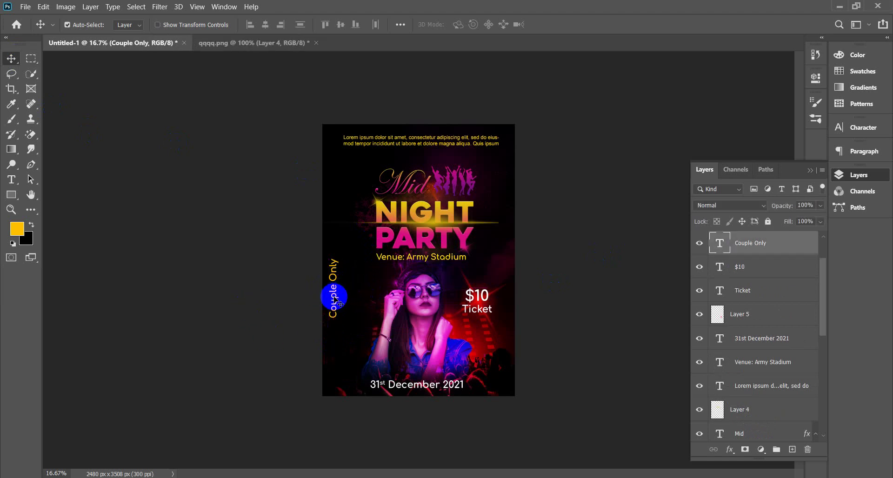
pyautogui.moveTo(335, 300); pyautogui.dragTo(507, 315)
pyautogui.click(568, 301)
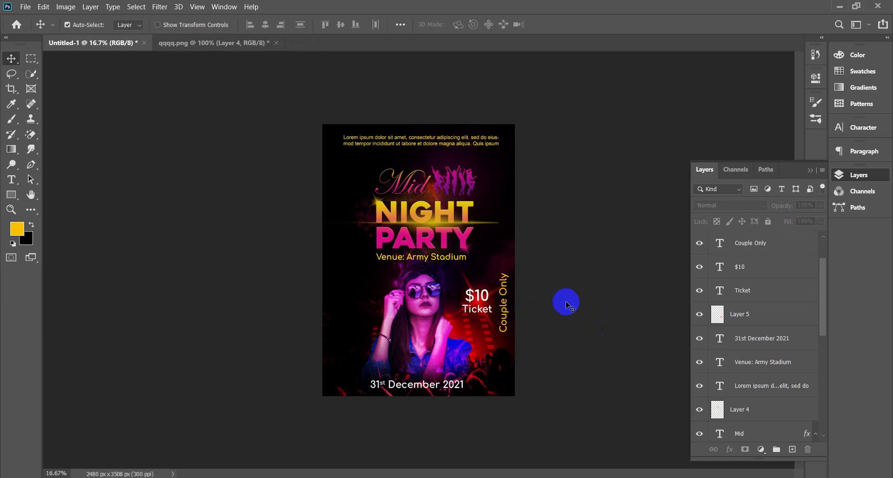
# - Move the "$10" and "Ticket" texts together to the left of the woman, and delete both layers
pyautogui.click(485, 301)
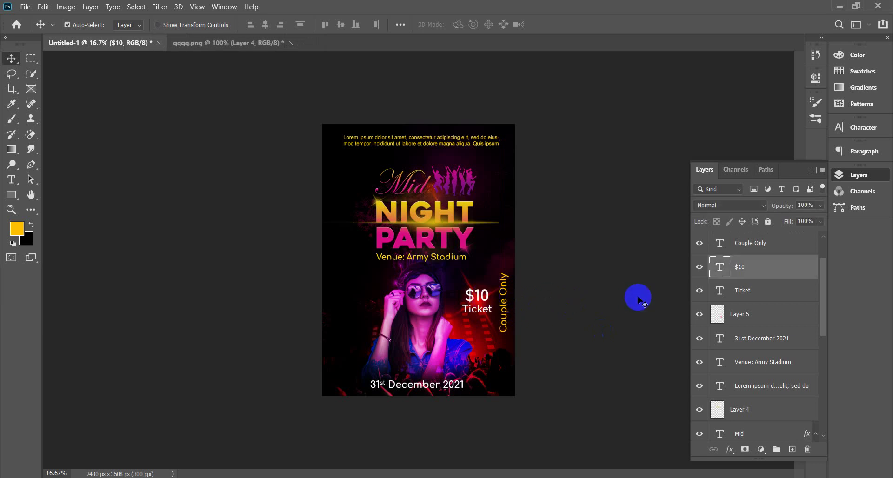
pyautogui.keyDown('shift'); pyautogui.click(743, 293); pyautogui.keyUp('shift')
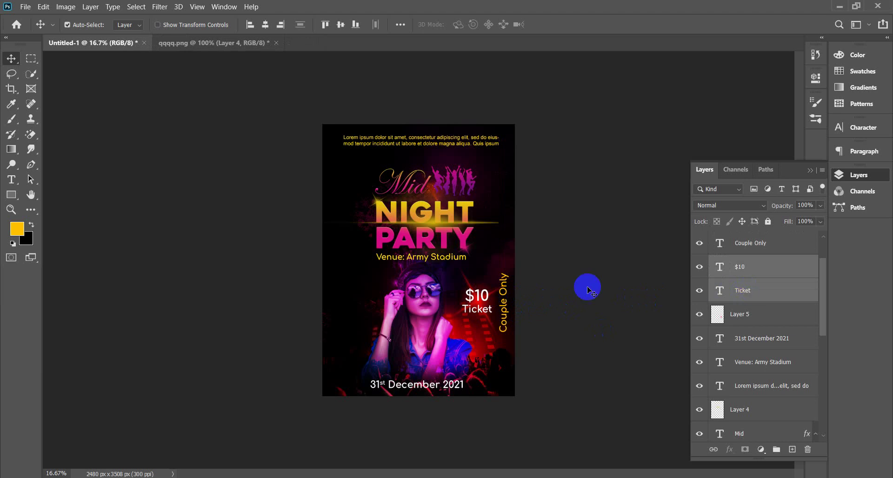
pyautogui.moveTo(470, 296); pyautogui.dragTo(360, 295)
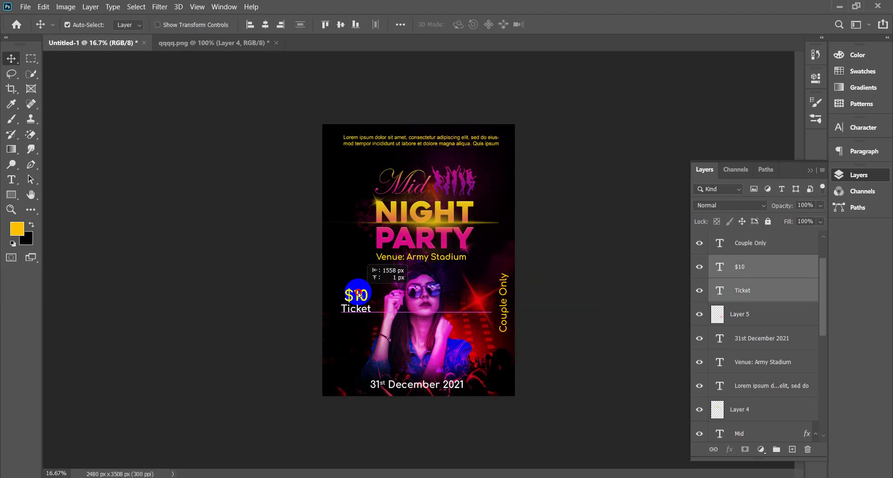
pyautogui.moveTo(360, 295); pyautogui.dragTo(361, 295)
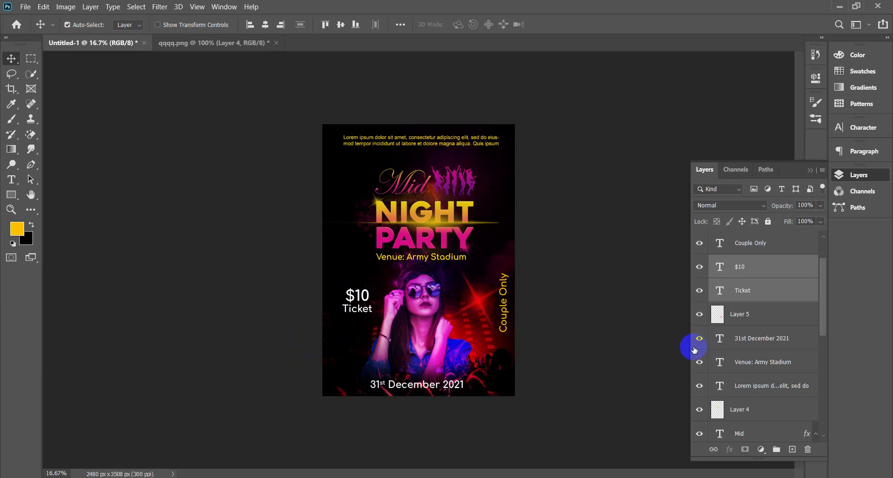
pyautogui.press('Delete')
# - Move the vertical "Couple Only" text back to the poster's left side, beside the woman
pyautogui.moveTo(486, 309); pyautogui.dragTo(504, 308)
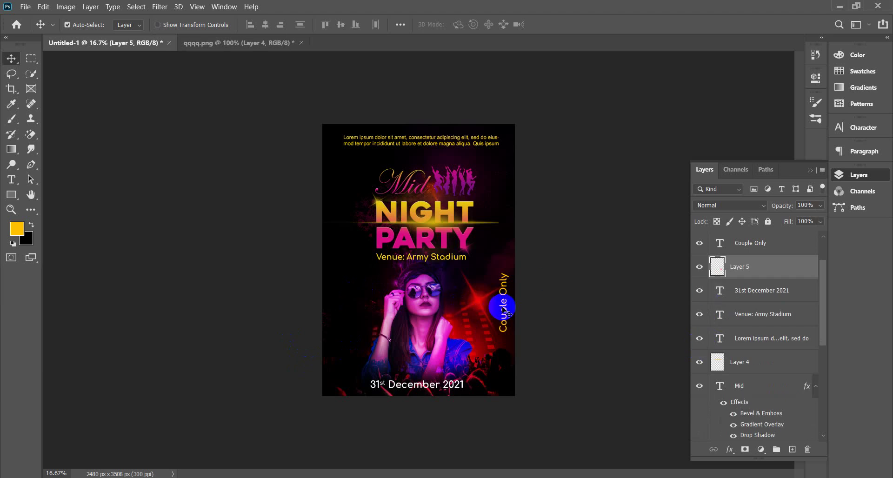
pyautogui.click(29, 60)
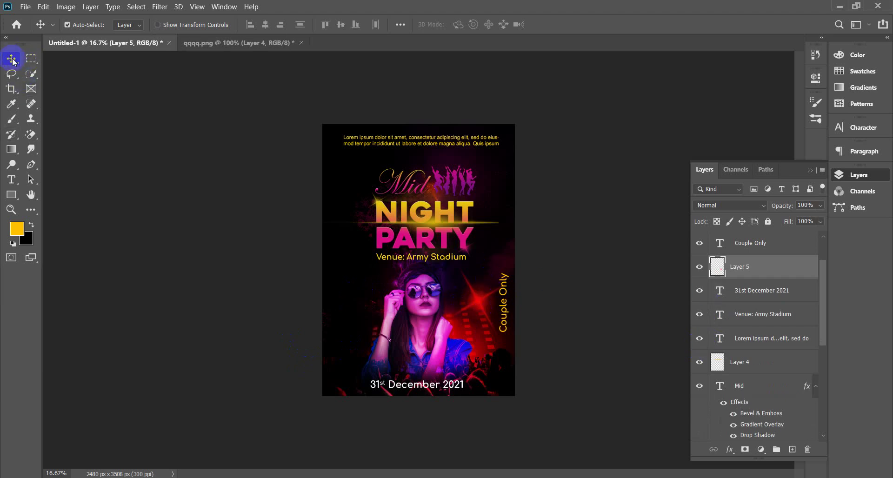
pyautogui.moveTo(500, 310); pyautogui.dragTo(338, 319)
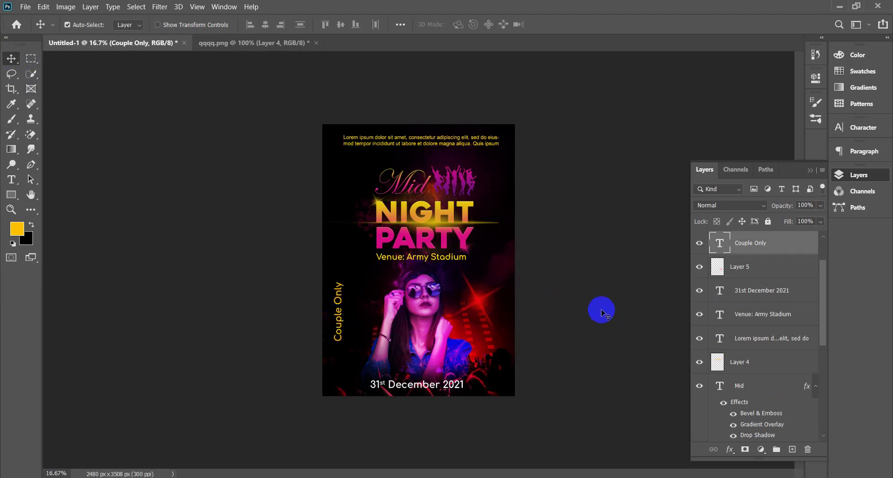
pyautogui.click(602, 310)
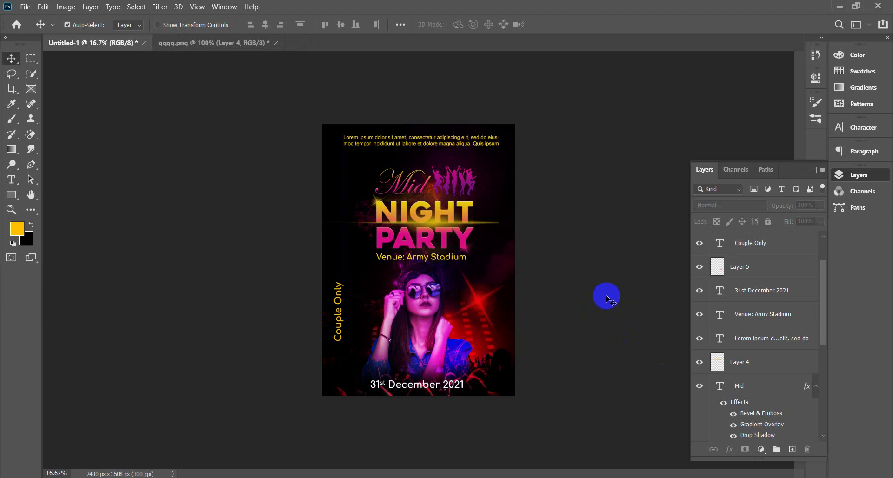
# - On Layer 7, set the Brush tool to the "Lightning Pack 4 - 11" preset from the Free Lightning Photoshop Brushes group
pyautogui.hotkey('ctrl', '+')
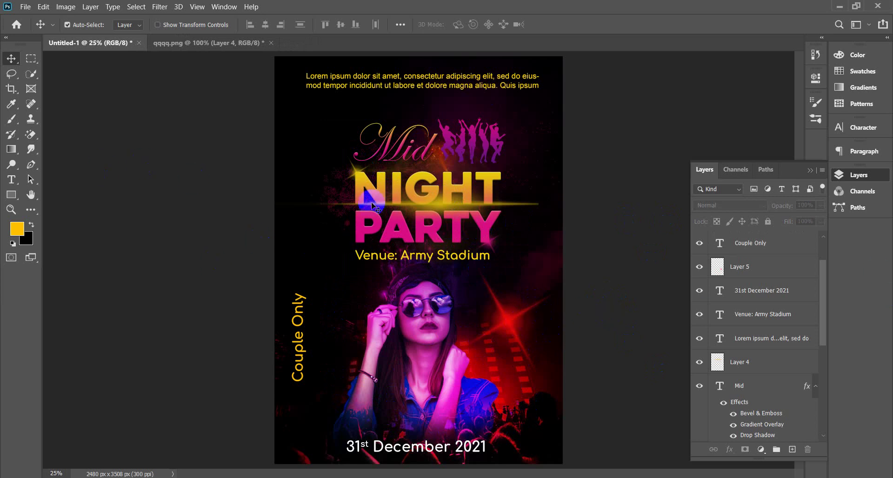
pyautogui.scroll(2, 791, 326)
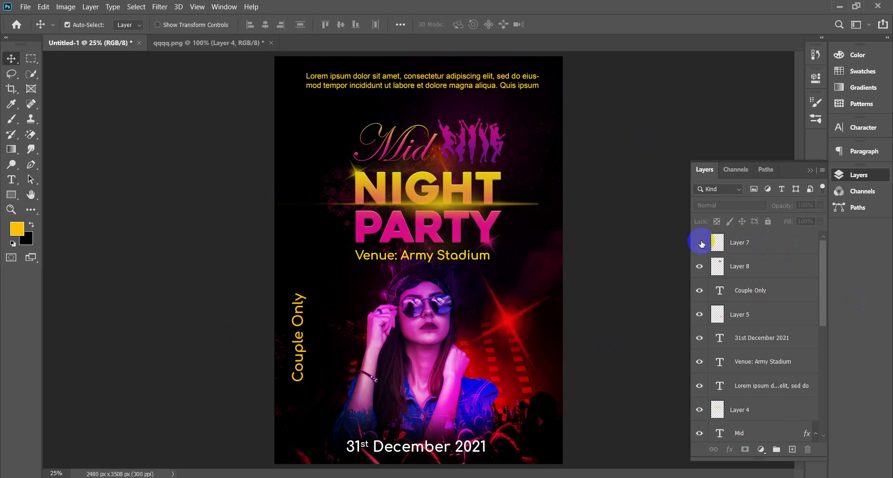
pyautogui.click(753, 245)
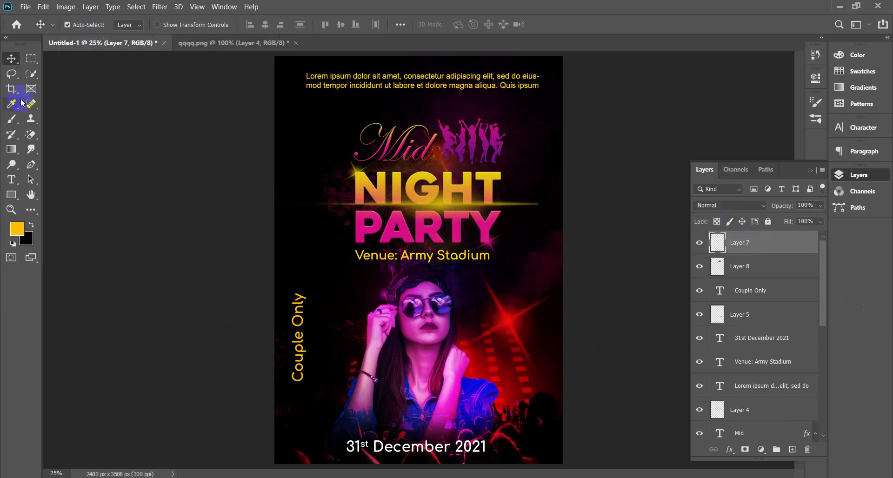
pyautogui.press('b')
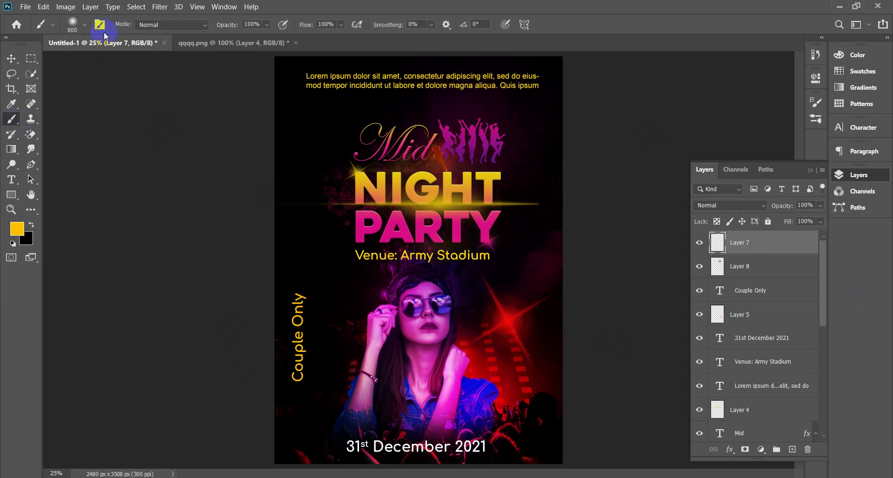
pyautogui.click(86, 26)
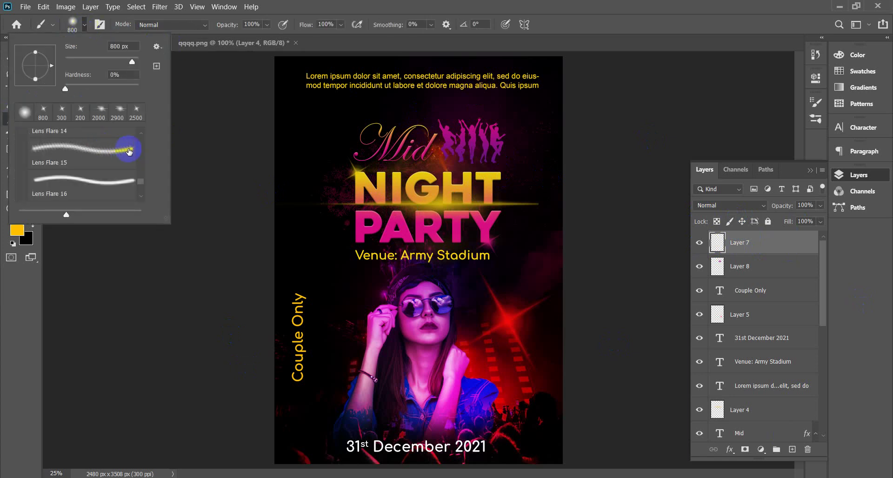
pyautogui.moveTo(142, 187)
pyautogui.mouseDown()
pyautogui.moveTo(144, 135)
pyautogui.moveTo(140, 149)
pyautogui.moveTo(20, 149)
pyautogui.moveTo(36, 174)
pyautogui.moveTo(23, 181)
pyautogui.moveTo(73, 180)
pyautogui.mouseUp()
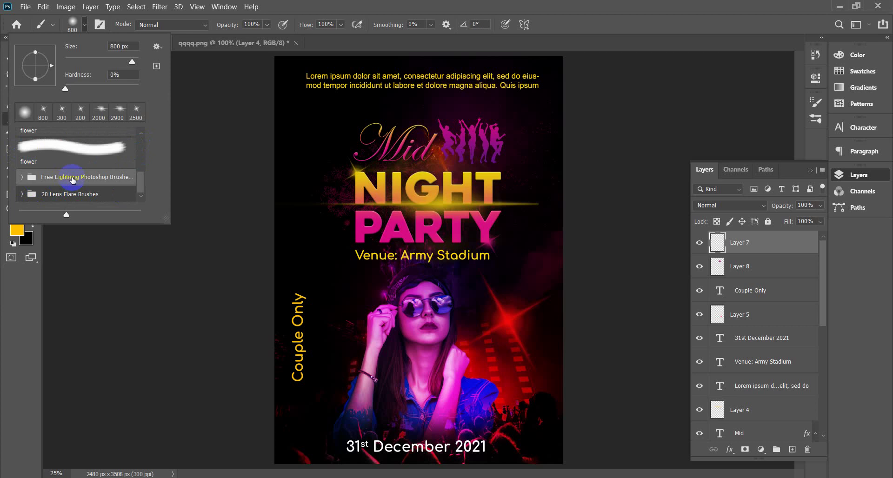
pyautogui.rightClick(72, 180)
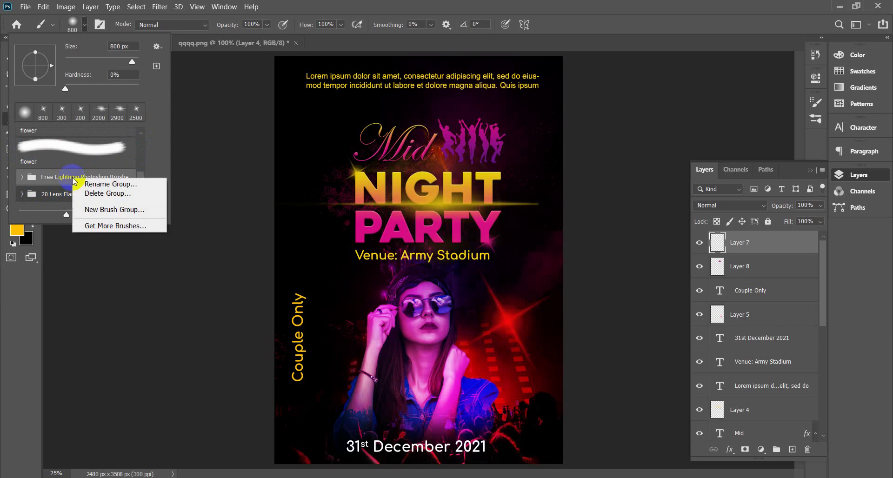
pyautogui.click(22, 179)
pyautogui.click(22, 179)
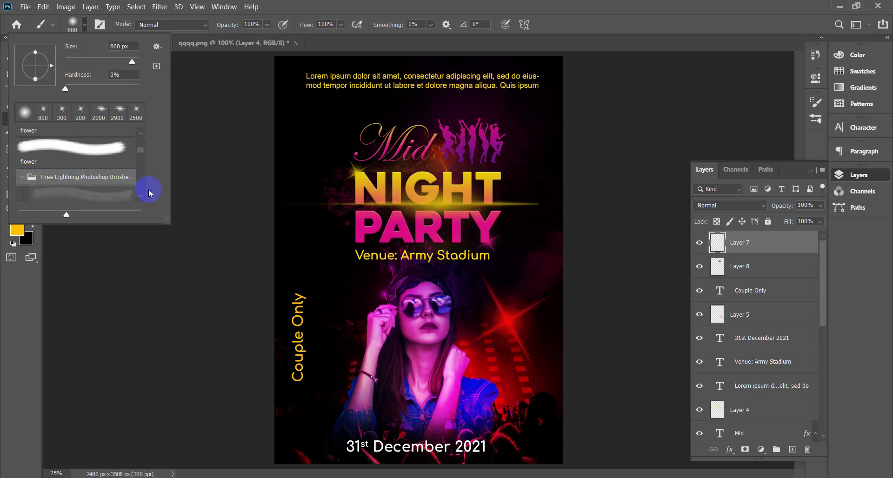
pyautogui.moveTo(140, 152)
pyautogui.mouseDown()
pyautogui.moveTo(140, 179)
pyautogui.moveTo(128, 182)
pyautogui.mouseUp()
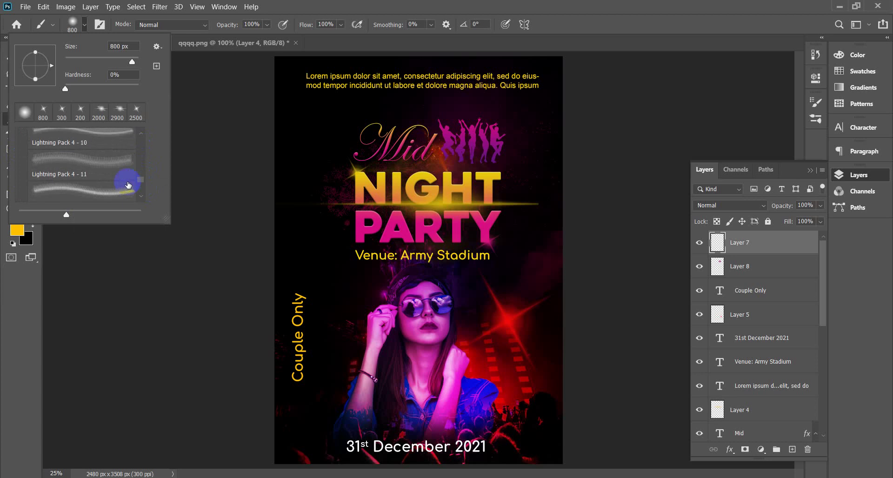
pyautogui.click(94, 162)
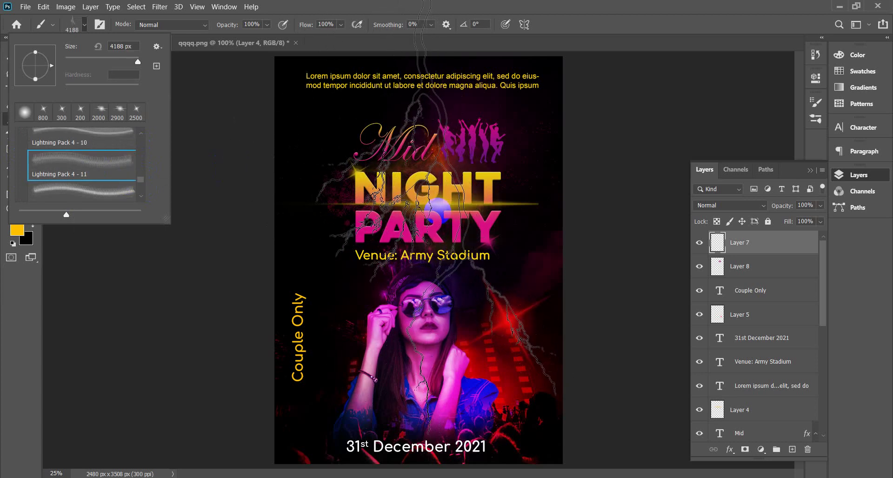
# - Stamp an amber lightning bolt over the centre of the poster on Layer 7, and undo it
pyautogui.click(434, 218)
pyautogui.click(435, 242)
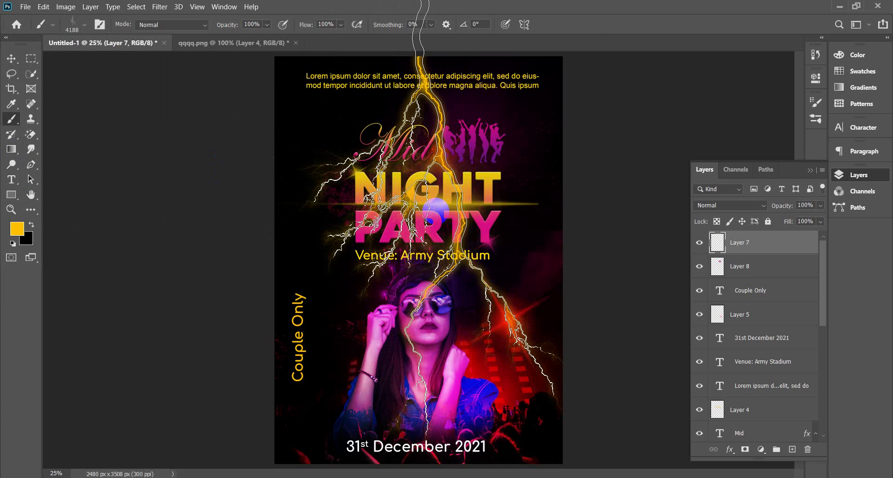
pyautogui.click(435, 242)
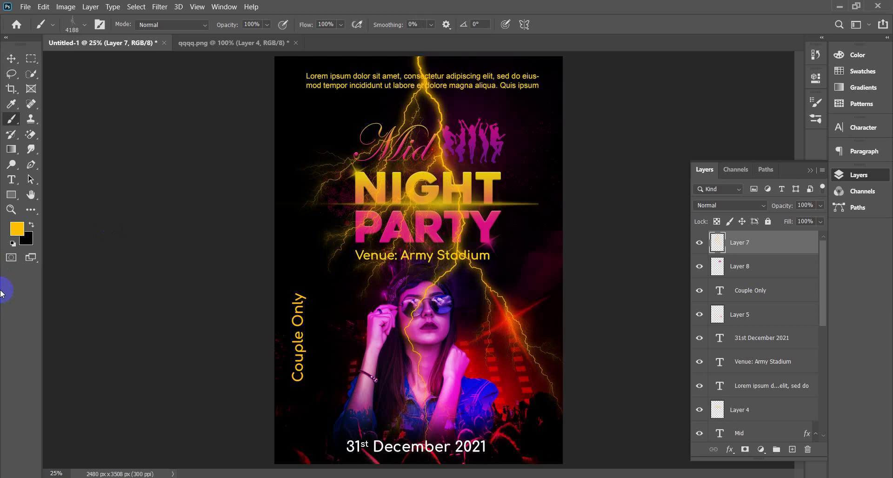
pyautogui.hotkey('ctrl', 'z')
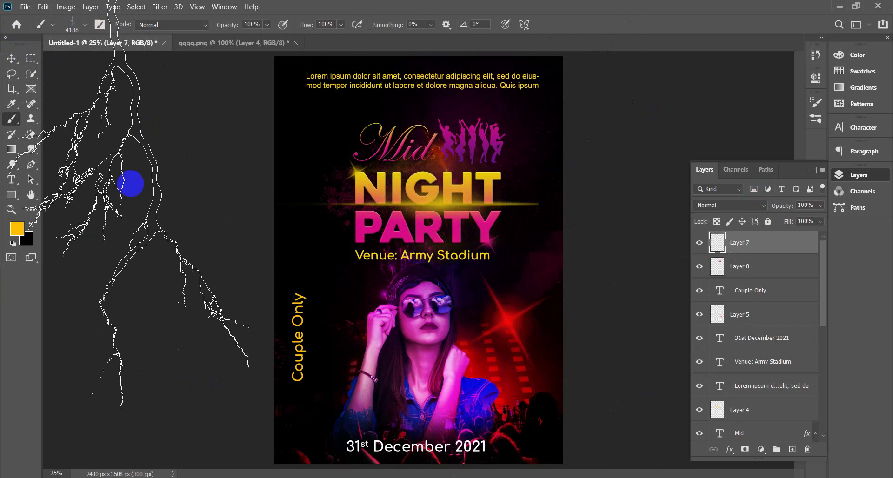
# - Delete the Free Lightning Photoshop Brushes group from the brush presets
pyautogui.click(86, 29)
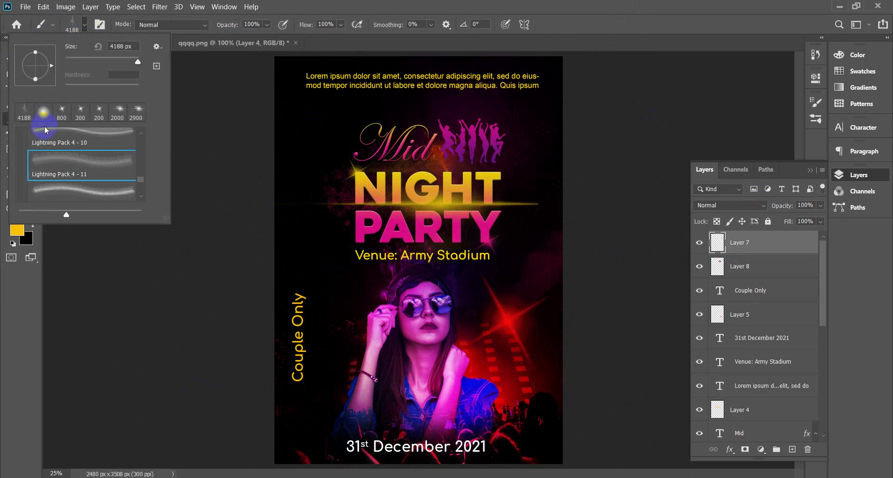
pyautogui.scroll(4, 98, 176)
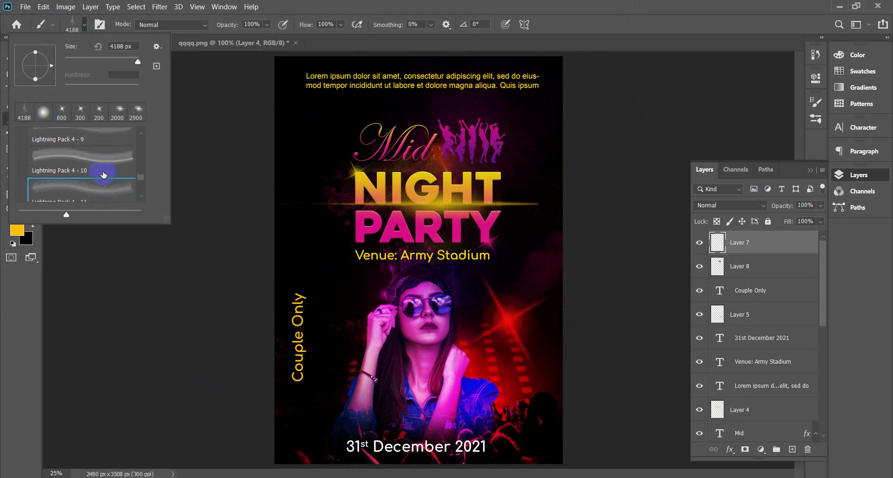
pyautogui.scroll(8, 106, 175)
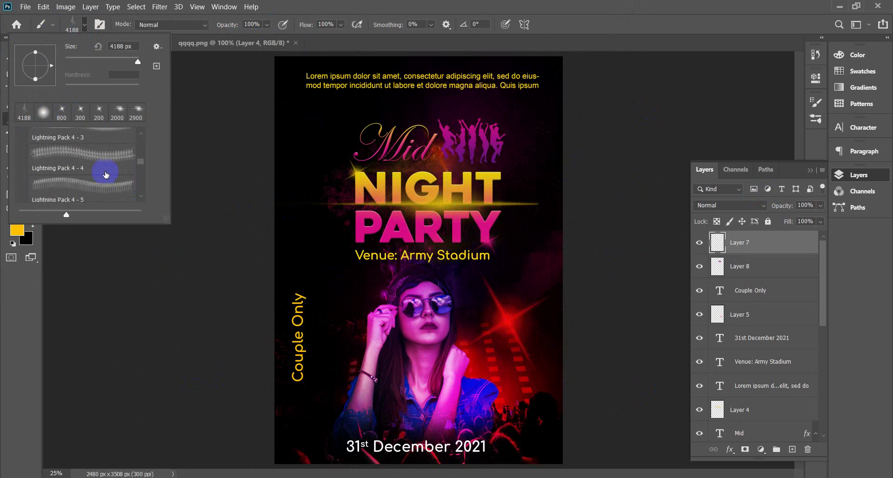
pyautogui.scroll(1, 105, 173)
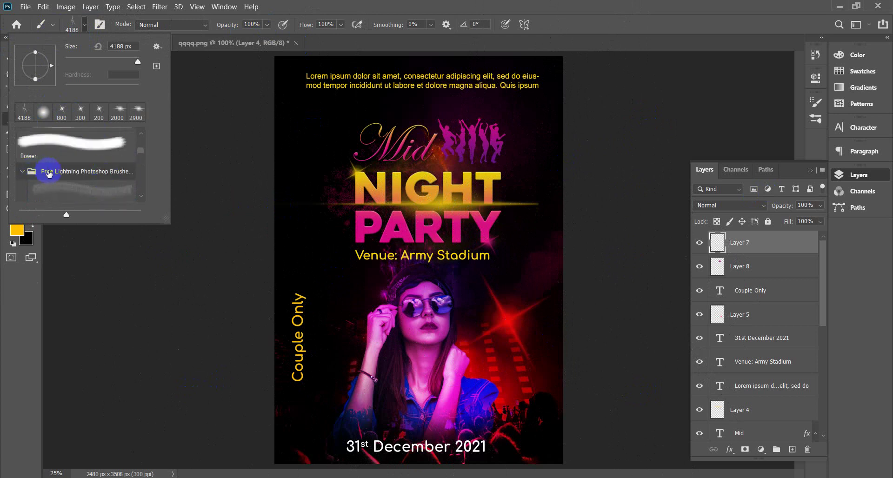
pyautogui.click(21, 174)
pyautogui.rightClick(75, 178)
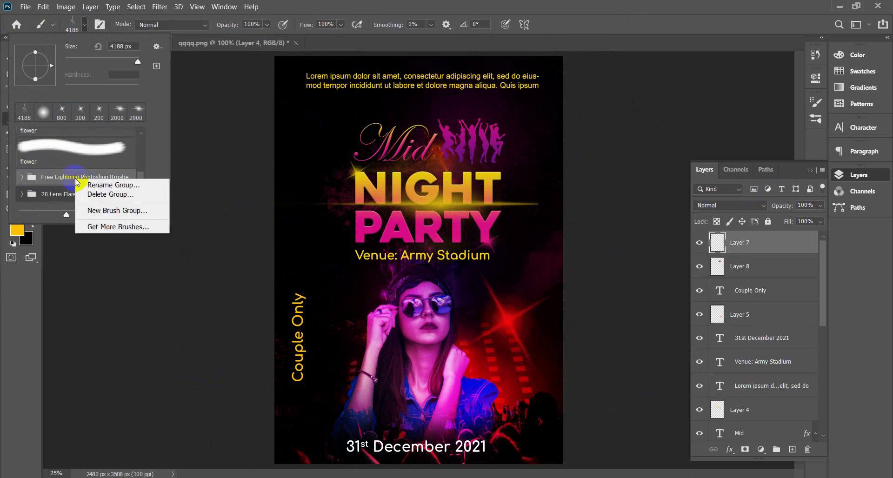
pyautogui.click(144, 198)
pyautogui.click(433, 192)
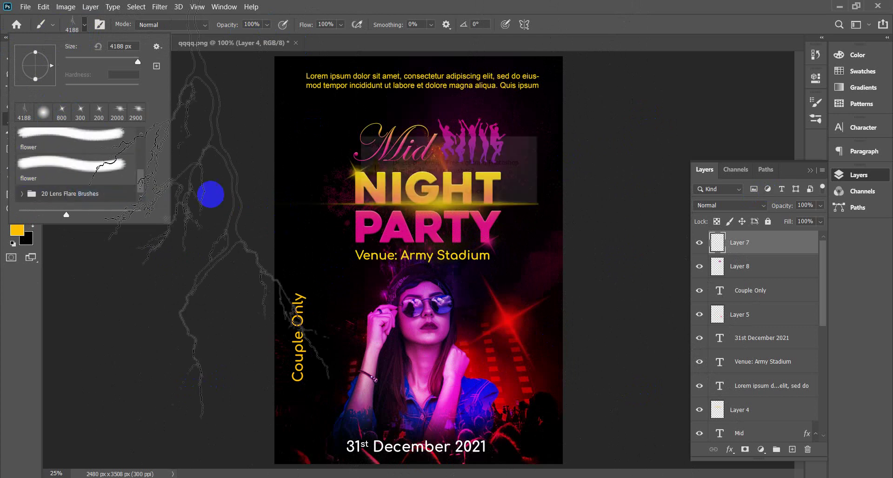
# - Delete the 20 Lens Flare Brushes group from the brush presets
pyautogui.rightClick(71, 195)
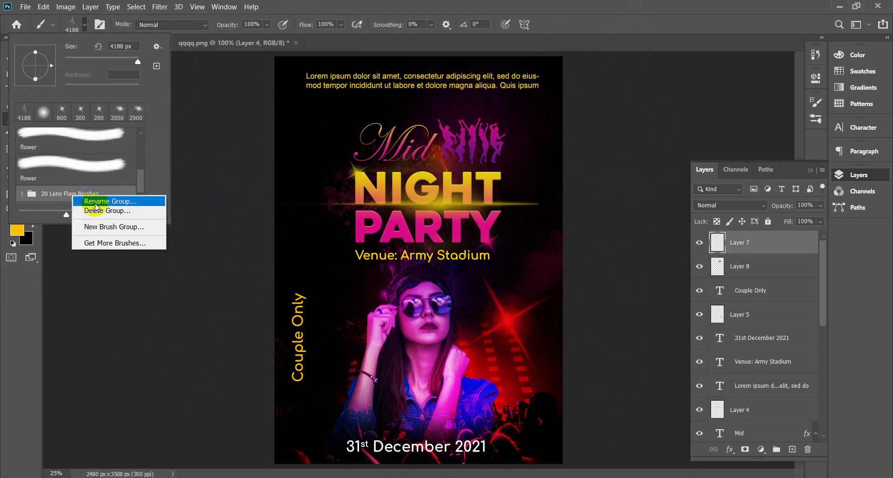
pyautogui.click(102, 212)
pyautogui.click(445, 191)
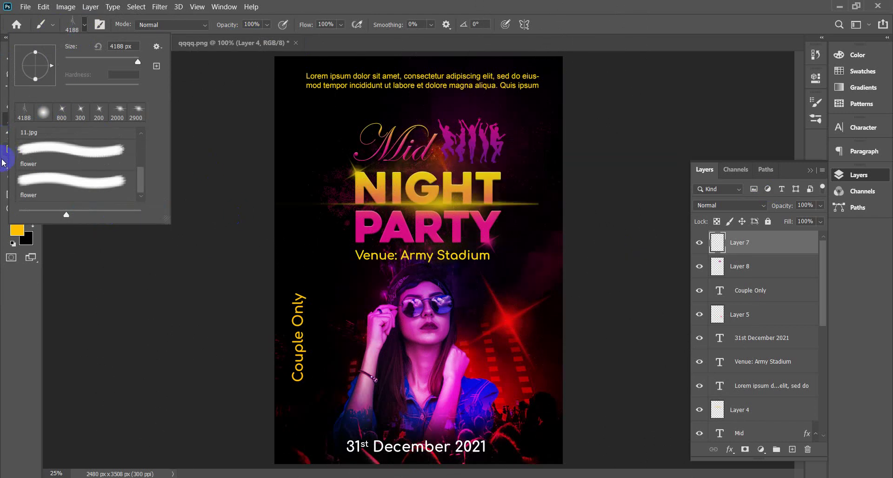
# - Load the 20 Smoke Brushes set into the brush presets
pyautogui.scroll(2, 81, 156)
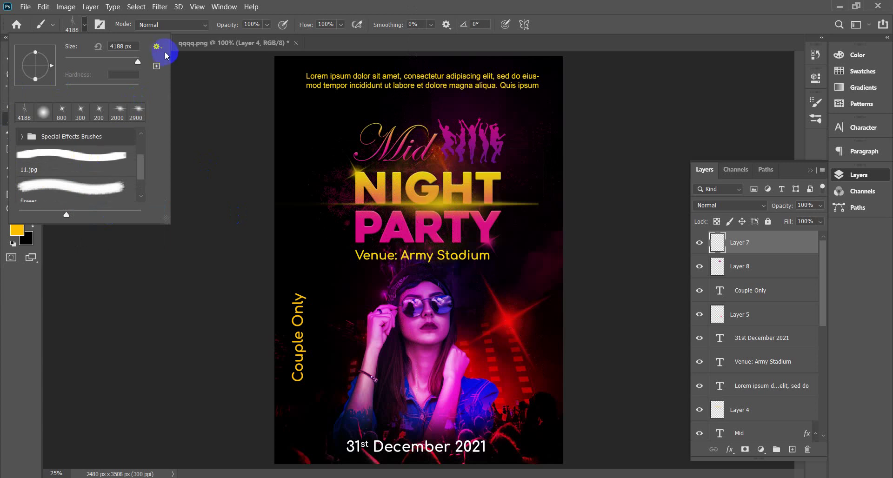
pyautogui.click(158, 47)
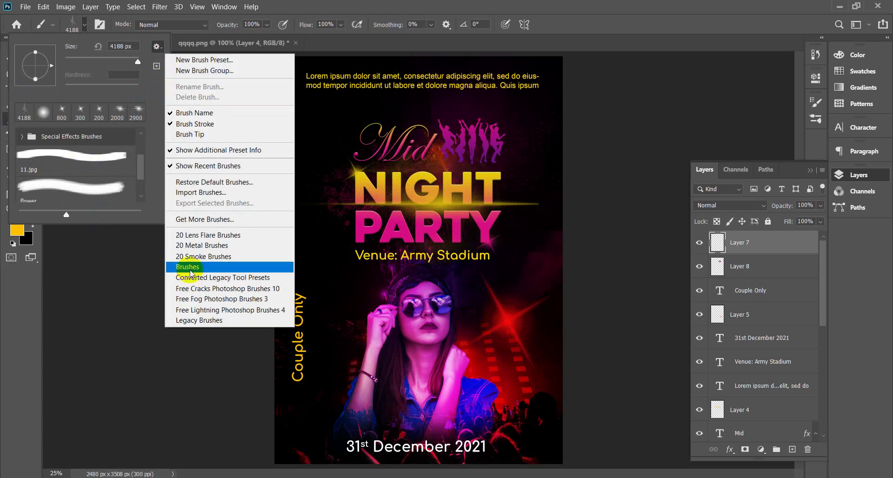
pyautogui.click(209, 257)
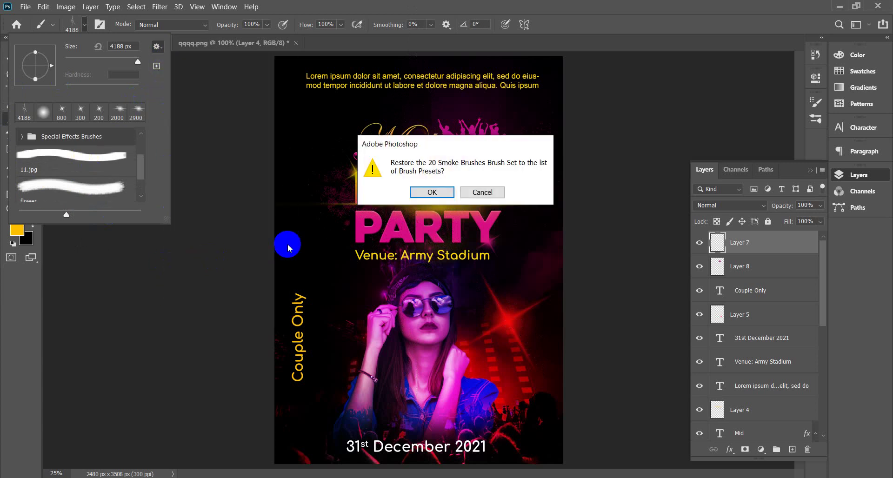
pyautogui.click(432, 192)
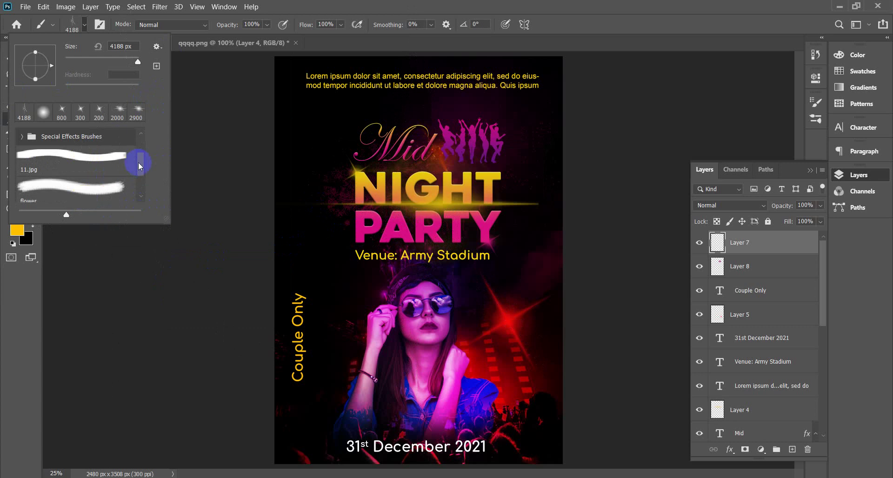
# - Choose the Smoke 1 preset from the 20 Smoke Brushes group
pyautogui.moveTo(140, 163); pyautogui.dragTo(135, 203)
pyautogui.click(33, 192)
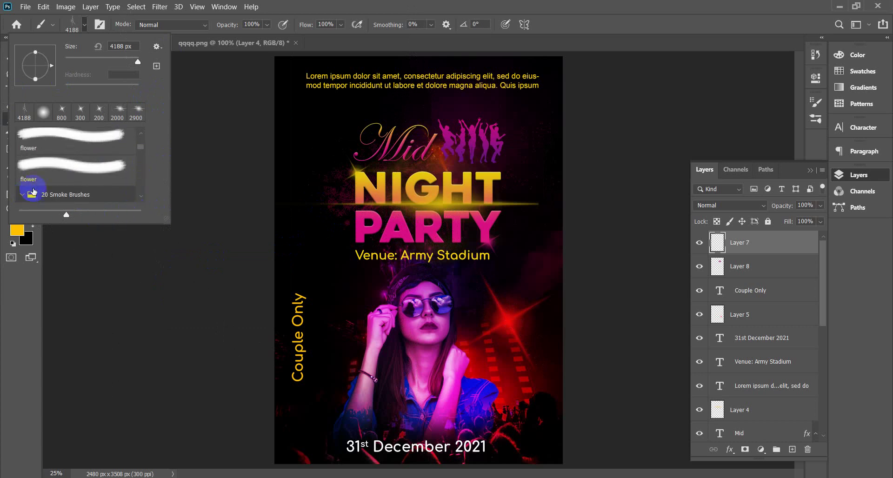
pyautogui.scroll(-3, 90, 160)
pyautogui.click(96, 152)
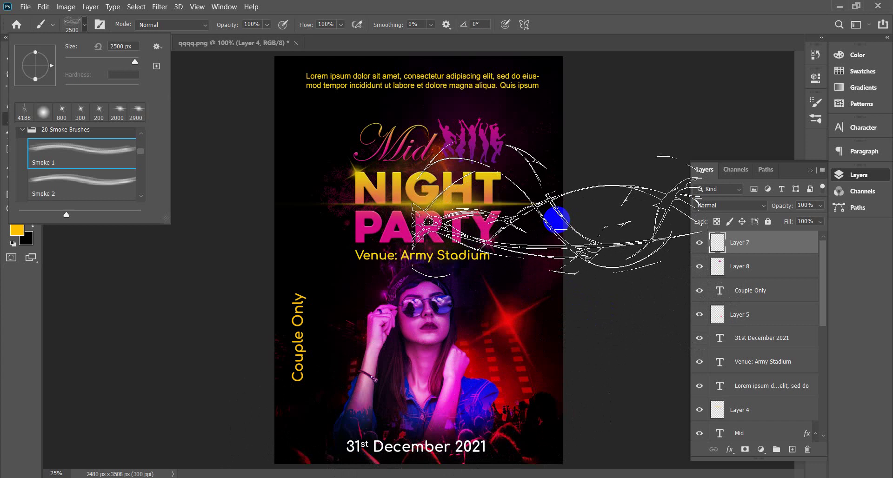
# - Enlarge the Smoke 1 brush to 3200 px
pyautogui.hotkey('ctrl', 'Tab')
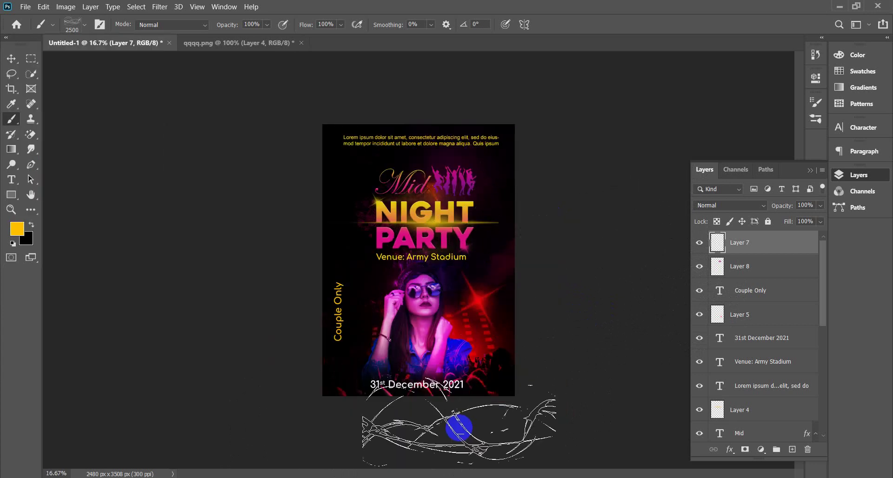
pyautogui.press(']')
pyautogui.press(']')
pyautogui.press(']')
pyautogui.press(']')
pyautogui.press(']')
pyautogui.press(']')
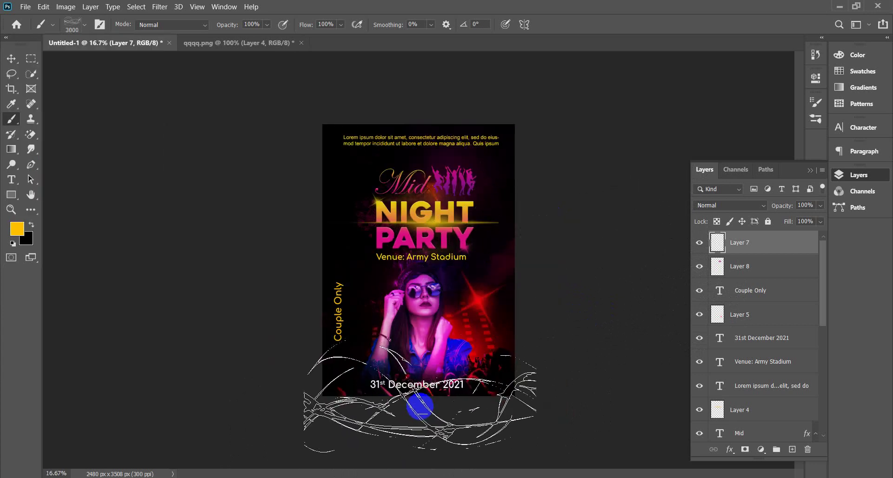
pyautogui.press(']')
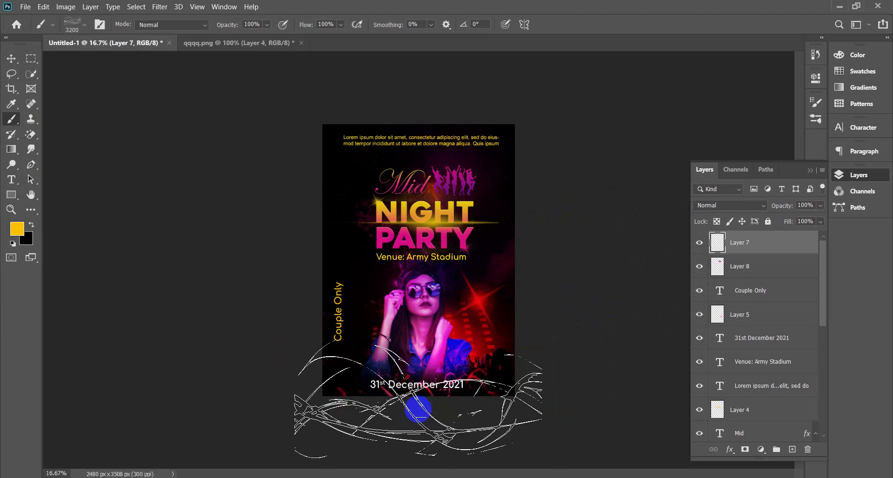
# - Stamp amber smoke across the poster's lower edge on Layer 7, and undo the last stamp
pyautogui.click(420, 385)
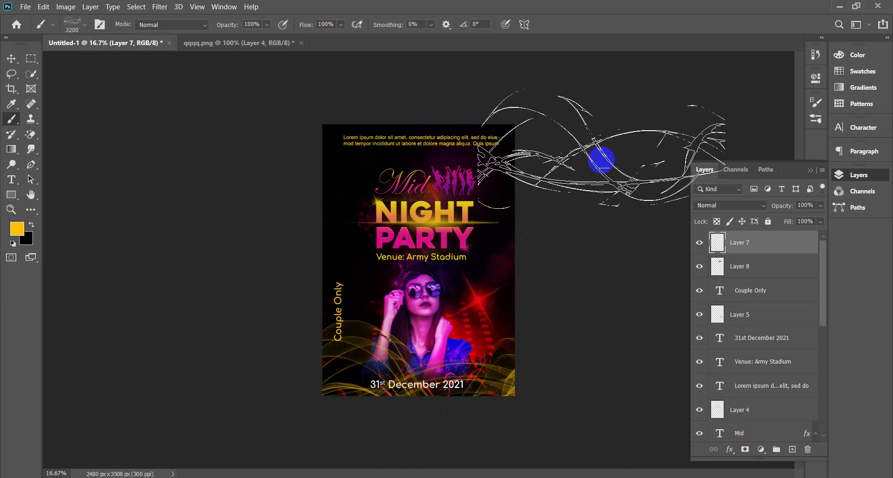
pyautogui.hotkey('ctrl', '+')
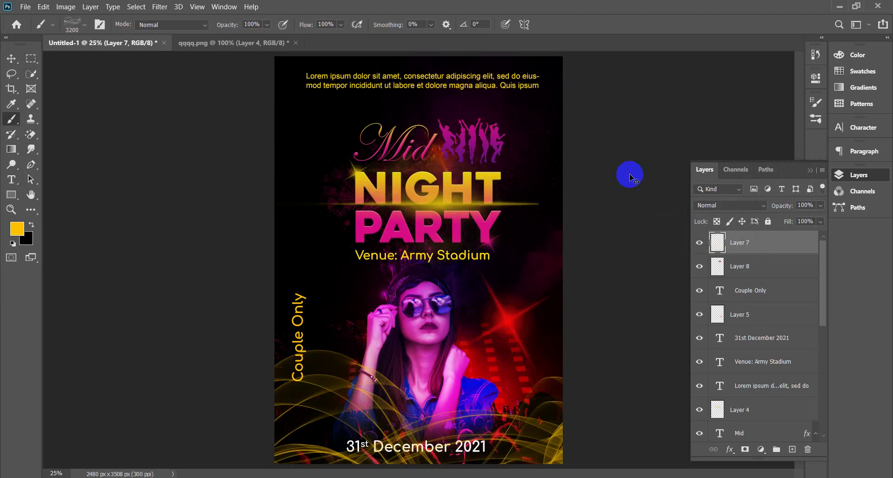
pyautogui.hotkey('ctrl', 'z')
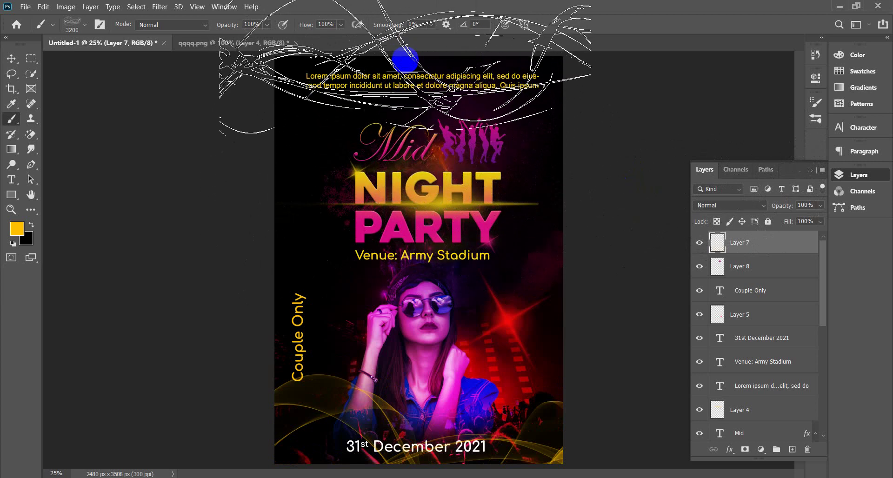
# - Stamp amber smoke across the poster's top edge on Layer 7, and undo it
pyautogui.hotkey('ctrl', '-')
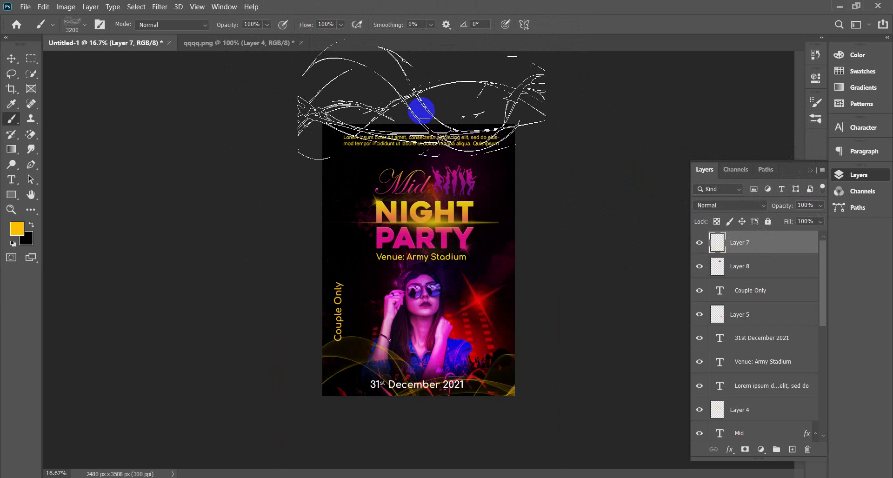
pyautogui.click(421, 111)
pyautogui.hotkey('ctrl', 'z')
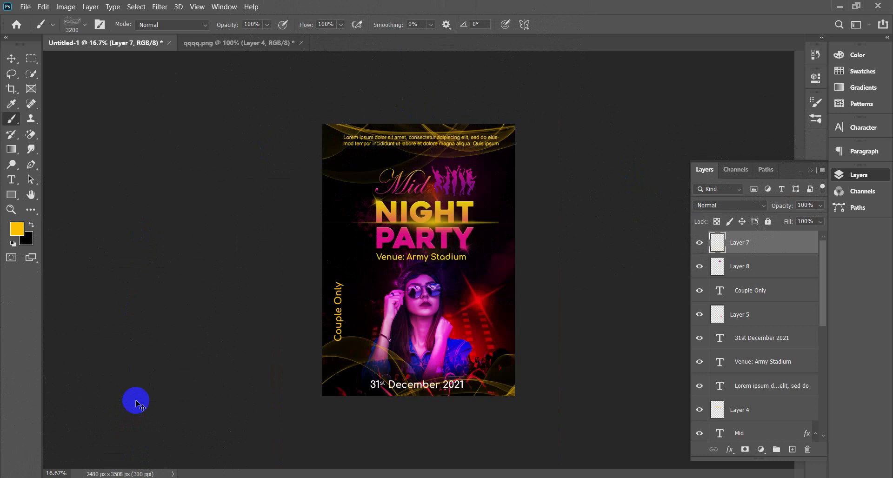
# - Set the foreground colour to magenta d70f81, sampled from the word PARTY, and return to the Brush tool
pyautogui.click(17, 228)
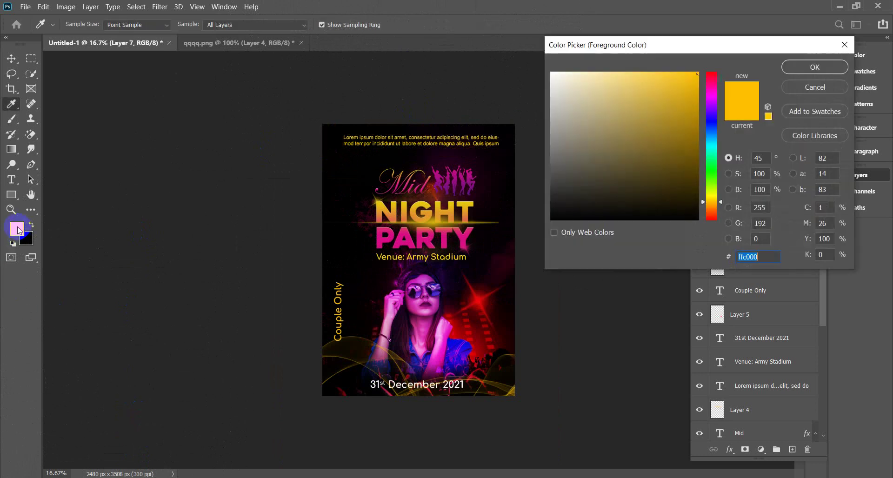
pyautogui.click(421, 242)
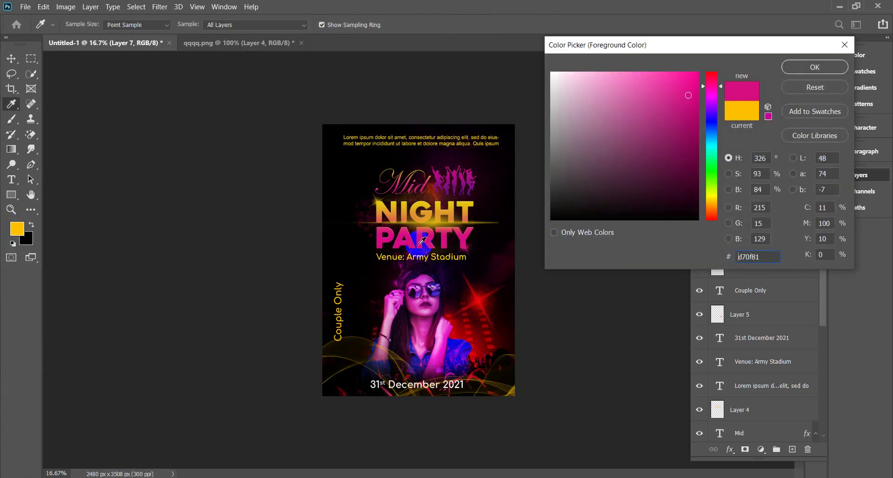
pyautogui.click(793, 72)
pyautogui.press('b')
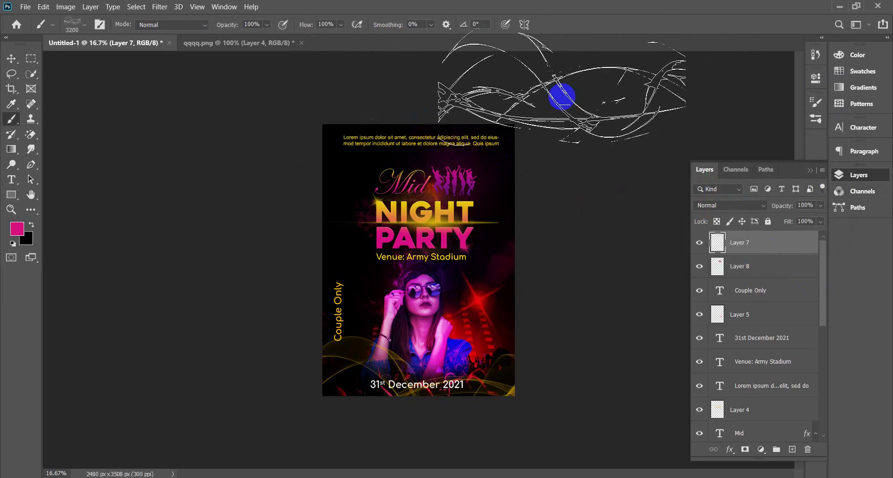
# - Stamp magenta smoke across the poster's top edge, and undo it along with the amber smoke at the lower edge
pyautogui.click(419, 114)
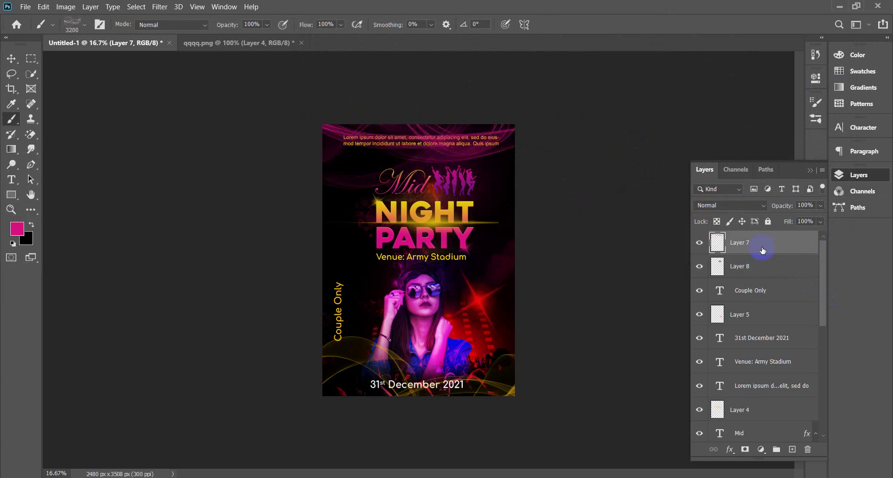
pyautogui.click(11, 56)
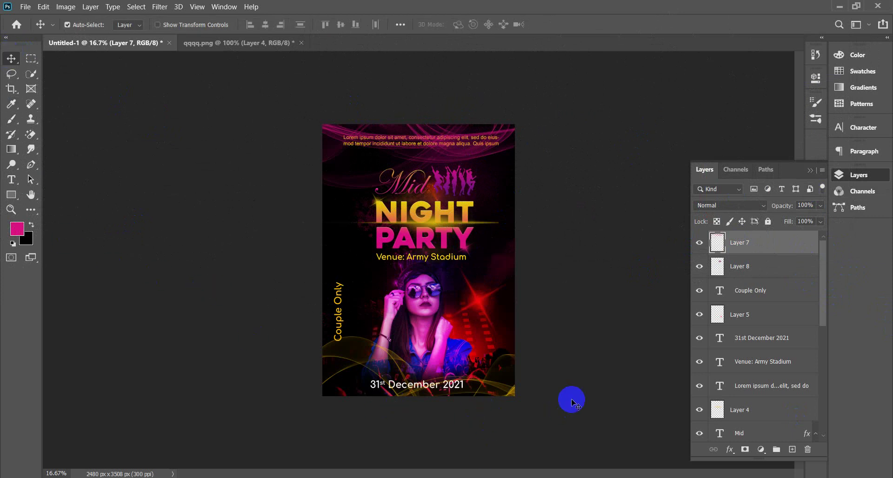
pyautogui.press('ctrl')
pyautogui.hotkey('shift', 'Up')
pyautogui.hotkey('shift', 'Up')
pyautogui.hotkey('shift', 'Up')
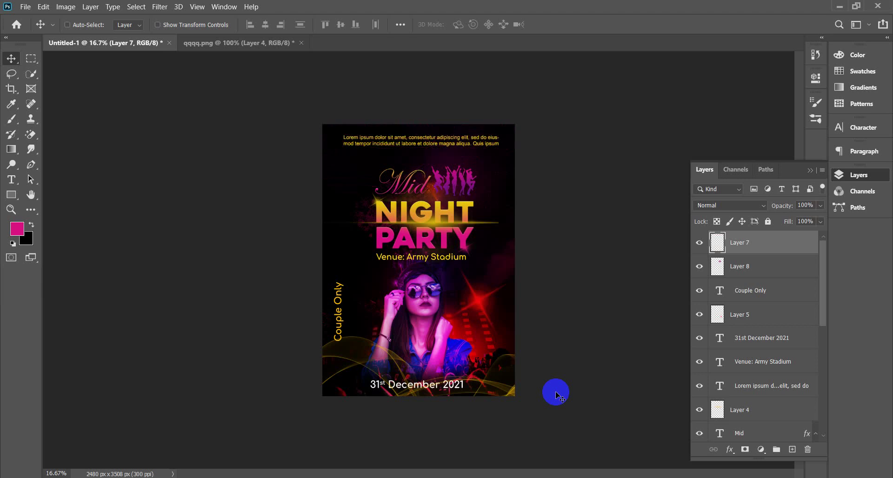
pyautogui.hotkey('shift', 'Up')
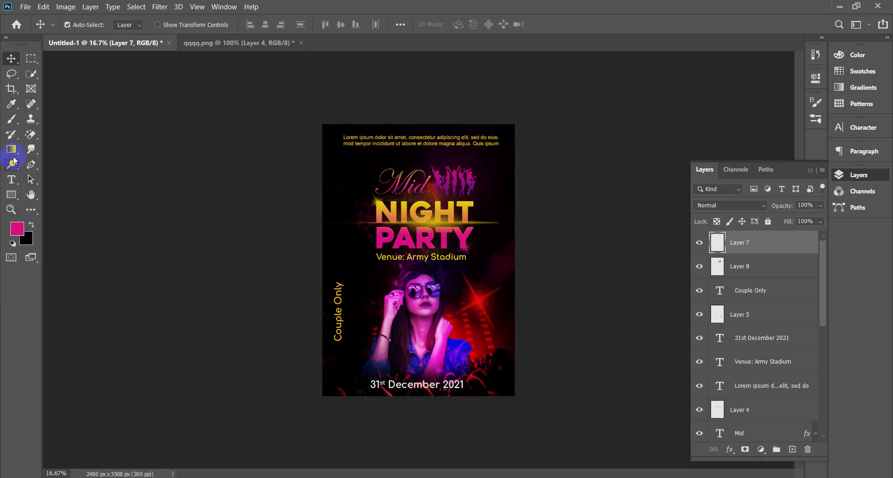
# - With the 3200 px Smoke 1 brush, stamp magenta smoke over the poster's top edge on Layer 7
pyautogui.click(12, 120)
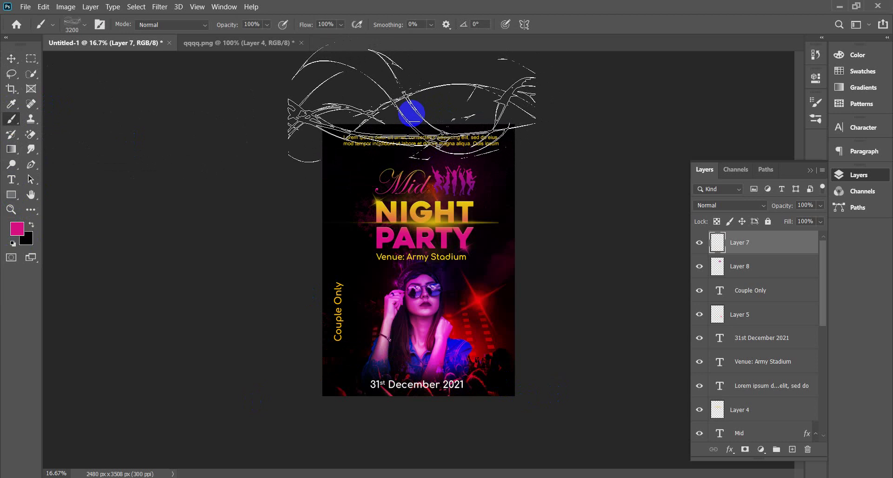
pyautogui.click(411, 113)
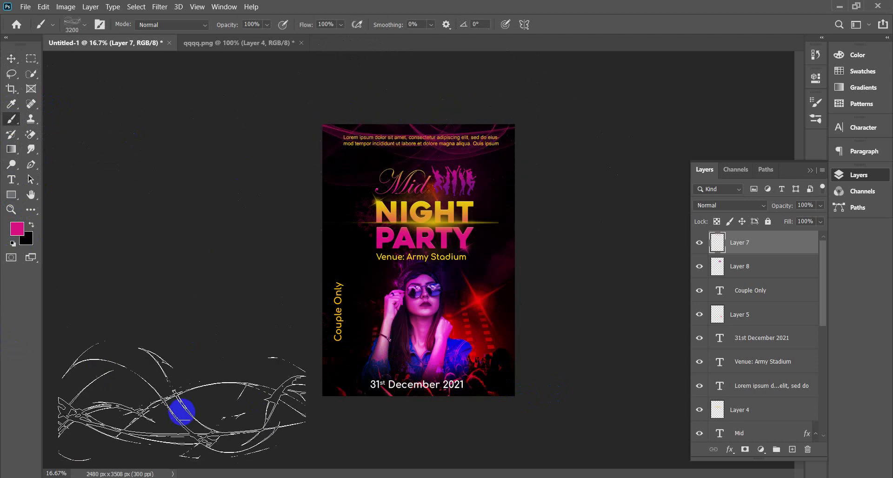
# - Rotate the Smoke 1 brush tip to an angle of 89°
pyautogui.click(52, 25)
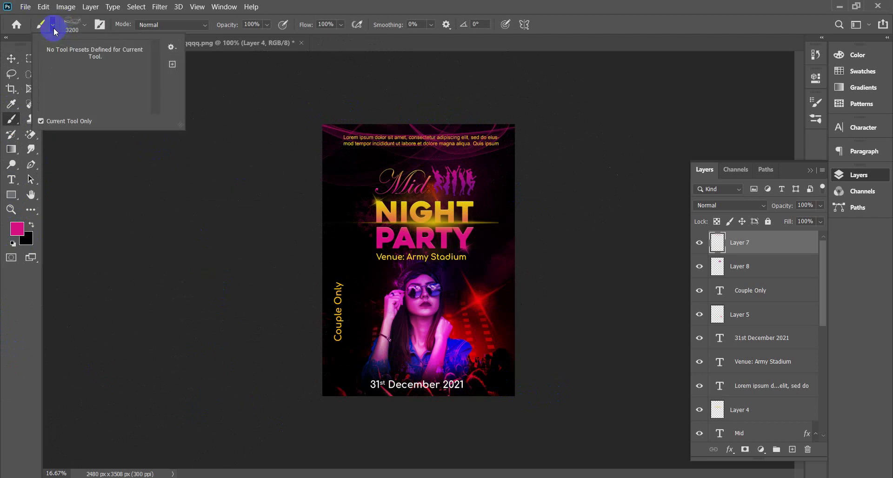
pyautogui.click(86, 27)
pyautogui.click(87, 28)
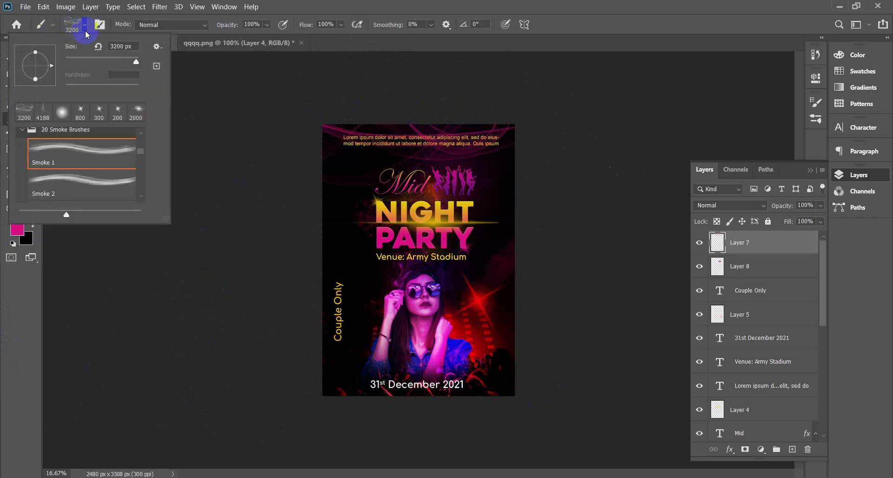
pyautogui.moveTo(53, 68); pyautogui.dragTo(36, 46)
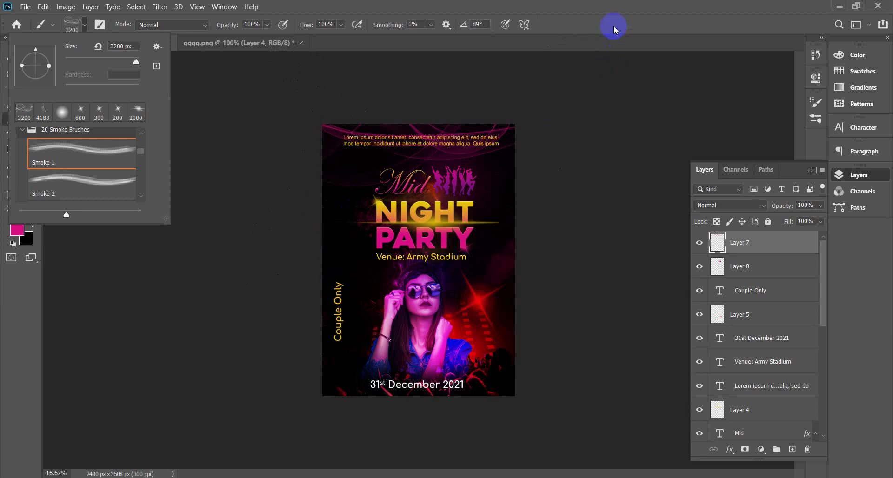
pyautogui.click(606, 38)
# - Enlarge the brush to 4200 px and stamp magenta smoke along the poster's left and right edges on Layer 7
pyautogui.press(']')
pyautogui.press(']')
pyautogui.press(']')
pyautogui.press(']')
pyautogui.press(']')
pyautogui.press(']')
pyautogui.press(']')
pyautogui.press(']')
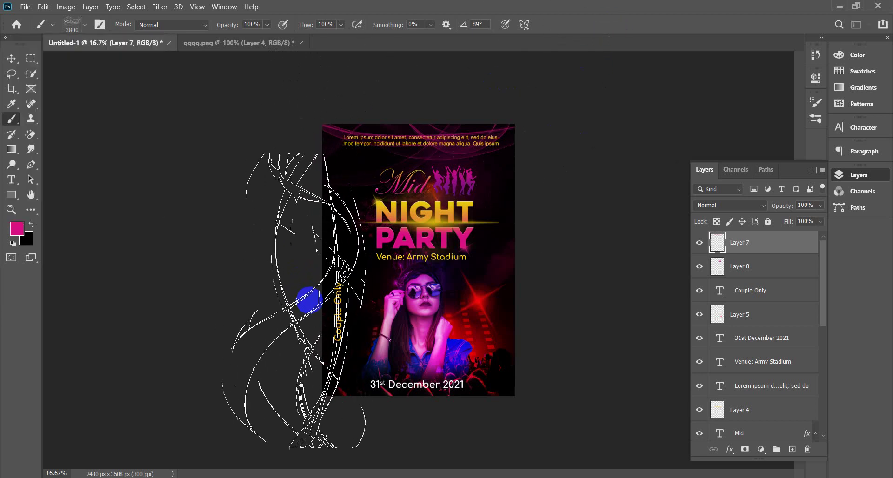
pyautogui.press(']')
pyautogui.press(']')
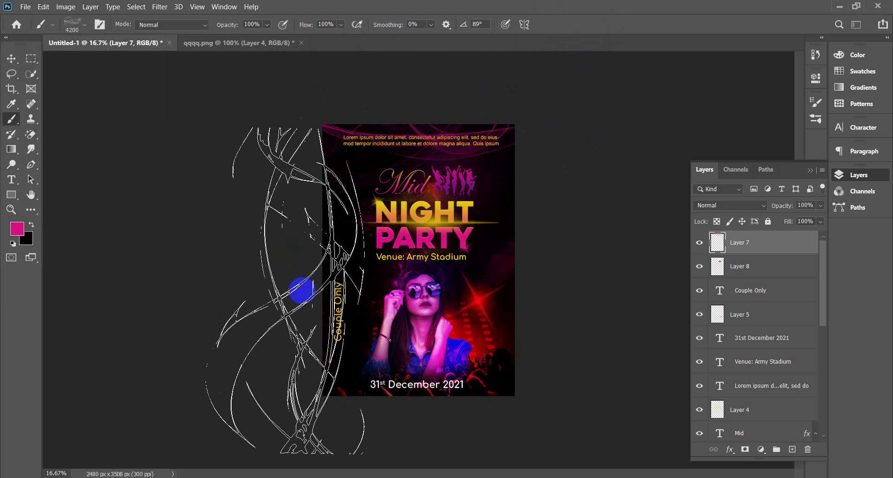
pyautogui.click(299, 285)
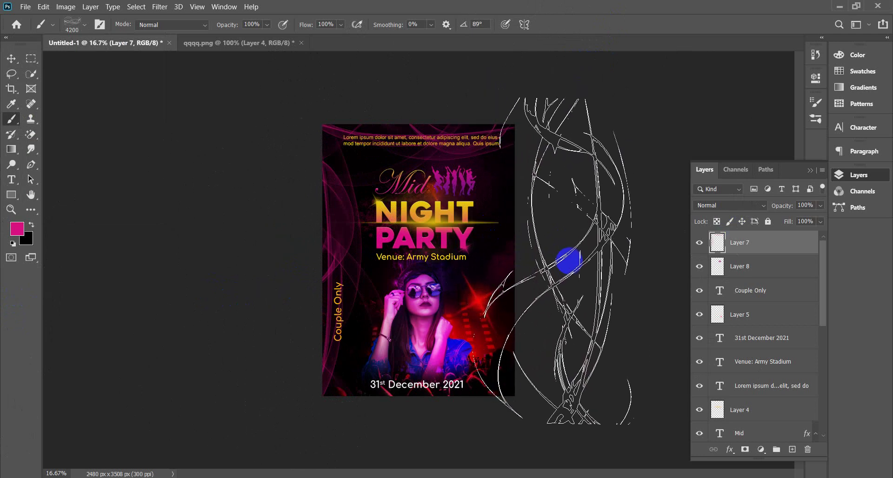
pyautogui.click(568, 260)
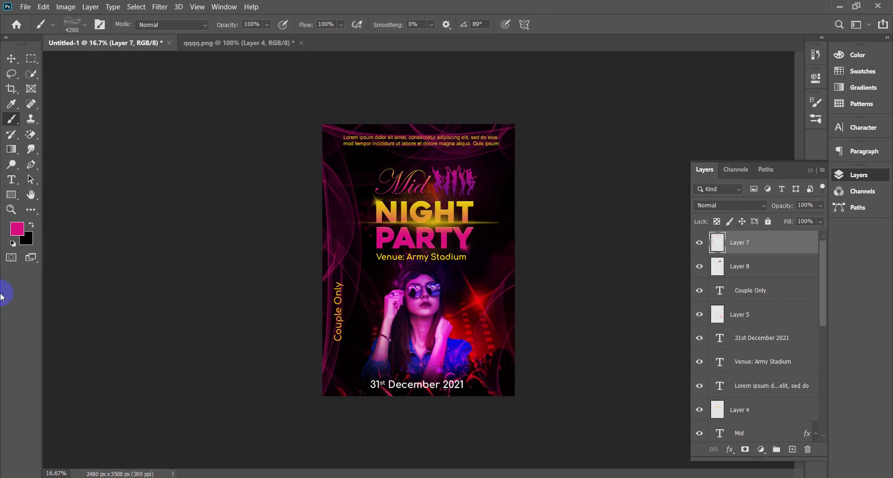
# - Move Layer 7 down the layer stack to sit below the Night party text layer, directly above Layer 3
pyautogui.hotkey('ctrl', '+')
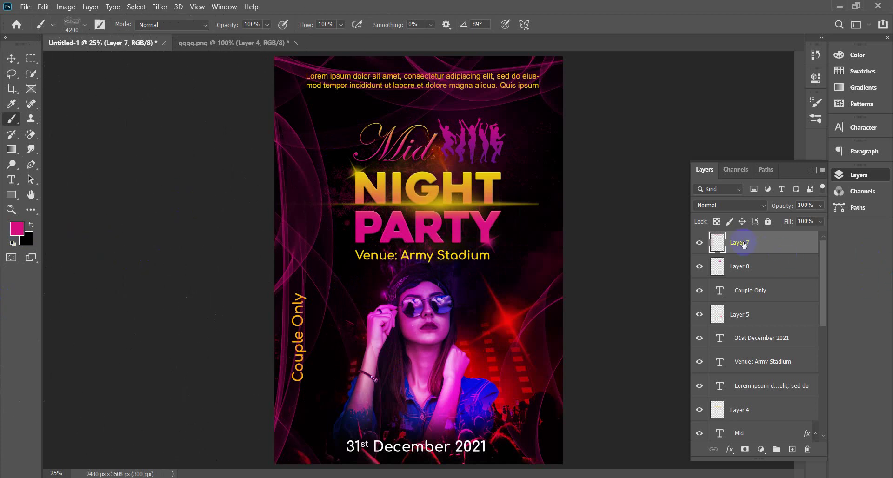
pyautogui.moveTo(747, 242)
pyautogui.mouseDown()
pyautogui.moveTo(767, 331)
pyautogui.moveTo(756, 395)
pyautogui.mouseUp()
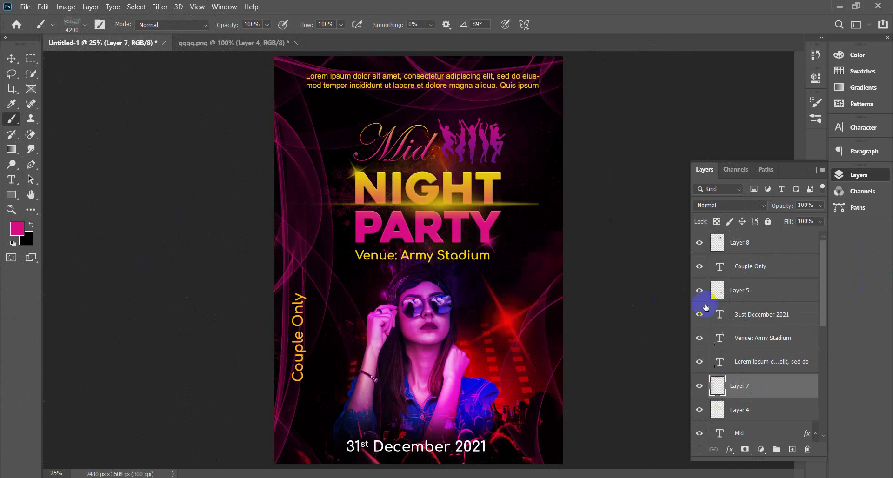
pyautogui.click(11, 58)
pyautogui.scroll(-3, 757, 344)
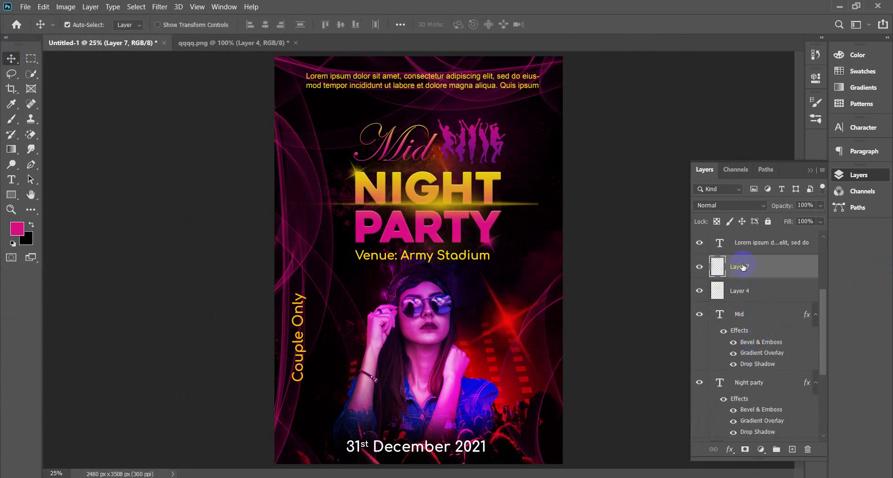
pyautogui.moveTo(740, 268); pyautogui.dragTo(751, 427)
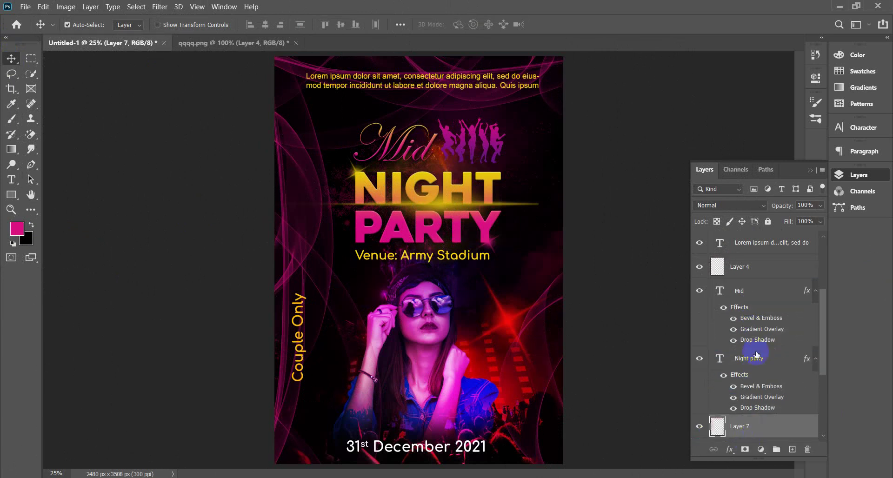
pyautogui.scroll(-3, 756, 354)
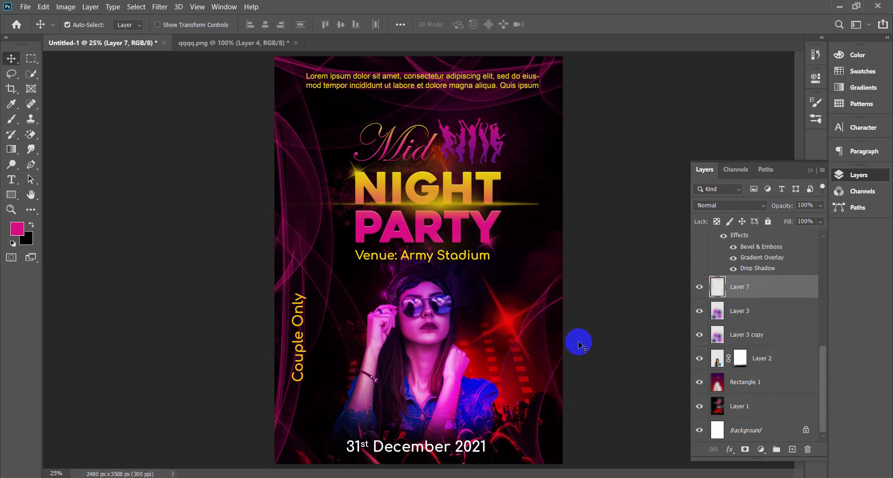
# - Erase the excess magenta smoke along the poster's edges on Layer 7 with the soft Eraser, enlarged to 1700 px and reduced to 1400 px
pyautogui.hotkey('ctrl', '-')
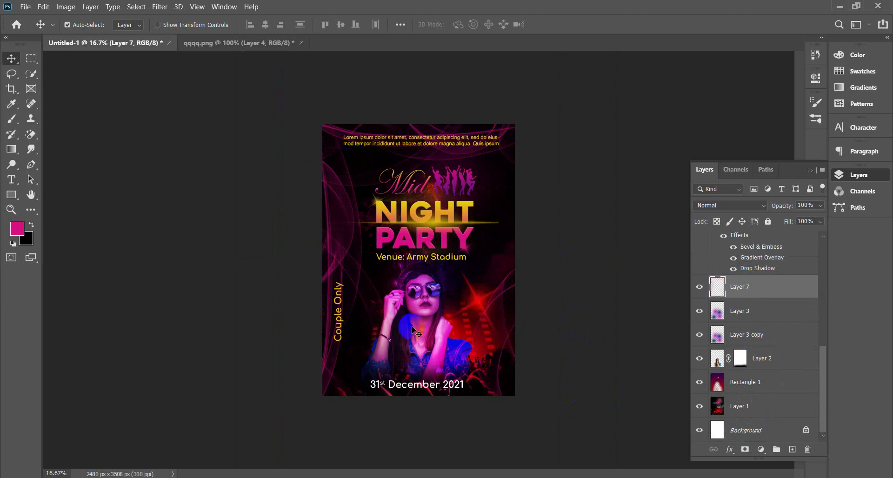
pyautogui.click(31, 134)
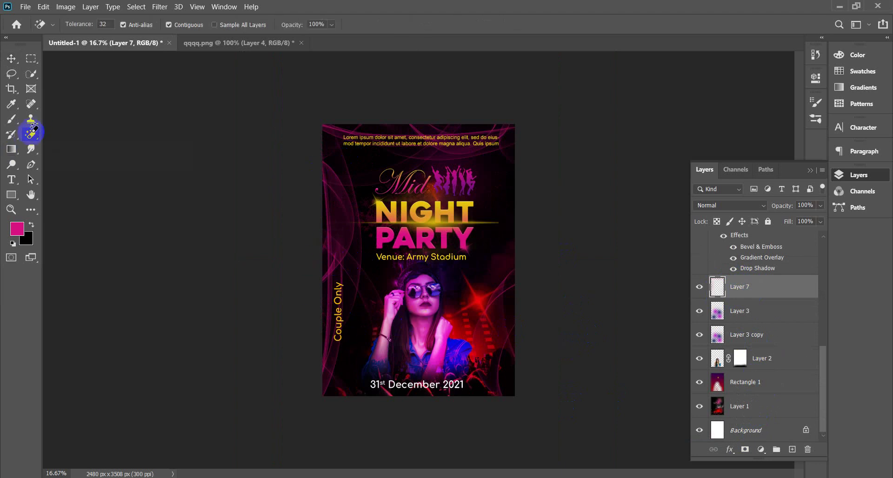
pyautogui.rightClick(31, 135)
pyautogui.click(74, 129)
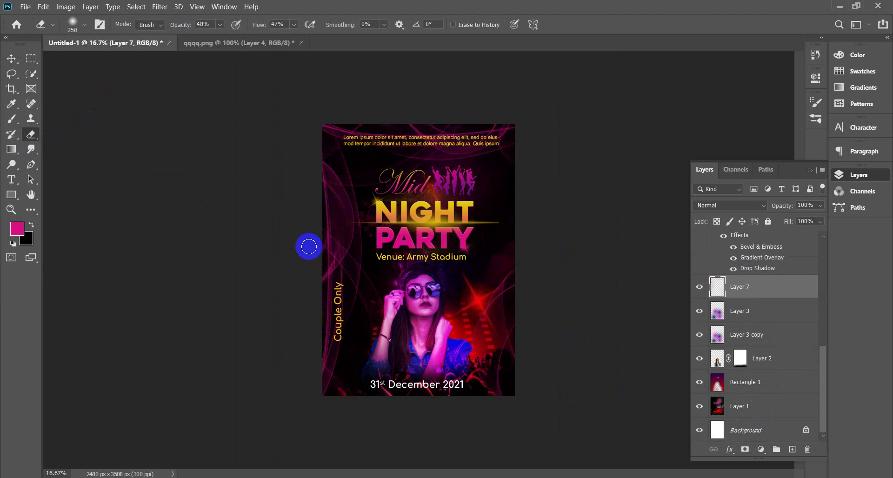
pyautogui.press(']')
pyautogui.press(']')
pyautogui.press(']')
pyautogui.press(']')
pyautogui.press(']')
pyautogui.press(']')
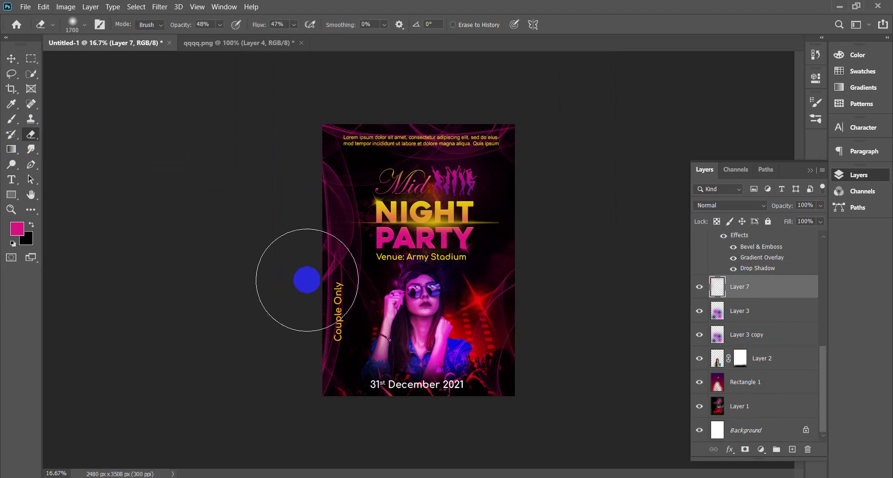
pyautogui.moveTo(304, 361)
pyautogui.mouseDown()
pyautogui.moveTo(327, 285)
pyautogui.moveTo(305, 349)
pyautogui.moveTo(306, 291)
pyautogui.moveTo(299, 337)
pyautogui.moveTo(306, 354)
pyautogui.moveTo(319, 309)
pyautogui.moveTo(382, 241)
pyautogui.moveTo(369, 218)
pyautogui.moveTo(313, 240)
pyautogui.moveTo(293, 180)
pyautogui.moveTo(317, 177)
pyautogui.moveTo(326, 136)
pyautogui.moveTo(354, 164)
pyautogui.moveTo(298, 121)
pyautogui.moveTo(325, 157)
pyautogui.moveTo(312, 138)
pyautogui.moveTo(345, 168)
pyautogui.moveTo(275, 102)
pyautogui.moveTo(320, 157)
pyautogui.moveTo(348, 165)
pyautogui.moveTo(379, 198)
pyautogui.moveTo(333, 145)
pyautogui.moveTo(337, 164)
pyautogui.moveTo(343, 148)
pyautogui.moveTo(350, 158)
pyautogui.moveTo(336, 161)
pyautogui.moveTo(338, 187)
pyautogui.moveTo(389, 248)
pyautogui.moveTo(421, 359)
pyautogui.moveTo(435, 348)
pyautogui.moveTo(446, 312)
pyautogui.moveTo(407, 366)
pyautogui.moveTo(471, 411)
pyautogui.moveTo(467, 371)
pyautogui.moveTo(486, 416)
pyautogui.moveTo(482, 430)
pyautogui.moveTo(476, 403)
pyautogui.moveTo(539, 434)
pyautogui.moveTo(607, 390)
pyautogui.moveTo(551, 399)
pyautogui.moveTo(650, 415)
pyautogui.moveTo(577, 335)
pyautogui.moveTo(508, 392)
pyautogui.moveTo(498, 353)
pyautogui.moveTo(500, 398)
pyautogui.moveTo(531, 444)
pyautogui.moveTo(553, 441)
pyautogui.moveTo(515, 384)
pyautogui.moveTo(521, 398)
pyautogui.moveTo(526, 387)
pyautogui.moveTo(512, 410)
pyautogui.moveTo(393, 409)
pyautogui.moveTo(362, 460)
pyautogui.moveTo(363, 439)
pyautogui.moveTo(563, 365)
pyautogui.moveTo(305, 182)
pyautogui.moveTo(307, 197)
pyautogui.moveTo(217, 262)
pyautogui.moveTo(537, 214)
pyautogui.moveTo(529, 163)
pyautogui.moveTo(549, 154)
pyautogui.moveTo(539, 128)
pyautogui.moveTo(561, 187)
pyautogui.moveTo(565, 179)
pyautogui.moveTo(395, 88)
pyautogui.moveTo(727, 209)
pyautogui.moveTo(127, 267)
pyautogui.mouseUp()
pyautogui.press('[')
pyautogui.press('[')
pyautogui.press('[')
pyautogui.press('[')
pyautogui.press('[')
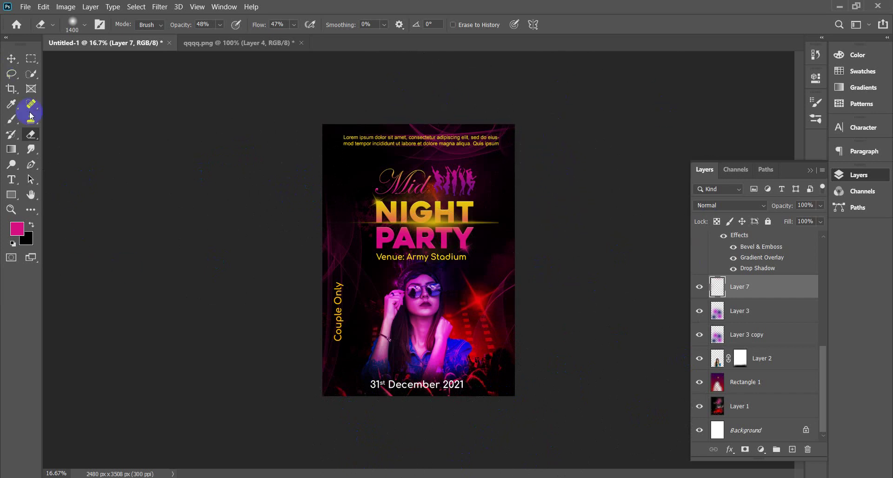
pyautogui.click(11, 59)
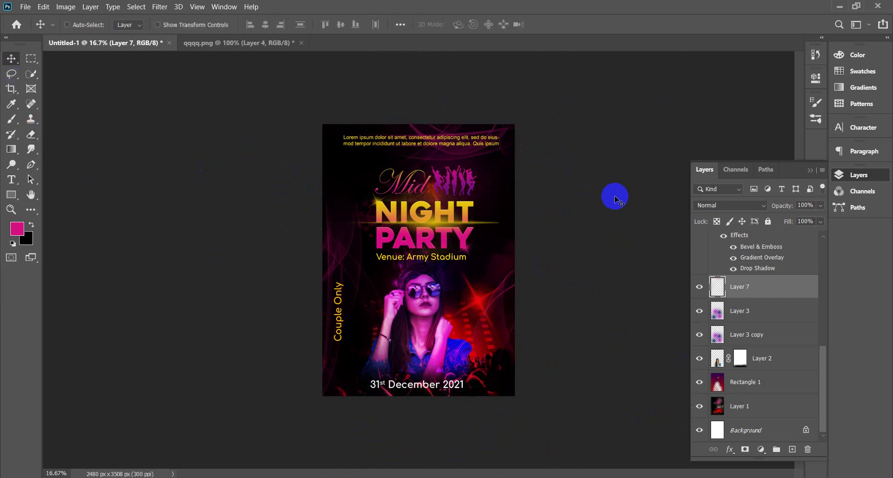
pyautogui.hotkey('ctrl', '+')
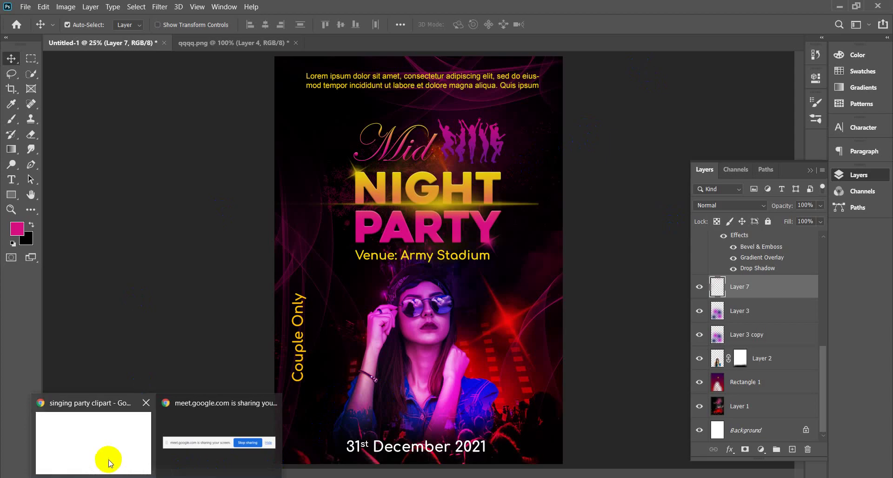
# - Switch to the Google Meet call in Chrome to check it, and return to the poster in Photoshop
pyautogui.click(108, 459)
pyautogui.click(60, 9)
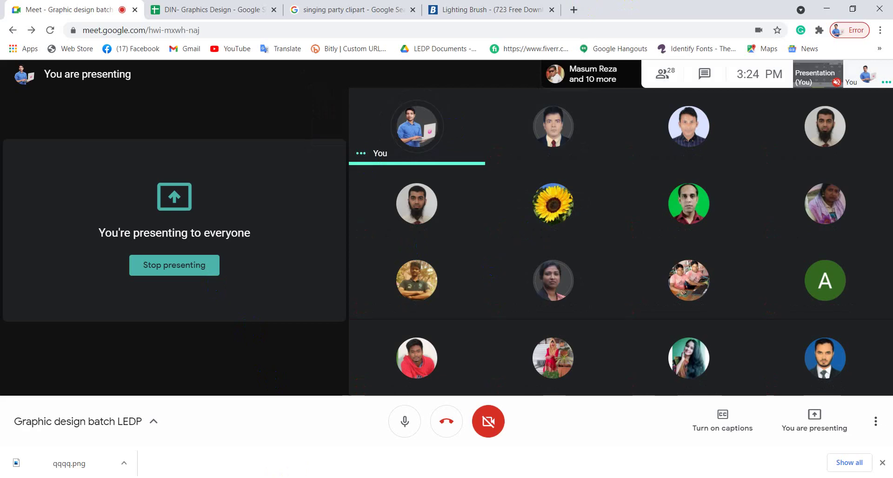
pyautogui.hotkey('alt', 'Tab')
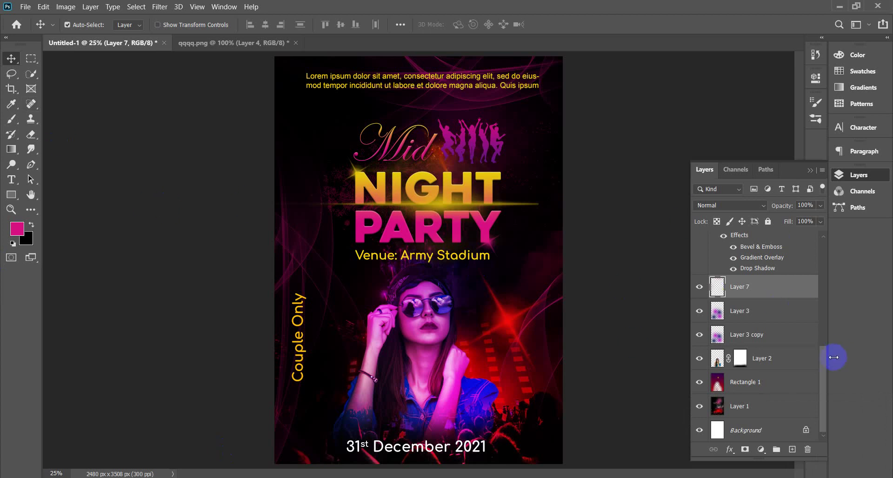
pyautogui.scroll(5, 779, 366)
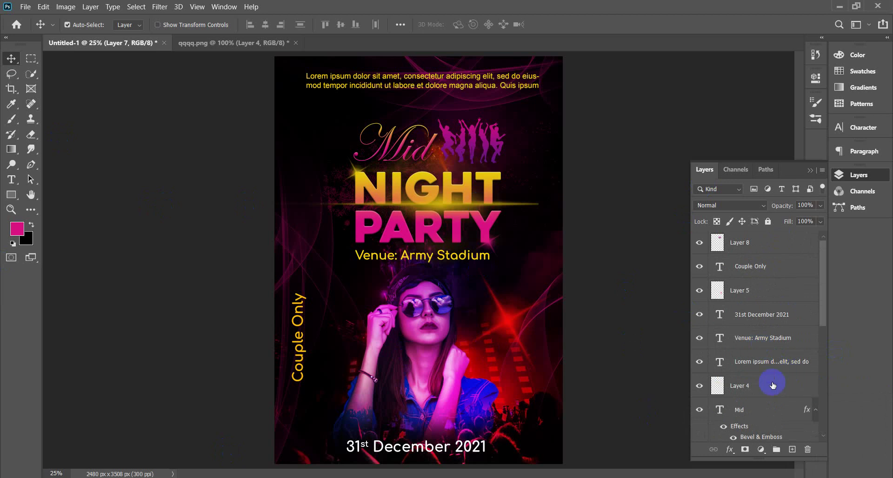
pyautogui.scroll(-5, 763, 372)
pyautogui.scroll(-3, 757, 370)
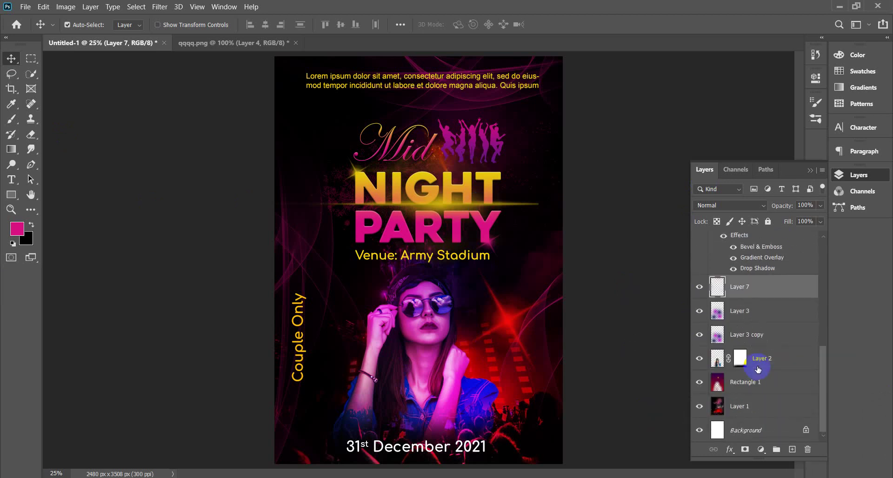
pyautogui.scroll(8, 759, 369)
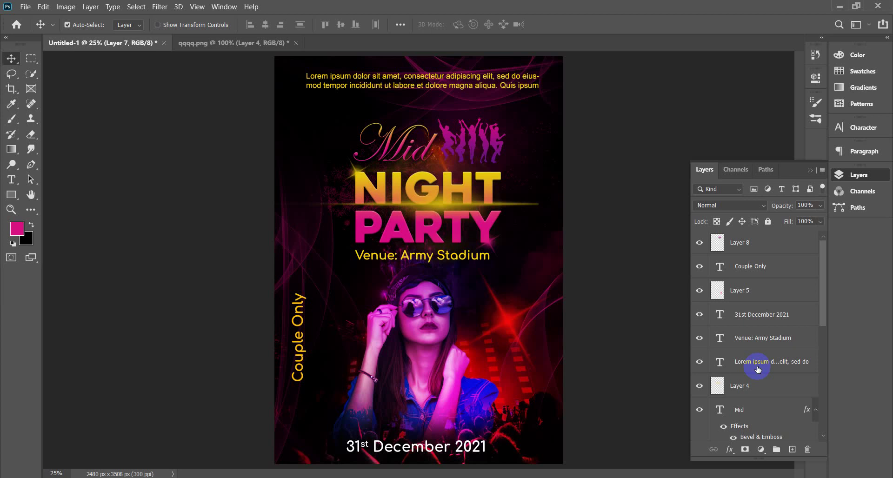
# - Recolor the whole Venue: Army Stadium text line with magenta #d70f81
pyautogui.click(11, 179)
pyautogui.click(356, 257)
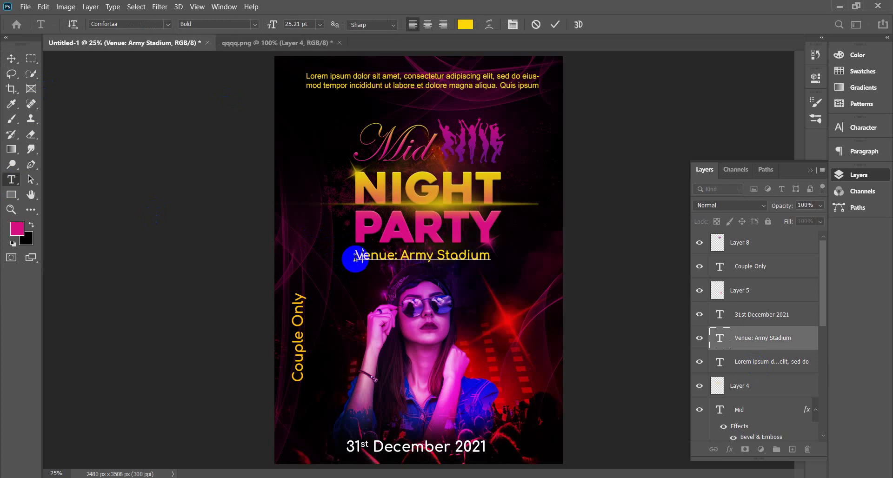
pyautogui.moveTo(355, 257); pyautogui.dragTo(510, 261)
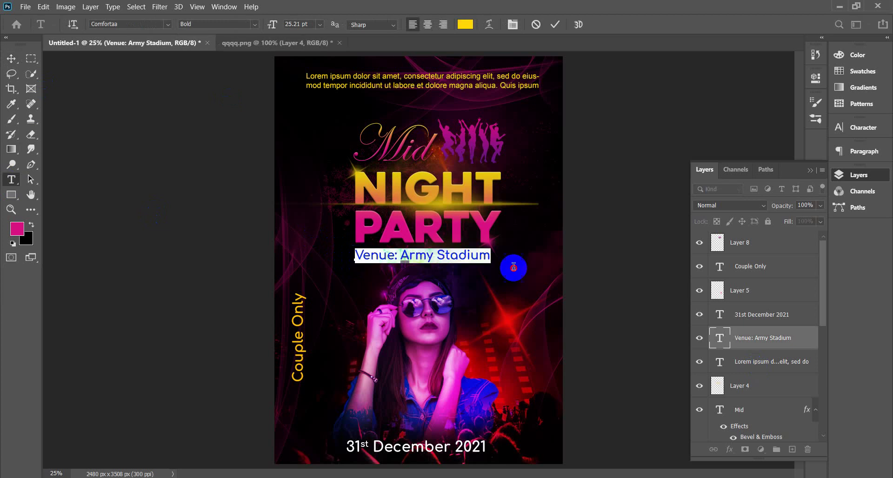
pyautogui.click(20, 233)
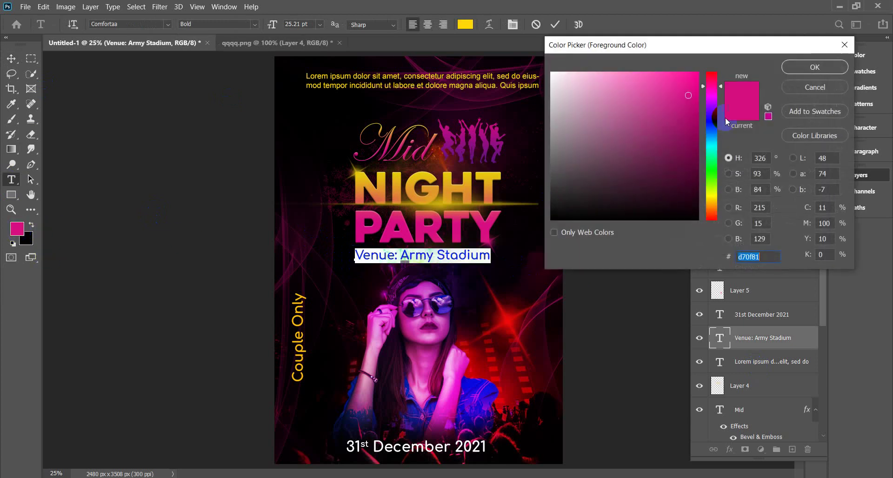
pyautogui.click(828, 69)
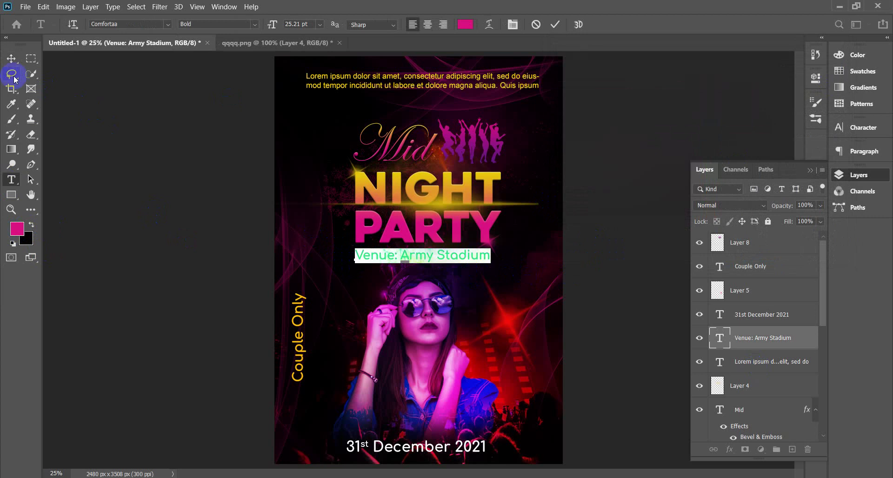
pyautogui.click(11, 59)
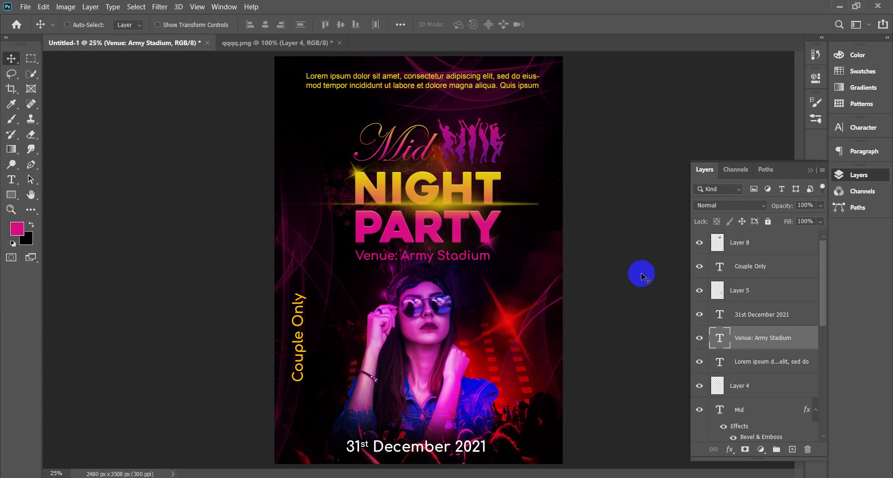
pyautogui.hotkey('ctrl', '-')
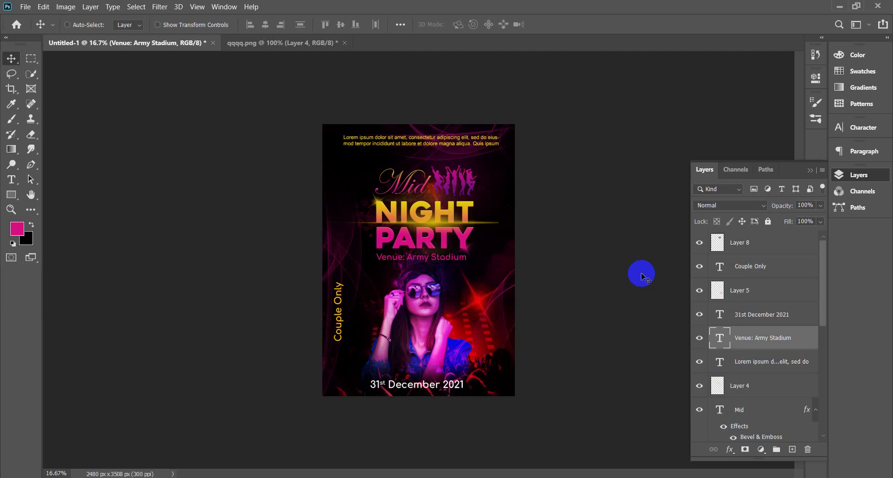
pyautogui.hotkey('ctrl', '+')
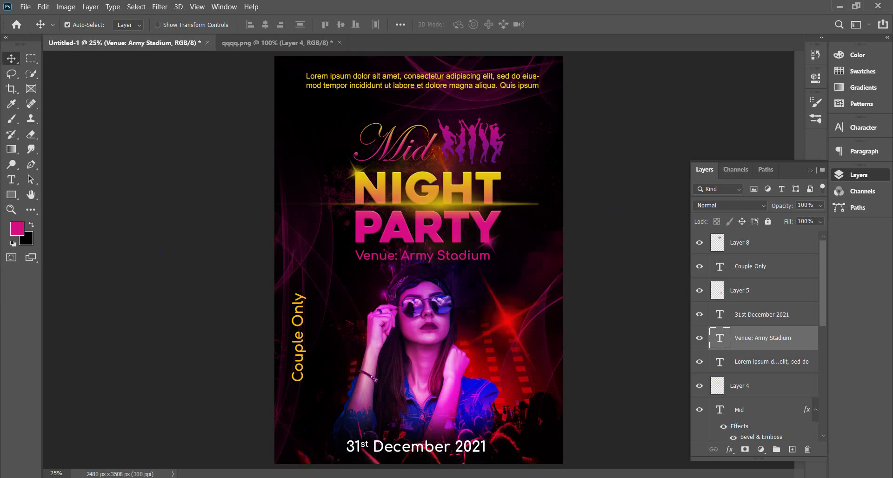
# - Open brusheezy.com in Chrome and look through its popular new Photoshop brush graphics
pyautogui.hotkey('alt', 'Tab')
pyautogui.click(431, 10)
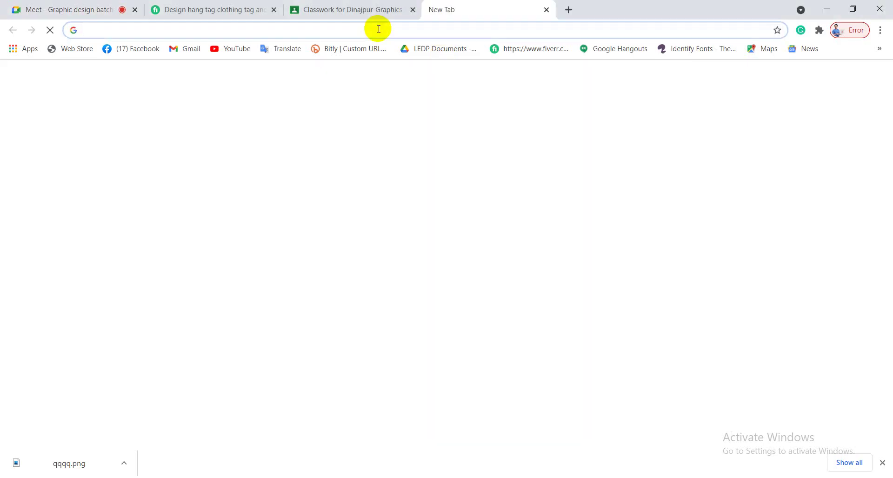
pyautogui.click(365, 30)
pyautogui.write('brusheezy.com')
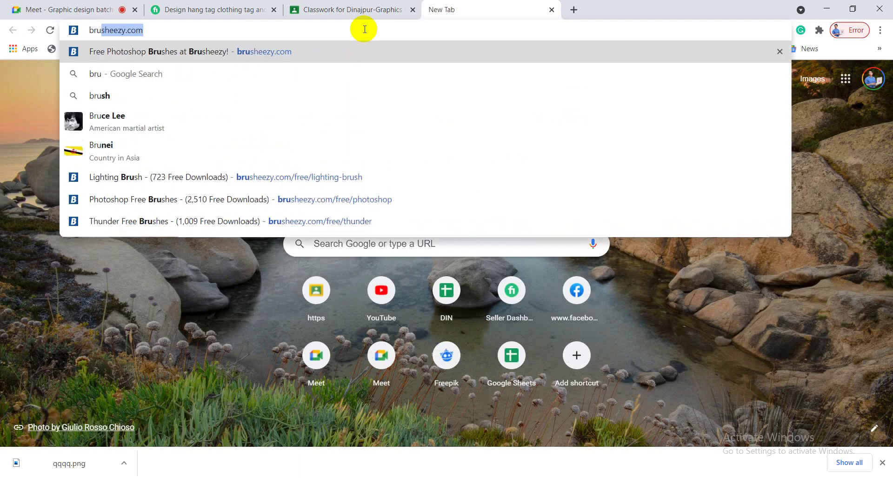
pyautogui.press('Return')
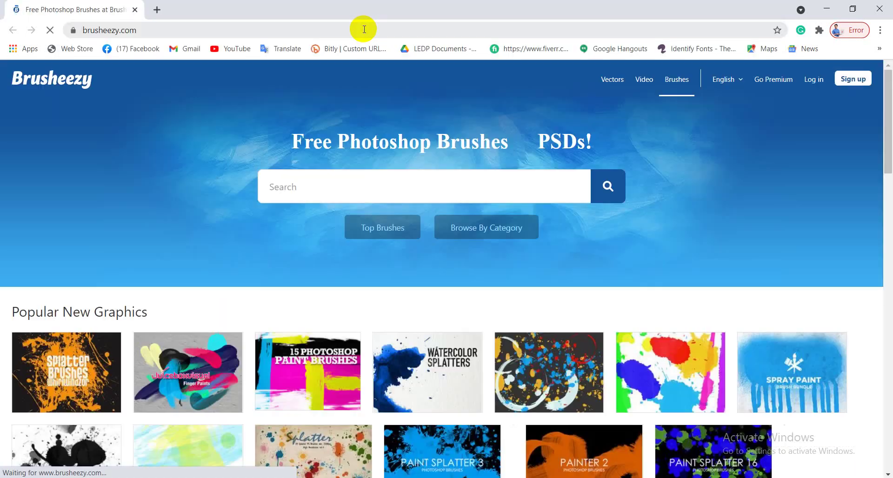
pyautogui.scroll(-3, 297, 325)
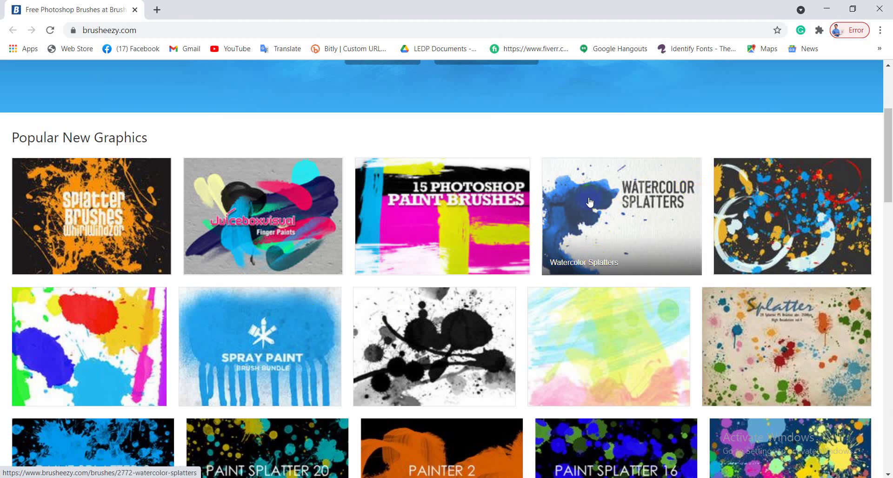
pyautogui.scroll(-2, 84, 363)
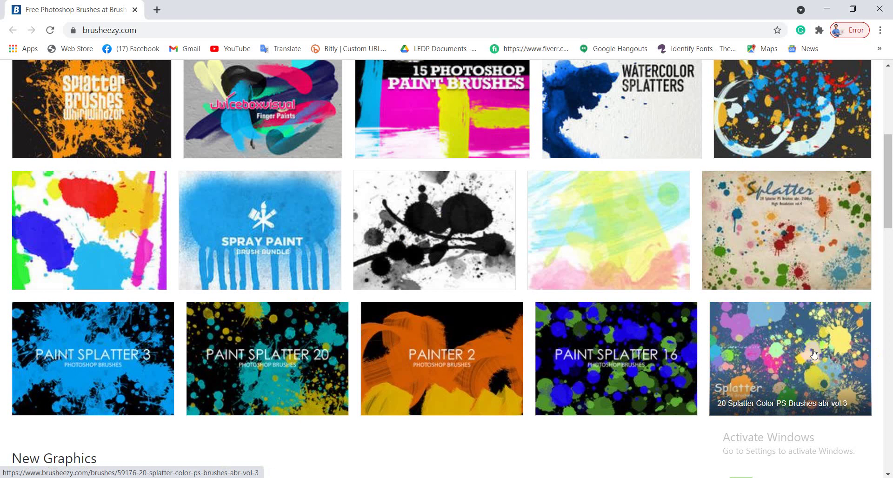
pyautogui.click(123, 153)
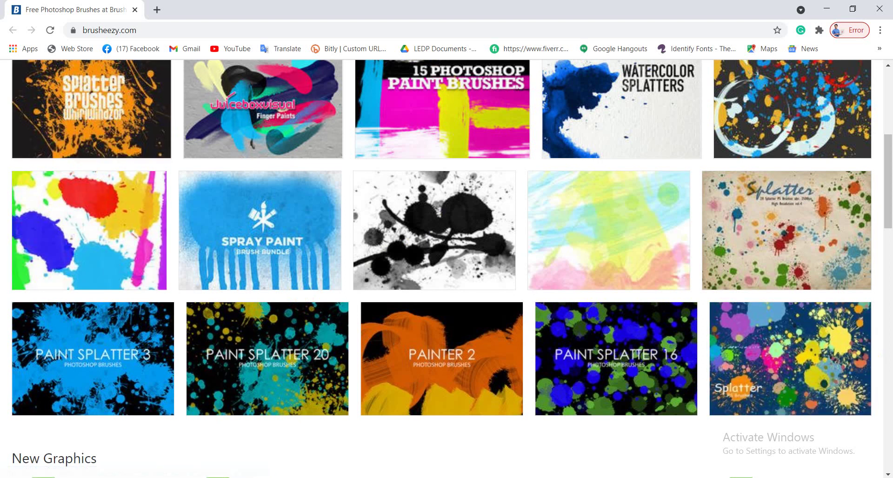
# - Close the Brusheezy browser window and the Microsoft Edge window
pyautogui.click(95, 449)
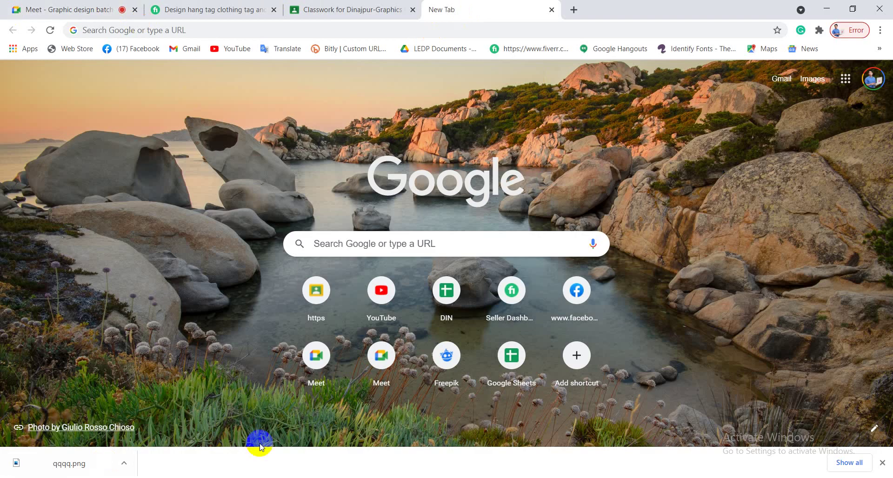
pyautogui.hotkey('alt', 'Tab')
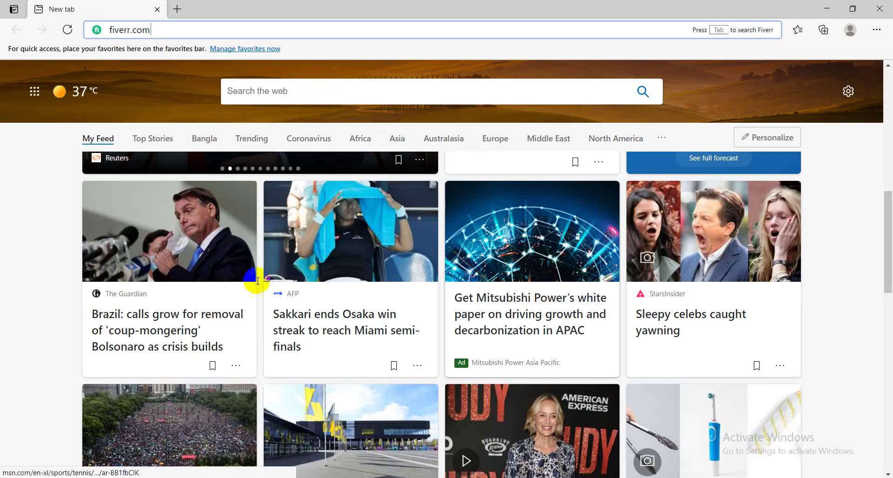
pyautogui.click(96, 433)
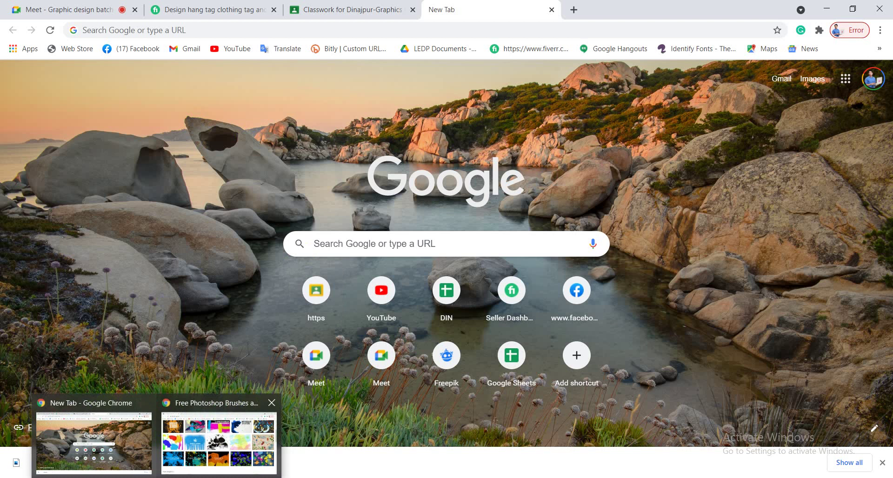
pyautogui.click(219, 442)
pyautogui.click(887, 4)
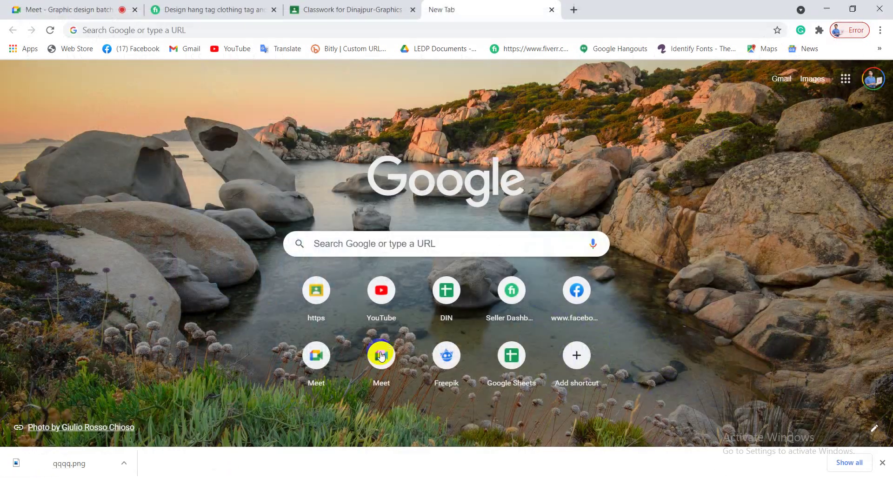
pyautogui.click(887, 5)
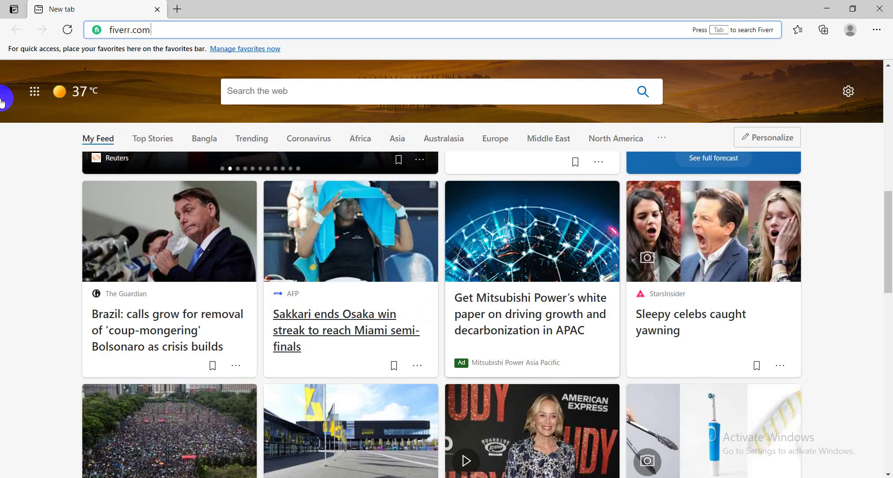
pyautogui.click(880, 8)
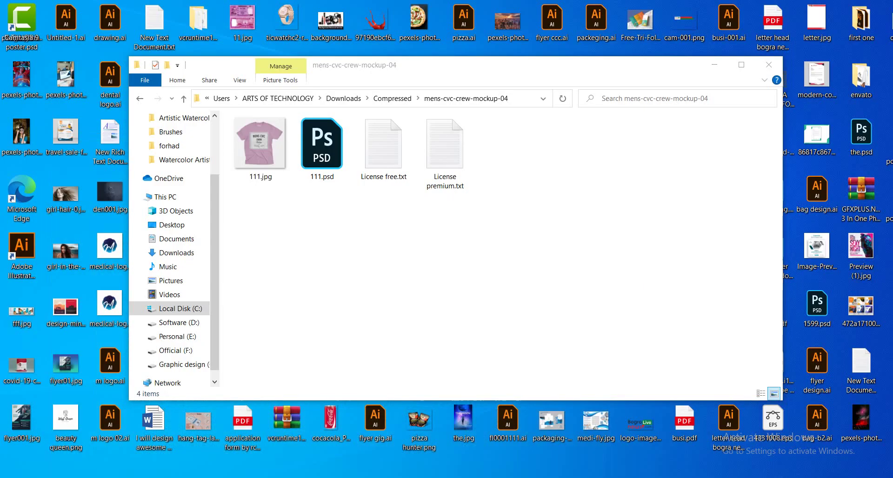
pyautogui.rightClick(186, 477)
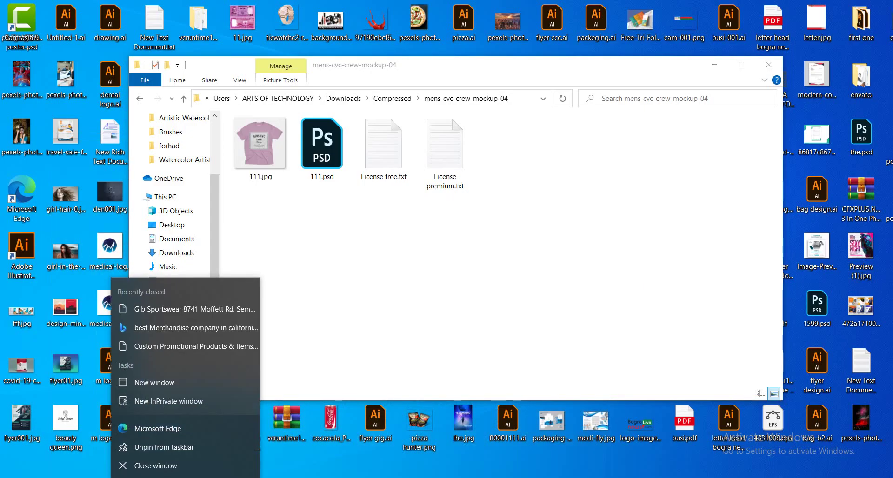
pyautogui.click(170, 465)
# - Switch to the Google Meet call in Chrome and start presenting the entire screen to the participants
pyautogui.click(231, 473)
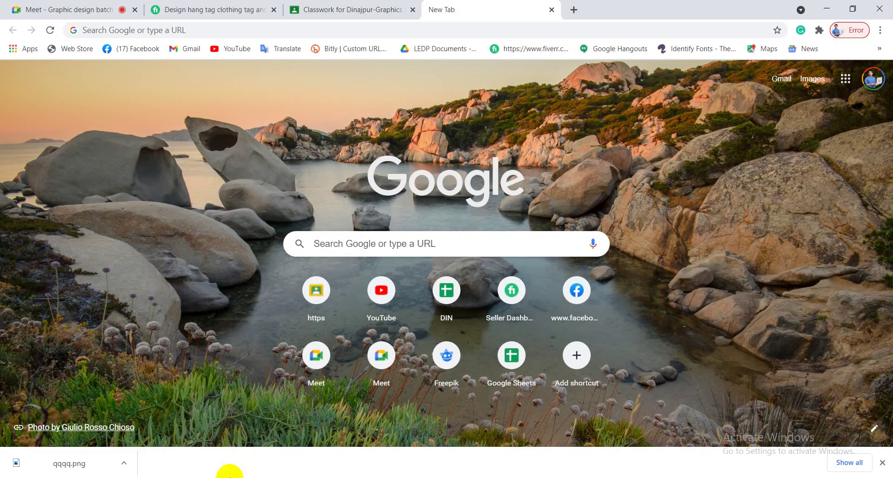
pyautogui.click(70, 12)
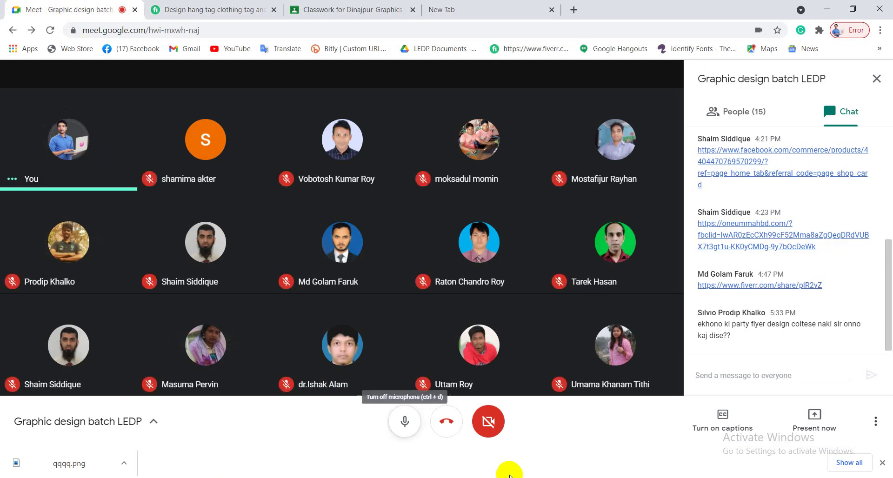
pyautogui.click(828, 435)
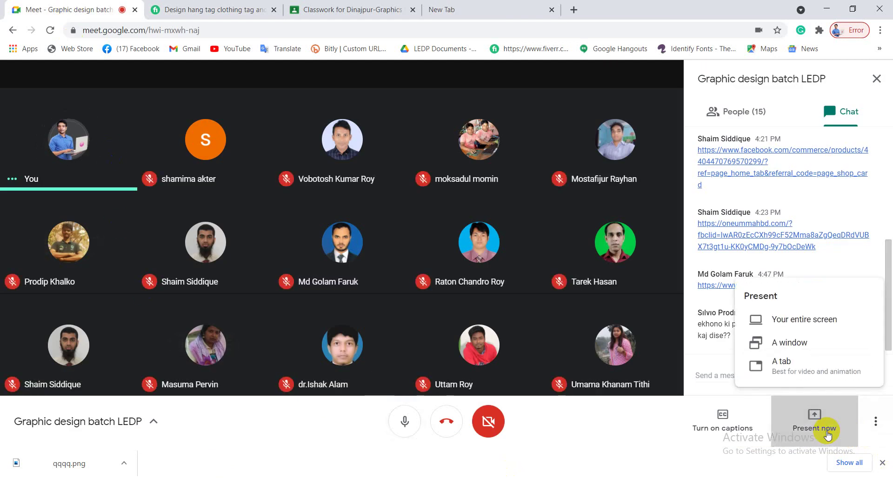
pyautogui.click(786, 320)
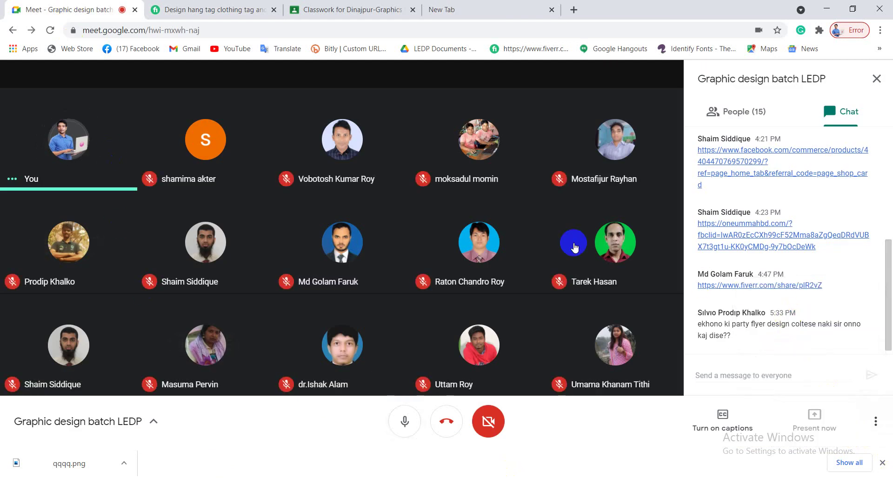
pyautogui.click(290, 200)
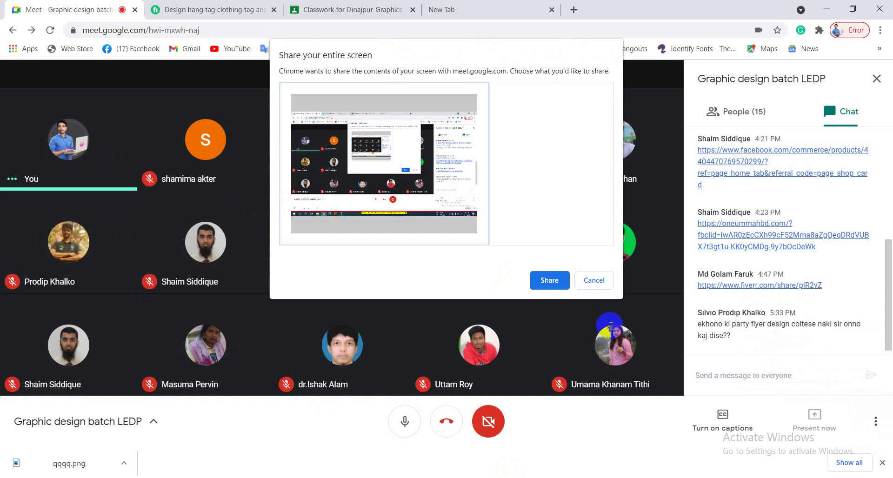
pyautogui.click(548, 280)
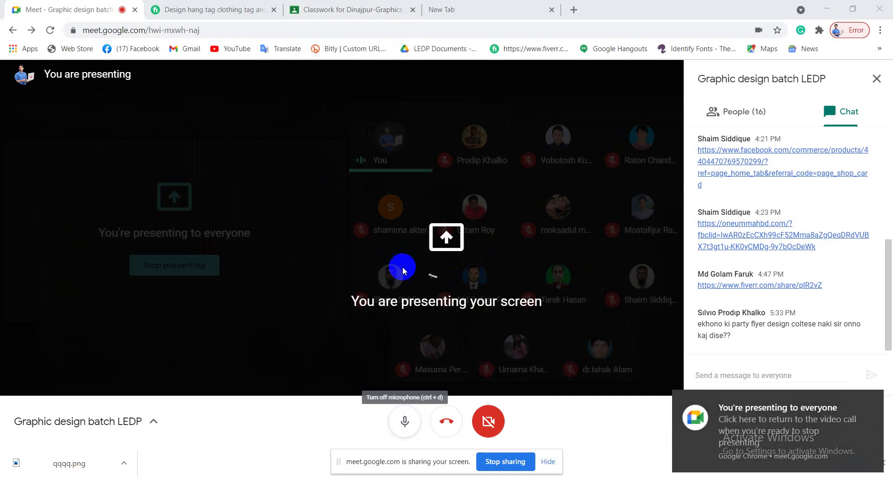
# - Open brusheezy.com in the empty Chrome tab, check the Google Meet call, and return to the Brusheezy page
pyautogui.click(447, 9)
pyautogui.click(208, 38)
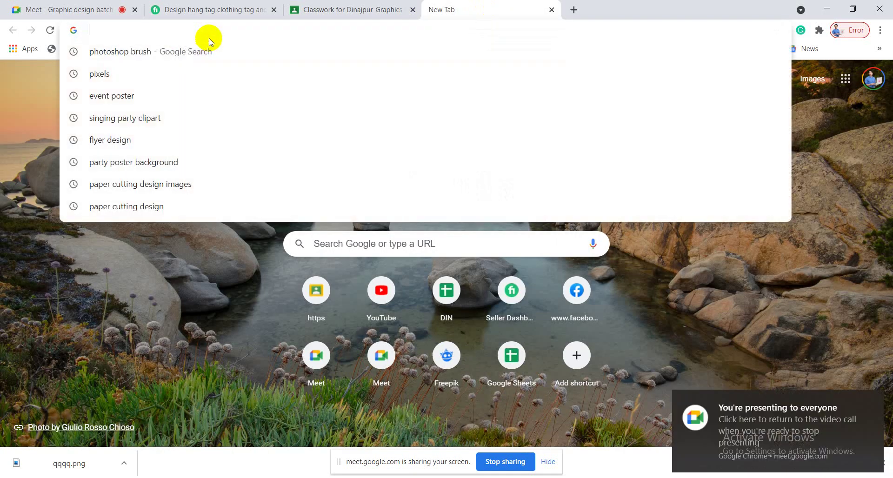
pyautogui.write('b')
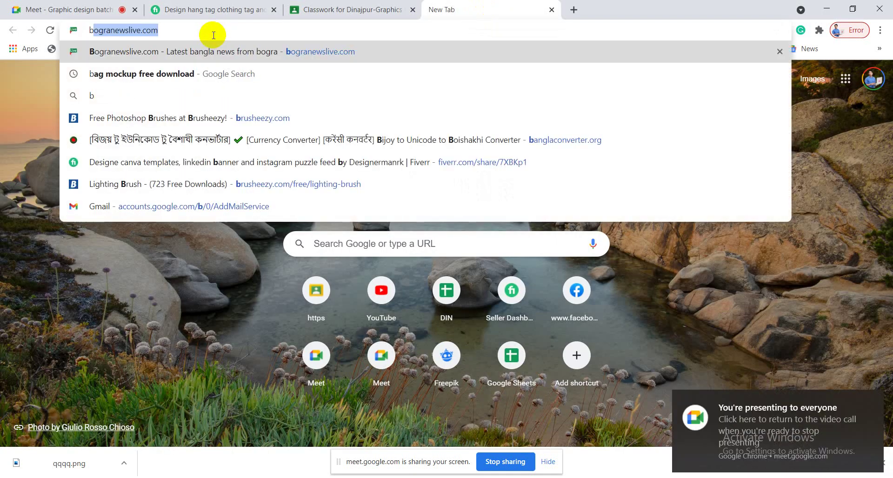
pyautogui.write('ru')
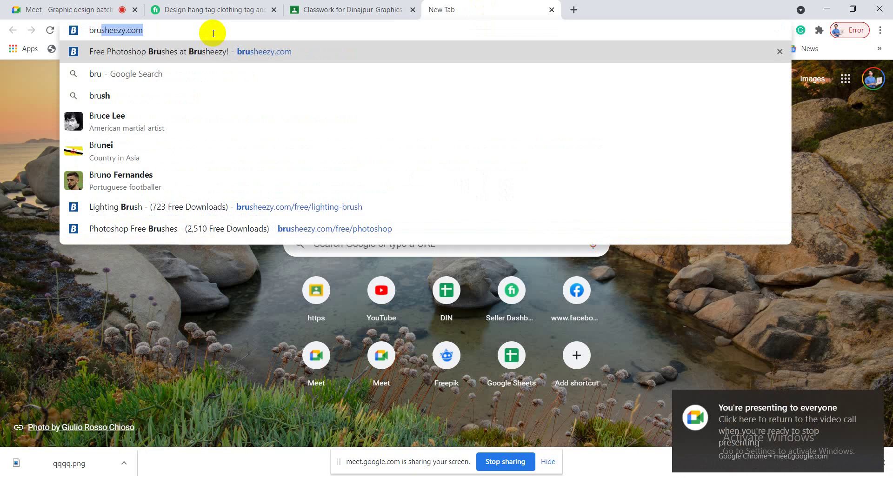
pyautogui.press('Return')
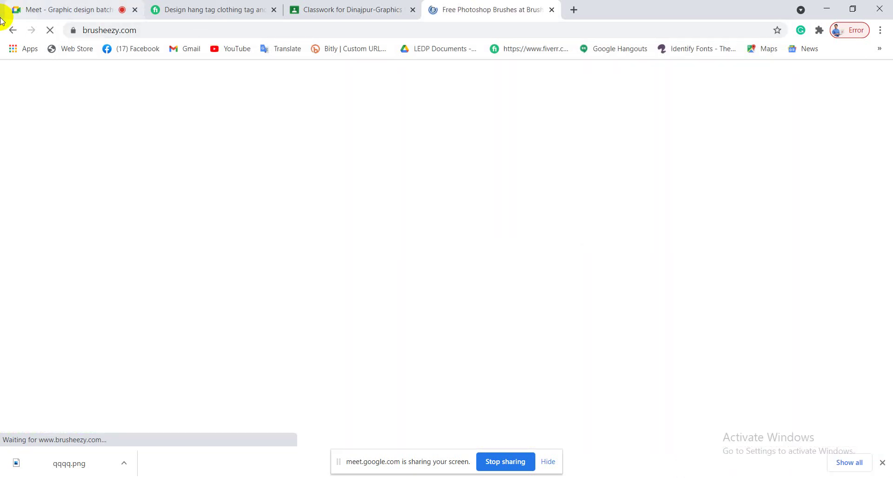
pyautogui.click(71, 9)
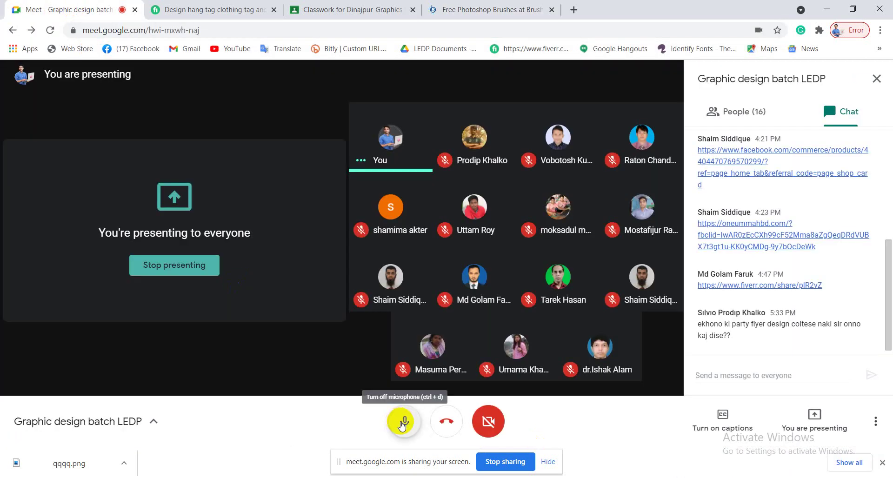
pyautogui.click(497, 9)
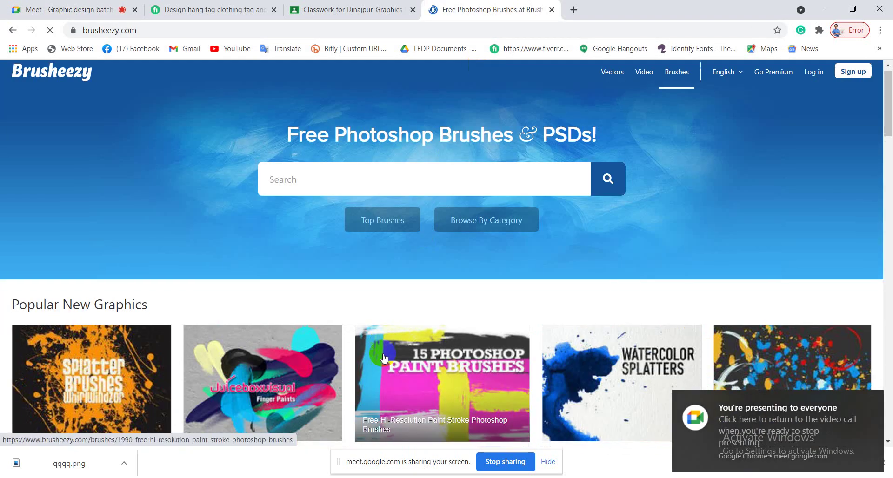
# - Look through the Popular New Graphics, New Graphics and Team Favorites sections of the Brusheezy homepage
pyautogui.scroll(-15, 384, 357)
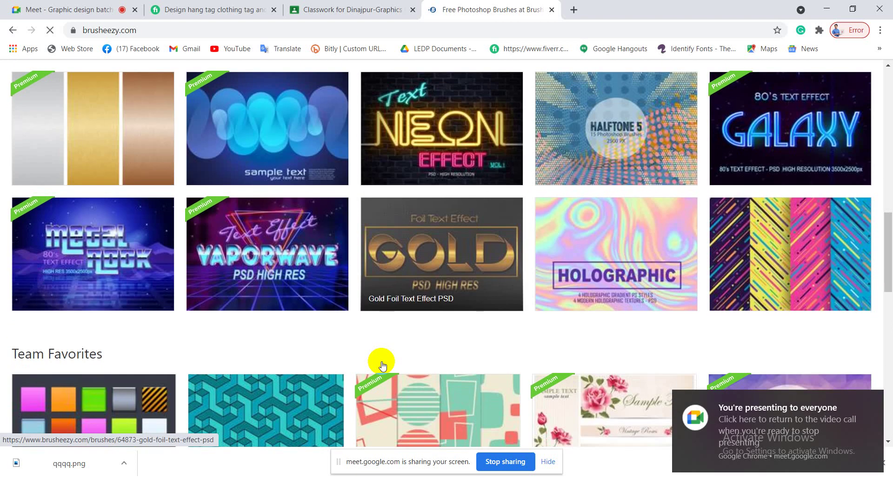
pyautogui.scroll(-3, 381, 361)
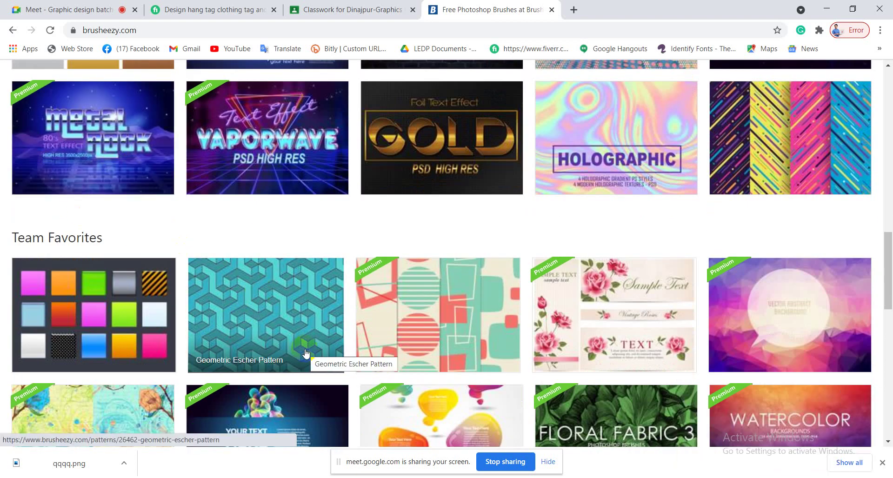
pyautogui.scroll(-1, 305, 354)
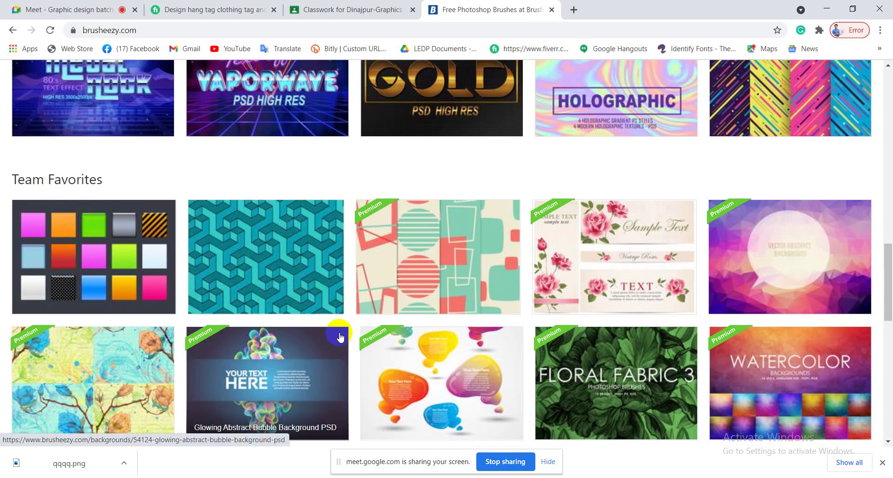
pyautogui.scroll(-2, 340, 336)
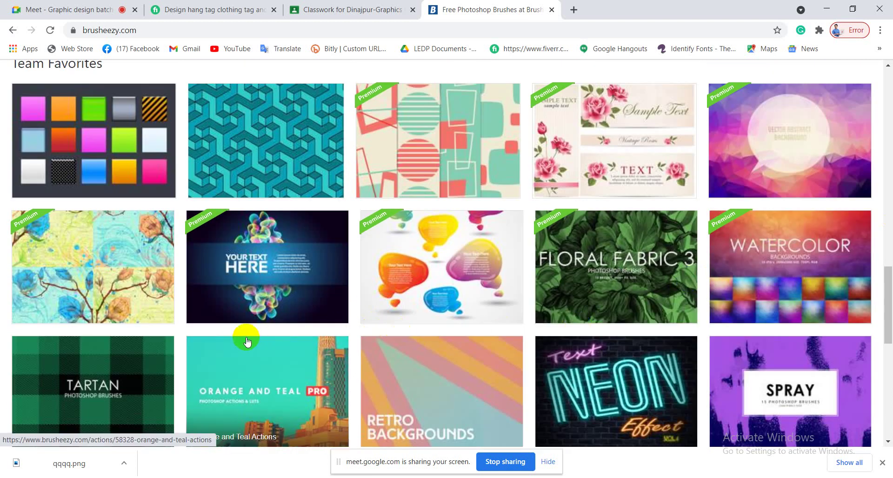
pyautogui.scroll(-3, 246, 342)
pyautogui.scroll(6, 247, 341)
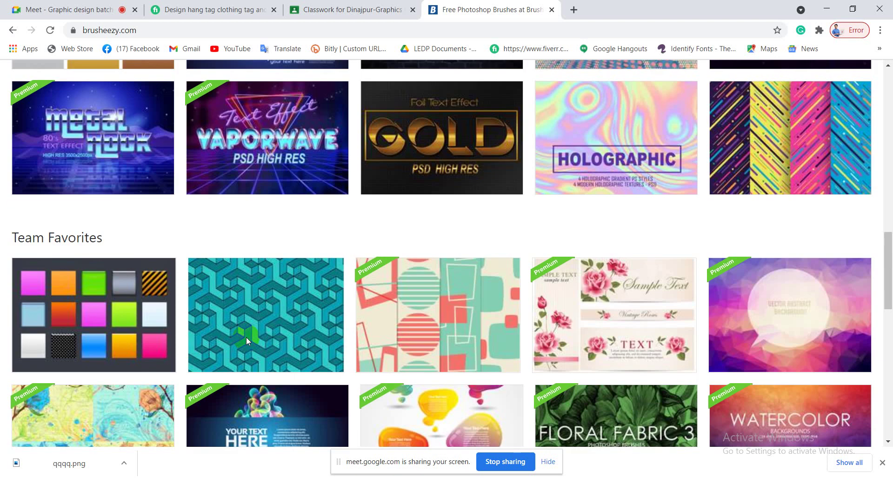
pyautogui.scroll(2, 249, 340)
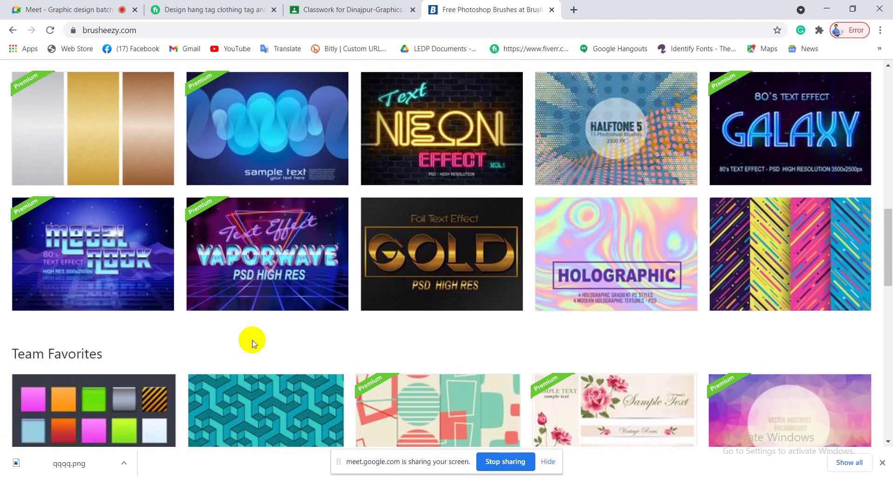
pyautogui.scroll(5, 289, 317)
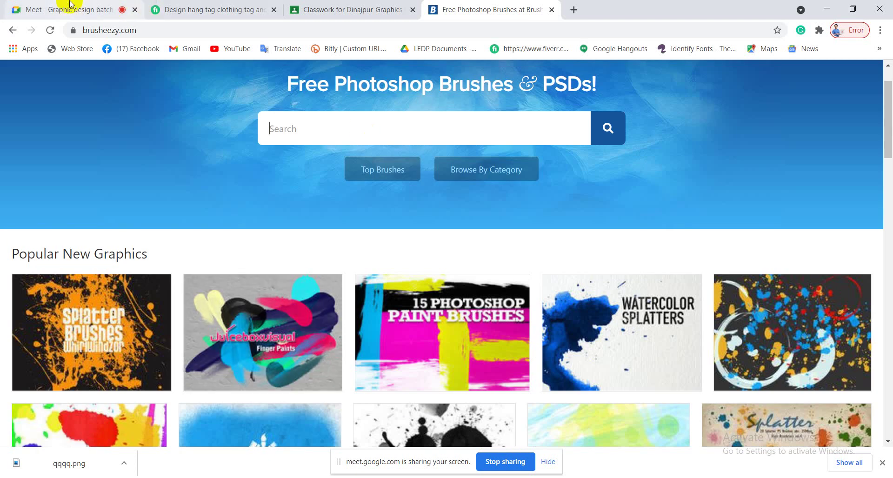
pyautogui.scroll(-5, 400, 349)
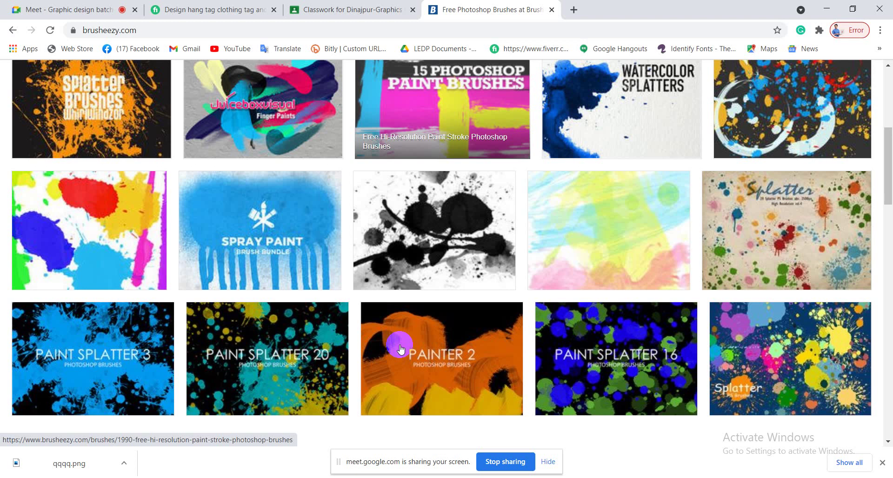
pyautogui.scroll(-3, 400, 349)
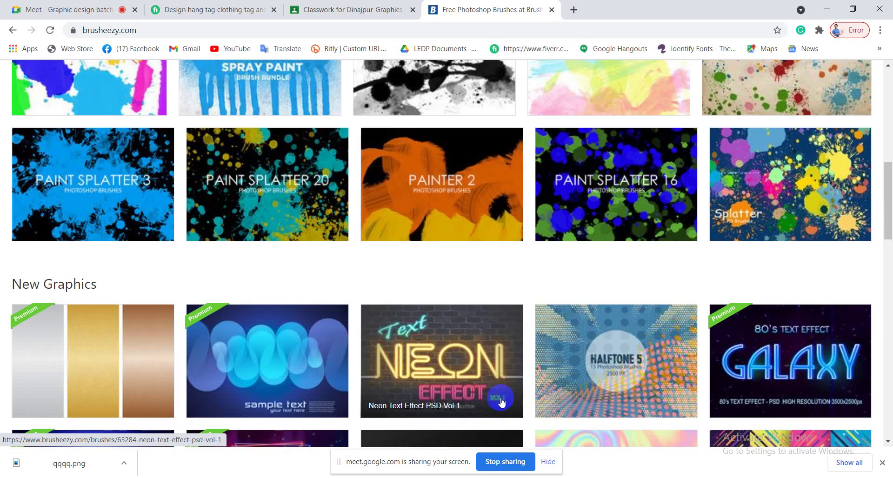
pyautogui.scroll(-5, 509, 402)
# - Mute the microphone in the Google Meet call, and turn it back on
pyautogui.click(87, 9)
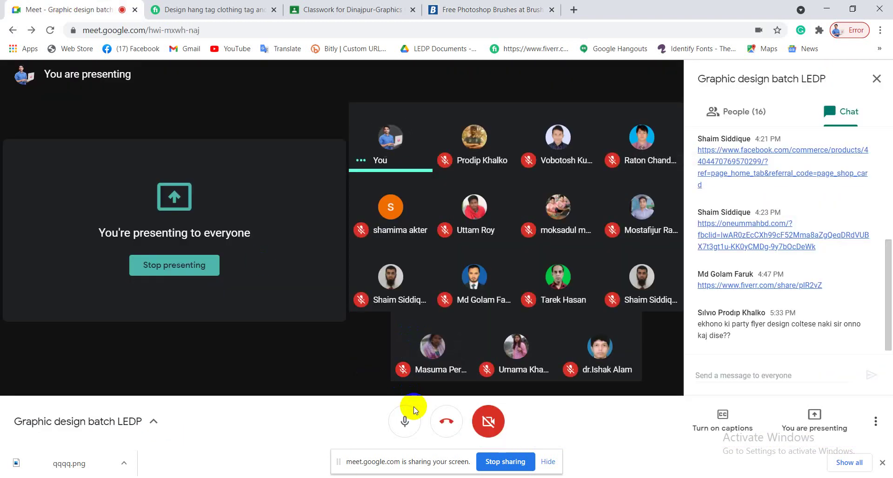
pyautogui.click(409, 419)
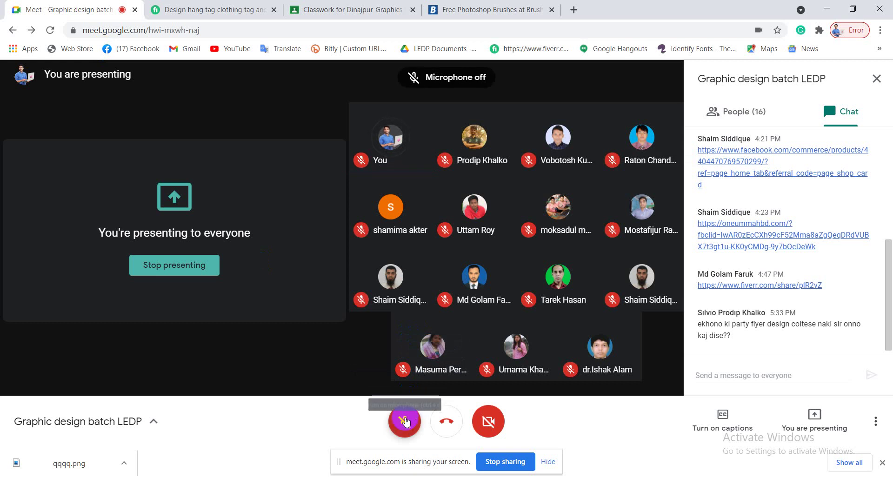
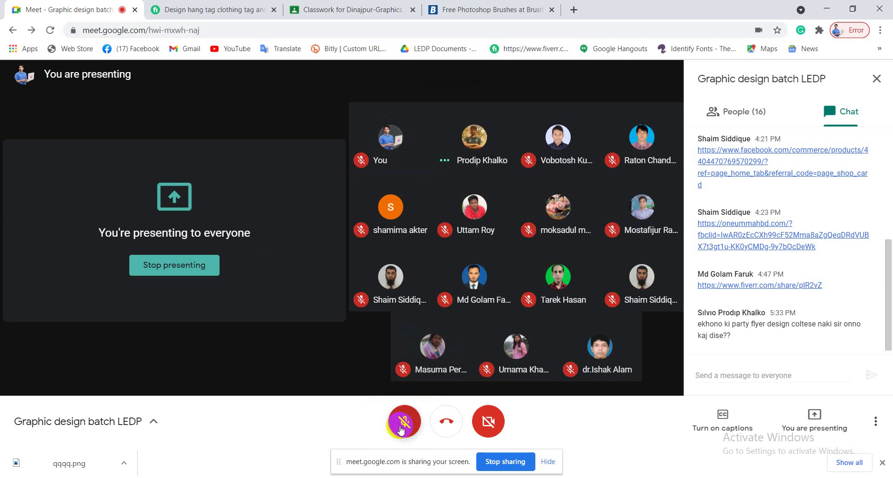
pyautogui.click(406, 416)
# - Return to the Brusheezy homepage and open its Top Brushes collection
pyautogui.click(456, 5)
pyautogui.scroll(10, 489, 263)
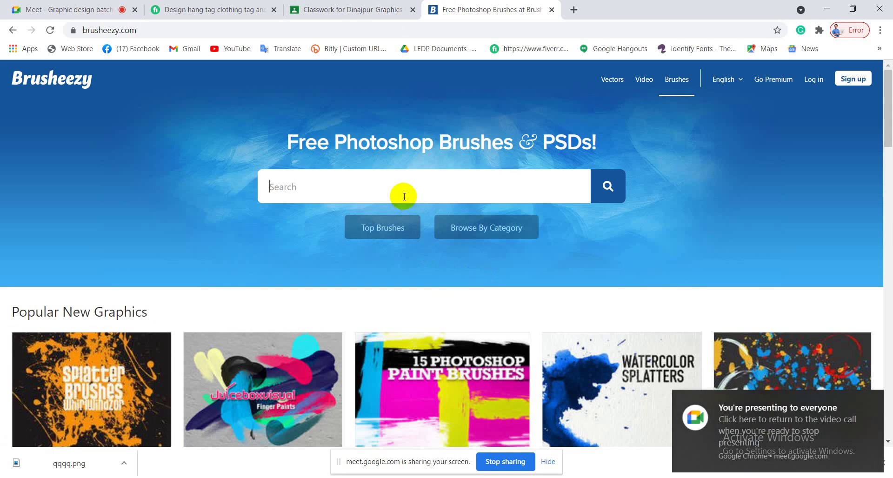
pyautogui.click(381, 230)
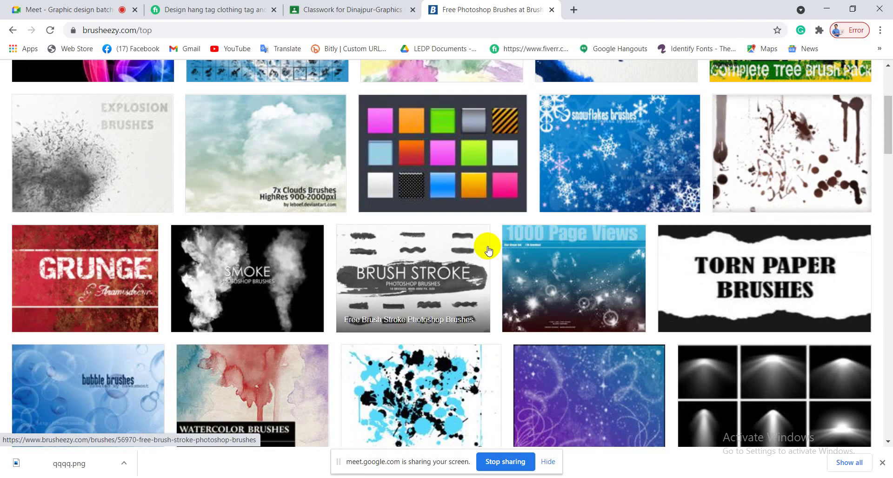
# - Examine the brush sets on the first page of Top Brushes, down to the page navigation and back up
pyautogui.scroll(-4, 533, 328)
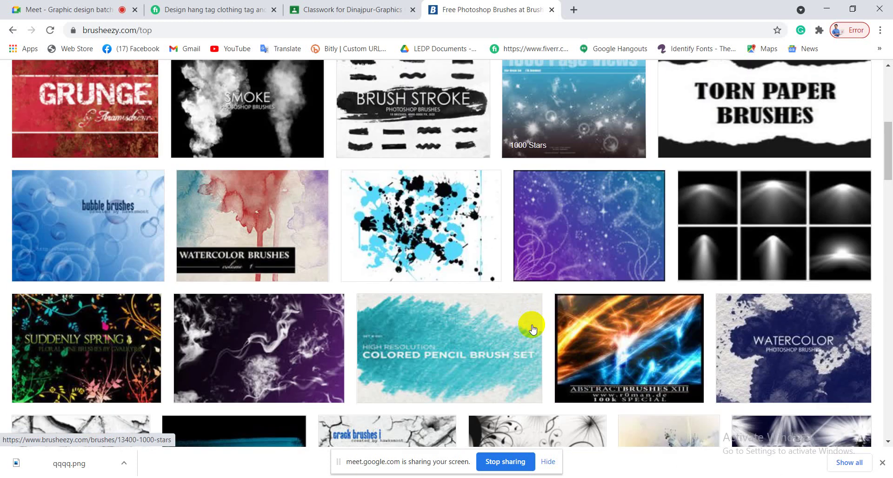
pyautogui.scroll(-5, 257, 262)
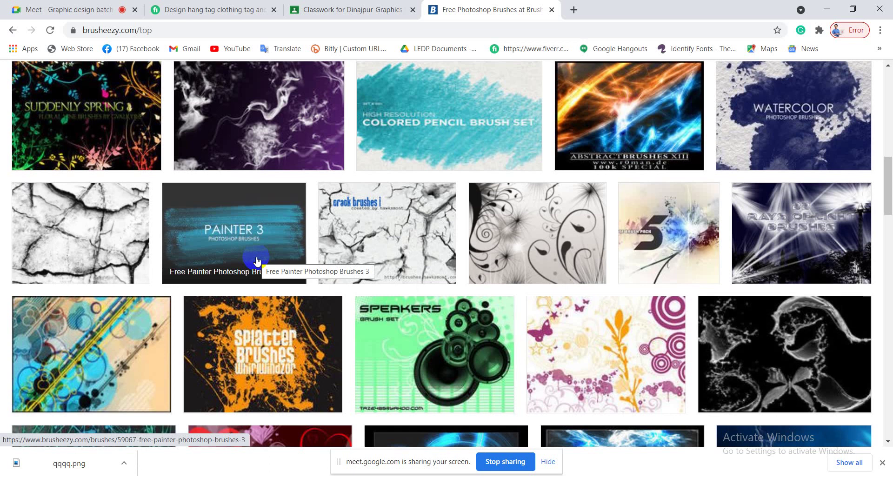
pyautogui.scroll(-6, 256, 261)
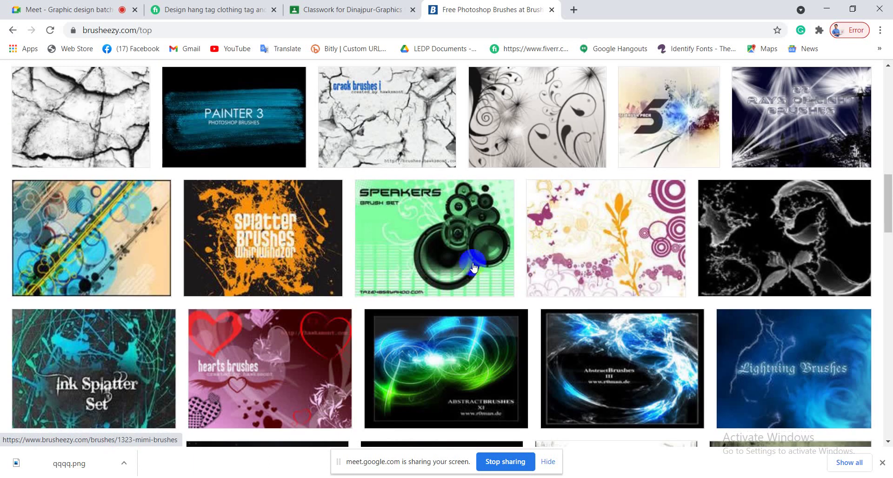
pyautogui.scroll(-5, 305, 251)
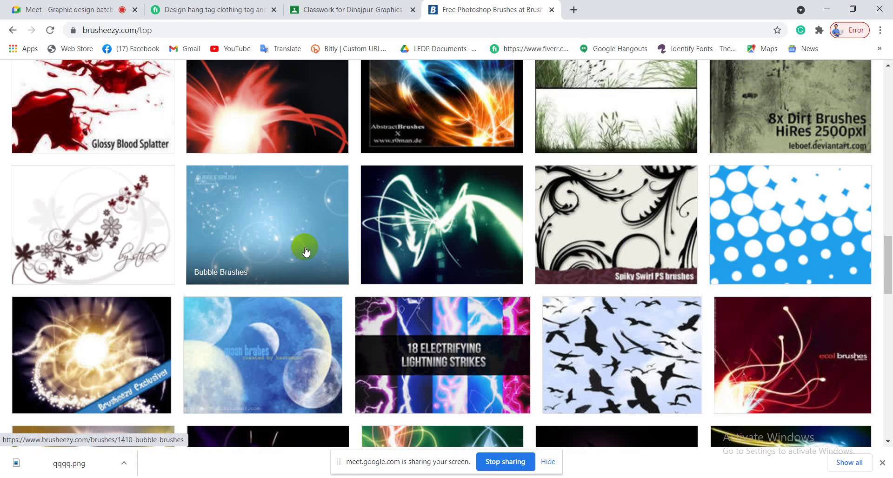
pyautogui.scroll(-4, 281, 311)
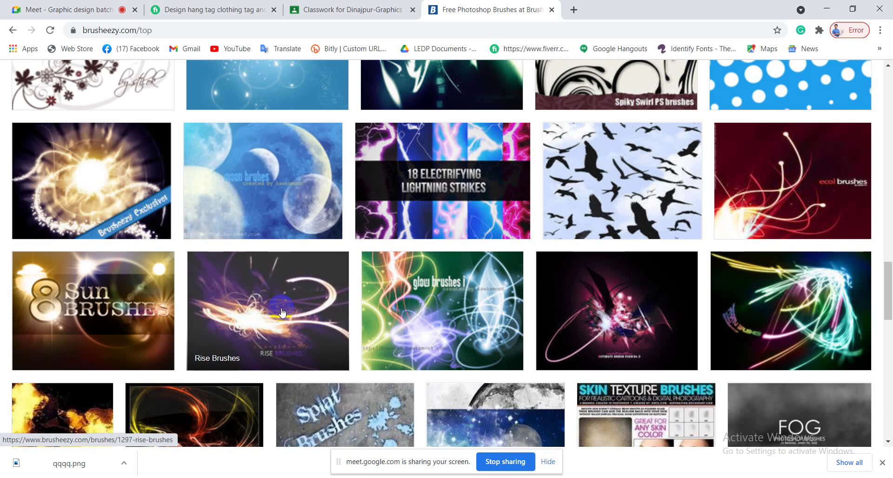
pyautogui.scroll(-4, 281, 311)
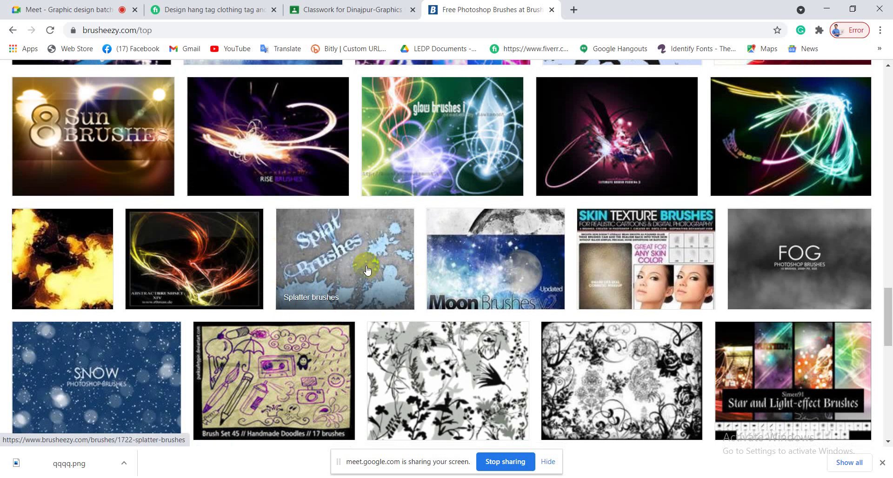
pyautogui.scroll(-3, 367, 269)
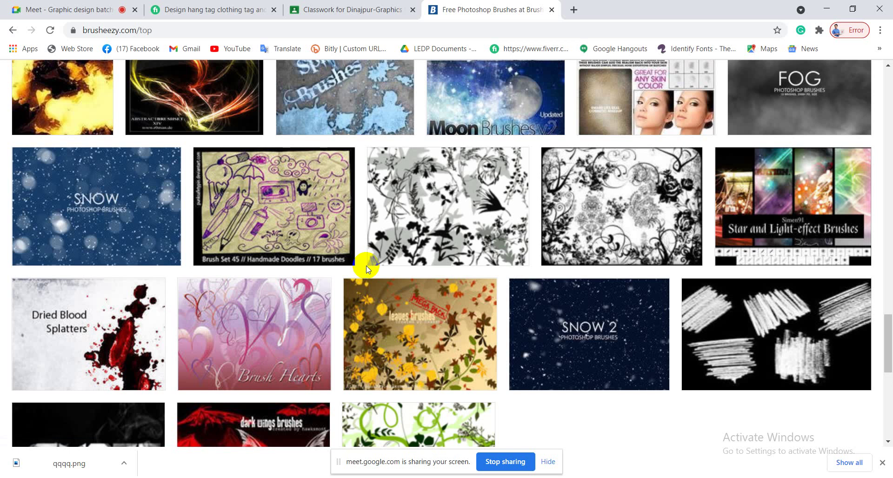
pyautogui.scroll(-5, 351, 319)
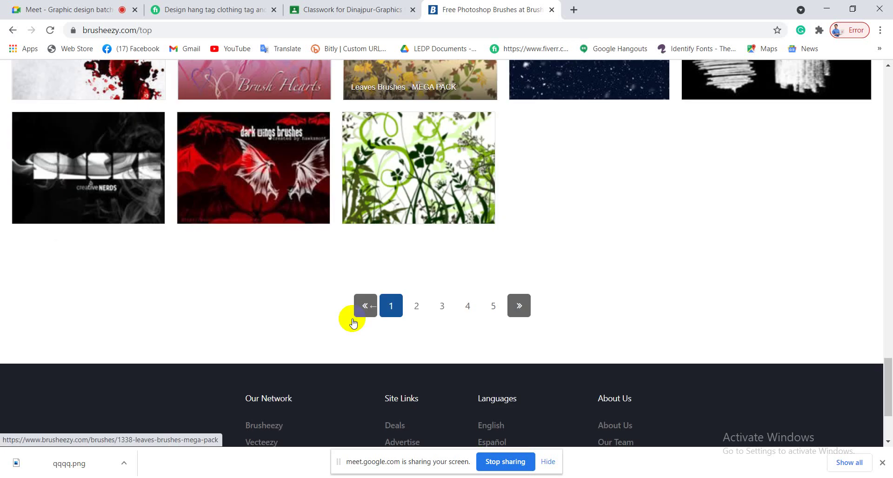
pyautogui.scroll(7, 354, 321)
pyautogui.scroll(7, 353, 320)
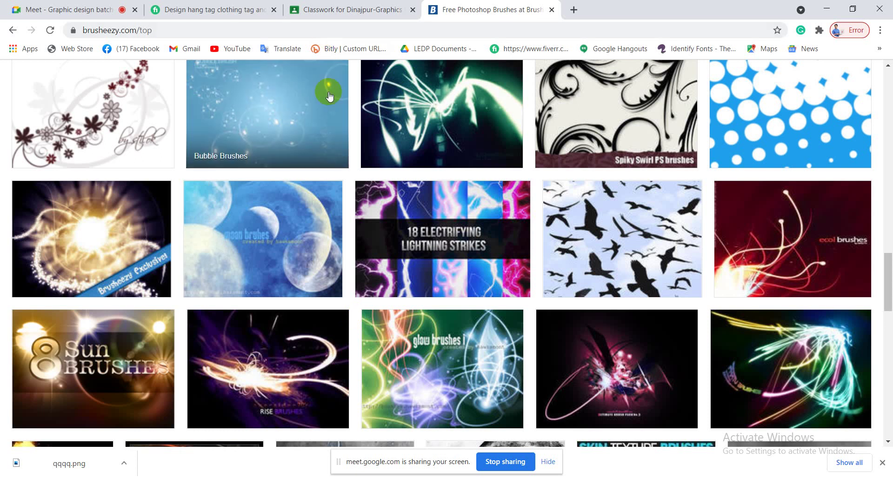
# - Search Brusheezy for "man" from the Top Photoshop Brushes of All Time page
pyautogui.scroll(20, 326, 93)
pyautogui.scroll(5, 226, 153)
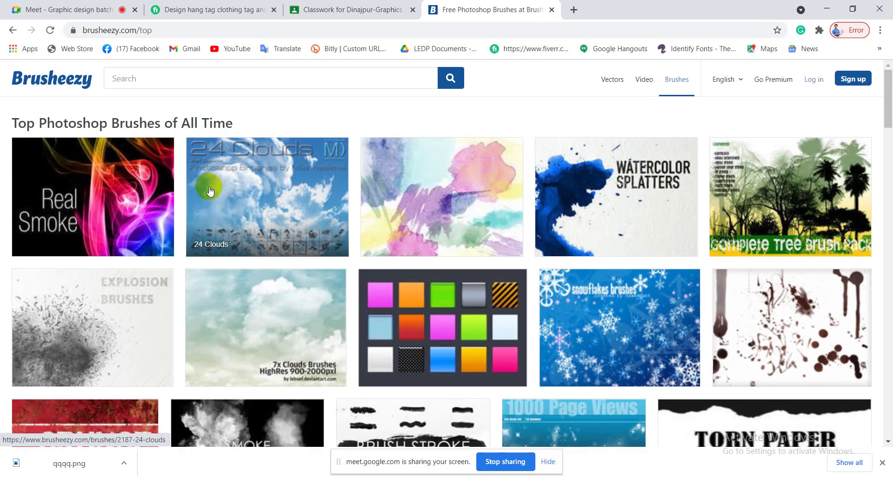
pyautogui.click(172, 78)
pyautogui.write('ma')
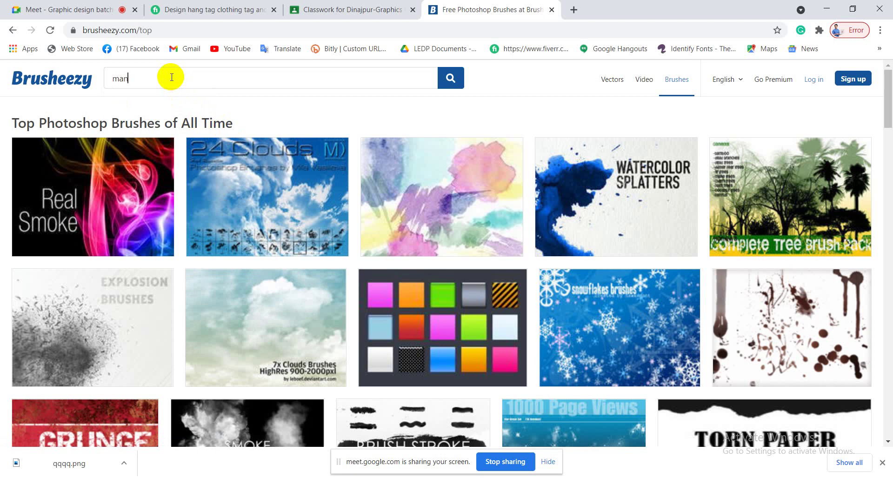
pyautogui.write('n')
pyautogui.click(451, 77)
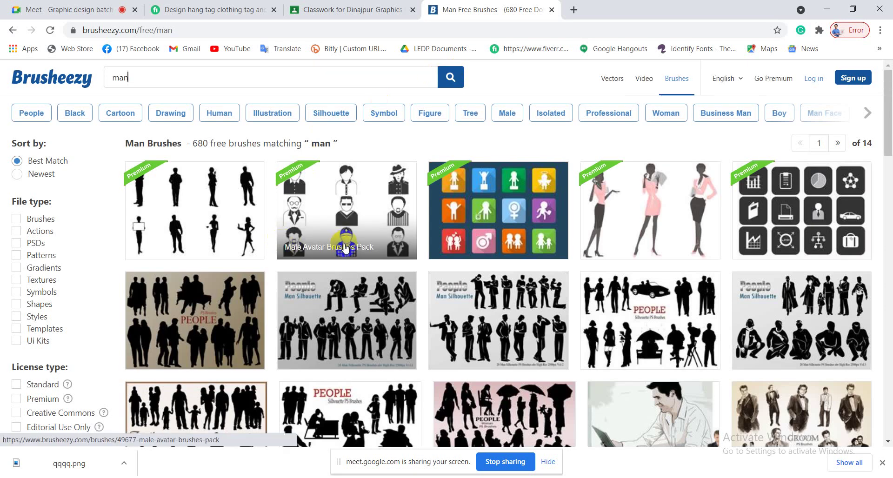
# - Examine the brush sets on the first page of the "man" results, down to the page navigation
pyautogui.scroll(-4, 347, 249)
pyautogui.scroll(4, 347, 242)
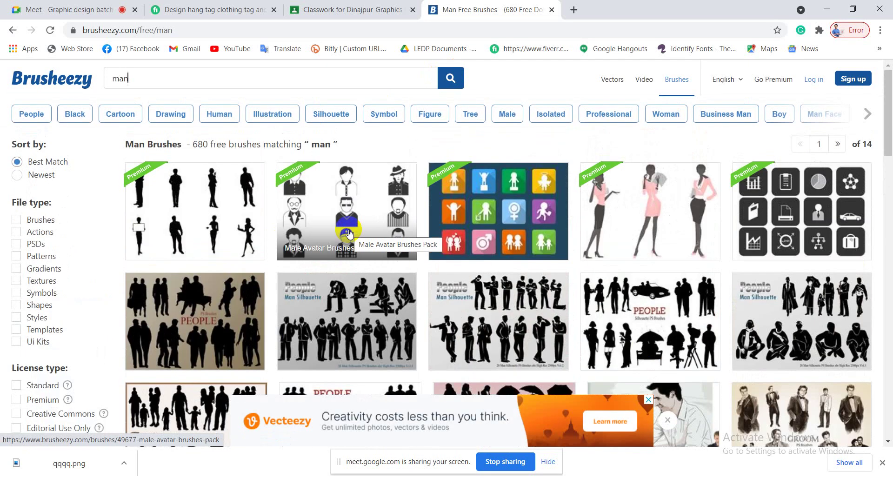
pyautogui.scroll(-3, 350, 233)
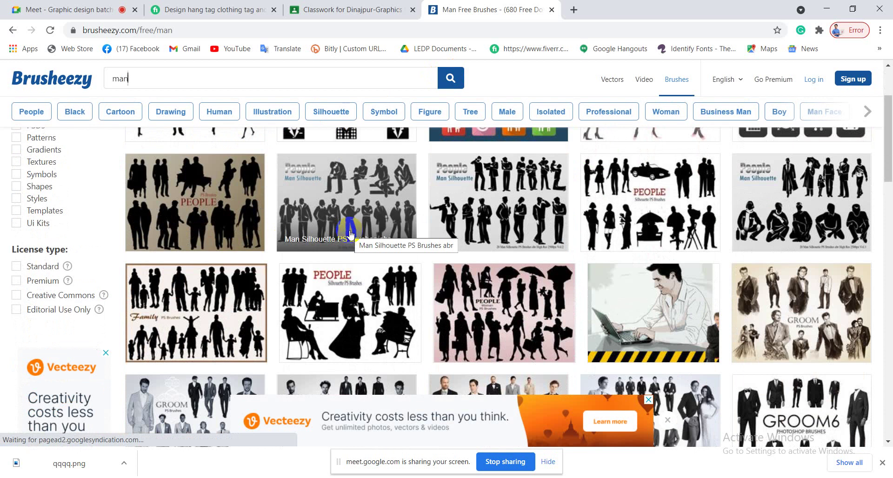
pyautogui.scroll(-4, 472, 342)
pyautogui.scroll(-1, 473, 349)
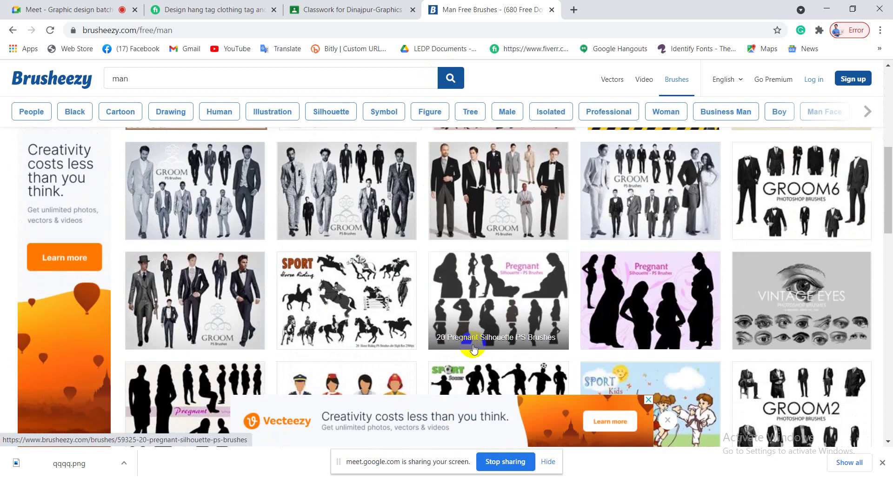
pyautogui.scroll(-10, 473, 348)
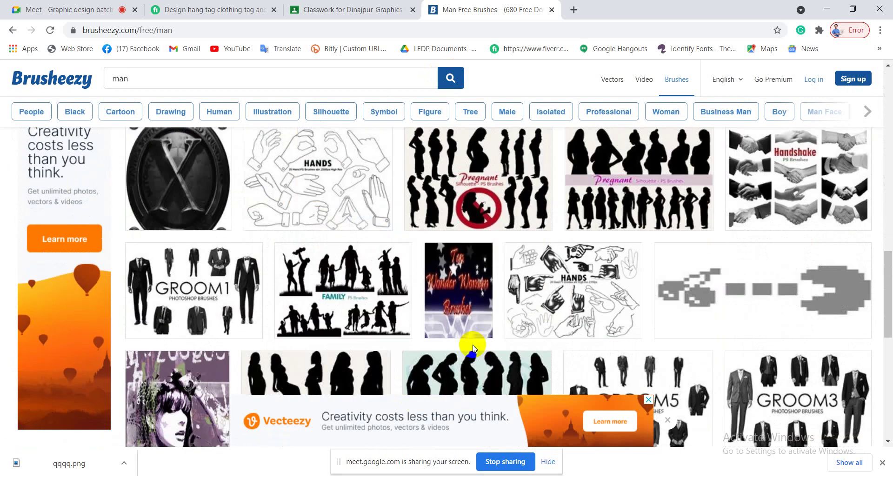
pyautogui.scroll(-6, 473, 348)
pyautogui.scroll(5, 472, 347)
pyautogui.scroll(-5, 473, 347)
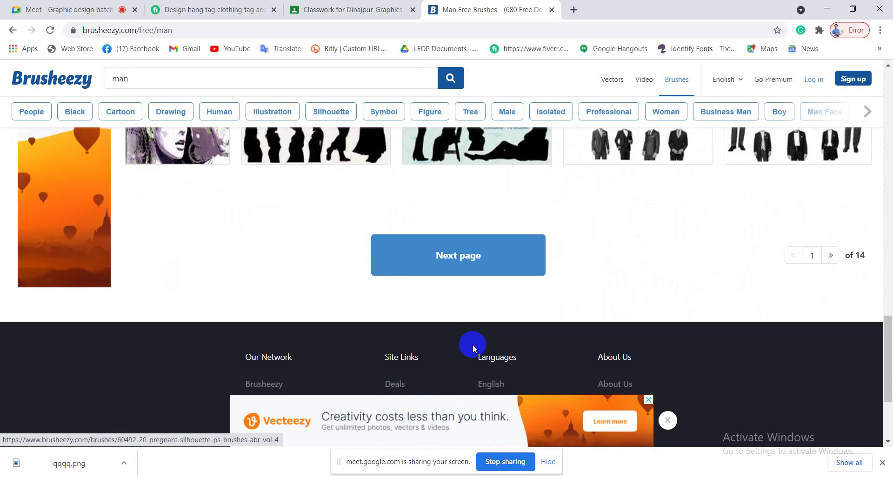
pyautogui.scroll(4, 644, 285)
pyautogui.scroll(-3, 644, 288)
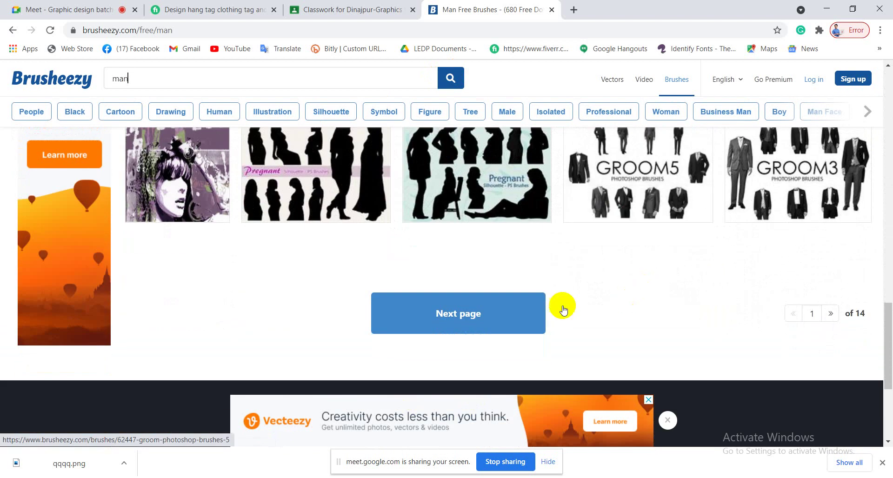
# - Open the second page of the "man" results and look through its brush sets
pyautogui.click(479, 310)
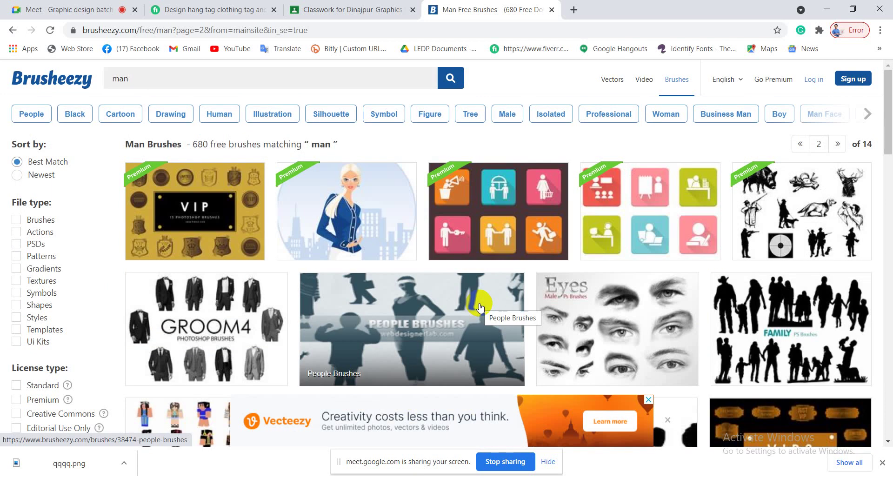
pyautogui.scroll(-5, 480, 307)
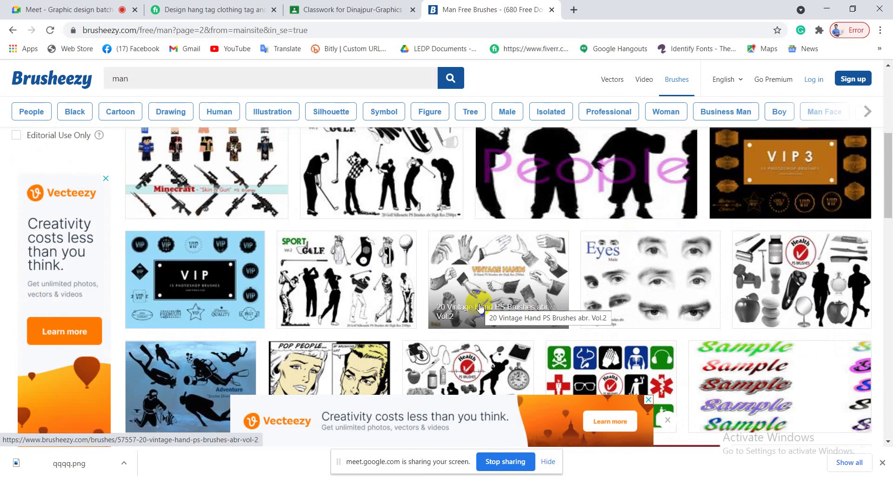
pyautogui.scroll(-4, 480, 307)
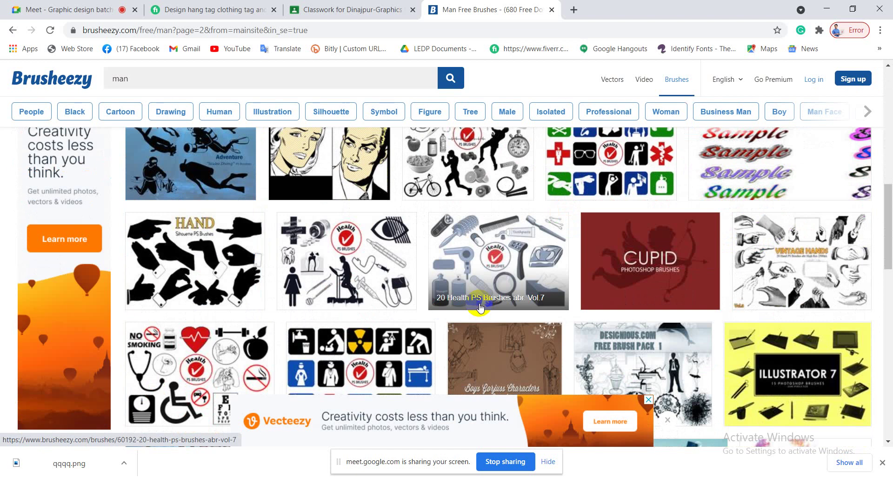
pyautogui.scroll(-4, 480, 307)
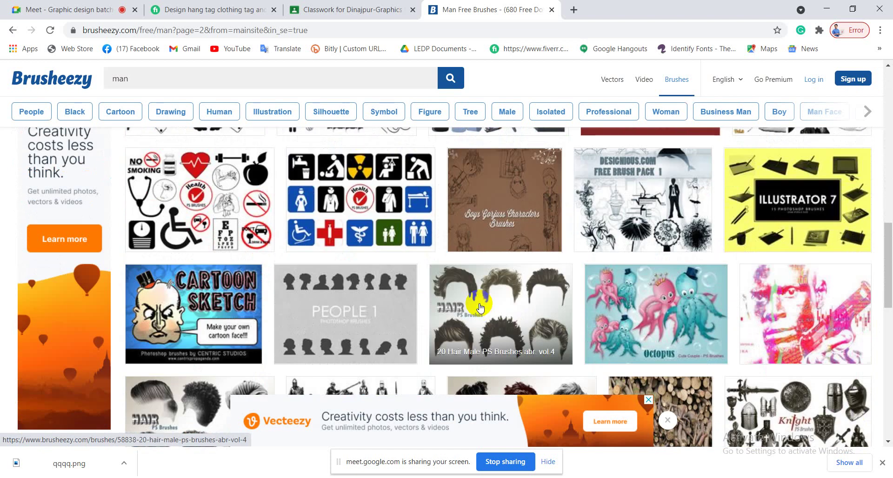
pyautogui.scroll(-3, 480, 307)
pyautogui.scroll(6, 480, 307)
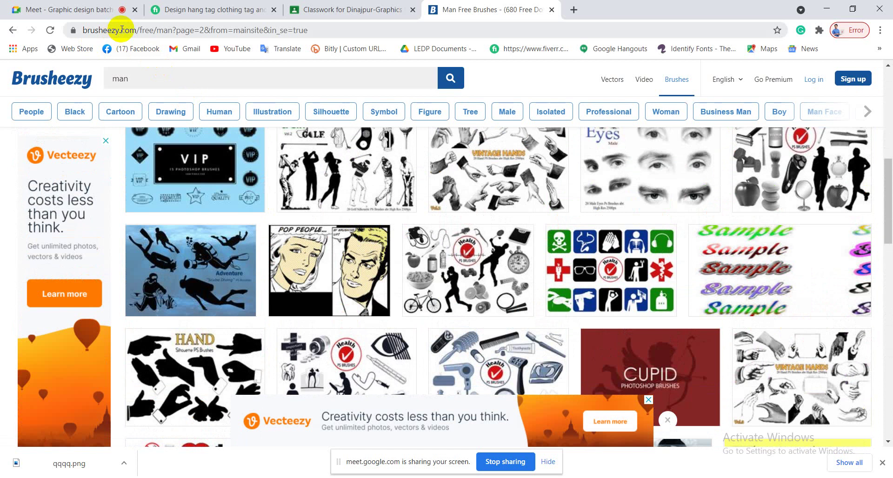
pyautogui.moveTo(122, 29); pyautogui.dragTo(59, 29)
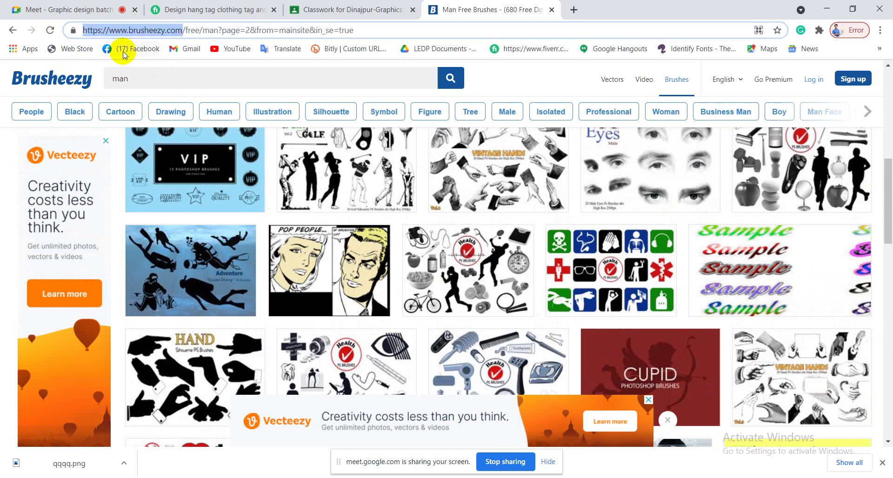
pyautogui.rightClick(145, 33)
pyautogui.click(193, 97)
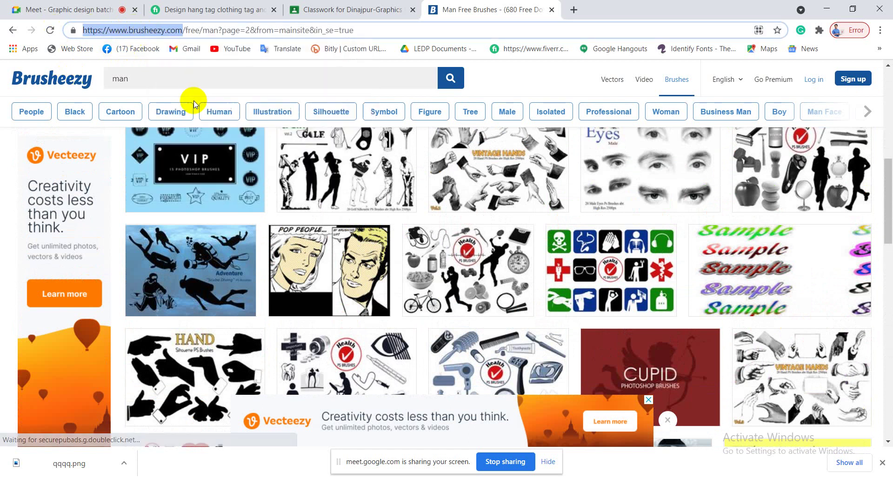
pyautogui.click(65, 9)
pyautogui.click(728, 374)
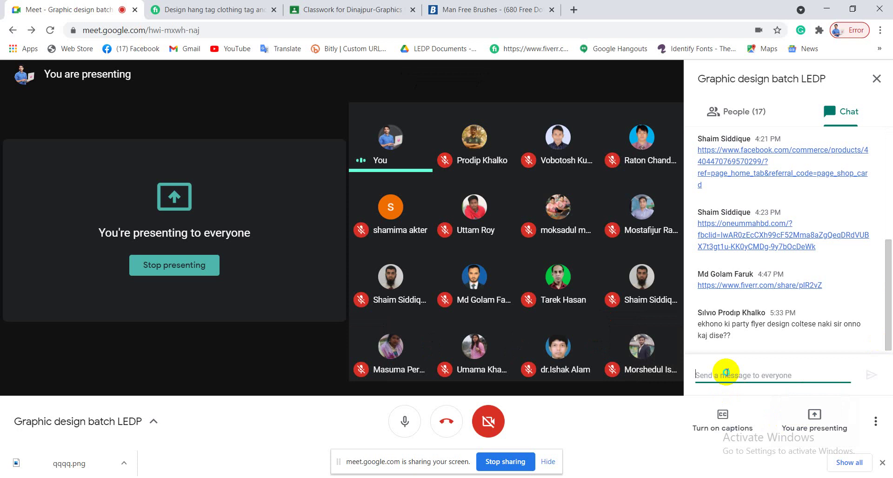
pyautogui.rightClick(728, 372)
pyautogui.click(764, 264)
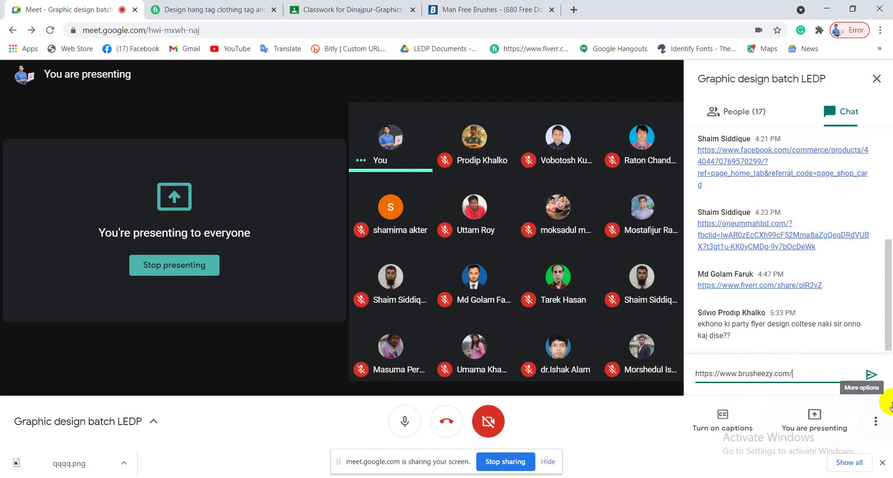
pyautogui.click(875, 374)
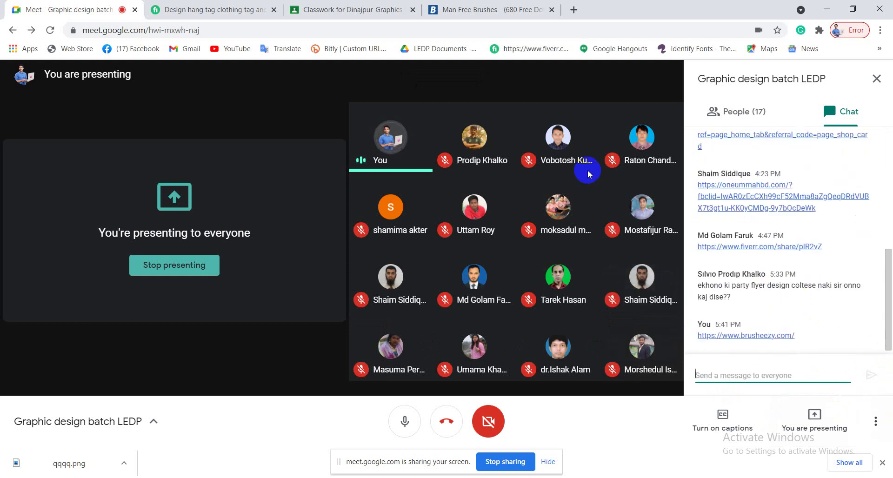
# - Switch back to Brusheezy and look further through the second page of "man" brush sets
pyautogui.click(506, 12)
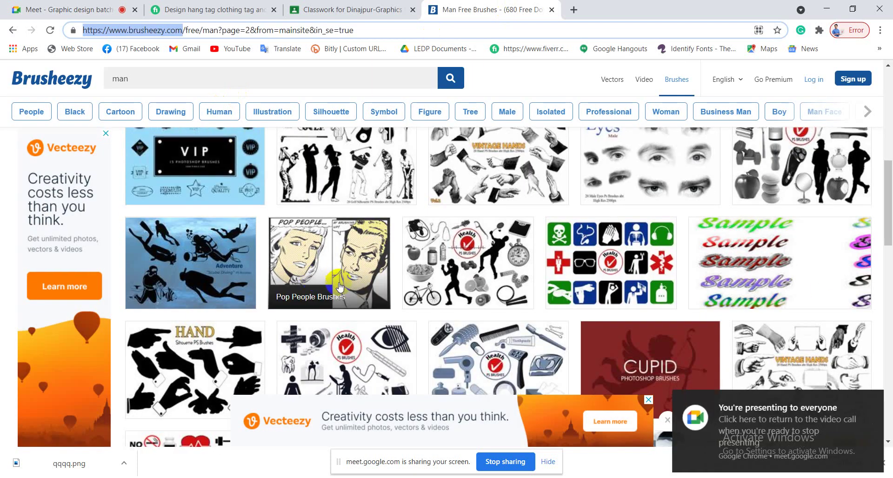
pyautogui.scroll(-6, 345, 298)
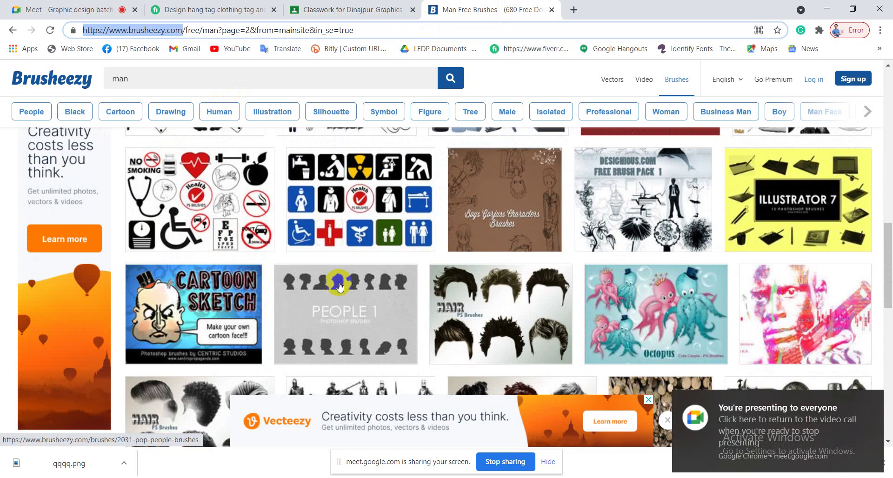
pyautogui.scroll(-3, 339, 286)
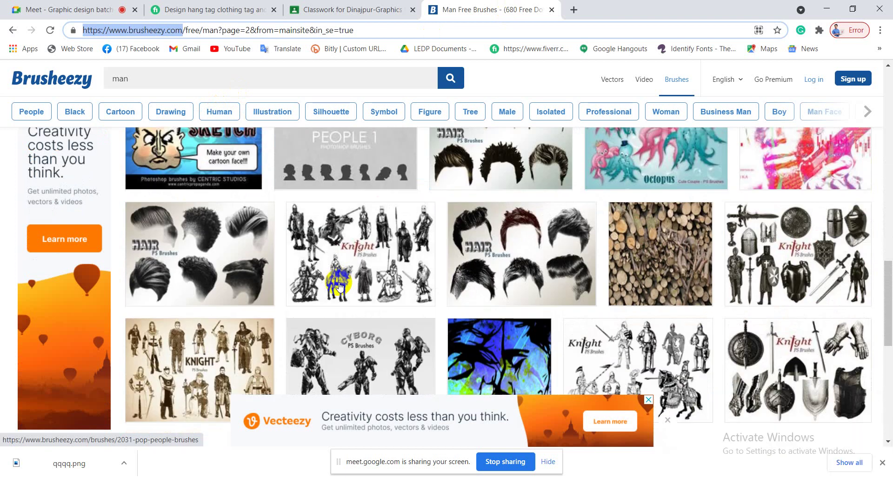
pyautogui.scroll(-4, 340, 286)
pyautogui.scroll(15, 339, 286)
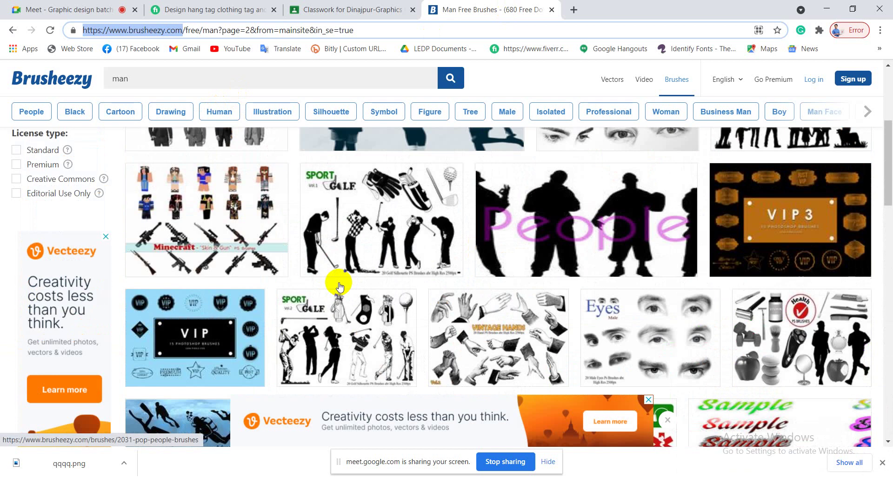
pyautogui.scroll(-4, 340, 286)
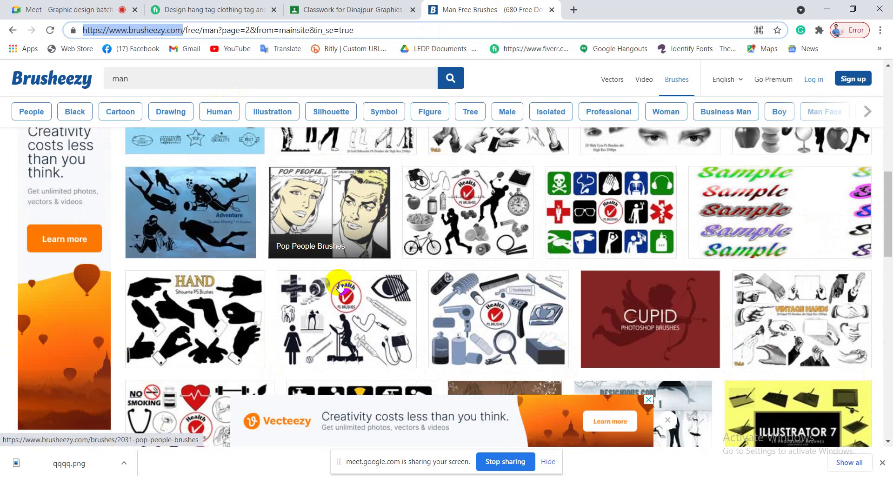
pyautogui.scroll(8, 340, 286)
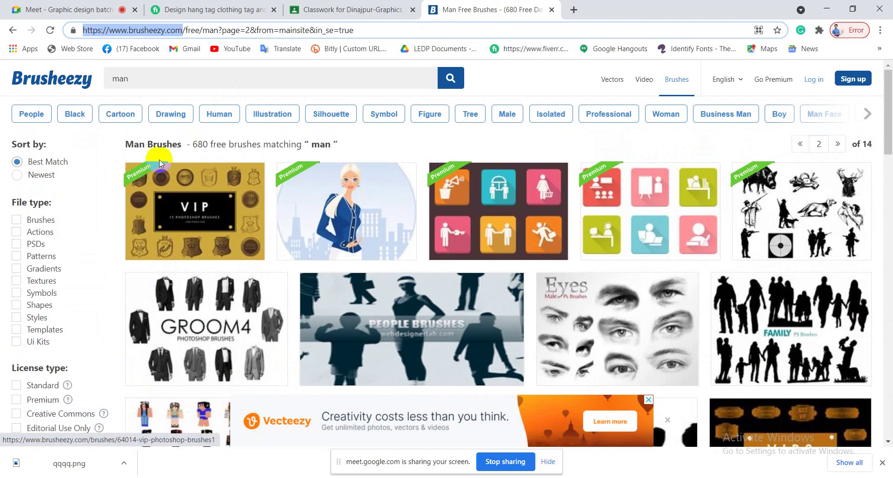
# - Filter the "man" results to the Actions file type, and remove that filter
pyautogui.moveTo(155, 79); pyautogui.dragTo(91, 88)
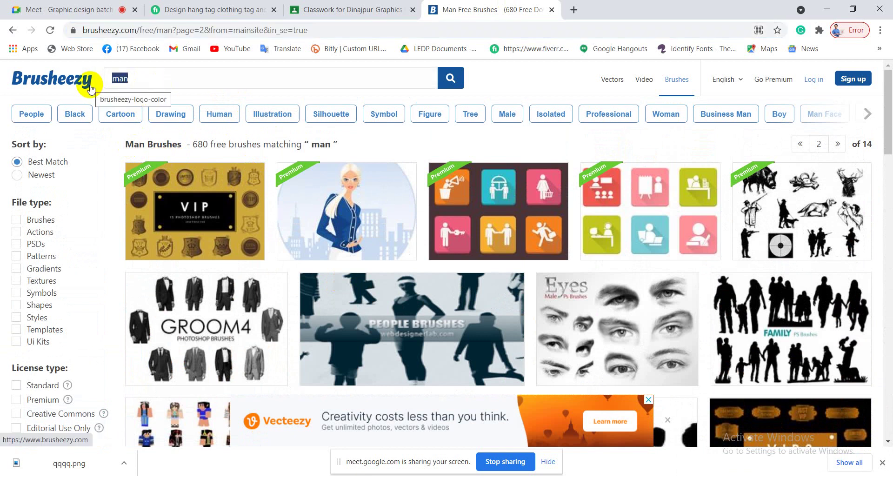
pyautogui.click(16, 232)
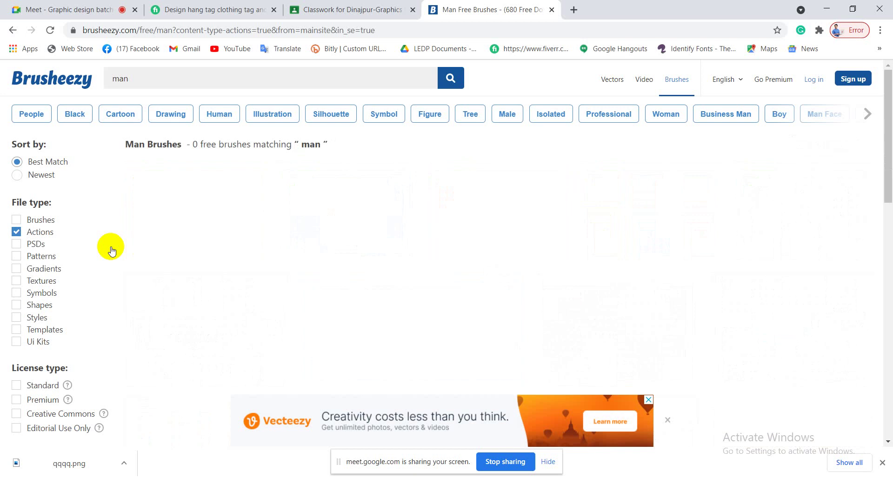
pyautogui.click(16, 234)
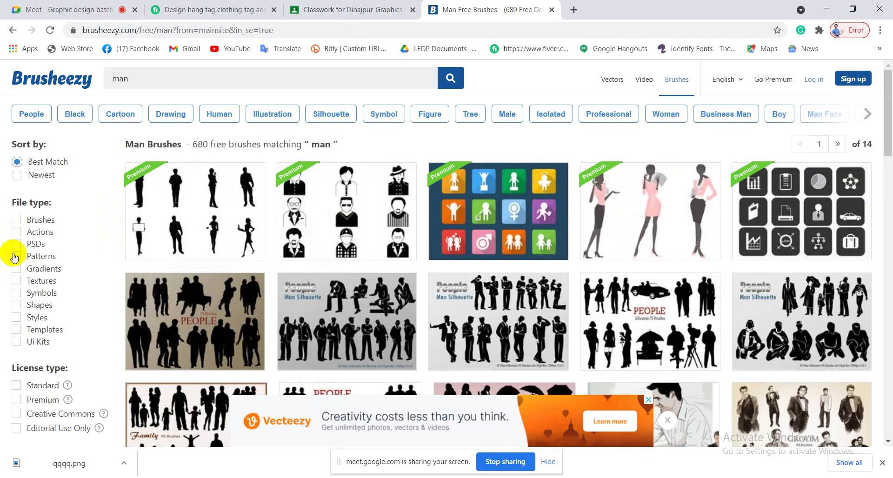
# - Filter the "man" results to the Patterns file type, look through them, and remove that filter
pyautogui.click(16, 256)
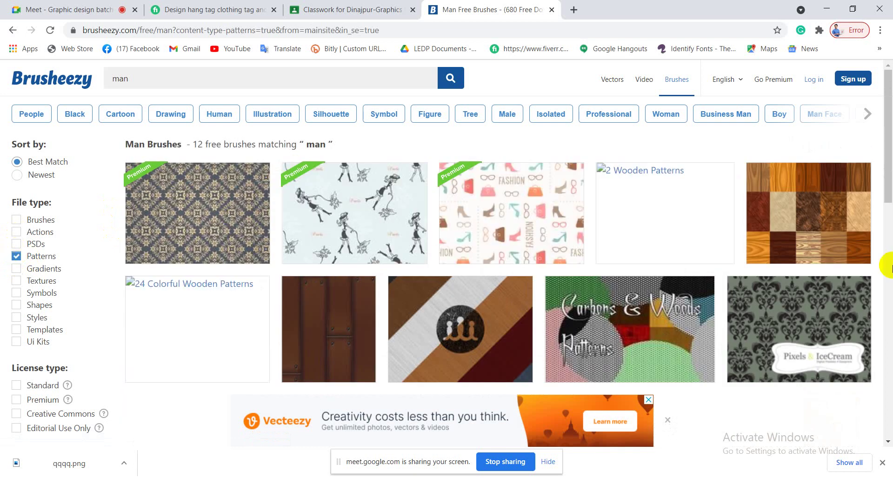
pyautogui.scroll(-4, 485, 329)
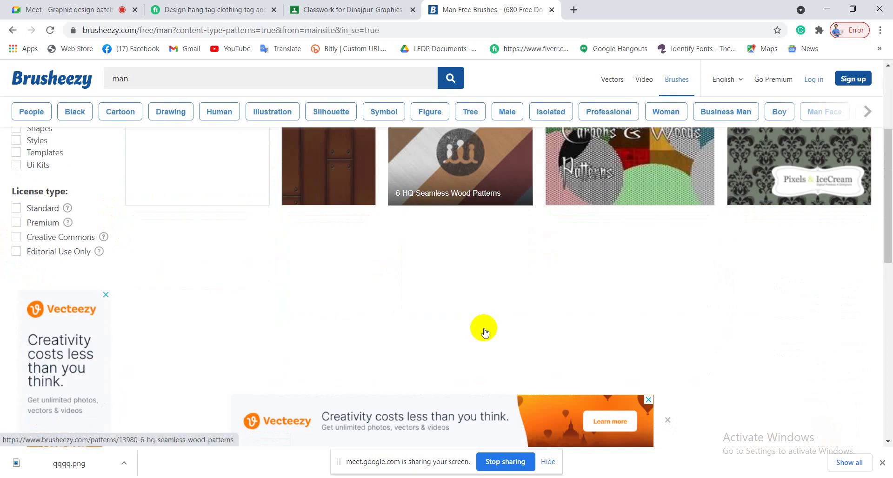
pyautogui.scroll(4, 484, 331)
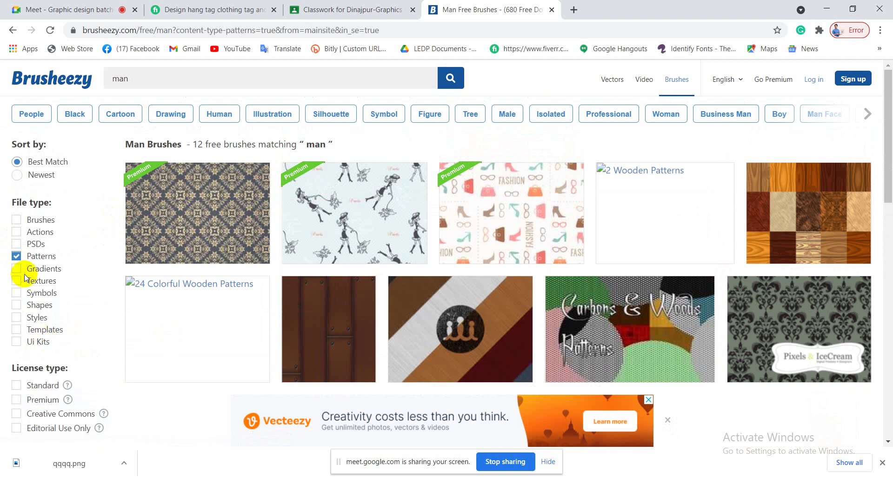
pyautogui.click(16, 256)
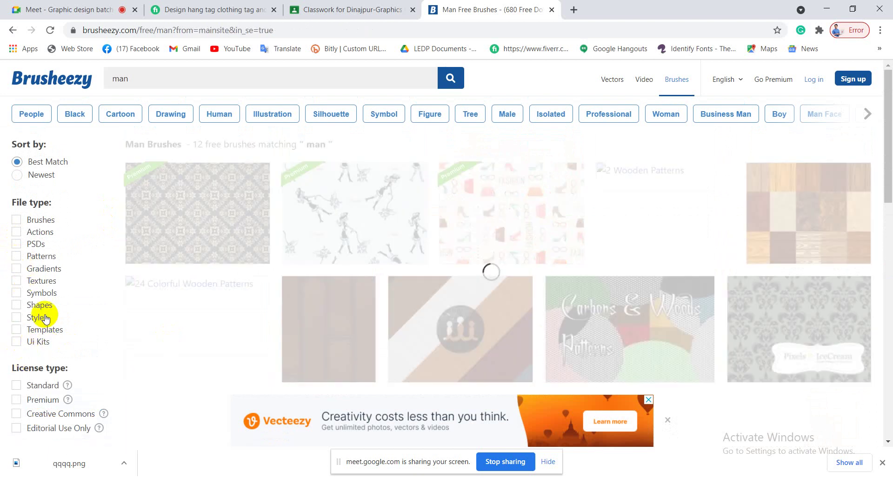
pyautogui.scroll(-5, 40, 313)
pyautogui.scroll(5, 48, 319)
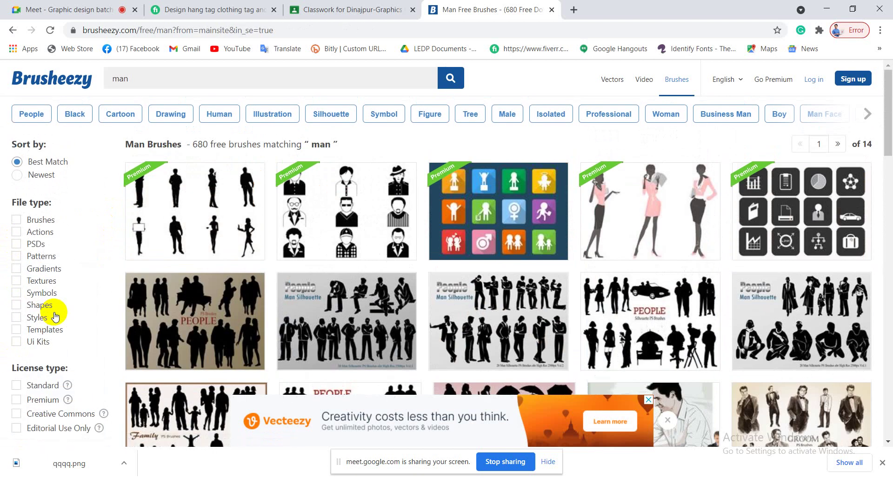
# - Filter the results to the Brushes file type and search for "splash"
pyautogui.click(15, 223)
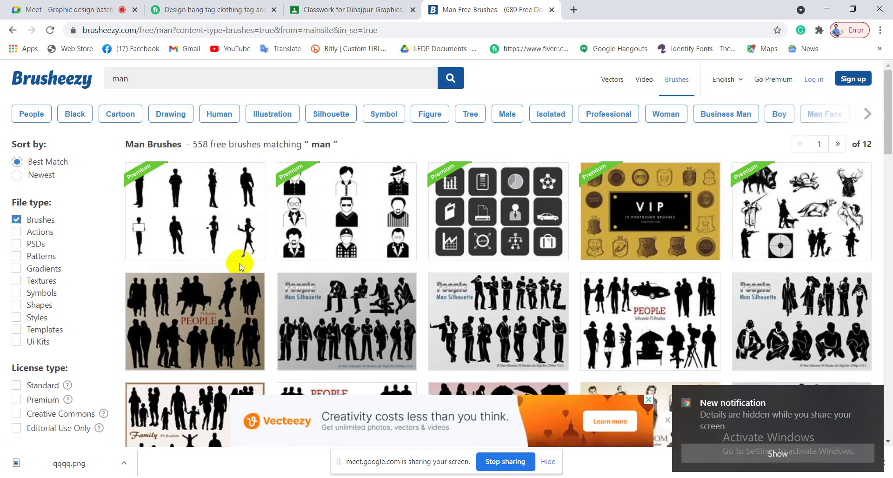
pyautogui.click(154, 82)
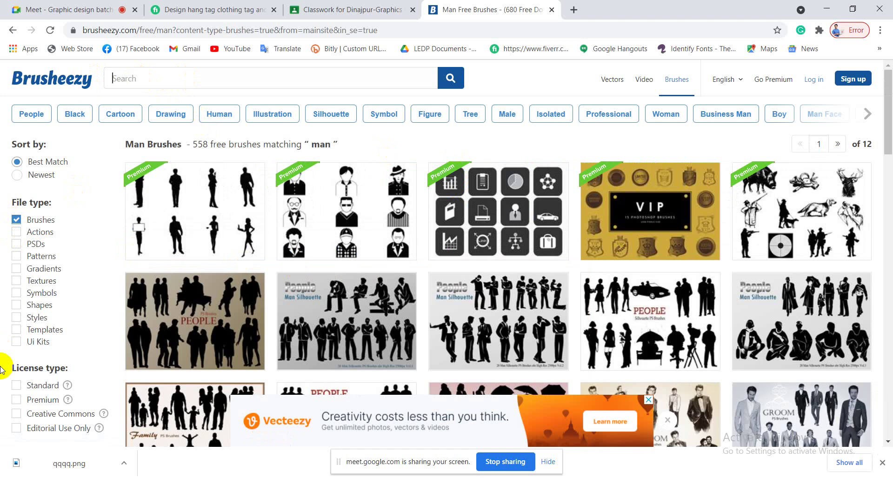
pyautogui.write('splash')
pyautogui.press('Return')
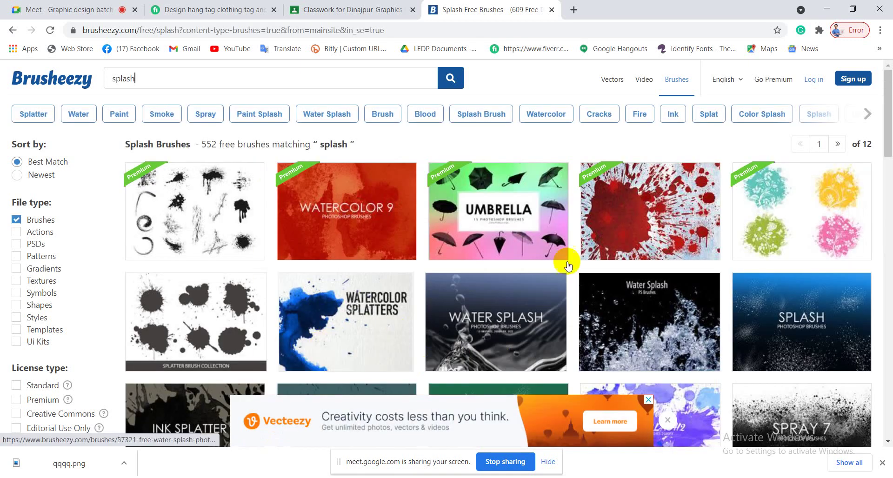
# - Look through the first page of "splash" brush sets, including the splatter, watercolor, wet ink and paint splash ones
pyautogui.scroll(-4, 537, 336)
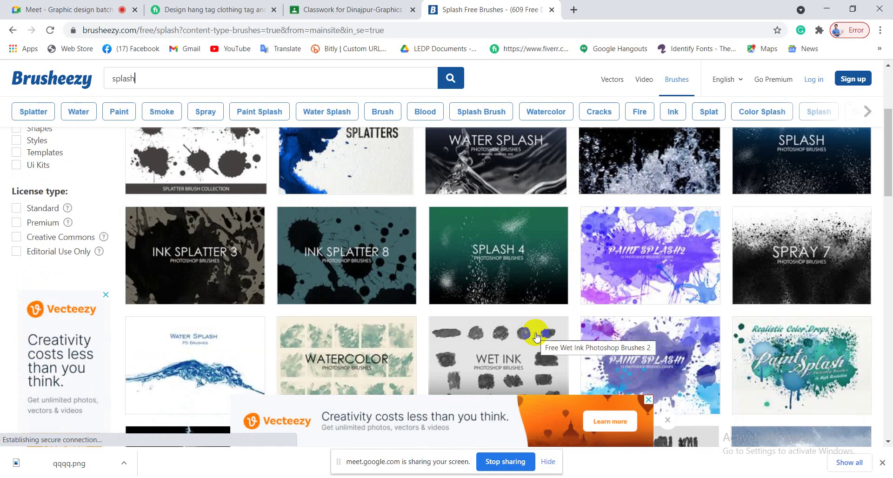
pyautogui.scroll(-4, 536, 336)
pyautogui.scroll(-5, 258, 316)
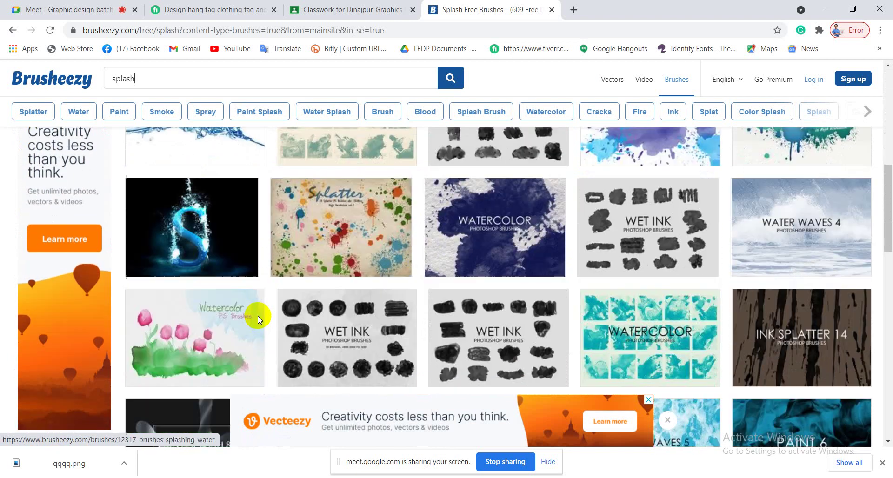
pyautogui.scroll(3, 239, 273)
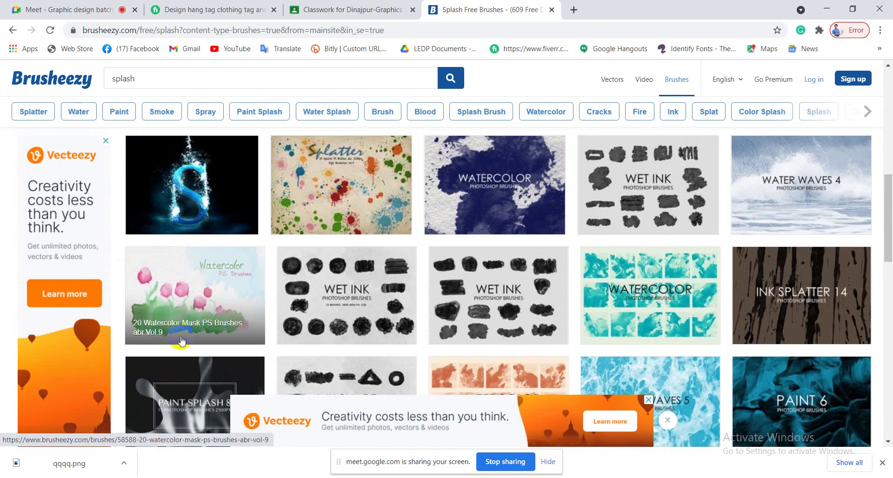
pyautogui.scroll(-10, 411, 295)
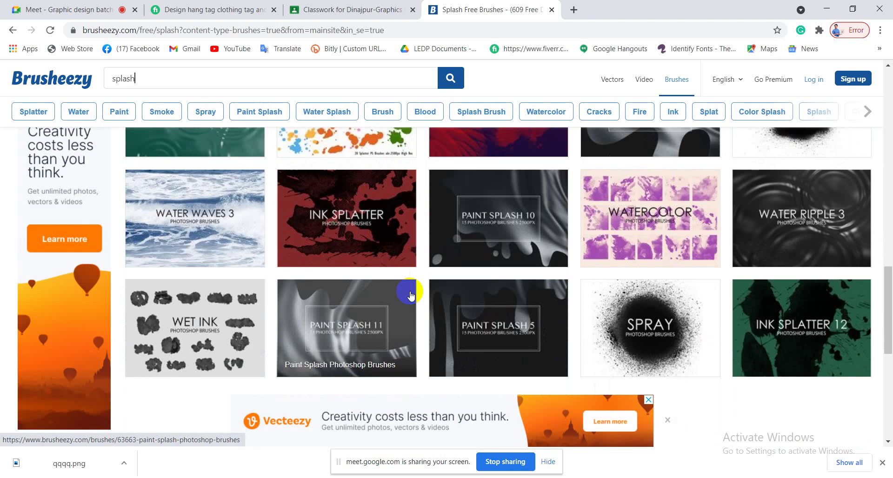
pyautogui.scroll(-3, 409, 294)
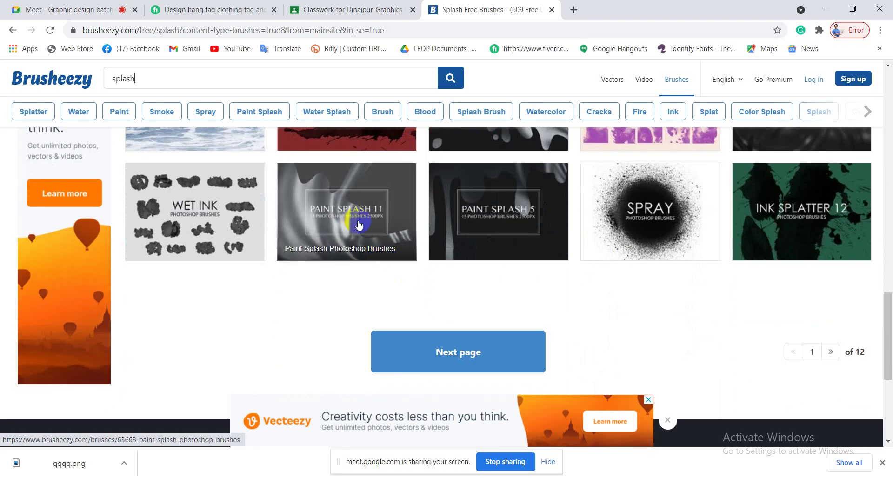
pyautogui.scroll(6, 576, 298)
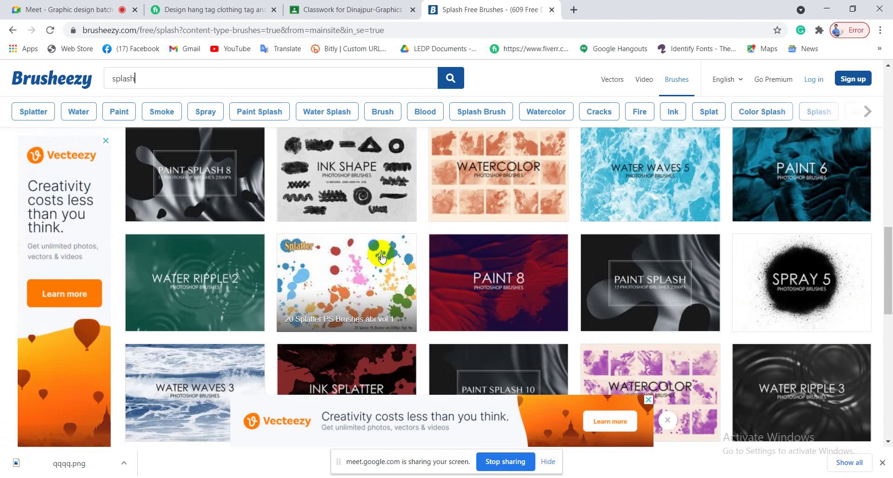
pyautogui.scroll(-5, 374, 257)
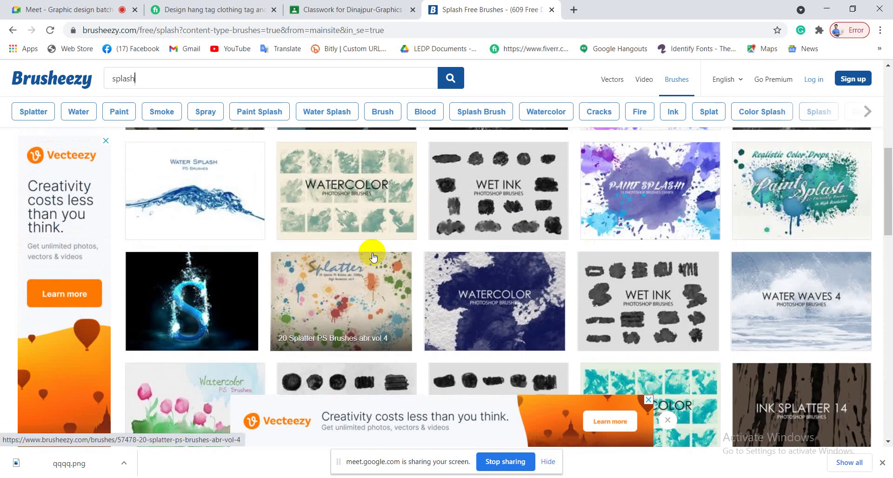
pyautogui.scroll(1, 374, 257)
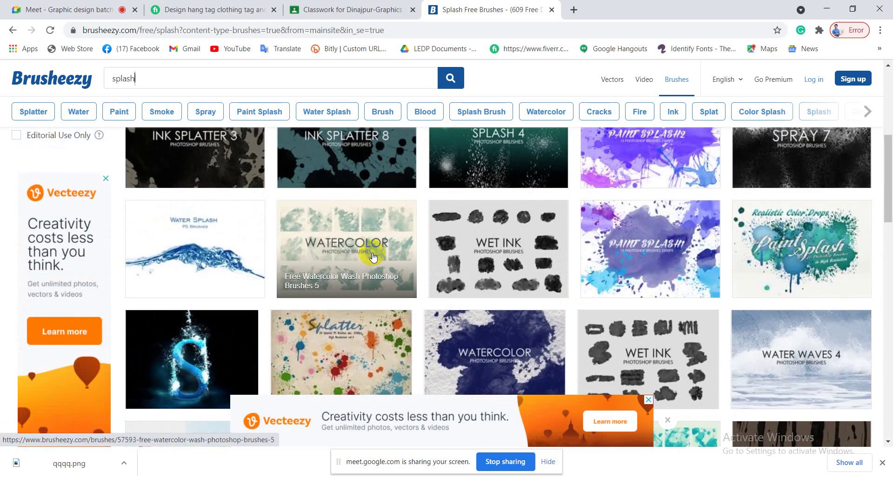
pyautogui.scroll(6, 373, 256)
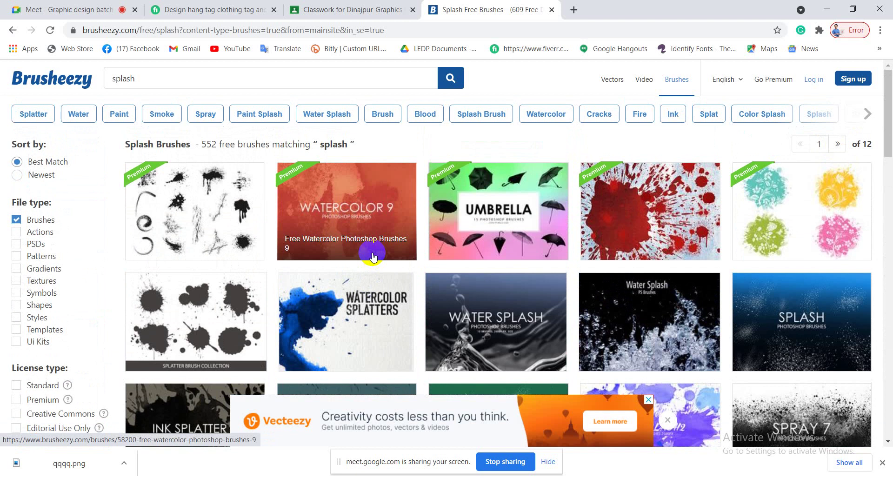
pyautogui.scroll(-2, 373, 257)
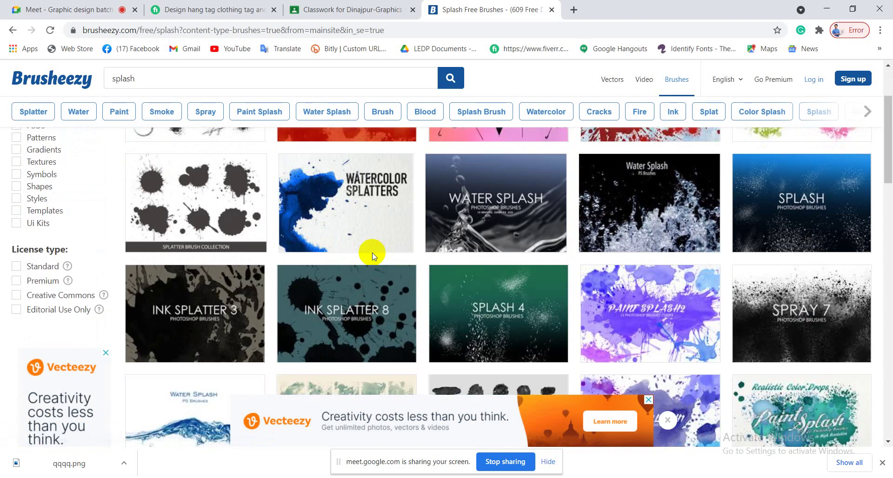
pyautogui.scroll(-4, 373, 257)
pyautogui.scroll(3, 373, 257)
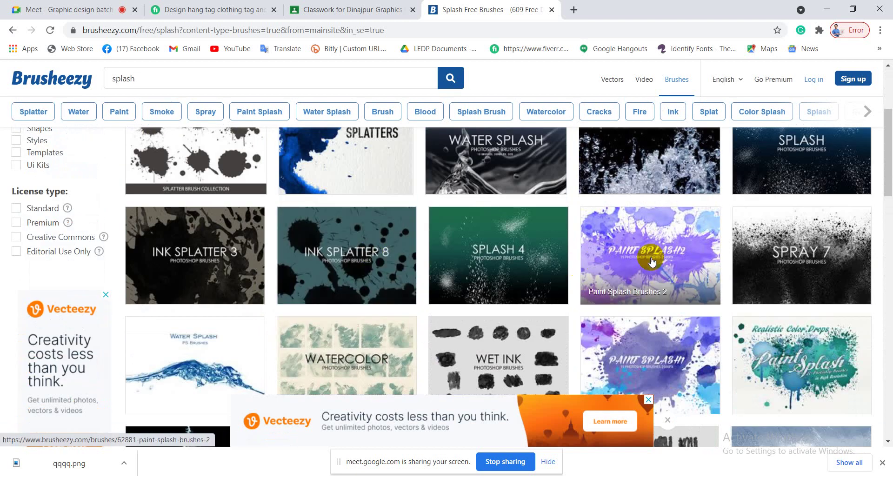
pyautogui.scroll(-4, 328, 305)
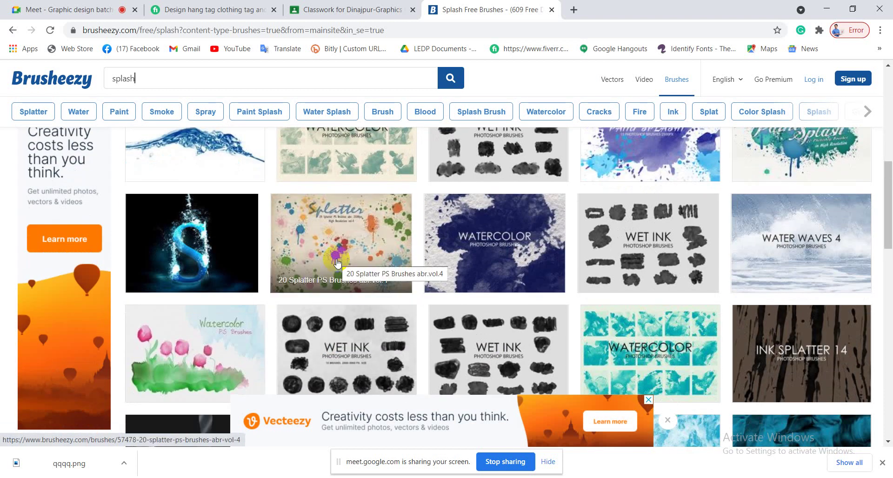
pyautogui.scroll(-5, 338, 263)
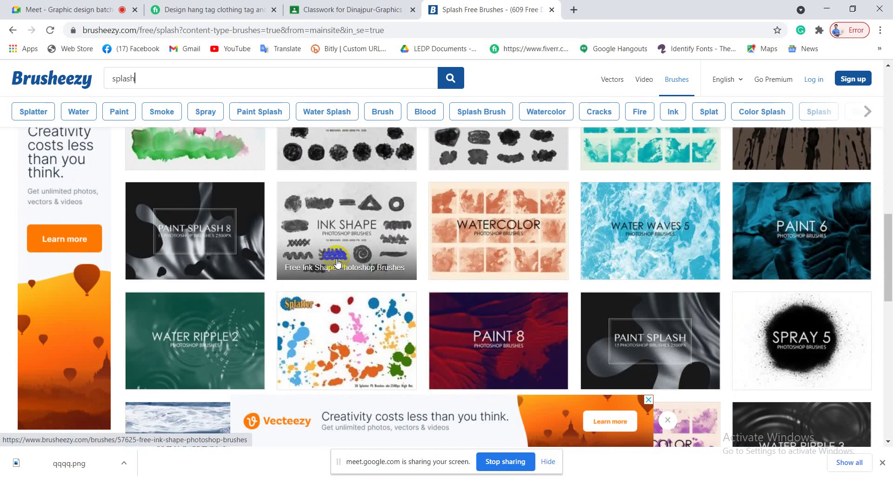
pyautogui.scroll(-4, 338, 264)
pyautogui.scroll(10, 335, 255)
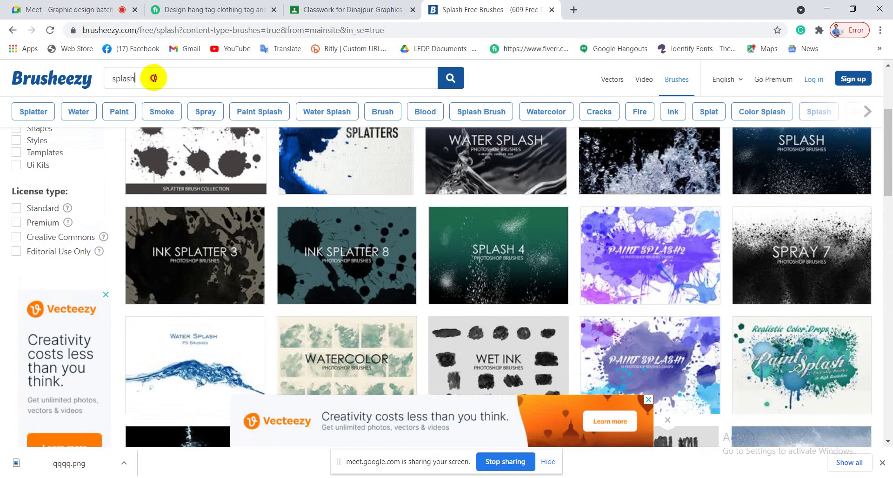
# - Replace the search term with "water" and run the search for brushes
pyautogui.moveTo(154, 77); pyautogui.dragTo(59, 82)
pyautogui.write('water')
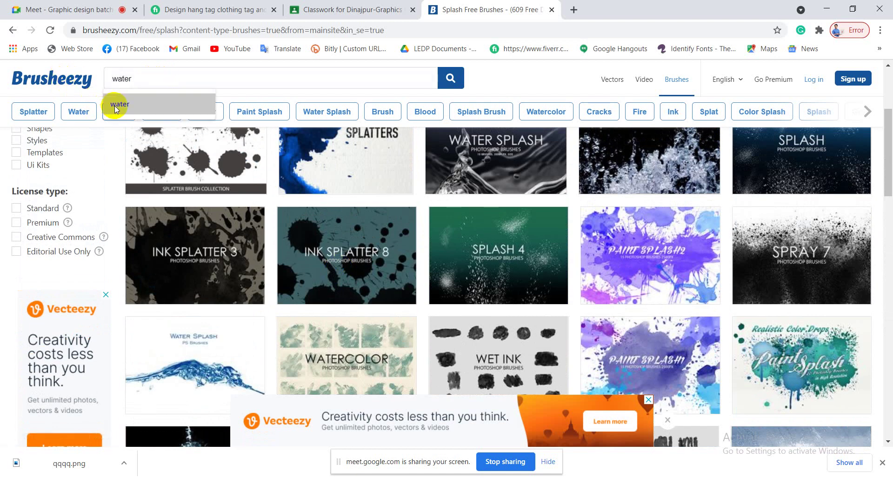
pyautogui.click(114, 105)
pyautogui.click(450, 82)
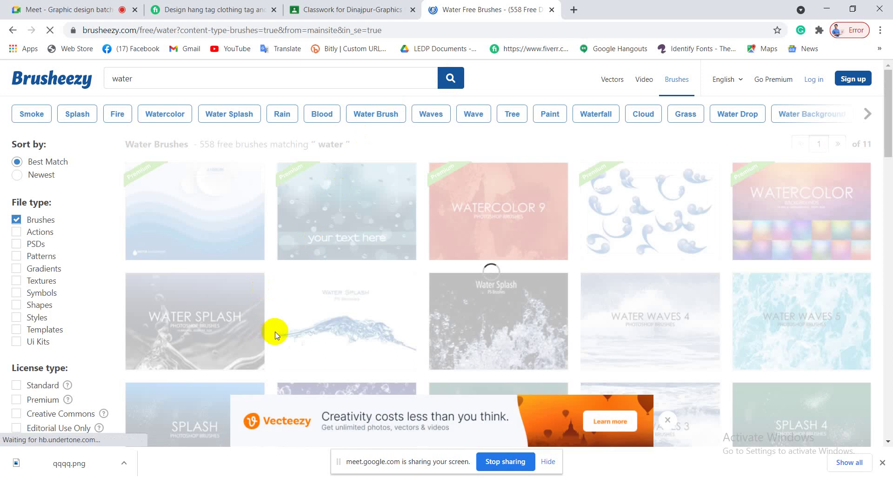
# - Look through the first page of "water" brush sets, including the wave, bubble, sea water and waterfall ones
pyautogui.scroll(-3, 695, 321)
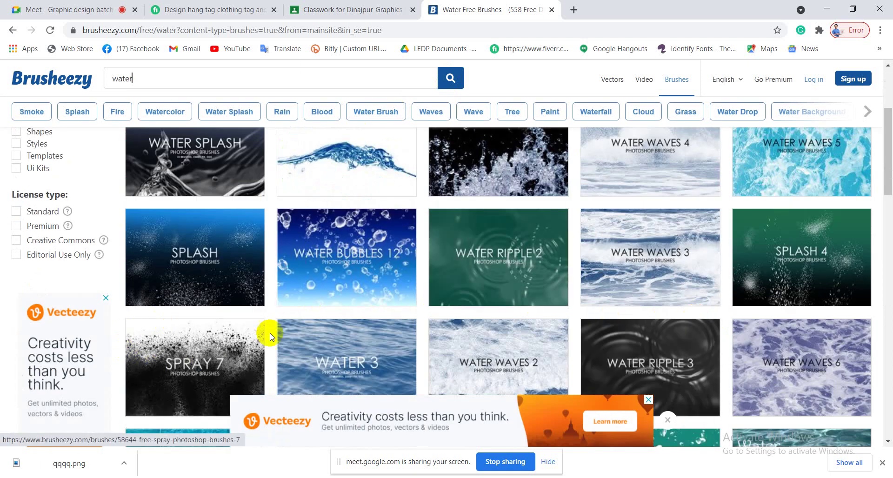
pyautogui.scroll(-2, 774, 210)
pyautogui.scroll(-3, 879, 280)
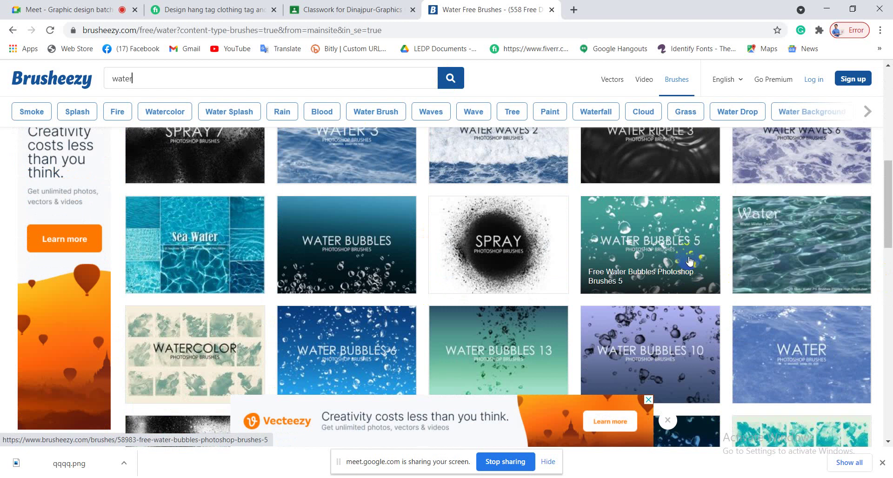
pyautogui.click(653, 287)
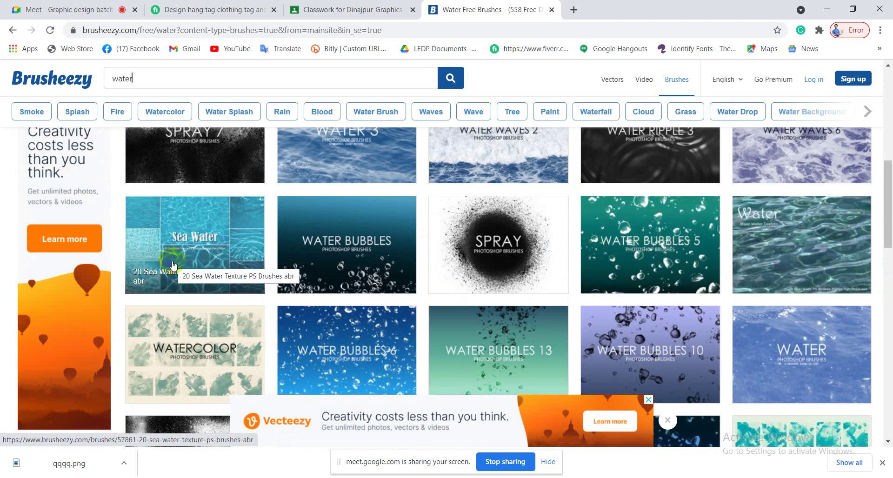
pyautogui.scroll(-6, 216, 297)
pyautogui.scroll(-5, 459, 280)
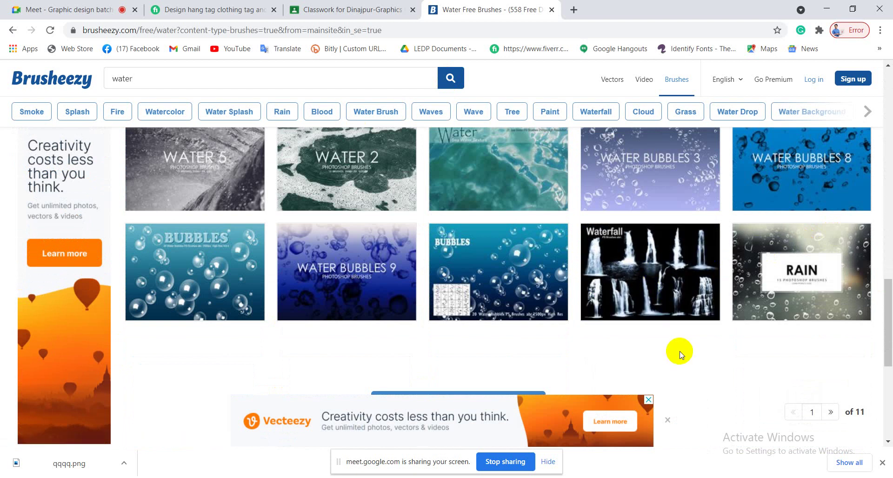
pyautogui.scroll(1, 364, 293)
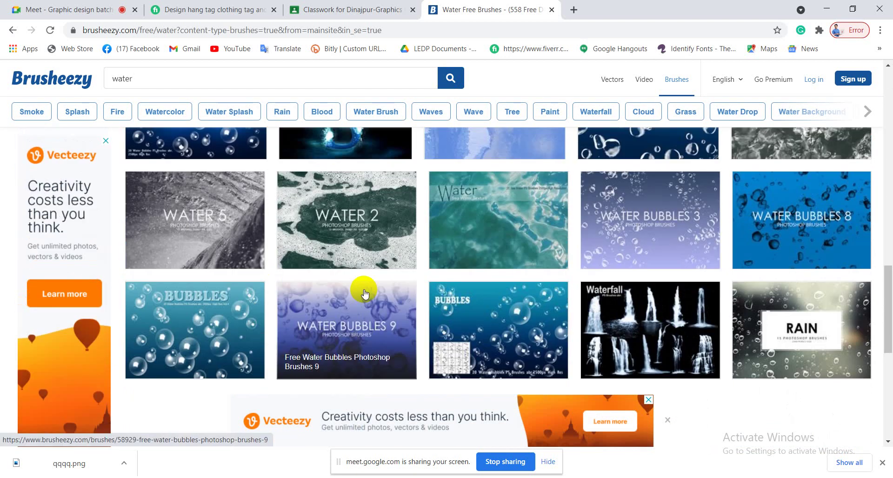
pyautogui.scroll(5, 364, 293)
pyautogui.scroll(-4, 364, 293)
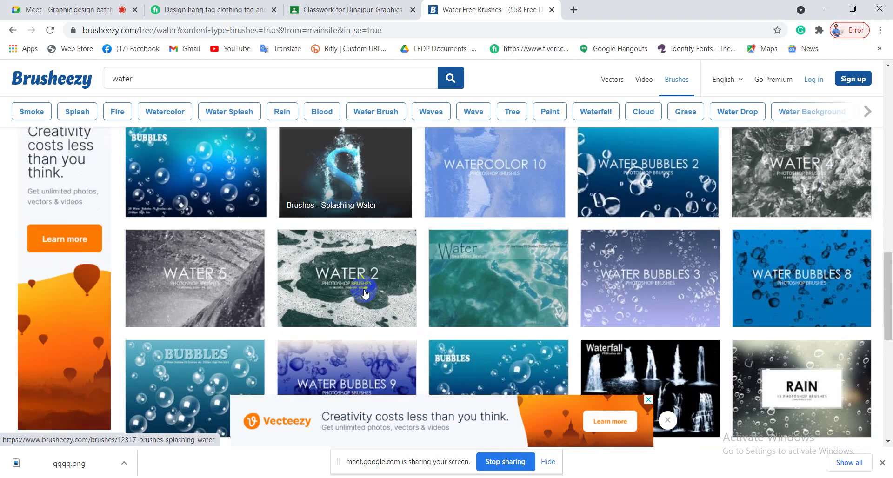
pyautogui.scroll(10, 364, 293)
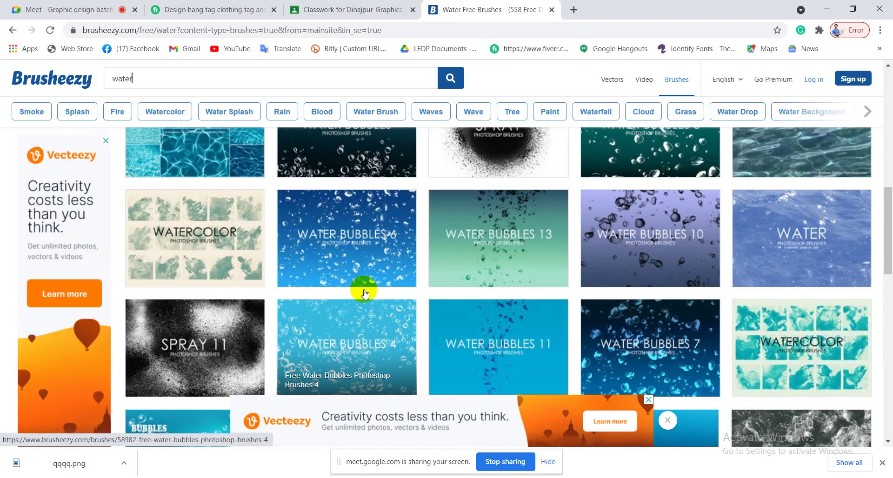
pyautogui.scroll(3, 364, 293)
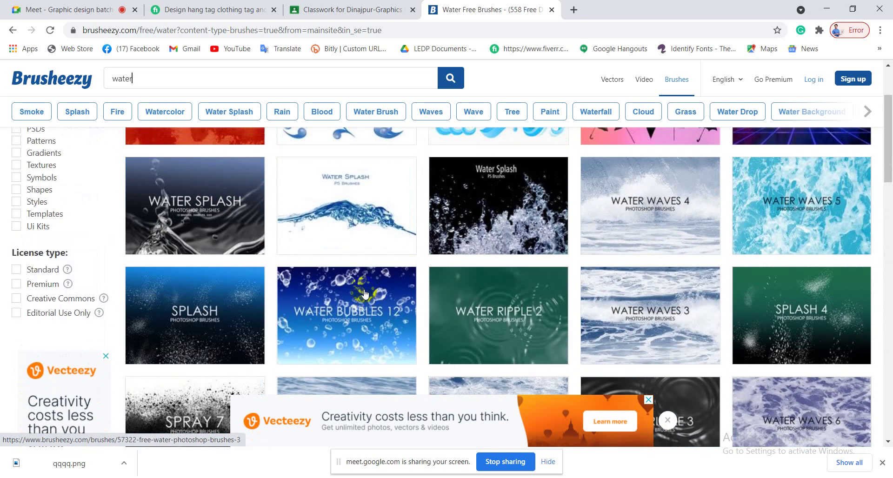
pyautogui.scroll(2, 365, 293)
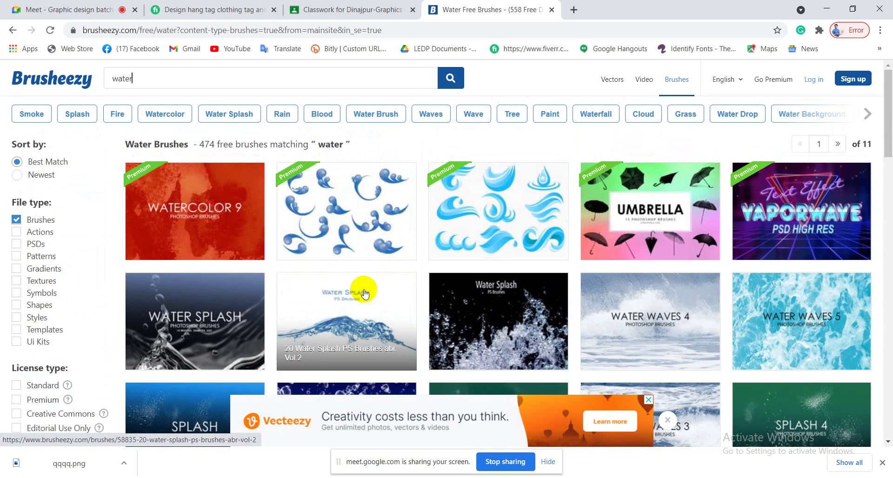
pyautogui.scroll(-4, 365, 293)
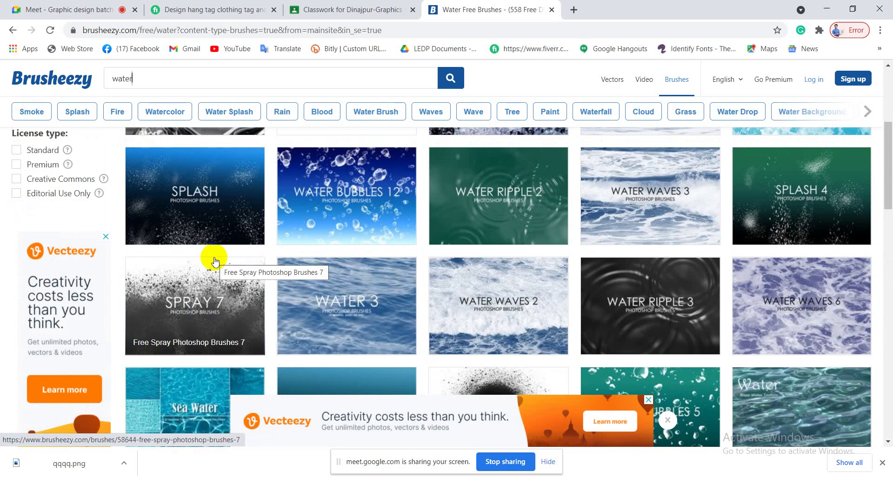
pyautogui.scroll(-3, 223, 261)
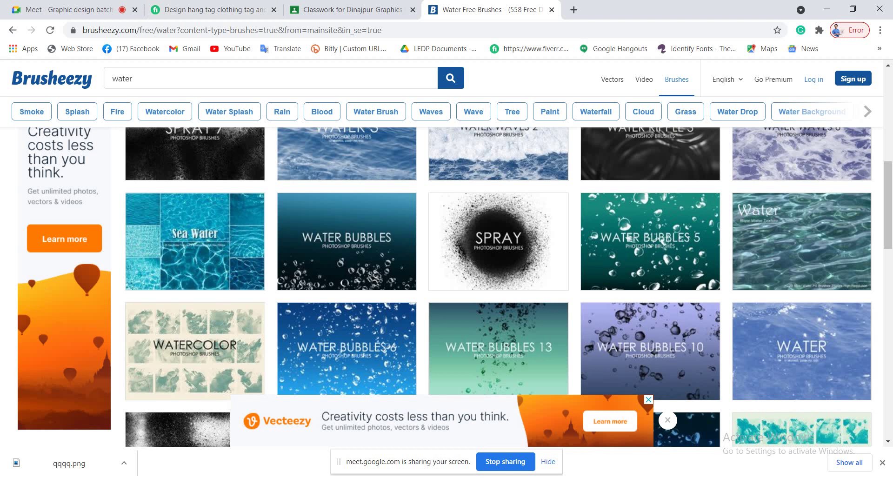
# - Switch to Photoshop and close the party poster22.psd document
pyautogui.hotkey('alt', 'Tab')
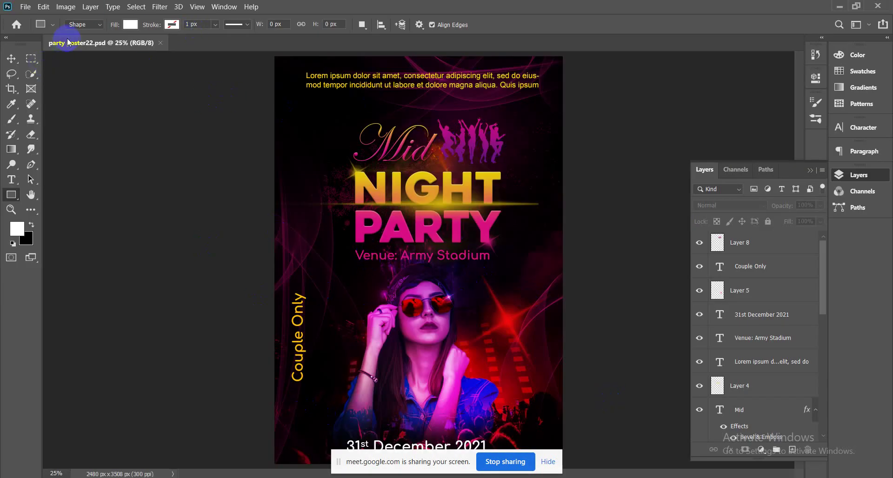
pyautogui.click(161, 43)
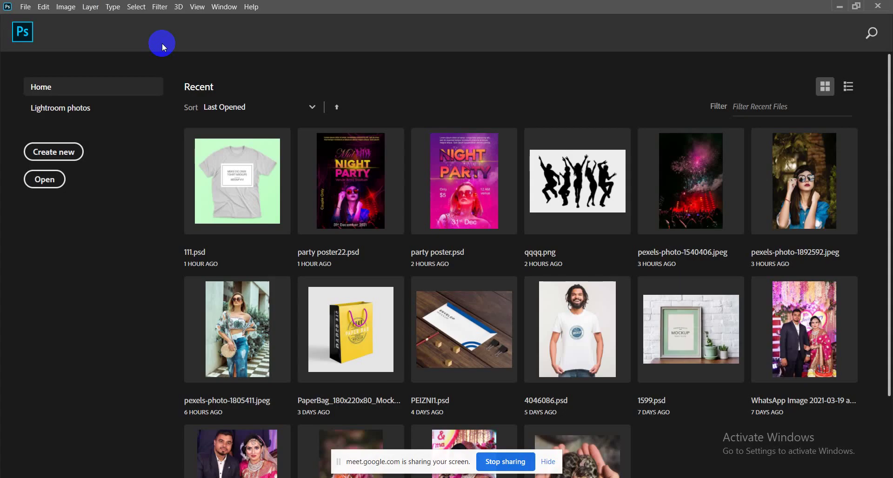
# - Create a new portrait document of 2480 x 3508 px at 300 ppi with a white background
pyautogui.click(25, 7)
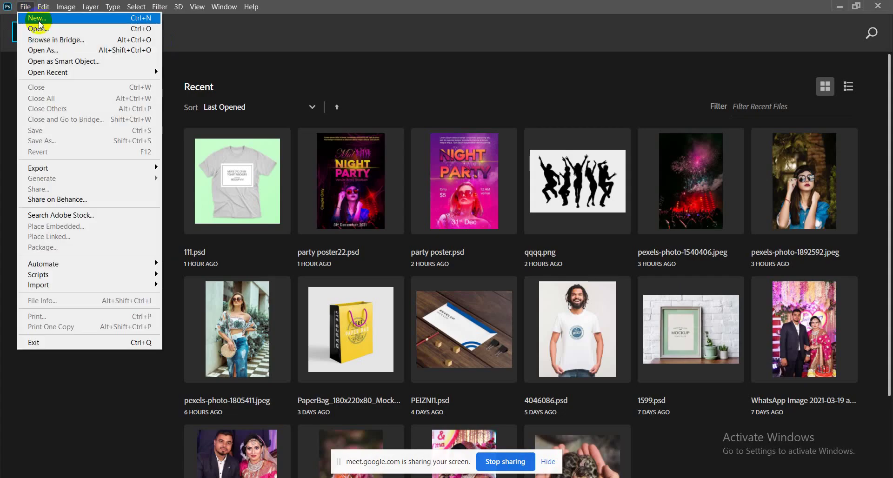
pyautogui.click(39, 21)
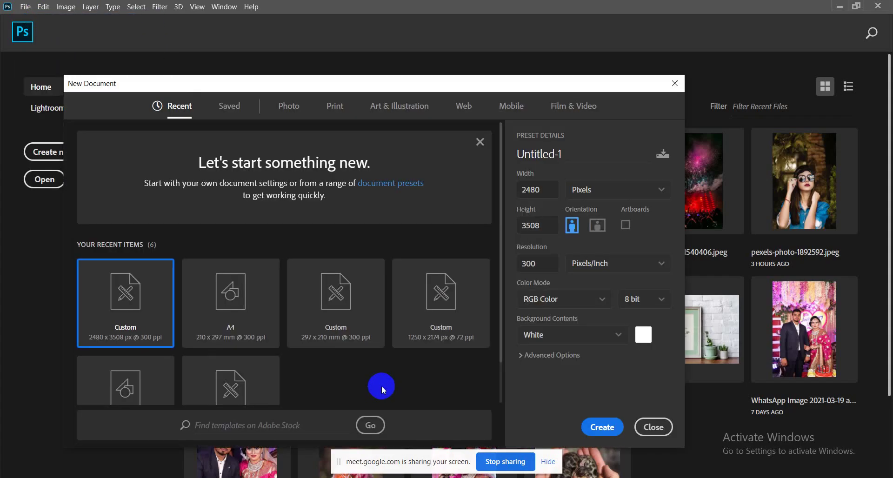
pyautogui.click(599, 433)
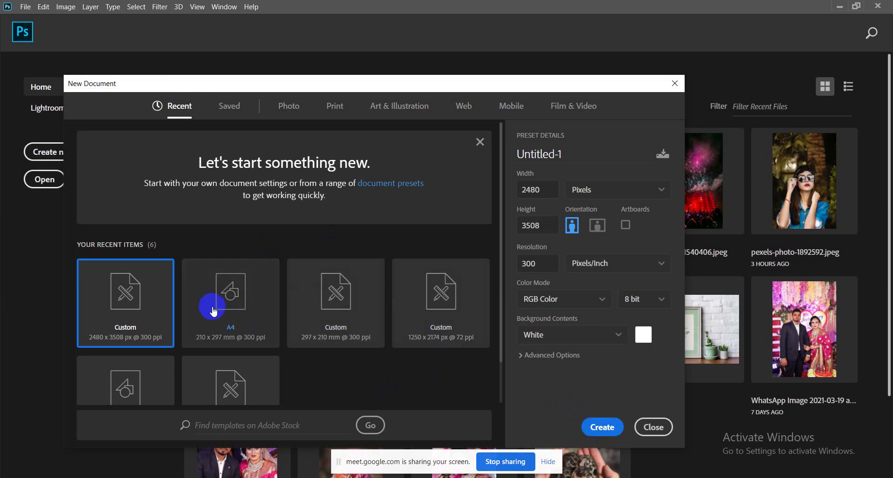
pyautogui.click(259, 317)
pyautogui.click(599, 426)
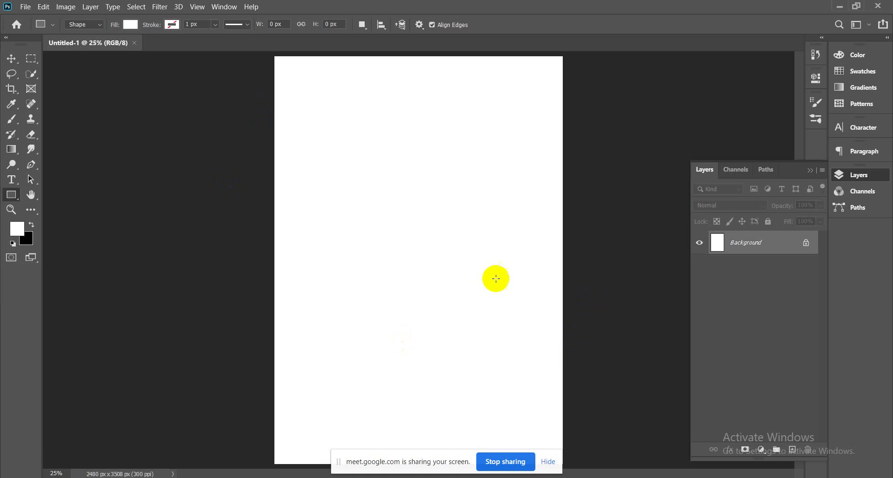
# - Unlock the Background layer and hide it
pyautogui.click(777, 247)
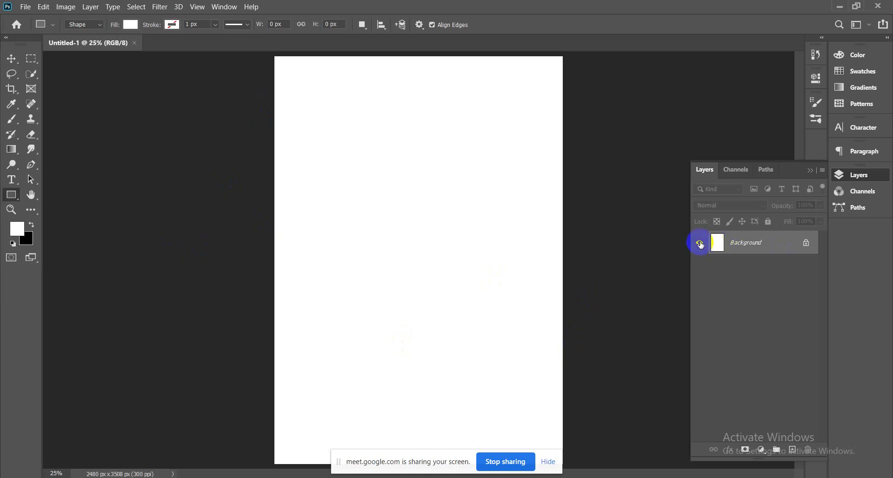
pyautogui.click(807, 242)
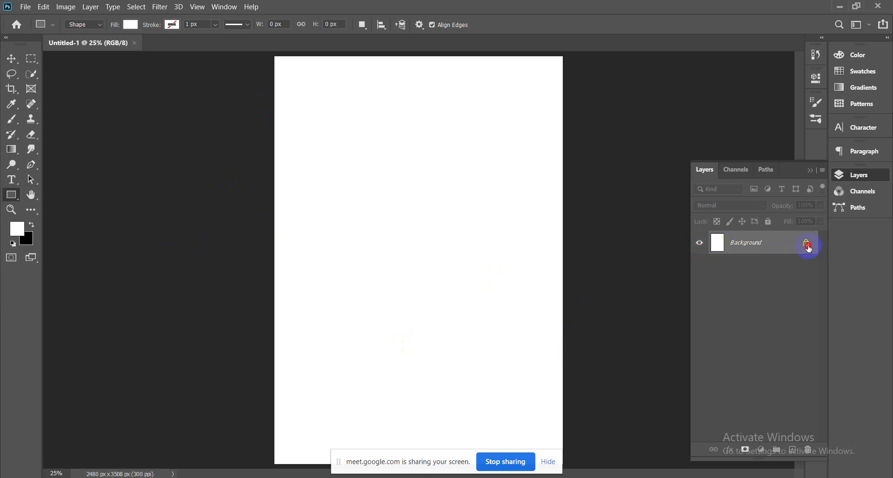
pyautogui.click(699, 243)
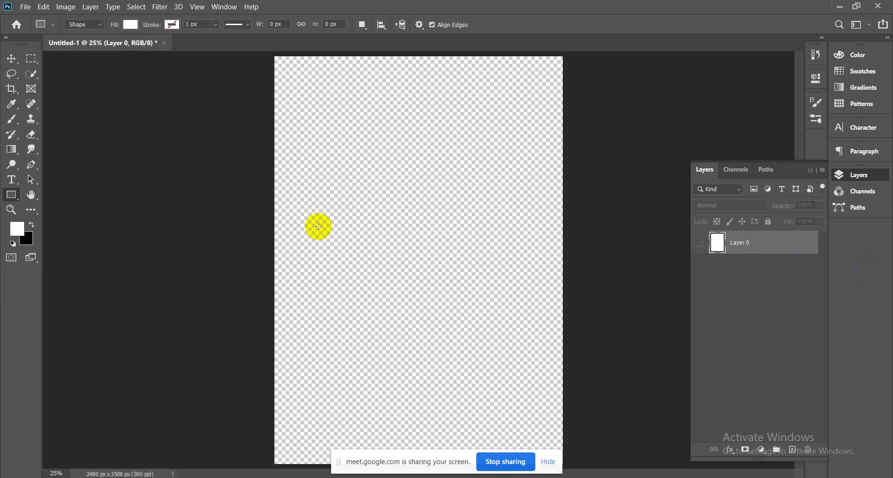
# - Choose the Brush tool with the 125 px star-shaped preset and add a new layer above the hidden one
pyautogui.click(12, 120)
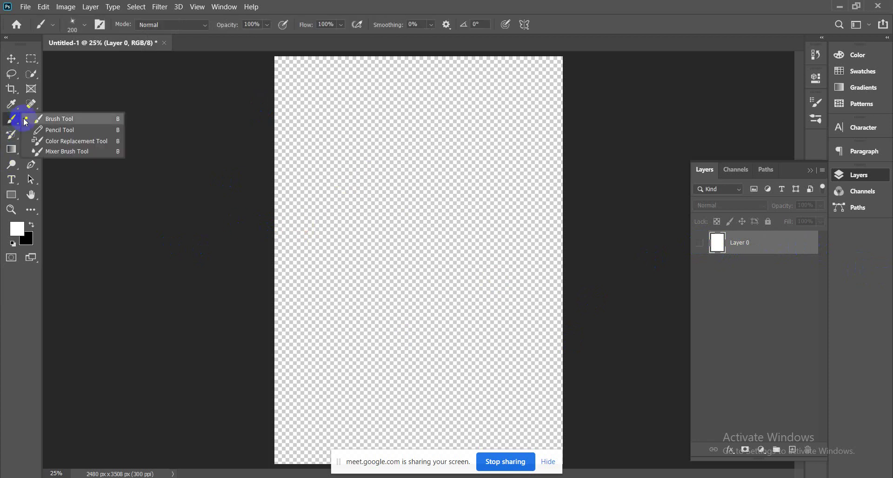
pyautogui.click(53, 119)
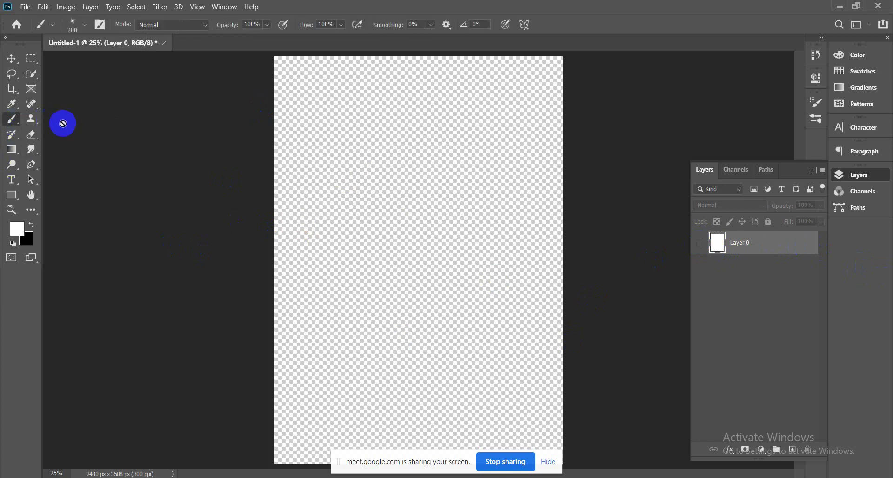
pyautogui.click(86, 31)
pyautogui.click(62, 113)
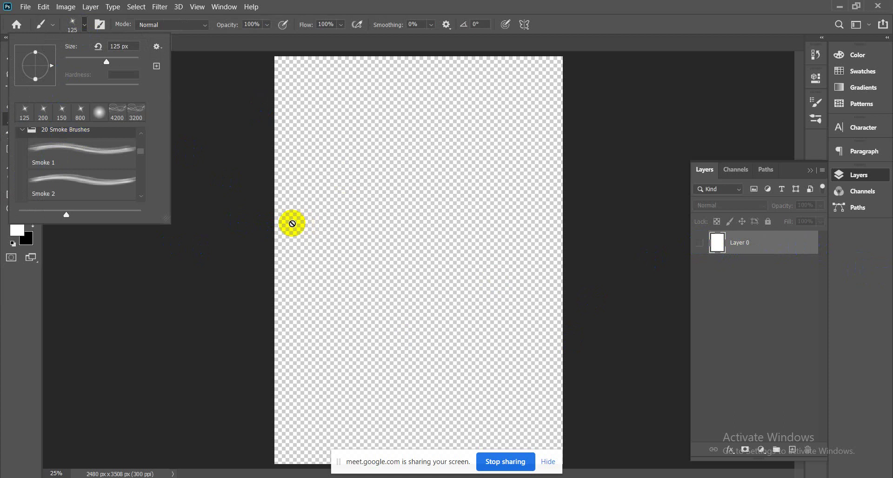
pyautogui.click(794, 450)
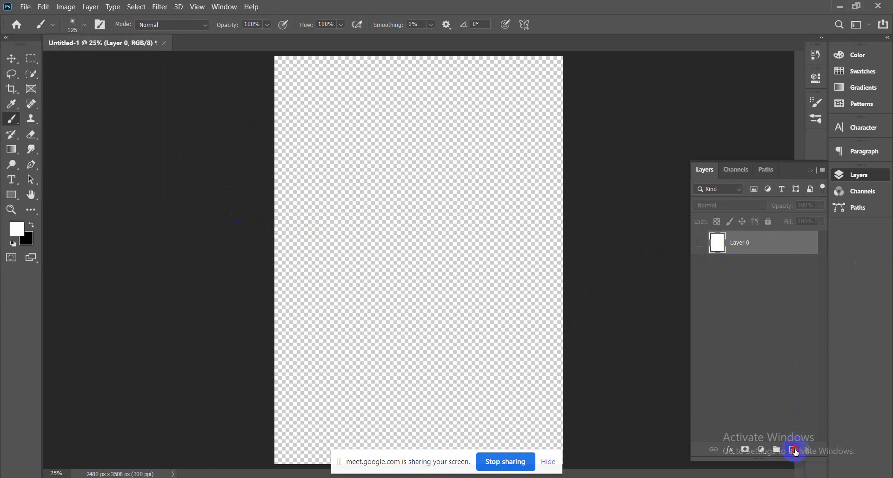
pyautogui.click(793, 450)
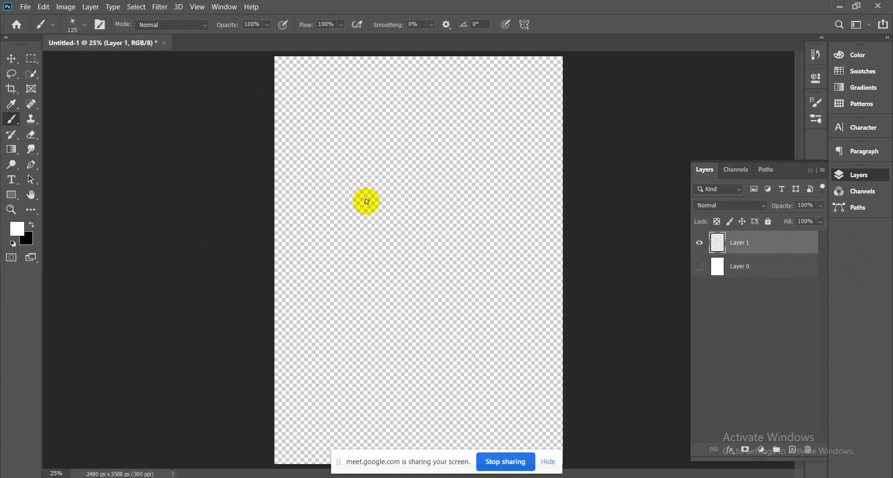
# - Enlarge the brush to 1700 px and stamp one white star on the upper half of the canvas
pyautogui.press(']')
pyautogui.press(']')
pyautogui.press(']')
pyautogui.press(']')
pyautogui.press(']')
pyautogui.press(']')
pyautogui.press(']')
pyautogui.press(']')
pyautogui.press(']')
pyautogui.press(']')
pyautogui.press(']')
pyautogui.press(']')
pyautogui.press(']')
pyautogui.press(']')
pyautogui.press(']')
pyautogui.press(']')
pyautogui.press(']')
pyautogui.press(']')
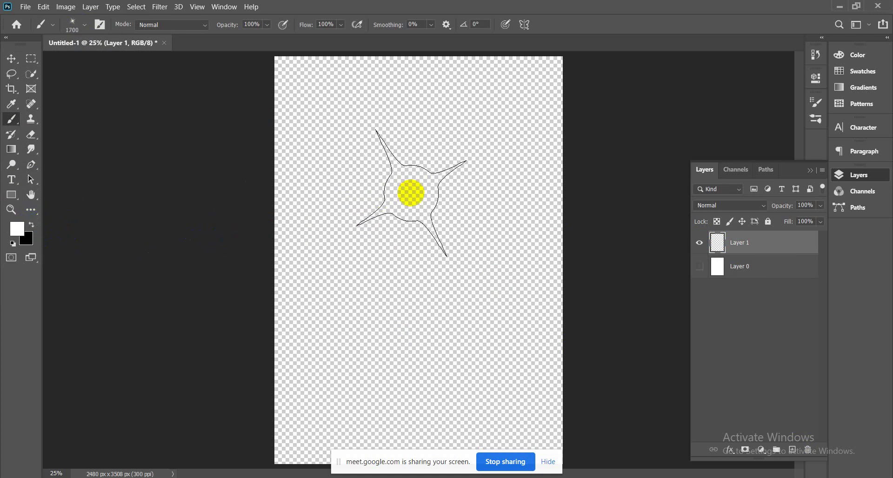
pyautogui.click(409, 192)
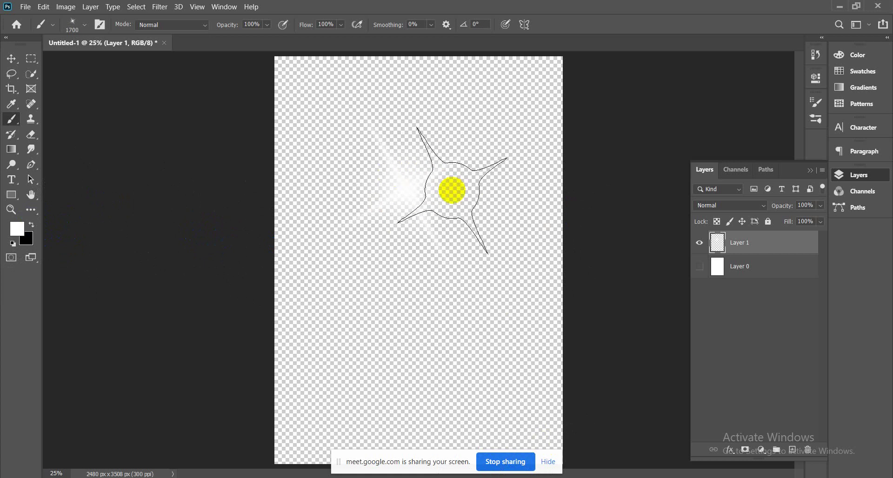
# - Set the foreground color to pink ff0091 and stamp a star to the lower right of the white one
pyautogui.click(17, 230)
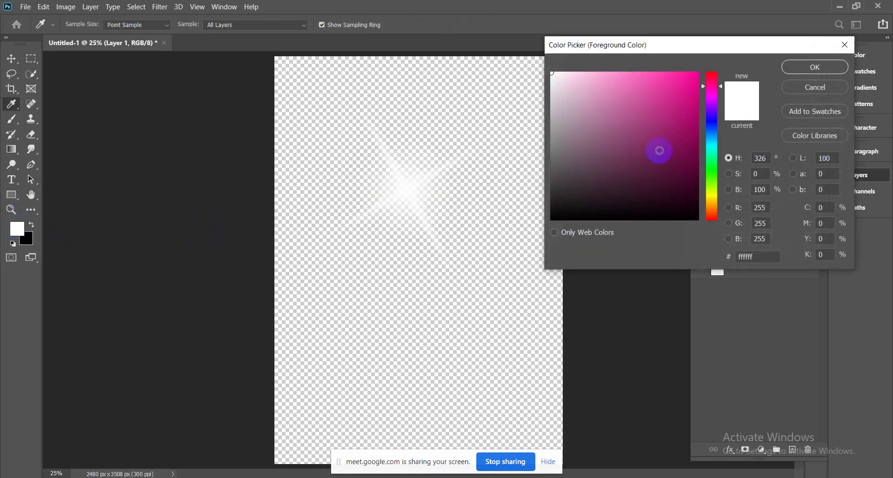
pyautogui.click(698, 73)
pyautogui.click(814, 67)
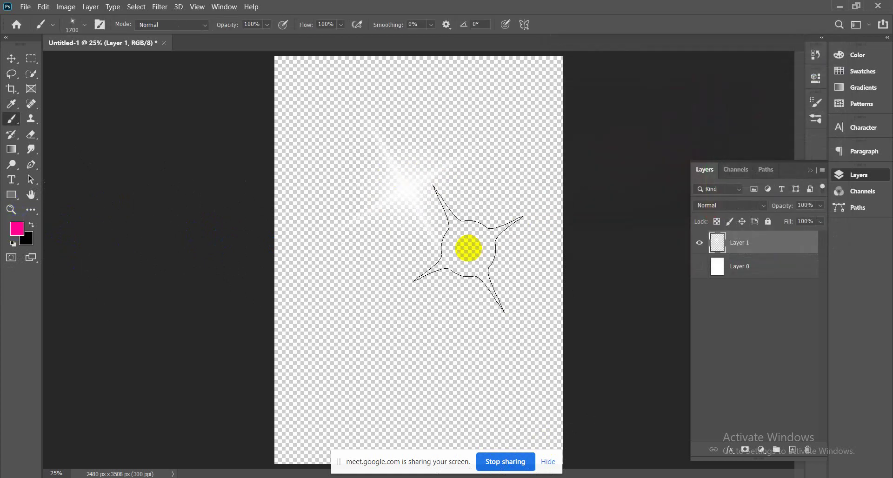
pyautogui.click(479, 244)
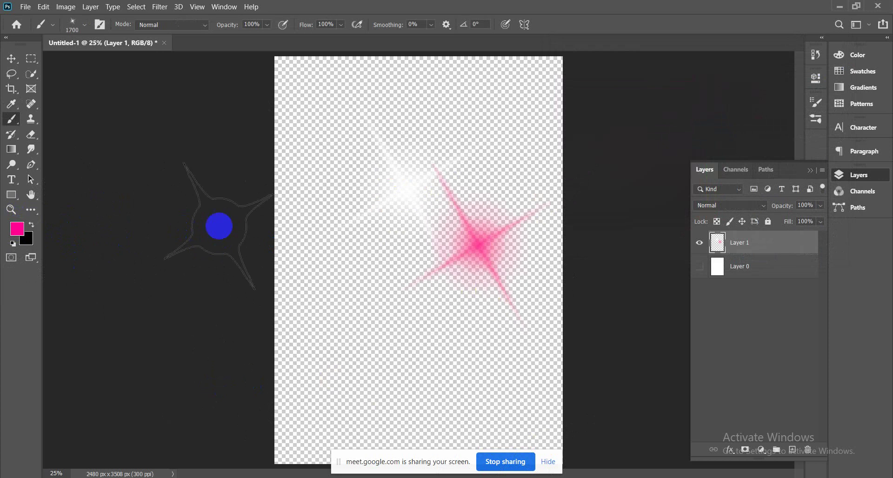
# - Set the foreground color to yellow eeeb09 and stamp a star to the lower left of the pink one
pyautogui.click(18, 229)
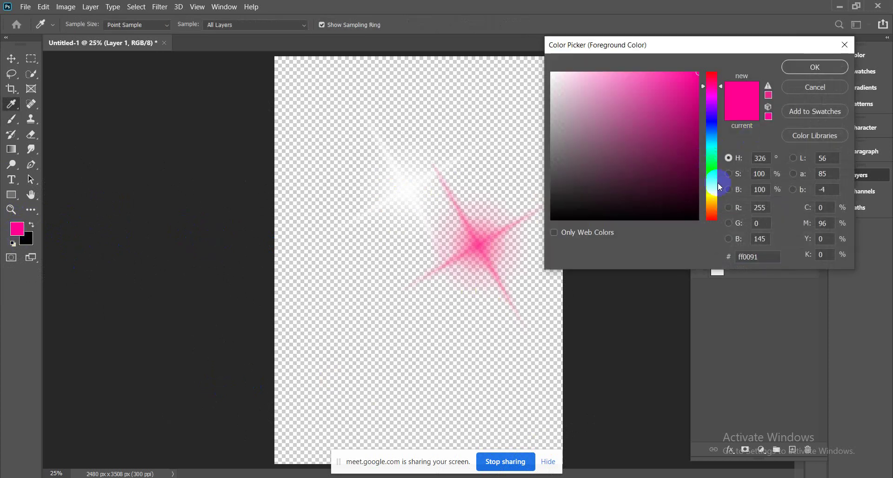
pyautogui.click(712, 196)
pyautogui.click(693, 82)
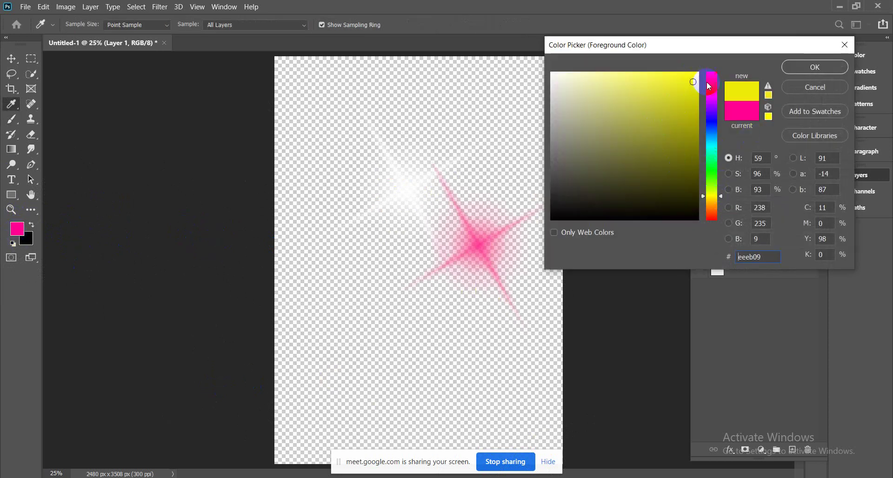
pyautogui.click(844, 70)
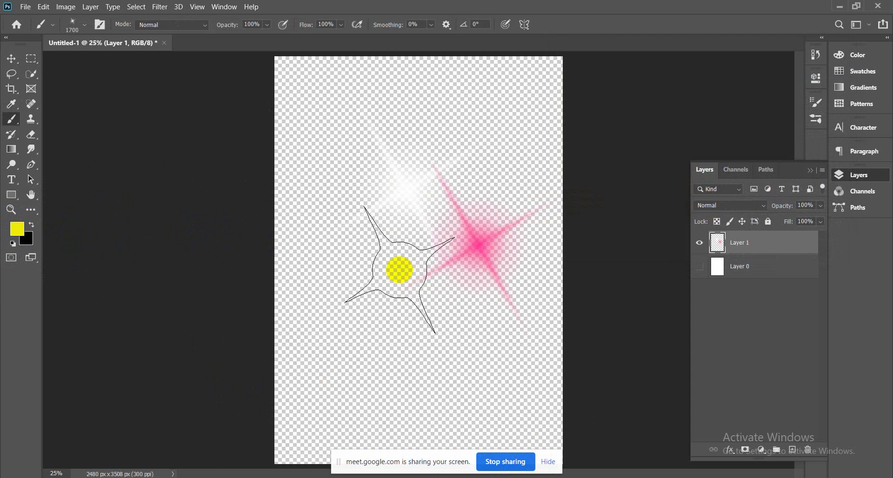
pyautogui.click(399, 270)
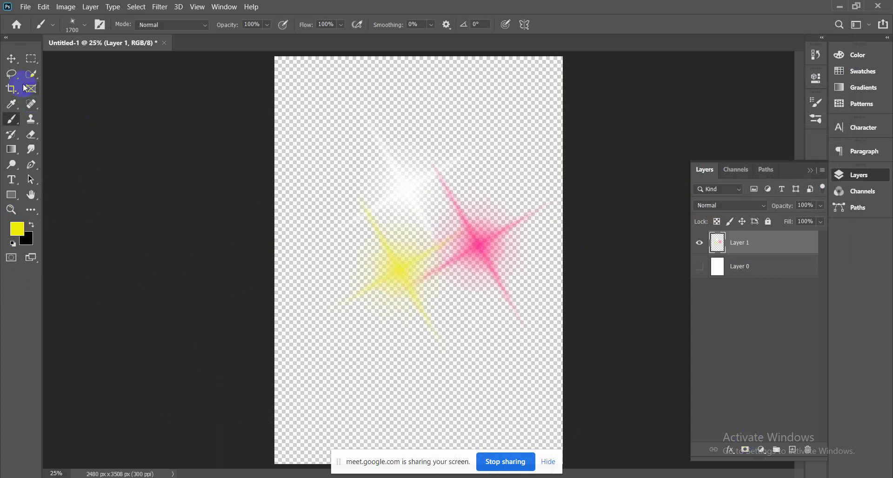
# - Close the Untitled-1 document without saving the changes
pyautogui.click(12, 60)
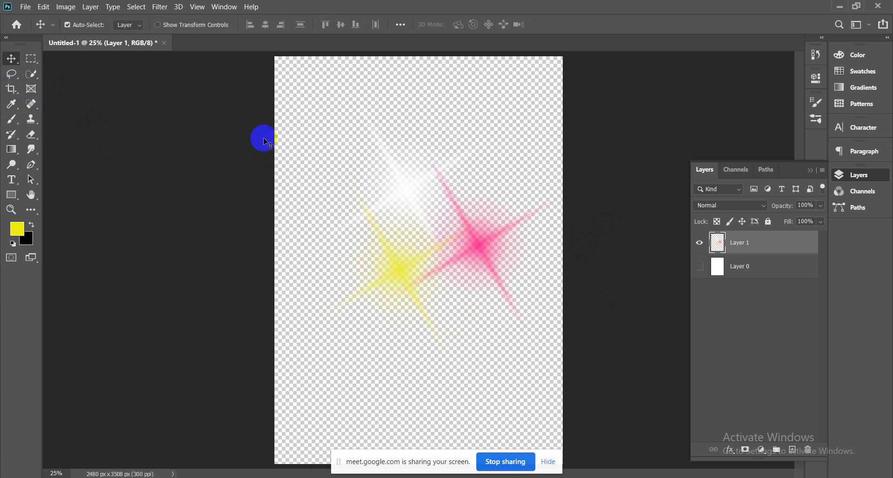
pyautogui.click(165, 42)
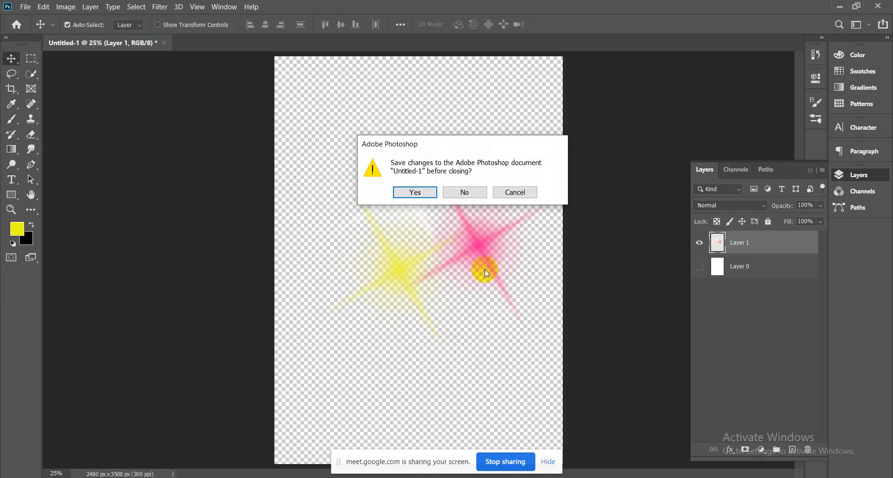
pyautogui.click(464, 193)
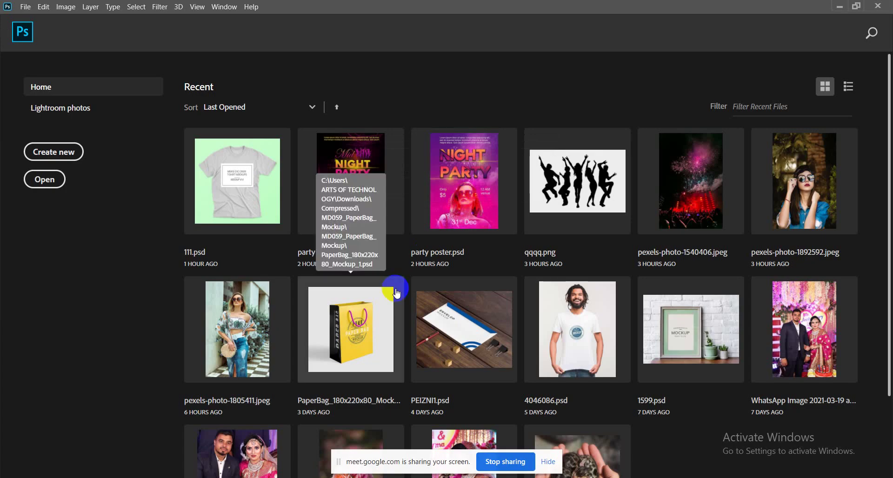
pyautogui.scroll(-3, 399, 297)
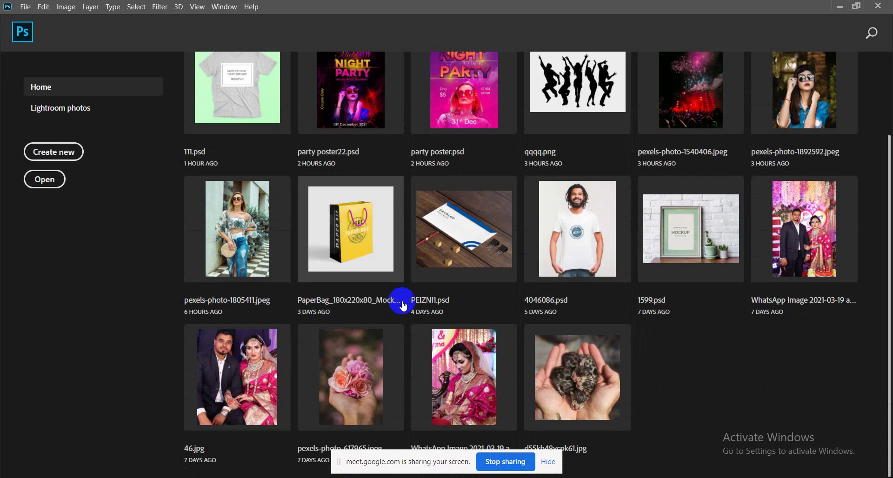
pyautogui.scroll(3, 403, 305)
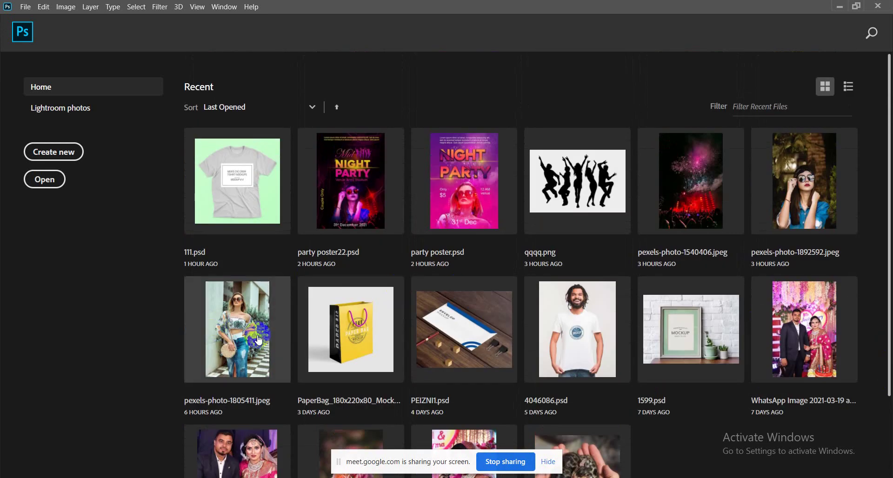
# - Switch back to Brusheezy in the browser and review the "water" results again, including the bubble, ripple, wave and spray brush sets
pyautogui.click(840, 6)
pyautogui.scroll(-5, 289, 273)
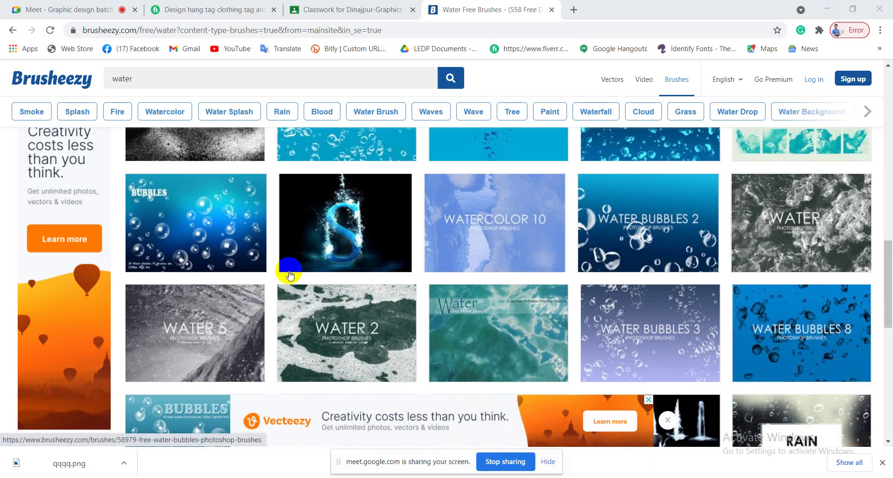
pyautogui.scroll(-15, 289, 272)
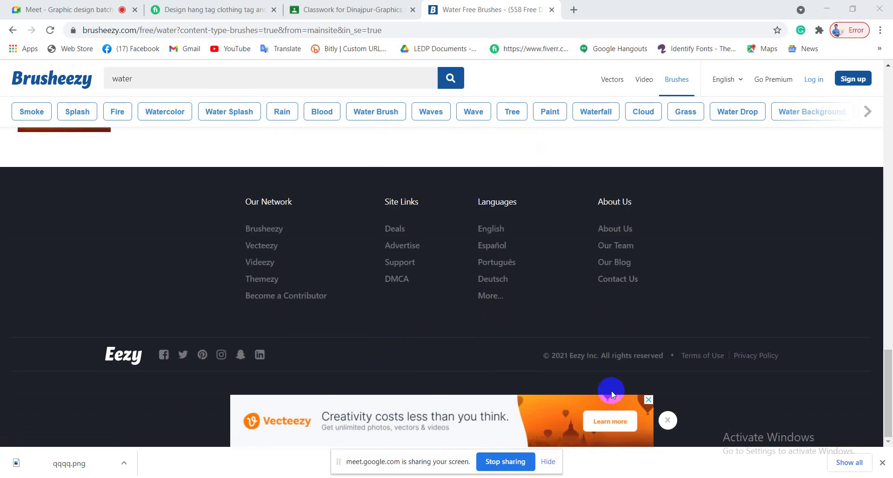
pyautogui.click(663, 425)
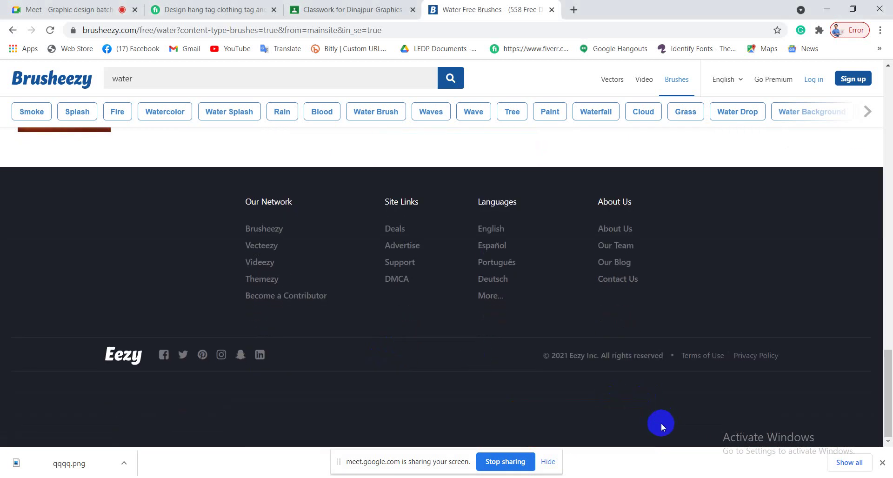
pyautogui.scroll(10, 329, 179)
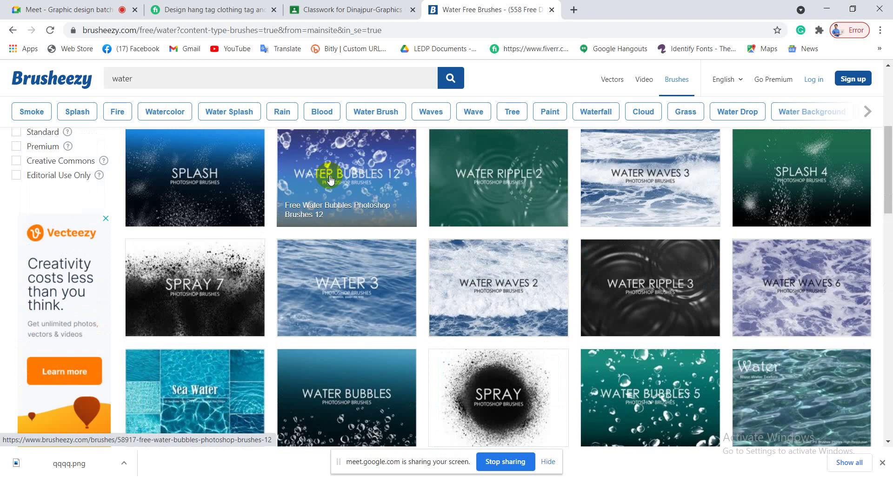
pyautogui.scroll(-5, 329, 179)
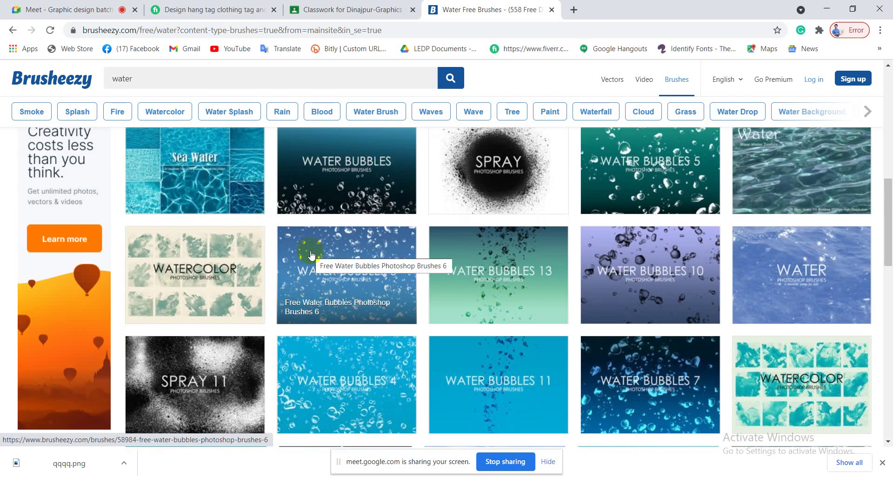
pyautogui.scroll(-12, 315, 295)
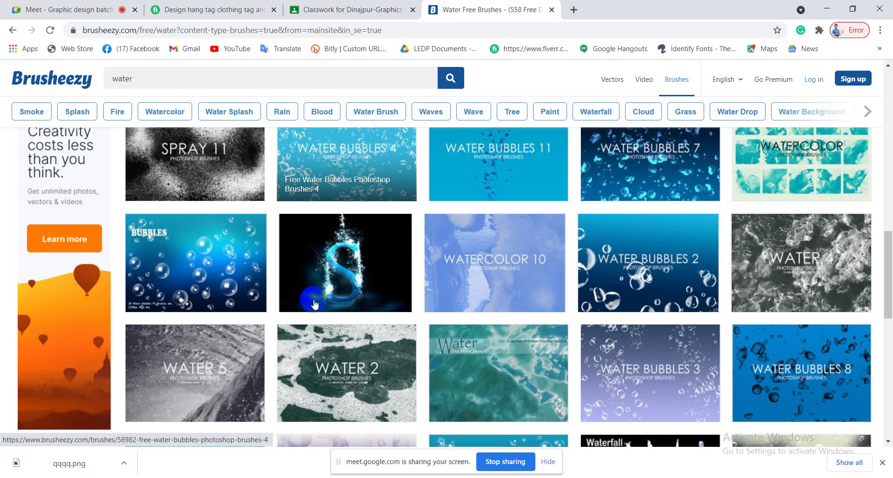
pyautogui.scroll(5, 314, 302)
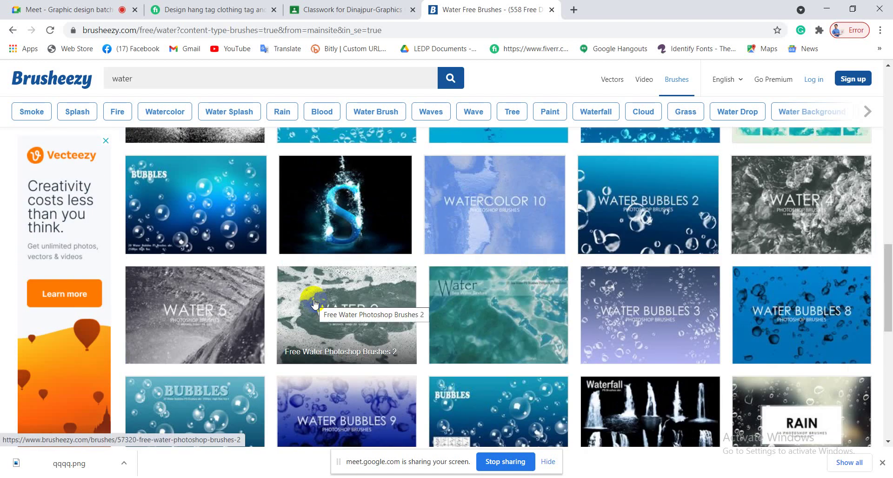
pyautogui.scroll(8, 315, 303)
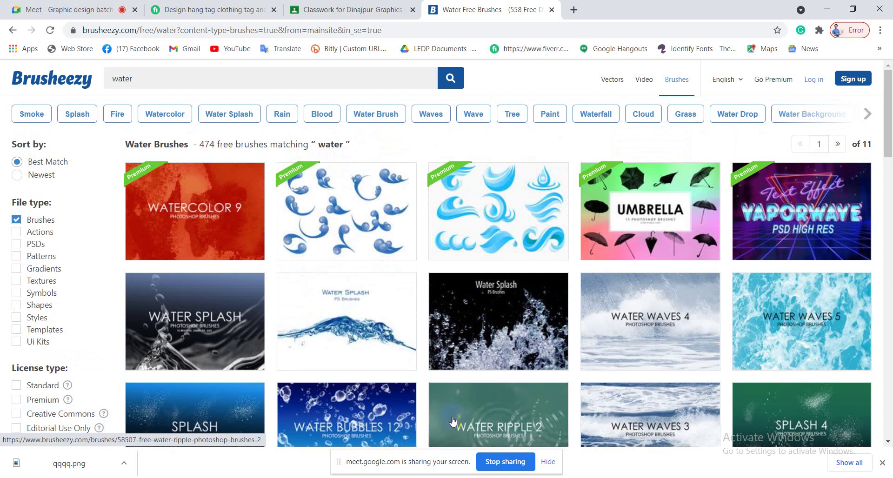
pyautogui.scroll(-4, 234, 381)
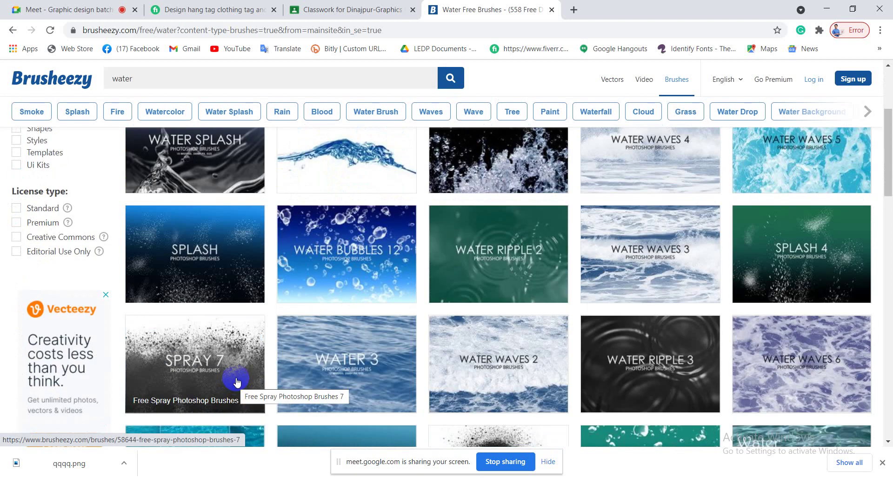
# - Return to the Google Meet call to check the participants and chat messages
pyautogui.scroll(4, 236, 382)
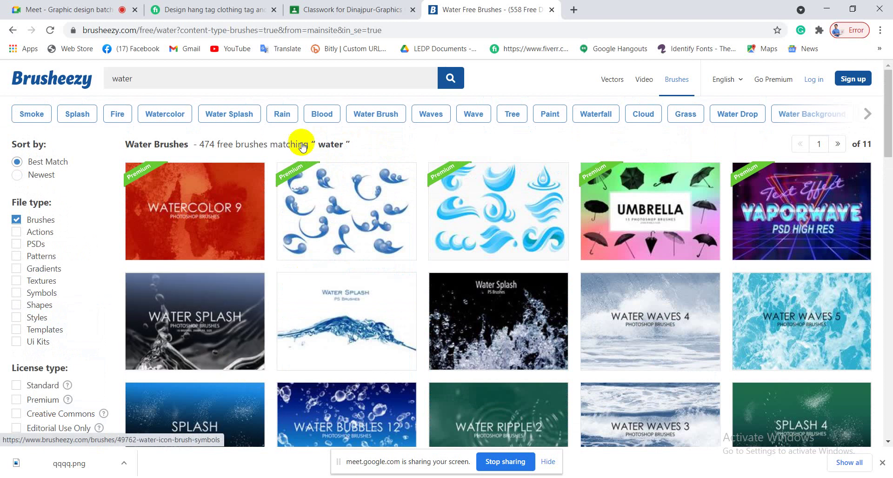
pyautogui.click(37, 8)
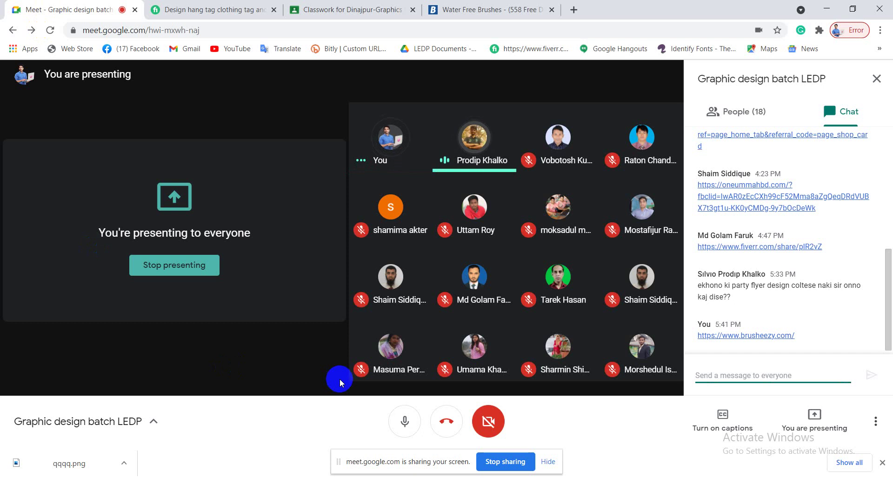
pyautogui.click(406, 421)
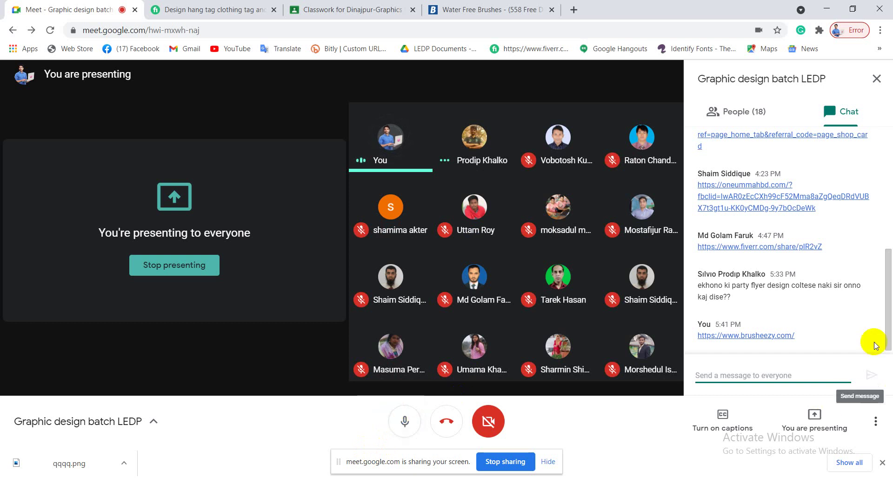
pyautogui.click(301, 355)
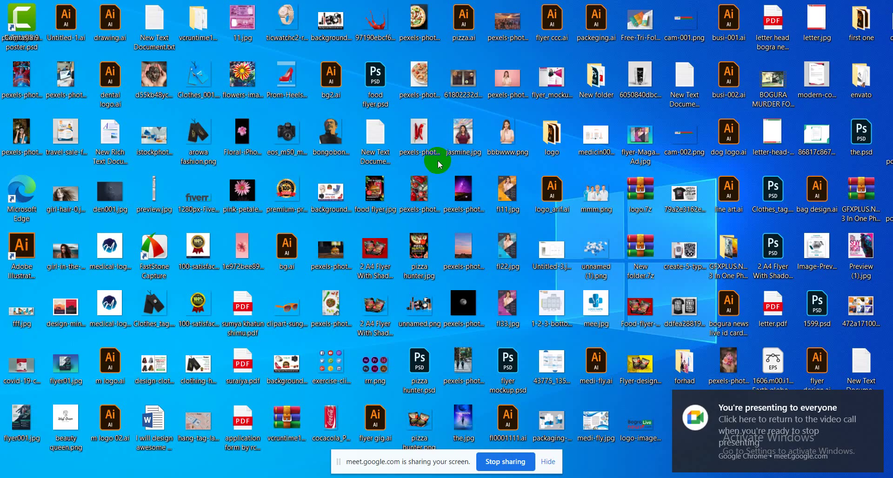
# - Place pizza hunter.jpg from the desktop in Untitled-1, scaled to 49.74% and positioned slightly left of the canvas centre
pyautogui.press('super+d')
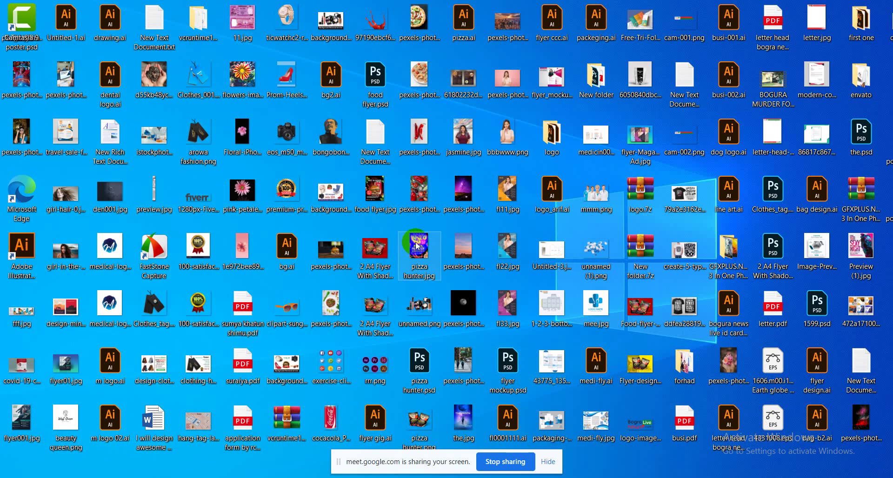
pyautogui.moveTo(417, 246); pyautogui.dragTo(257, 419)
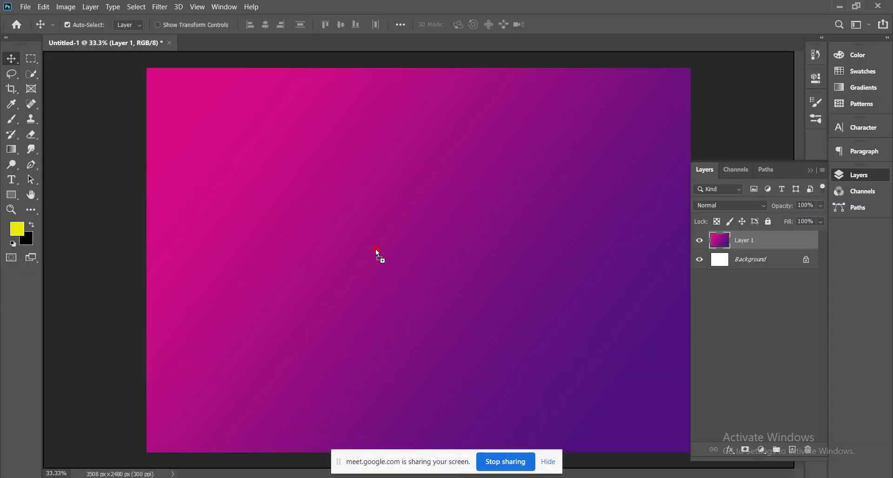
pyautogui.moveTo(376, 250); pyautogui.dragTo(376, 250)
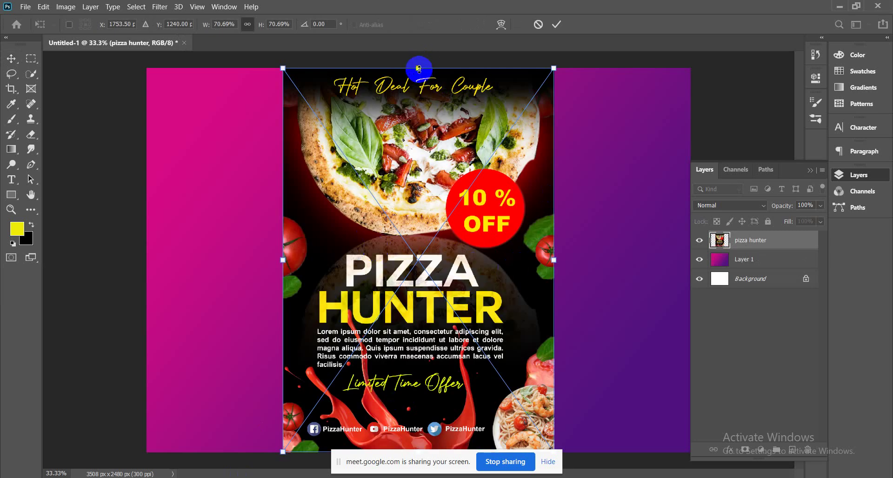
pyautogui.moveTo(419, 68); pyautogui.dragTo(426, 196)
pyautogui.moveTo(403, 314); pyautogui.dragTo(391, 254)
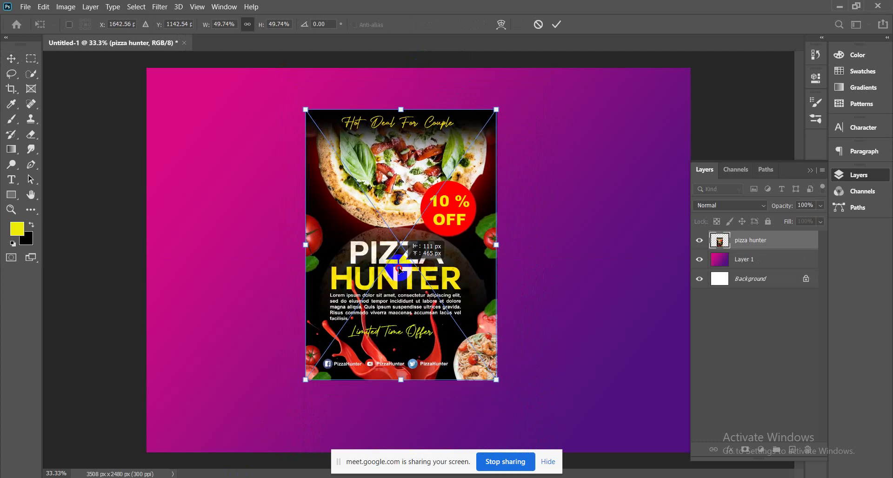
pyautogui.click(557, 24)
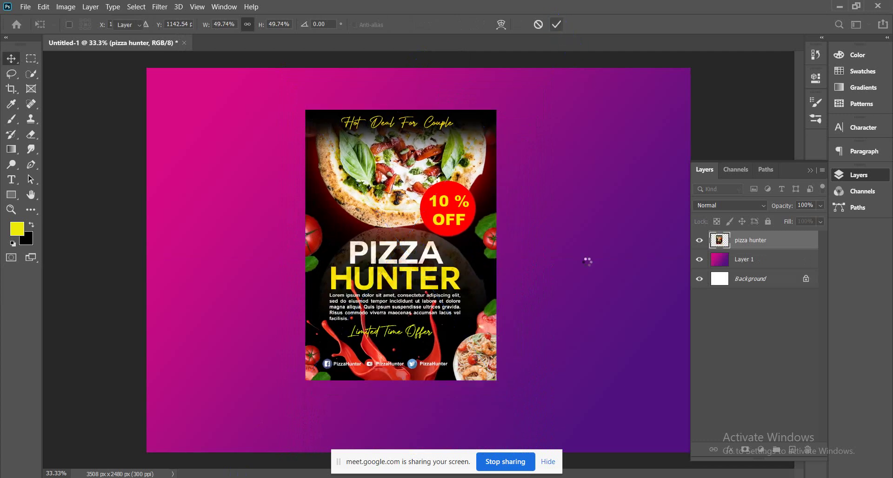
# - Open the pizza hunter layer's blending options and enable Drop Shadow
pyautogui.click(726, 243)
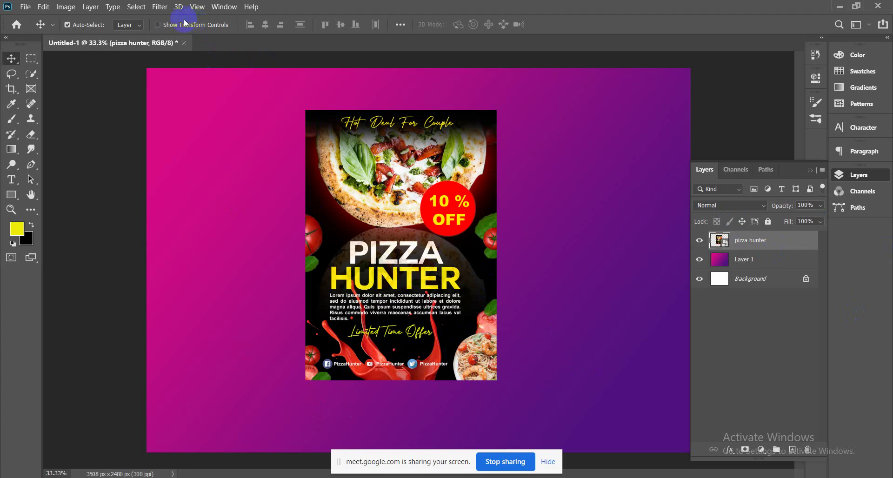
pyautogui.rightClick(749, 242)
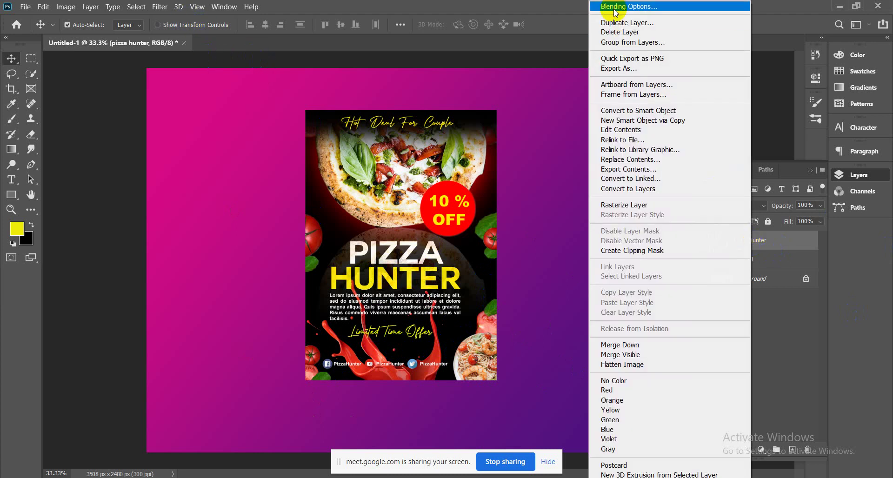
pyautogui.click(616, 7)
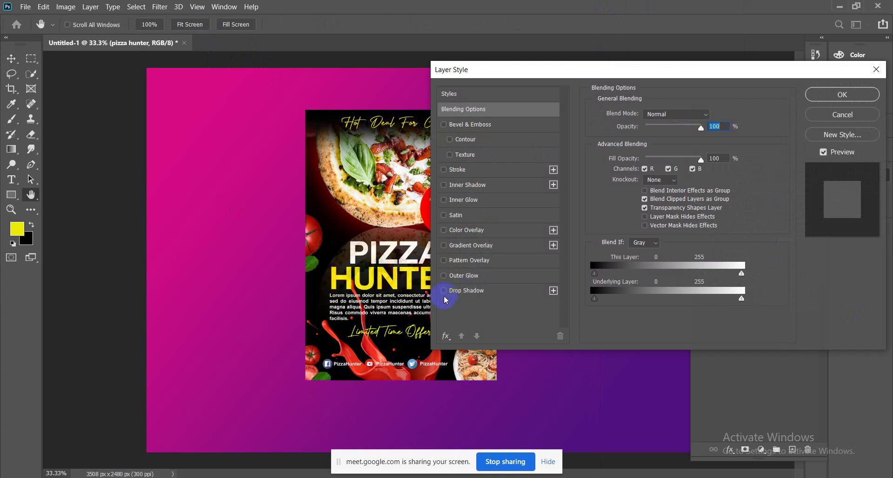
pyautogui.click(443, 293)
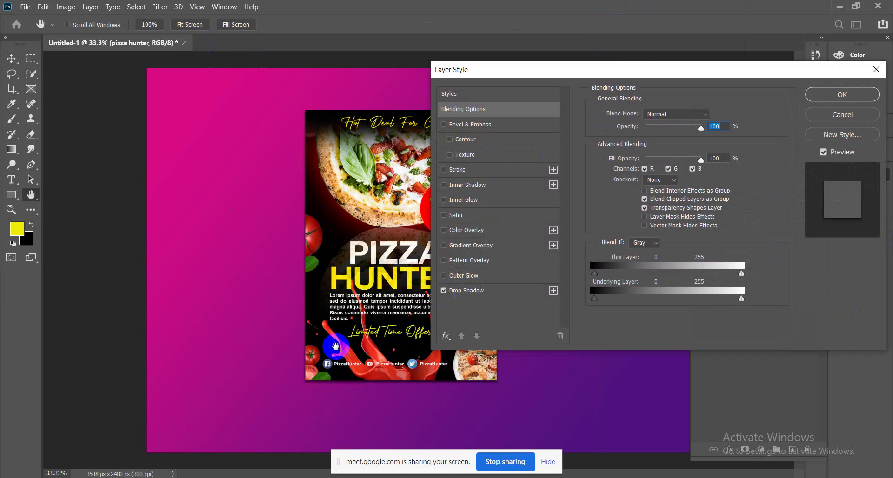
# - Preview Outer Glow, Bevel & Emboss, Color Overlay, Pattern Overlay and Gradient Overlay on the flyer one at a time, switching each off again
pyautogui.click(443, 275)
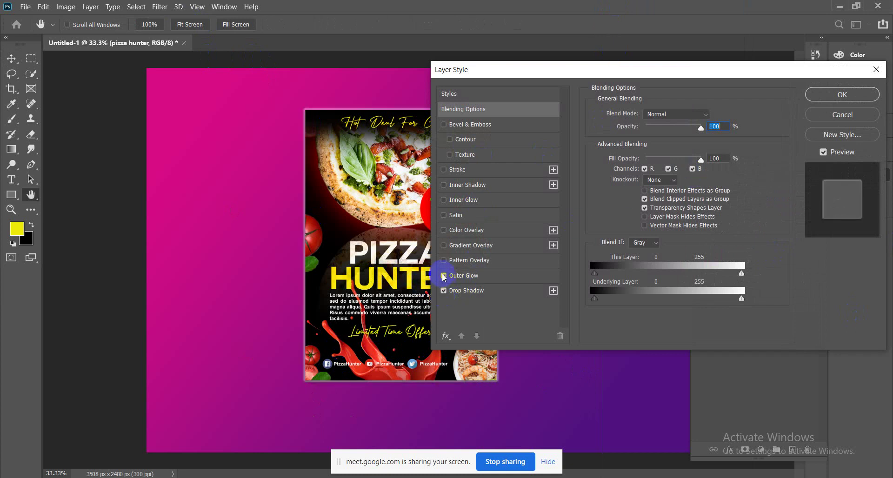
pyautogui.click(443, 276)
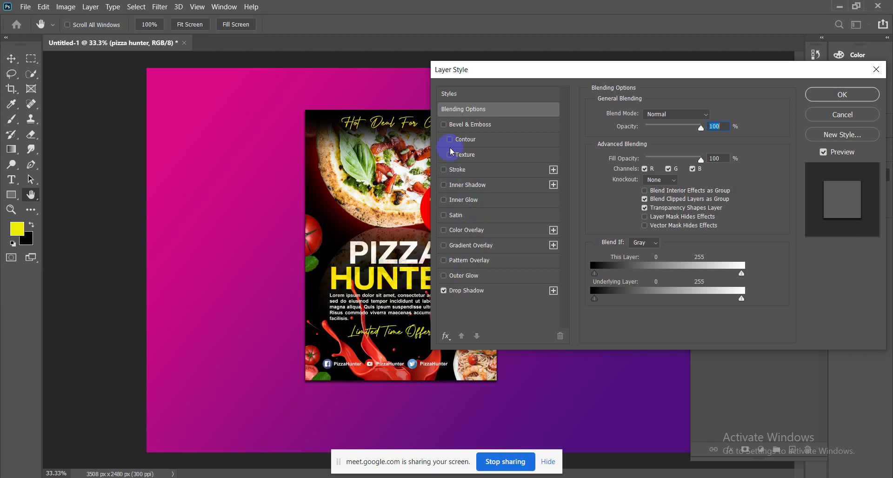
pyautogui.click(444, 124)
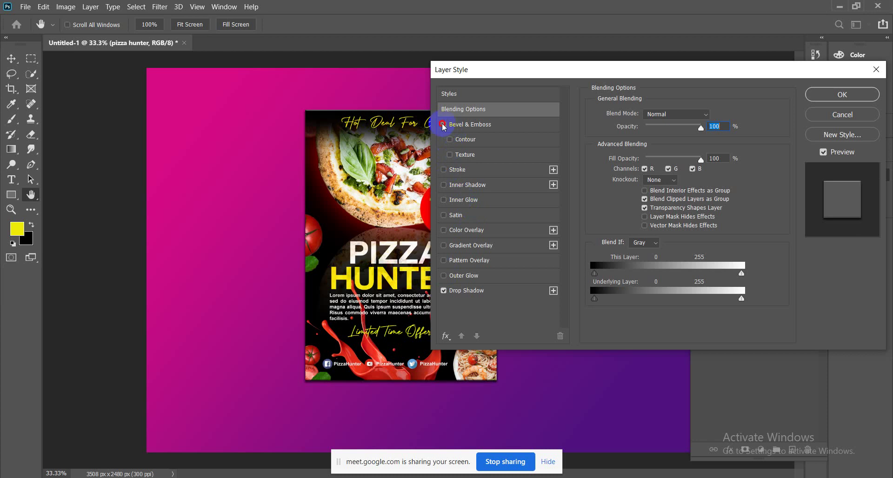
pyautogui.click(444, 124)
pyautogui.click(444, 231)
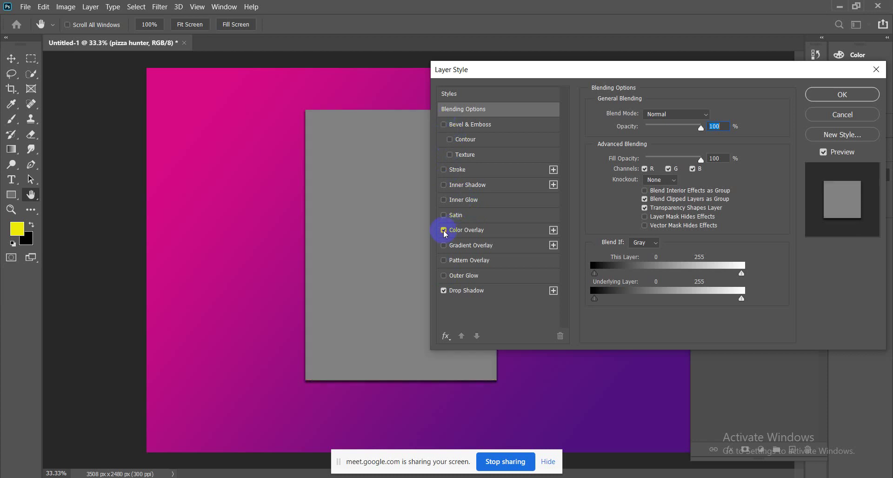
pyautogui.click(443, 231)
pyautogui.click(445, 261)
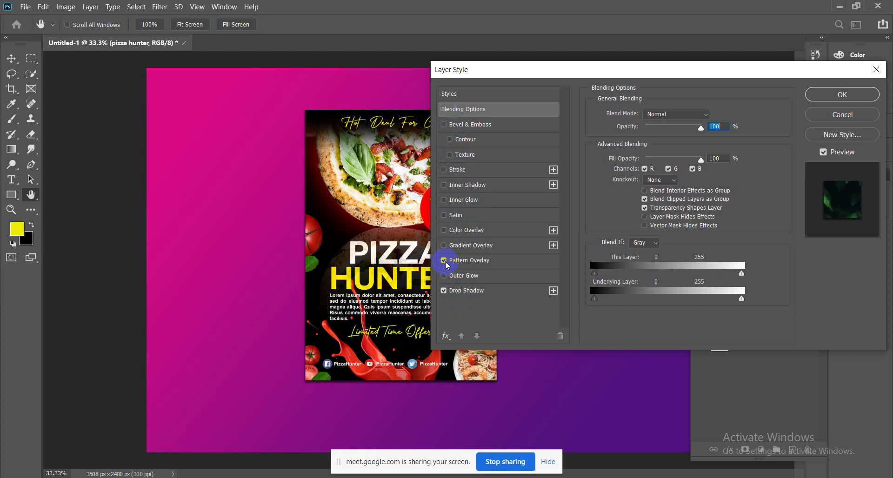
pyautogui.click(445, 261)
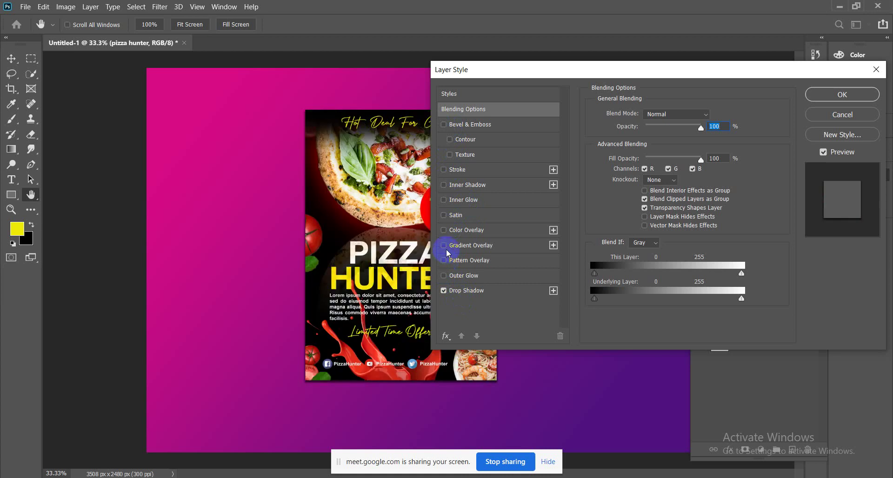
pyautogui.click(445, 249)
pyautogui.click(445, 248)
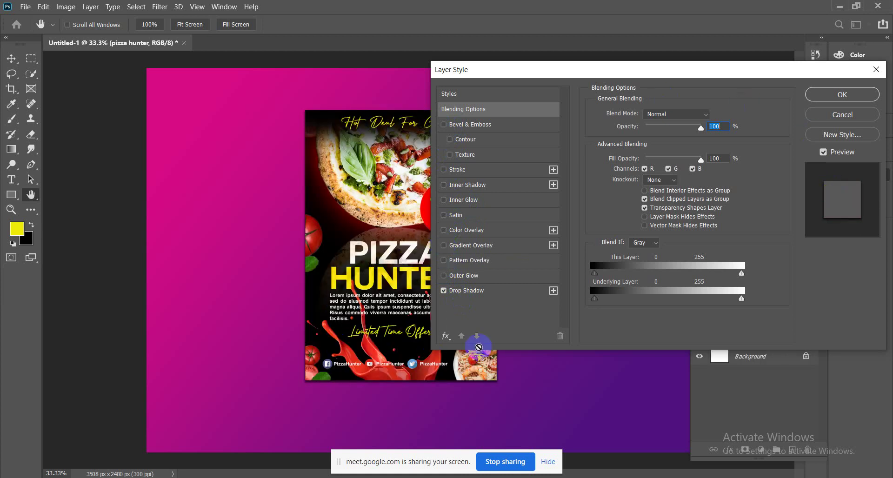
# - Set the flyer's drop shadow to 20 px distance, 21% spread and 27 px size, and apply the layer style
pyautogui.click(463, 291)
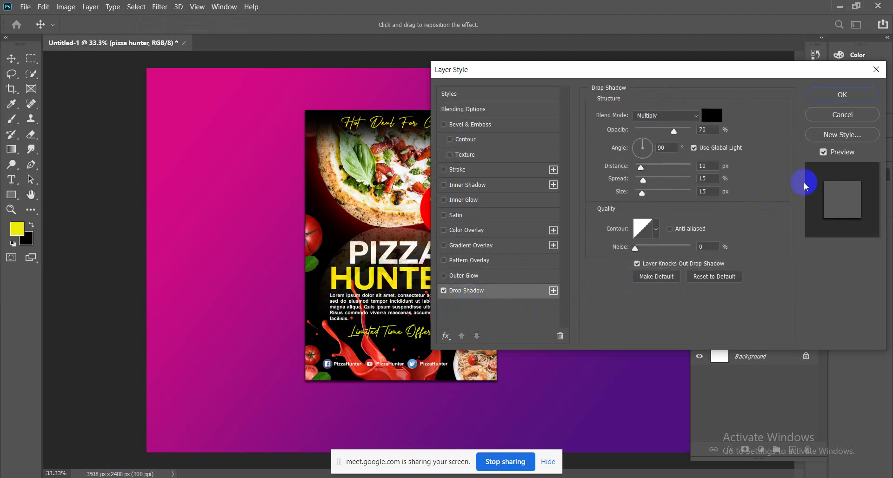
pyautogui.moveTo(641, 167); pyautogui.dragTo(645, 196)
pyautogui.click(646, 182)
pyautogui.click(693, 148)
pyautogui.moveTo(579, 70); pyautogui.dragTo(844, 80)
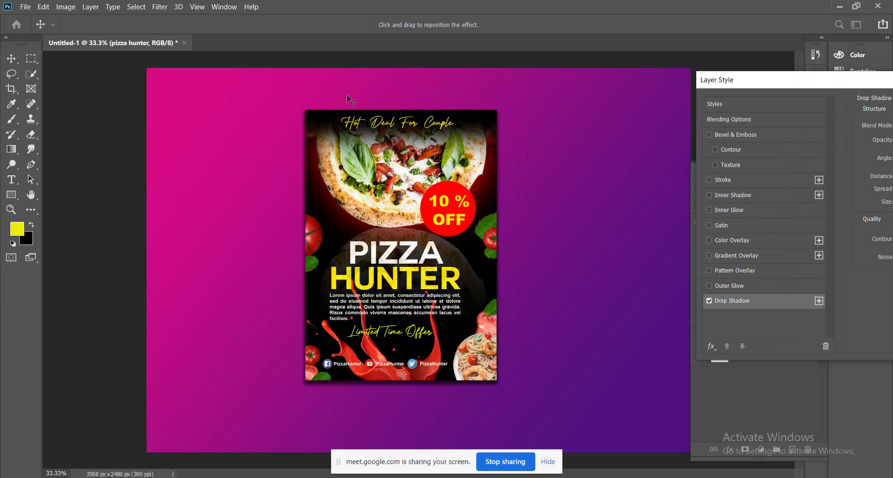
pyautogui.moveTo(853, 80); pyautogui.dragTo(480, 89)
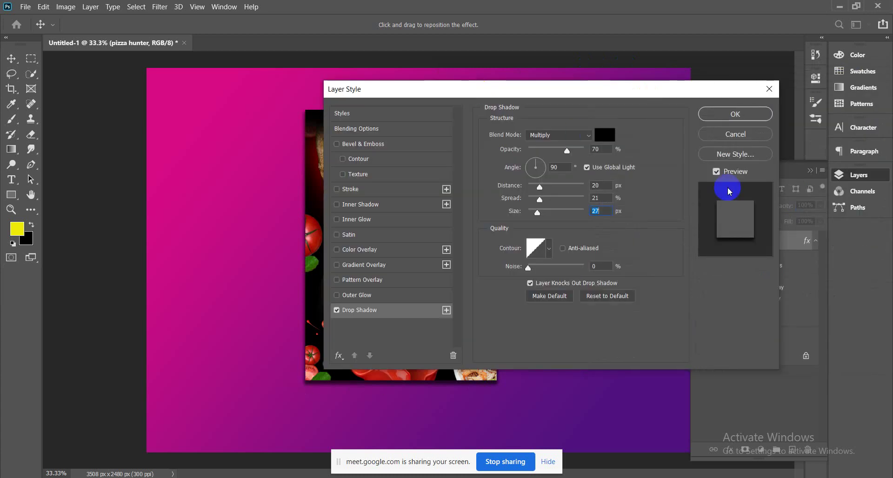
pyautogui.click(756, 114)
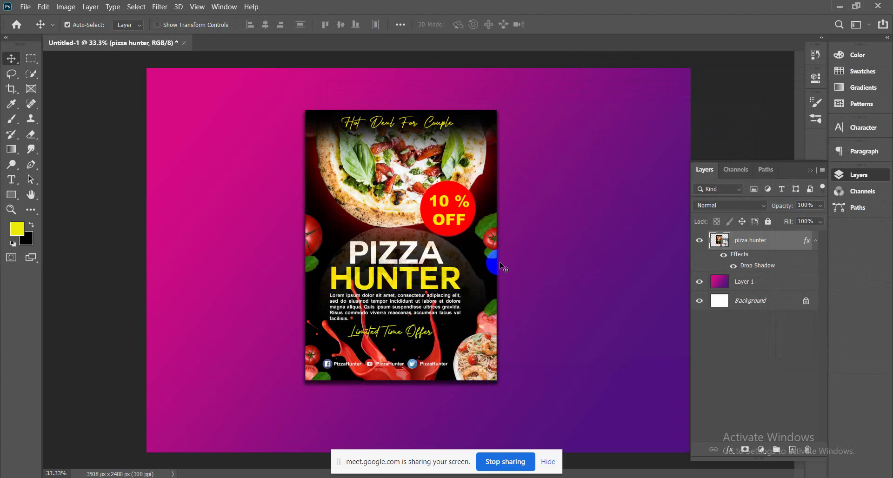
# - Open the pizza hunter smart object's contents and draw a yellow rectangle of about 2608 x 3613 px over the whole flyer
pyautogui.click(720, 241)
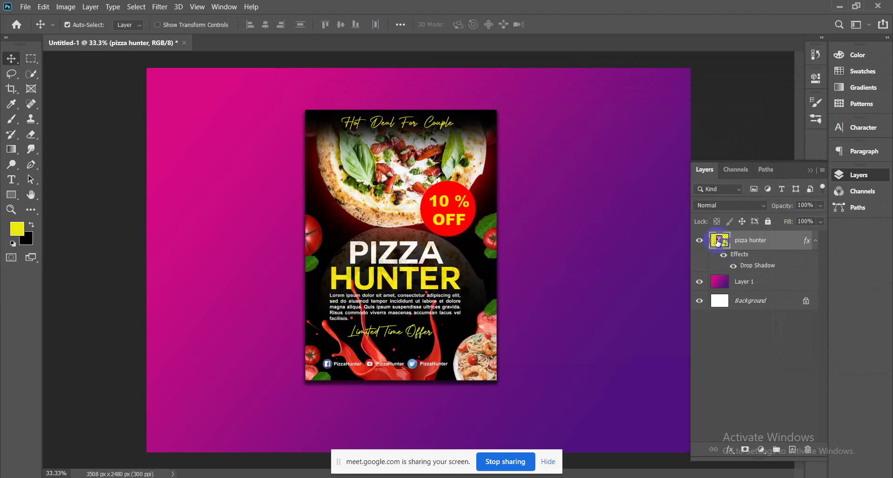
pyautogui.doubleClick(720, 241)
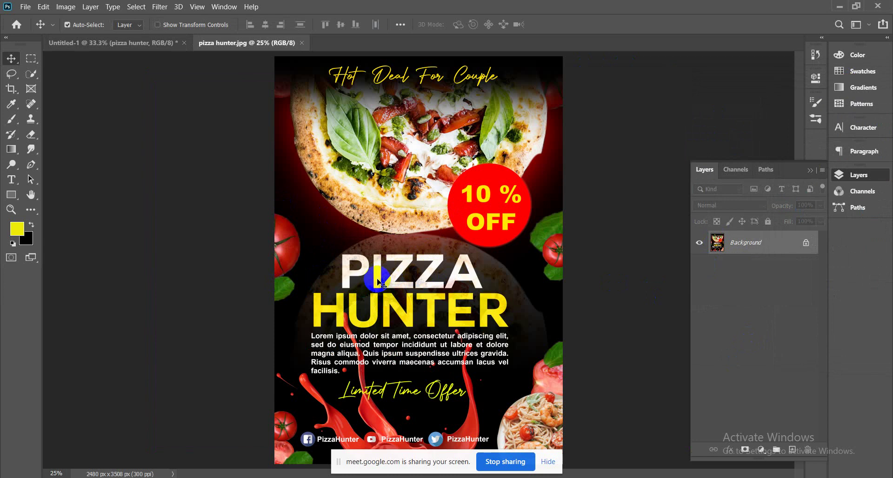
pyautogui.hotkey('ctrl', '-')
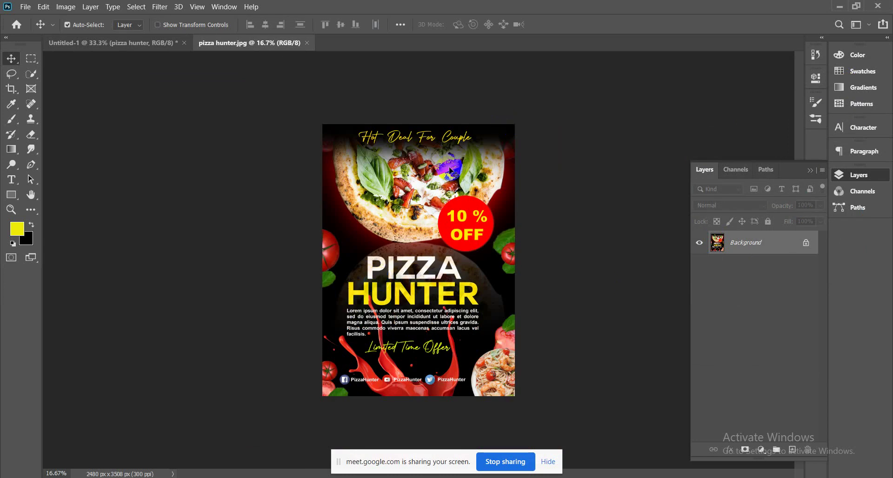
pyautogui.click(11, 196)
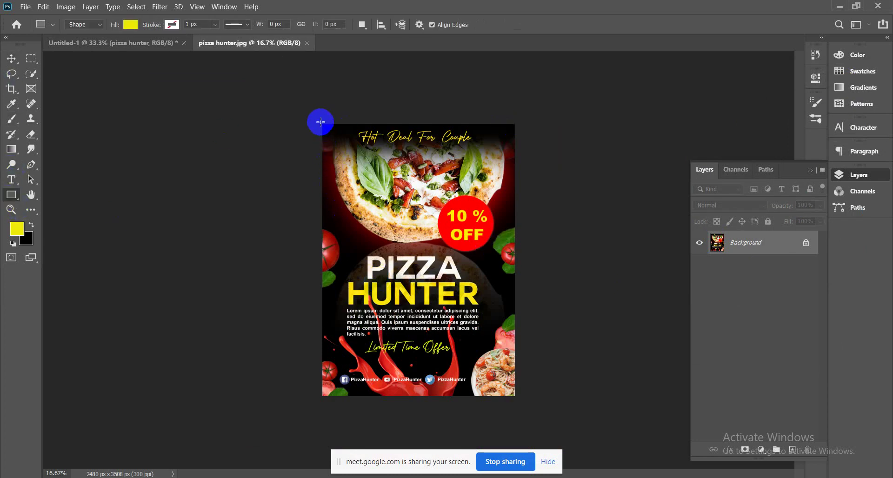
pyautogui.moveTo(321, 122); pyautogui.dragTo(523, 402)
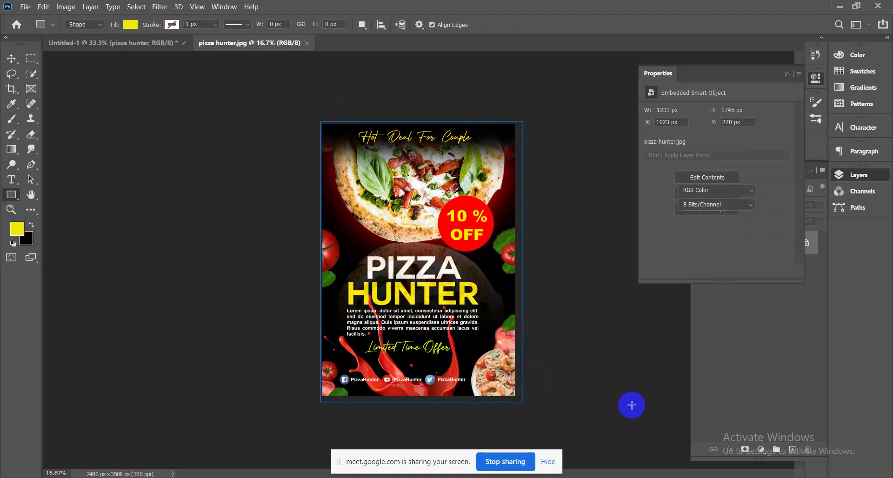
pyautogui.click(787, 73)
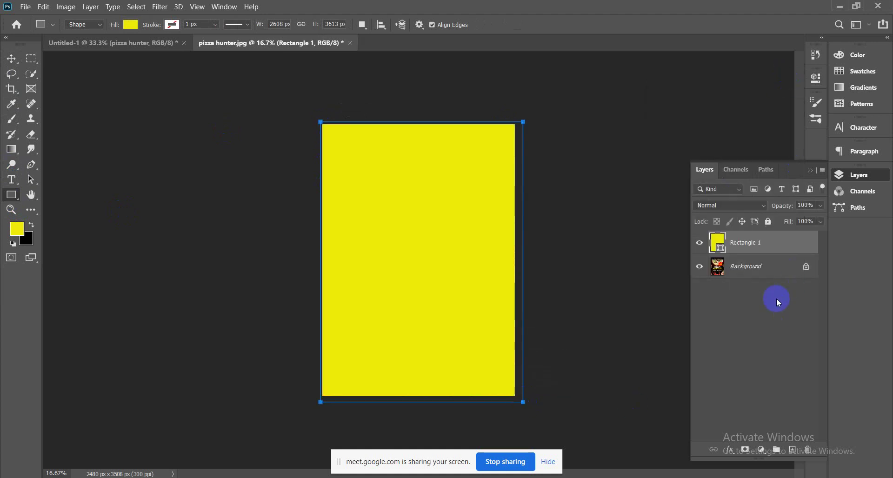
# - Try to close the smart object contents with their changes saved, and dismiss the save location choice
pyautogui.click(351, 44)
pyautogui.click(412, 191)
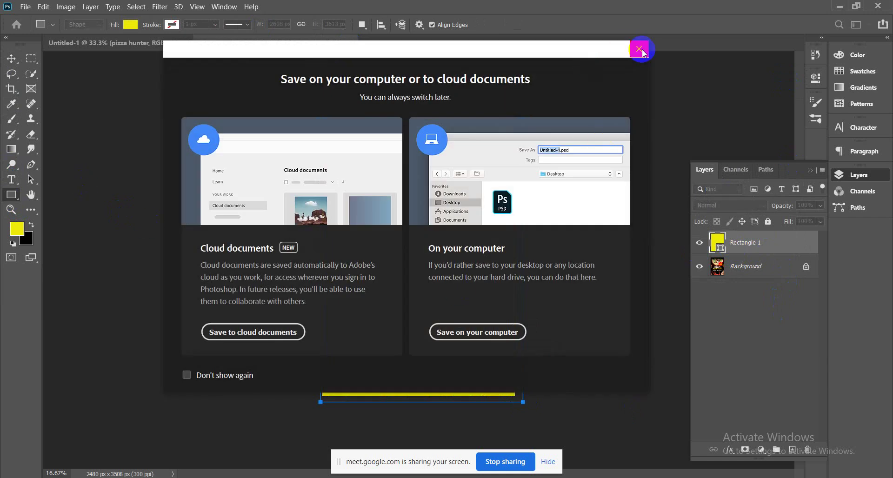
pyautogui.click(643, 52)
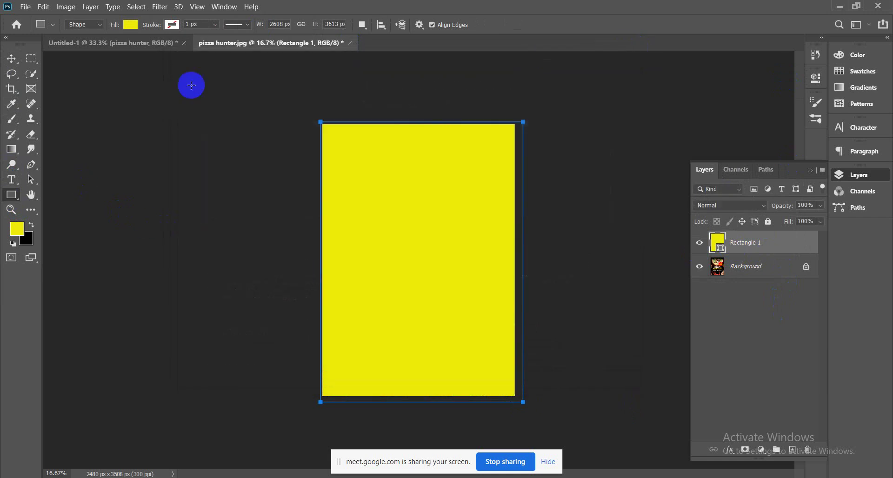
# - Save the mockup document to the Desktop on the computer as testmock in PSD format with Maximize Compatibility
pyautogui.click(127, 46)
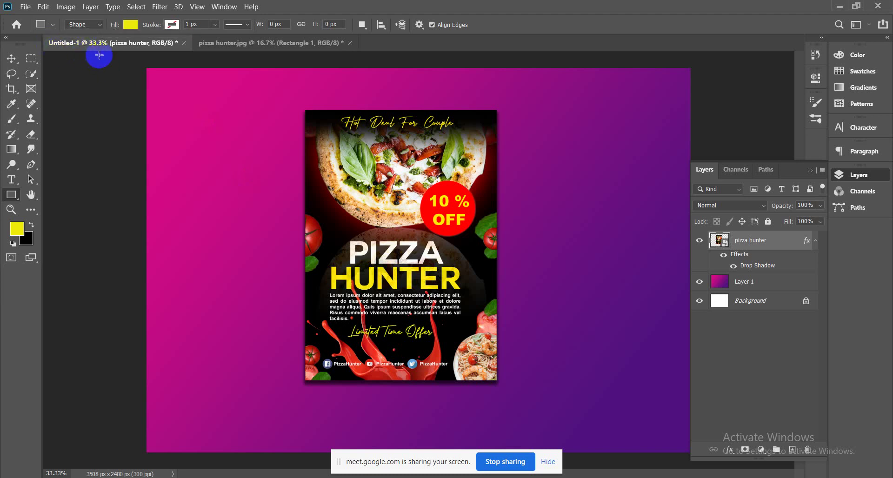
pyautogui.click(26, 6)
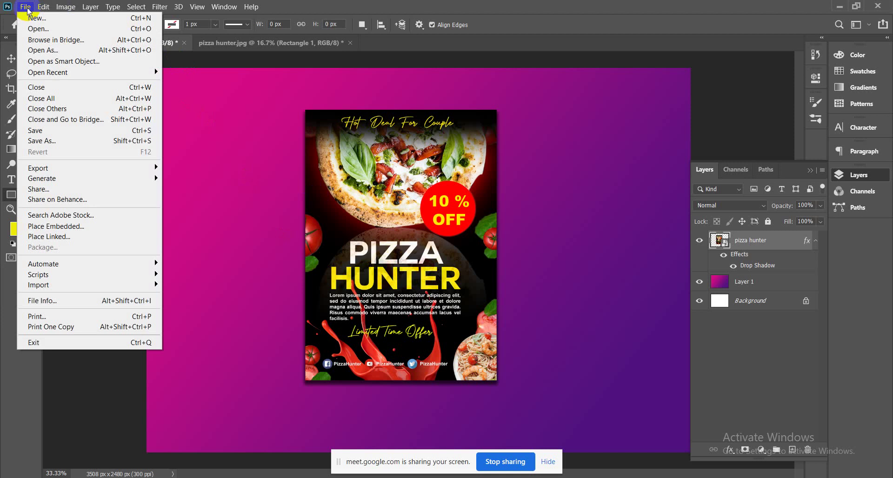
pyautogui.click(55, 141)
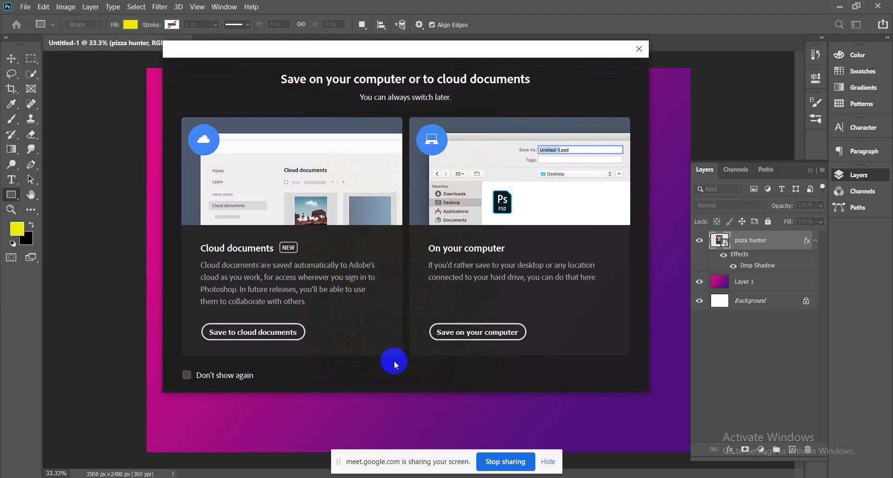
pyautogui.click(481, 339)
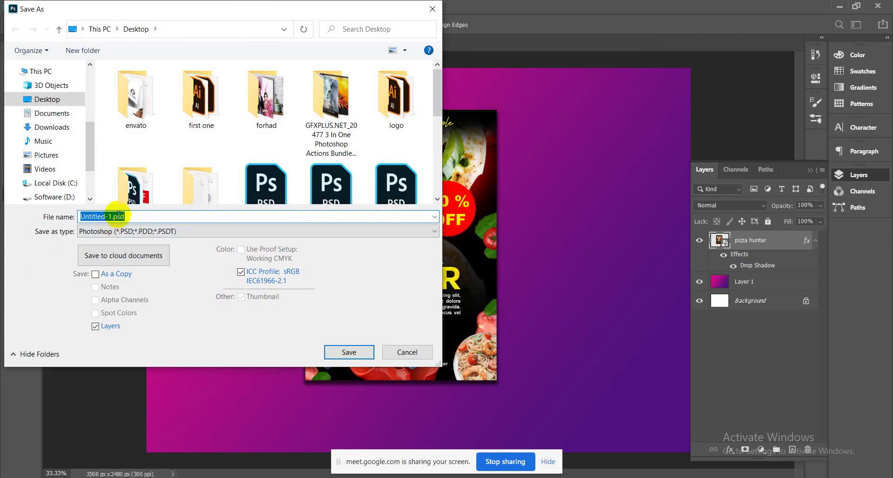
pyautogui.write('testmock')
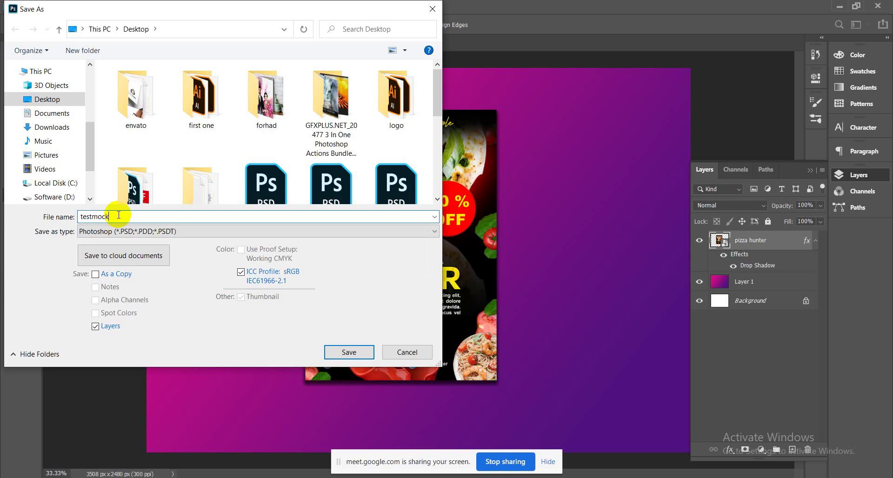
pyautogui.click(345, 354)
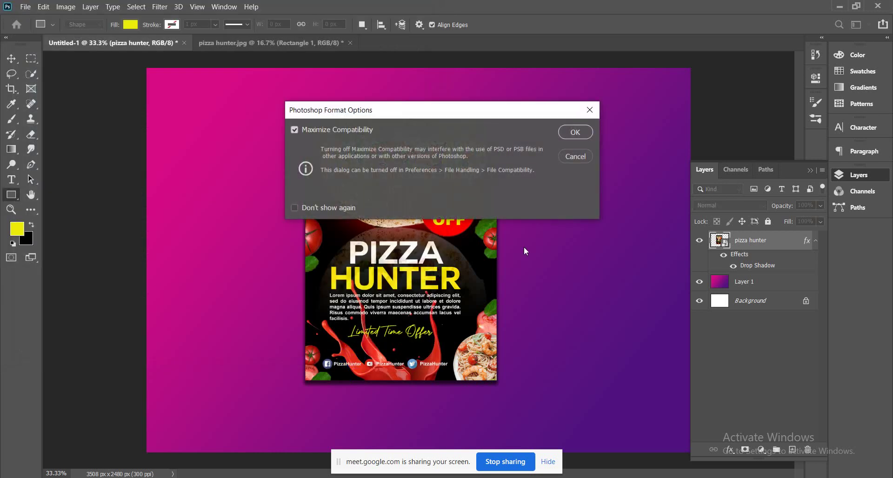
pyautogui.click(579, 134)
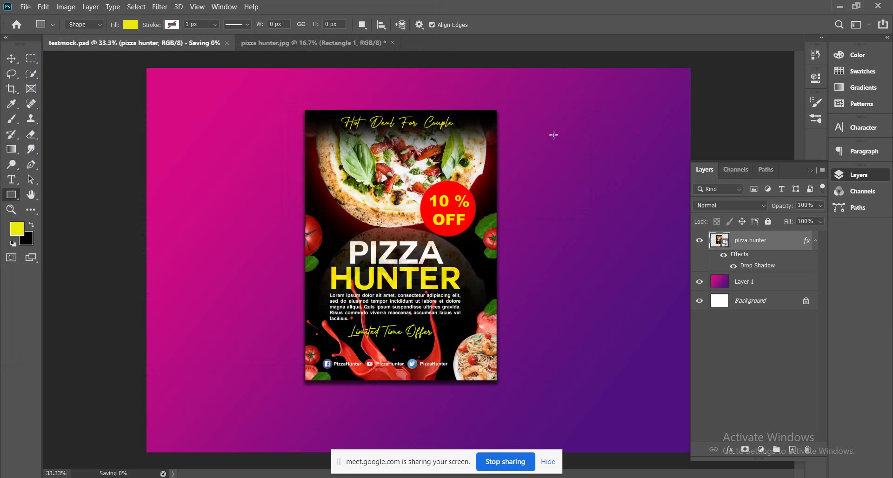
# - Try to save the pizza hunter.jpg contents while closing them, dismiss the save location choice, and close them without saving
pyautogui.click(372, 44)
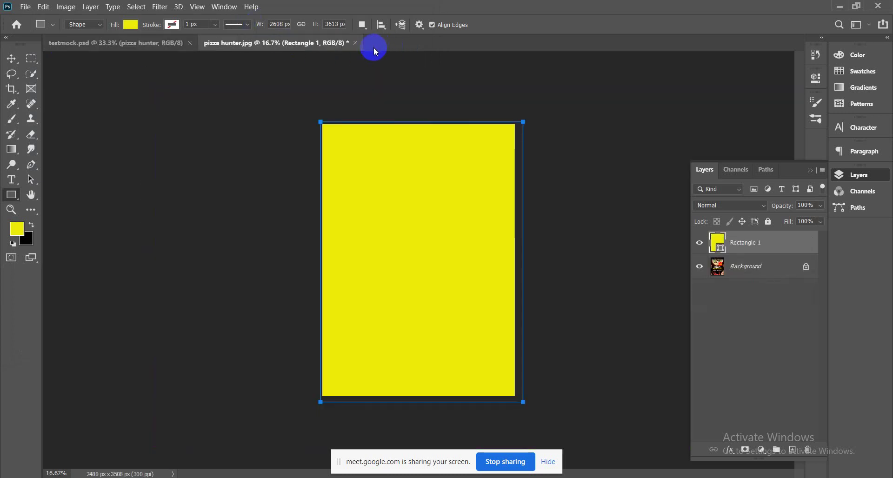
pyautogui.click(356, 43)
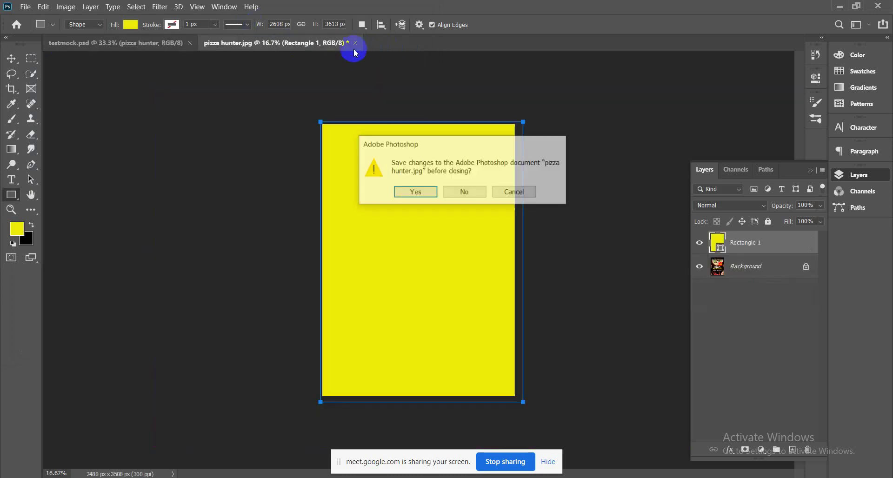
pyautogui.click(408, 190)
pyautogui.click(640, 49)
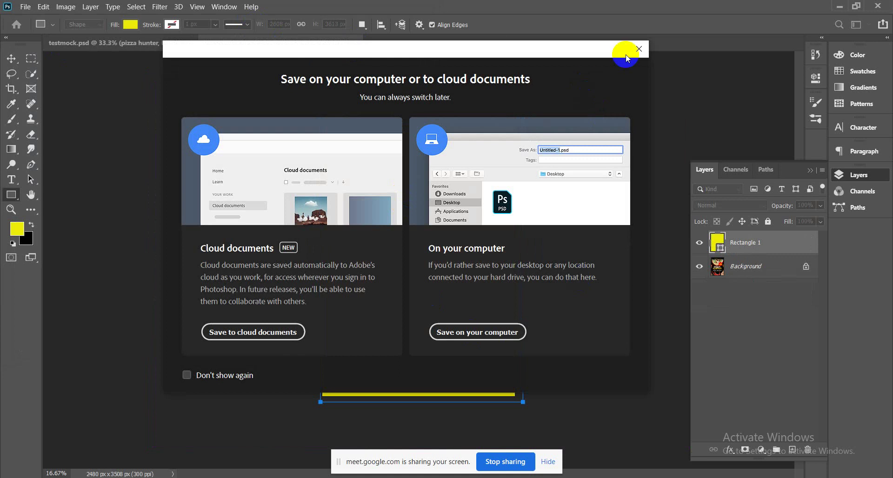
pyautogui.click(355, 44)
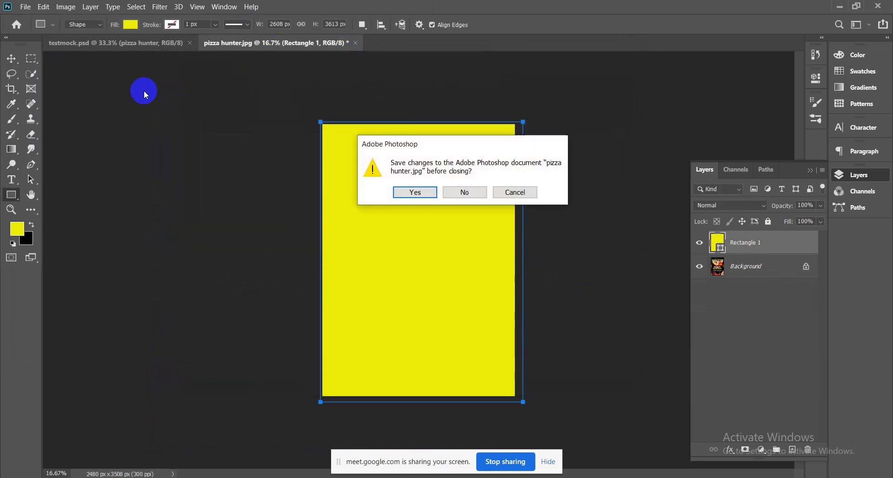
pyautogui.click(463, 193)
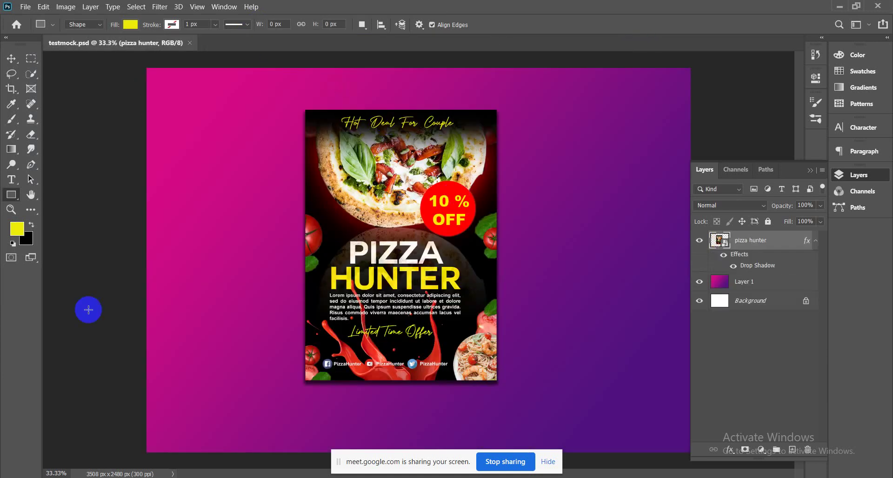
# - Reopen the pizza hunter smart object's contents, add a new layer and draw a yellow rectangle of about 604 x 508 px over the pizza's lower left
pyautogui.doubleClick(712, 242)
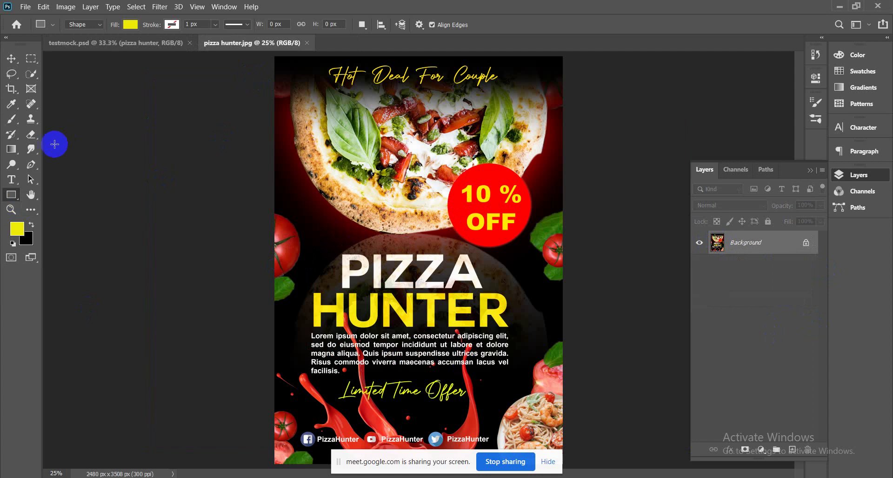
pyautogui.click(792, 451)
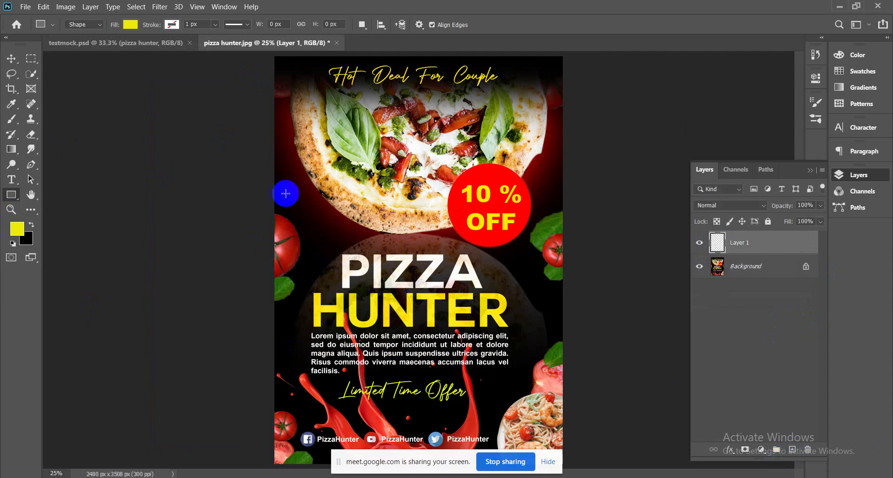
pyautogui.moveTo(280, 175); pyautogui.dragTo(349, 233)
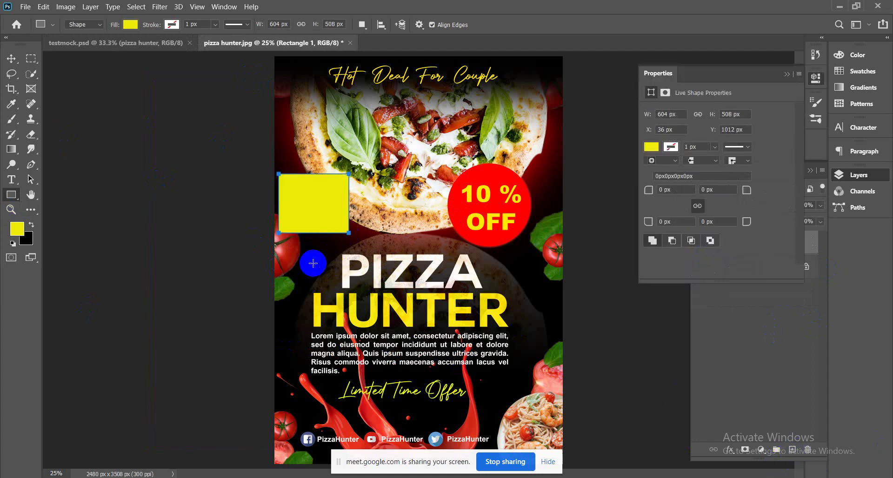
pyautogui.click(787, 74)
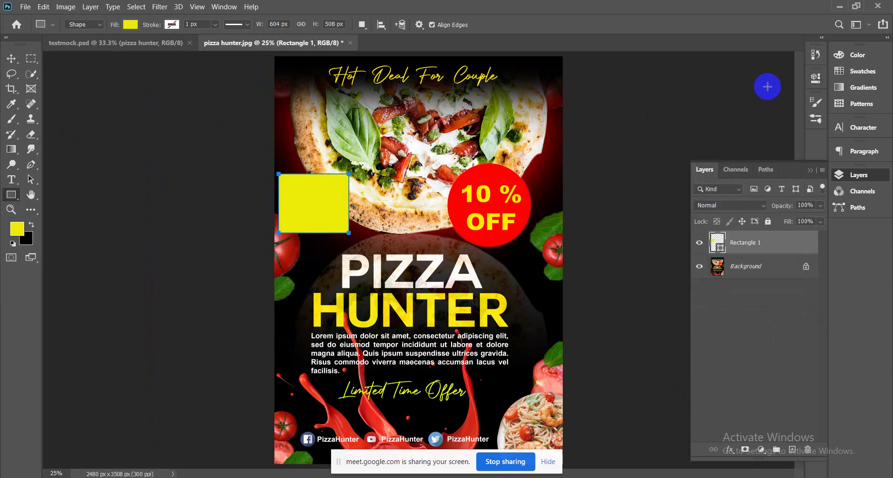
# - Try again to save pizza hunter.jpg on closing, dismiss the save location choice, and discard the small rectangle to return to the mockup
pyautogui.click(349, 43)
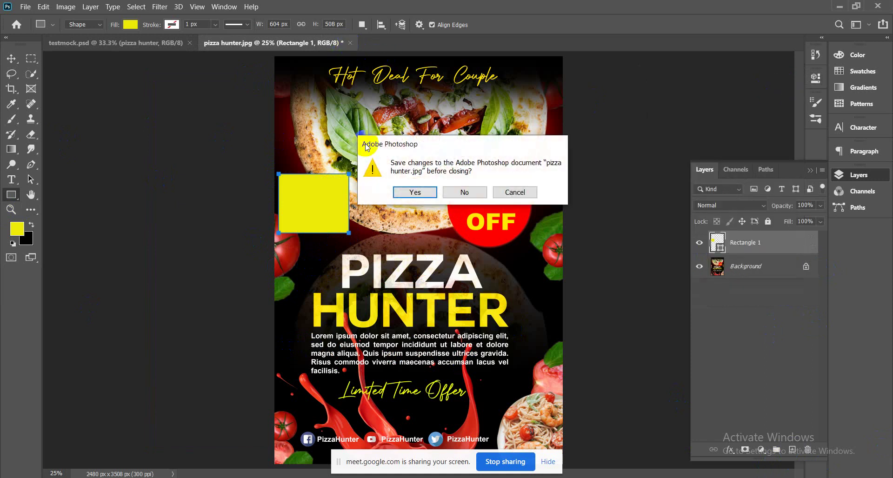
pyautogui.click(415, 193)
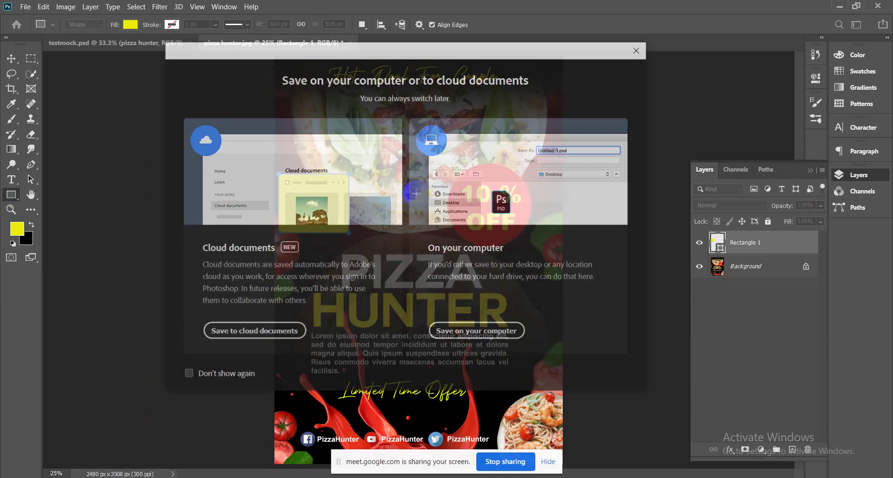
pyautogui.click(640, 49)
pyautogui.click(350, 43)
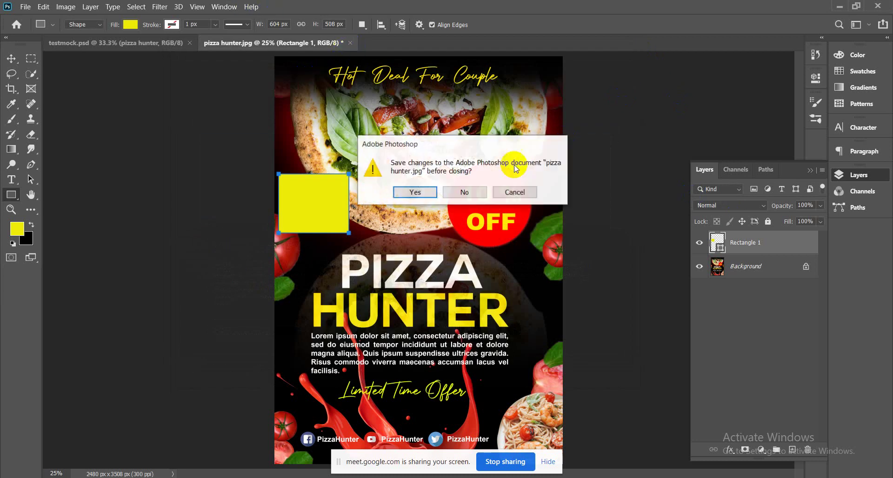
pyautogui.click(510, 189)
pyautogui.click(164, 43)
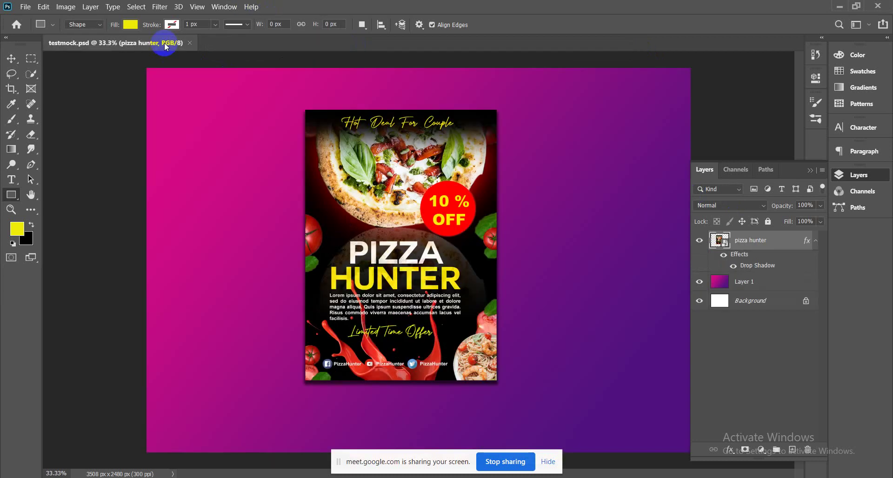
# - Convert the pizza hunter layer with its drop shadow to a new smart object in testmock.psd
pyautogui.rightClick(766, 249)
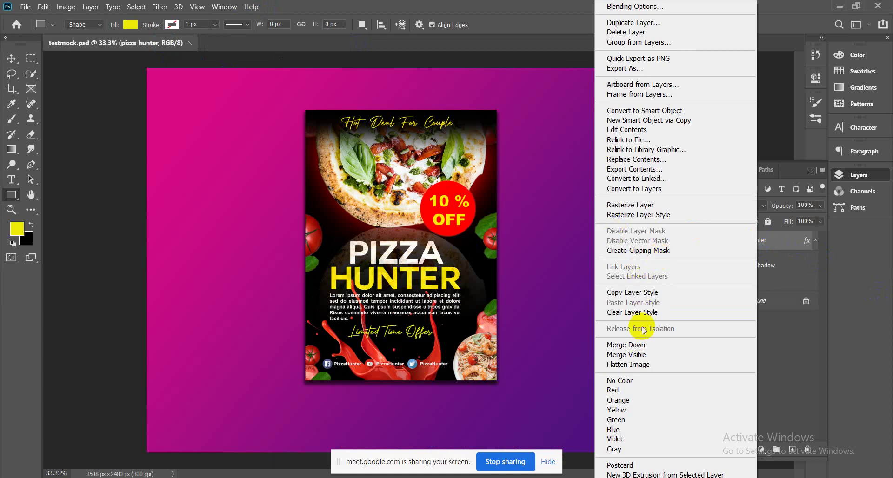
pyautogui.click(647, 111)
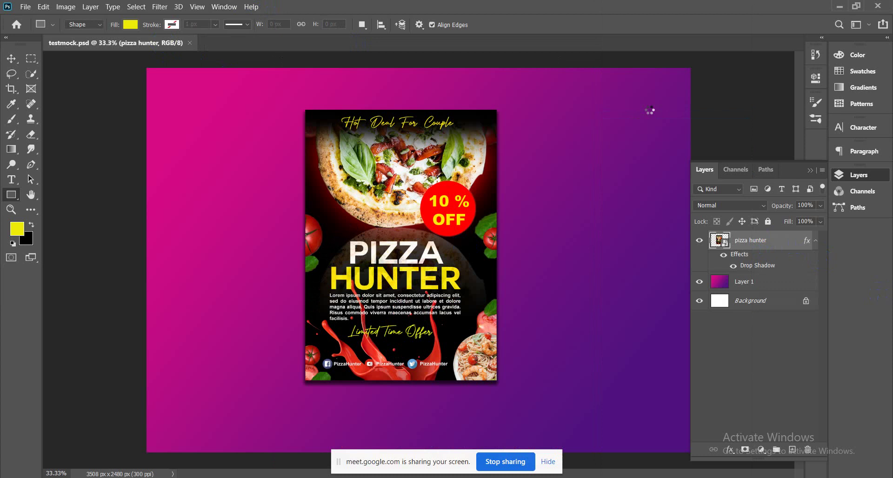
pyautogui.click(749, 253)
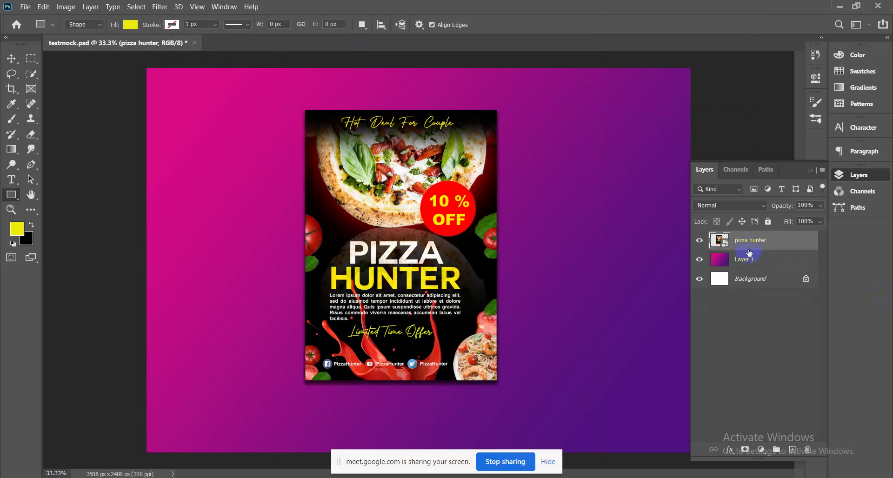
# - Open the new smart object's contents, draw a yellow rectangle of about 594 x 1052 px over the flyer, and close them with changes saved
pyautogui.doubleClick(724, 243)
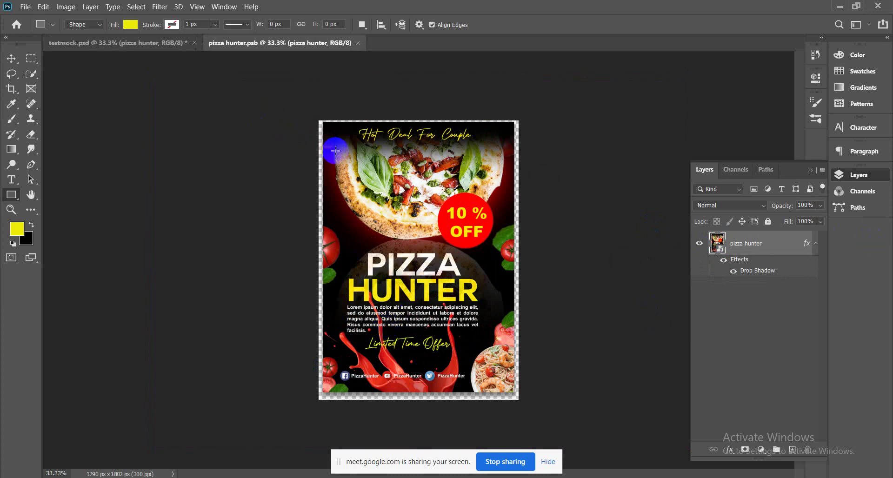
pyautogui.moveTo(343, 162); pyautogui.dragTo(435, 322)
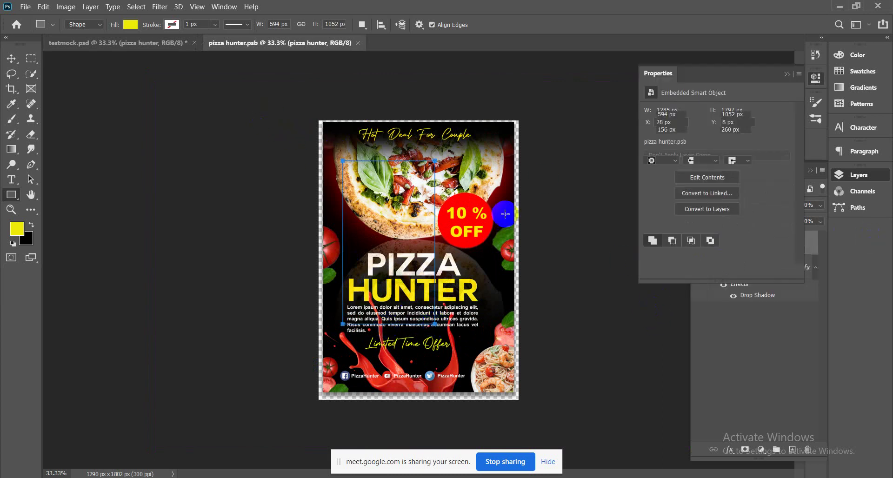
pyautogui.click(361, 44)
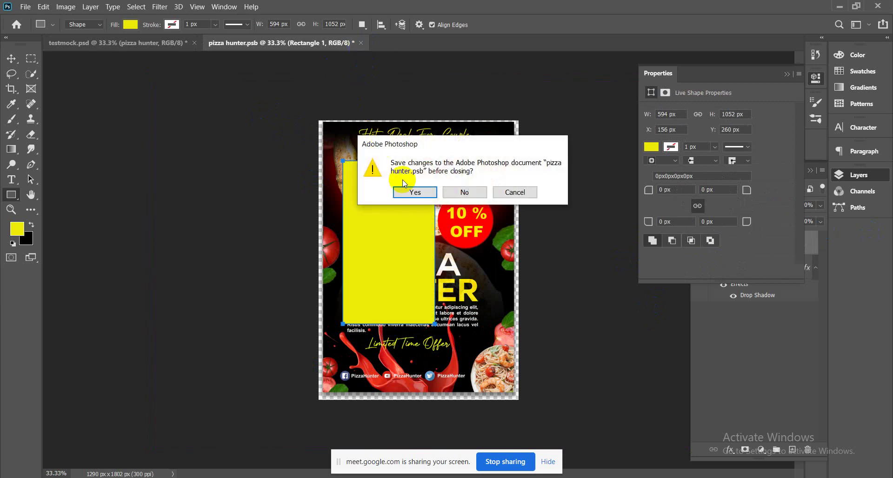
pyautogui.click(406, 196)
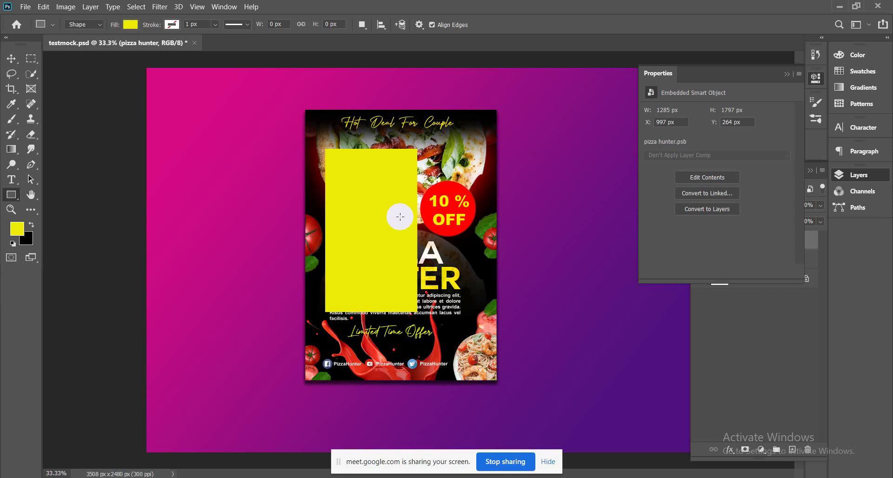
# - Close testmock.psd without saving its changes
pyautogui.click(194, 43)
pyautogui.click(464, 192)
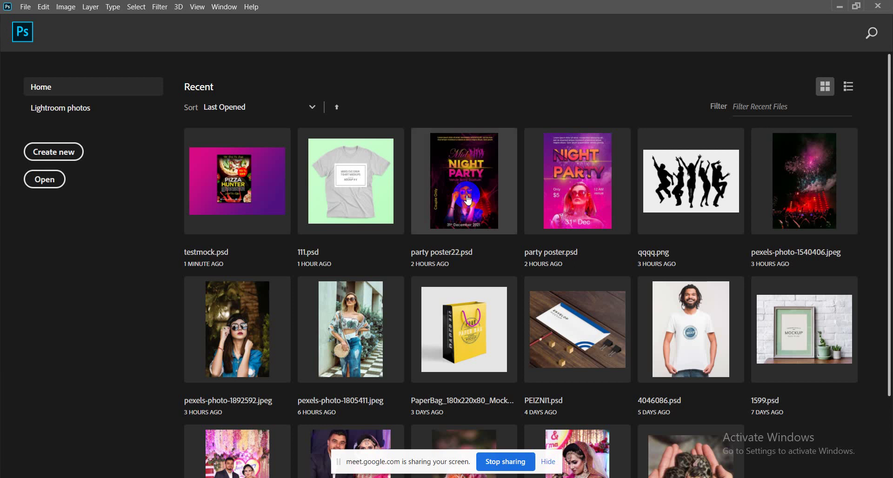
pyautogui.click(25, 6)
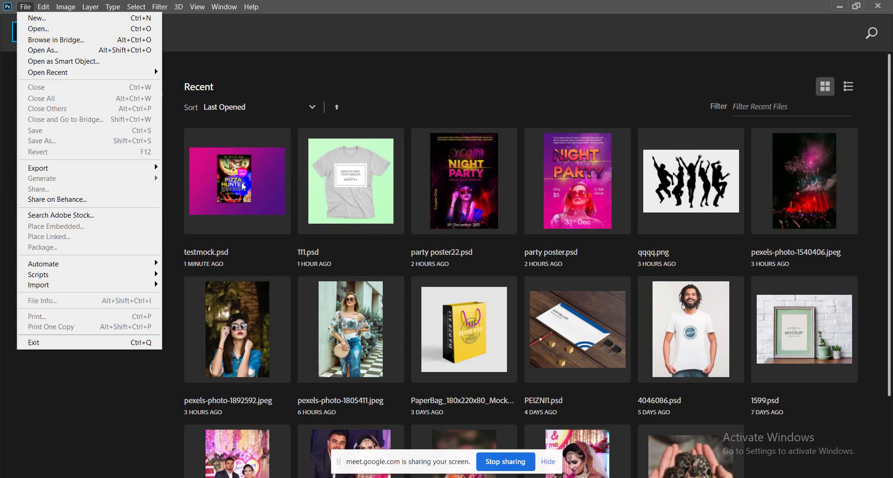
pyautogui.click(279, 63)
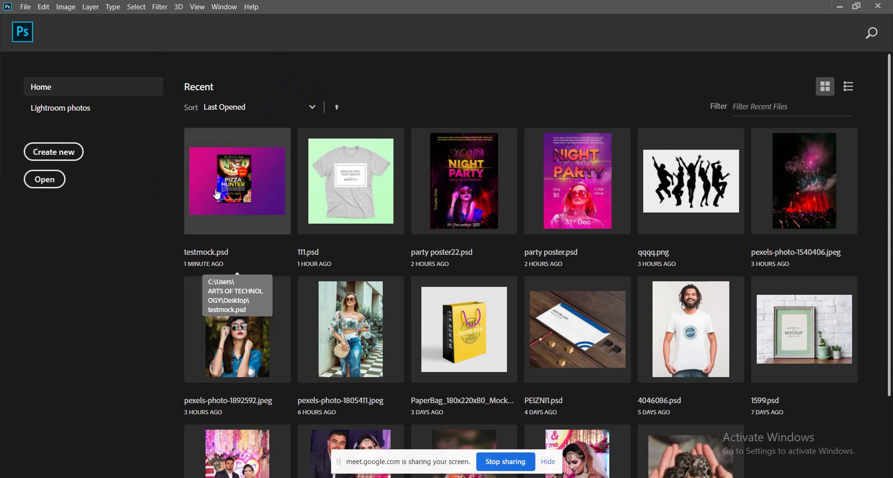
pyautogui.click(119, 234)
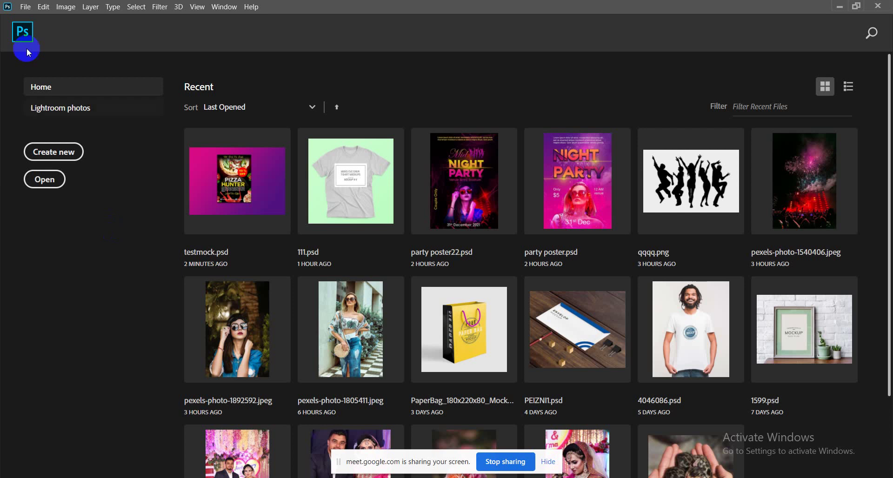
pyautogui.click(25, 7)
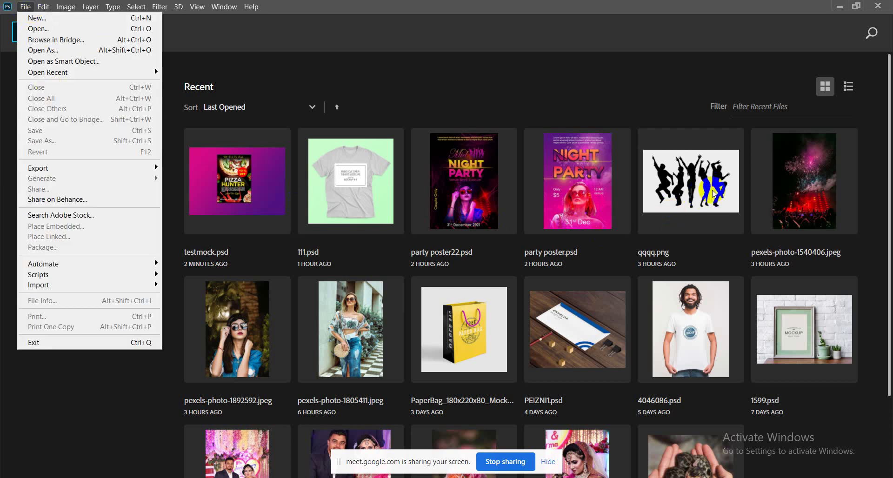
pyautogui.click(558, 193)
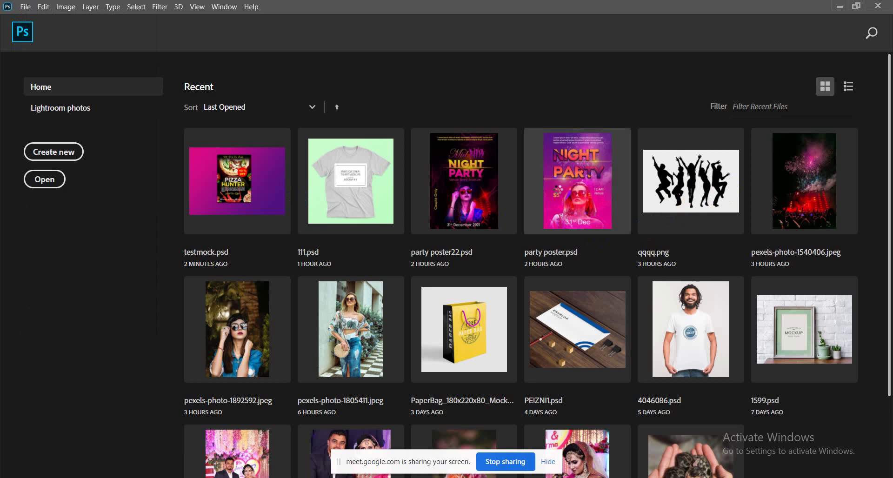
# - Open the recent file party poster.psd and begin saving it under a new format on the computer
pyautogui.click(558, 189)
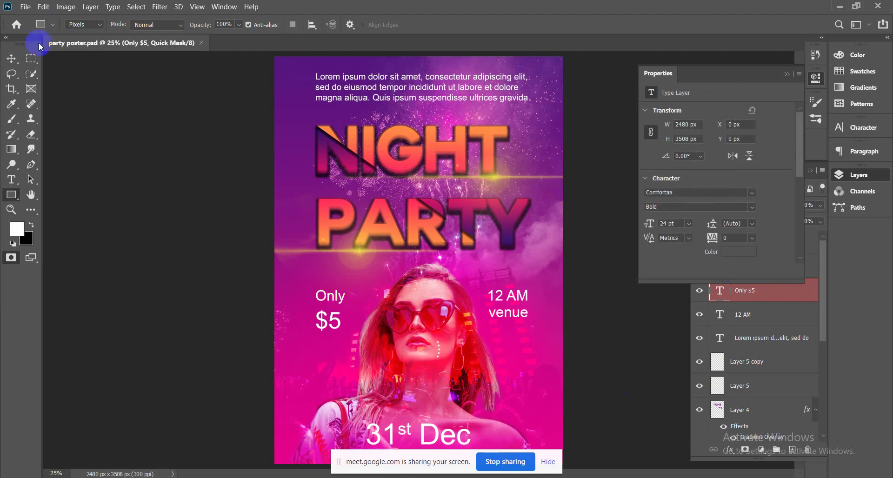
pyautogui.click(31, 9)
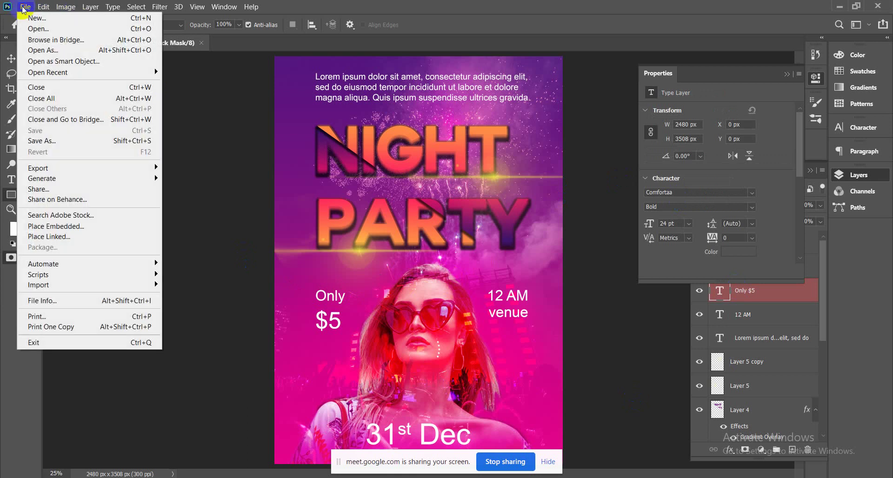
pyautogui.click(70, 141)
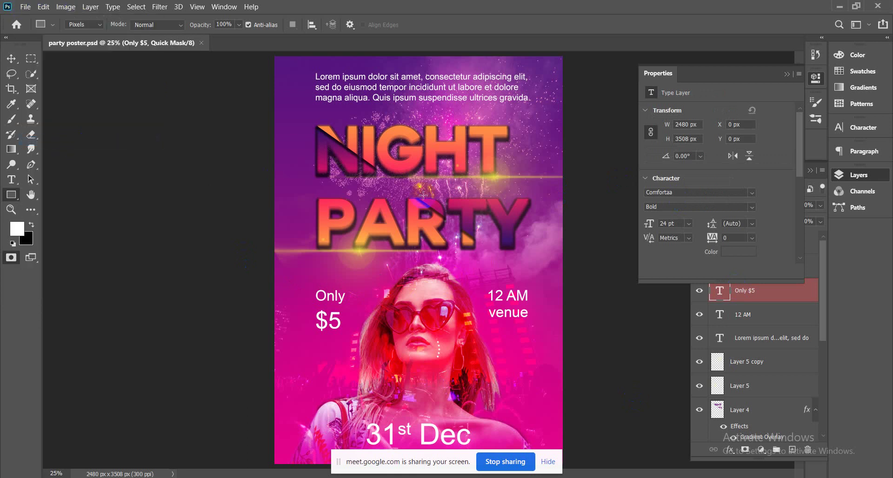
pyautogui.click(473, 335)
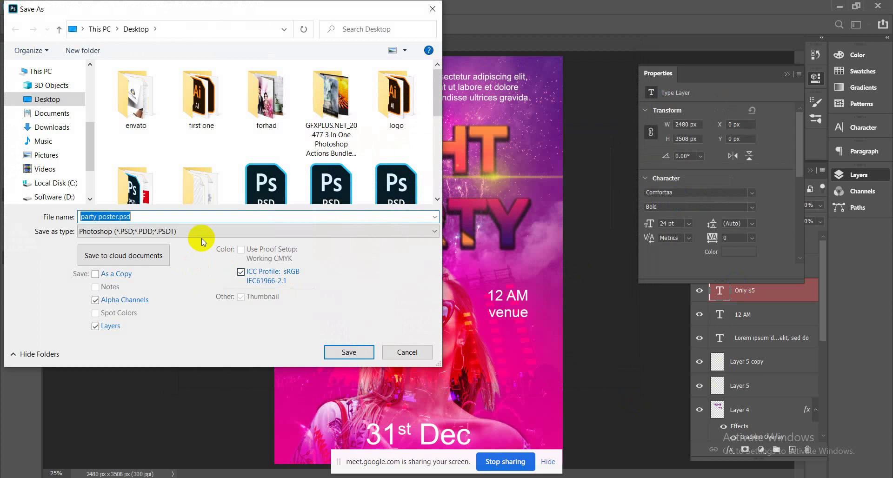
# - Review the file formats available for saving the poster, from Photoshop PSD to TIFF
pyautogui.click(202, 236)
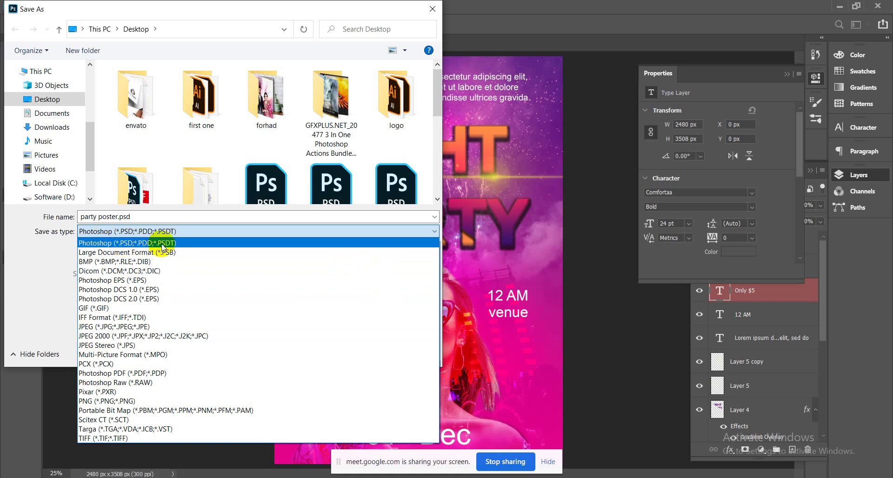
pyautogui.click(609, 266)
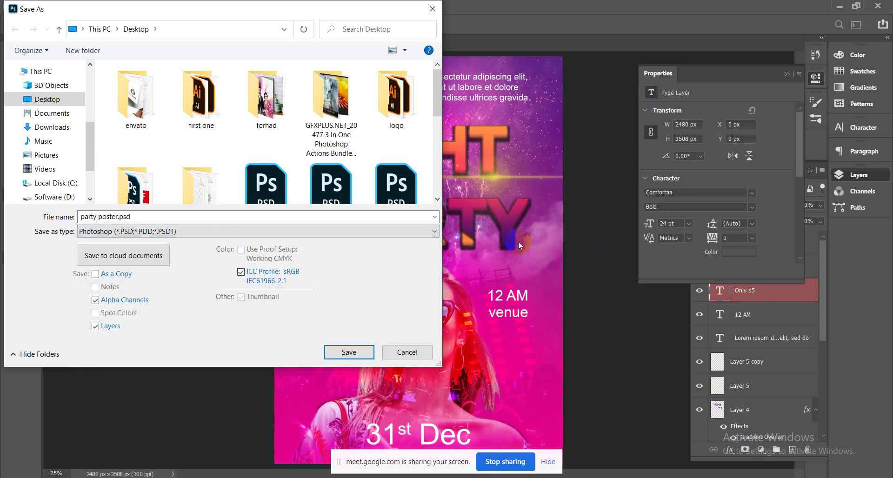
pyautogui.click(237, 235)
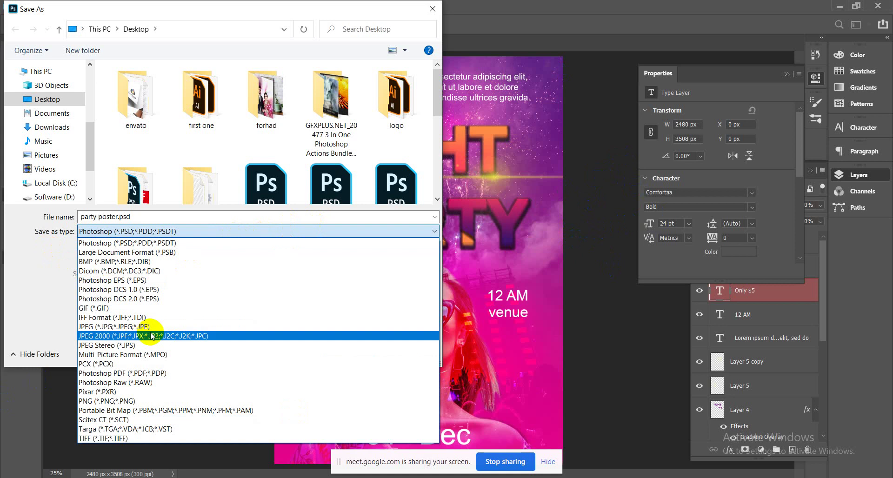
pyautogui.click(606, 320)
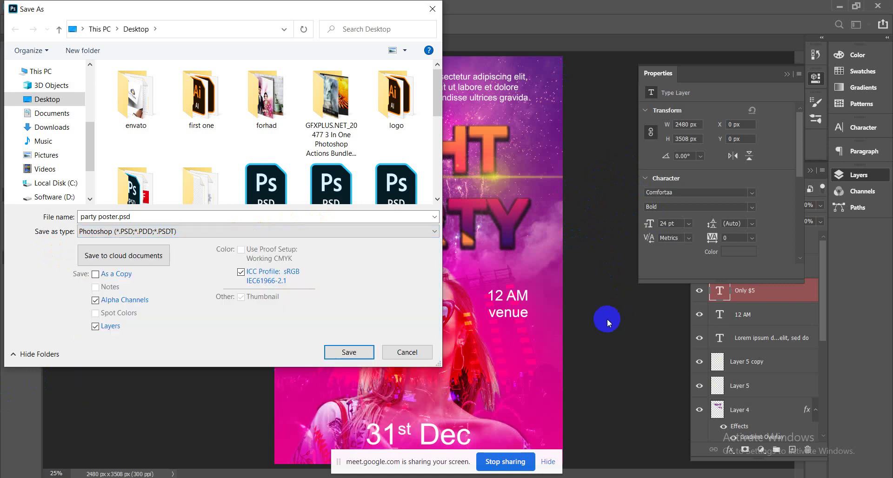
# - Save the poster to the Desktop as party poster.jpg in JPEG format, with Maximum quality 12 and Baseline ("Standard")
pyautogui.click(188, 230)
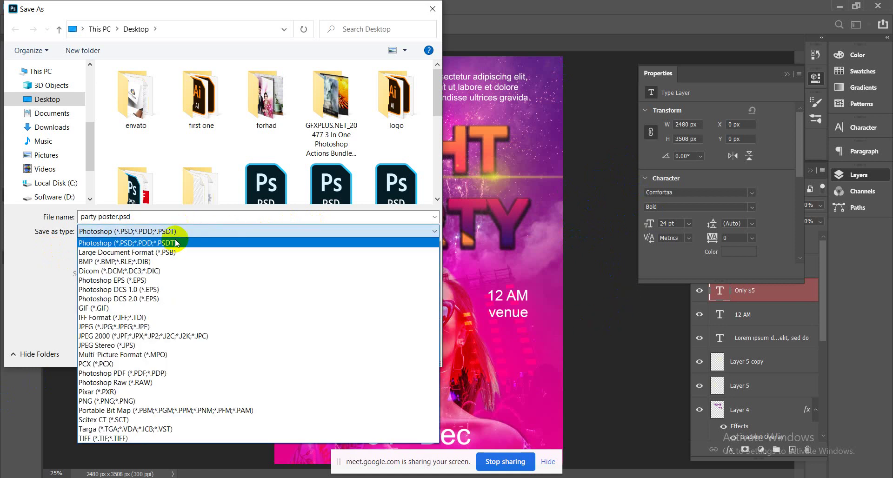
pyautogui.click(139, 327)
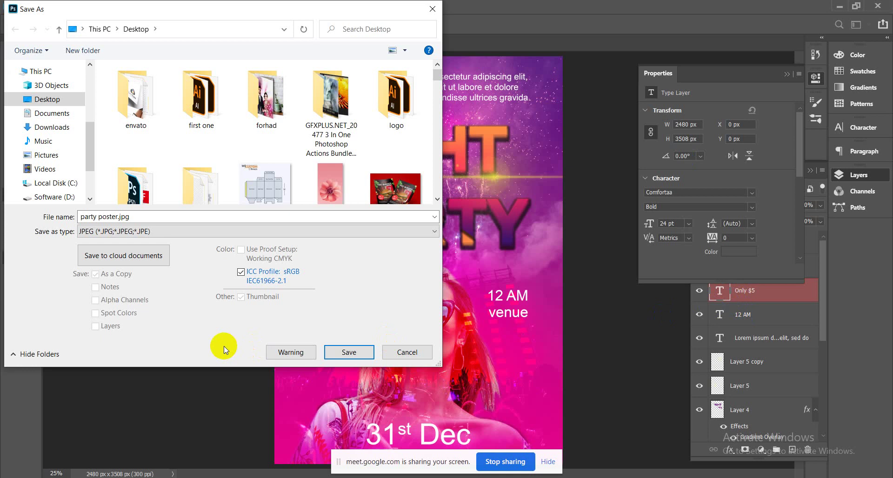
pyautogui.click(349, 354)
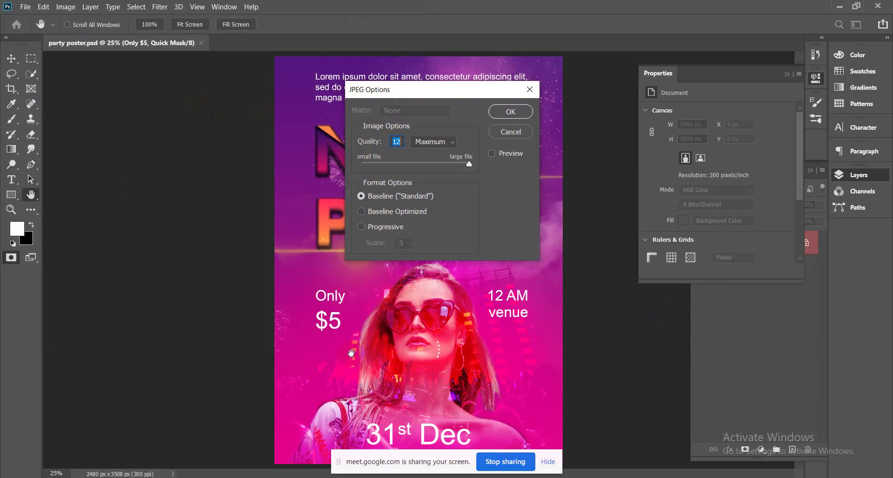
pyautogui.click(523, 114)
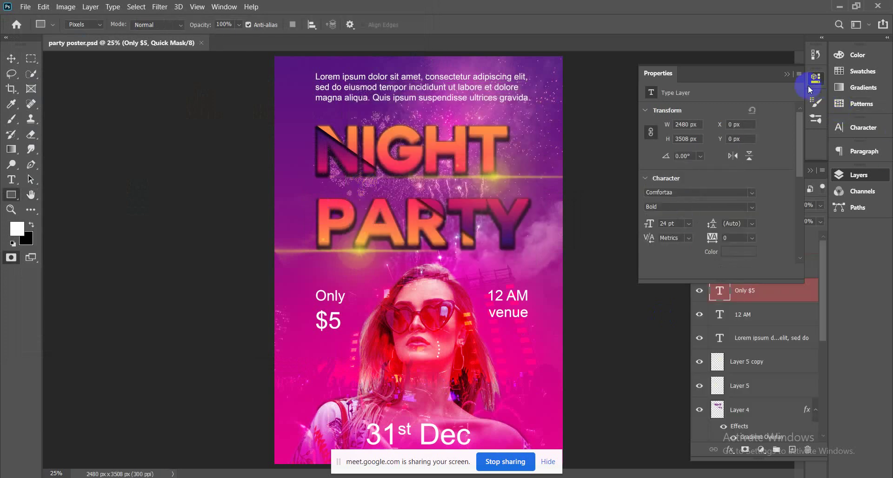
# - Collapse the Properties panel covering the layers and switch to the Move tool
pyautogui.click(789, 78)
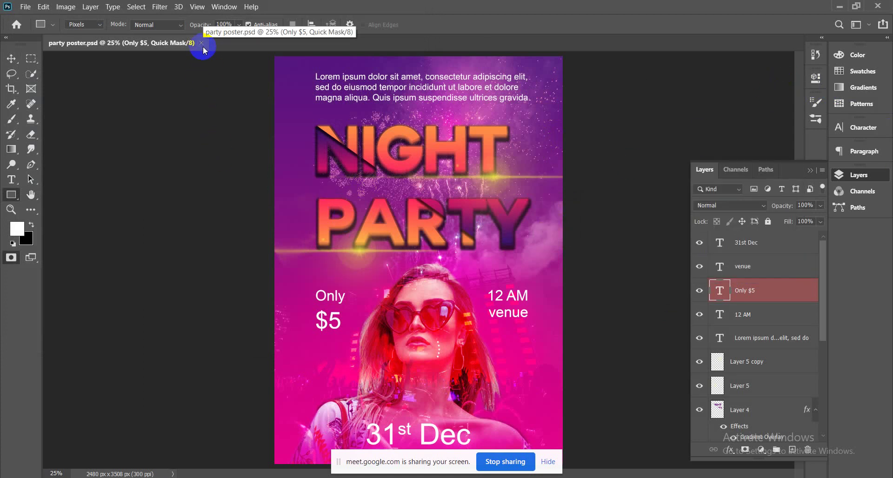
pyautogui.click(11, 58)
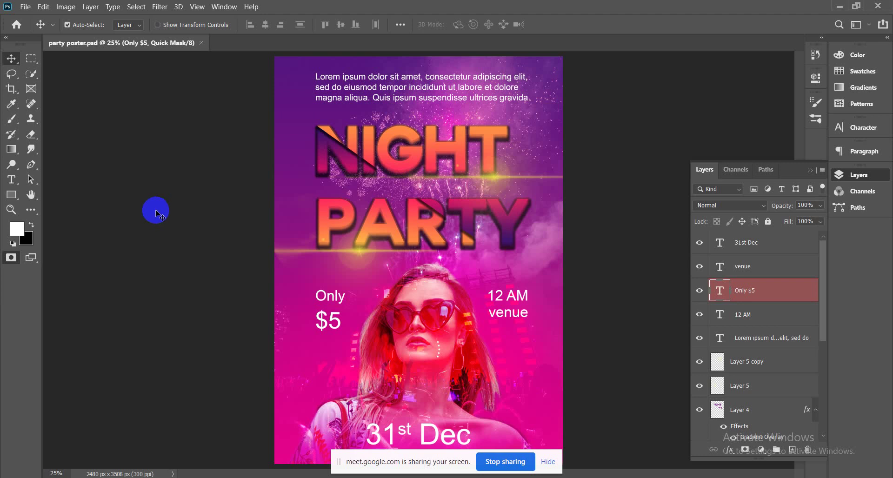
# - Switch to the Chrome window with the Meet call and open YouTube in a new tab
pyautogui.moveTo(163, 474)
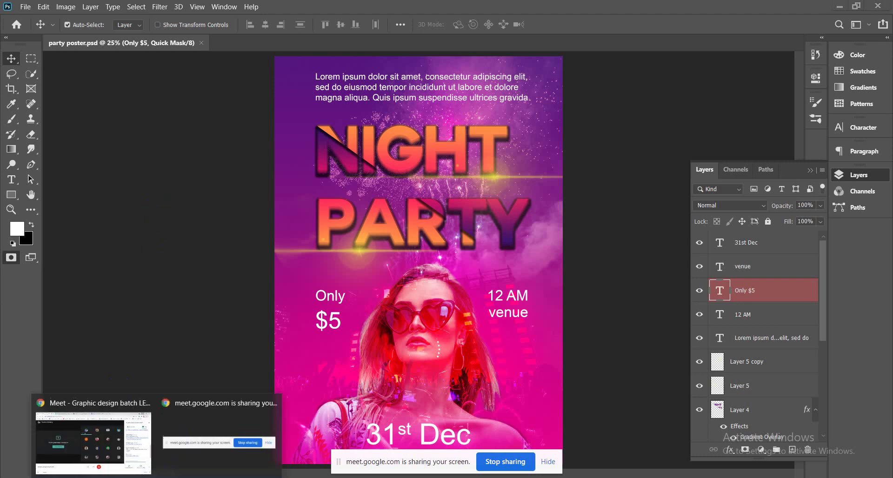
pyautogui.click(106, 450)
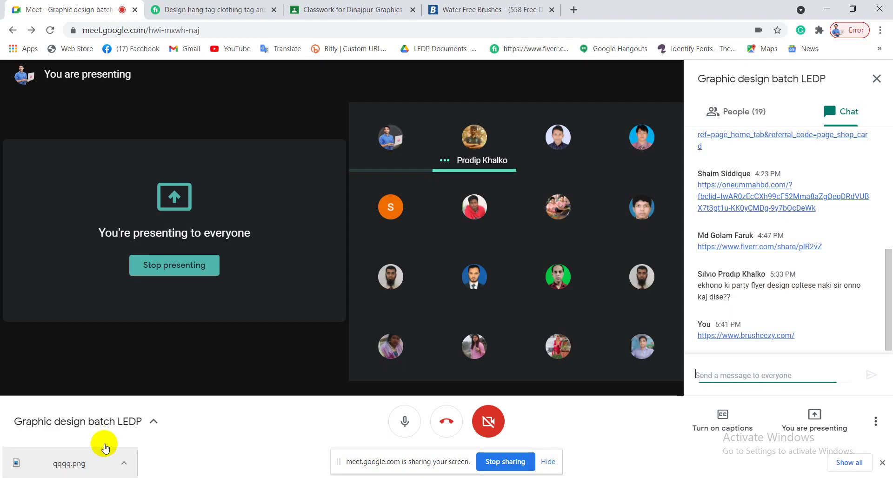
pyautogui.click(574, 10)
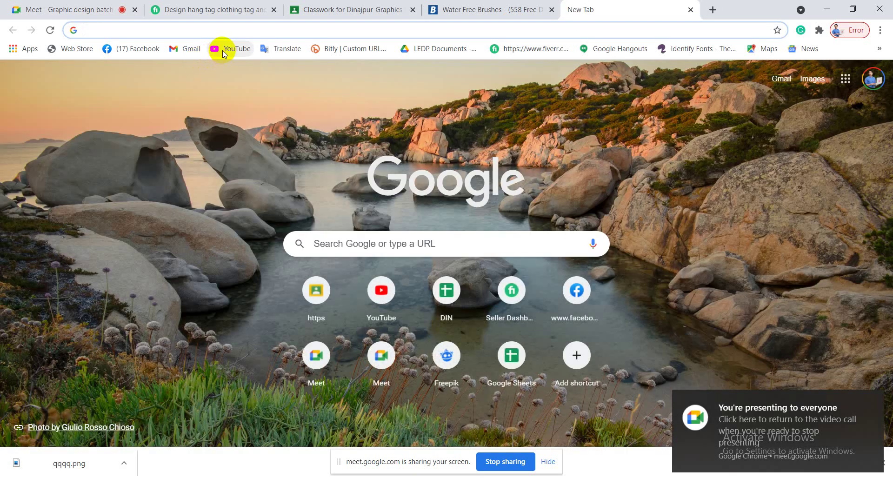
pyautogui.click(223, 50)
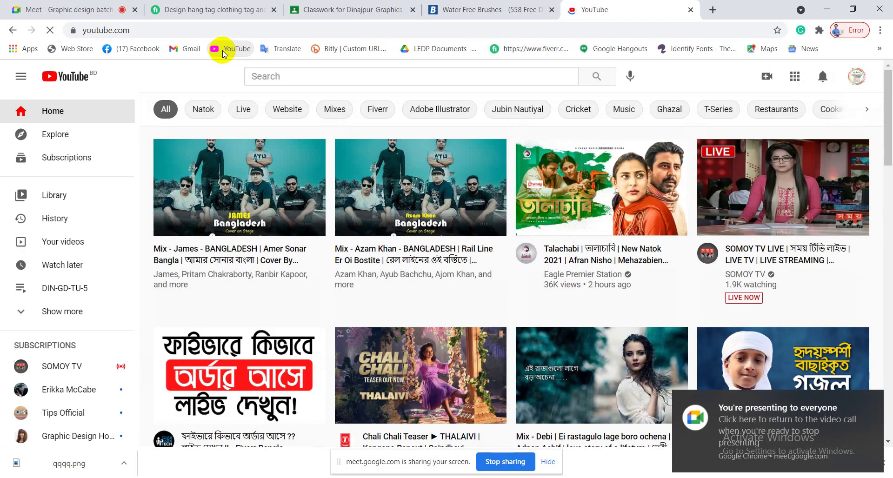
# - Look through the recommended videos on the YouTube home page and return to the start of the feed
pyautogui.scroll(-4, 250, 285)
pyautogui.scroll(-3, 250, 284)
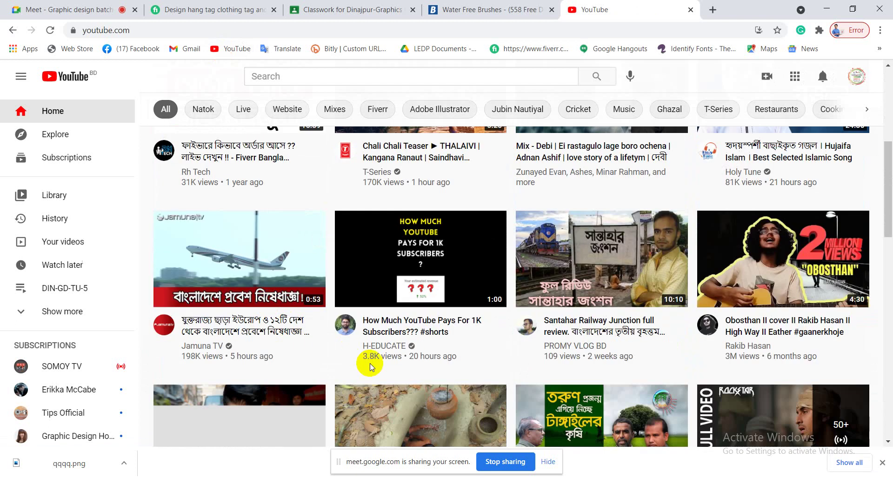
pyautogui.scroll(7, 371, 372)
pyautogui.scroll(-10, 371, 383)
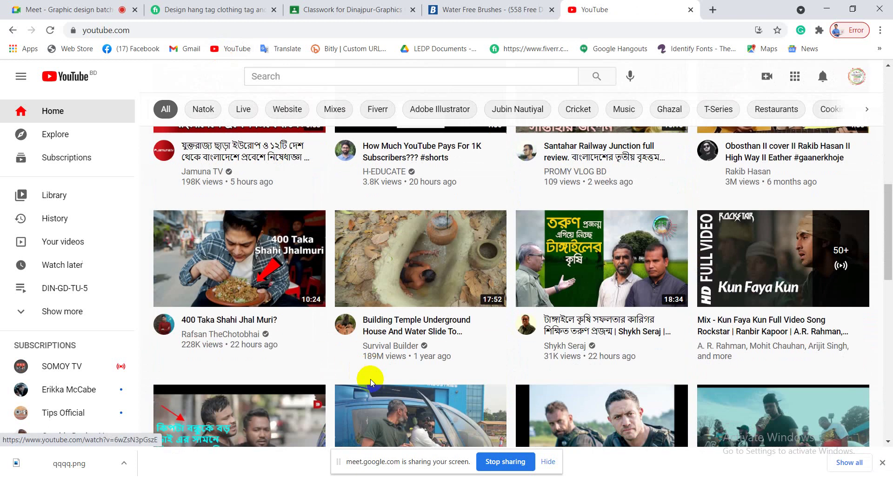
pyautogui.scroll(-8, 372, 387)
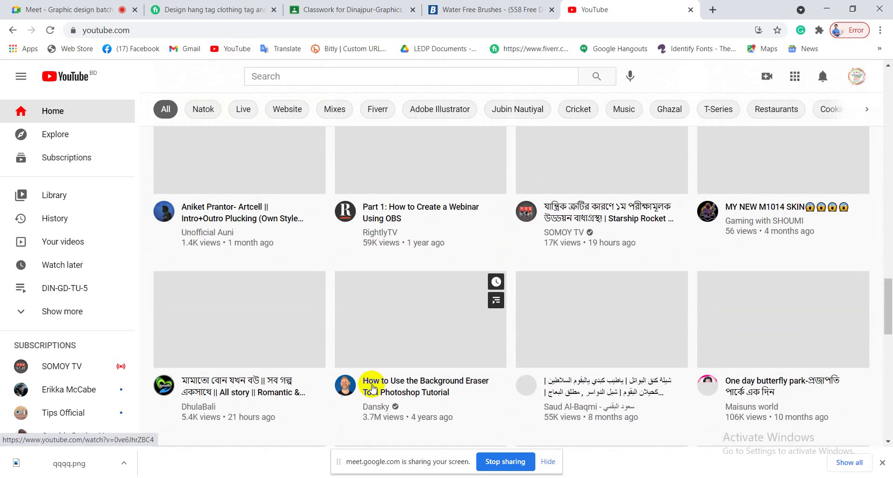
pyautogui.scroll(15, 372, 387)
pyautogui.scroll(5, 372, 388)
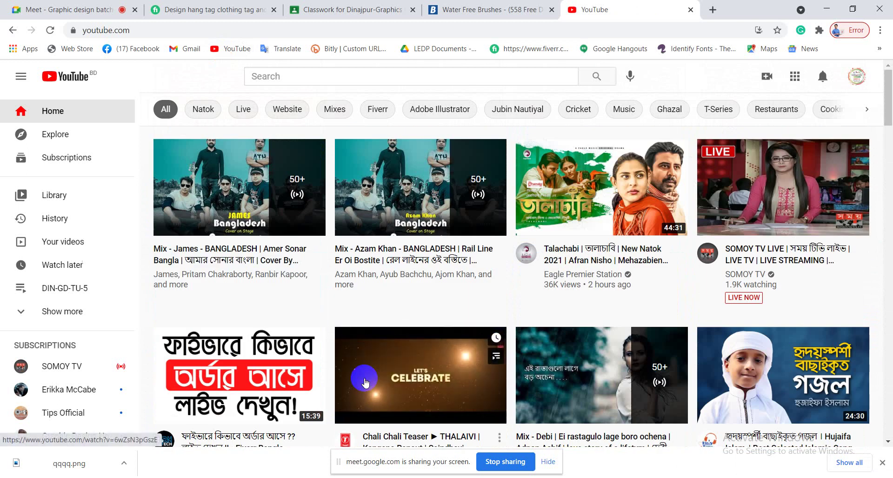
pyautogui.scroll(-5, 370, 386)
pyautogui.scroll(-15, 368, 382)
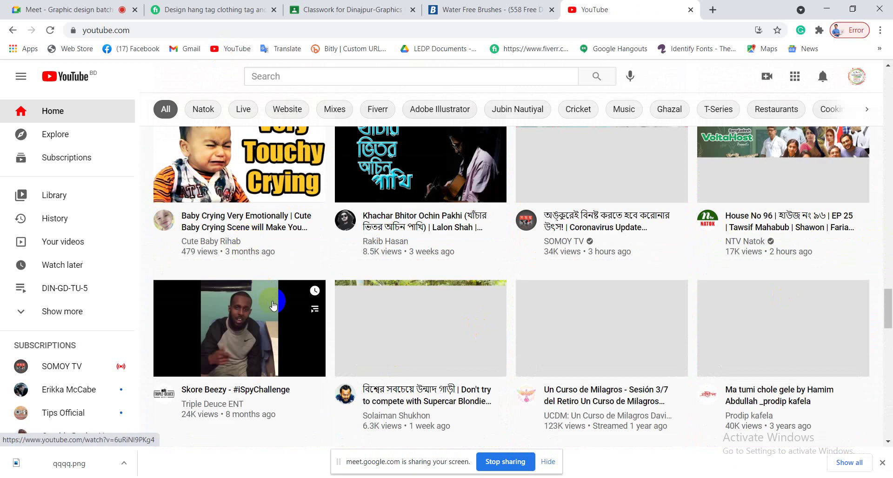
pyautogui.scroll(-5, 299, 306)
pyautogui.scroll(20, 298, 306)
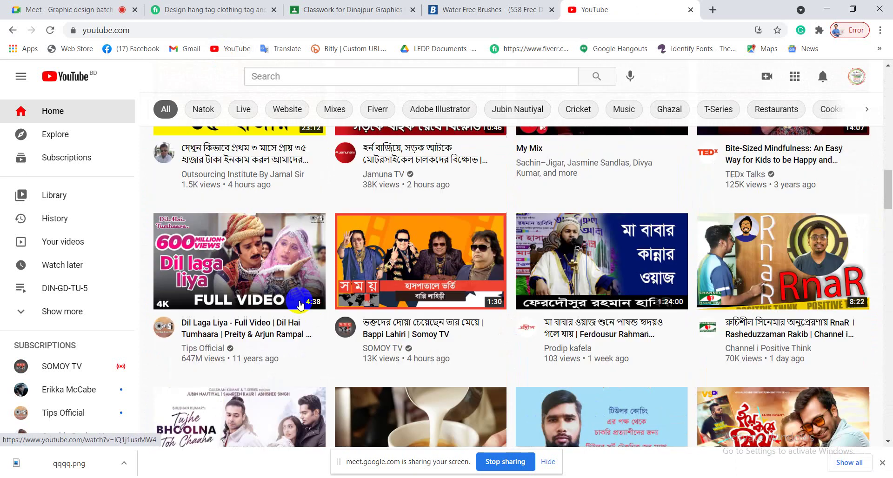
pyautogui.scroll(5, 299, 305)
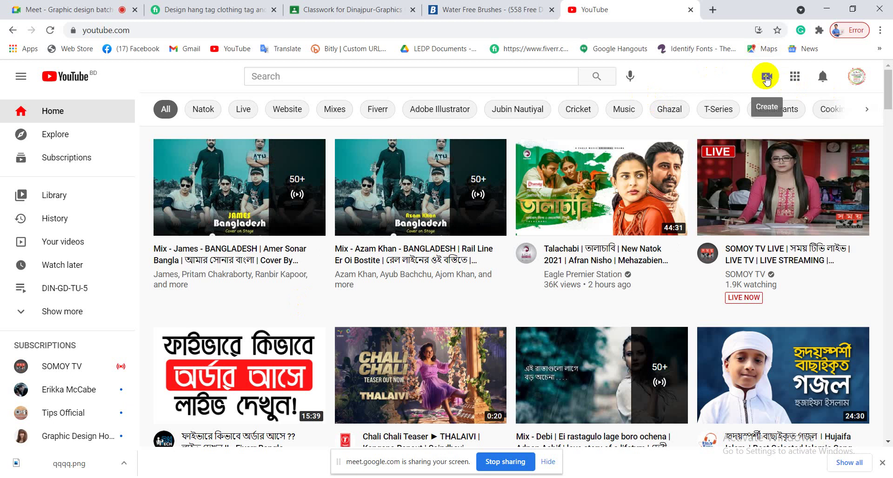
pyautogui.click(465, 219)
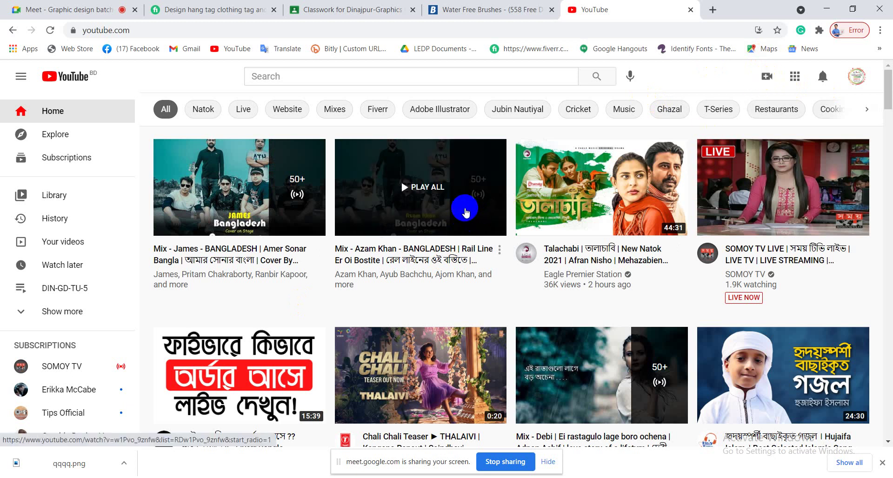
# - Open the signed-in LEDP-Lot 01 account's own YouTube channel page
pyautogui.click(855, 80)
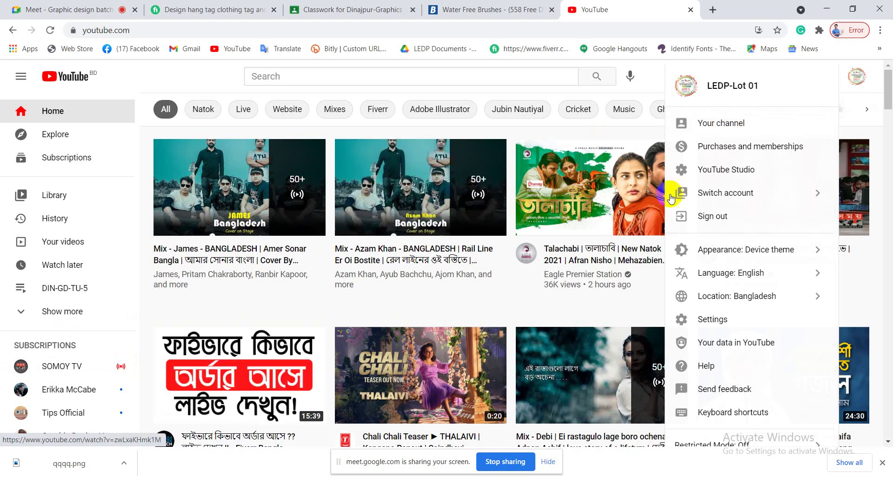
pyautogui.click(746, 125)
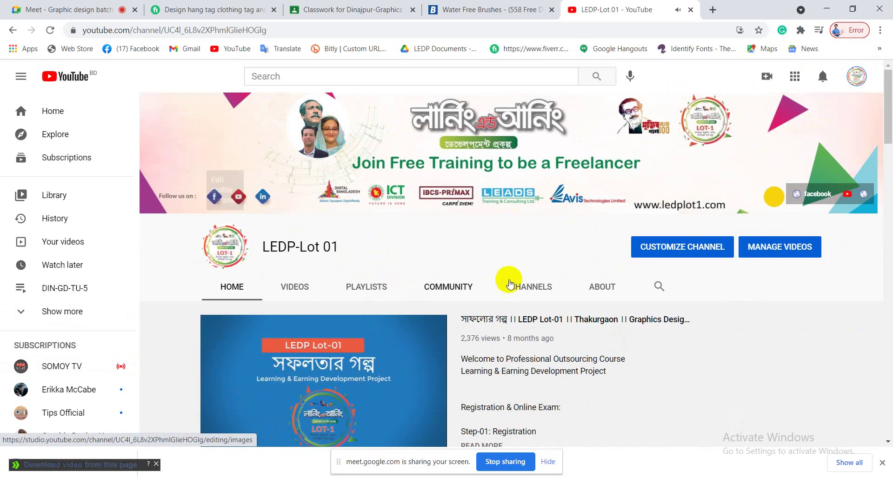
# - Look through the channel's home page, examining its banner, featured video, recent uploads and batch playlists
pyautogui.scroll(-5, 689, 251)
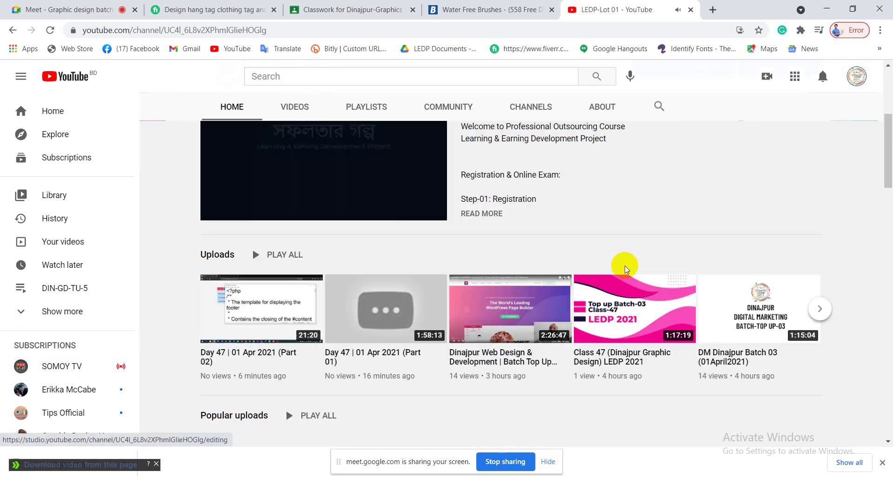
pyautogui.scroll(-6, 278, 283)
pyautogui.scroll(-20, 278, 286)
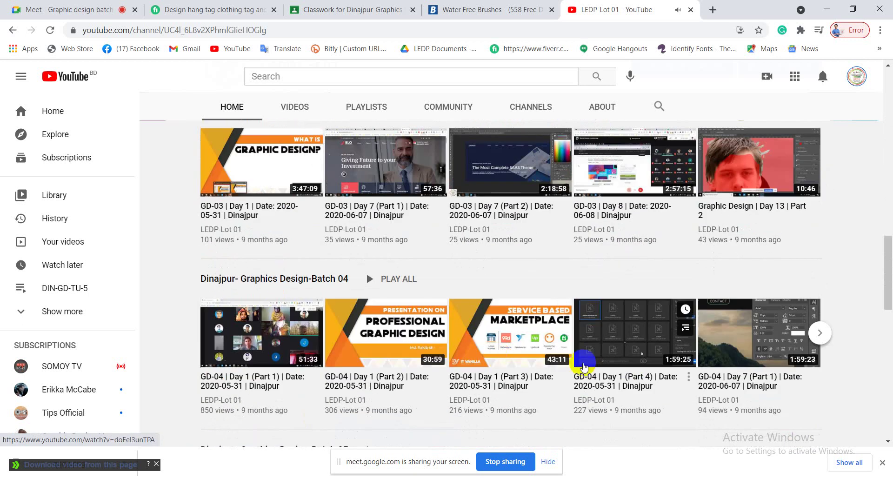
pyautogui.scroll(10, 428, 334)
pyautogui.scroll(20, 429, 333)
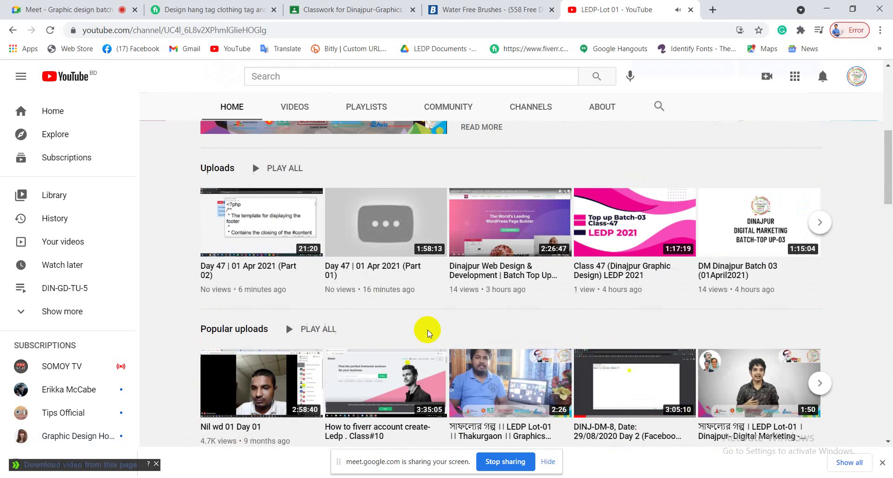
pyautogui.moveTo(858, 118)
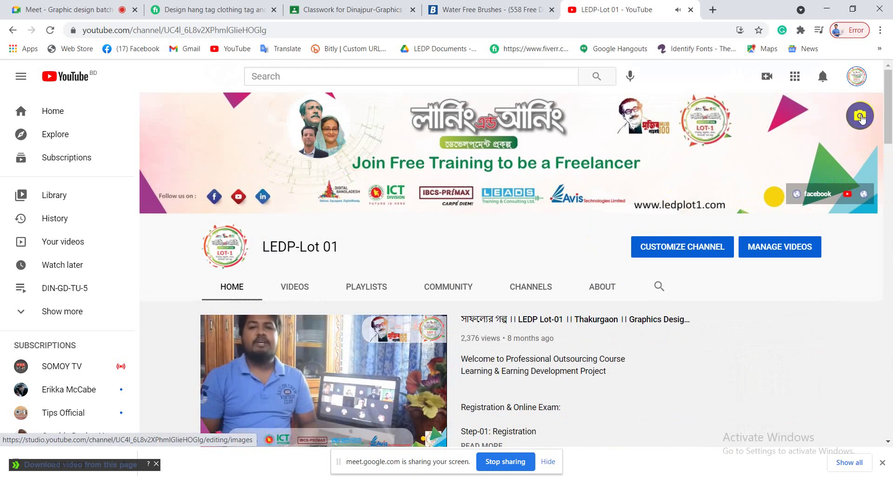
pyautogui.moveTo(300, 370)
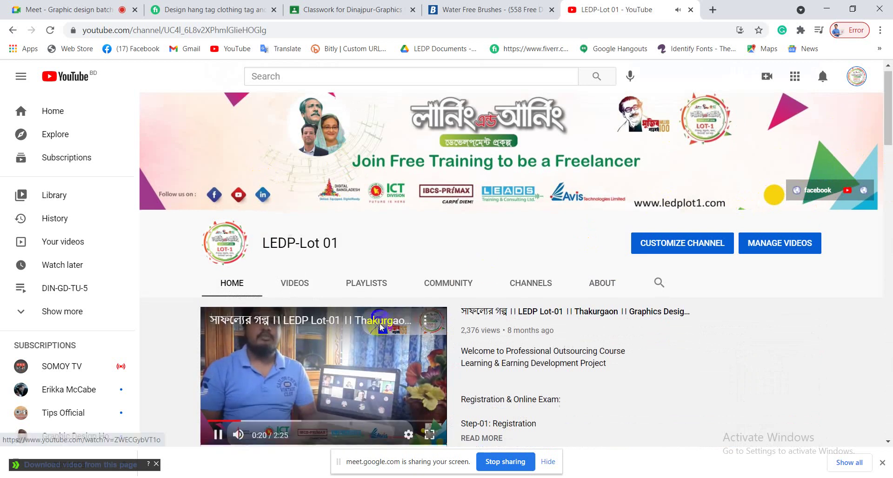
pyautogui.scroll(-5, 488, 315)
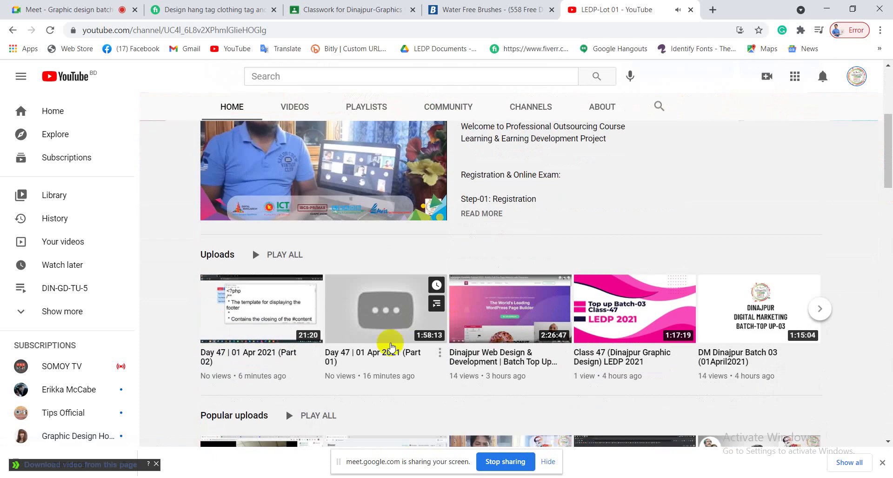
pyautogui.scroll(3, 386, 342)
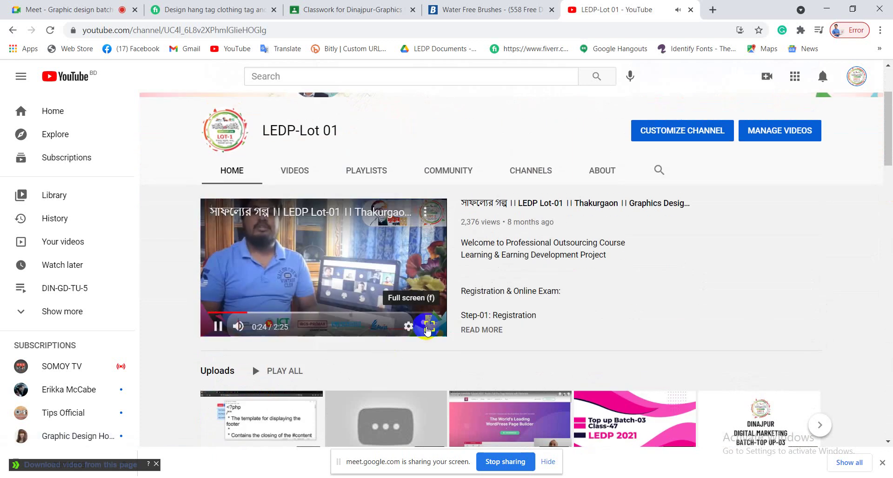
# - Watch the channel's featured success story video in full screen to its closing course information, and return to the channel page
pyautogui.click(430, 326)
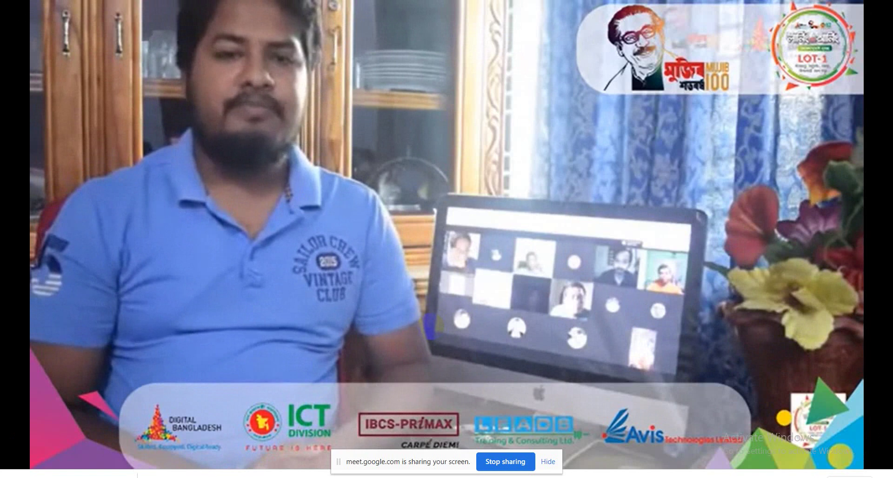
pyautogui.moveTo(409, 332)
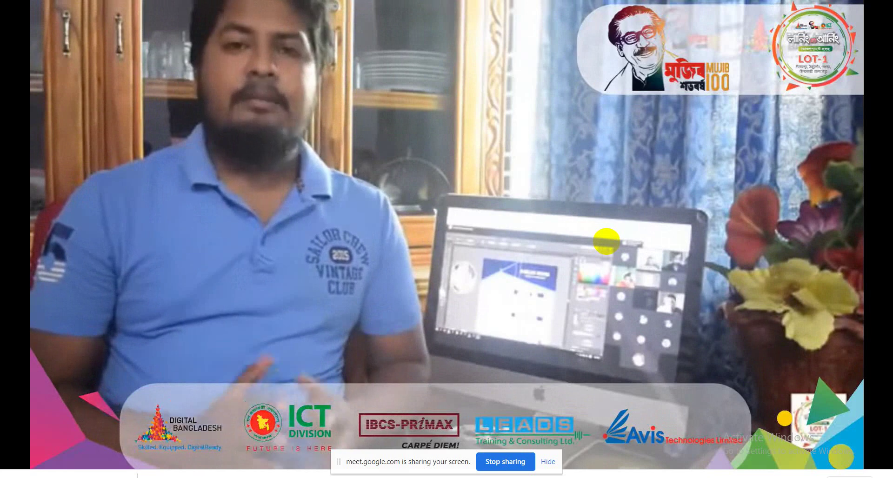
pyautogui.moveTo(652, 245)
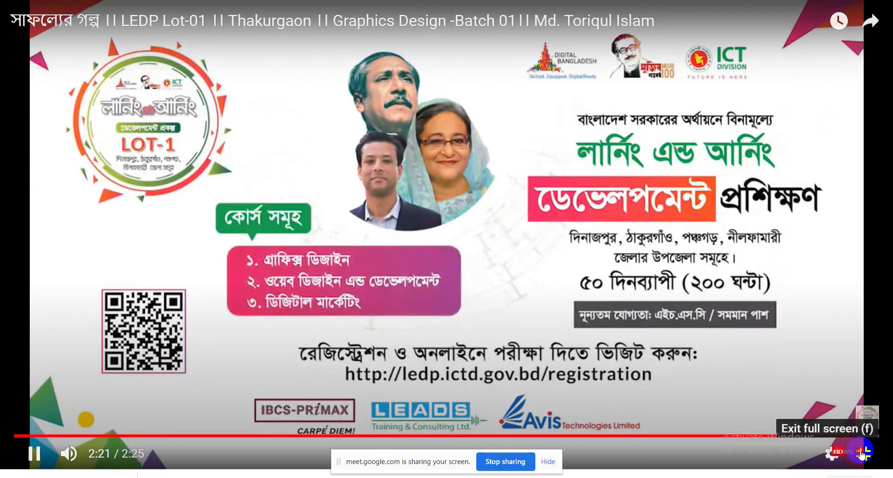
pyautogui.click(861, 453)
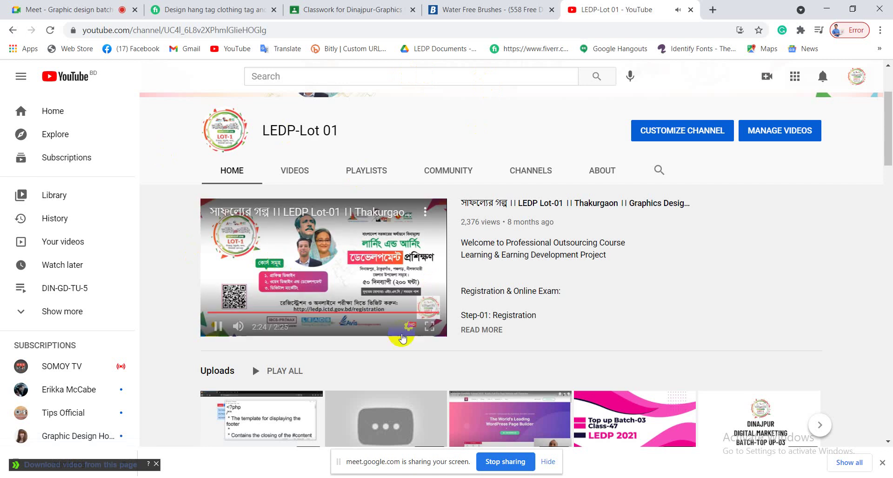
# - Examine the batch sections for Dinajpur graphics design and web design and the Play List section, and return to the channel banner
pyautogui.scroll(-10, 409, 328)
pyautogui.scroll(-15, 412, 330)
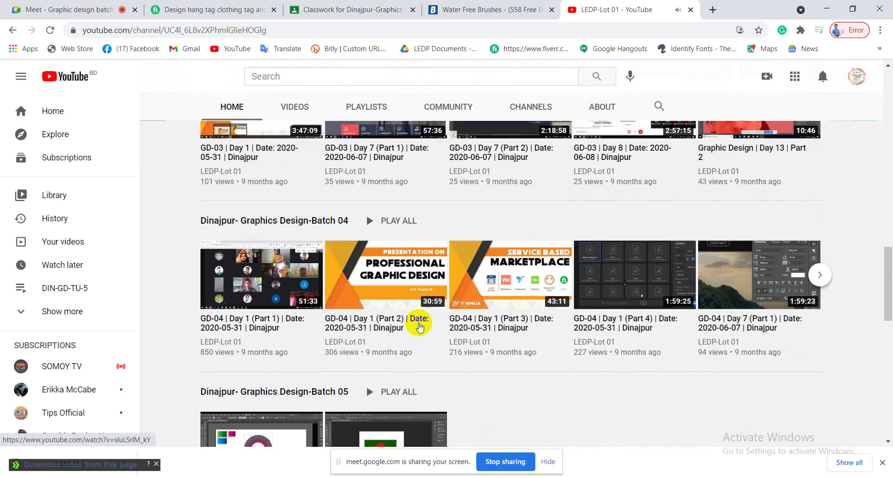
pyautogui.scroll(-4, 525, 348)
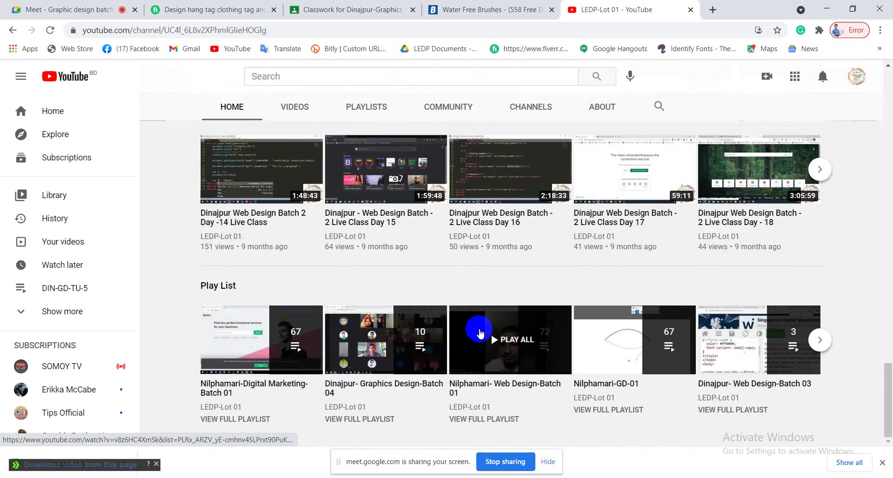
pyautogui.scroll(20, 465, 367)
pyautogui.scroll(9, 479, 332)
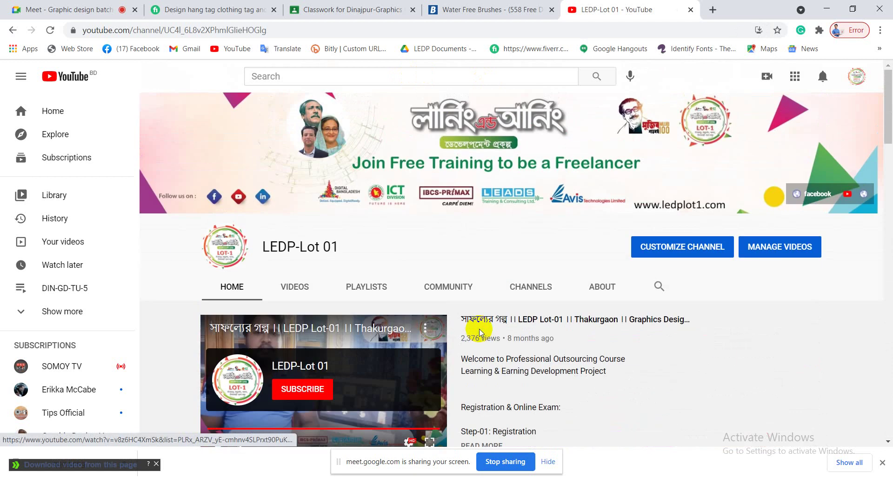
pyautogui.scroll(-3, 329, 368)
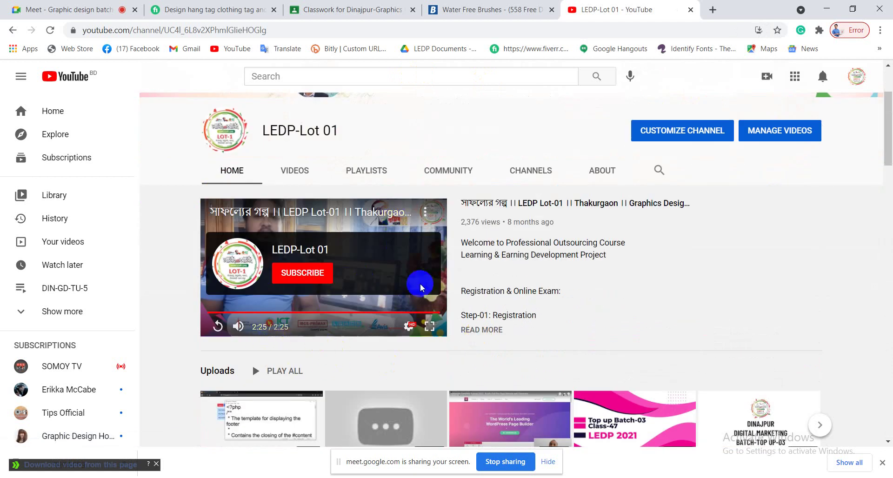
pyautogui.scroll(-8, 465, 302)
pyautogui.scroll(11, 500, 319)
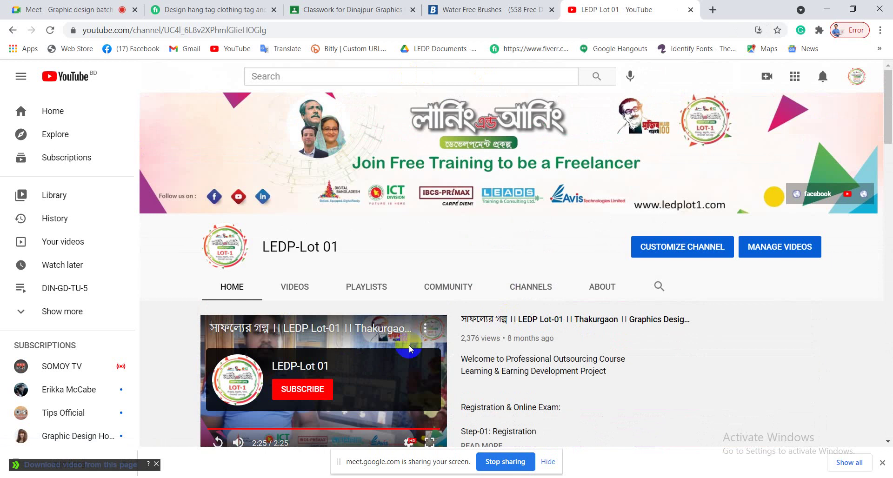
pyautogui.scroll(-3, 377, 359)
pyautogui.scroll(-20, 377, 356)
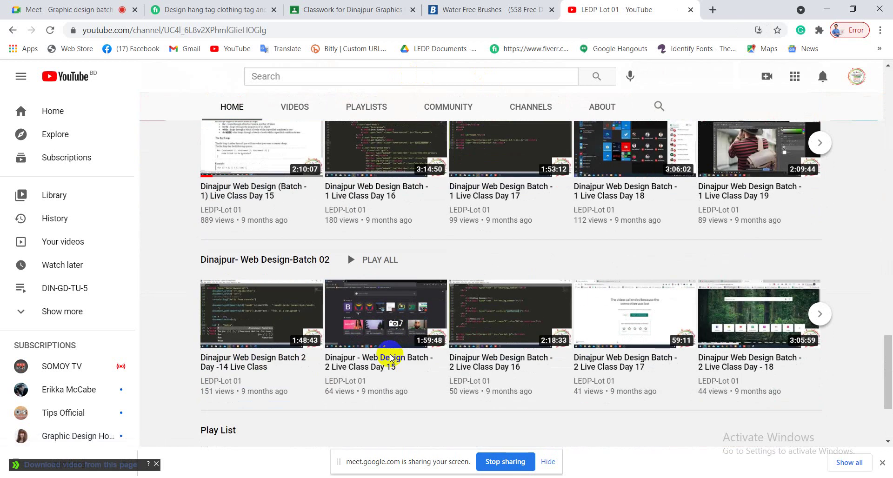
pyautogui.scroll(-4, 390, 359)
pyautogui.scroll(16, 390, 358)
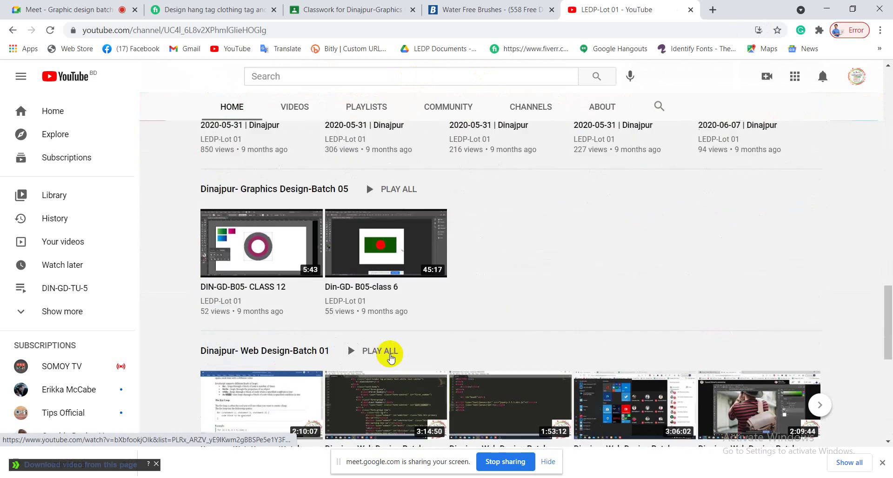
pyautogui.scroll(10, 390, 358)
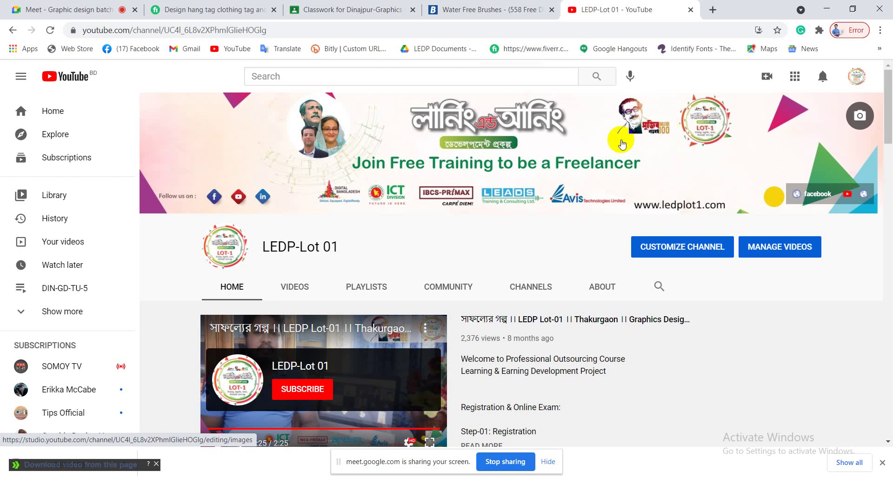
# - Return to the Google Meet call of the graphic design batch, passing the Brusheezy and Classroom pages
pyautogui.click(478, 9)
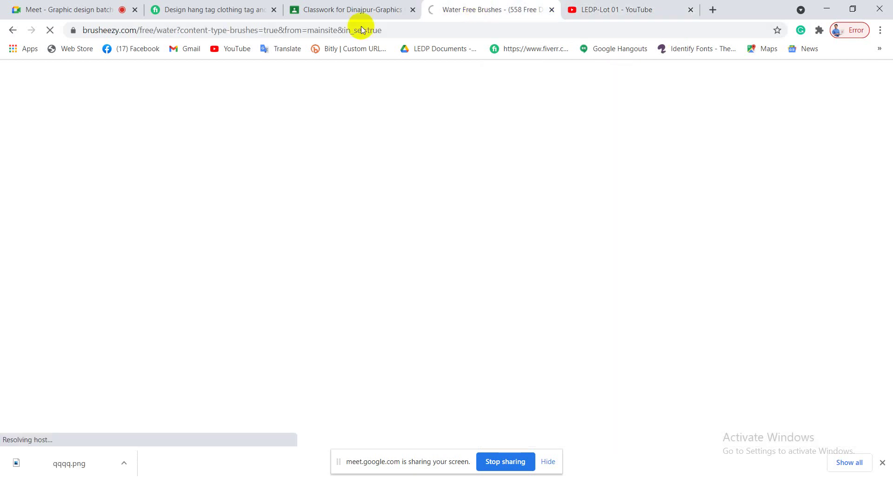
pyautogui.click(326, 11)
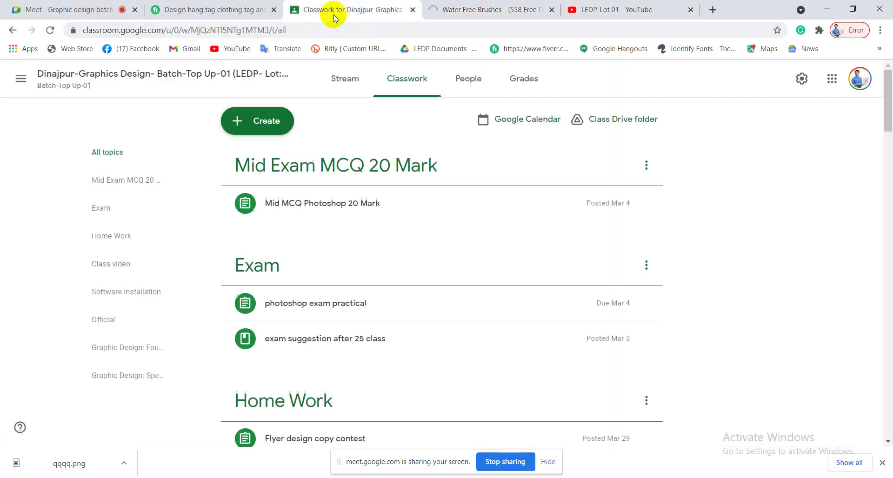
pyautogui.click(91, 10)
pyautogui.moveTo(356, 344)
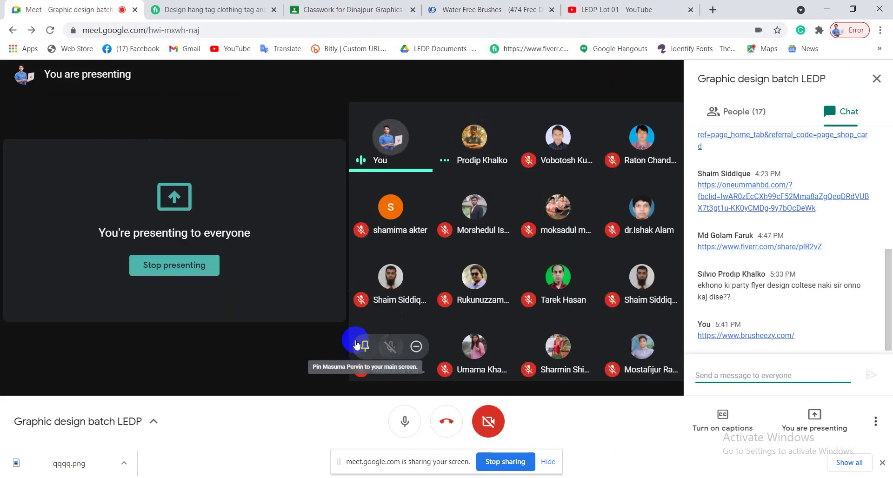